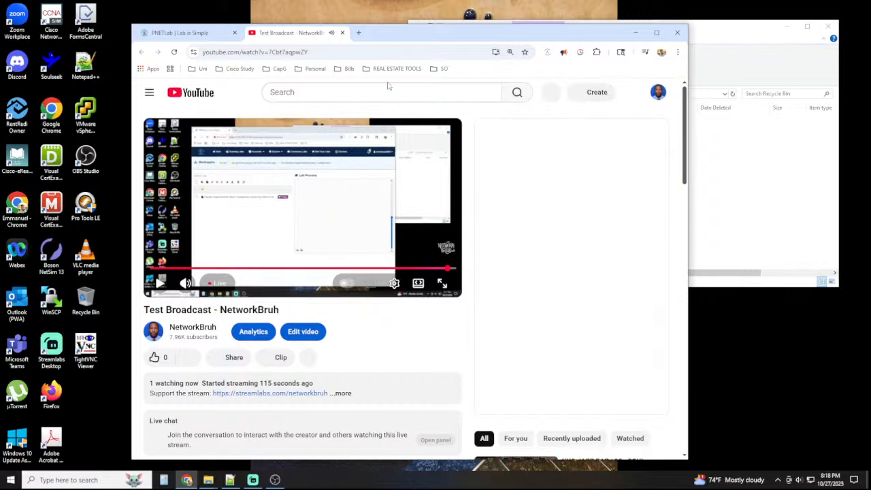
Close the YouTube broadcast tab and open the topology of the PaloAlto Implementation Basic Configuration lab
click(343, 33)
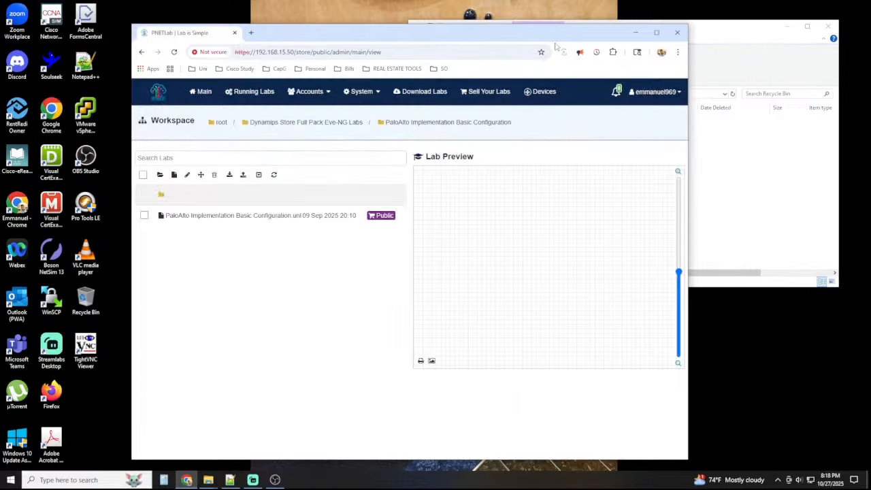
click(197, 217)
click(428, 381)
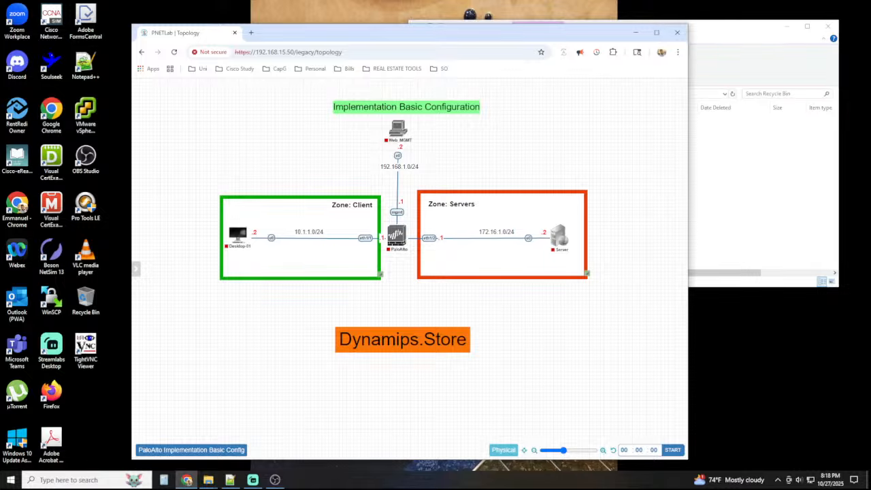
Minimize the Recycle Bin window and accept the camera properties dialog
click(743, 83)
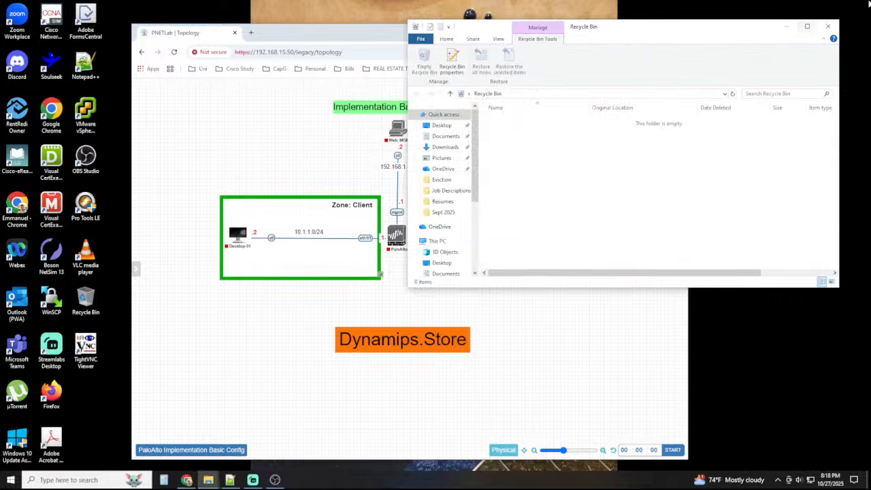
click(786, 26)
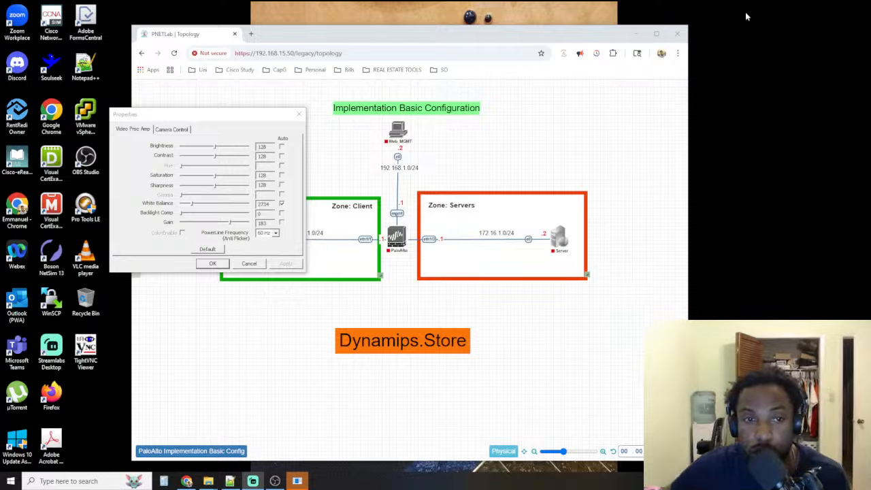
click(211, 264)
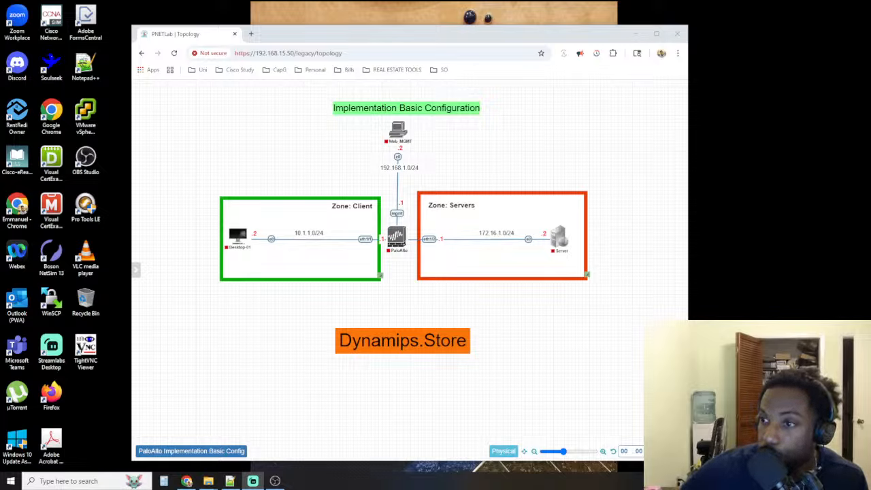
Move a new browser tab into its own window on the second monitor and select the Discord shortcut
mouse_move(127, 140)
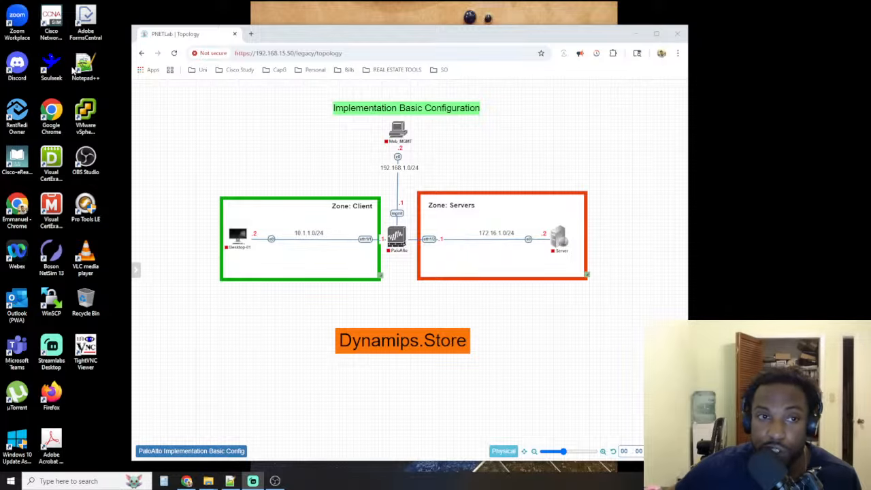
click(252, 35)
drag(275, 36, 870, 48)
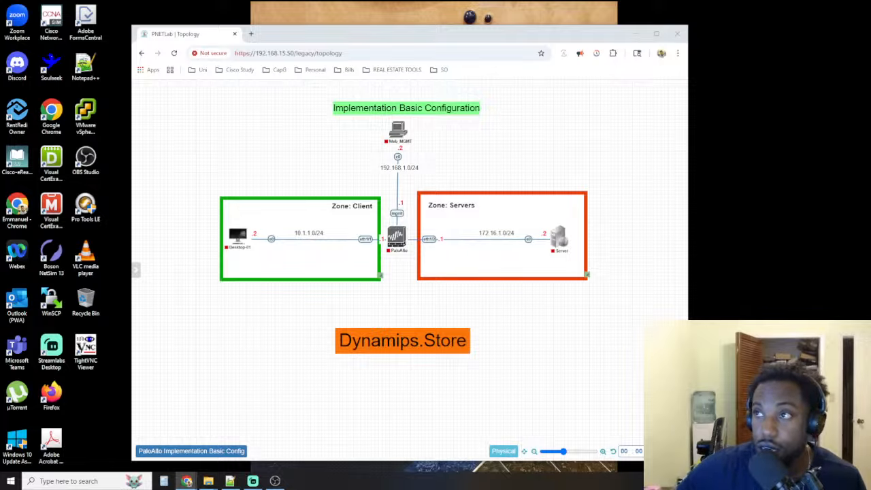
click(14, 72)
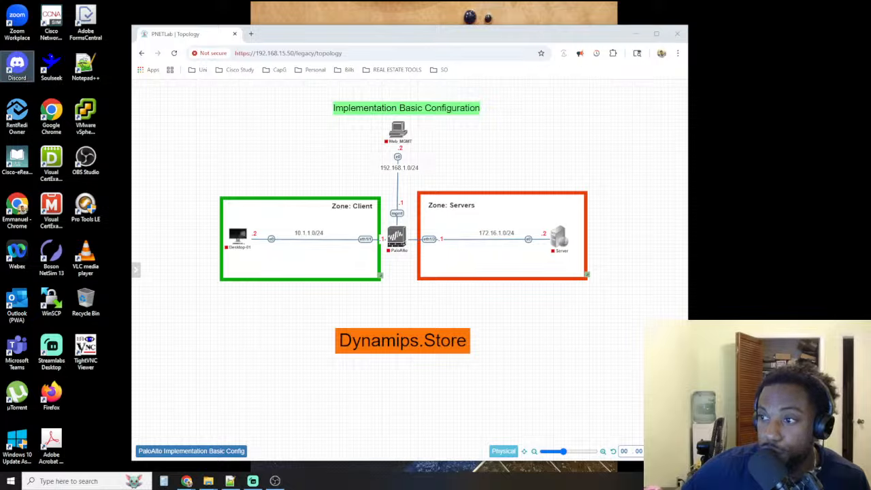
key(alt+Tab)
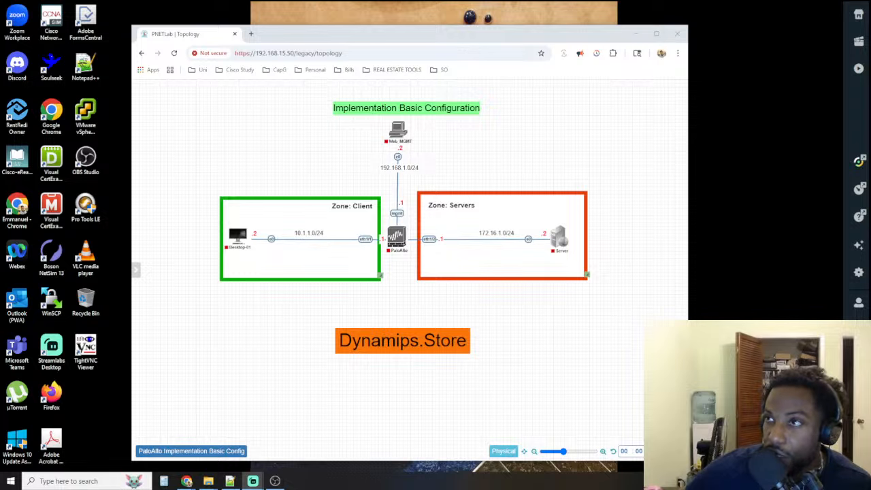
Open a blank browser tab and close the tab playing the Test Broadcast stream
click(251, 34)
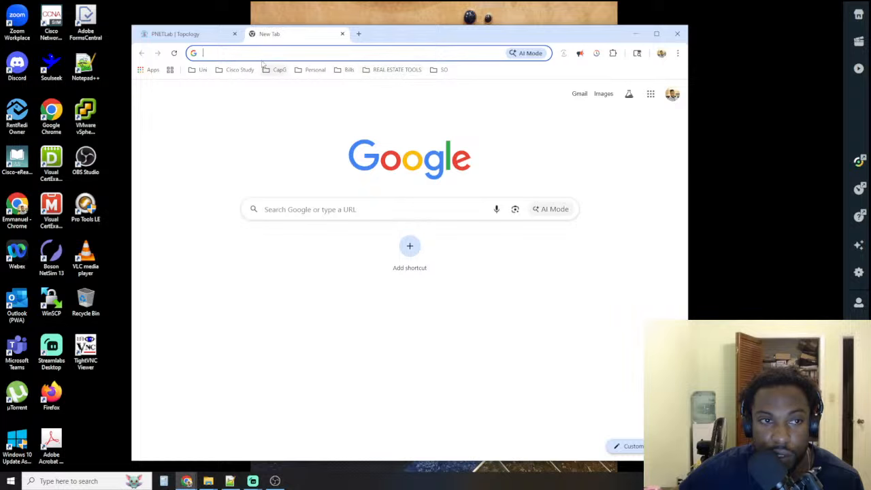
key(alt+Tab)
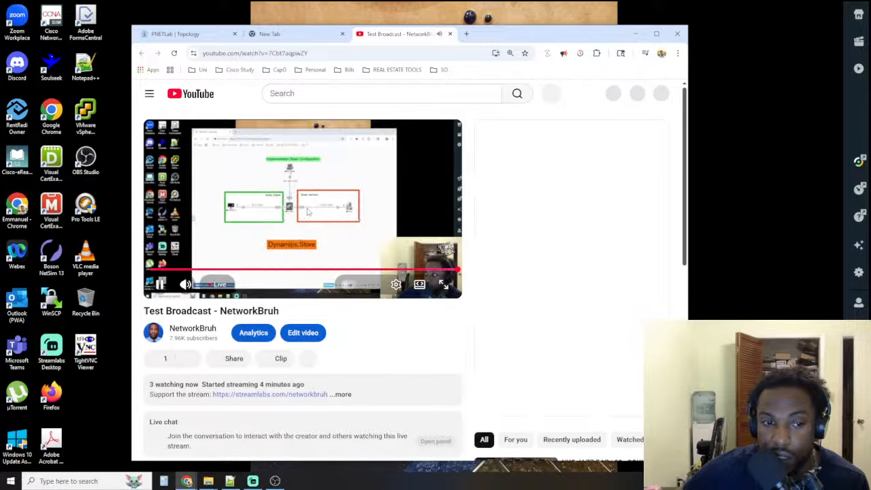
click(307, 212)
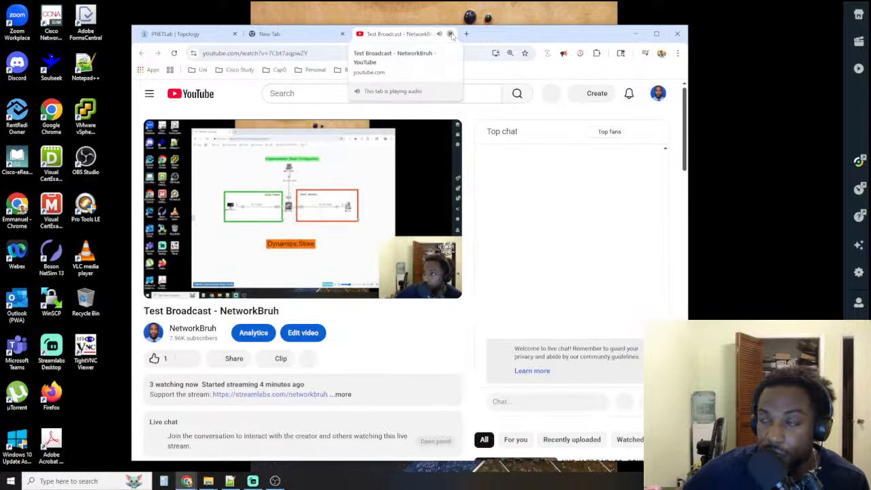
click(450, 33)
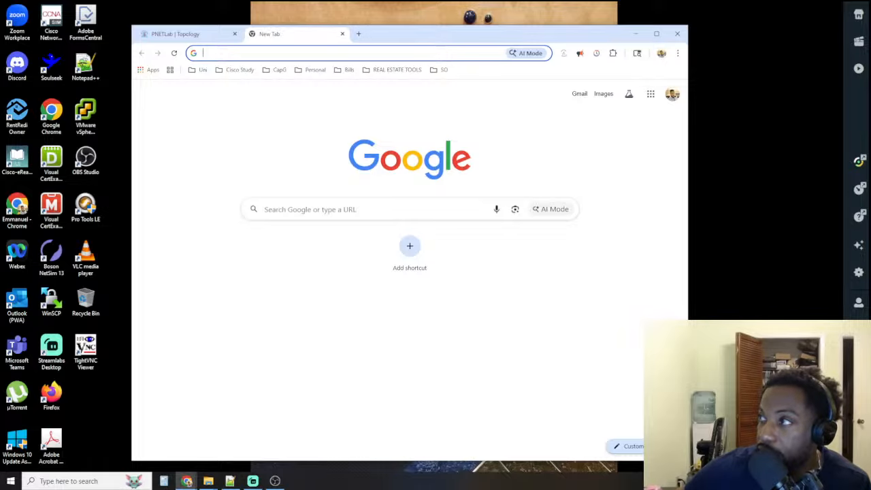
Widen the browser window and return to the PNETLab topology
key(alt+Tab)
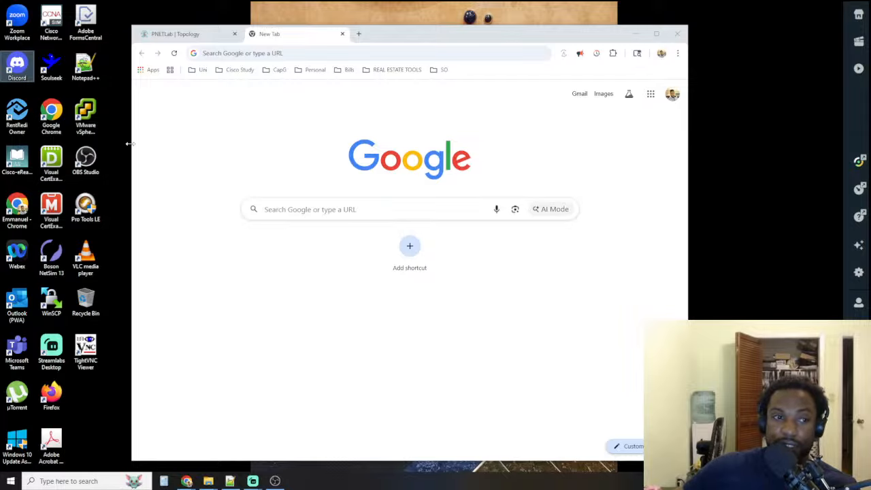
drag(129, 143, 88, 143)
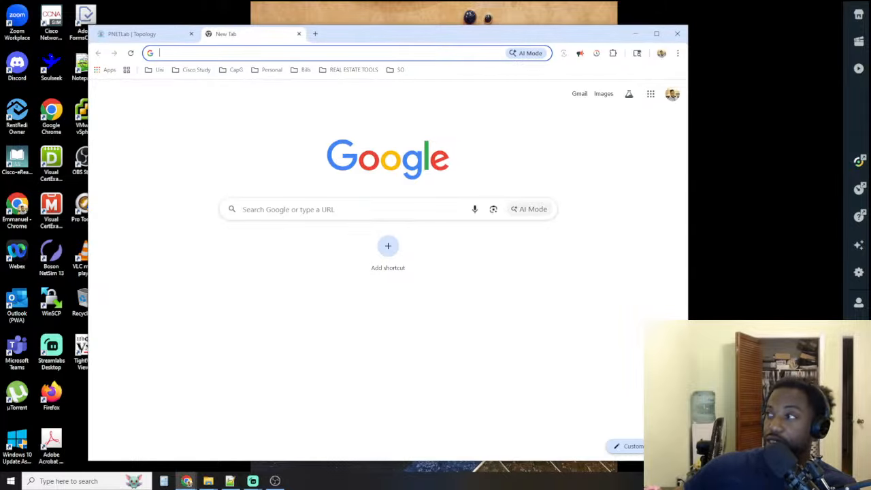
click(136, 34)
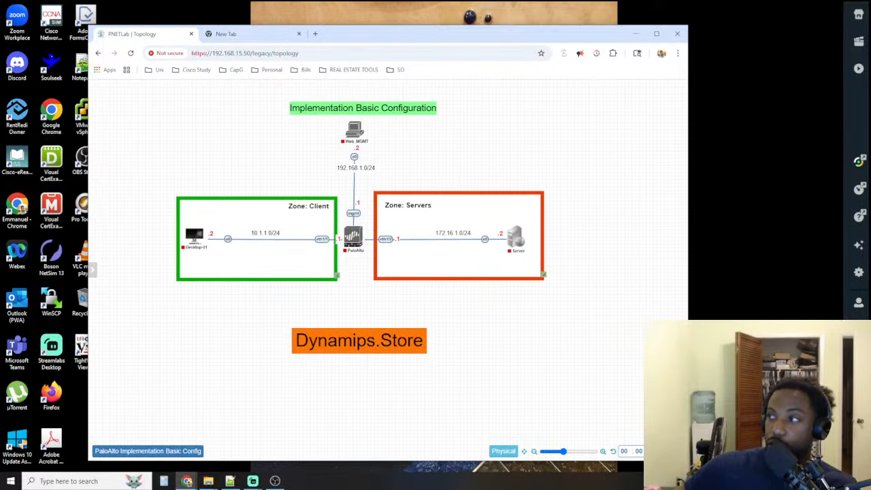
Close the YouTube Studio livestreaming tab
key(alt+Tab)
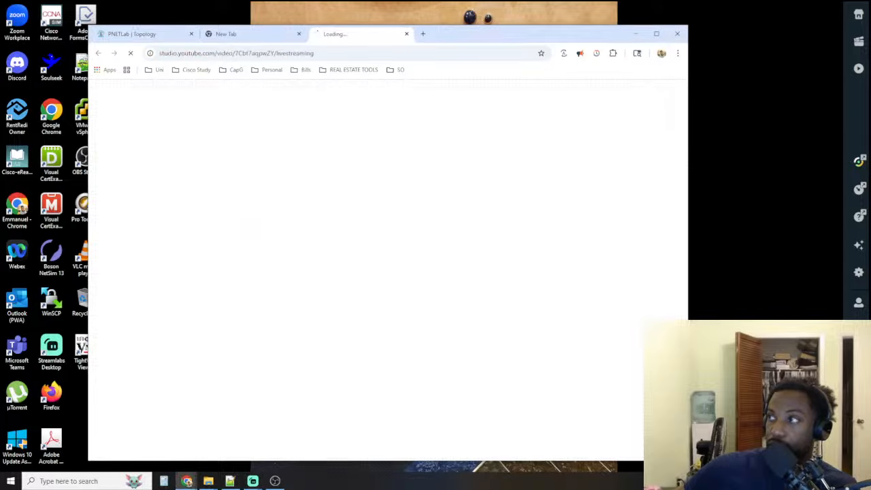
click(407, 34)
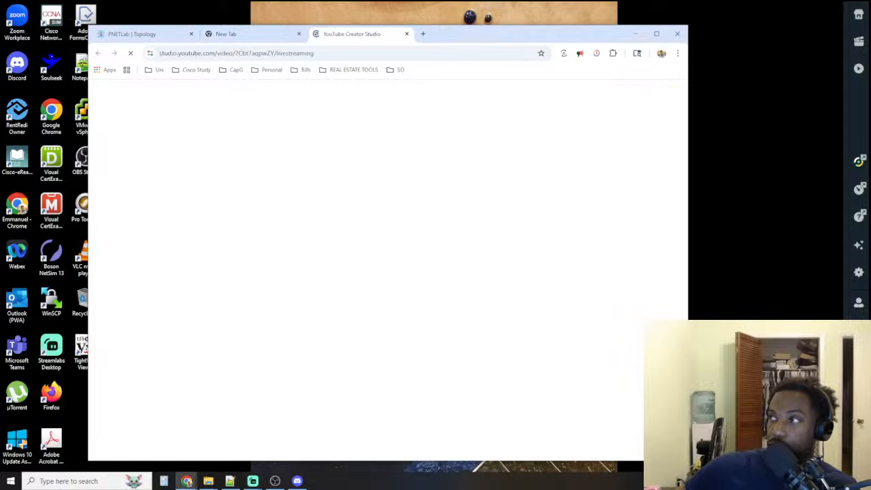
click(407, 33)
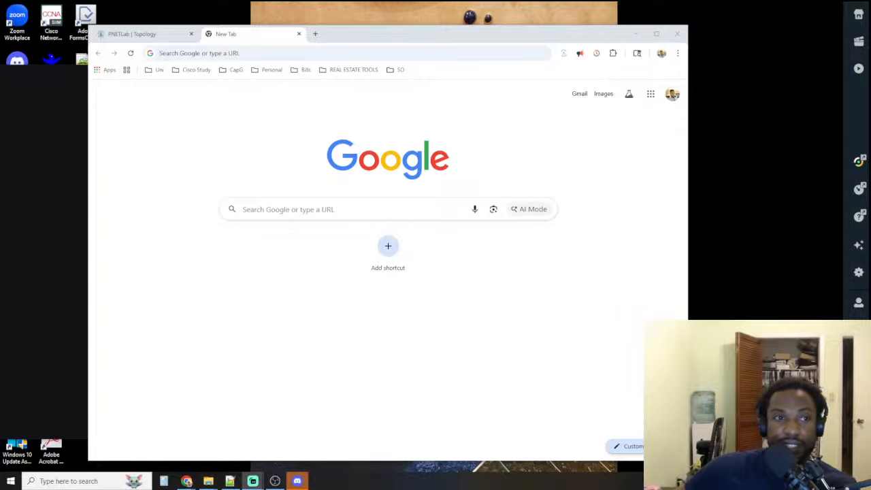
Return to the PNETLab topology and start all nodes in the lab
click(154, 34)
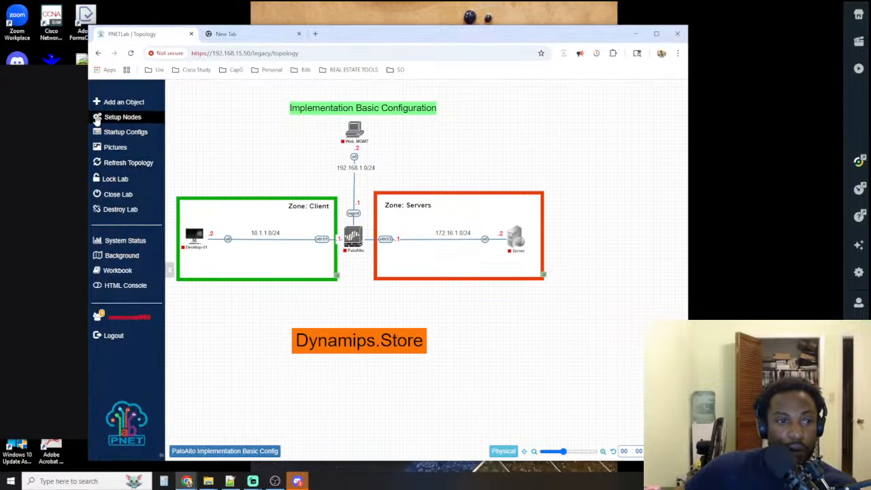
mouse_move(192, 241)
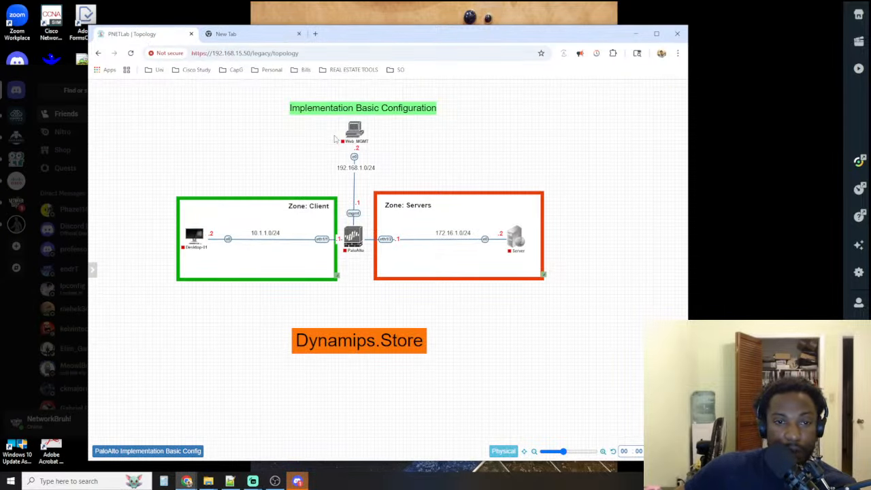
mouse_move(348, 243)
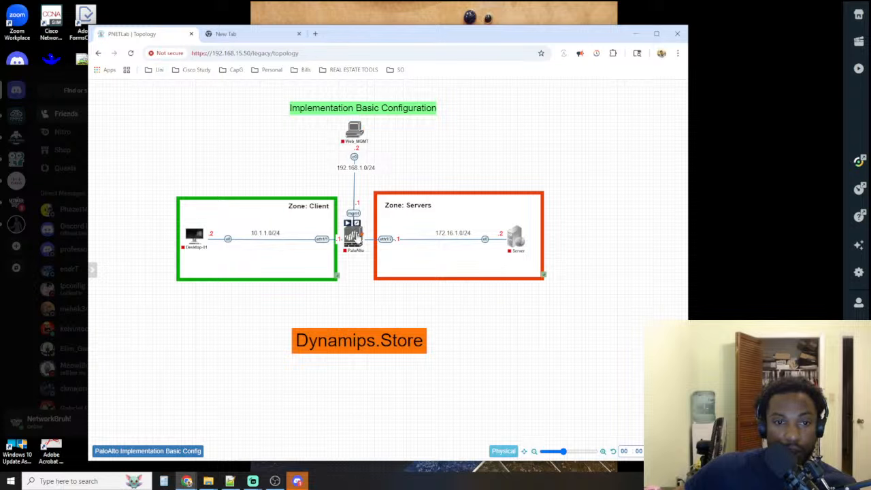
mouse_move(510, 253)
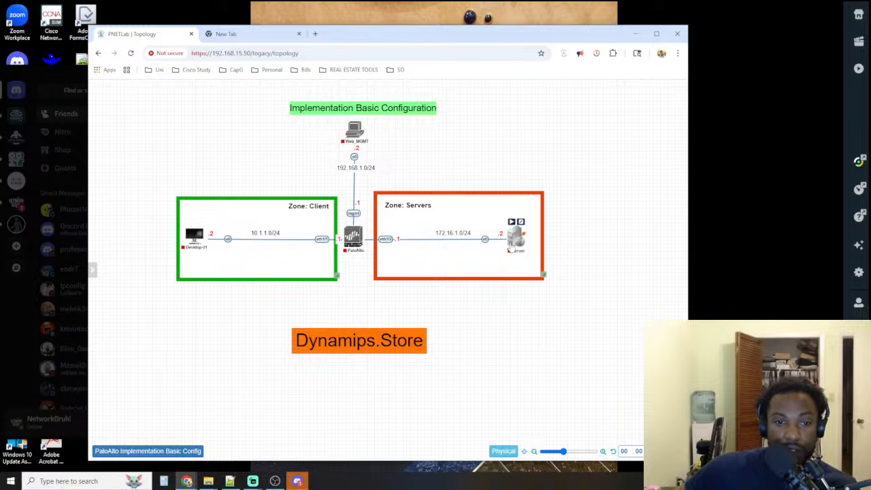
click(162, 121)
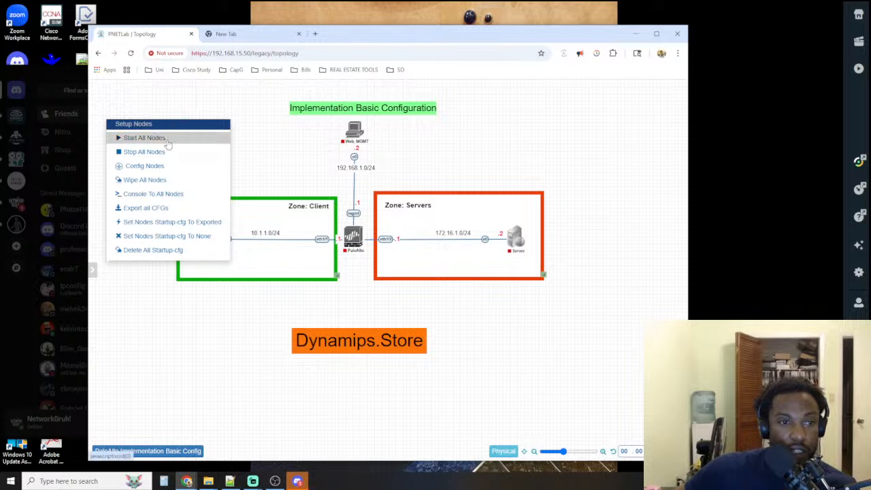
click(143, 138)
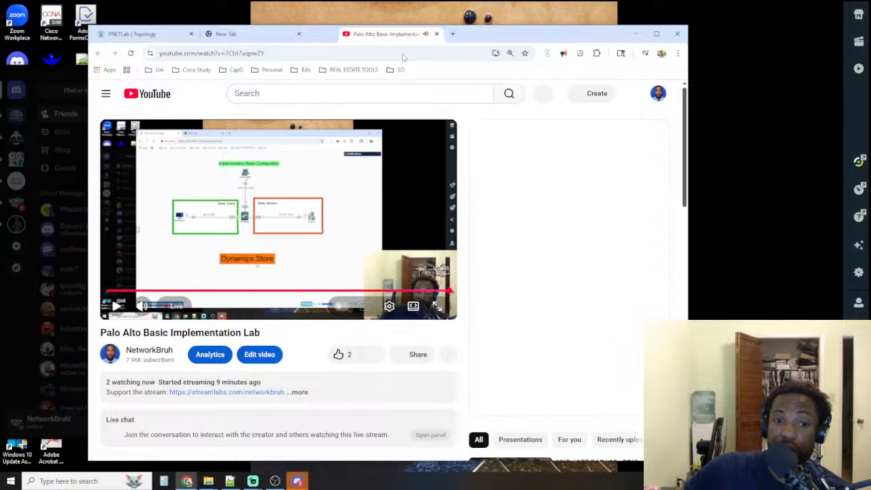
Move the Palo Alto Basic Implementation Lab stream tab to the second monitor and return to the PNETLab topology
drag(360, 33, 870, 95)
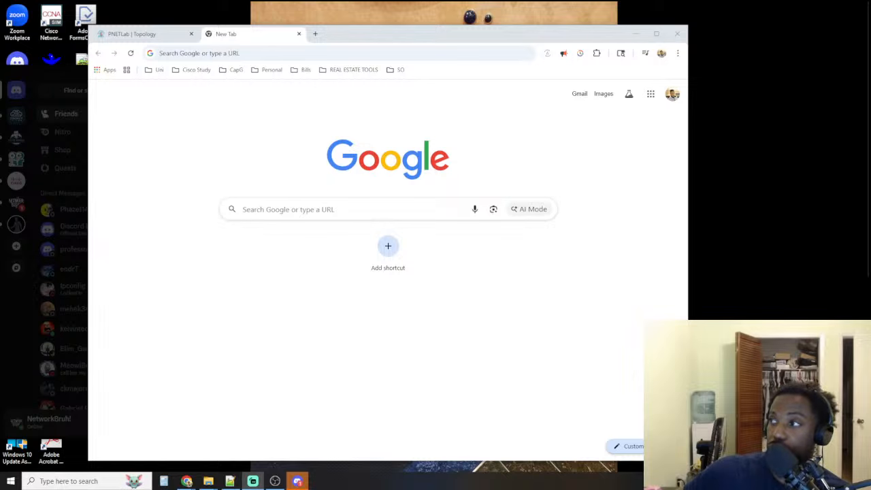
click(148, 31)
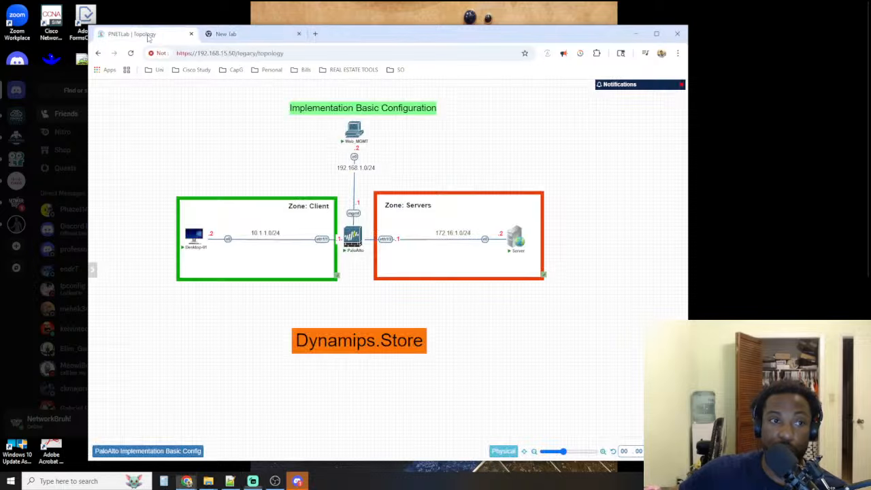
Bring Discord to the front and accept its Terms of Service and policy updates
click(62, 75)
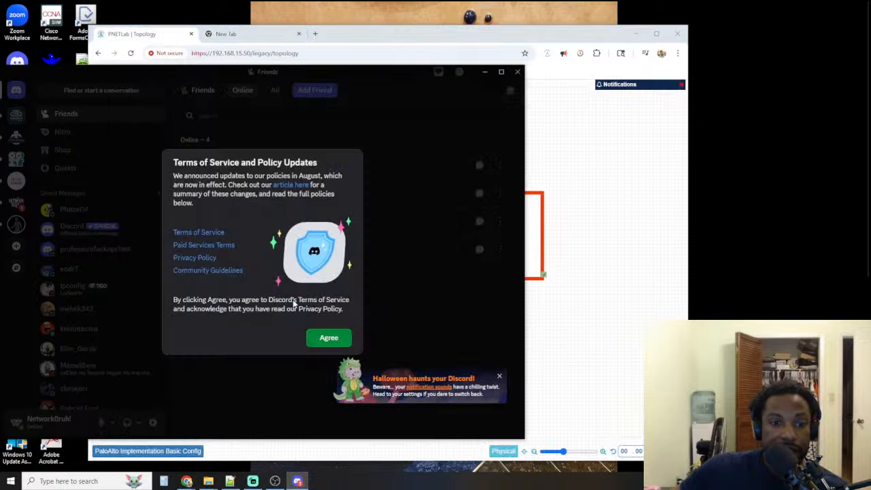
click(329, 337)
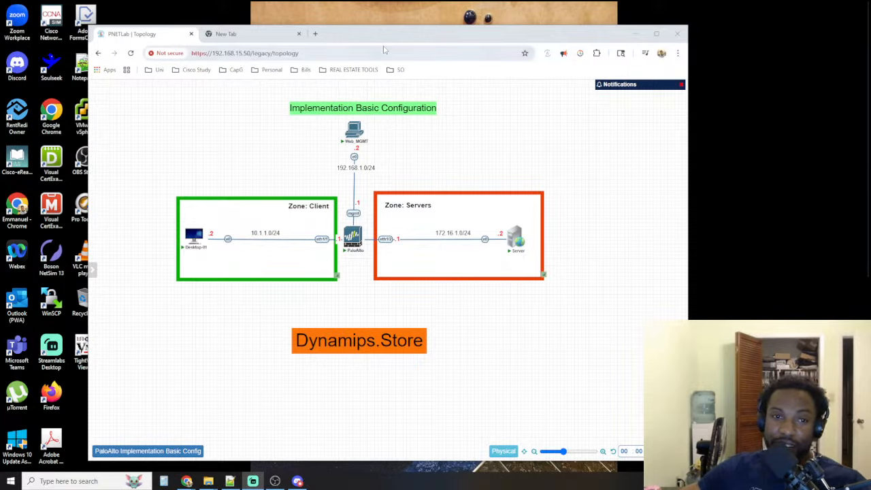
Reposition the browser window on the desktop and widen it to give the topology more room
drag(396, 37, 366, 22)
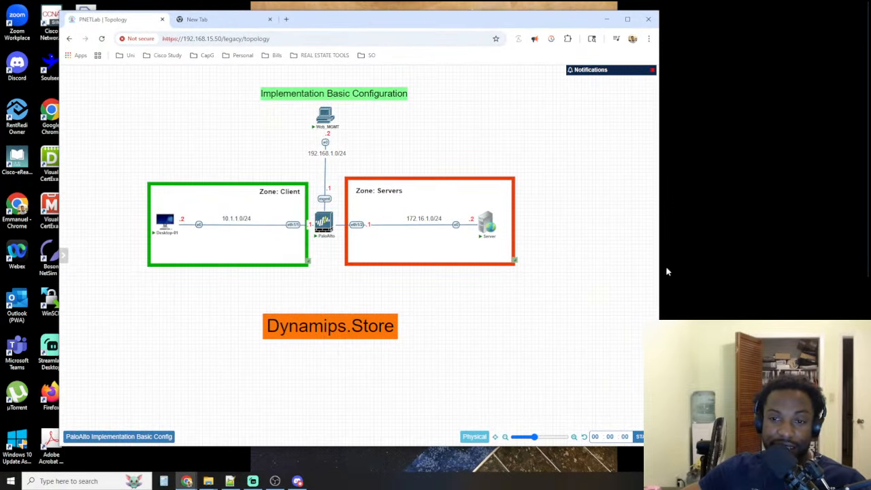
drag(660, 262, 745, 263)
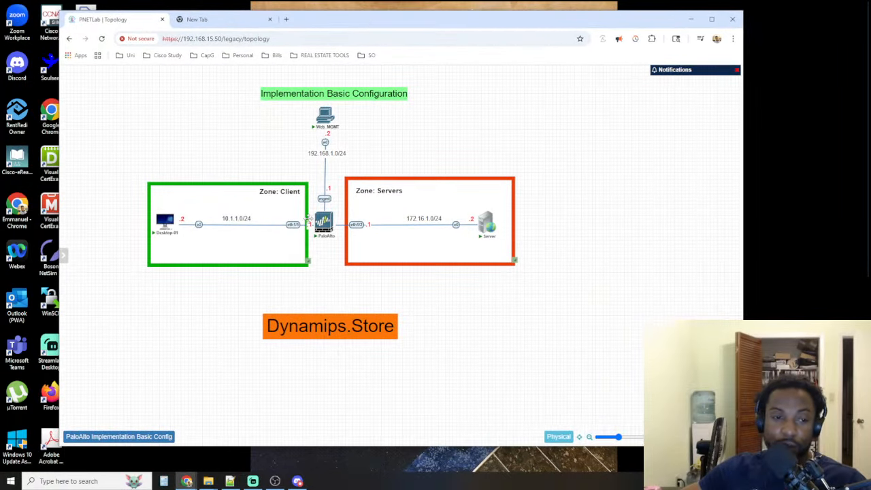
Open the PaloAlto Implementation Basic Config workbook, then pop it out into a separate window
click(144, 440)
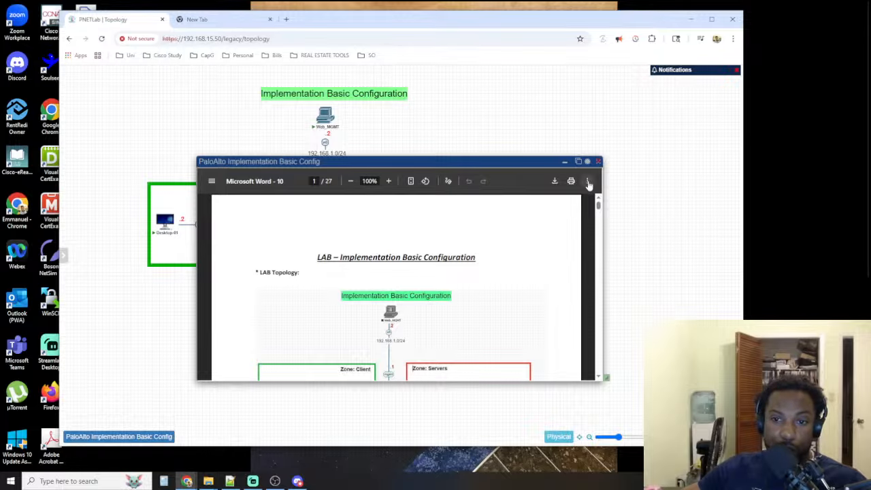
click(588, 181)
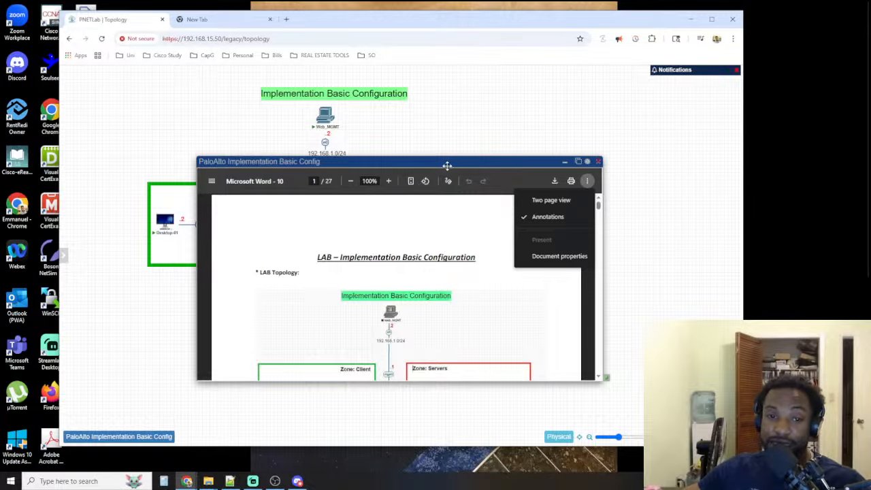
drag(445, 161, 443, 91)
click(528, 148)
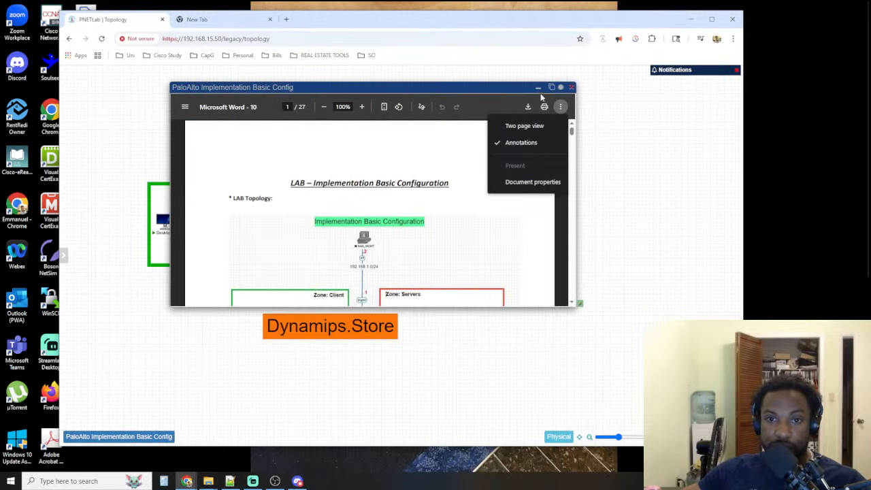
click(552, 91)
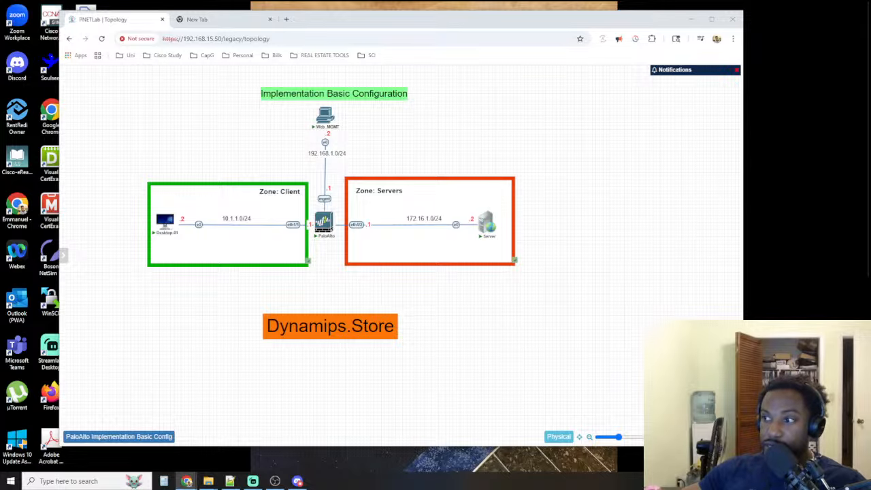
Move File Explorer off this screen and place the lab workbook PDF beside the PNETLab topology
drag(516, 23, 455, 22)
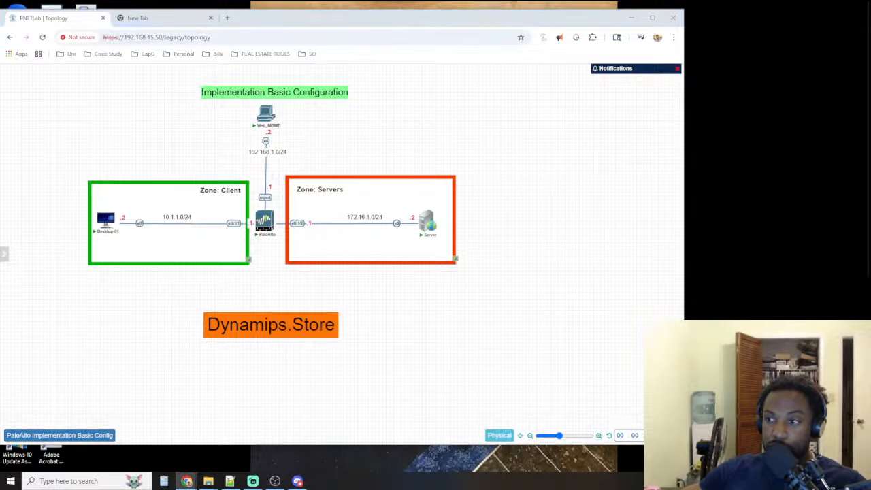
key(alt+Tab)
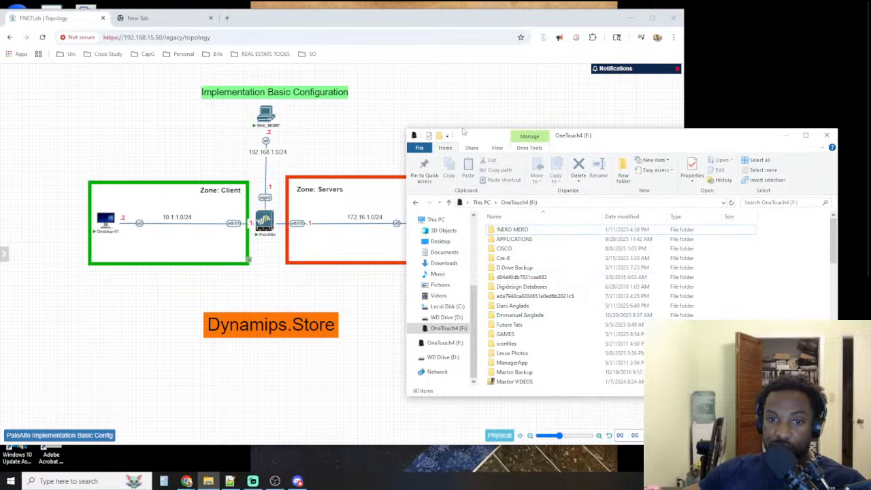
drag(462, 131, 870, 19)
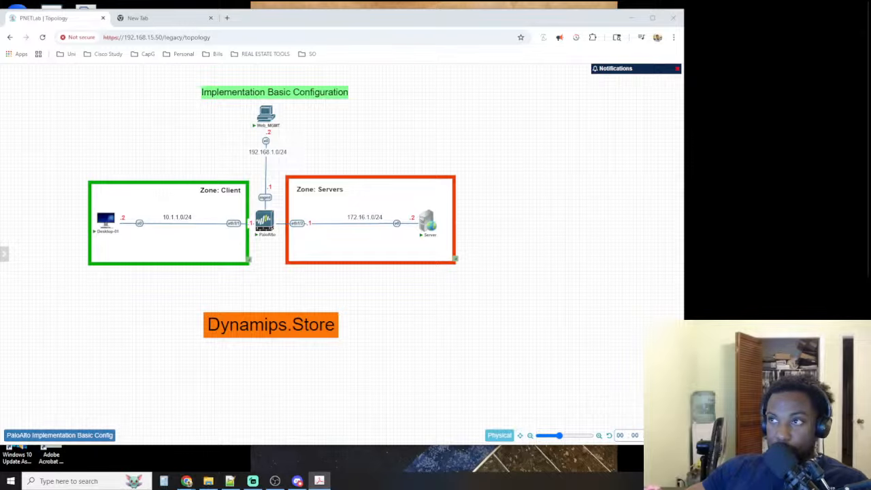
drag(870, 18, 582, 37)
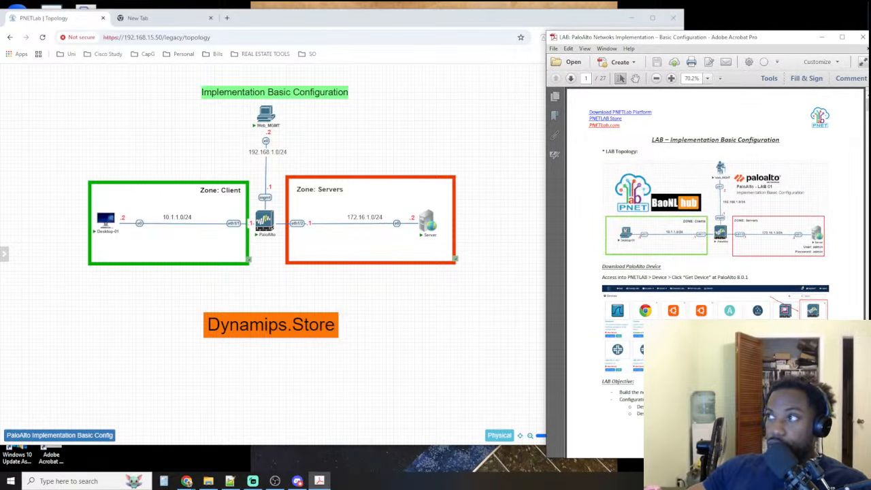
Read the workbook's lab objective, device IP table and steps 1 to 3, comparing the listed devices with the topology nodes
scroll(655, 289, down, 6)
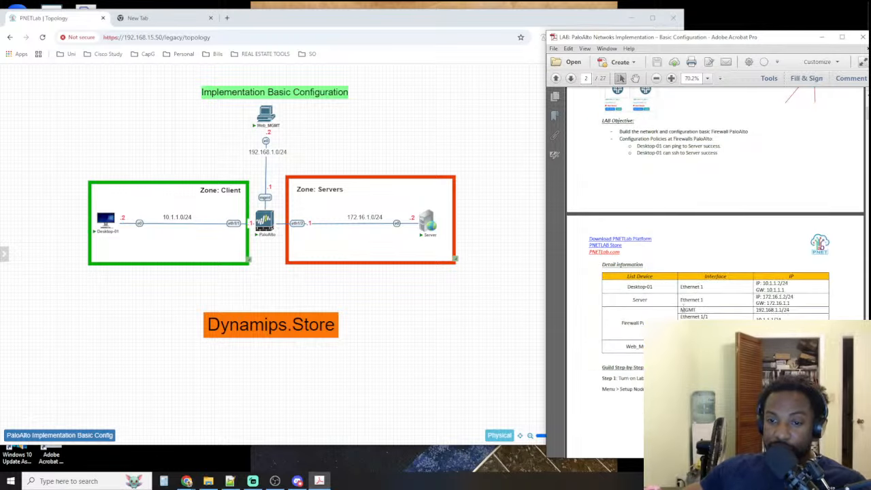
drag(657, 286, 621, 286)
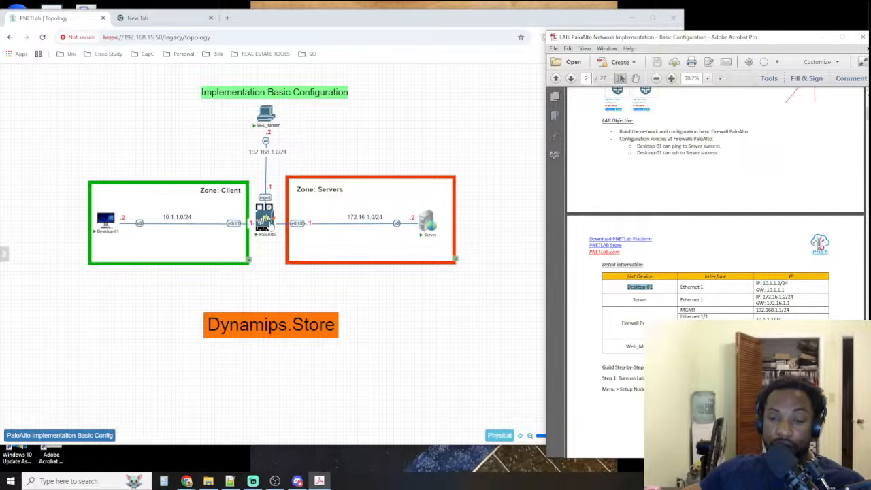
scroll(769, 303, down, 5)
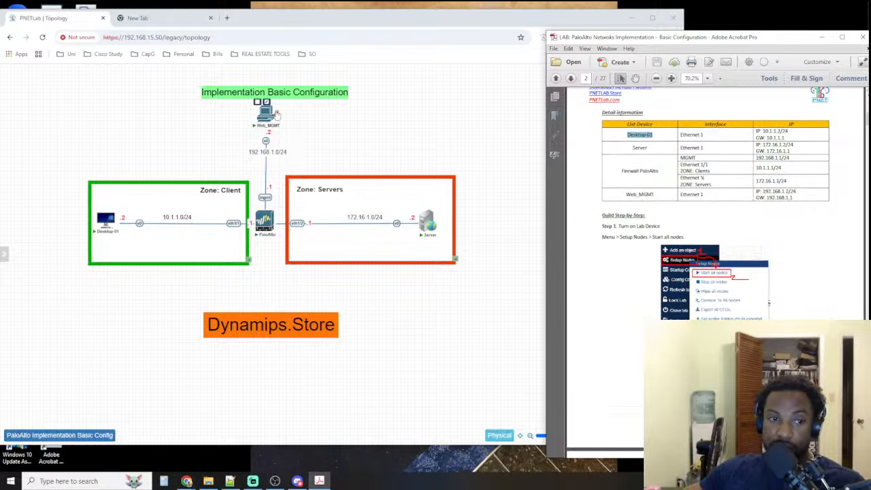
scroll(719, 249, down, 8)
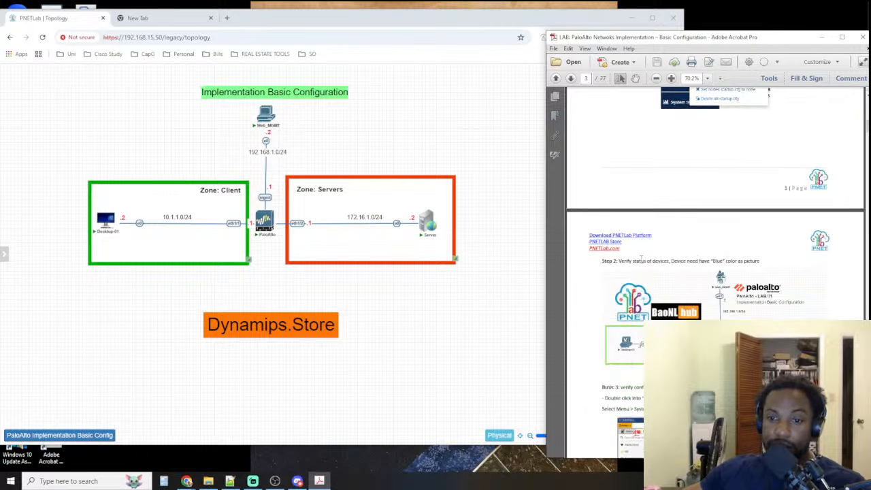
drag(619, 265, 762, 263)
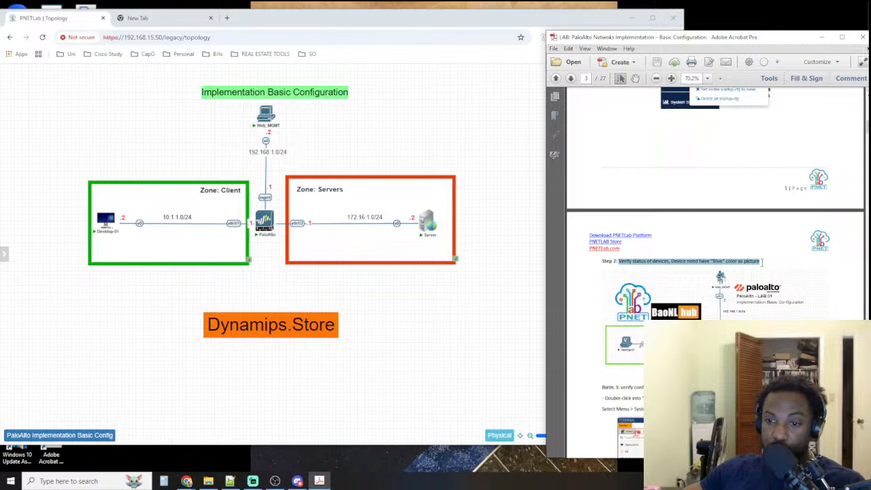
mouse_move(108, 225)
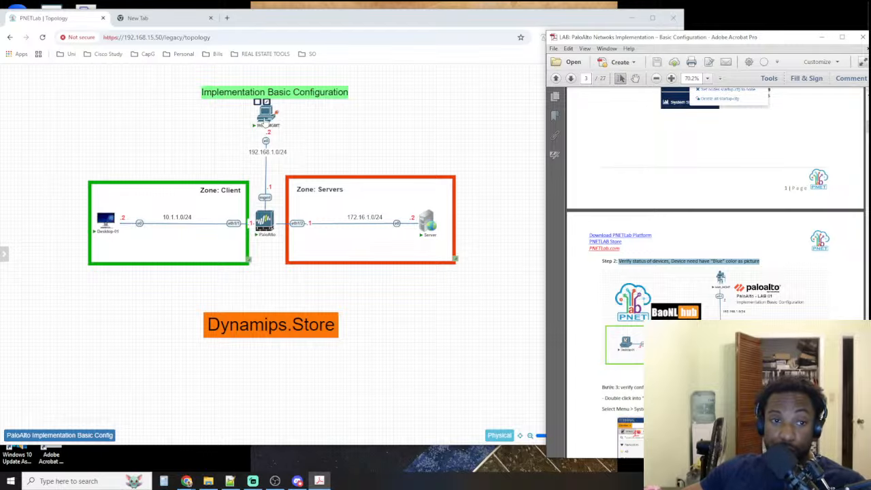
mouse_move(430, 232)
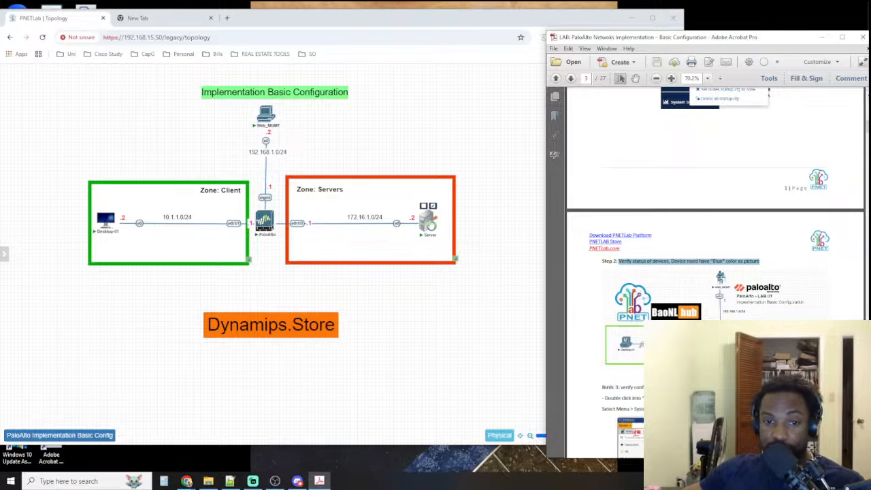
scroll(623, 290, down, 3)
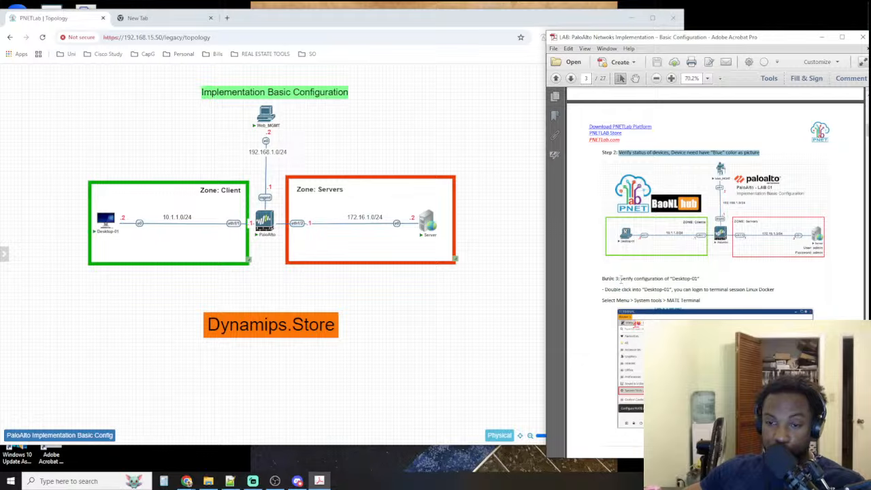
drag(621, 279, 696, 279)
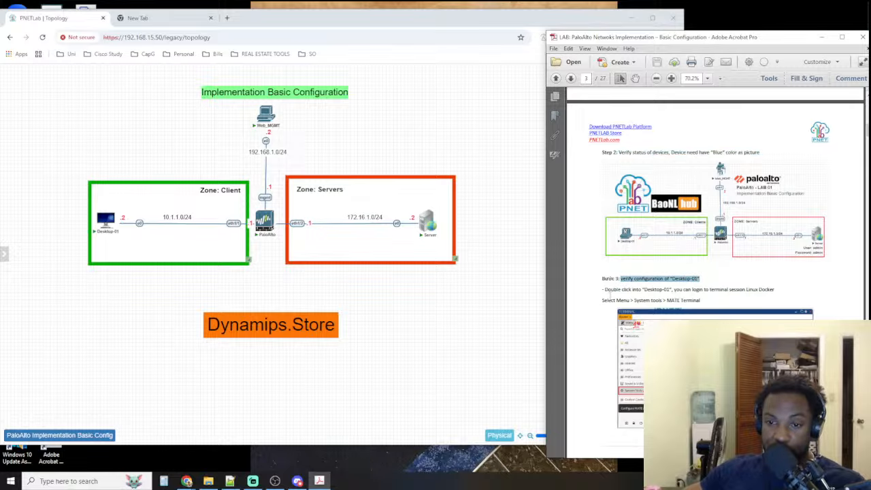
drag(640, 290, 781, 290)
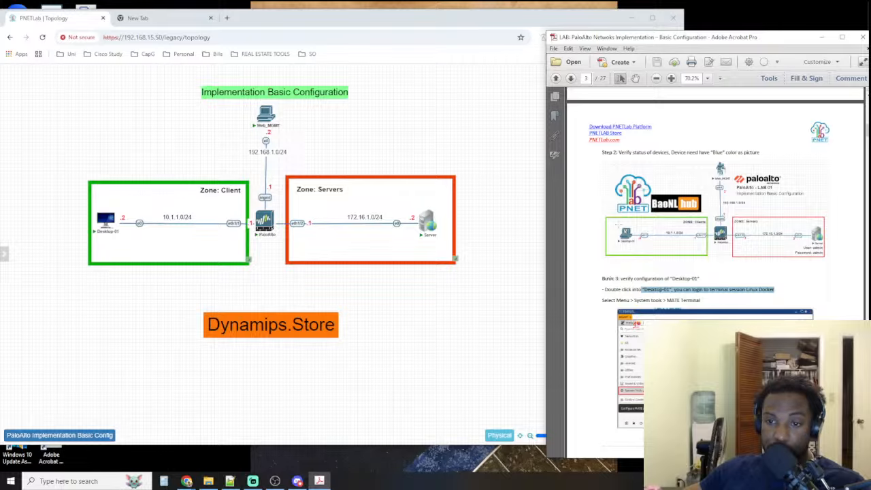
scroll(619, 225, down, 3)
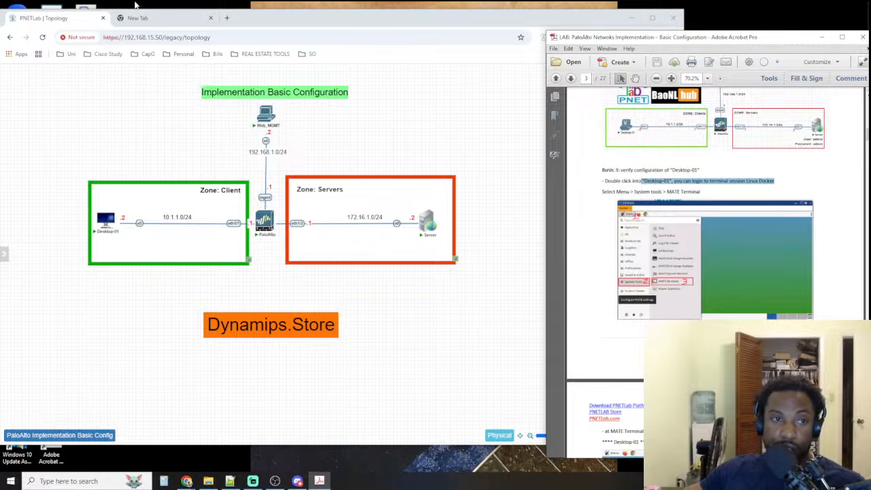
Launch TightVNC Viewer from the desktop and connect to Desktop-01 at 192.168.15.50:30001
drag(246, 21, 353, 22)
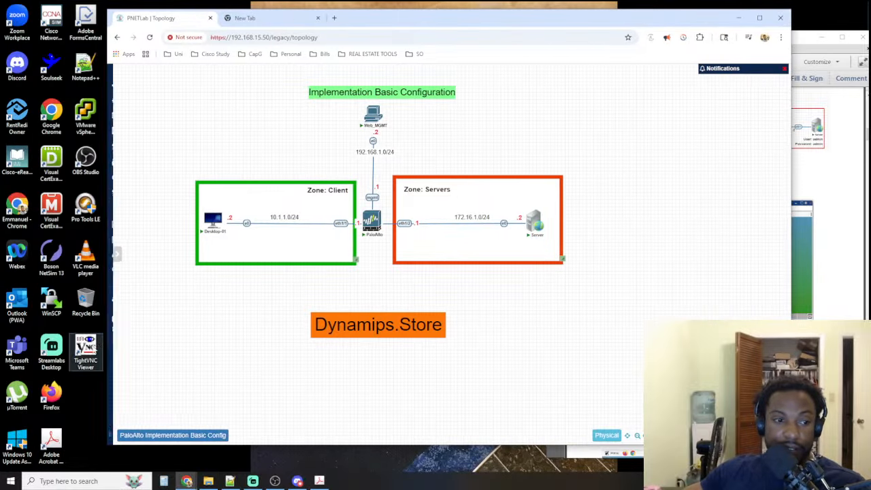
double_click(85, 351)
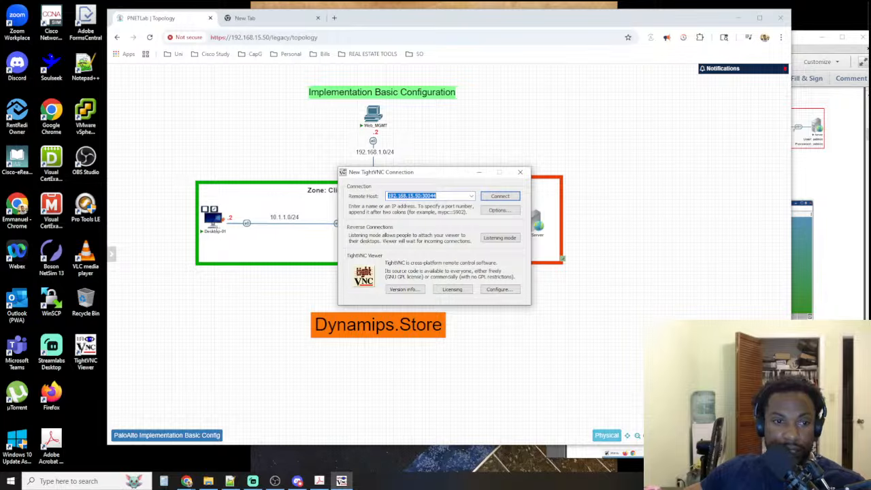
mouse_move(211, 226)
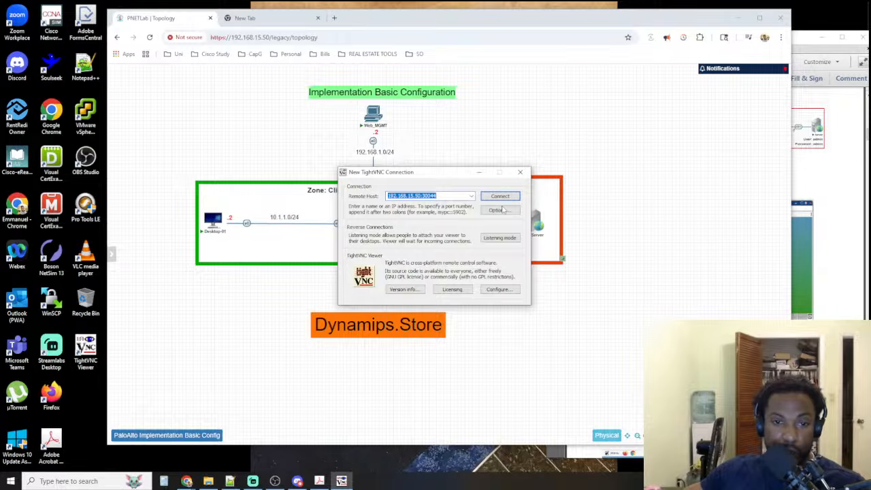
click(471, 196)
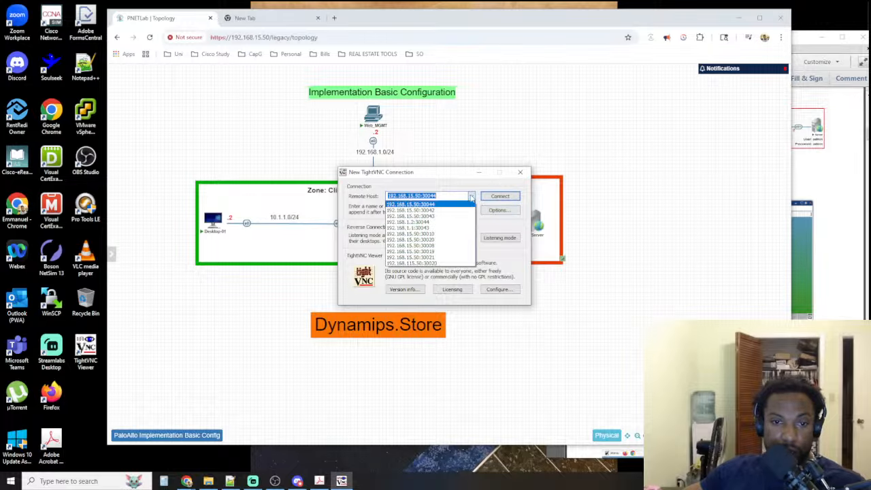
click(471, 197)
click(435, 195)
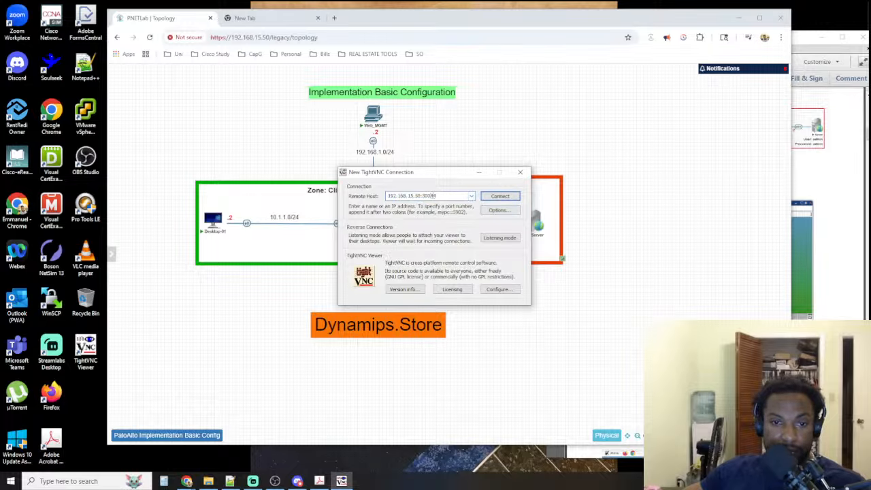
key(BackSpace)
key(BackSpace)
text(01)
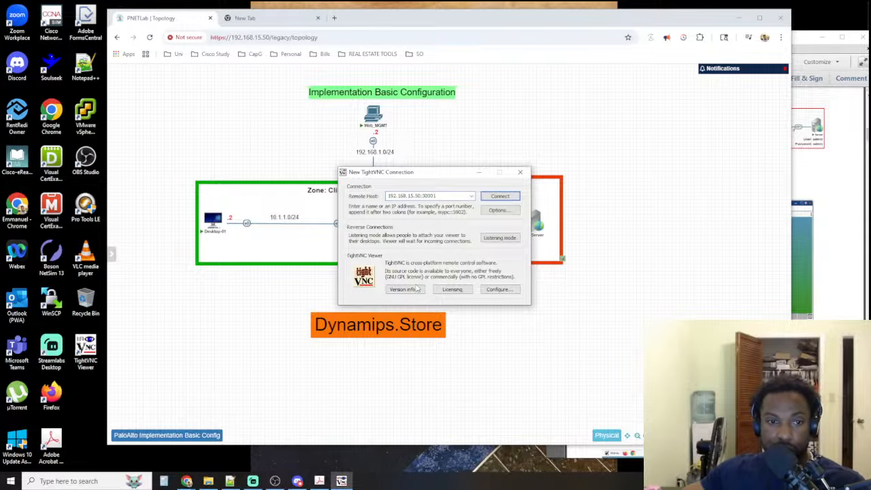
click(491, 197)
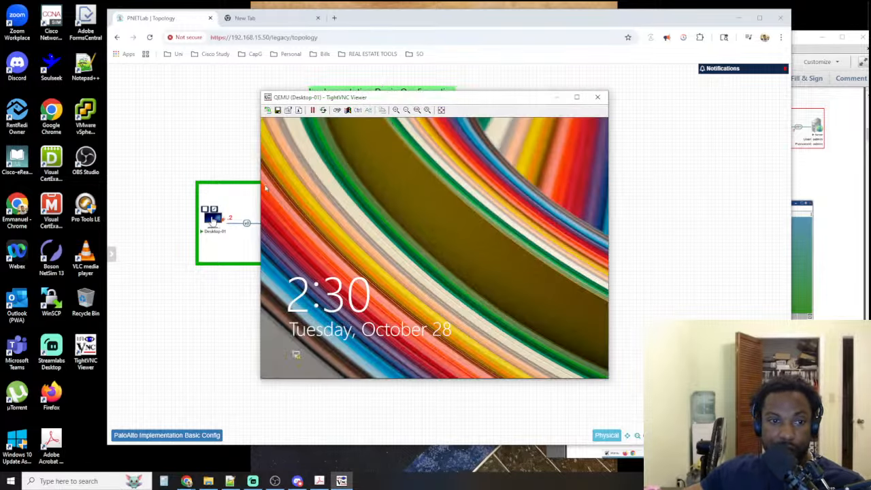
Arrange the Desktop-01 viewer, topology and workbook windows side by side, and dismiss Desktop-01's lock screen
drag(361, 98, 107, 99)
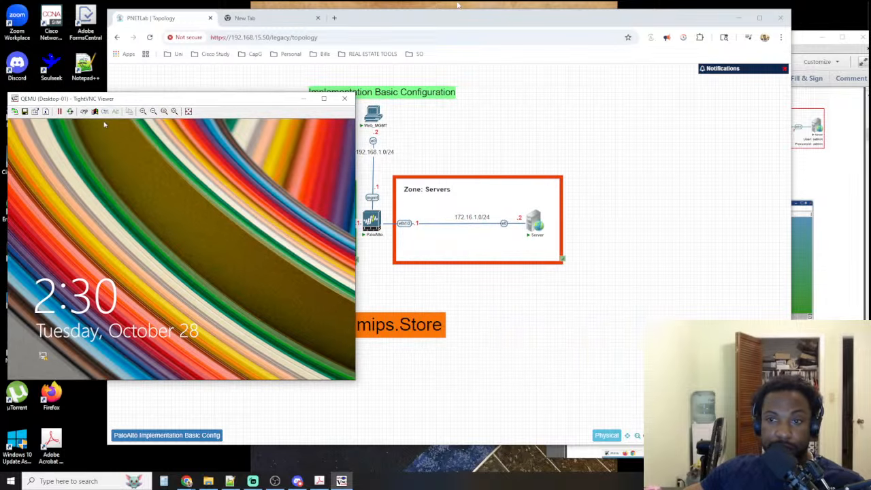
drag(464, 22, 531, 23)
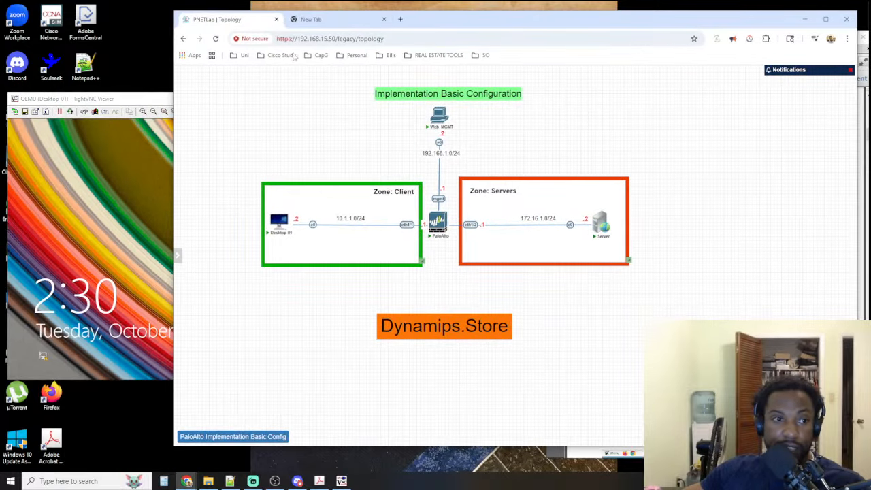
click(120, 96)
drag(130, 100, 162, 89)
click(149, 306)
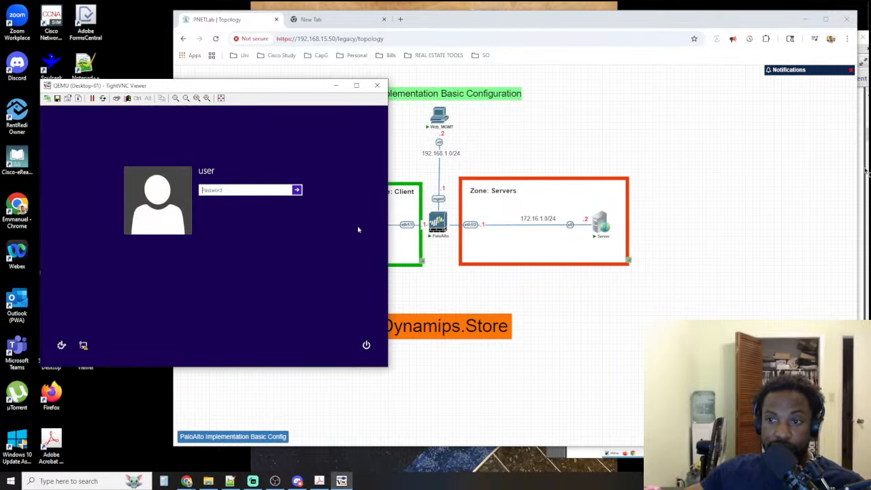
click(866, 137)
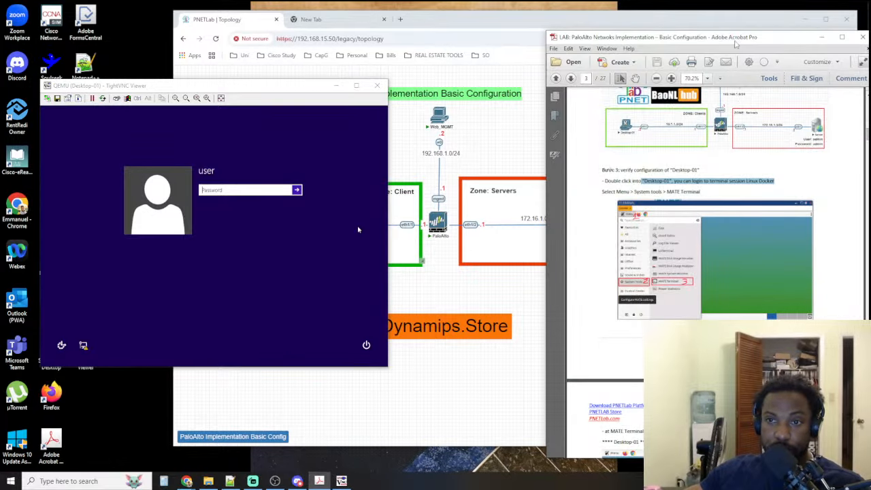
drag(736, 44, 716, 35)
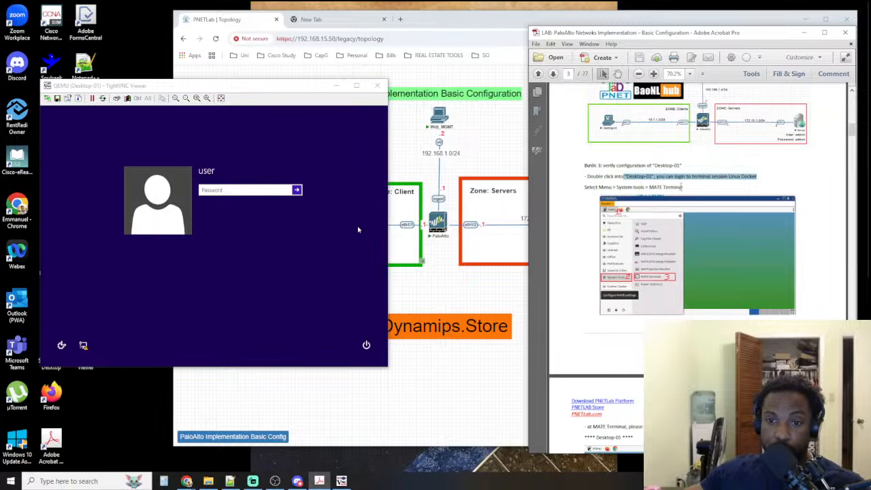
Sign in to Desktop-01 with the account password
click(212, 190)
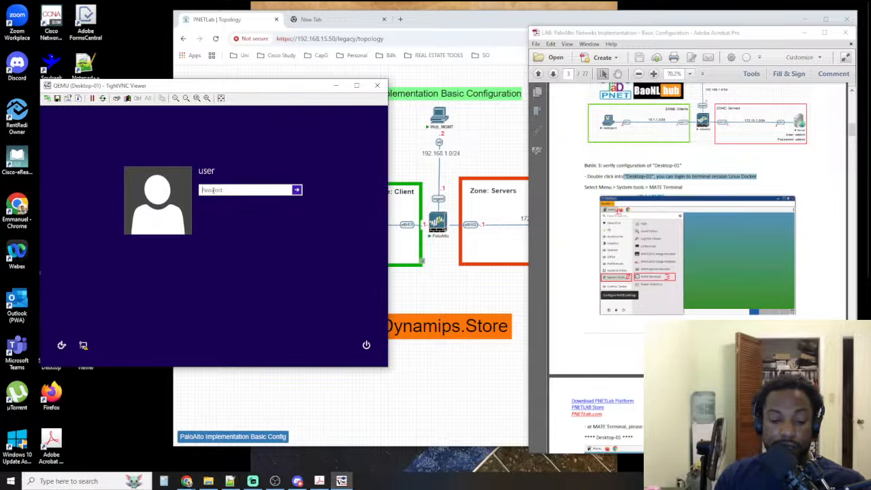
text(••••)
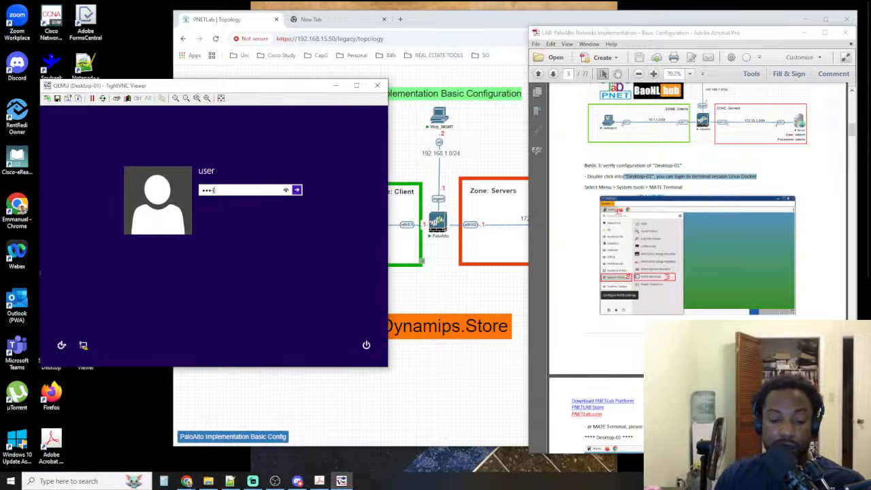
key(Return)
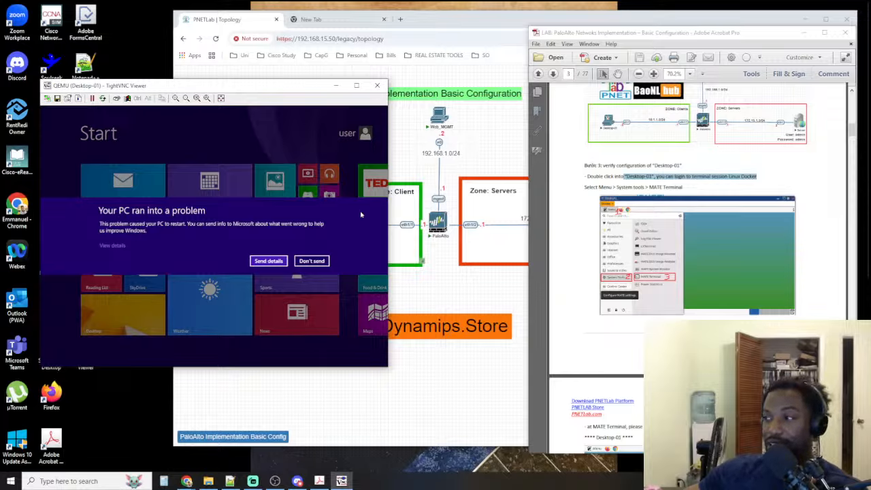
Decline to send the crash details to Microsoft on Desktop-01 and open its Windows desktop
key(alt+Tab)
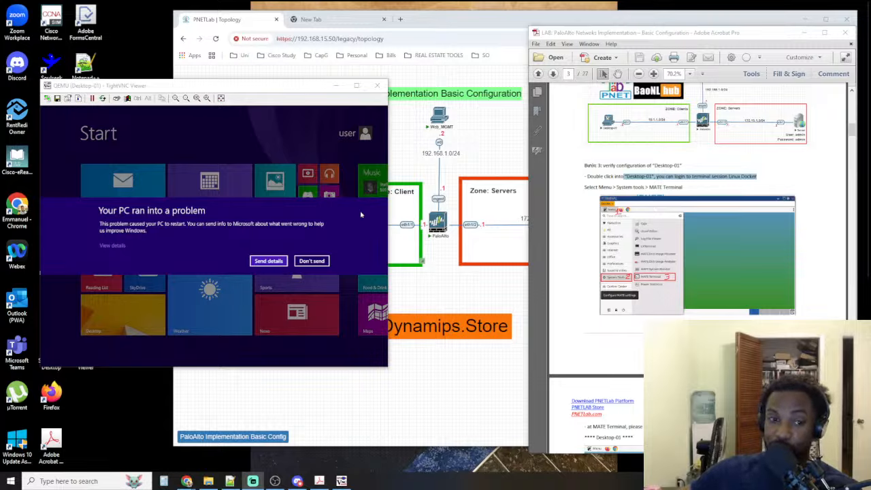
click(320, 262)
click(96, 310)
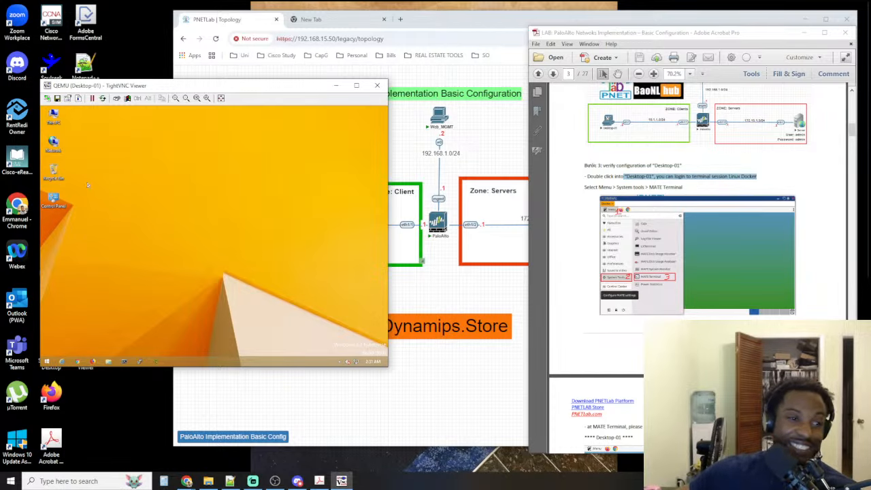
click(53, 199)
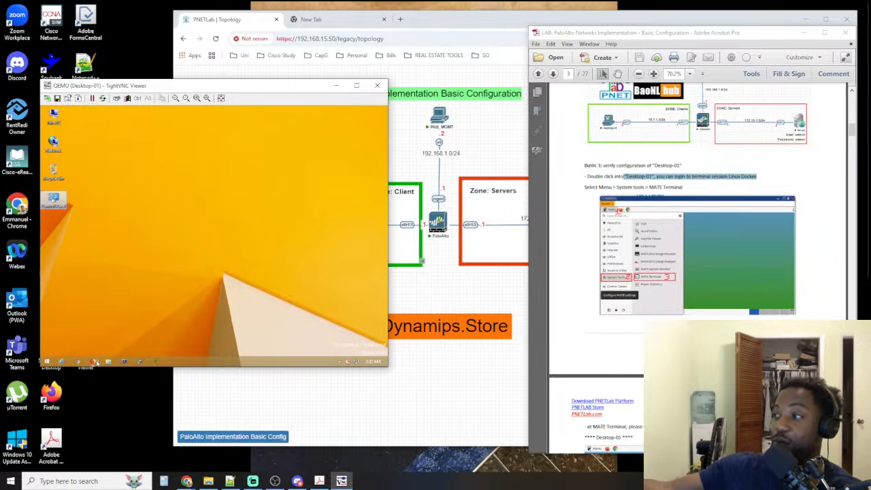
click(44, 362)
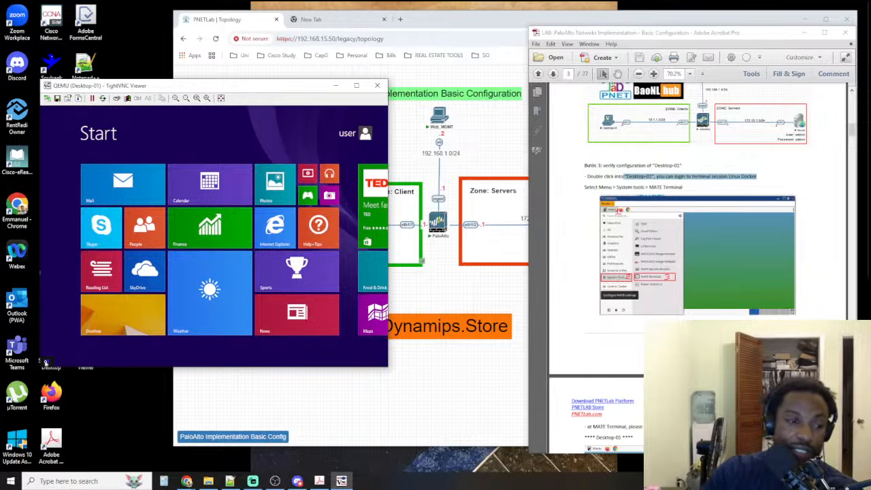
click(90, 317)
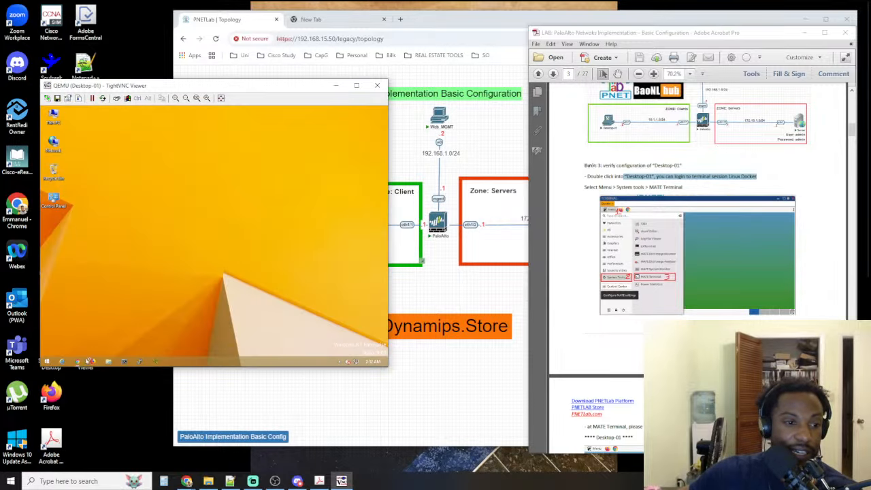
Run ipconfig in Desktop-01's Command Prompt and bring up the workbook's Desktop-01 ifconfig instructions on page 4 for comparison
click(125, 362)
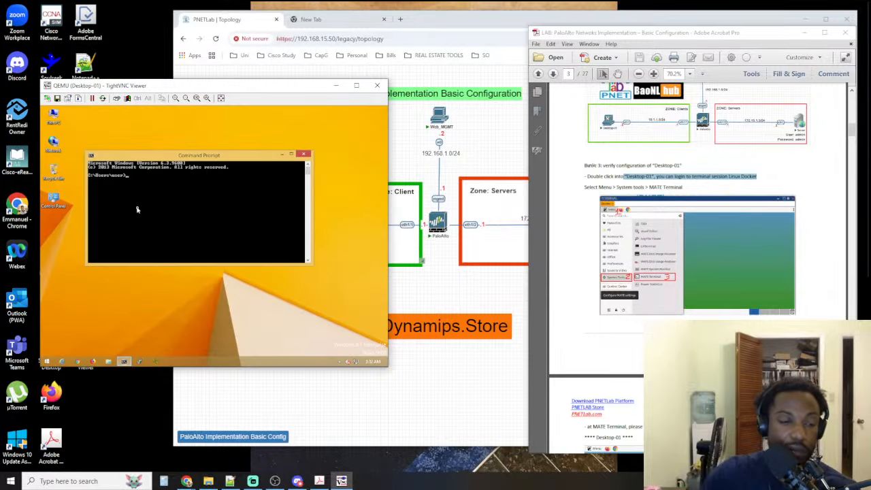
text(ipconfig)
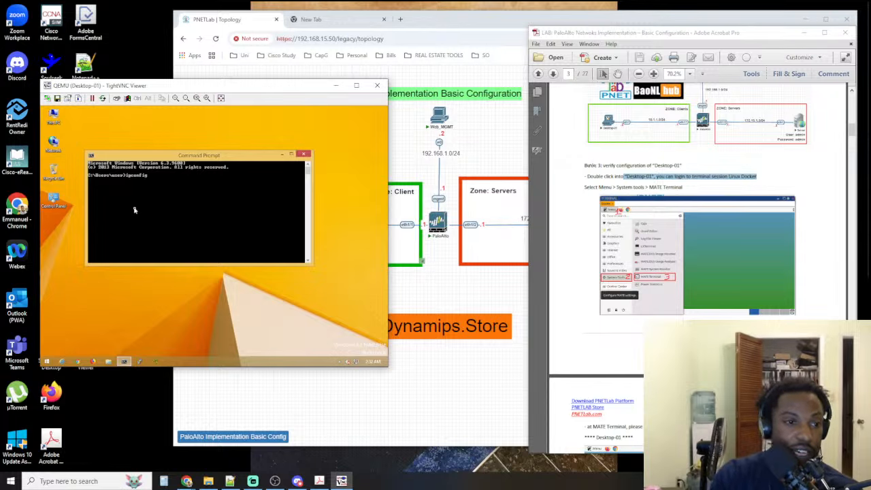
key(Return)
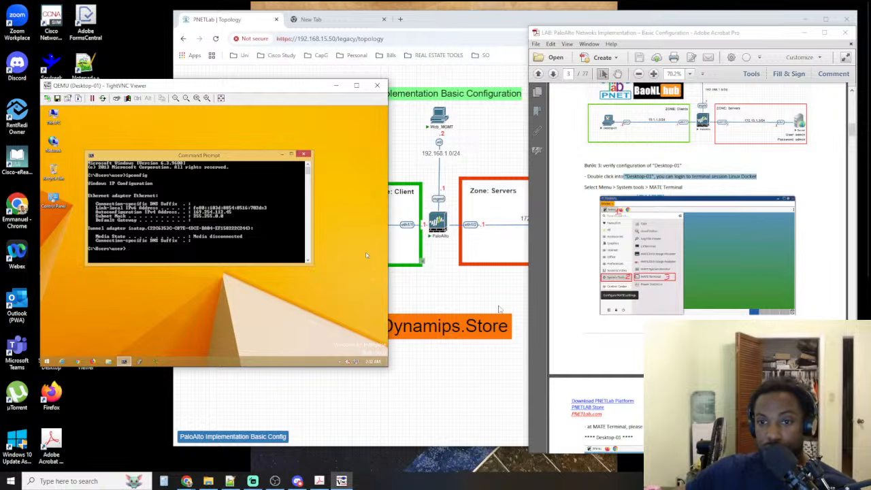
scroll(667, 318, down, 3)
scroll(667, 318, down, 2)
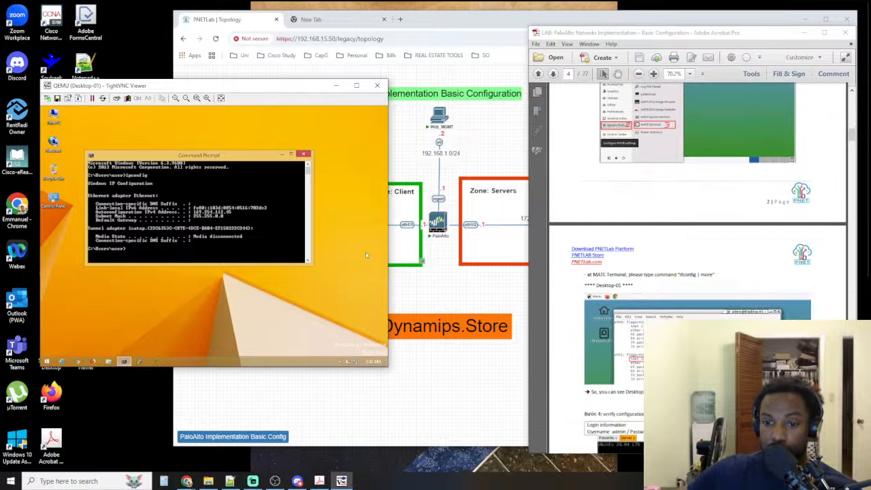
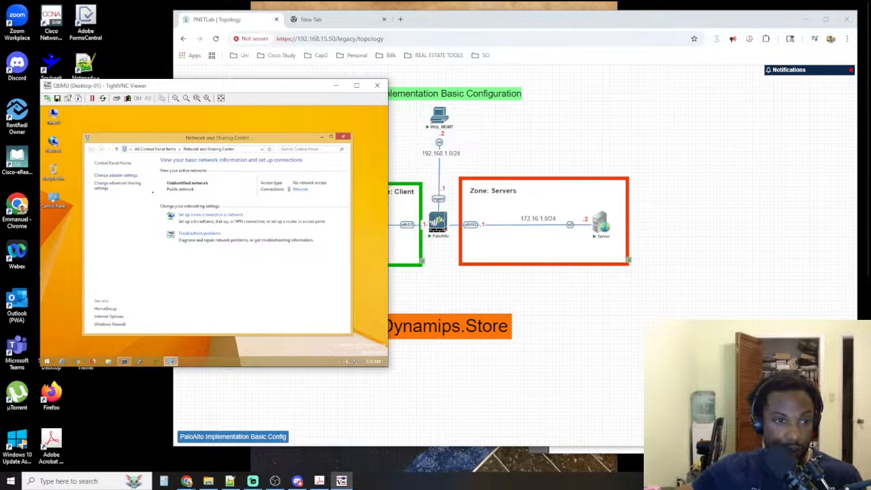
Open the Internet Protocol Version 4 (TCP/IPv4) properties of Desktop-01's Ethernet adapter
click(117, 175)
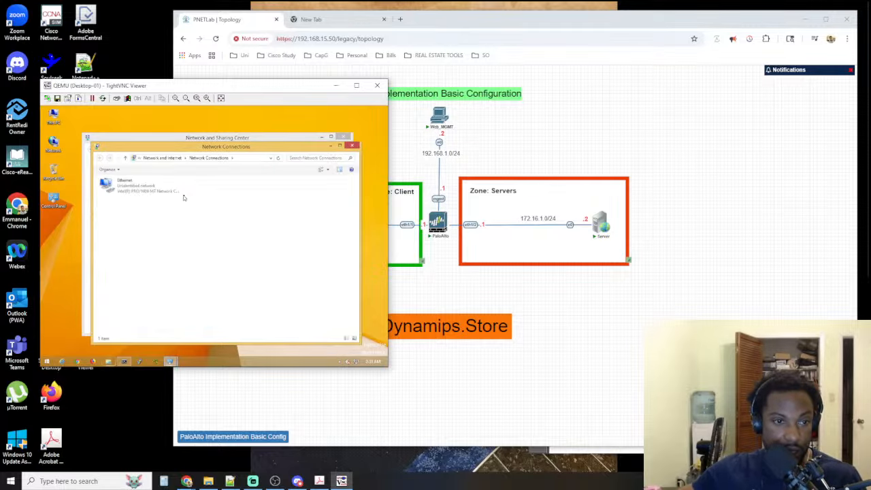
right_click(136, 189)
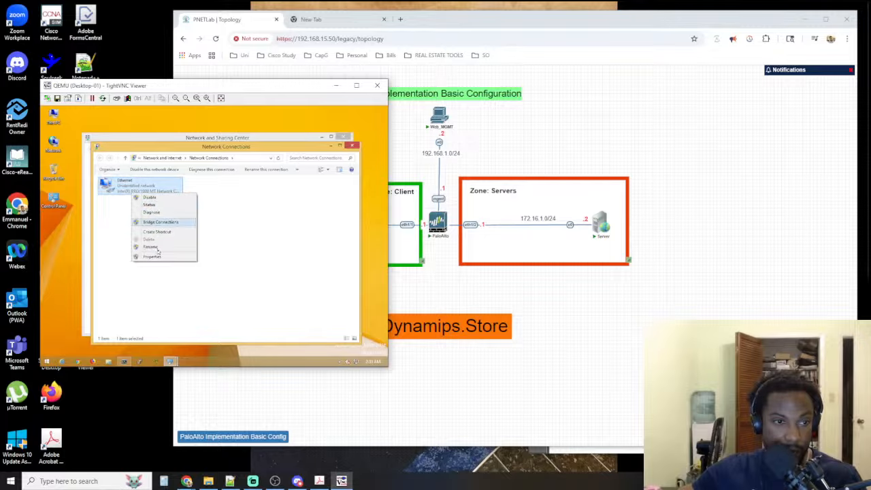
click(182, 257)
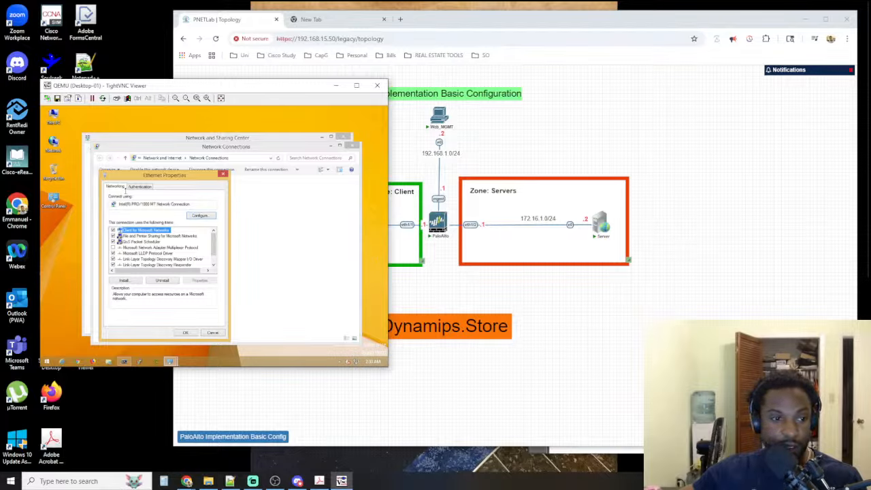
scroll(139, 249, down, 1)
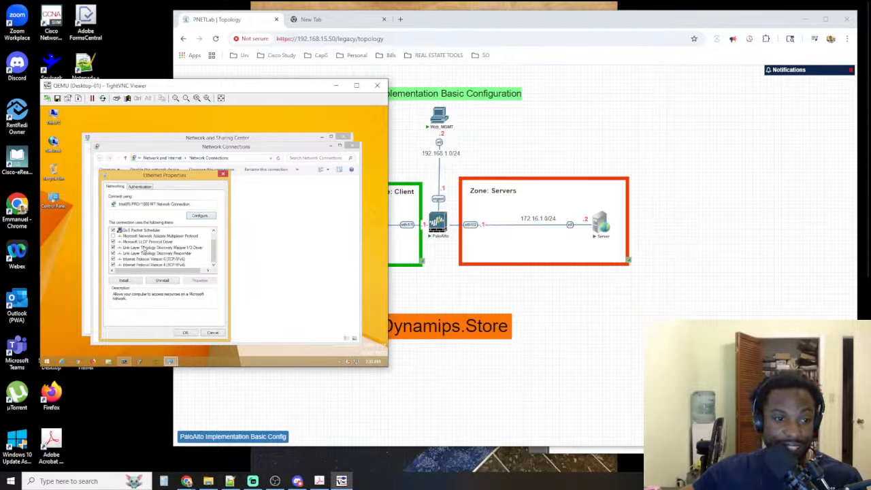
click(147, 264)
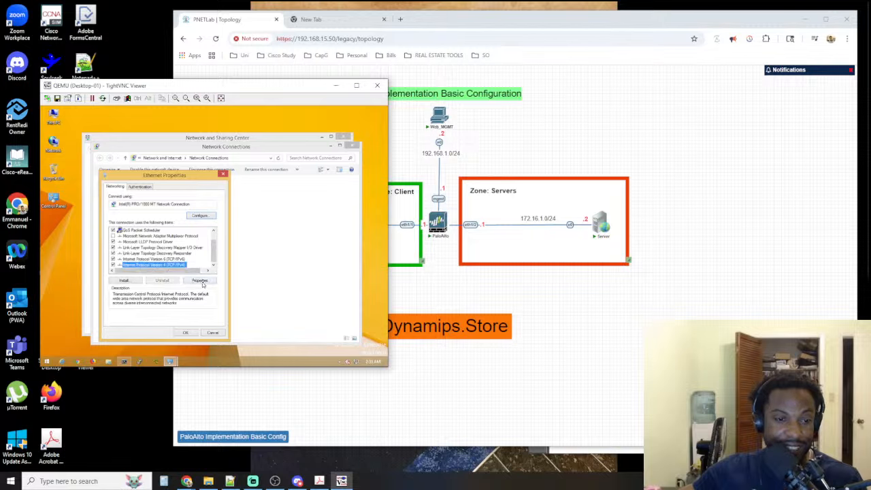
click(200, 281)
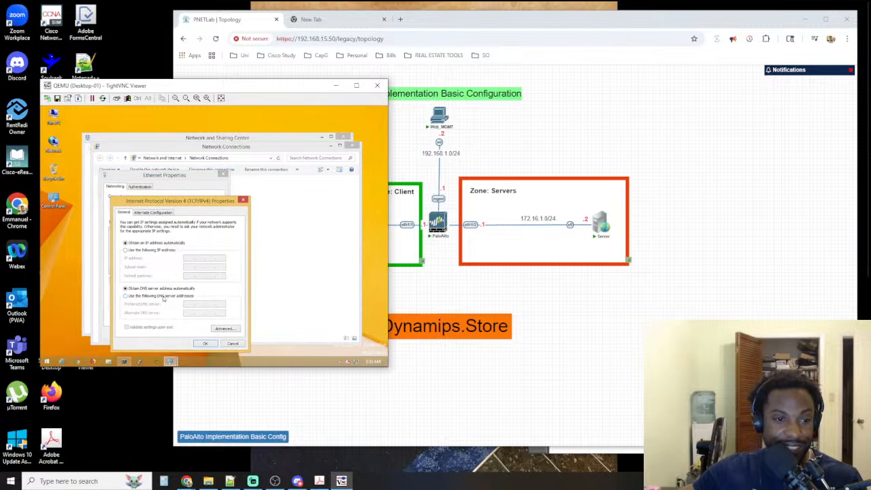
Give Desktop-01's Ethernet adapter the static IP address 10.1.1.2, subnet mask 255.255.255.0 and default gateway 10.1.1.1, and apply the settings
click(144, 250)
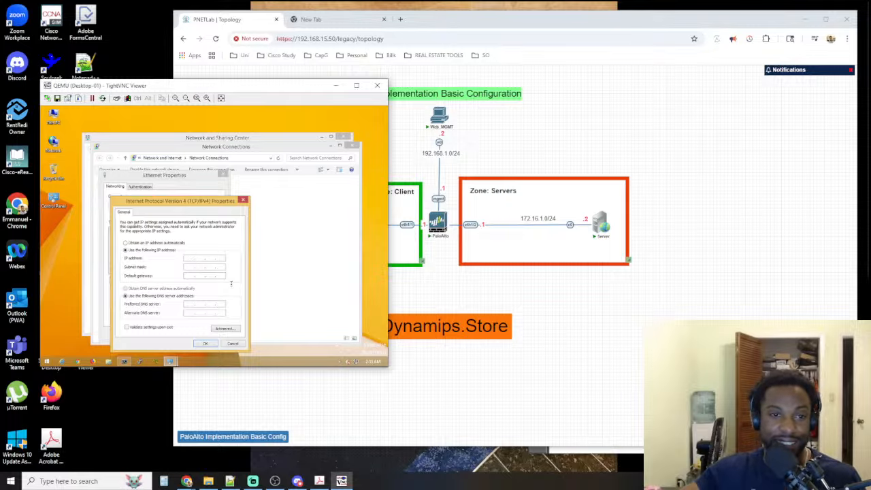
drag(233, 89, 179, 94)
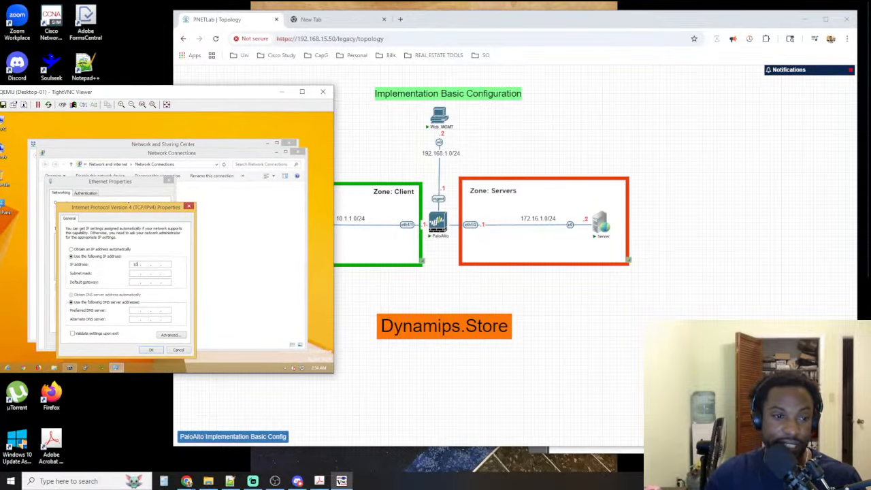
text(. 1 )
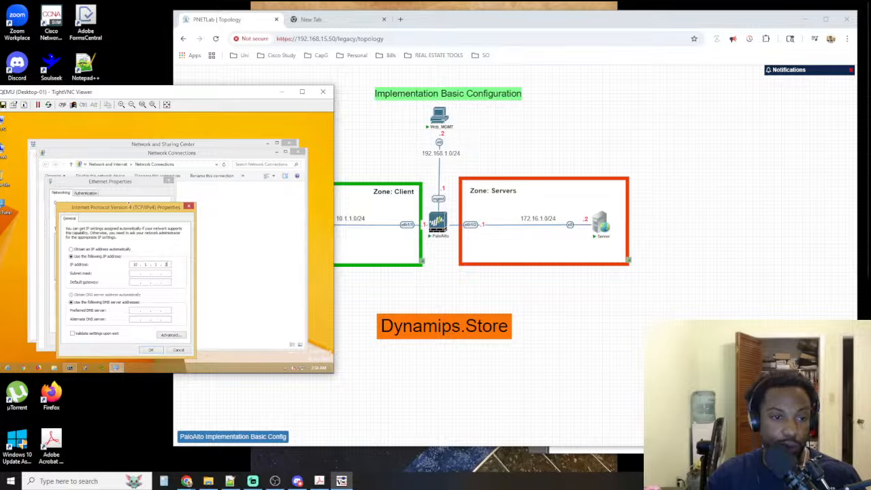
text(. 1 . 2)
key(Tab)
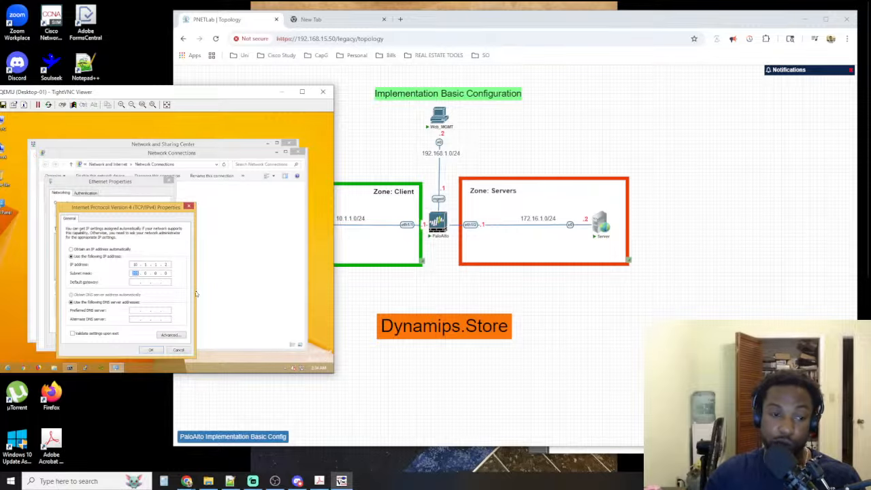
text(255 . 255 . 255)
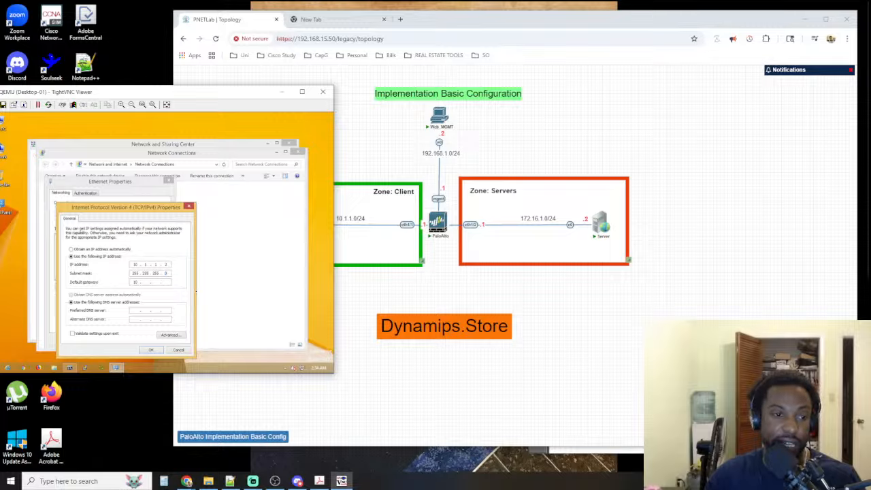
text(1)
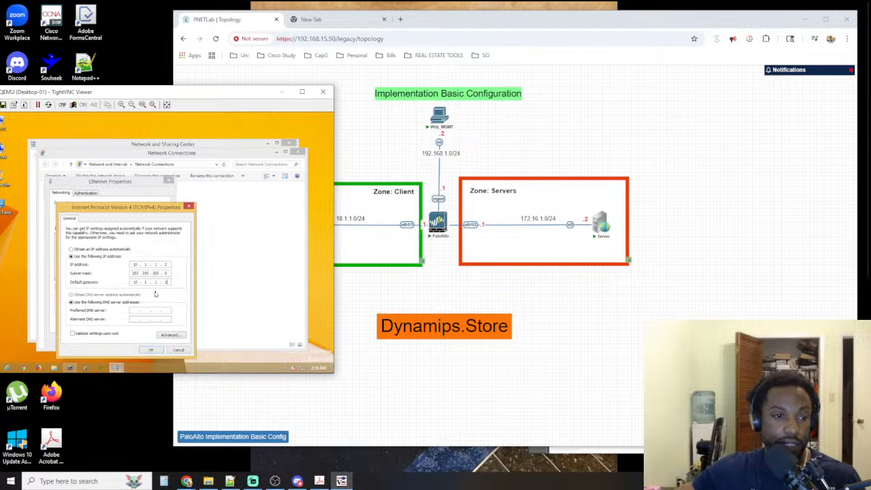
click(152, 350)
click(131, 340)
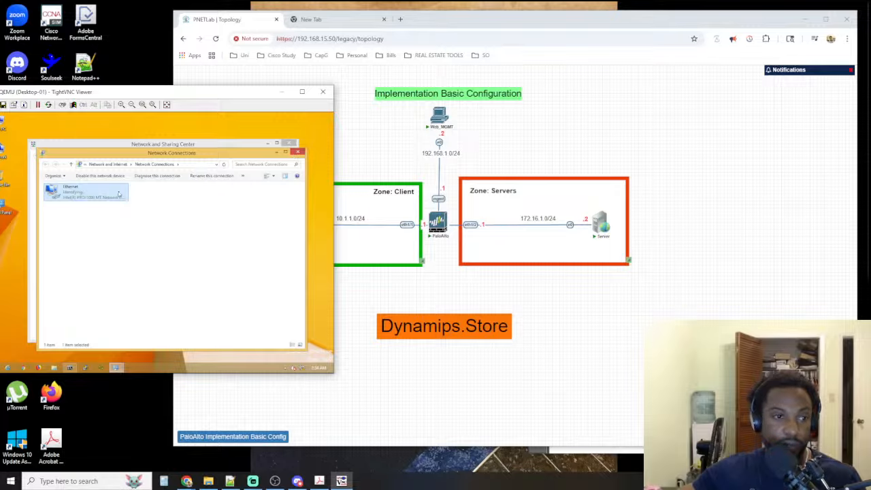
Refresh Desktop-01's network connections list, and close the Network Connections and Network and Sharing Center windows
right_click(91, 213)
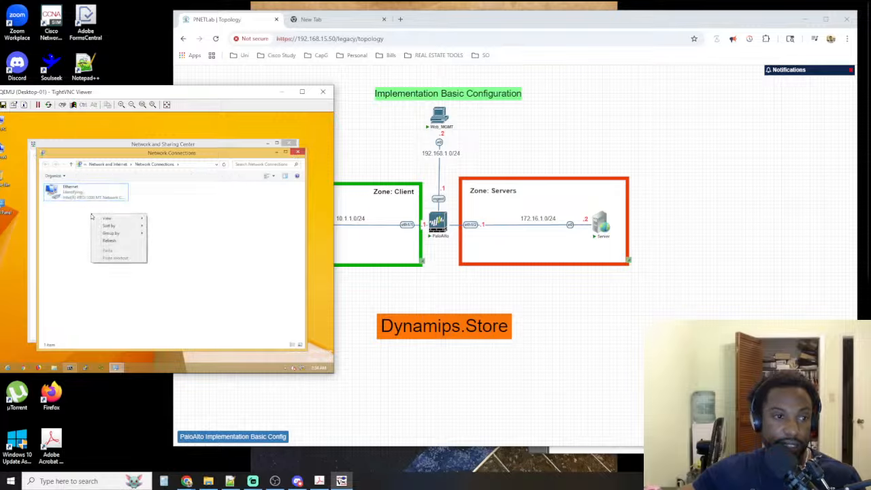
click(108, 241)
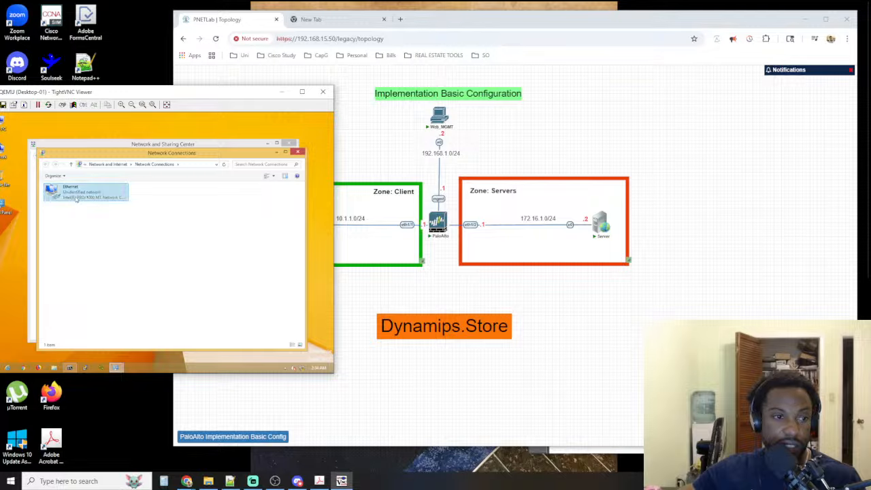
click(297, 152)
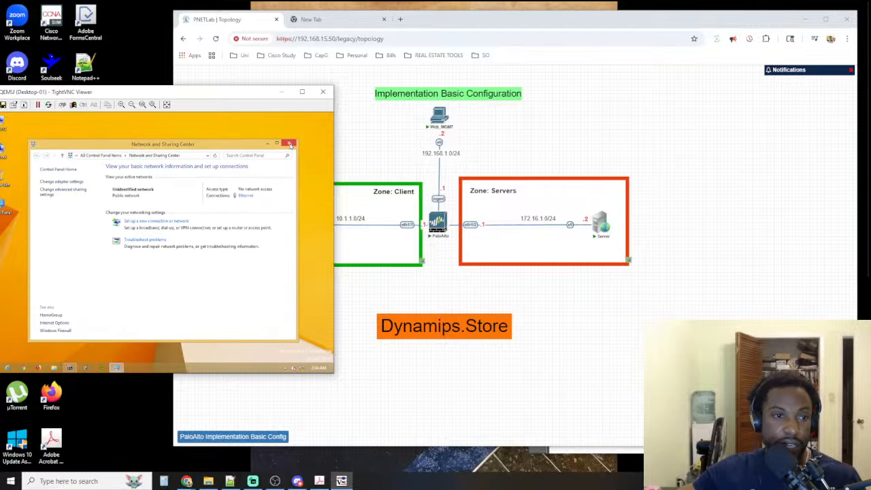
click(289, 143)
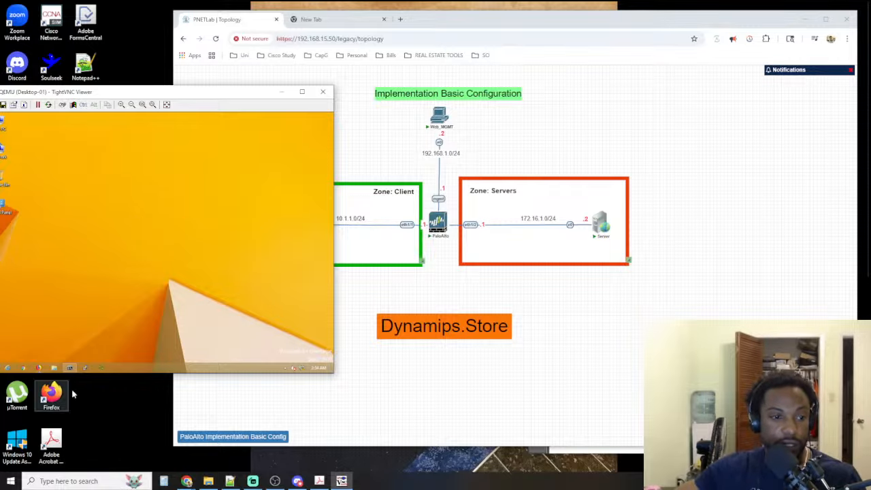
Clear Desktop-01's Command Prompt and run ipconfig to check the adapter's IP settings
click(71, 368)
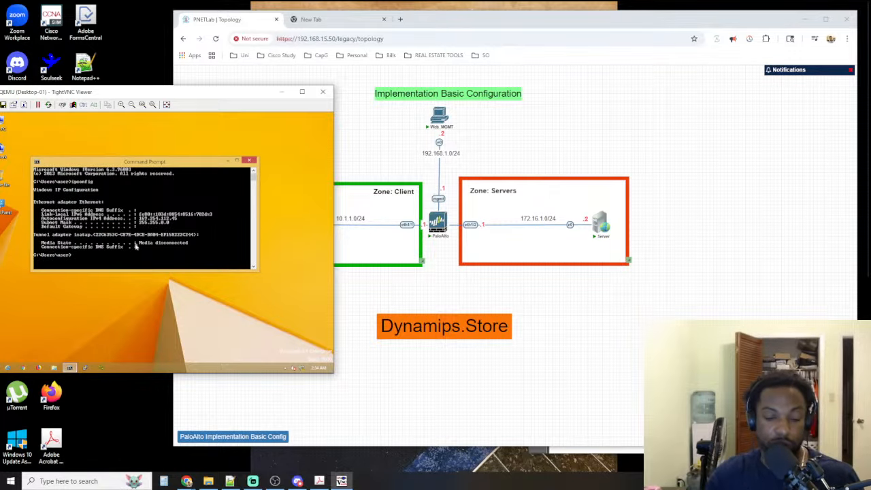
text(cls)
key(Return)
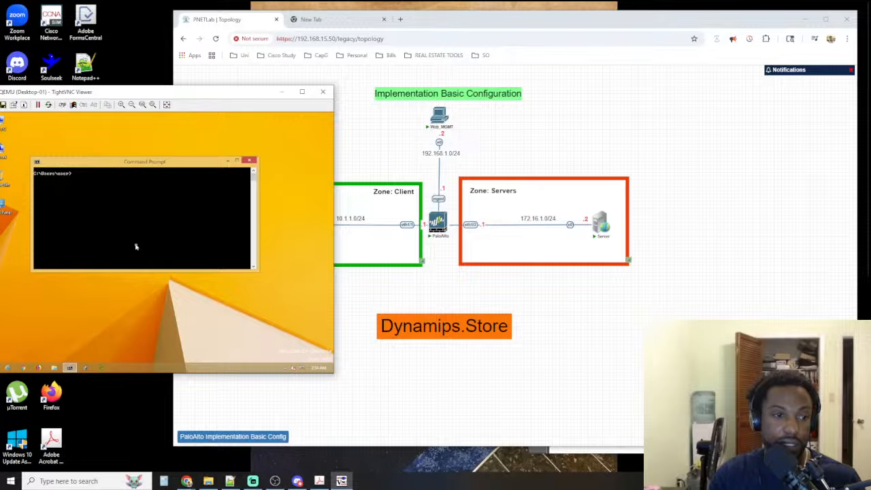
text(ipconfi)
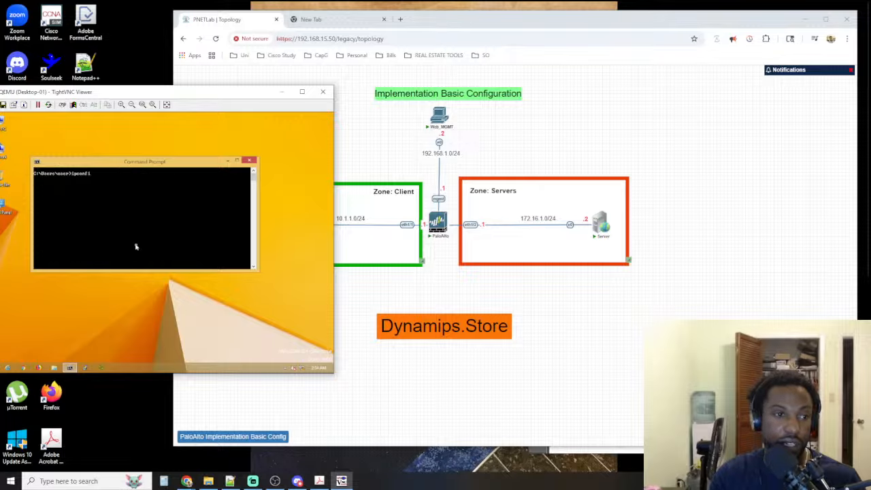
text(g)
key(Return)
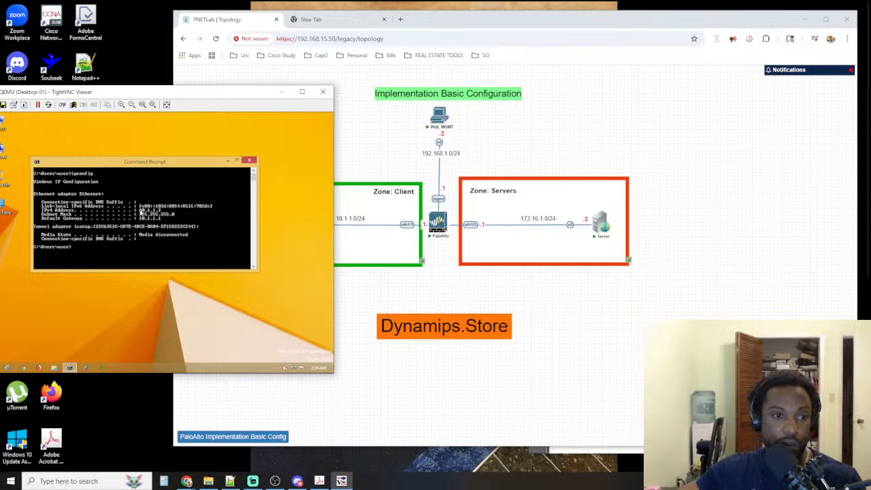
Close the Desktop-01 viewer and bring up the workbook's instructions for verifying the server configuration on pages 4 and 5
click(323, 91)
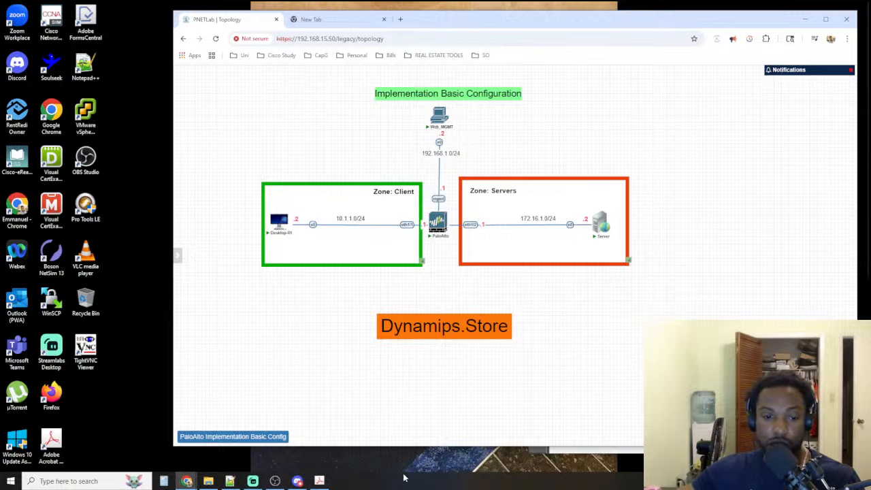
click(321, 485)
scroll(664, 273, down, 10)
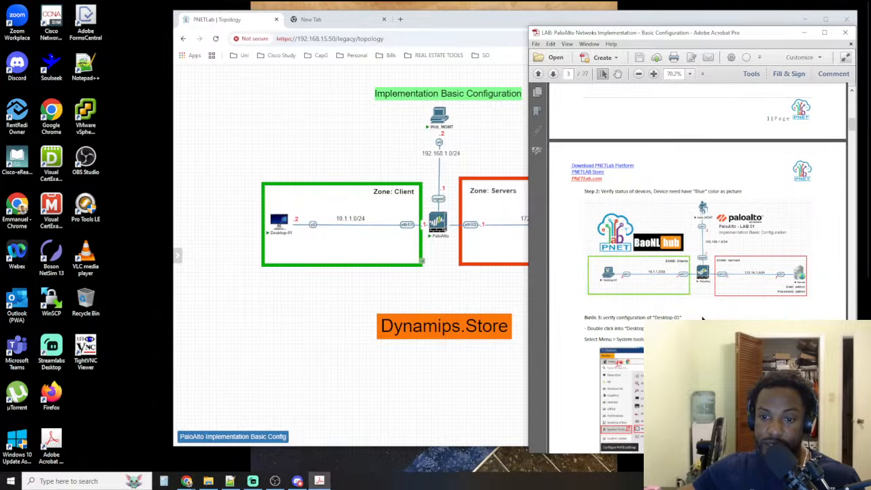
scroll(704, 318, down, 8)
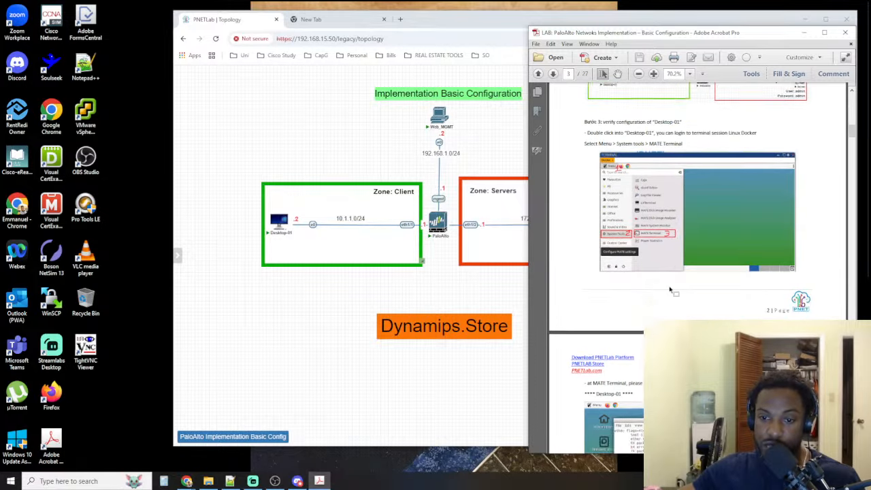
scroll(669, 287, down, 5)
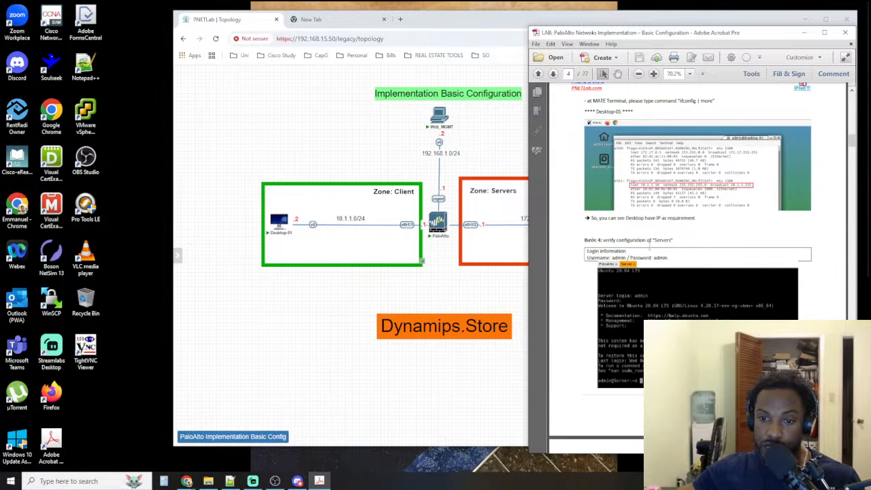
scroll(648, 280, down, 5)
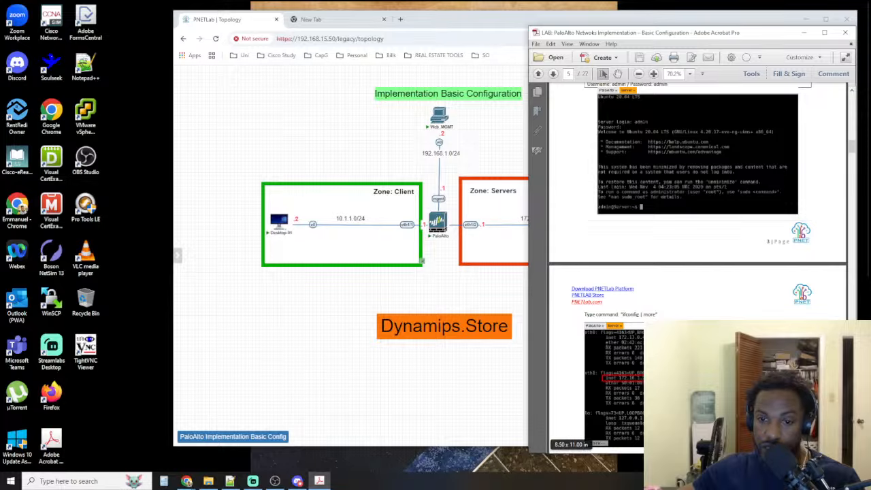
click(486, 303)
mouse_move(603, 224)
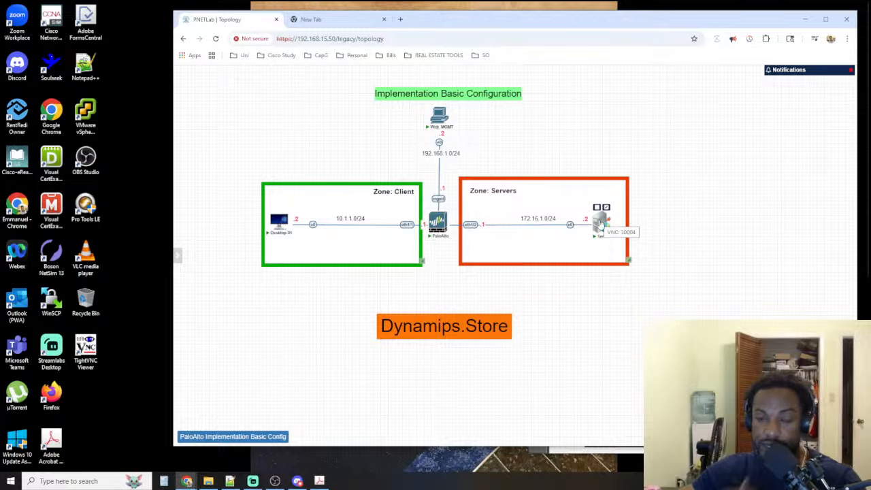
right_click(600, 223)
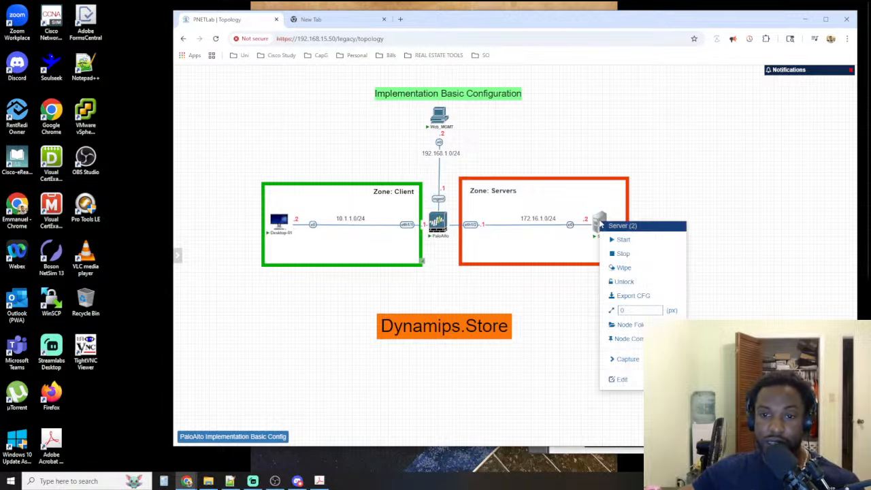
click(736, 191)
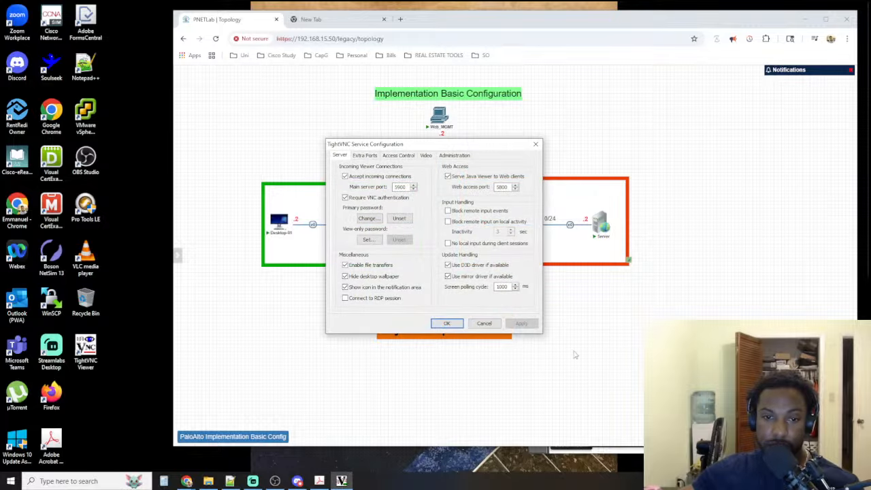
click(535, 144)
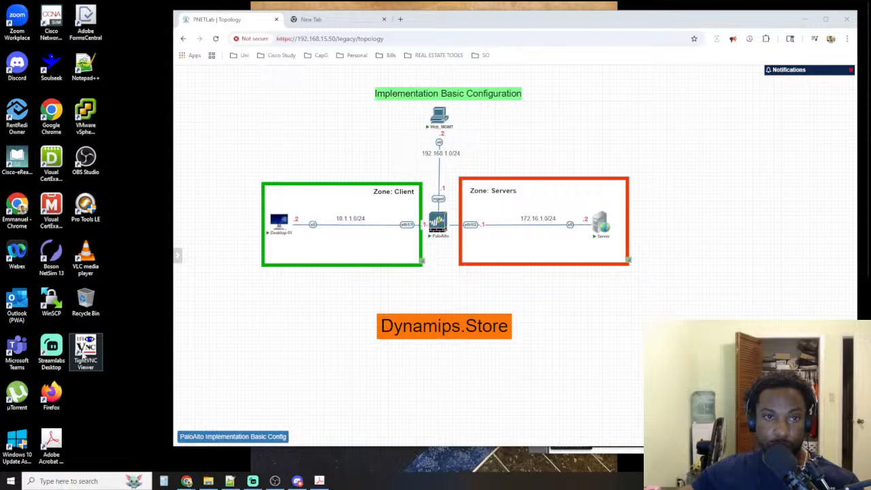
Minimize the topology browser window, end the crashed OBS Studio task in Task Manager, and close Task Manager
mouse_move(275, 481)
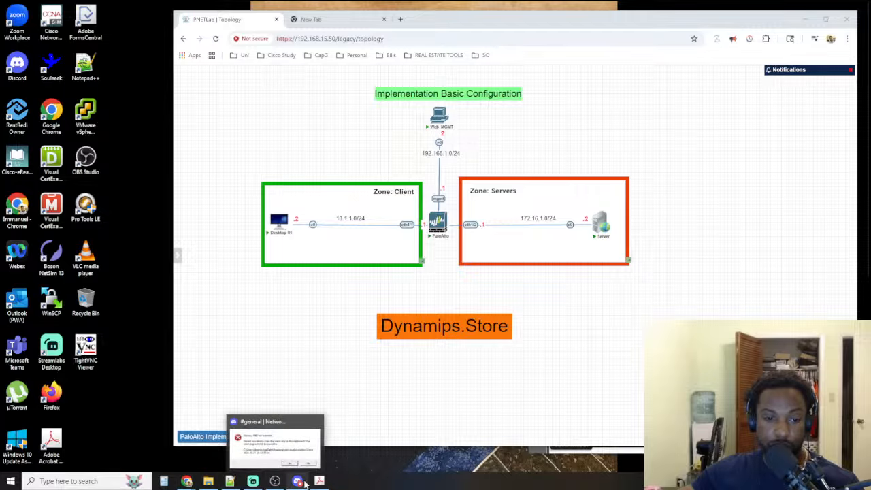
click(316, 423)
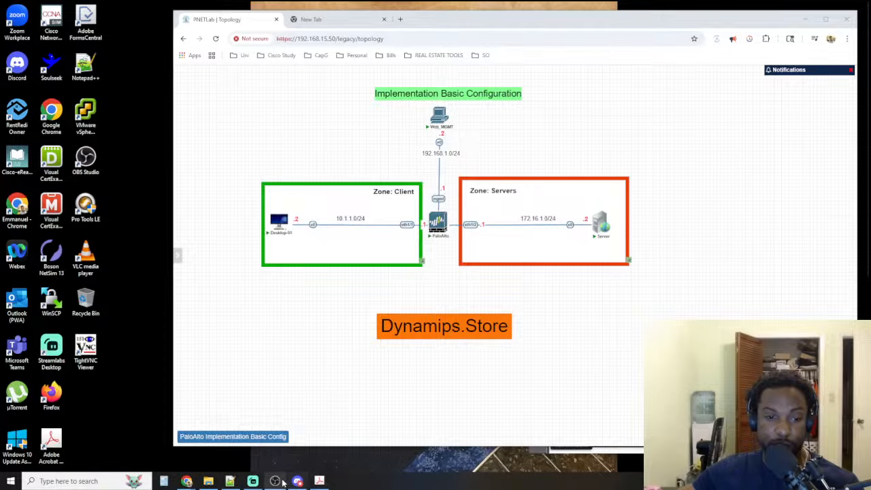
mouse_move(275, 481)
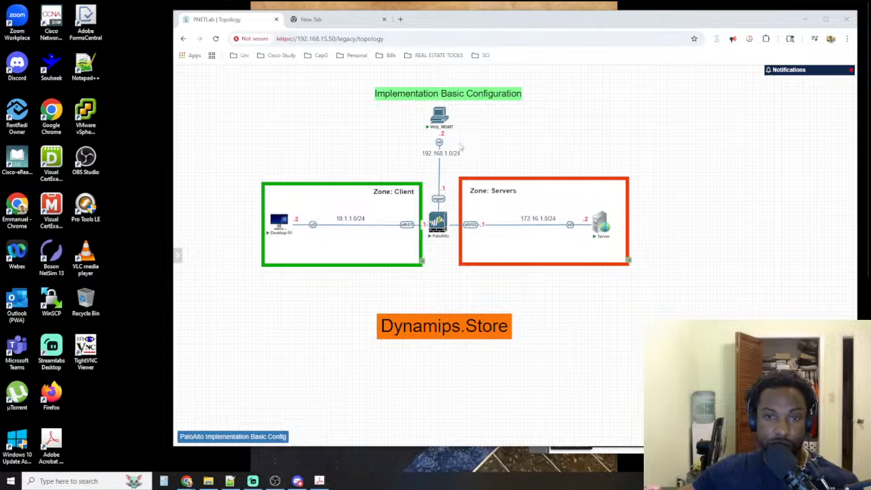
click(806, 19)
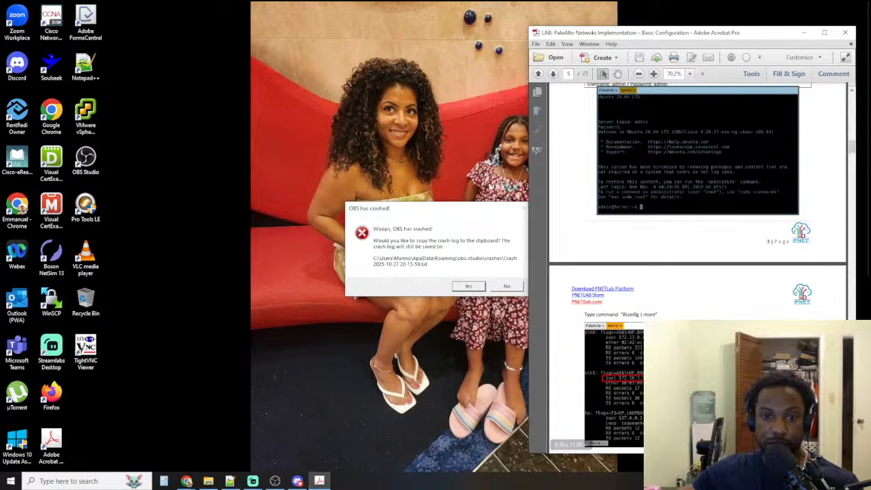
drag(526, 205, 522, 205)
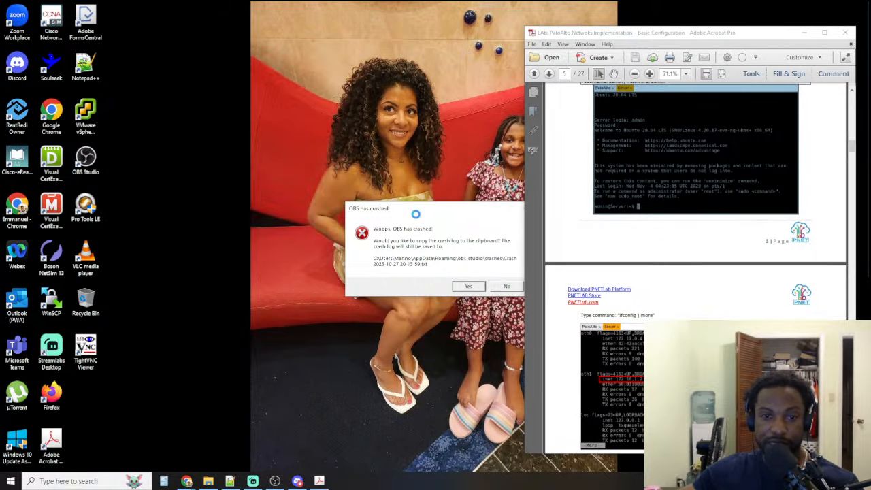
right_click(401, 486)
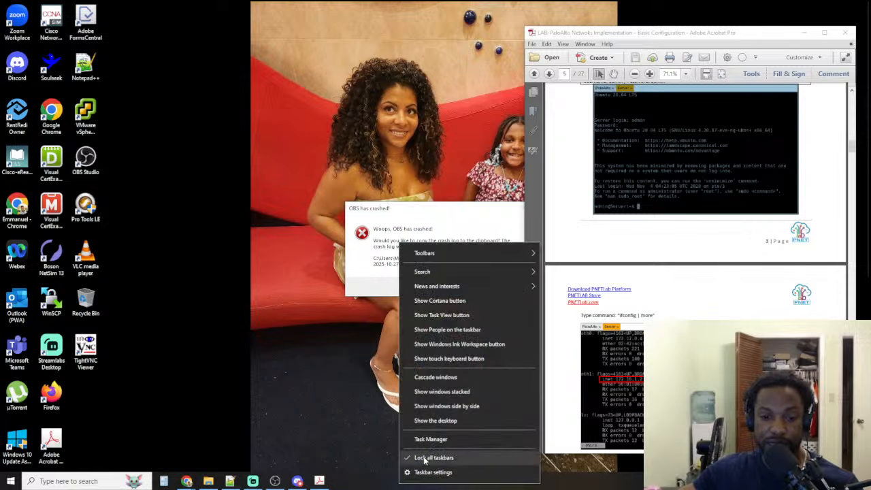
click(426, 439)
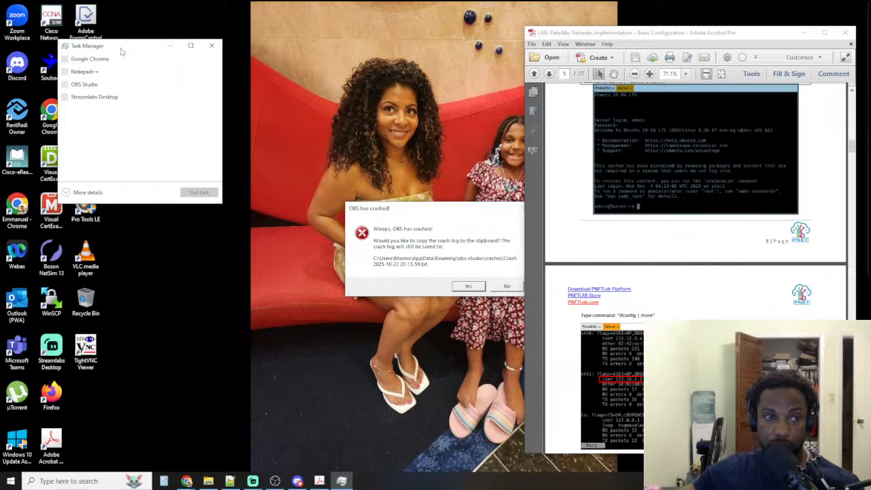
drag(125, 46, 329, 34)
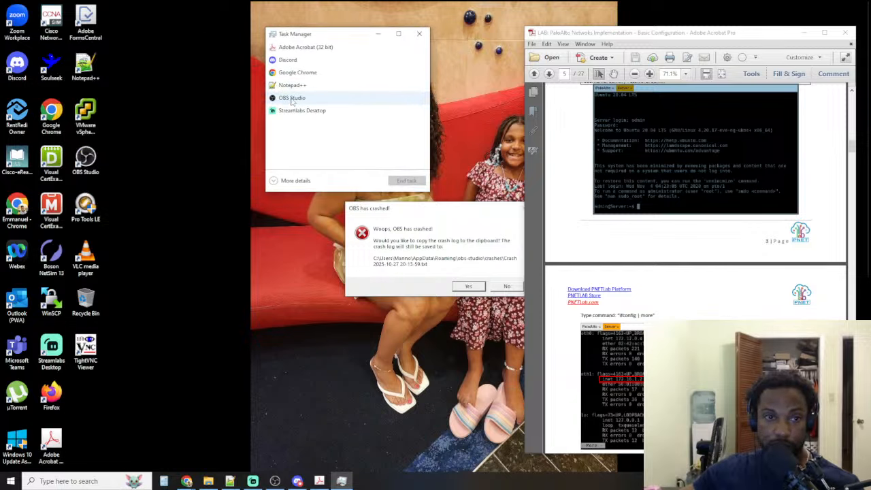
right_click(293, 97)
click(310, 114)
click(420, 34)
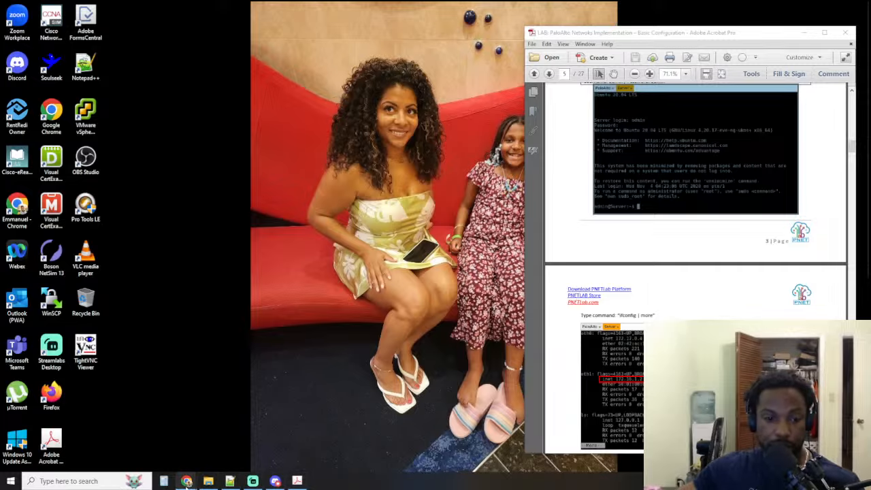
Restore the PNETLab topology window, reposition and widen it beside the workbook, and enlarge the topology diagram slightly
mouse_move(187, 482)
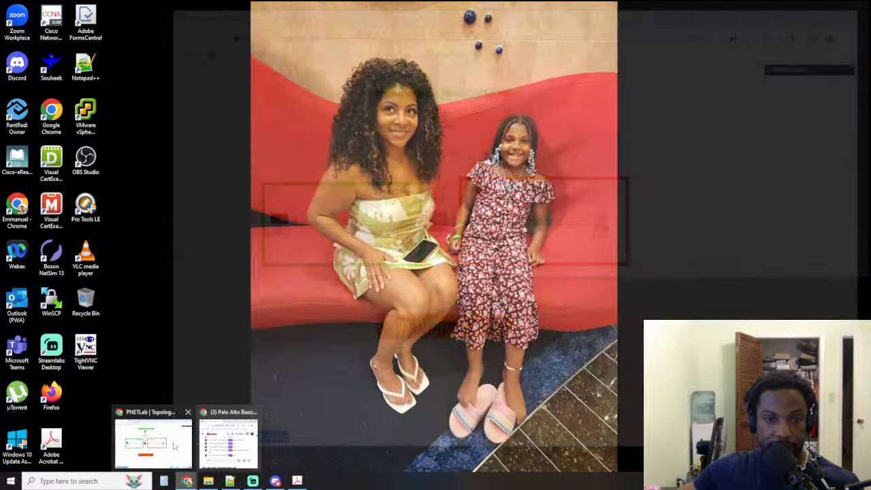
click(189, 442)
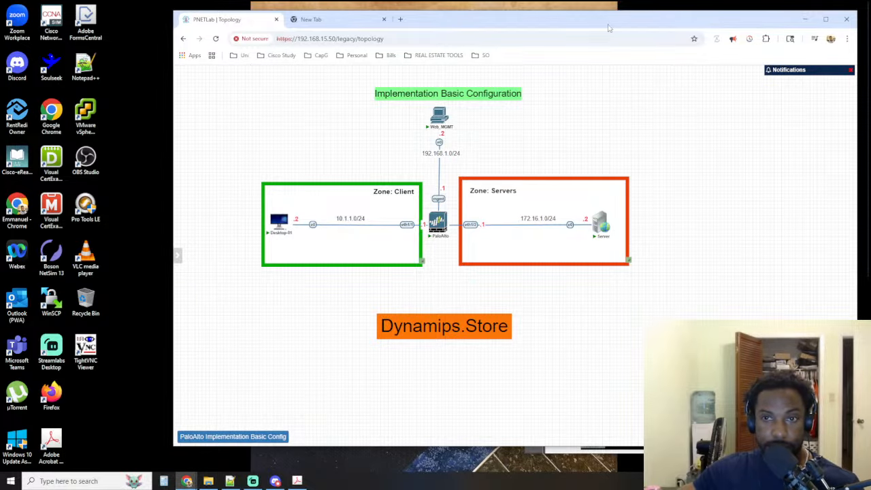
drag(609, 27, 477, 26)
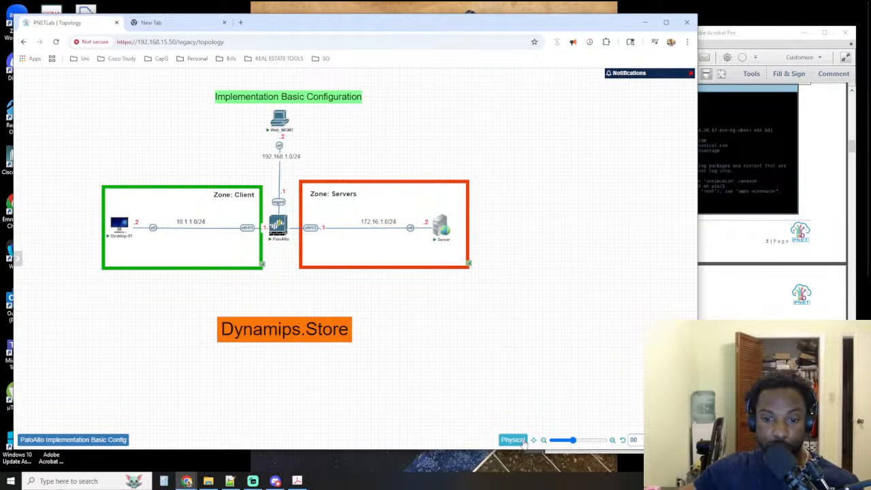
drag(571, 440, 576, 441)
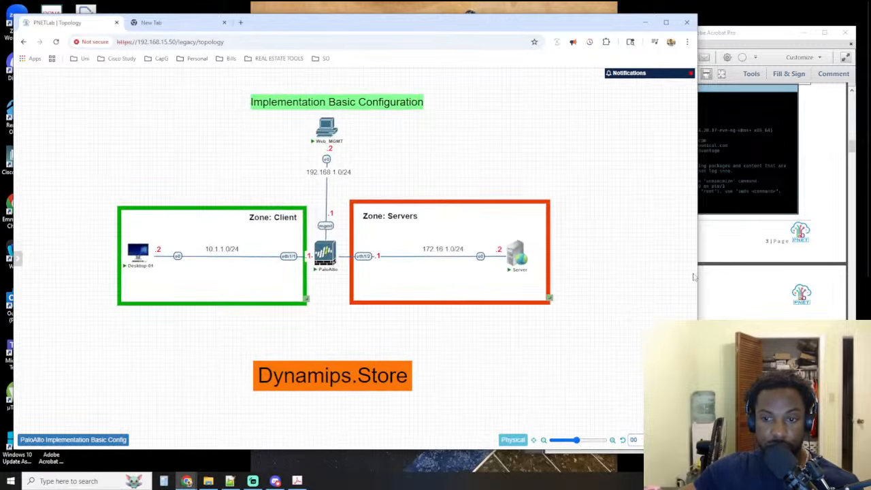
drag(701, 273, 733, 269)
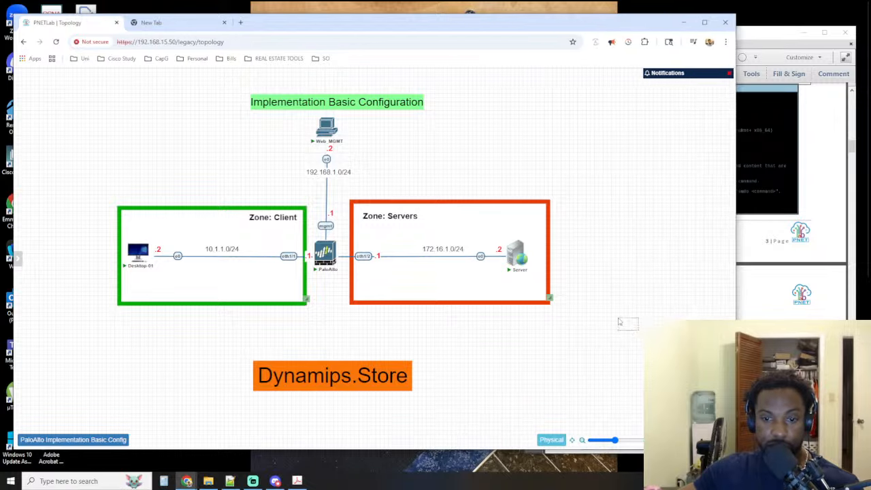
Select the topology's zones, labels and nodes apart from Desktop-01 and shift them slightly left on the canvas
drag(634, 331, 248, 94)
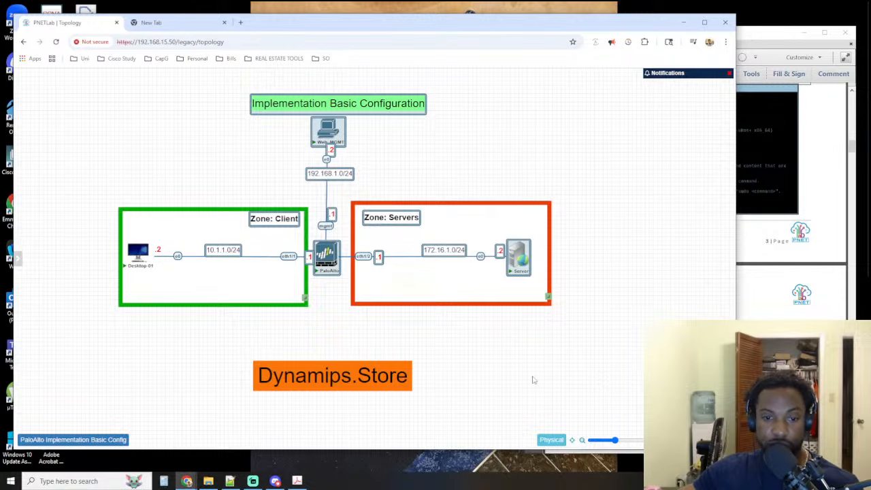
drag(545, 385, 246, 102)
click(420, 143)
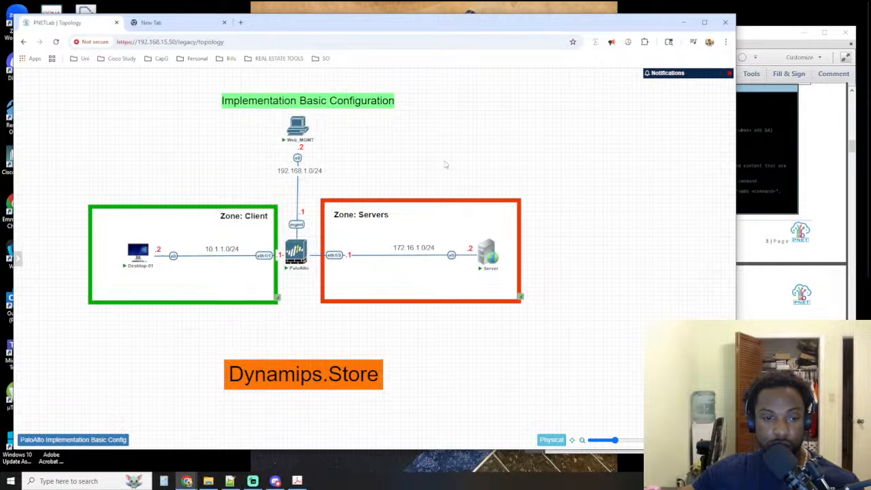
key(ctrl+a)
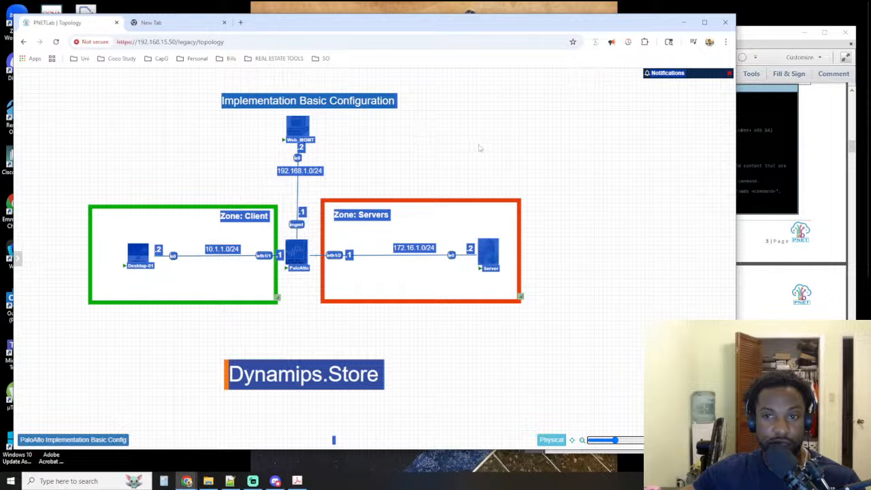
click(55, 41)
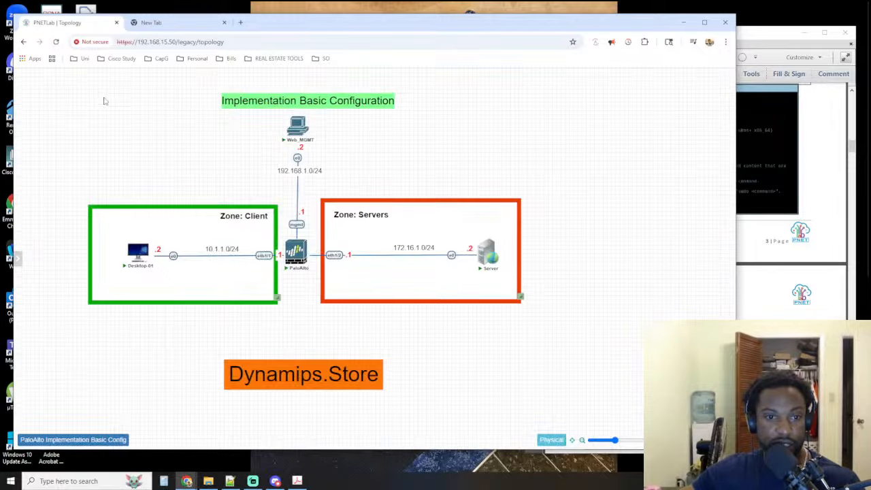
click(102, 59)
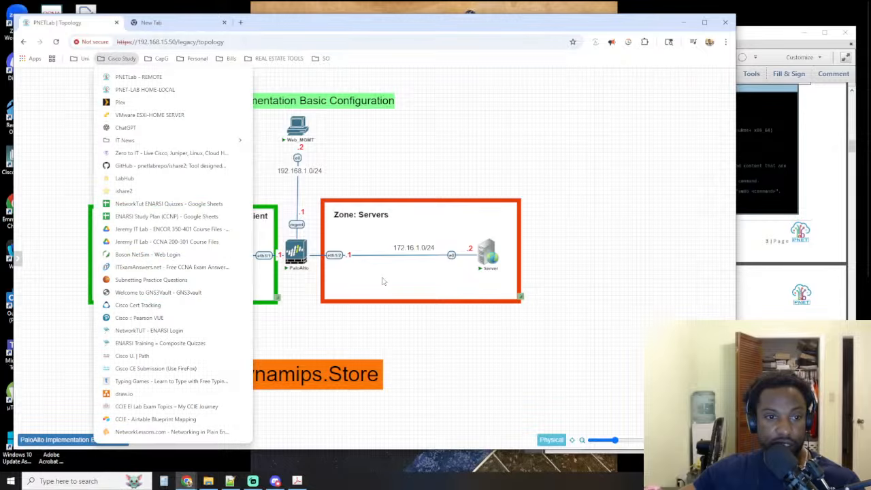
click(430, 198)
Select the entire topology including Desktop-01, shift it further left on the canvas, and bring the workbook to the front
drag(537, 109, 130, 401)
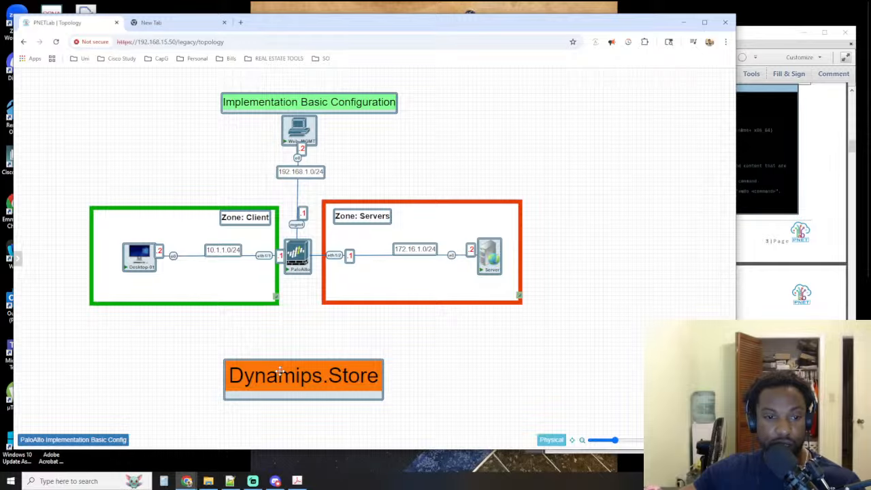
drag(280, 378, 225, 366)
click(530, 382)
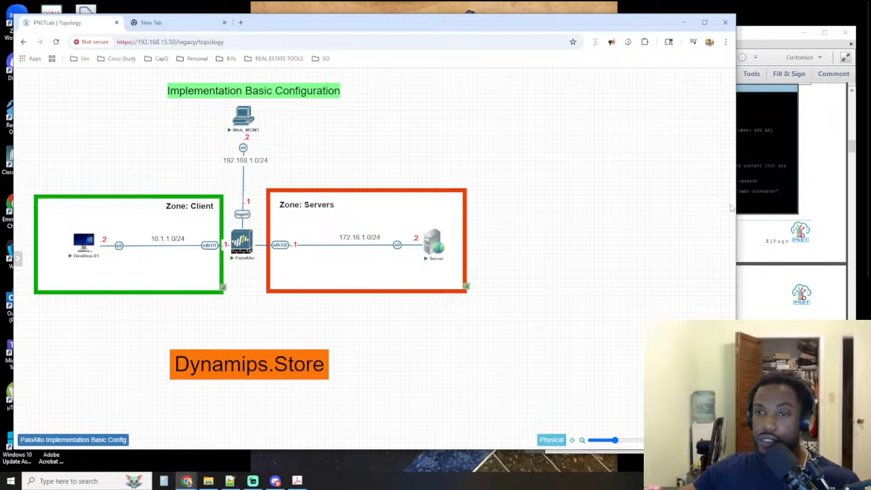
click(808, 157)
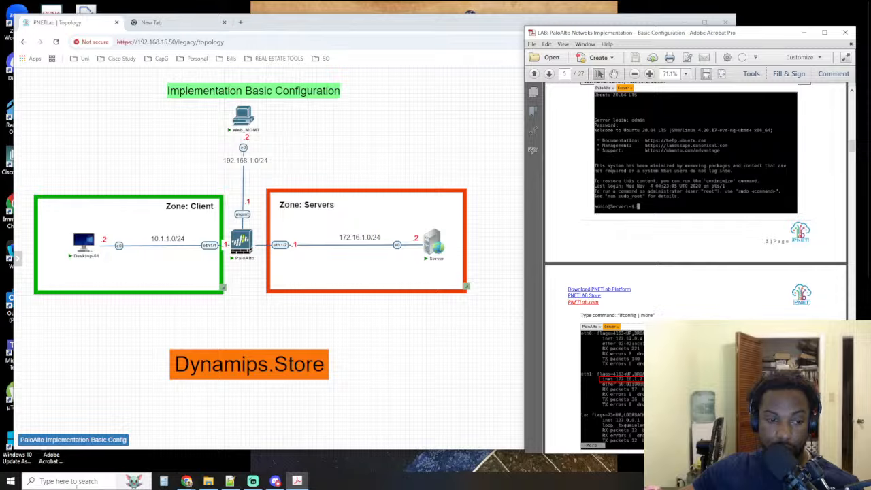
Launch TightVNC Viewer and connect to the server's console at remote host 192.168.15.50:30004
click(126, 481)
text(tight)
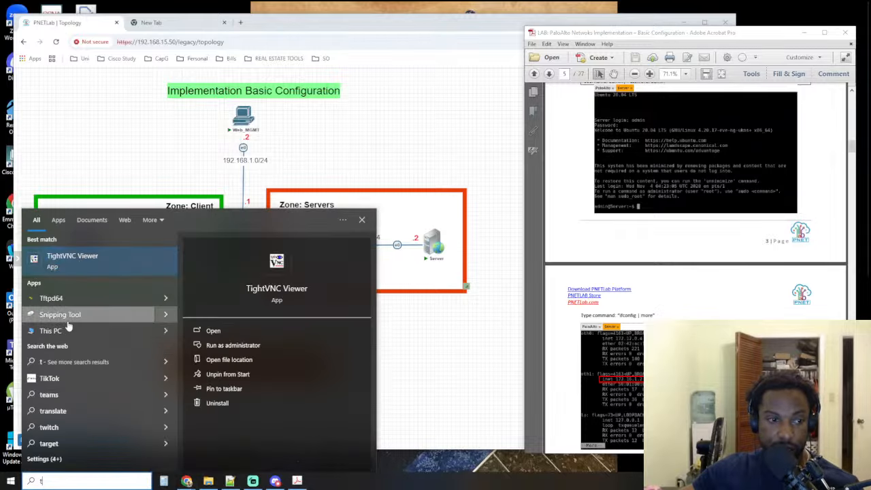
click(71, 261)
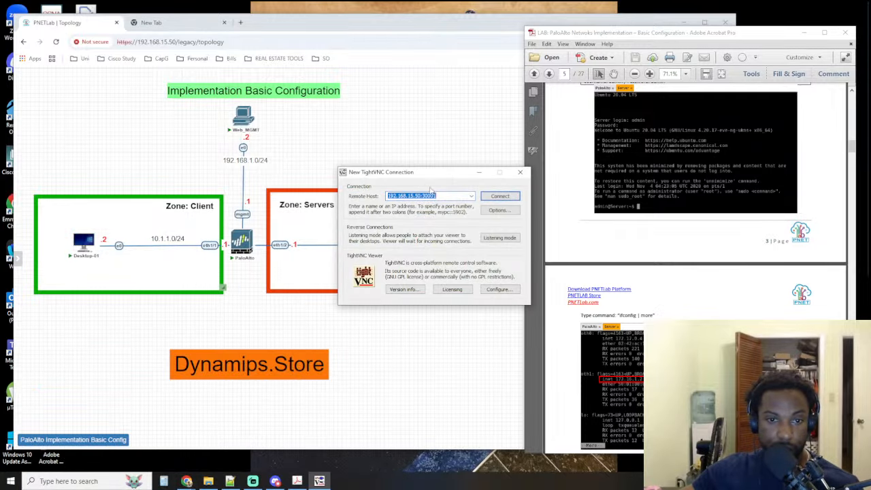
drag(434, 174, 371, 316)
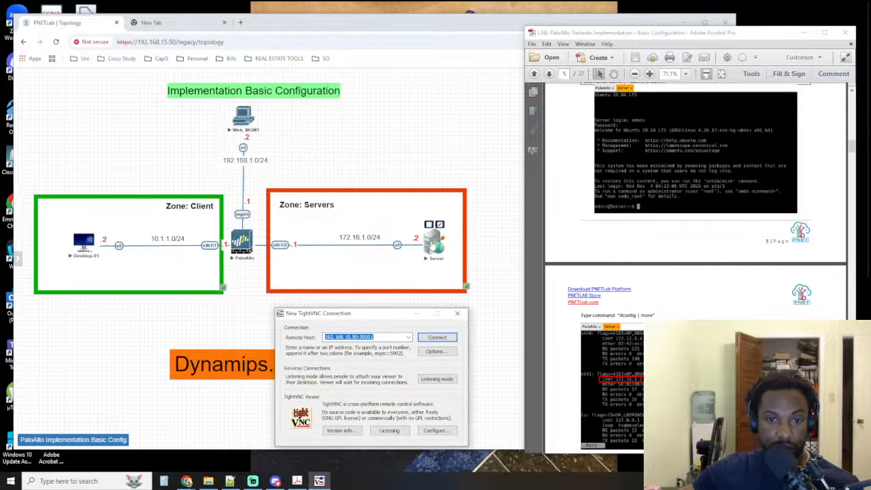
click(380, 337)
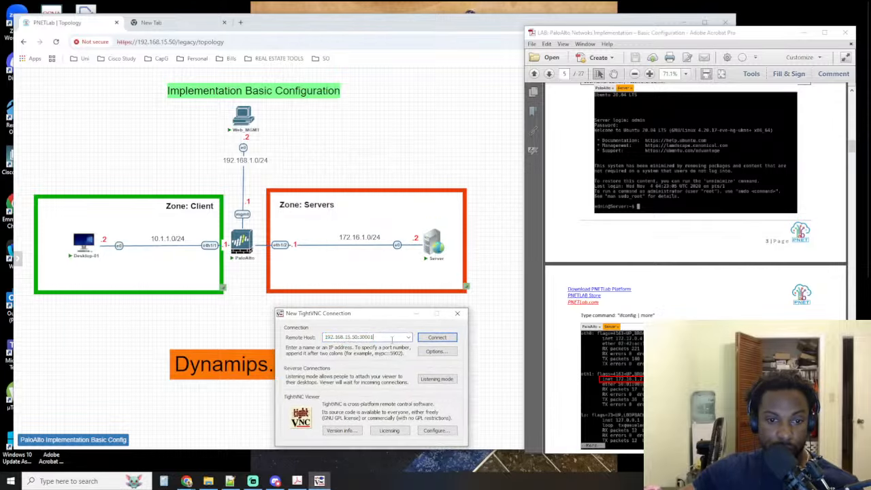
key(BackSpace)
text(4)
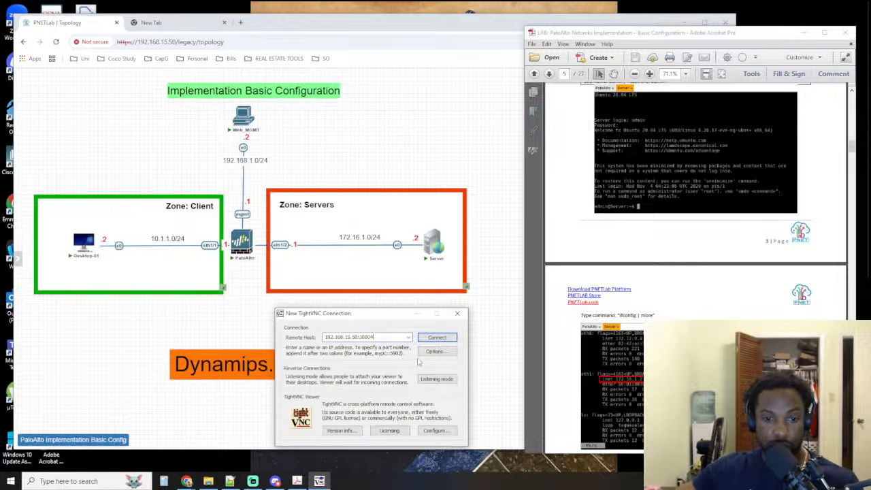
click(437, 337)
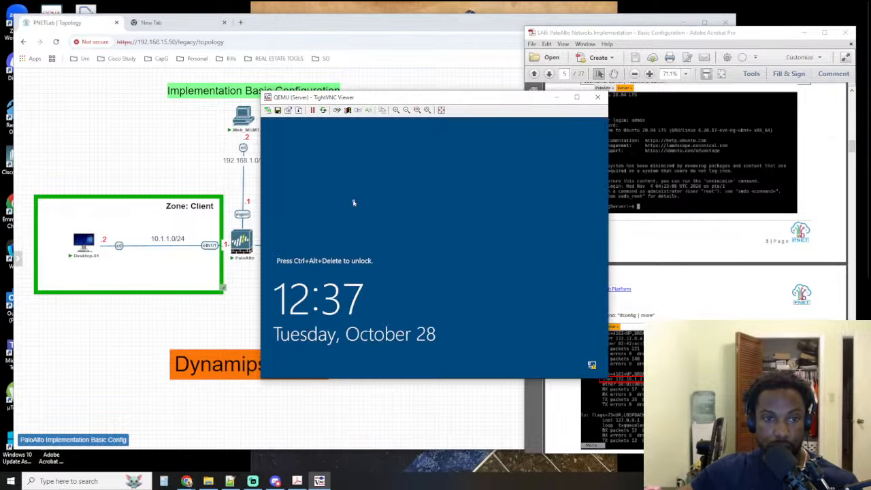
Move the server's viewer window clear of the workbook and unlock its lock screen to reach the Administrator sign-in
drag(361, 99, 252, 96)
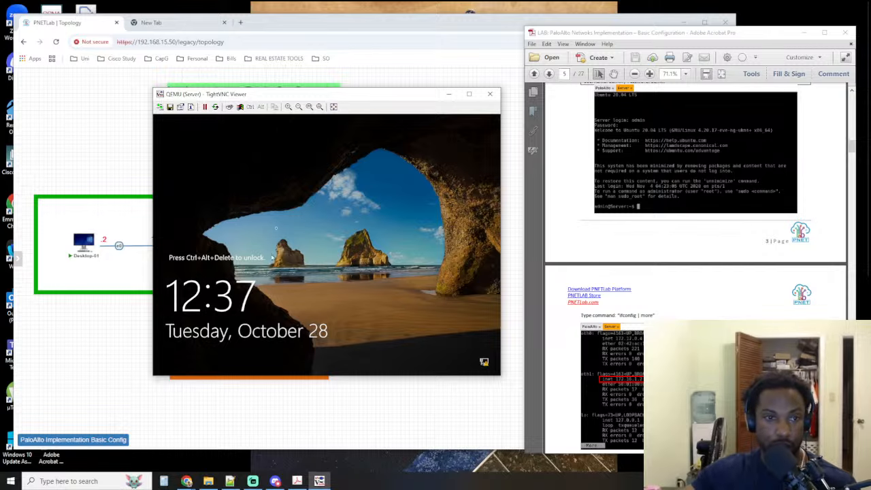
click(247, 113)
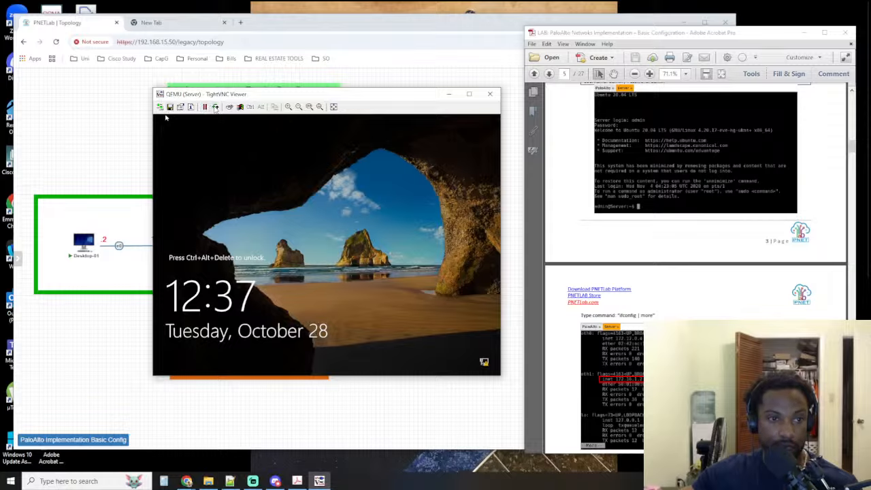
click(229, 107)
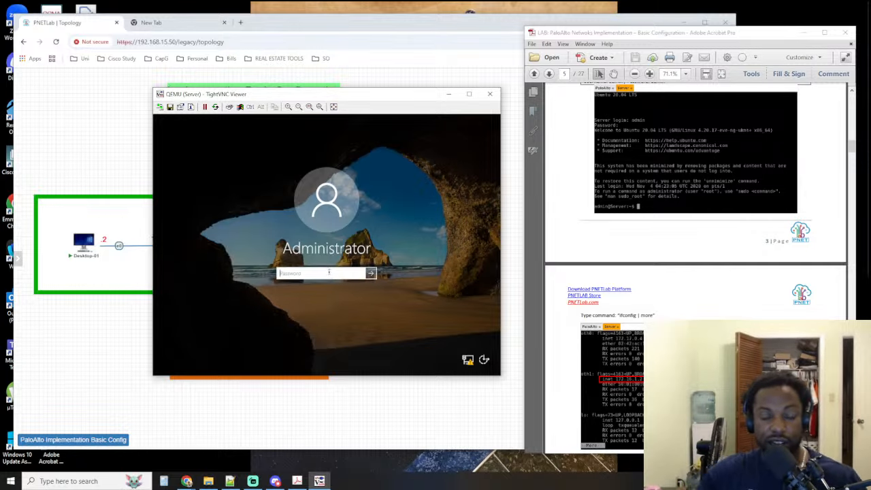
Try to sign in to the server as Administrator by entering the account password
text(••••)
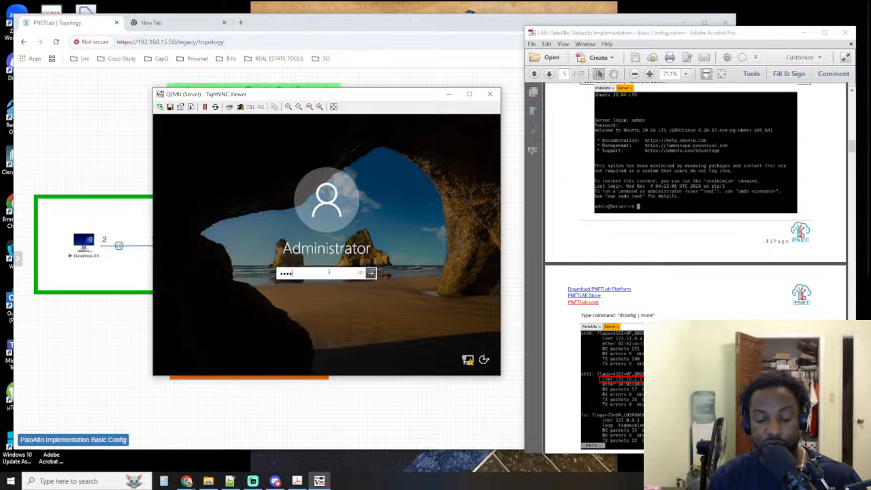
key(BackSpace)
key(BackSpace)
key(BackSpace)
key(BackSpace)
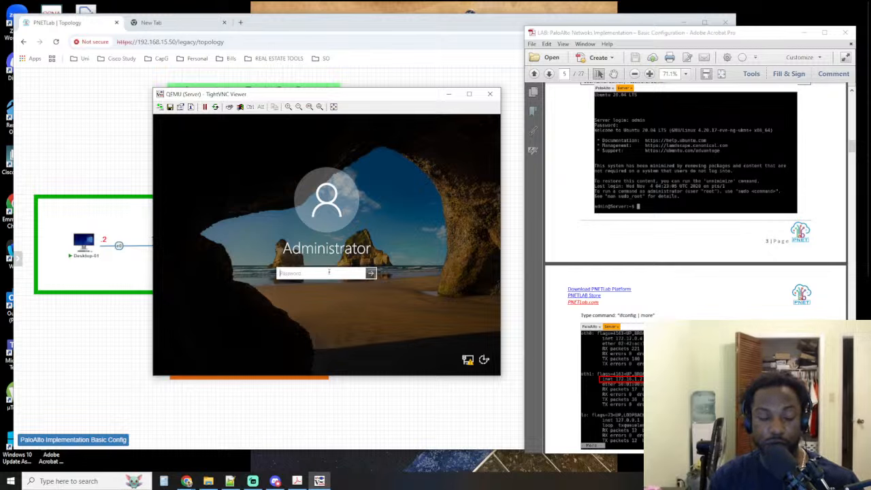
text(••••)
key(Return)
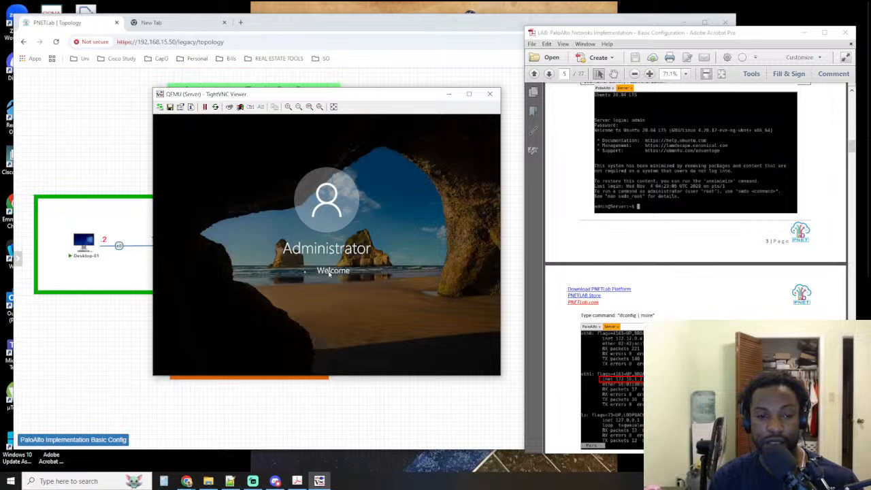
key(Return)
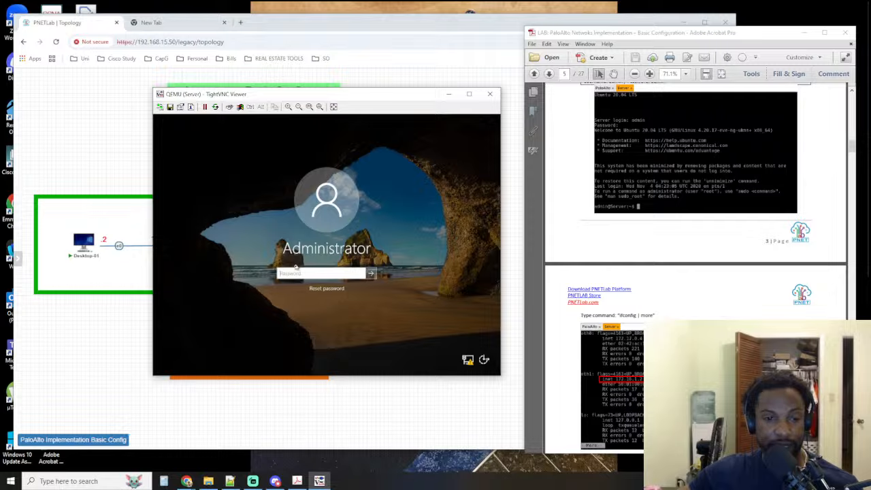
Hide and restore the open windows, and bring the PNETLab topology back to the front
click(208, 481)
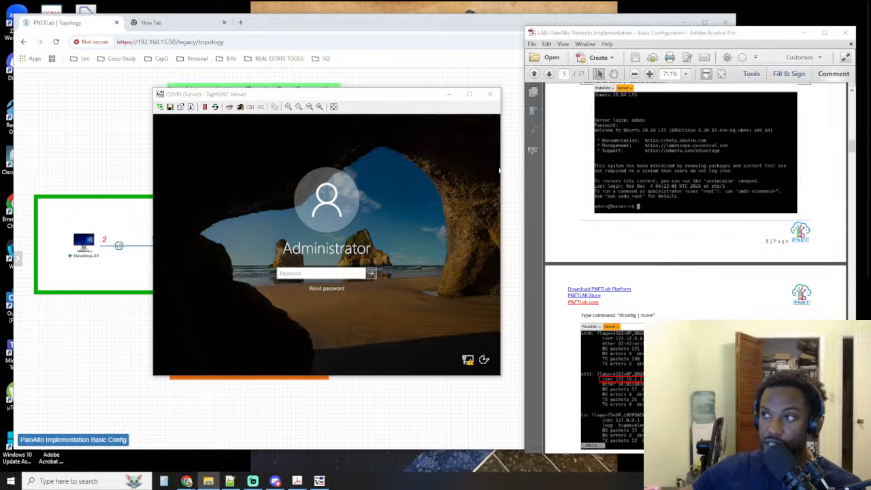
key(super+d)
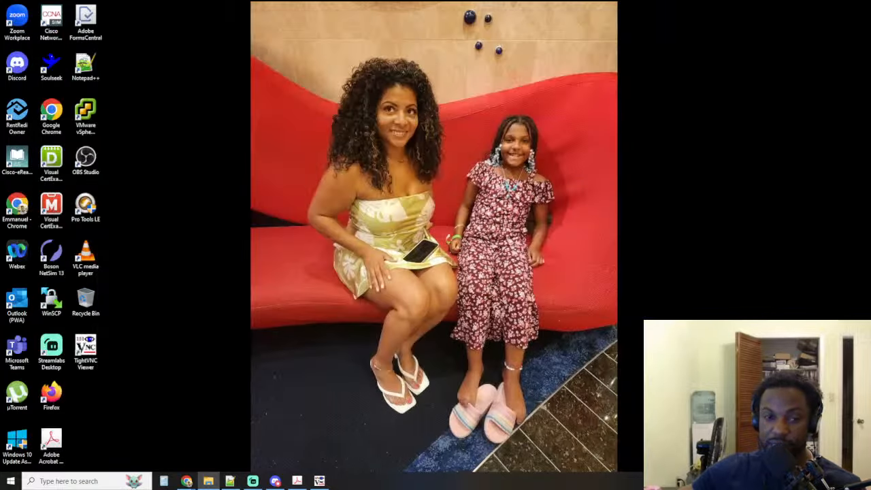
key(super+d)
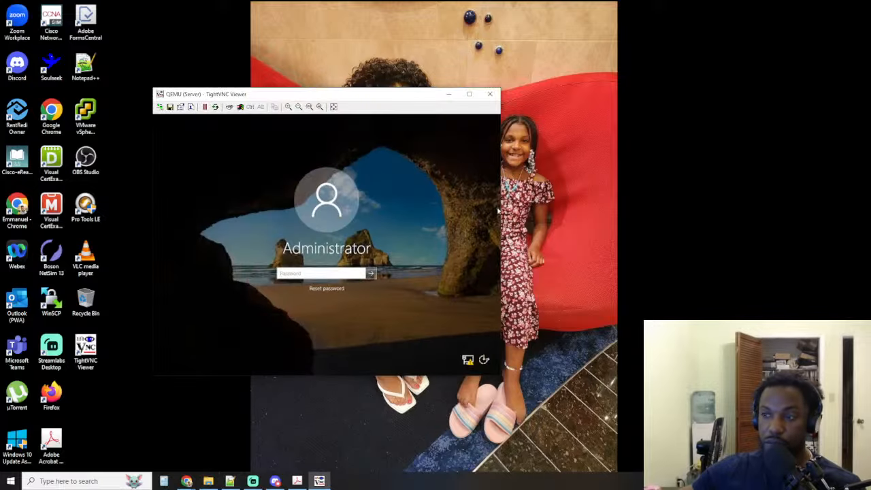
mouse_move(186, 481)
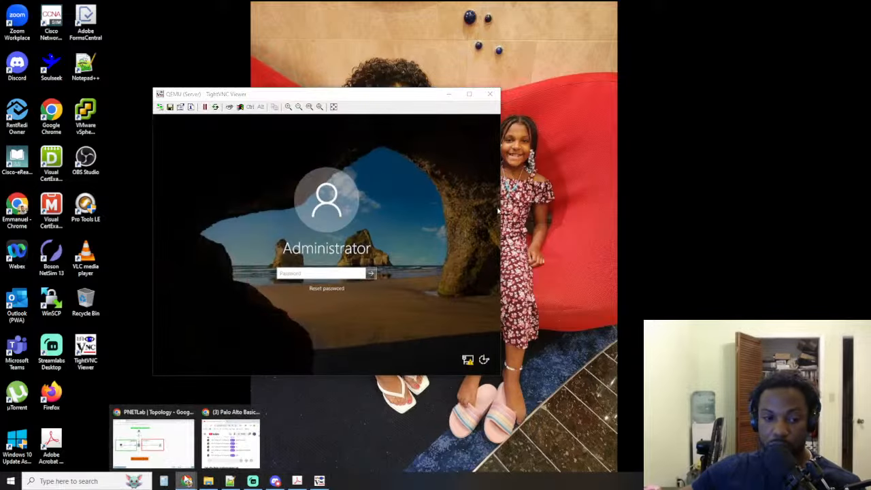
click(153, 439)
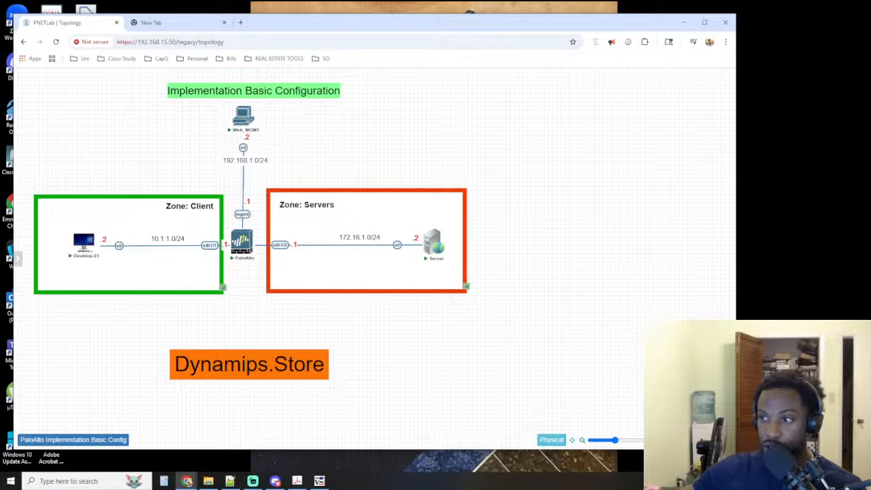
Switch to the QEMU passwords spreadsheet in Excel, dismiss the Office activation notice and move the spreadsheet clear of the topology
key(alt+Tab)
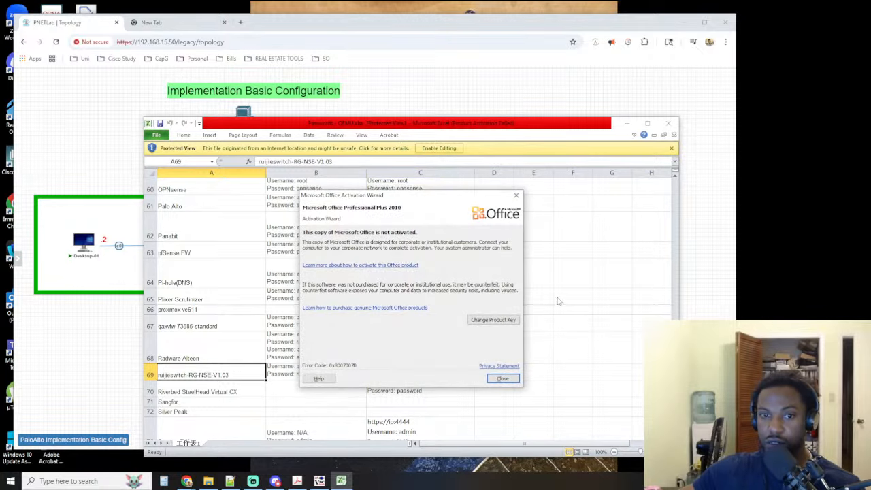
click(503, 378)
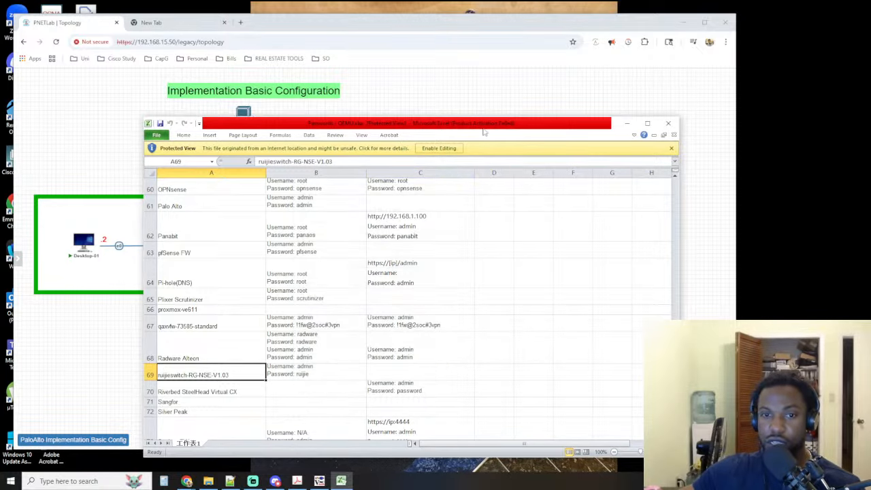
drag(482, 128, 870, 128)
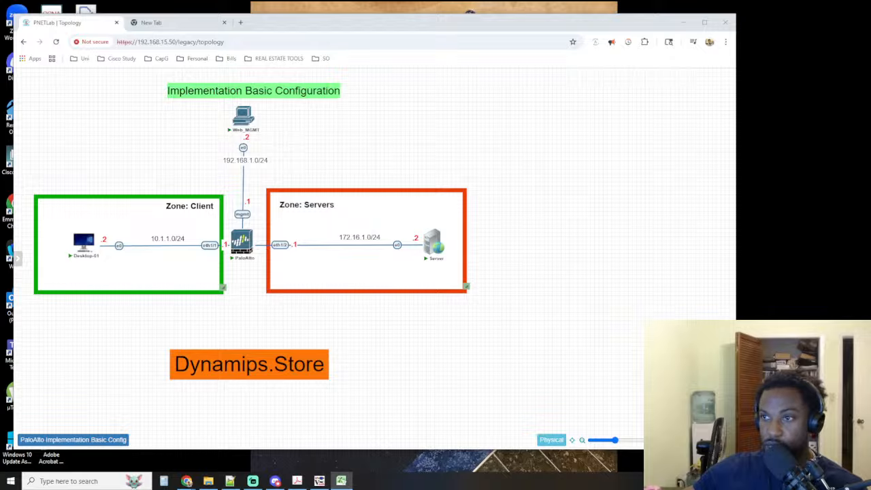
key(alt+Tab)
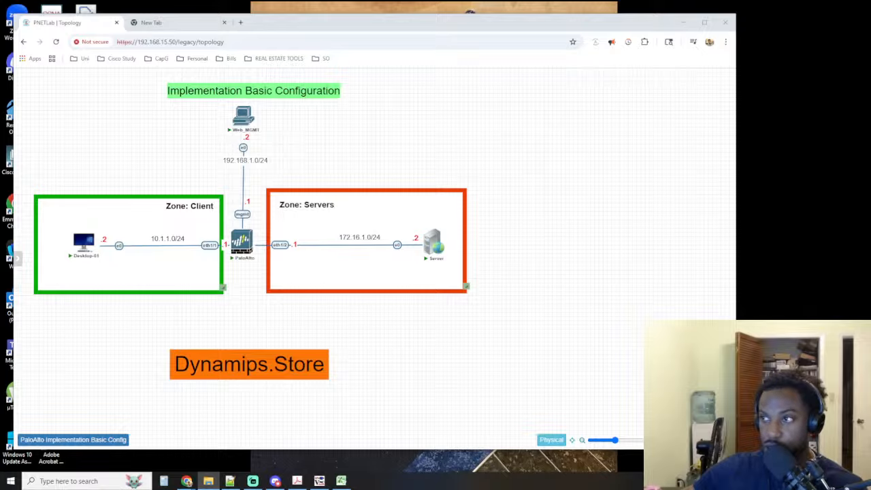
key(alt+Tab)
key(super+Down)
key(alt+Tab)
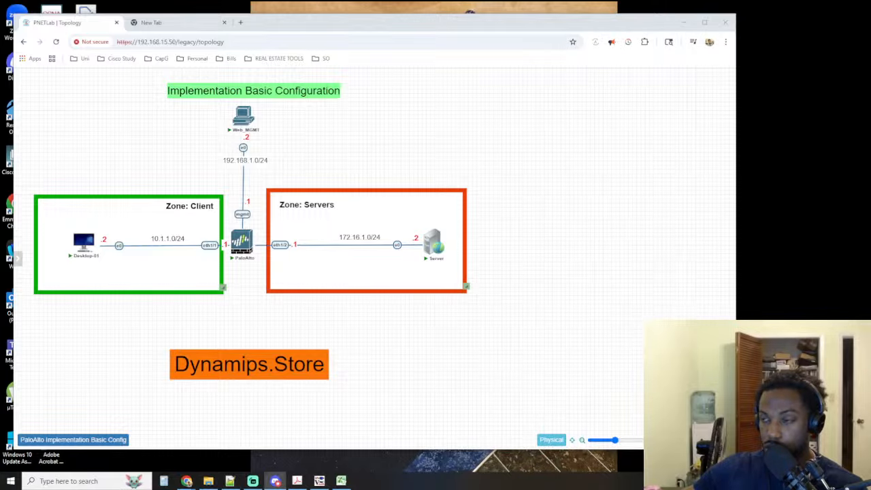
key(alt+Tab)
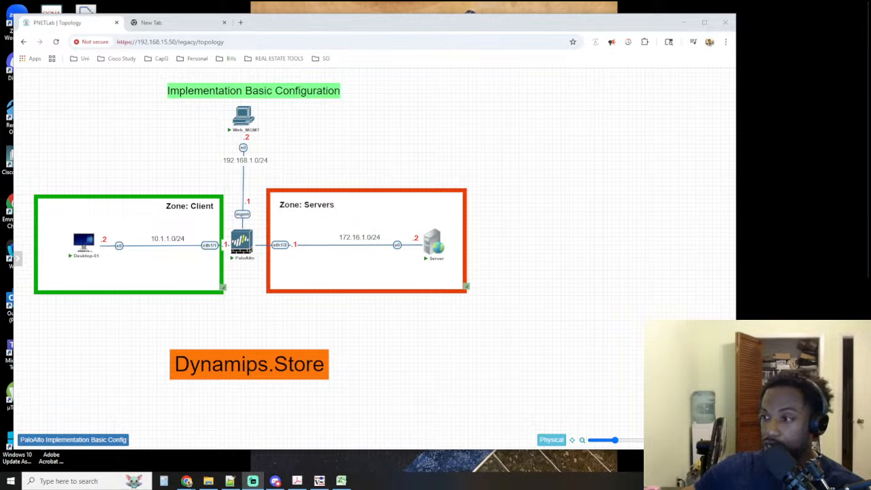
key(alt+Tab)
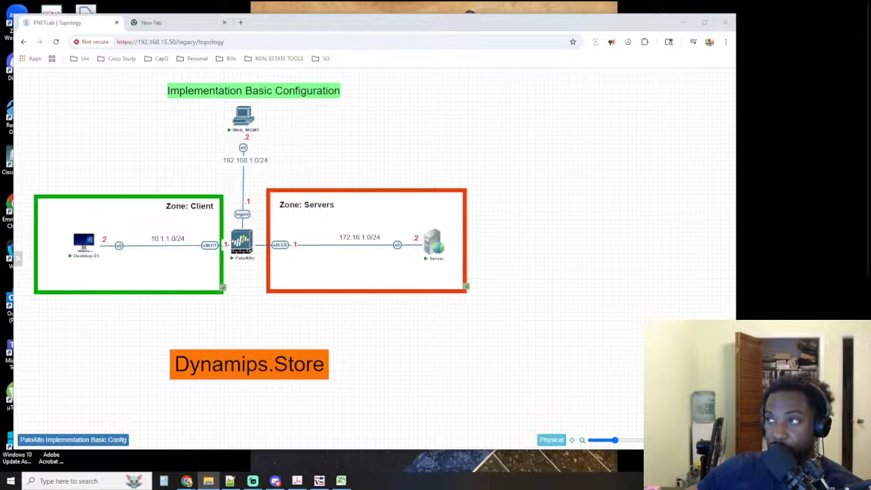
mouse_move(439, 240)
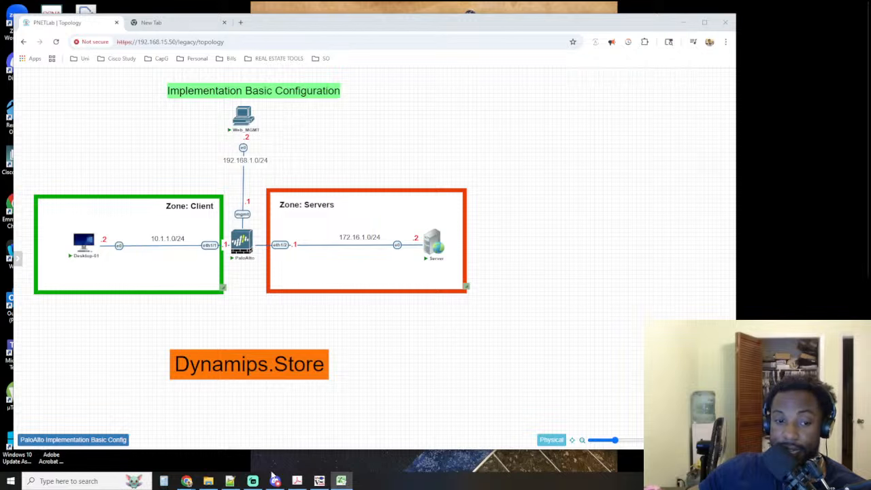
Switch to the server's TightVNC console and unlock its lock screen to reach the Administrator sign-in
click(319, 481)
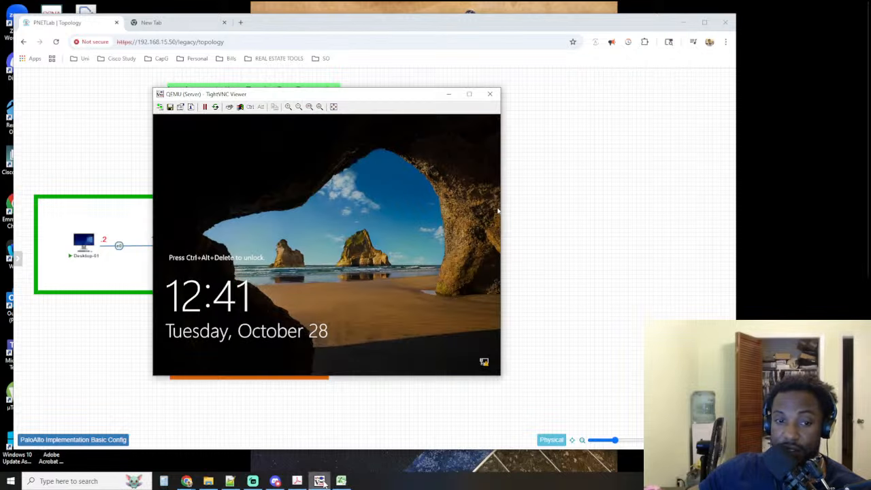
click(229, 106)
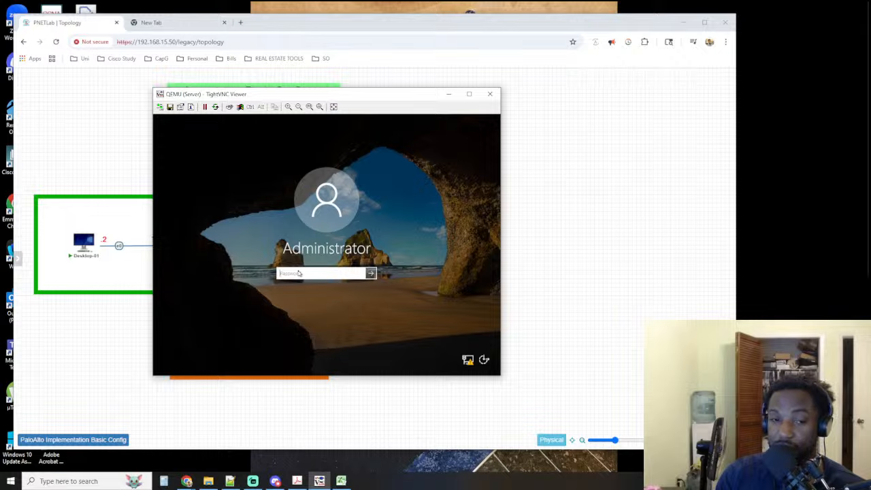
Try to sign in to the server as Administrator with different candidate account passwords
key(Return)
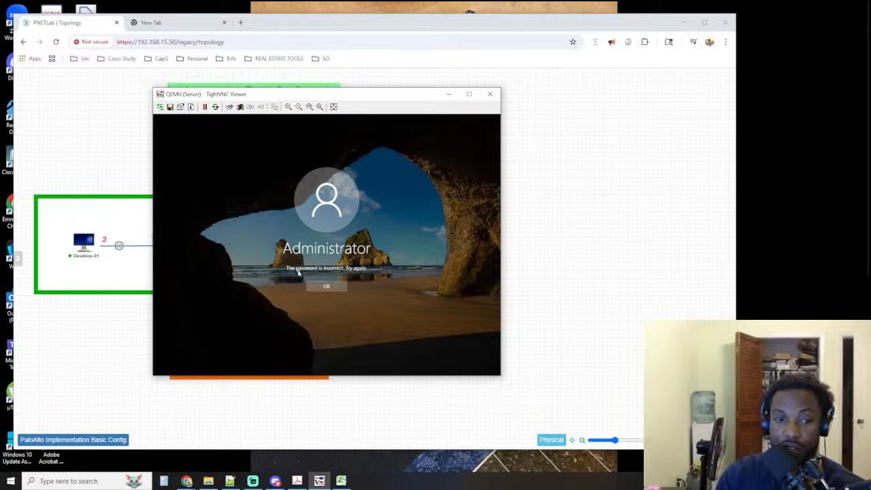
click(328, 286)
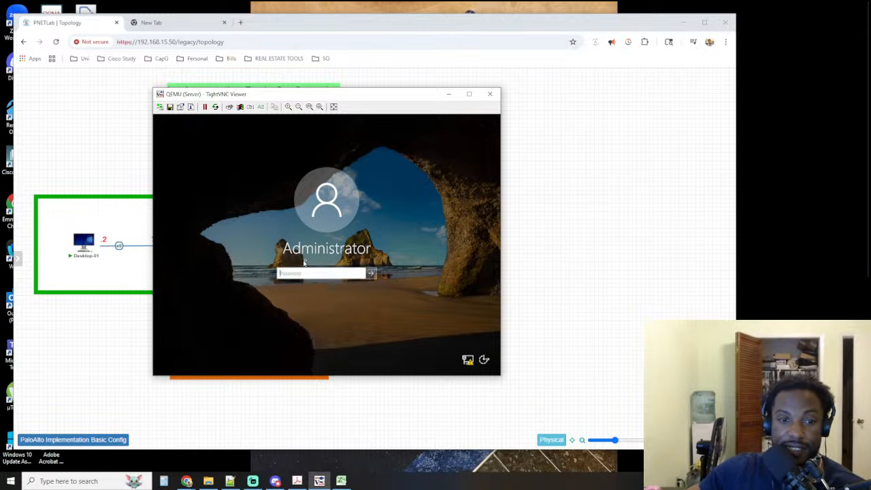
text(****)
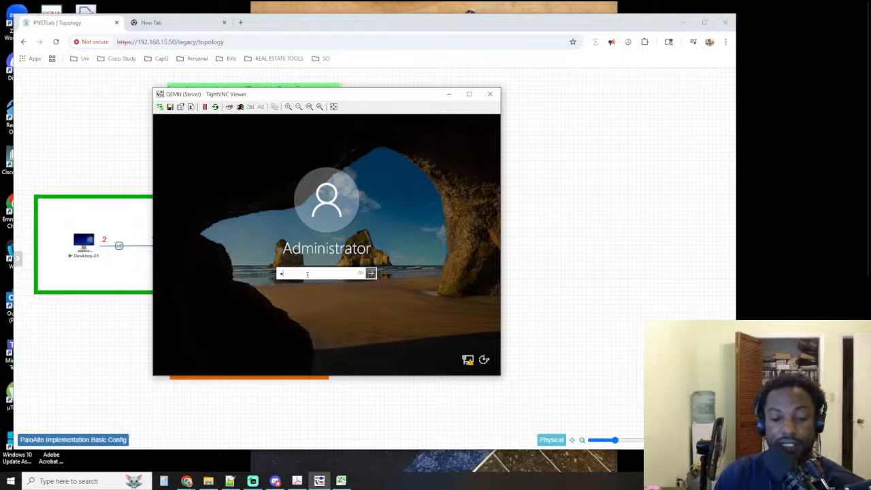
key(Return)
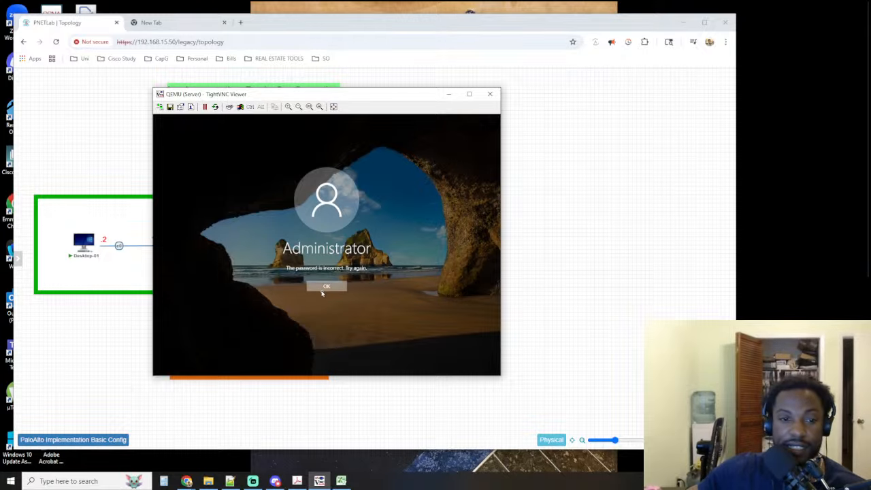
key(Return)
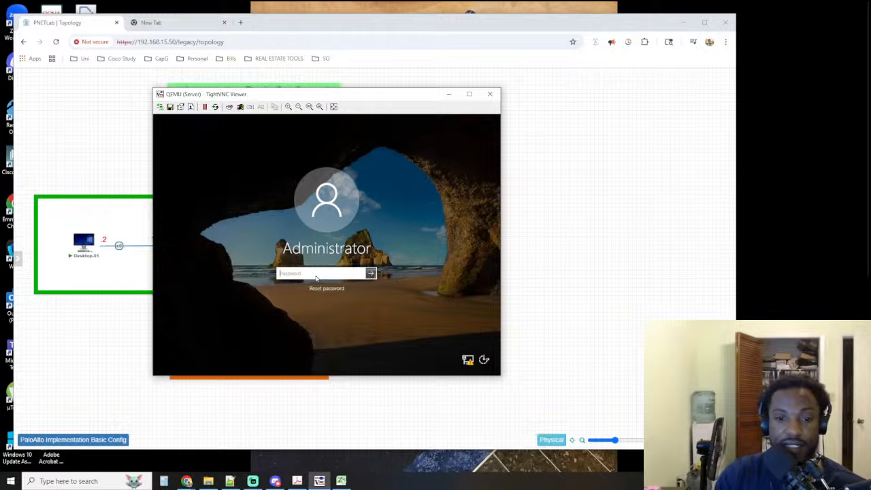
text(******)
key(Return)
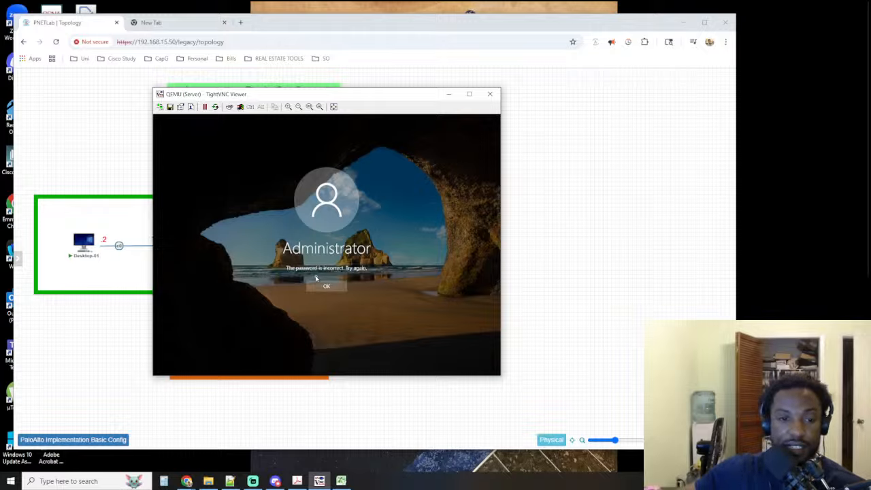
Check the passwords spreadsheet, dismiss the sign-in error and sign in to the server as Administrator with the account password
key(alt+Tab)
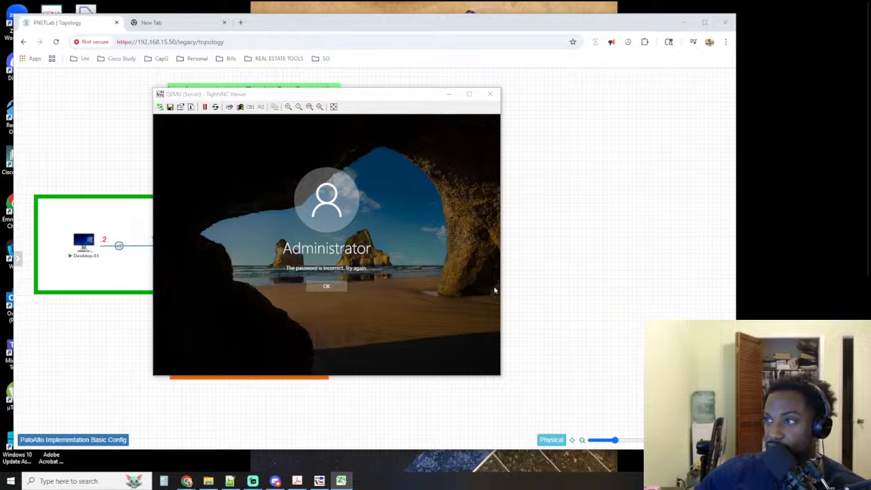
key(alt+Tab)
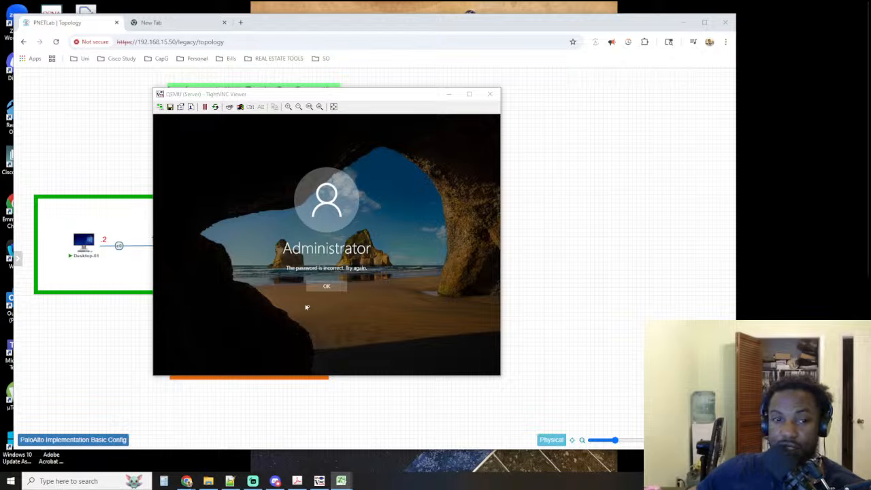
click(325, 287)
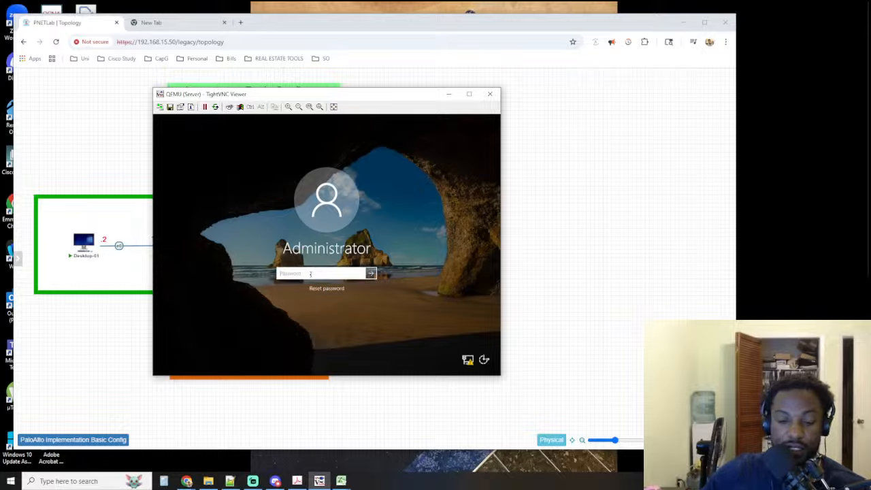
text(••••••••)
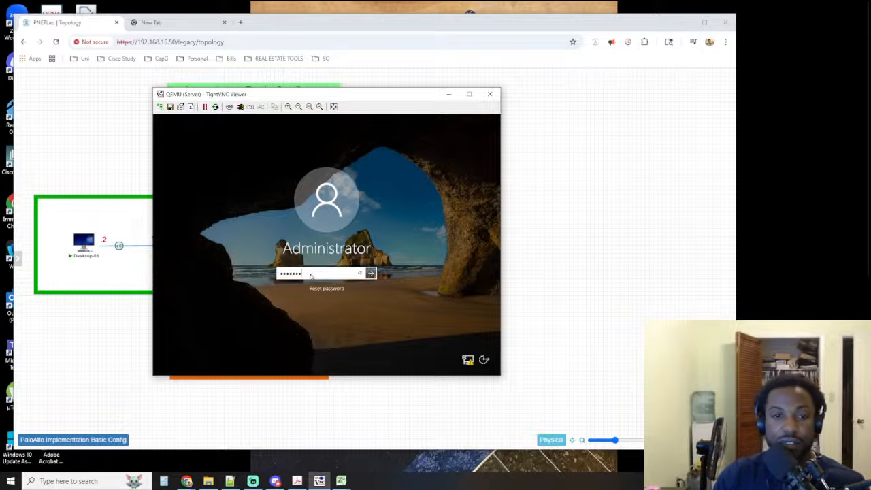
key(Return)
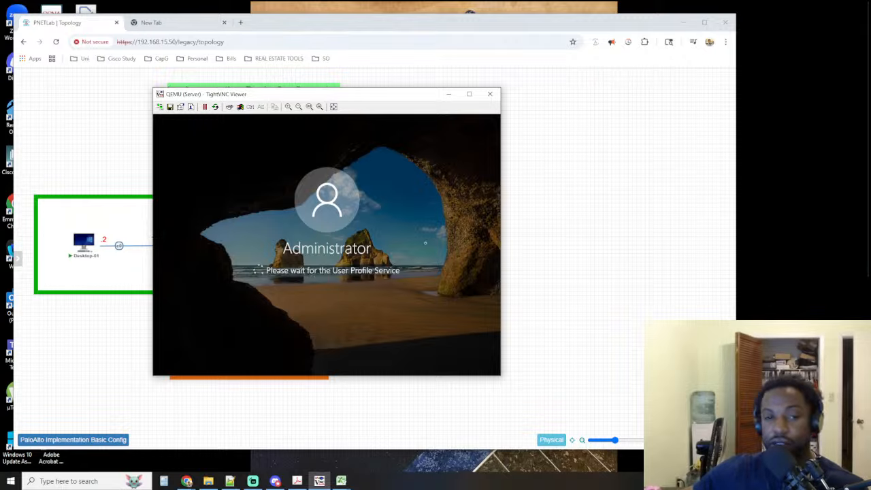
Move the server's viewer window aside so the Client zone and the PaloAlto firewall are uncovered
drag(333, 96, 556, 33)
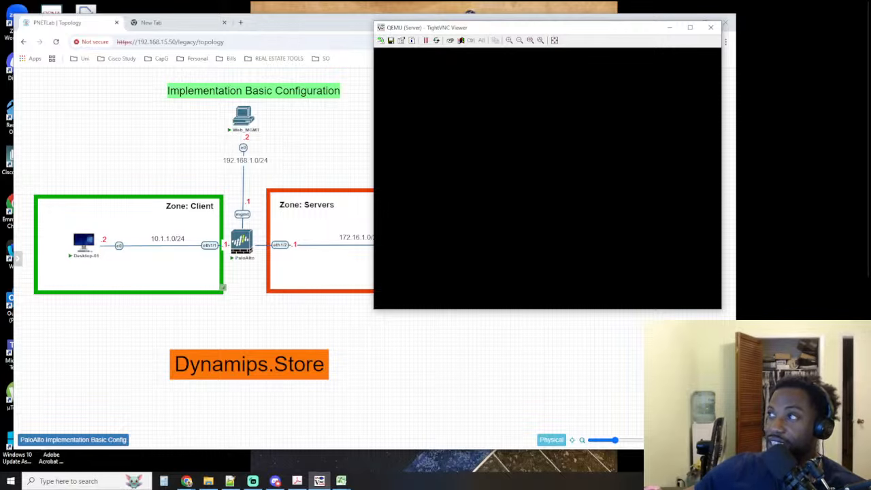
key(alt+Tab)
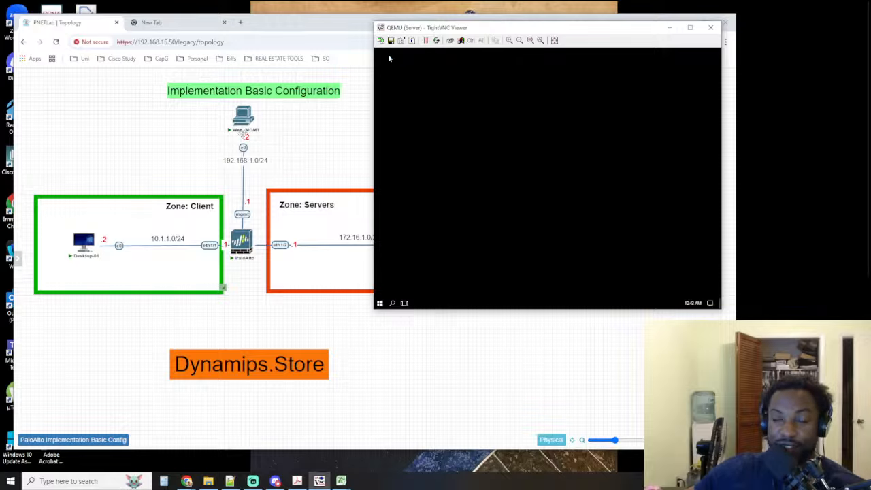
key(alt+Tab)
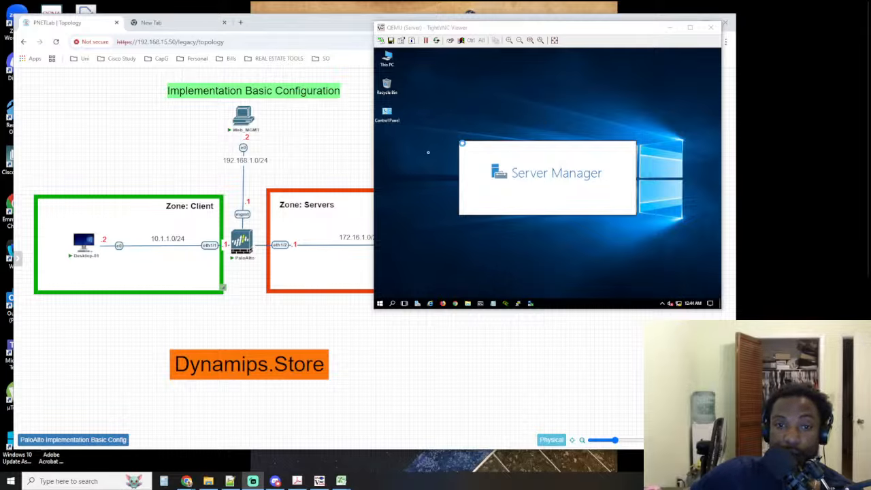
Enlarge the server's viewer window and request the Network and Sharing Center on the server
drag(373, 309, 282, 315)
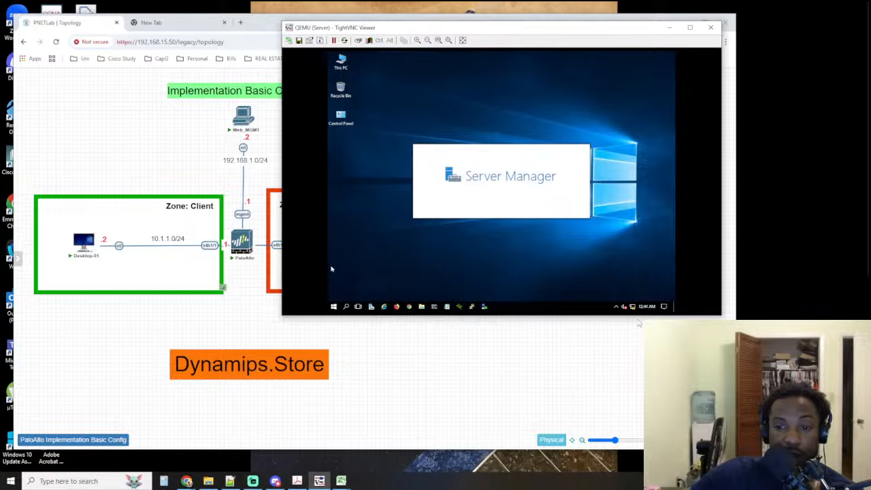
right_click(632, 307)
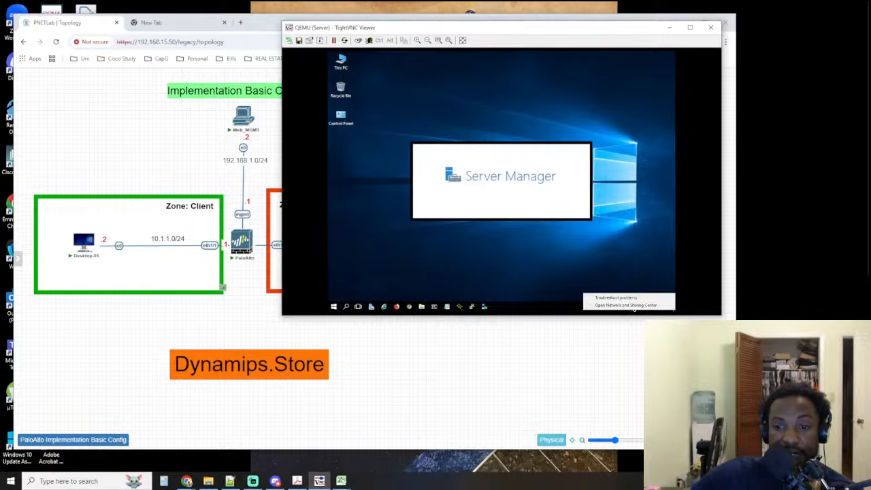
click(621, 306)
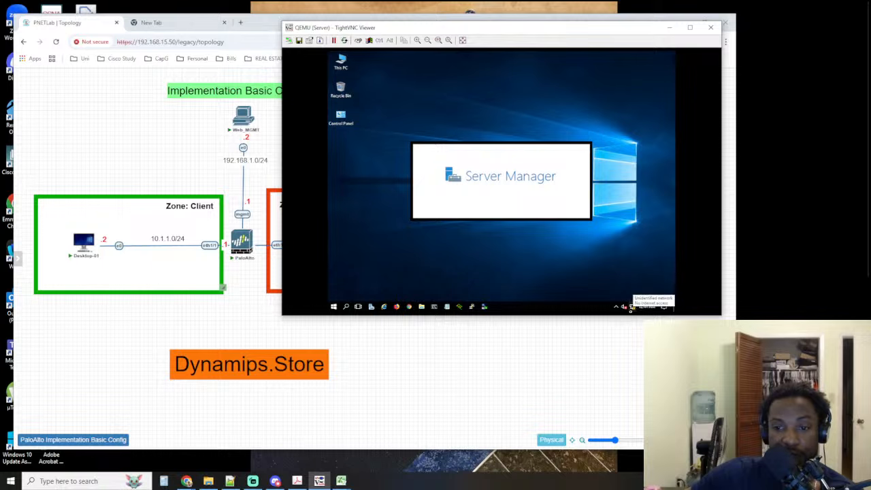
Bring the topology to the front and check the server's address in the Servers zone
click(449, 331)
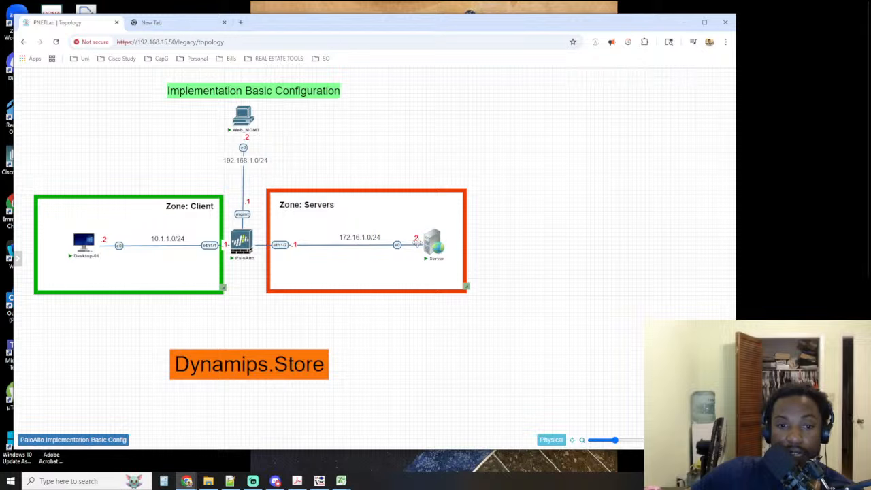
mouse_move(430, 252)
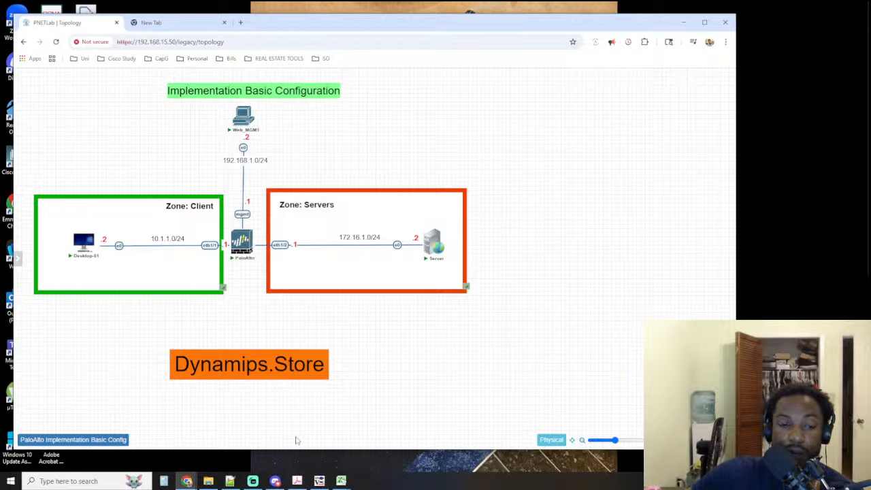
click(253, 484)
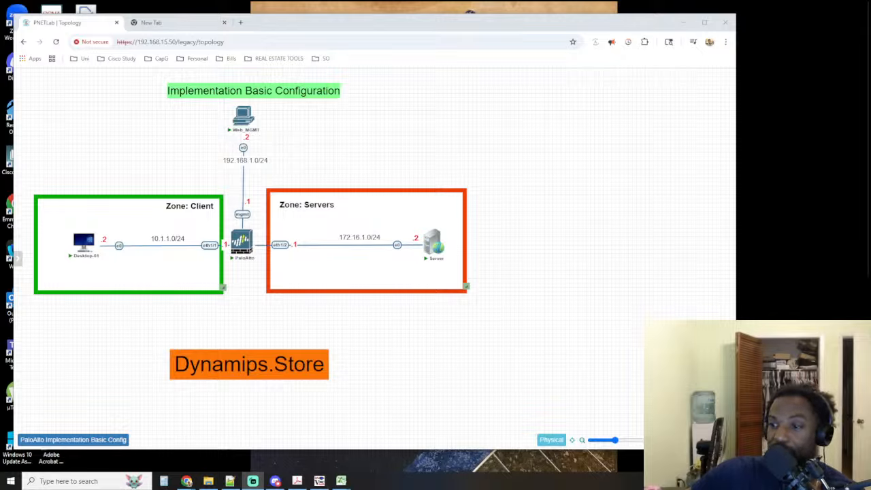
Detach the empty browser tab from the topology window and move it off to the adjacent display
key(alt+Tab)
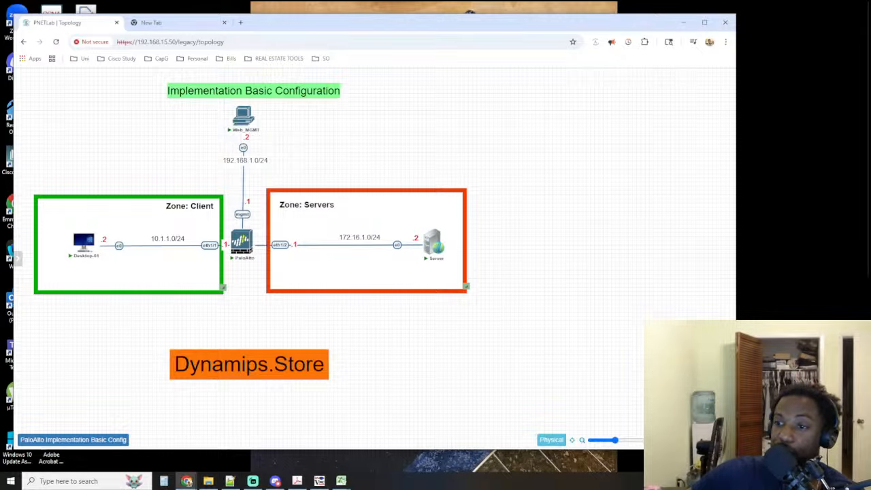
click(204, 27)
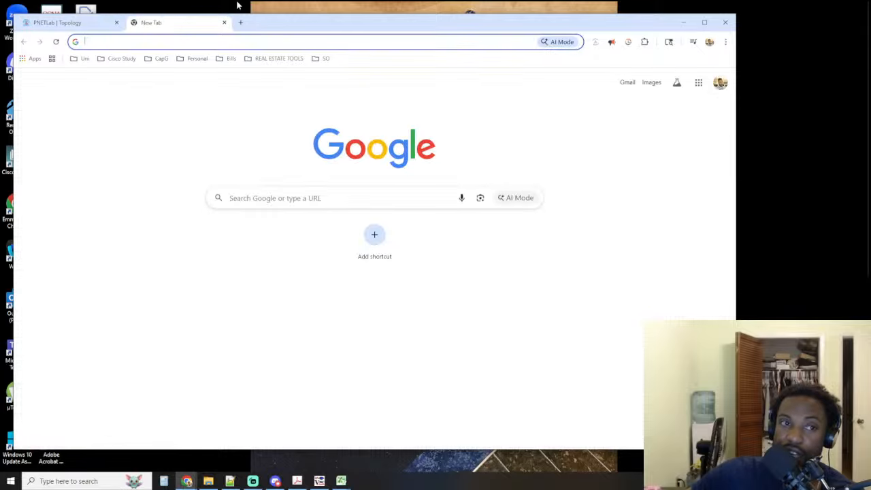
drag(171, 26, 870, 27)
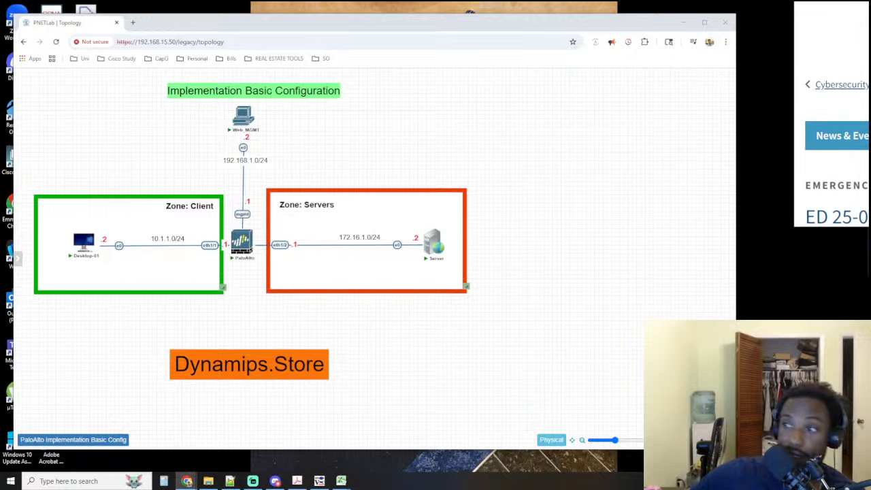
Bring the browser window with CISA's ED 25-03 directive on Cisco devices over the topology and enlarge it
scroll(832, 114, down, 4)
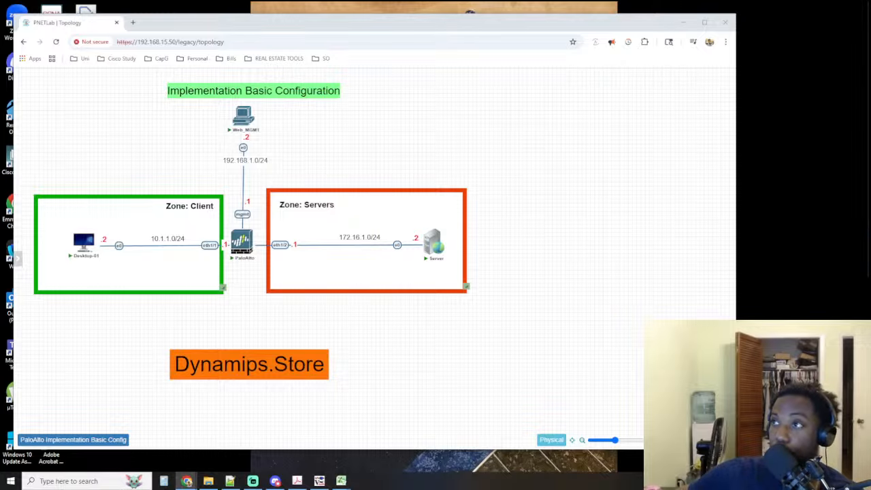
drag(870, 10, 349, 71)
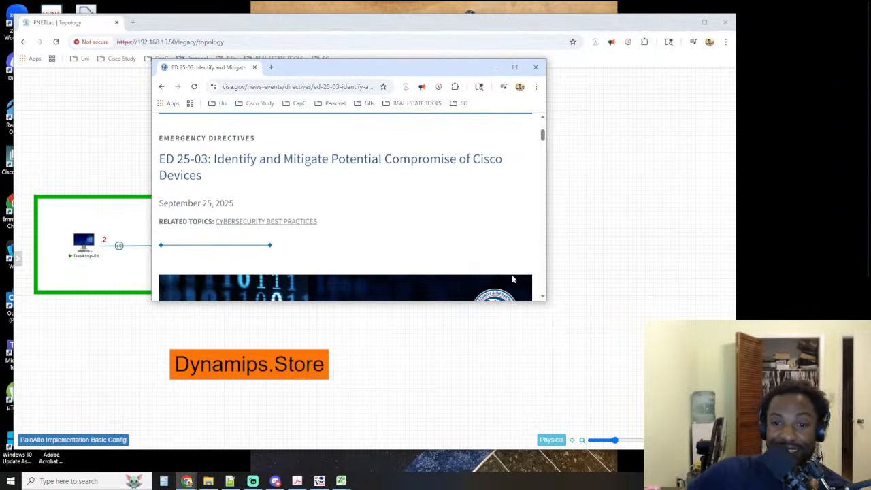
drag(546, 300, 755, 453)
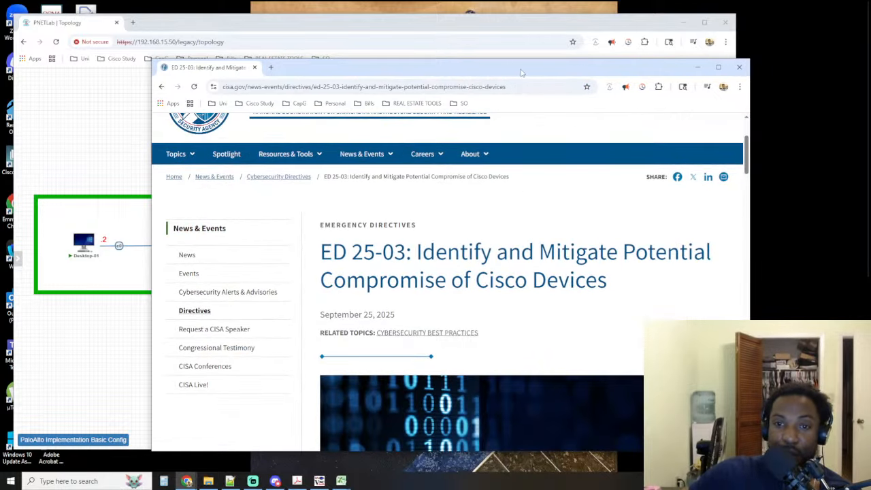
drag(520, 72, 375, 62)
Read the ED 25-03 directive's introduction and Background section, and move its window away from the topology
scroll(351, 221, down, 5)
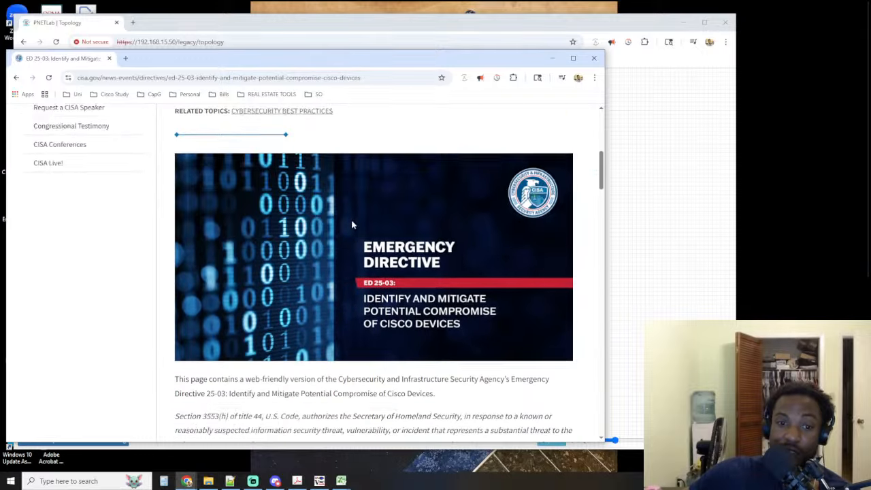
scroll(381, 163, up, 2)
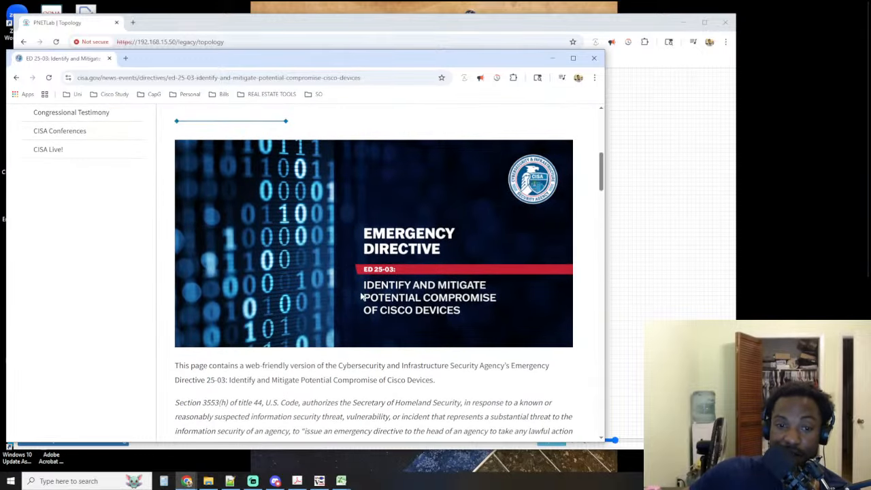
scroll(339, 315, down, 1)
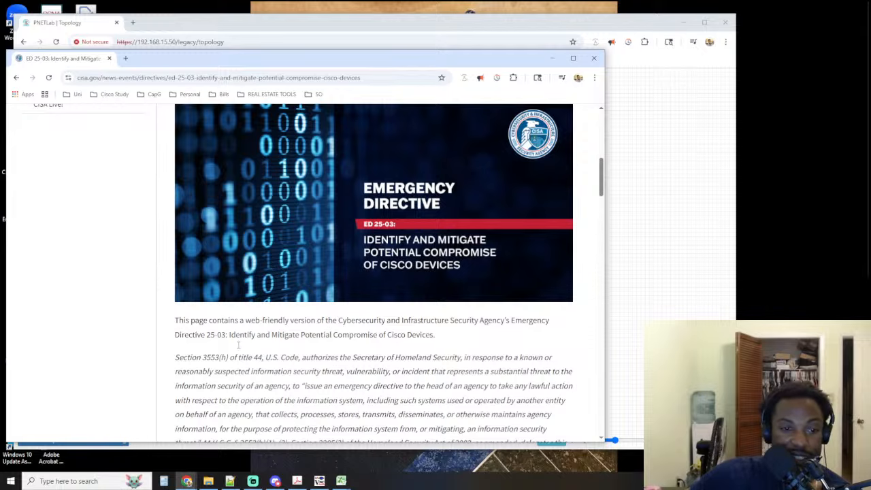
scroll(227, 346, down, 5)
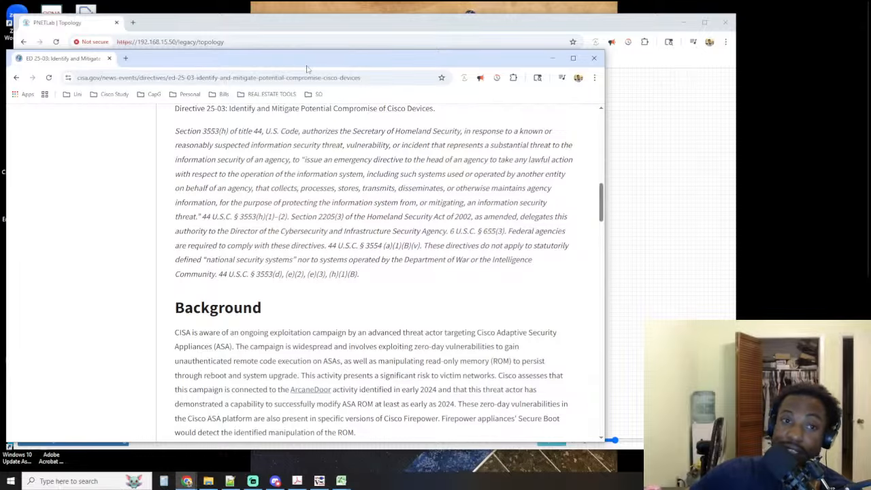
drag(273, 66, 870, 76)
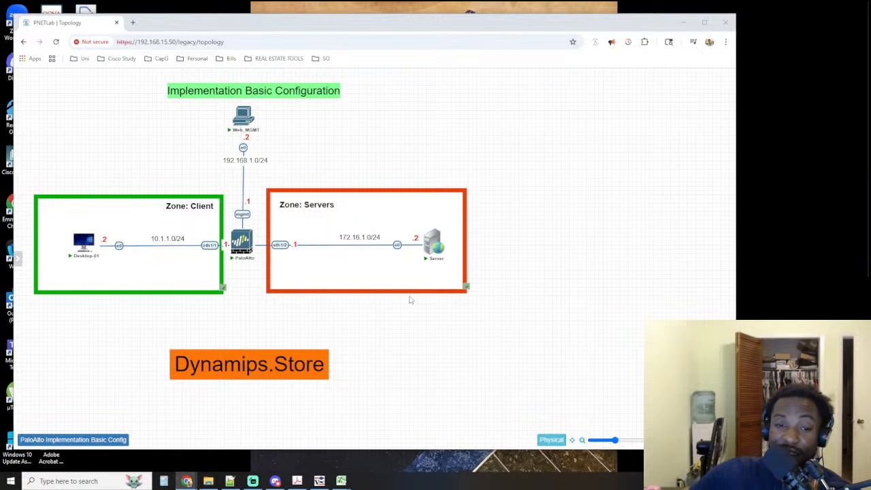
Return to the server's viewer and open the properties of its Ethernet adapter from the adapter settings
click(320, 478)
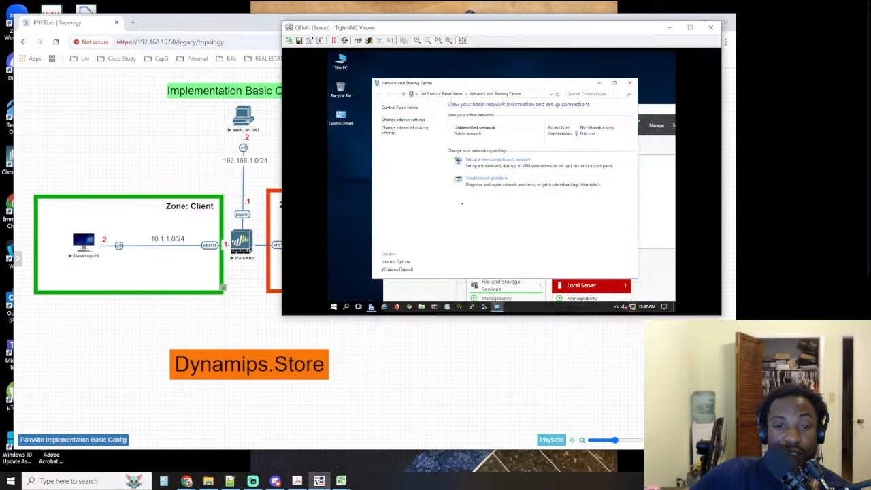
click(393, 120)
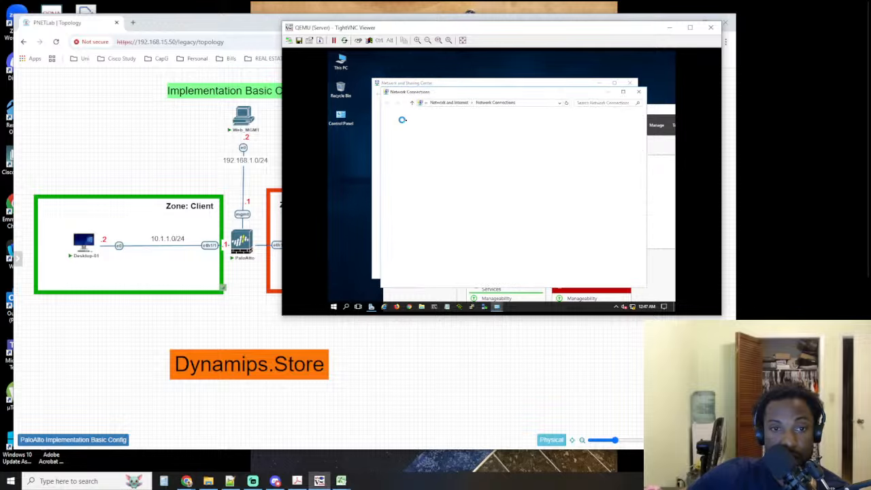
click(423, 136)
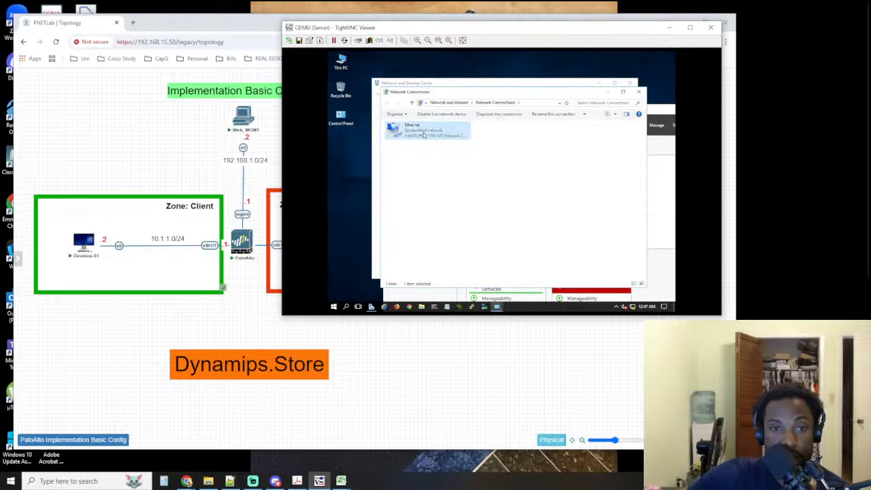
right_click(423, 135)
click(448, 196)
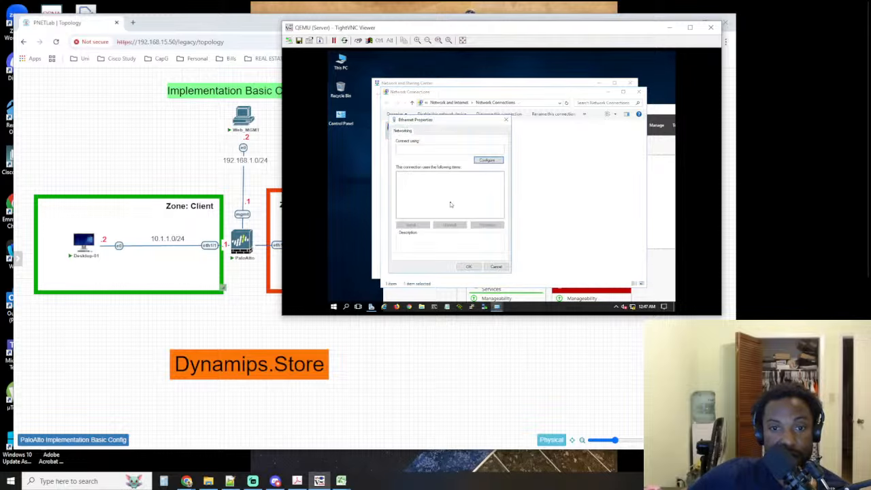
Check the Servers zone subnet and server address in the topology, and open the adapter's Internet Protocol Version 4 properties
click(247, 330)
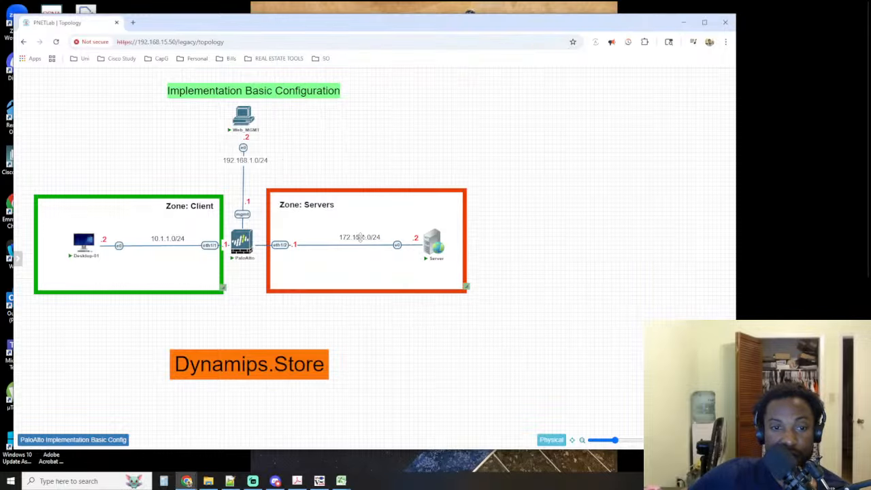
click(426, 242)
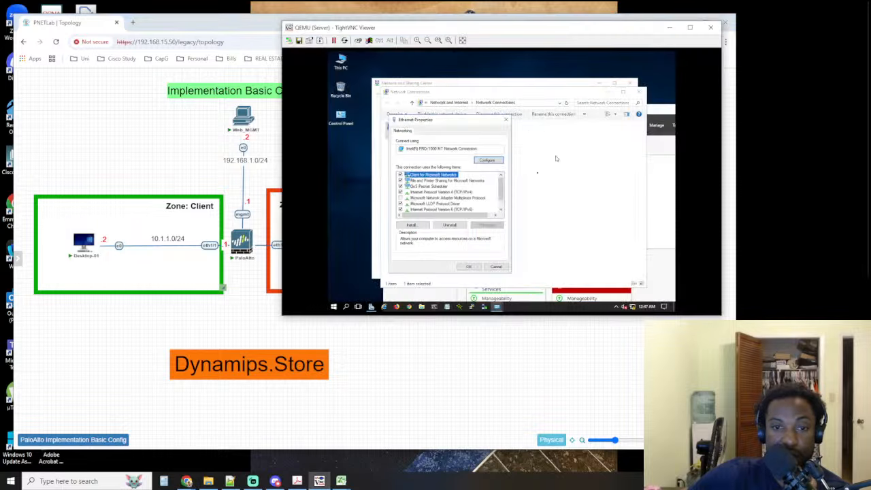
click(450, 193)
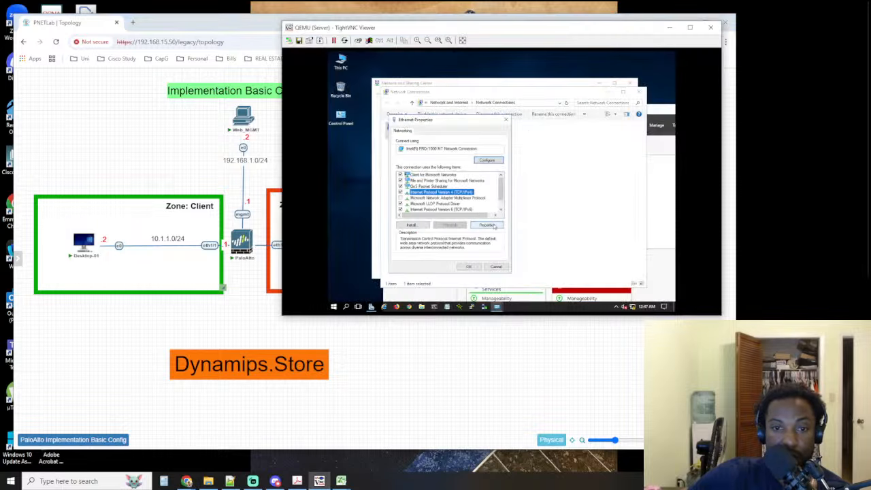
click(494, 226)
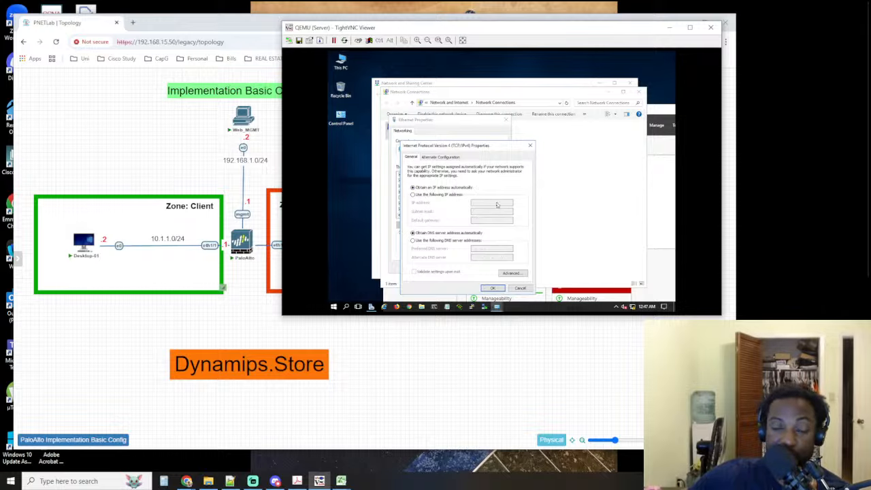
Run ipconfig in the server's Command Prompt, highlight the autoconfiguration IPv4 address and close the prompt
click(435, 307)
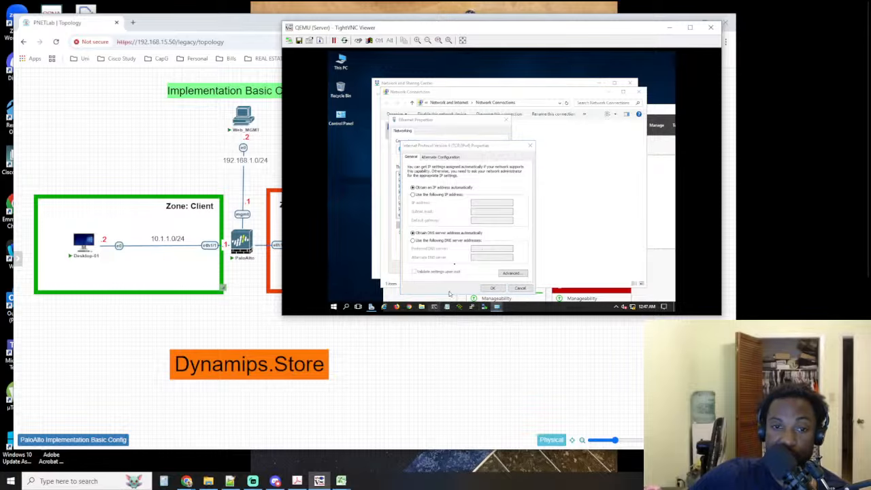
click(461, 171)
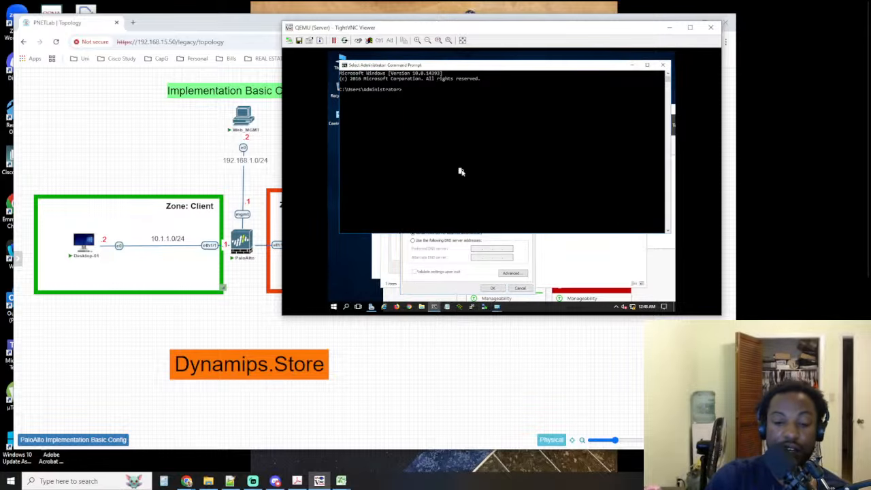
text(ipconfi)
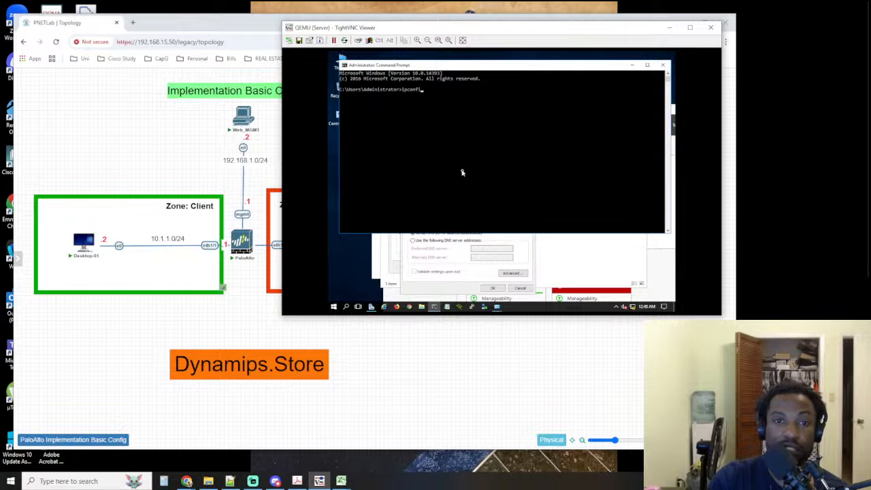
text(g)
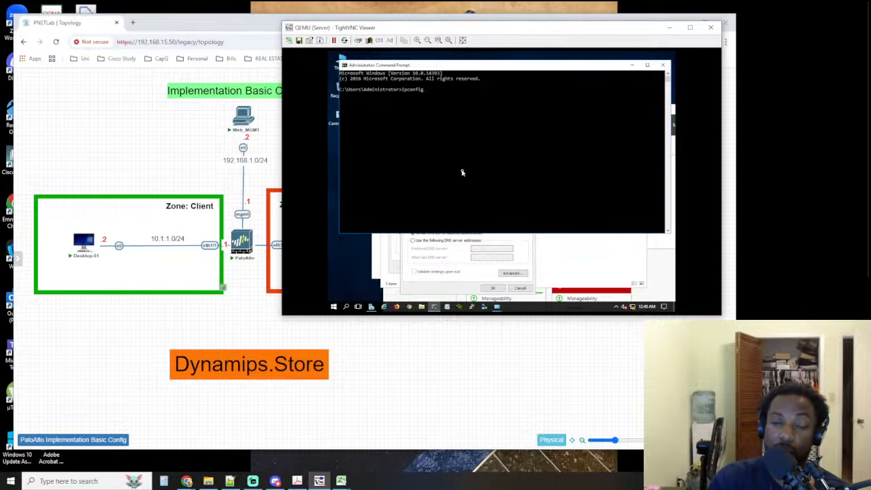
key(Return)
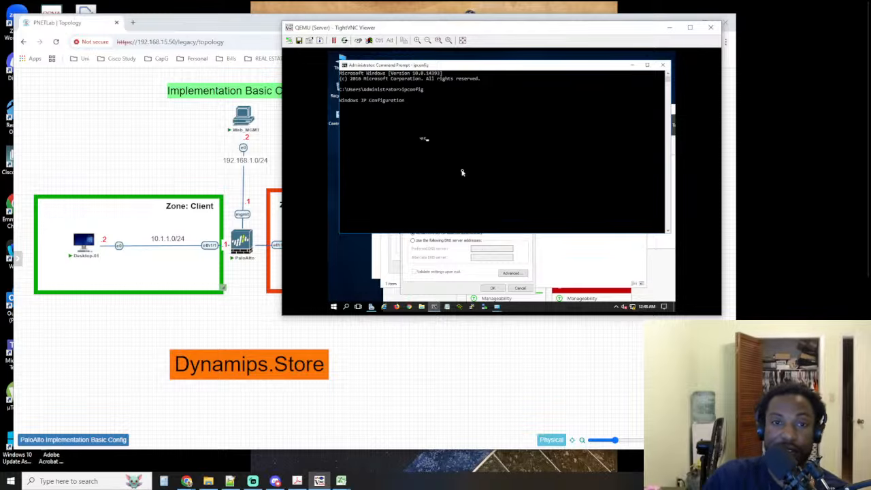
drag(446, 138, 488, 143)
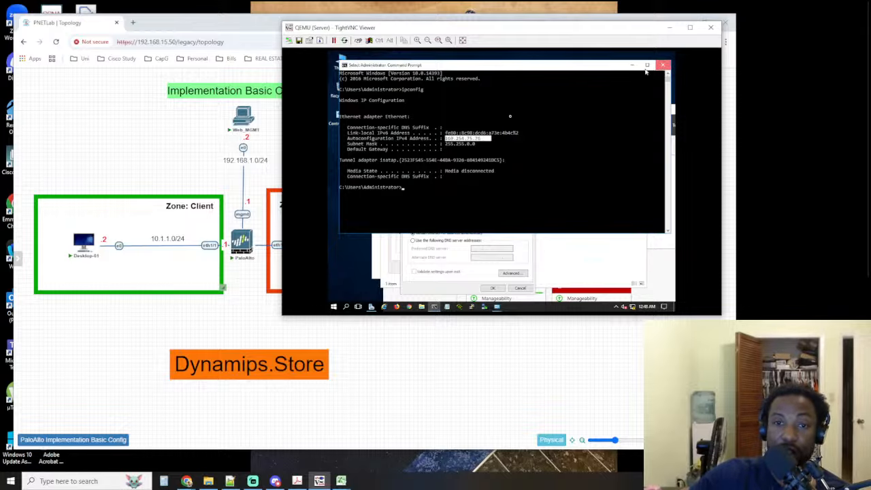
click(663, 65)
Assign the server's adapter the static IP address 172.16.1.2 with subnet mask 255.255.255.0
click(453, 196)
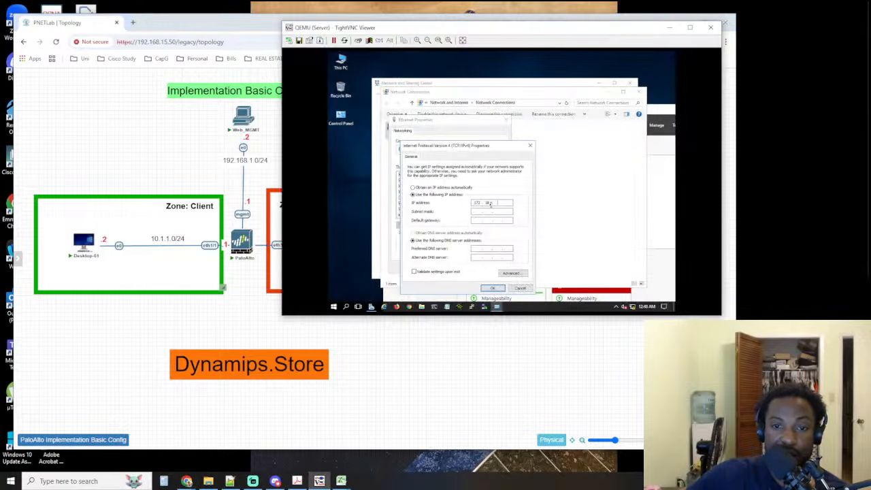
text(16 )
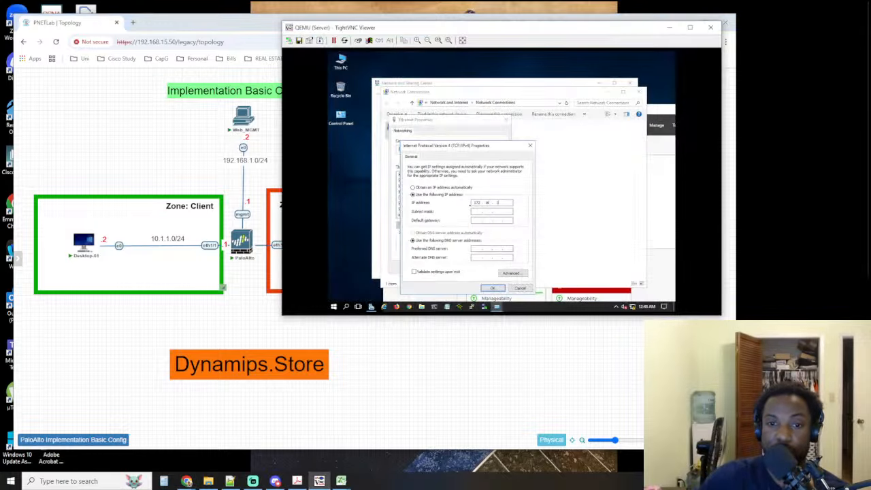
text(. 1 . 2)
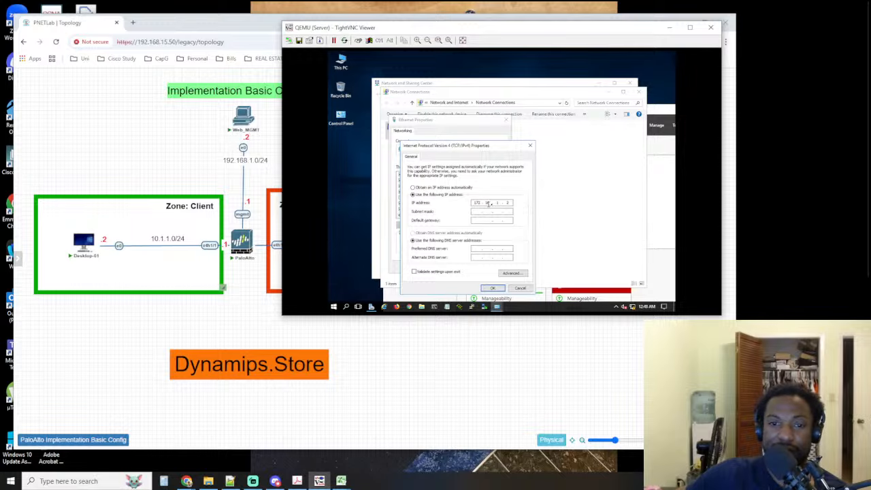
click(489, 211)
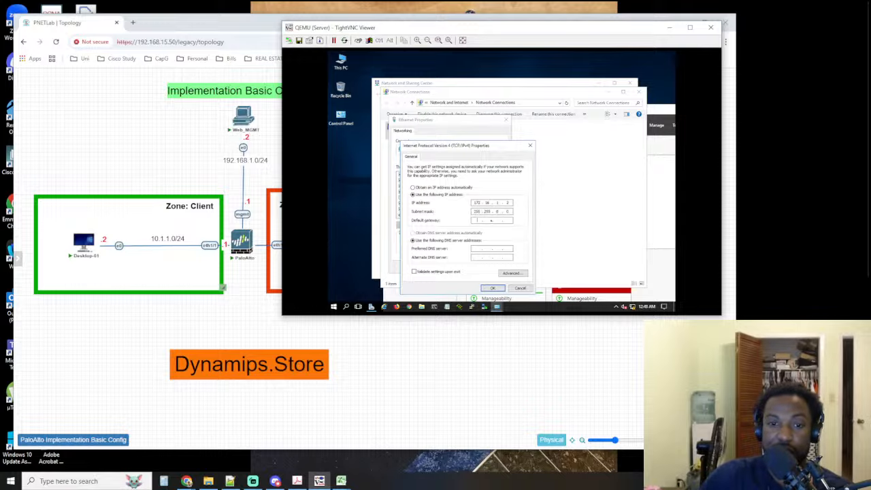
key(shift+Tab)
text(25)
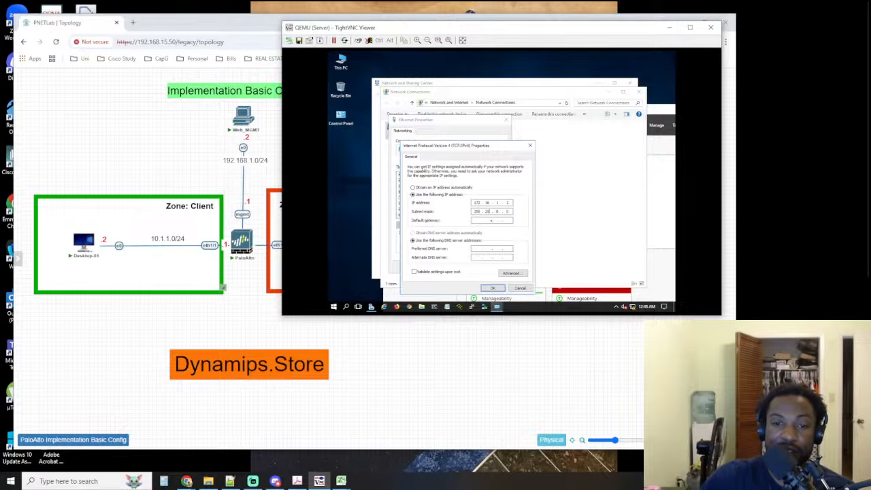
key(Tab)
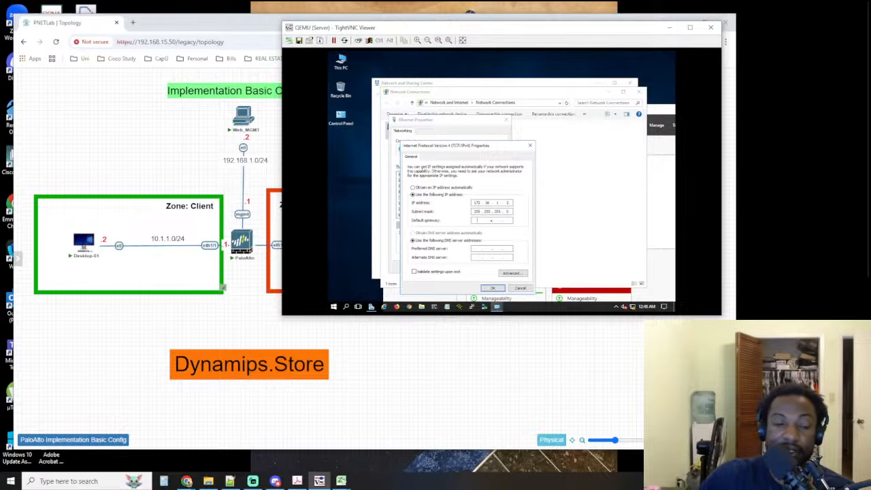
Check the firewall's Servers-side address in the topology, set the default gateway to 172.16.1.1 and apply the adapter settings
click(243, 307)
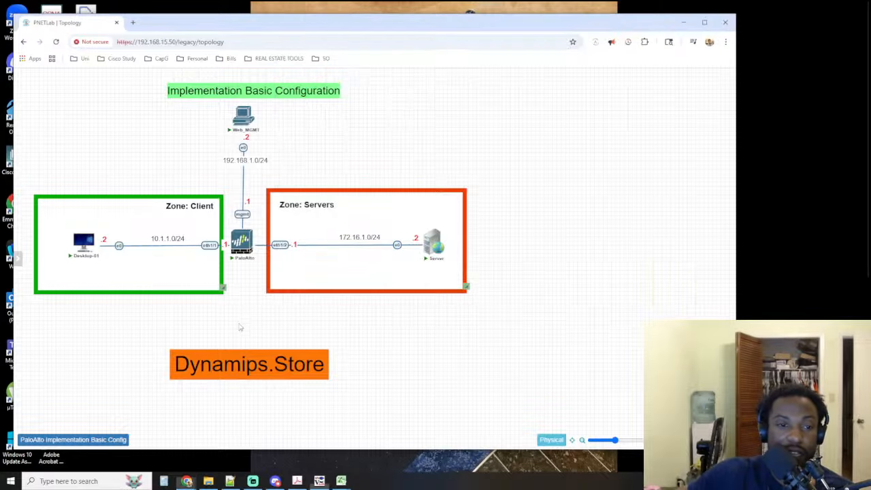
click(439, 253)
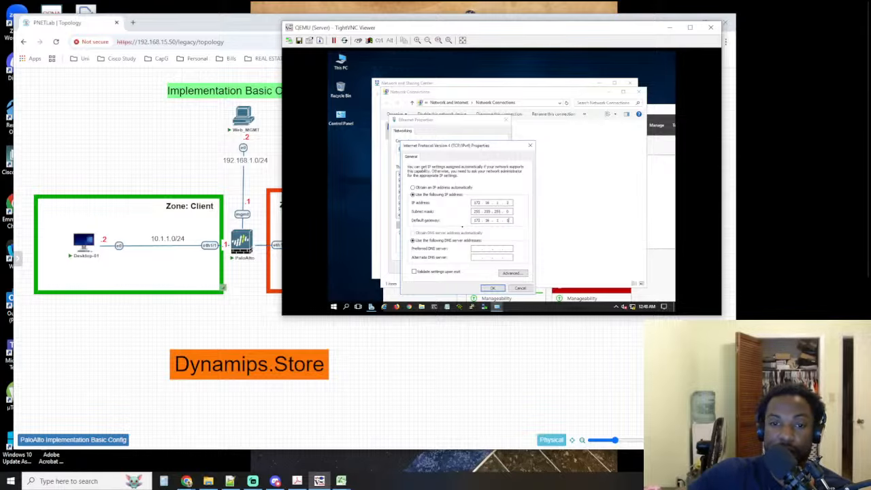
click(490, 288)
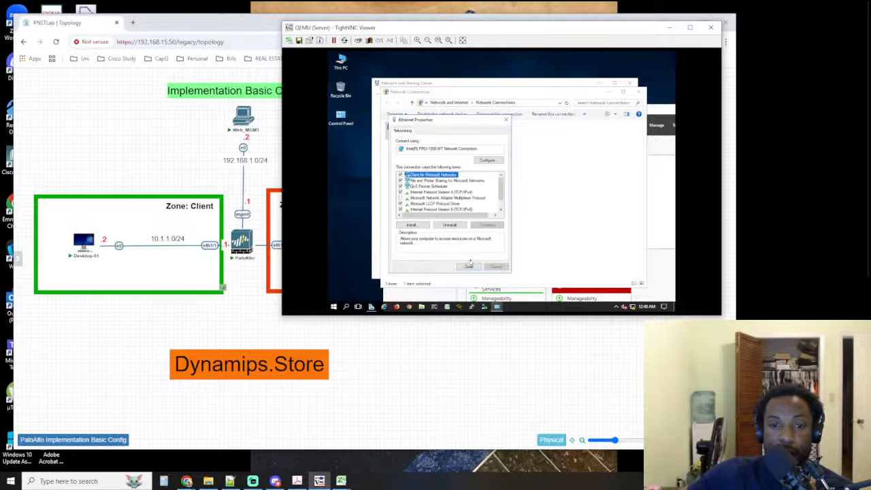
click(467, 267)
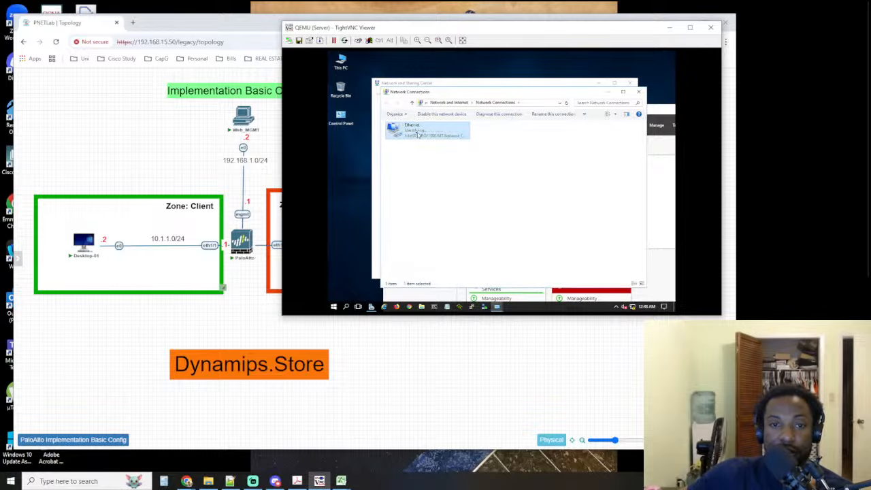
Run ipconfig in the server's Command Prompt and check the Ethernet adapter's IPv4 address, subnet mask and default gateway
click(434, 307)
key(Escape)
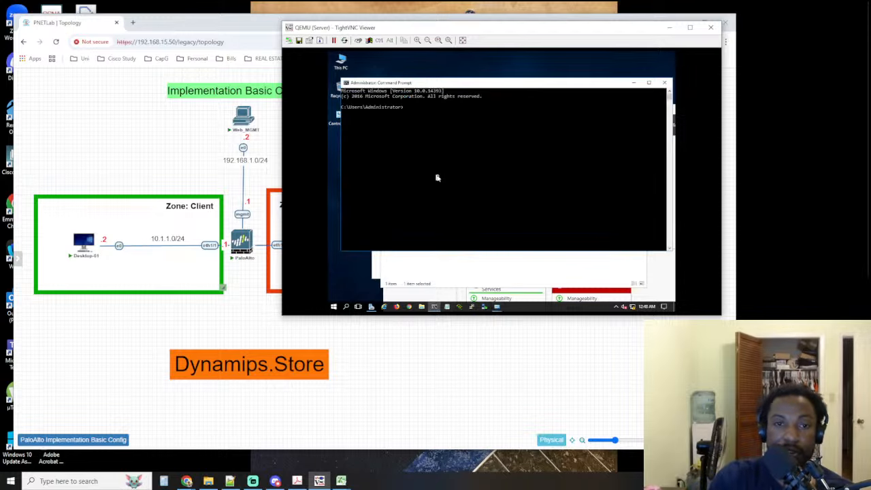
text(ipconfig)
key(Return)
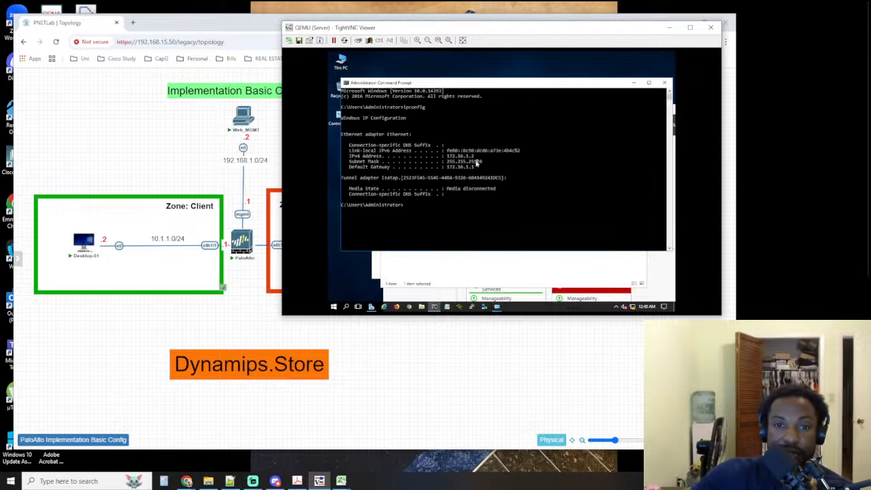
drag(481, 157, 447, 171)
key(Escape)
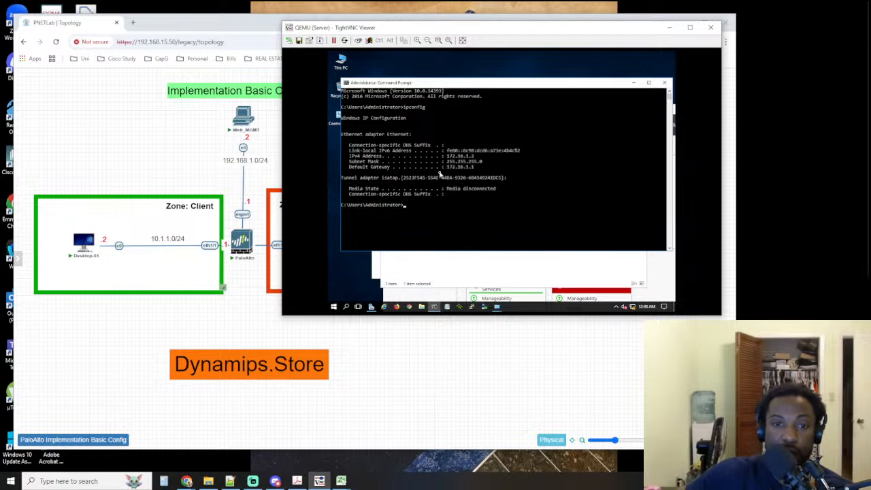
Ping the default gateway 172.16.1.1 from the server, close the Command Prompt and return to the topology
click(446, 189)
key(Escape)
text(pi)
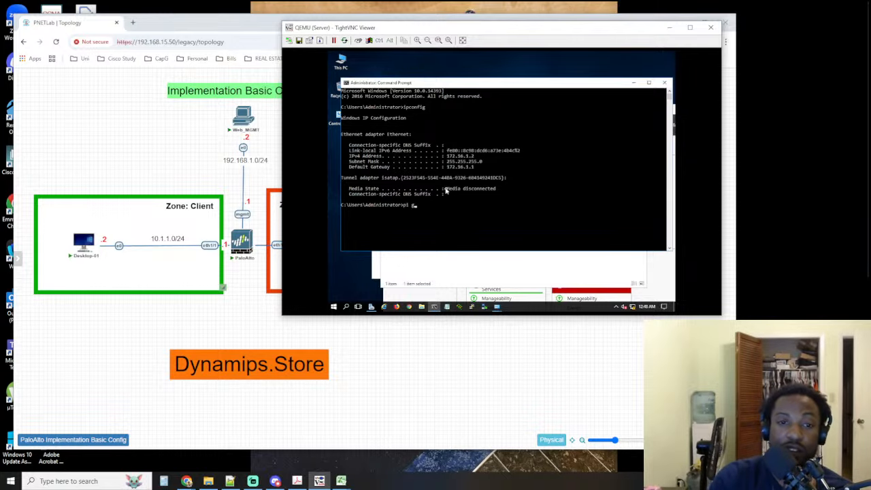
text(ngping 172.16.1.1)
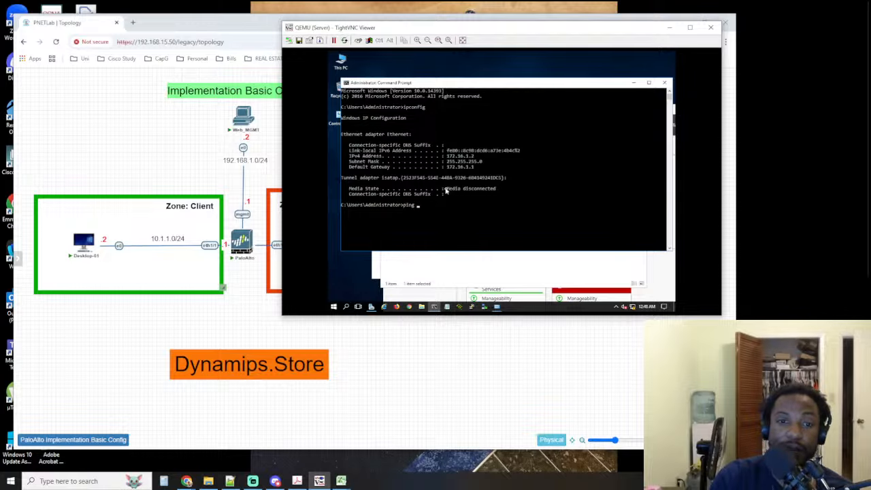
key(Return)
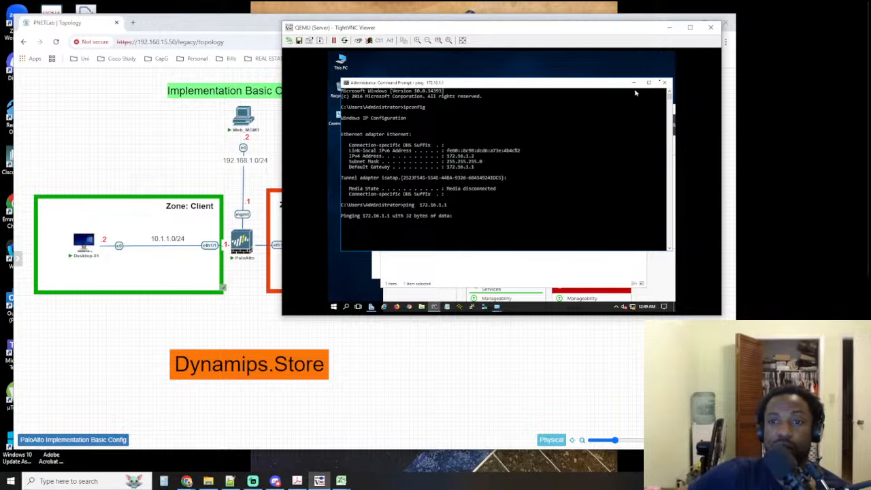
click(664, 82)
click(213, 298)
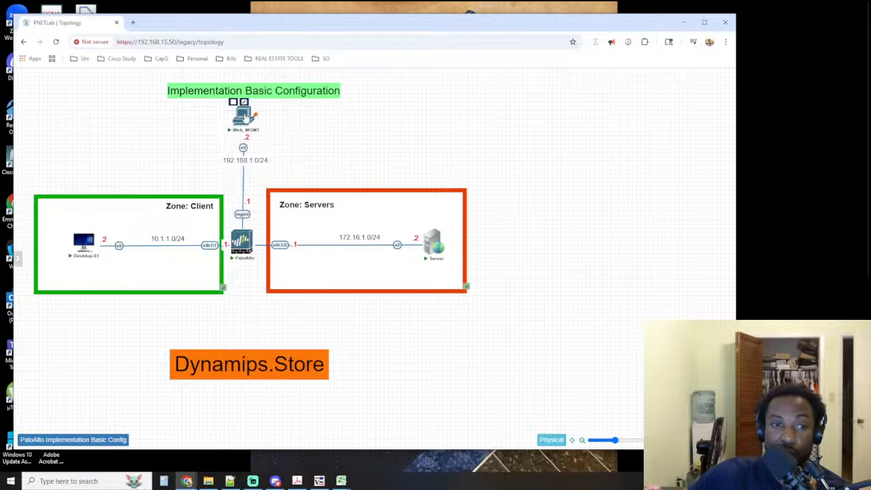
Open the PaloAlto lab guide in Adobe Acrobat and go to Step 4 on accessing the firewall's CLI
click(297, 481)
scroll(681, 272, down, 3)
scroll(677, 275, down, 10)
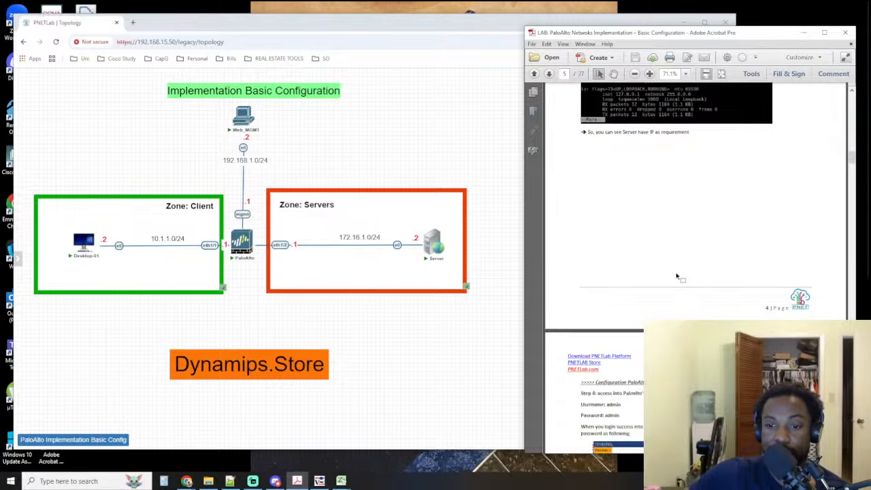
scroll(677, 272, down, 3)
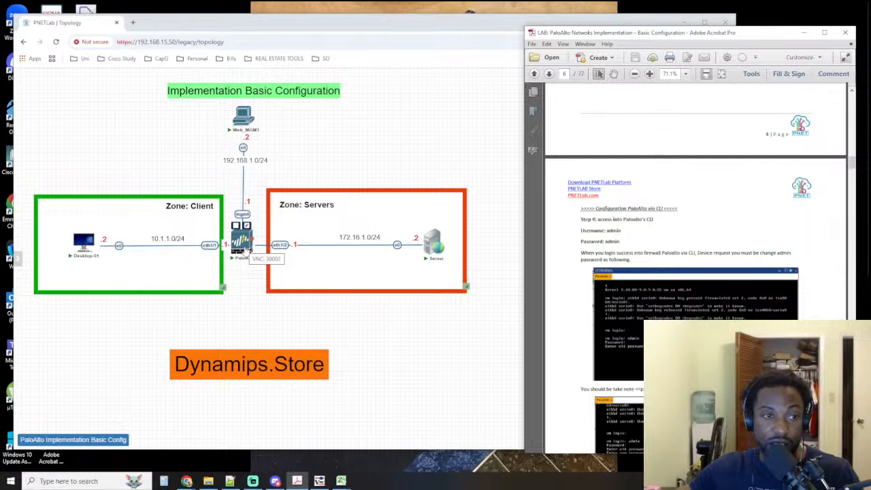
Return to the server's TightVNC session and close its Network Connections and Network and Sharing Center windows
click(319, 480)
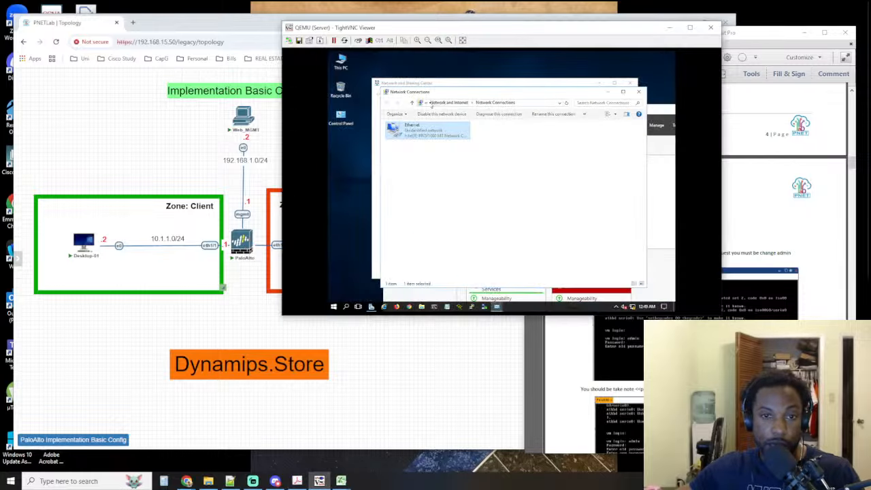
click(639, 91)
click(634, 83)
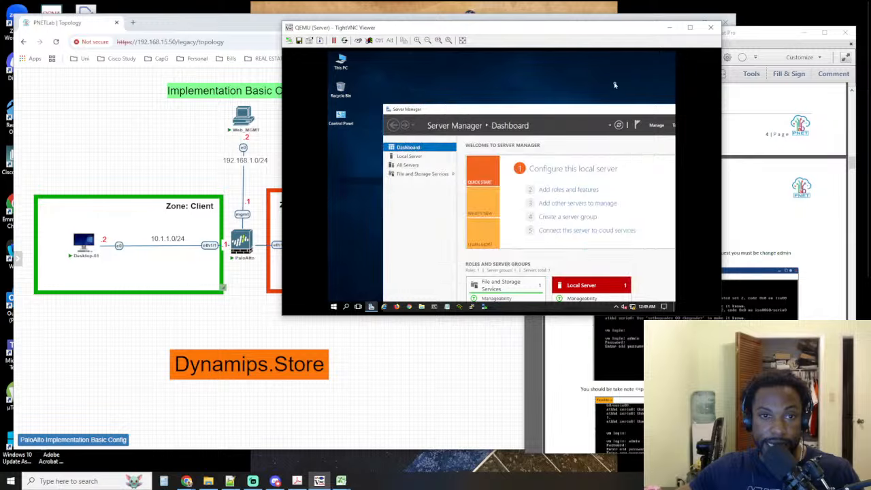
Connect a new TightVNC session to the PaloAlto firewall on port 30002, close the Server session and wake the login prompt
click(289, 40)
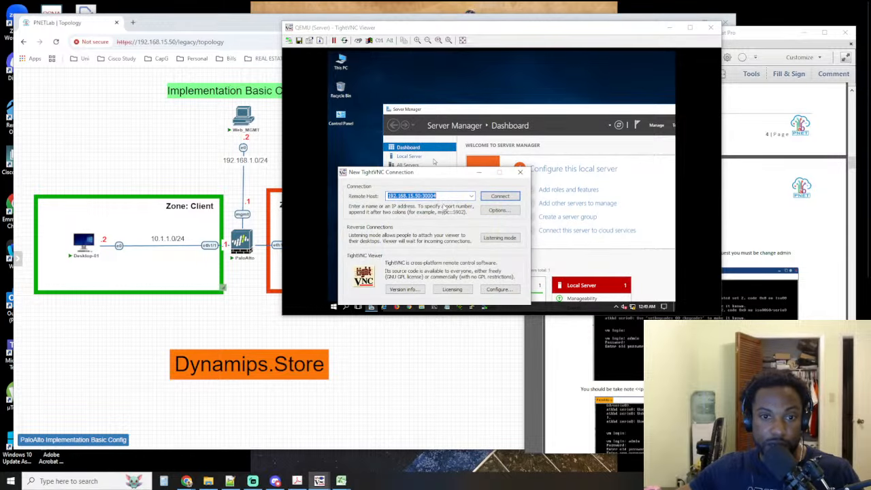
key(BackSpace)
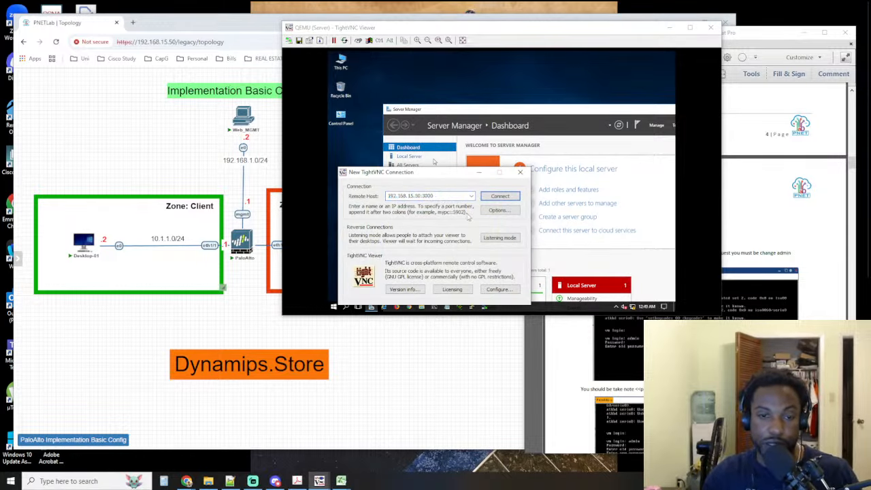
click(499, 197)
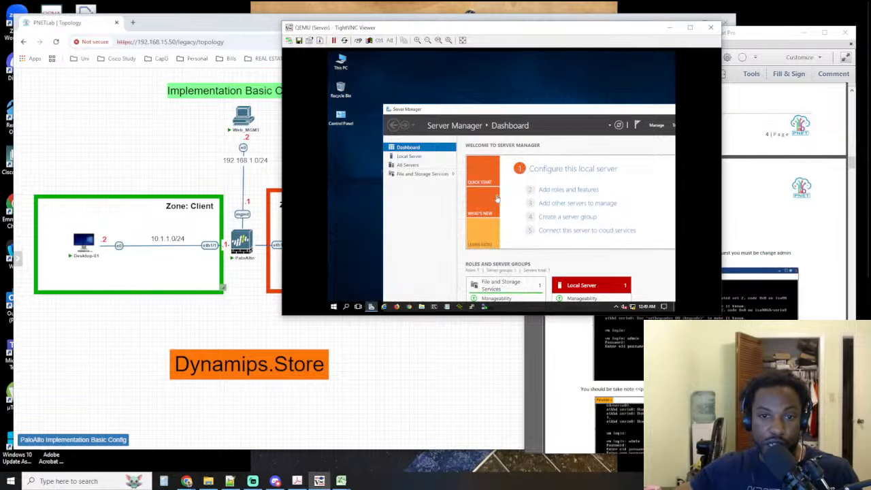
click(712, 28)
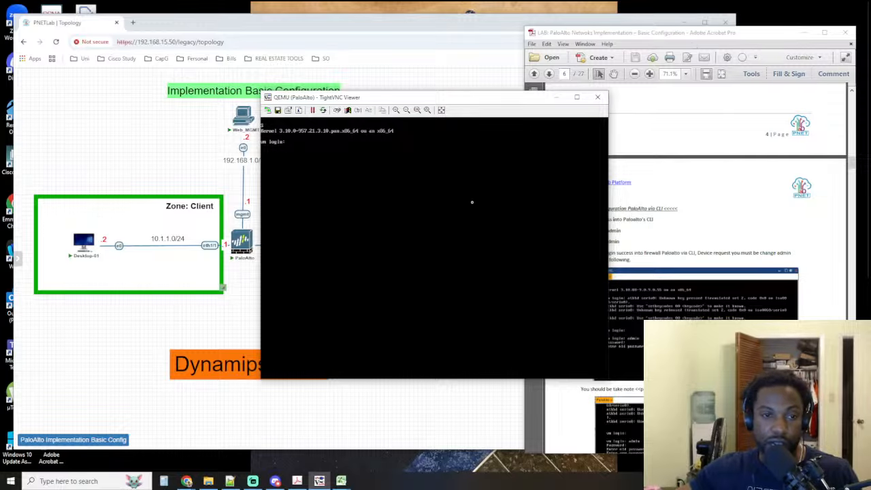
key(Return)
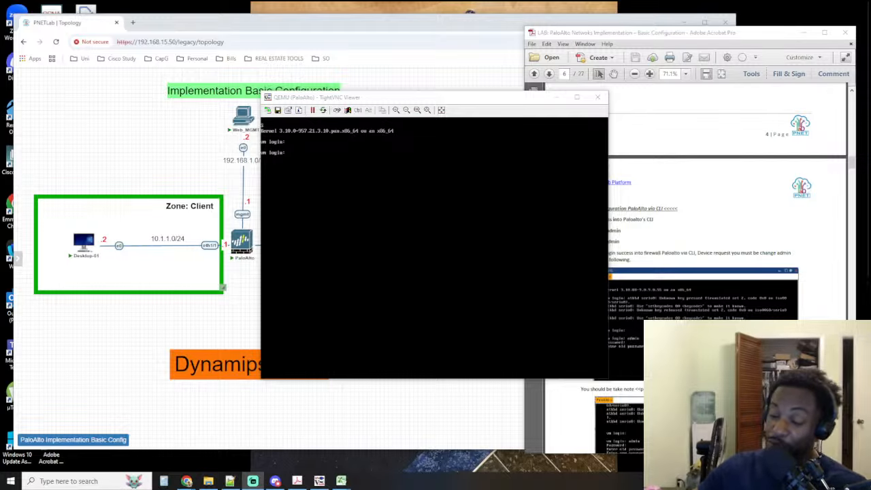
Arrange the PaloAlto console and the lab guide side by side in front of the PNETLab topology
drag(503, 98, 492, 18)
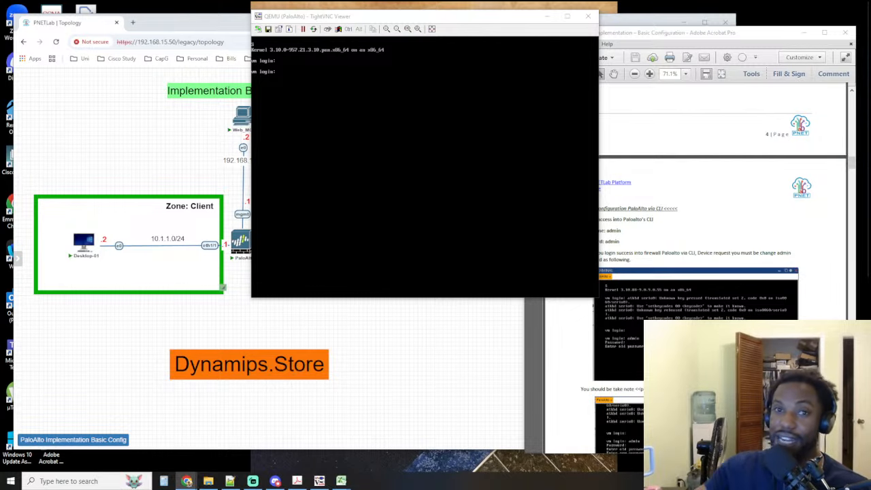
click(547, 16)
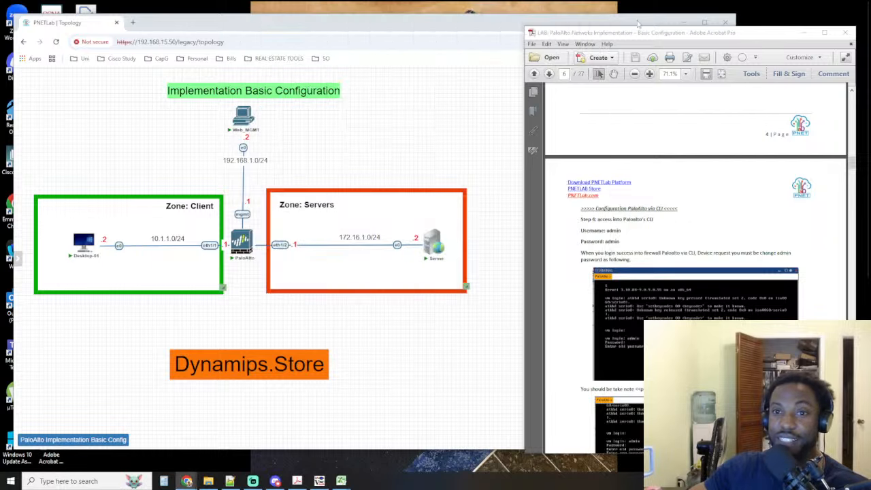
click(684, 23)
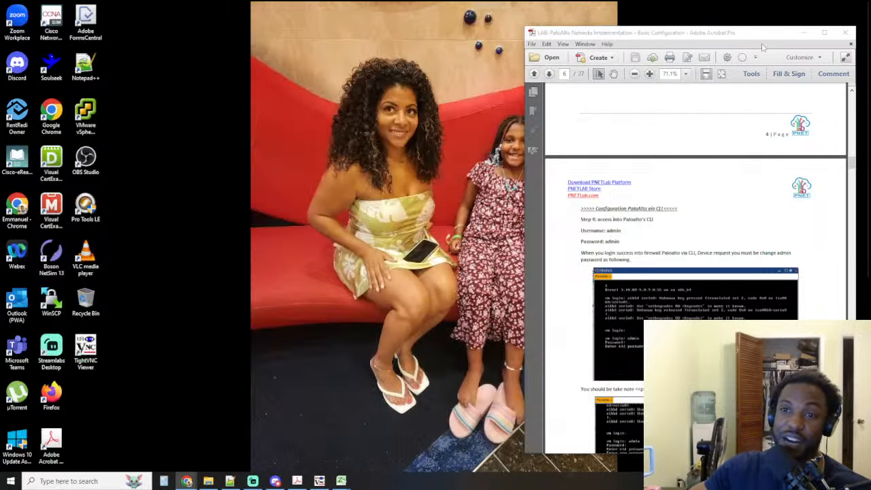
drag(701, 38, 719, 38)
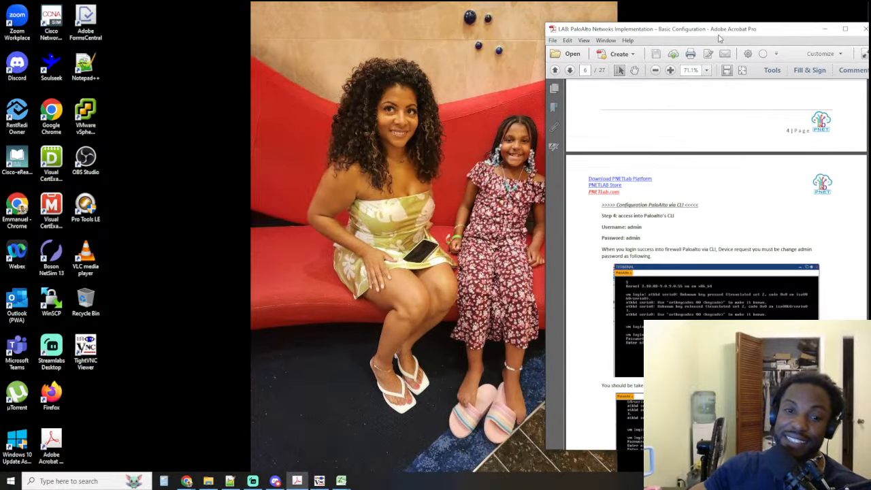
click(307, 409)
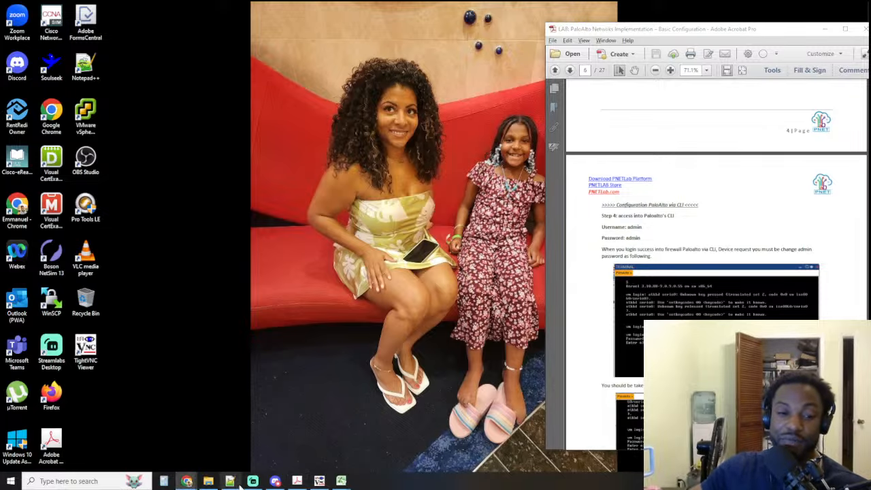
mouse_move(187, 481)
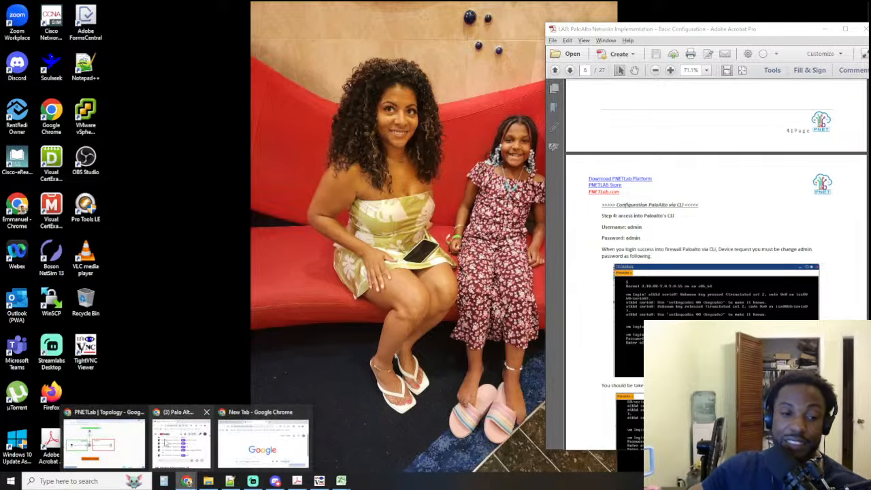
click(123, 435)
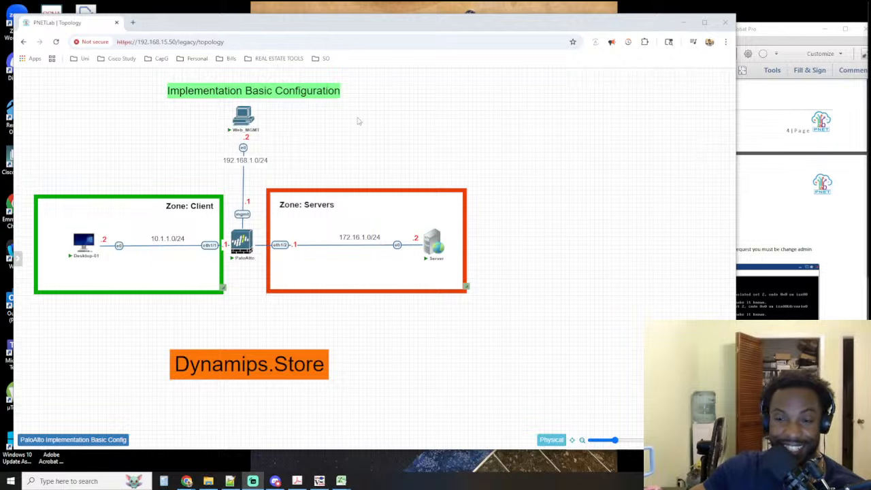
mouse_move(254, 115)
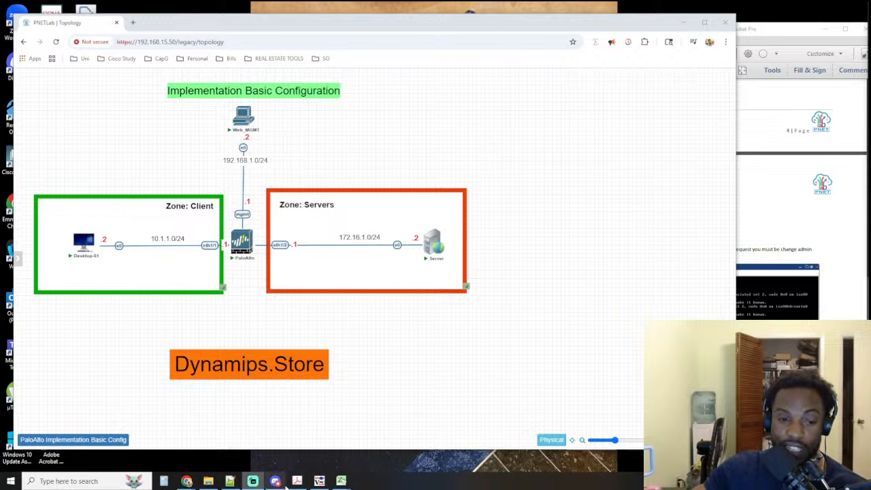
click(319, 481)
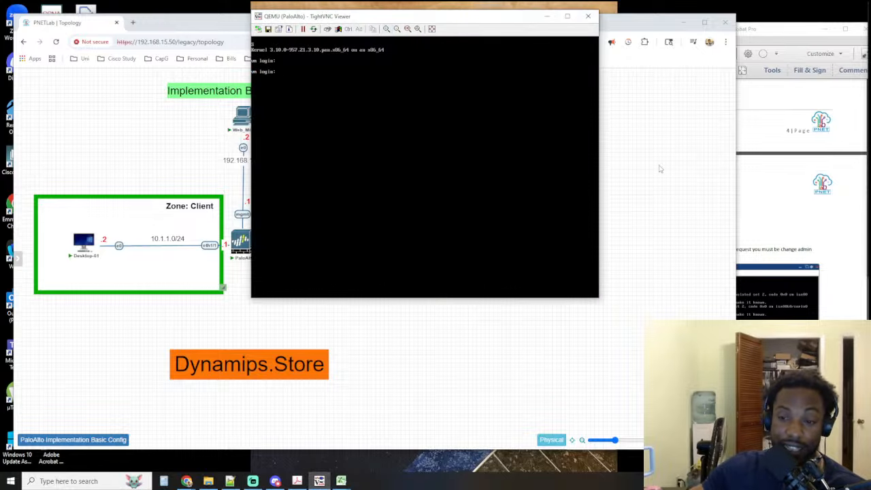
drag(427, 18, 239, 78)
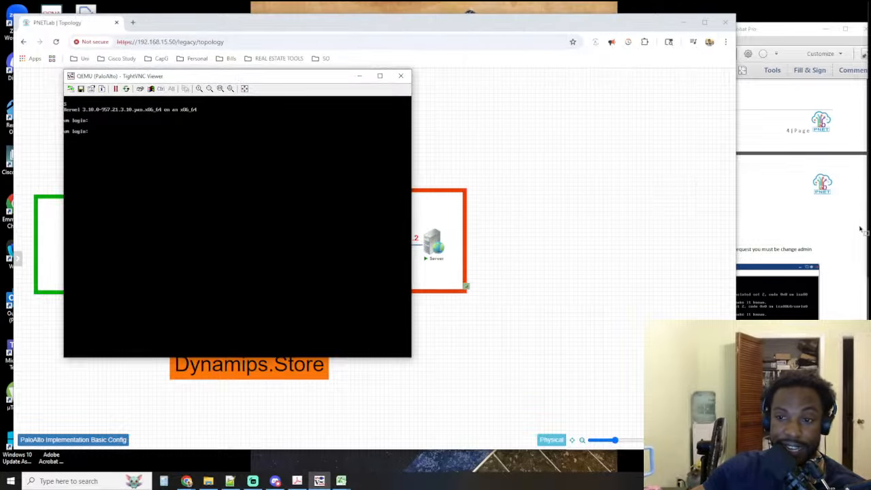
click(801, 242)
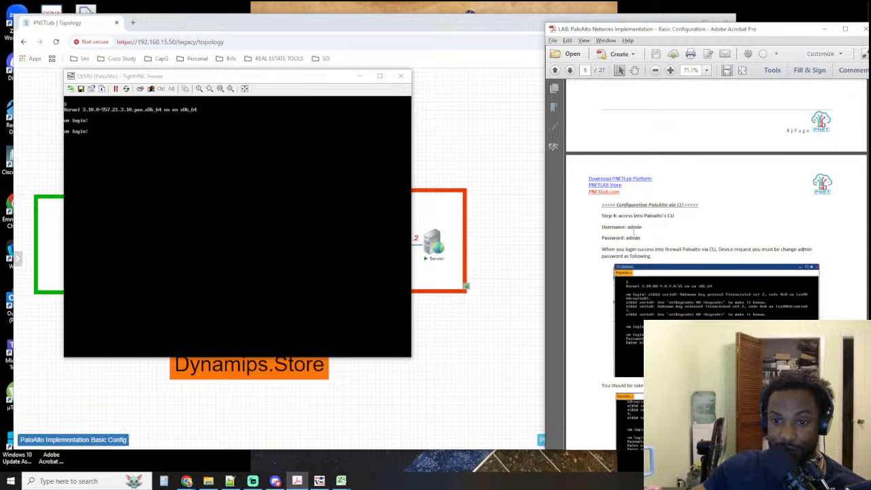
Check the credentials in the lab guide and log in to the firewall console as admin with the account password
drag(643, 228, 628, 228)
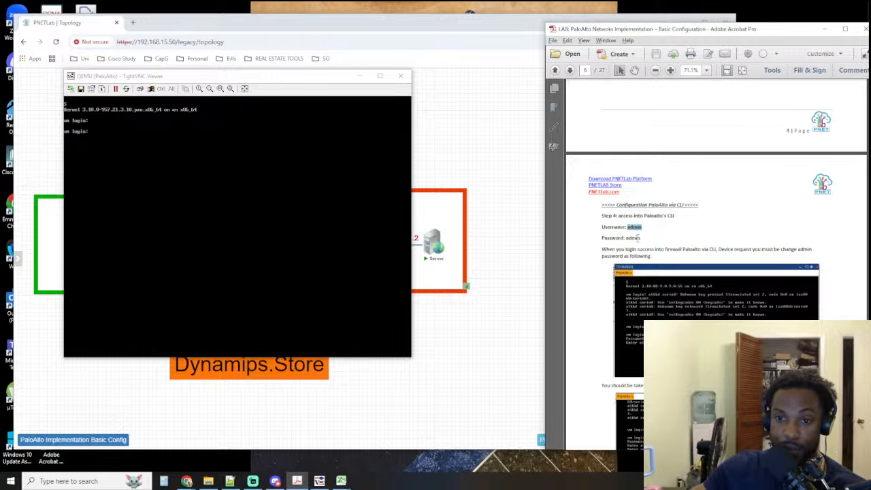
click(194, 166)
text(ad)
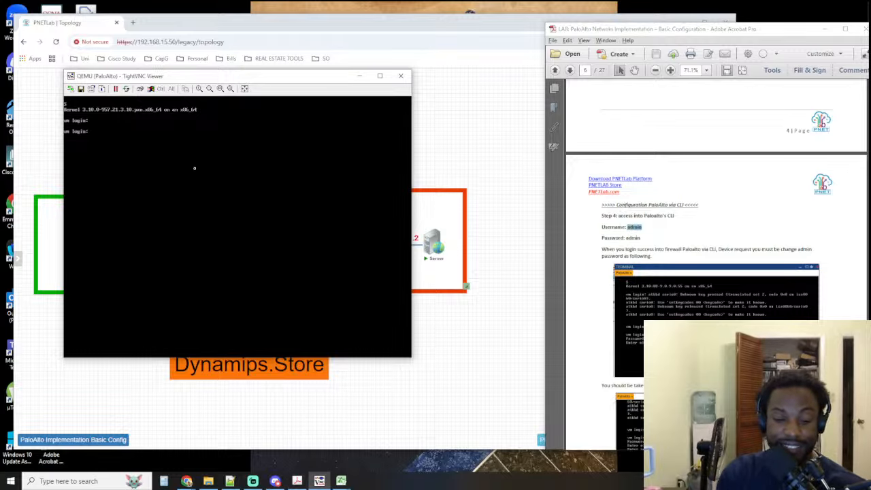
text(min)
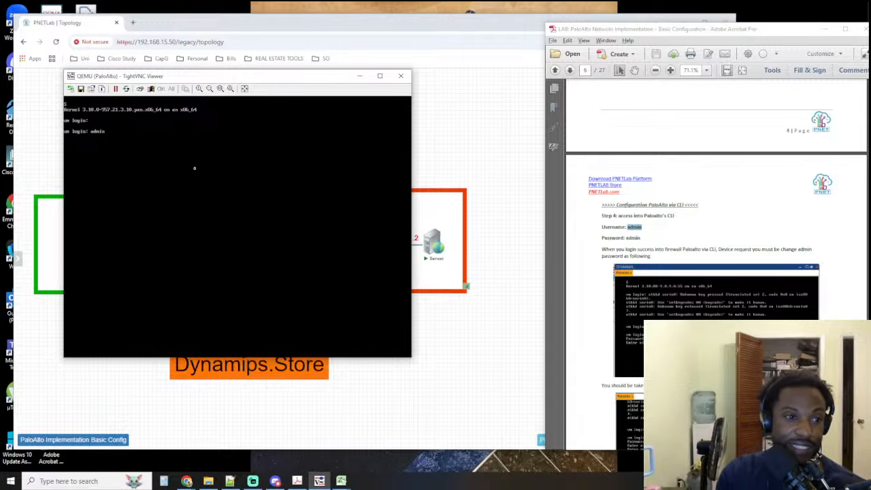
key(Return)
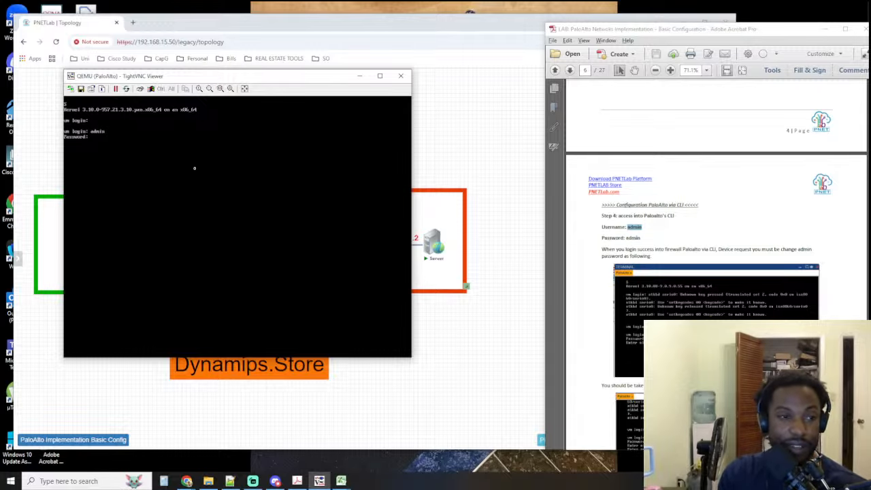
key(Return)
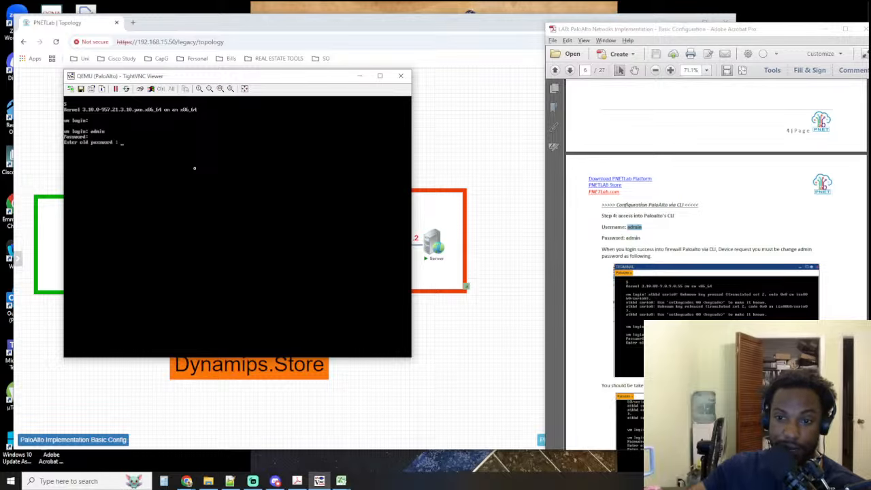
Read the lab guide's password-change instructions and try to replace the default admin password with the old password, new password and confirmation
scroll(734, 242, down, 2)
scroll(740, 242, down, 5)
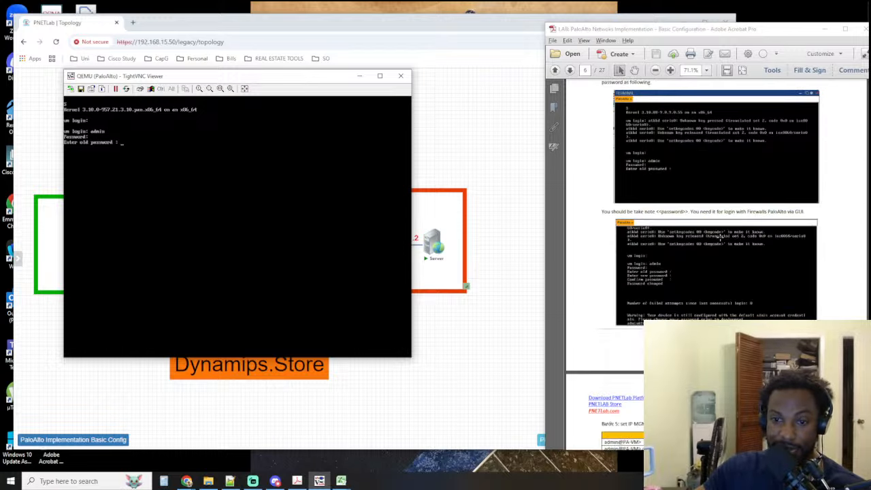
scroll(740, 242, up, 3)
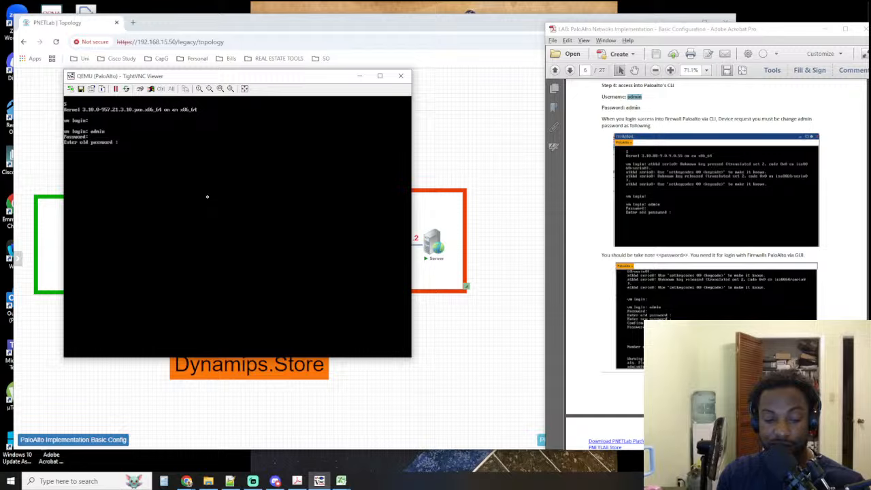
key(Return)
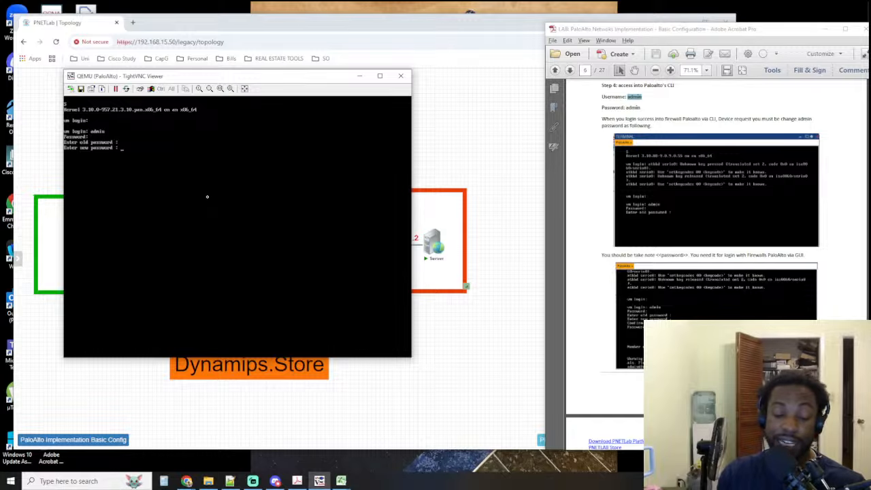
key(Return)
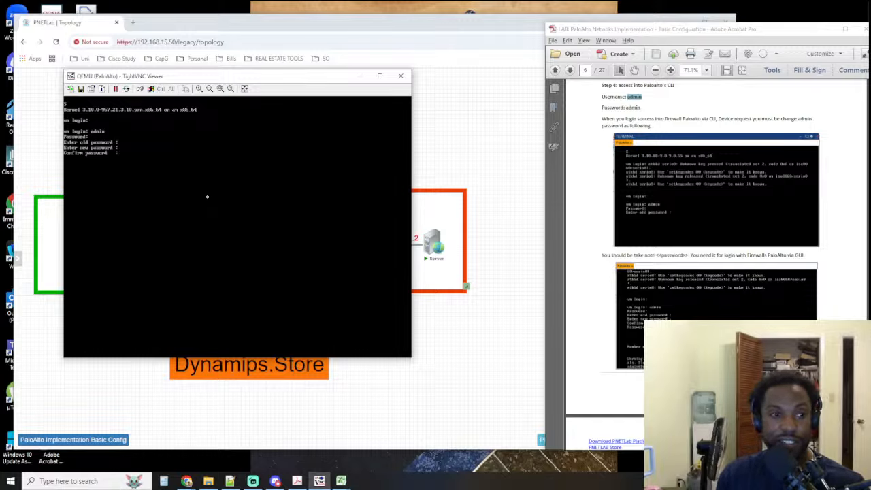
key(Return)
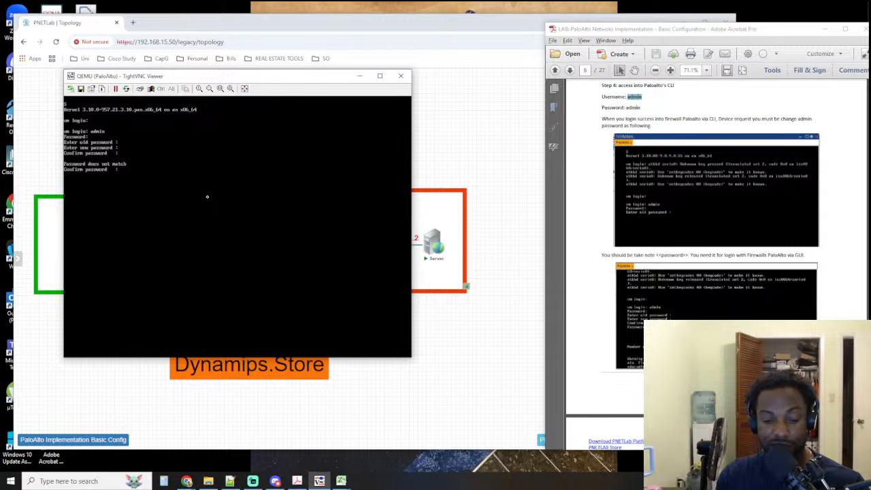
key(Return)
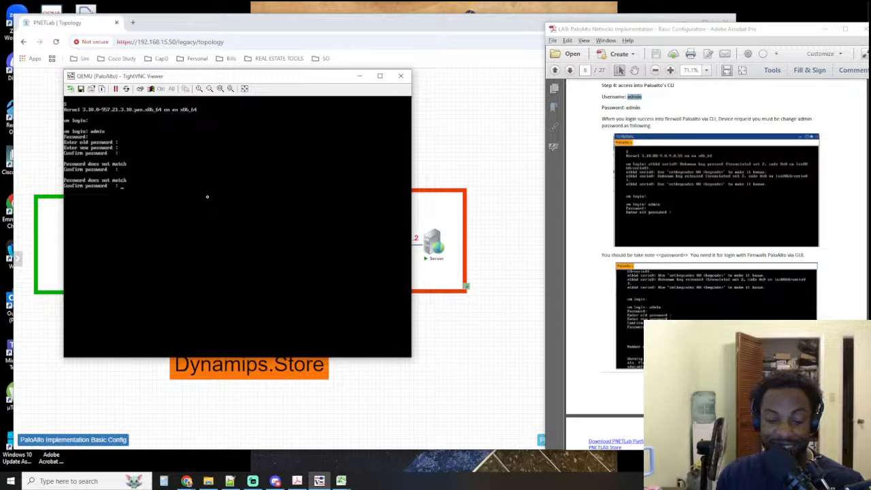
key(Return)
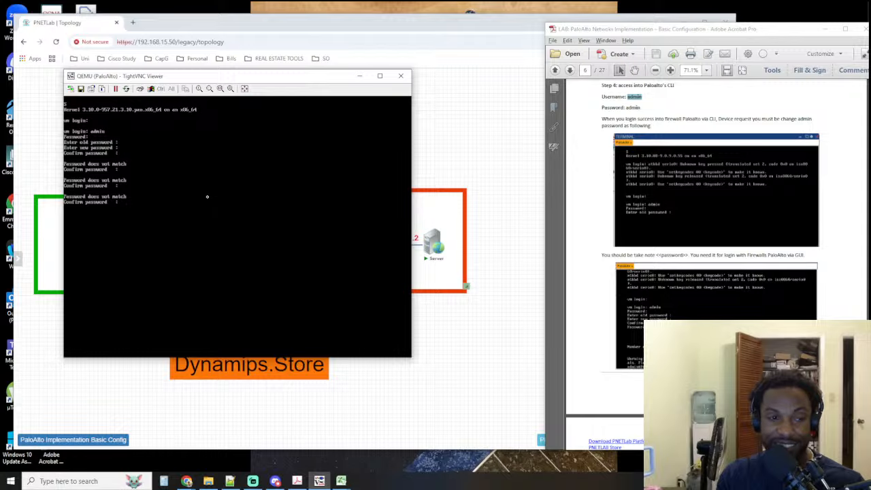
key(Return)
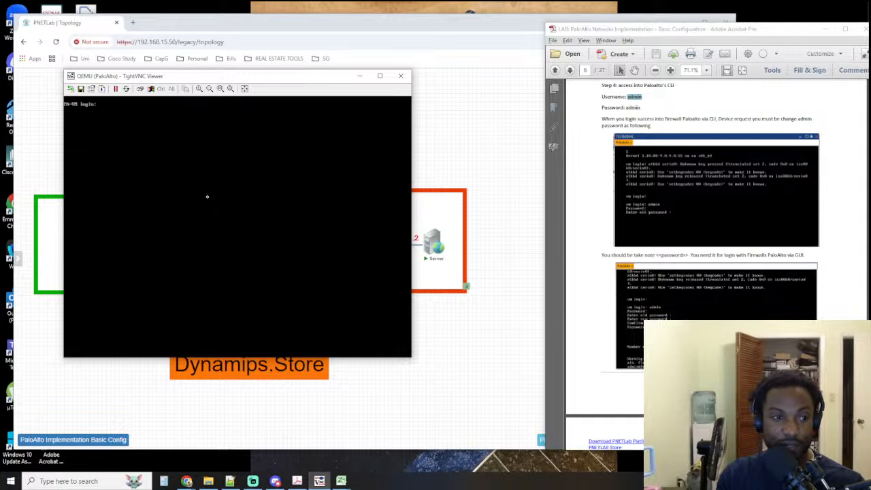
Log back in as admin with the account password and try to set a new admin password again
text(admin)
key(Return)
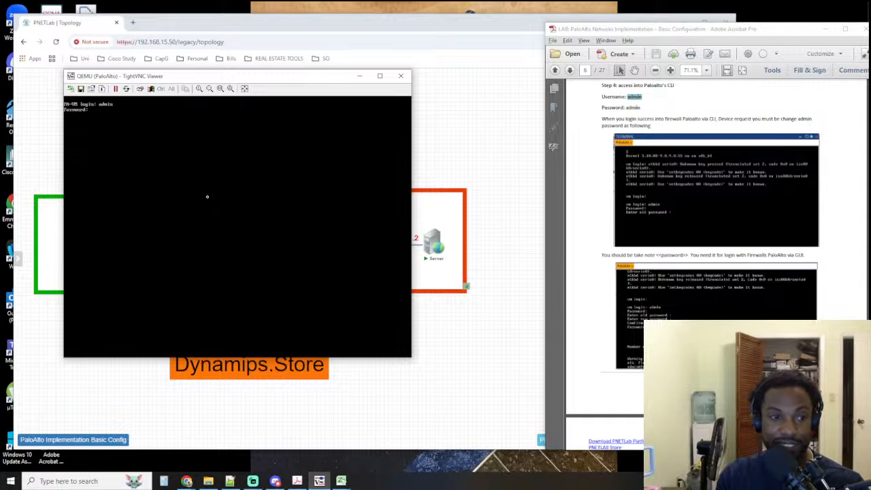
text(admin)
key(Return)
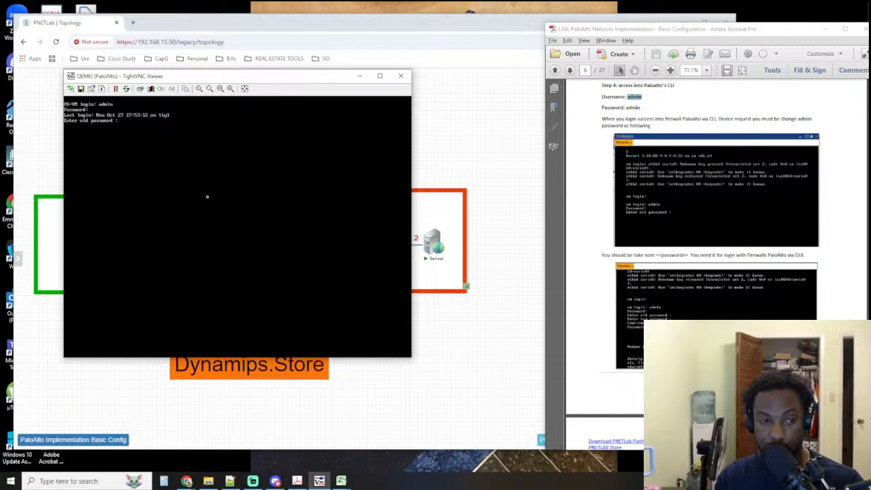
key(Return)
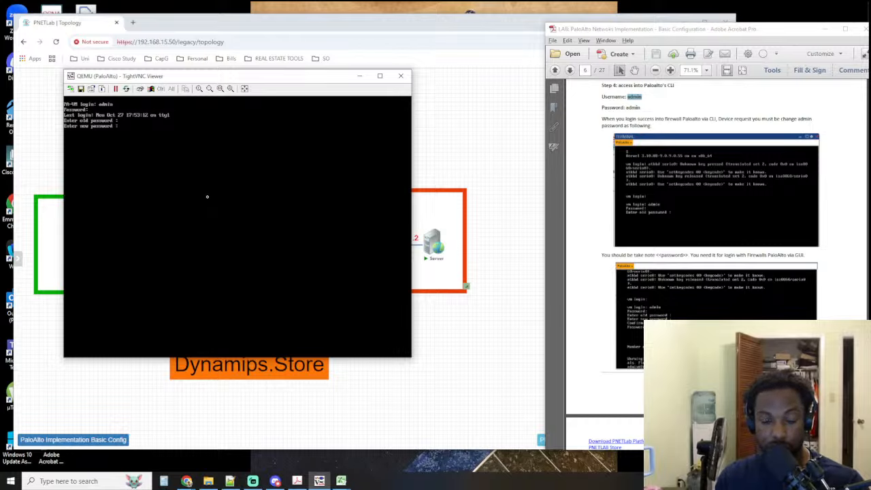
key(Return)
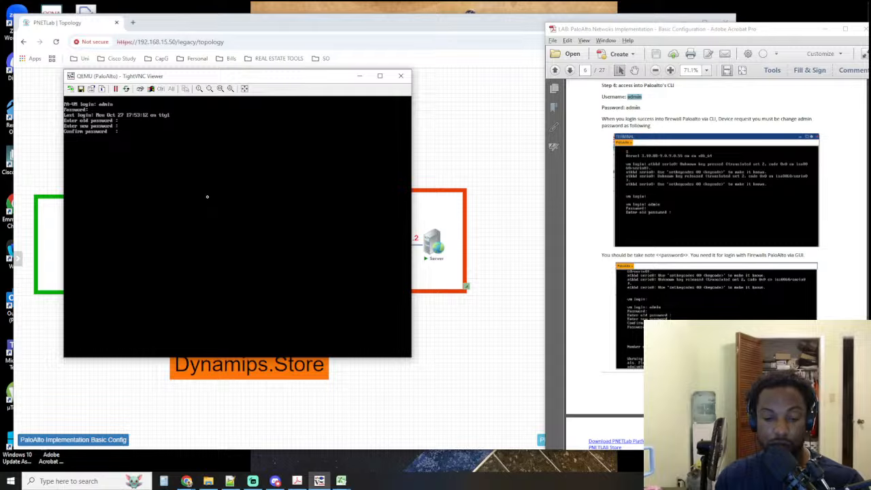
key(Return)
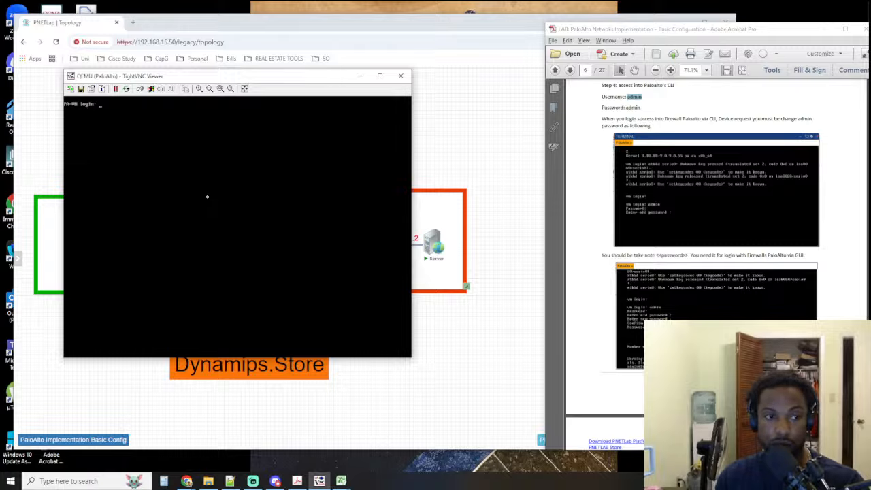
Log in as admin with the account password, check the guide's password-change example and try entering the old and new passwords
text(admin)
key(Return)
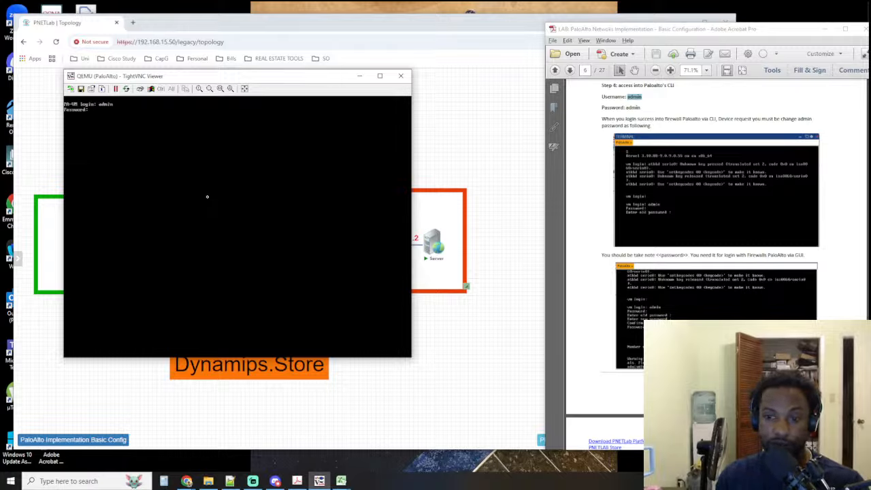
key(Return)
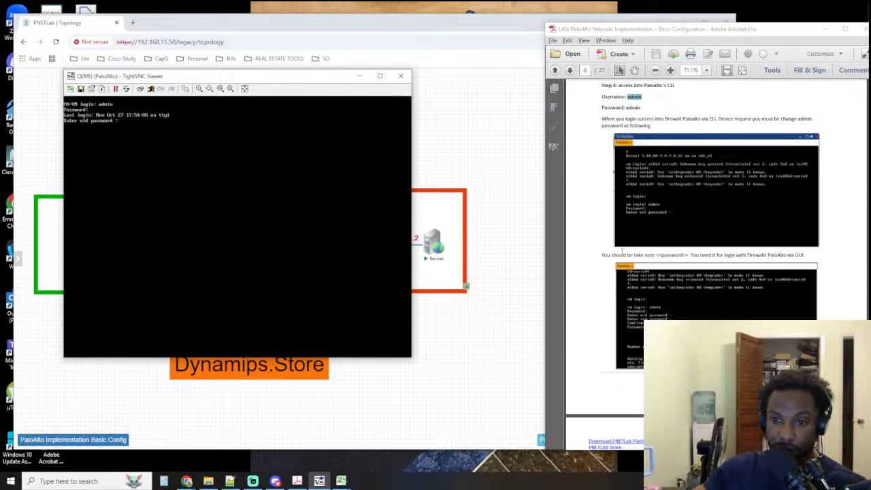
scroll(687, 229, down, 3)
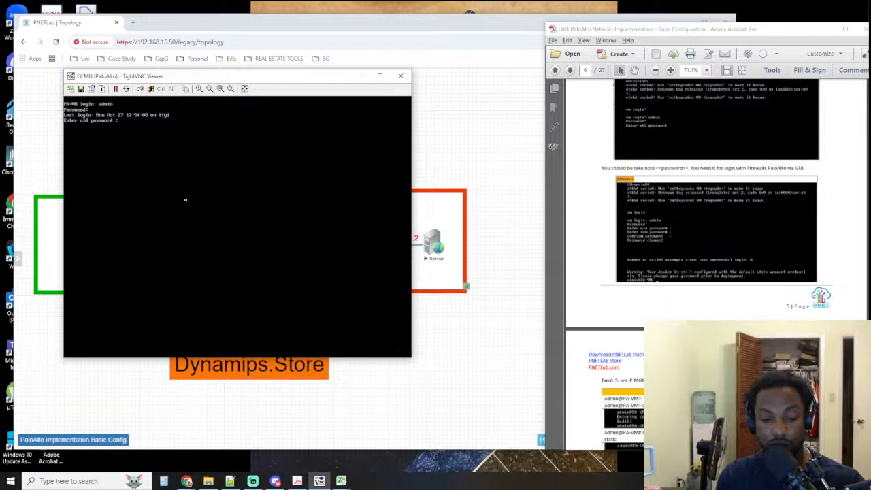
key(Return)
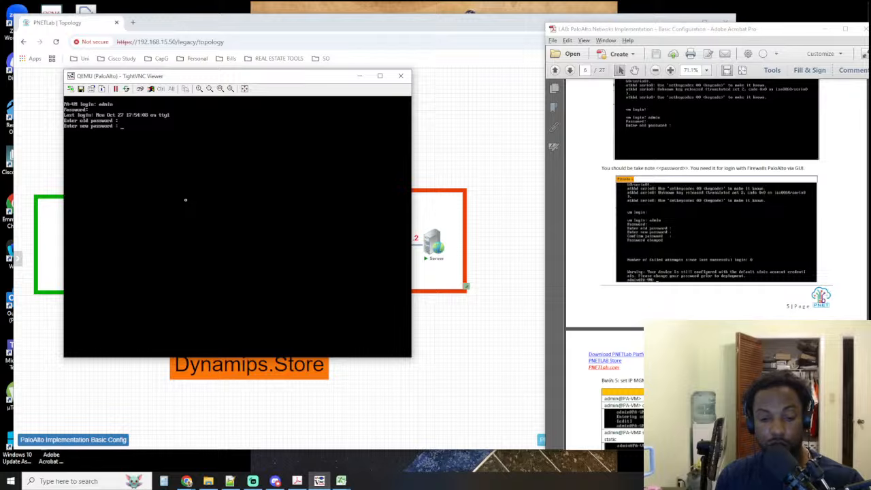
key(Return)
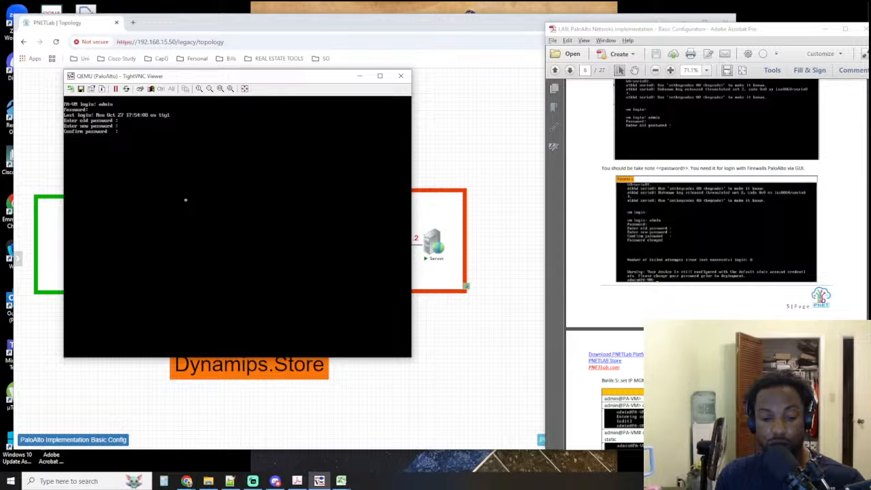
key(Return)
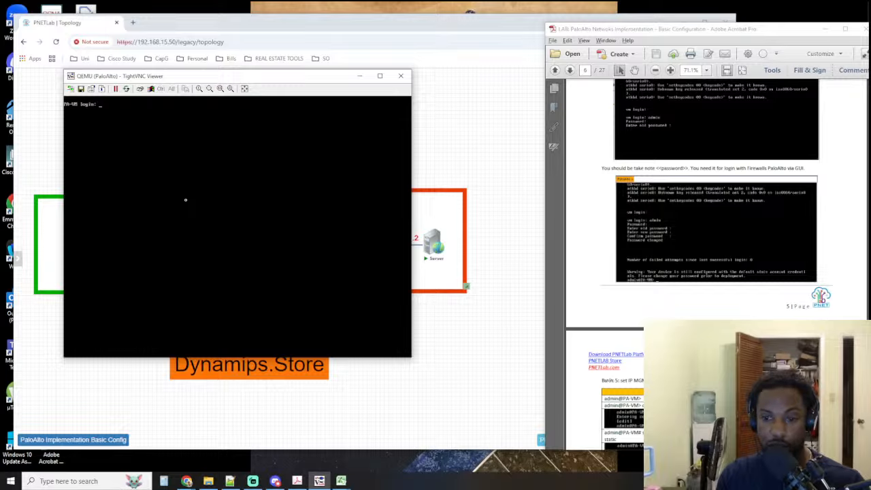
Try to log in to the firewall console with config as the username
text(adnfig)
key(Return)
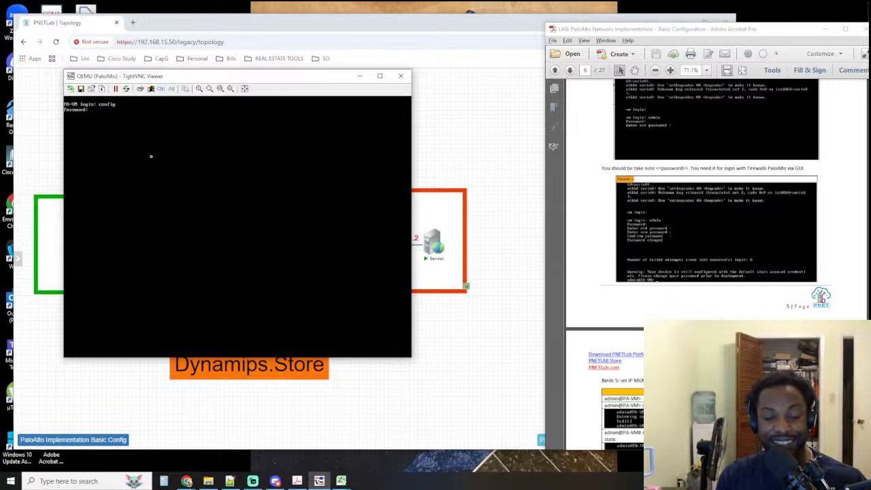
key(Return)
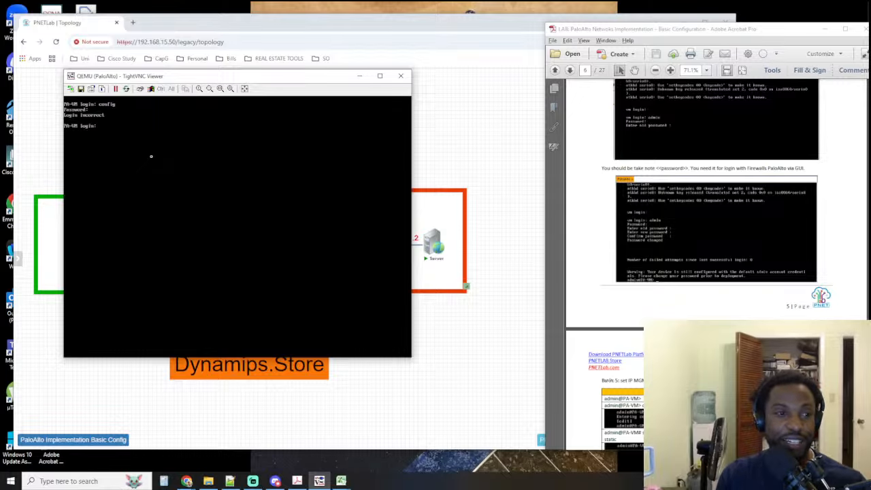
Log in as admin with the account password and try to complete the old, new and confirm password entries
text(admin)
key(Return)
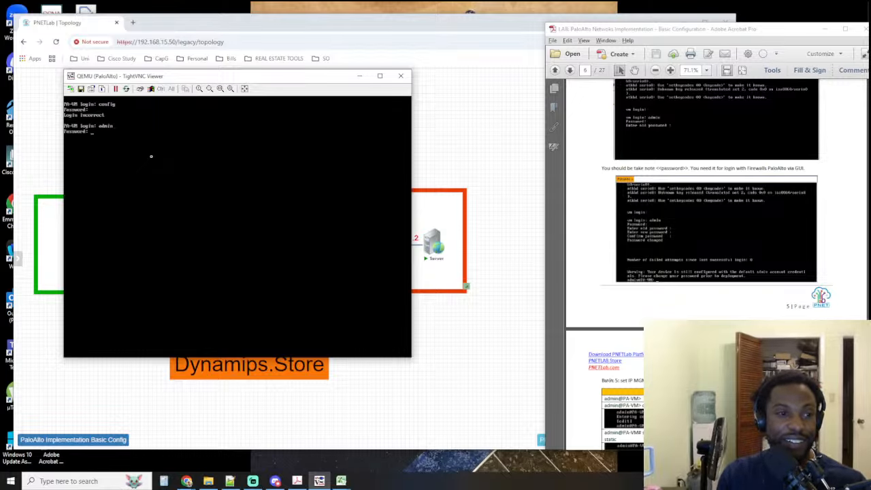
text(admin)
key(Return)
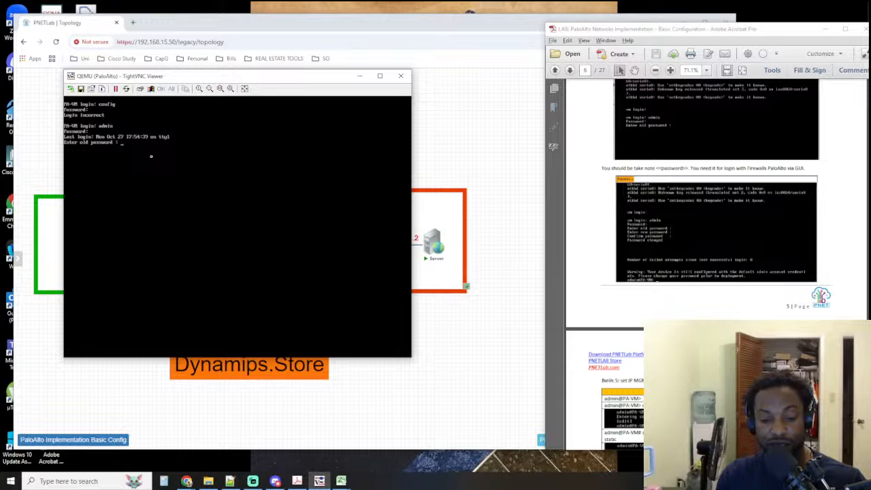
key(Return)
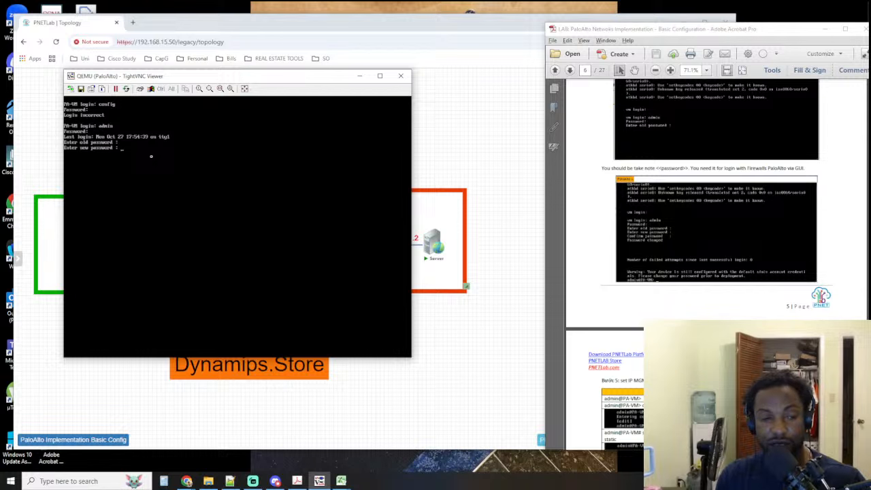
key(Return)
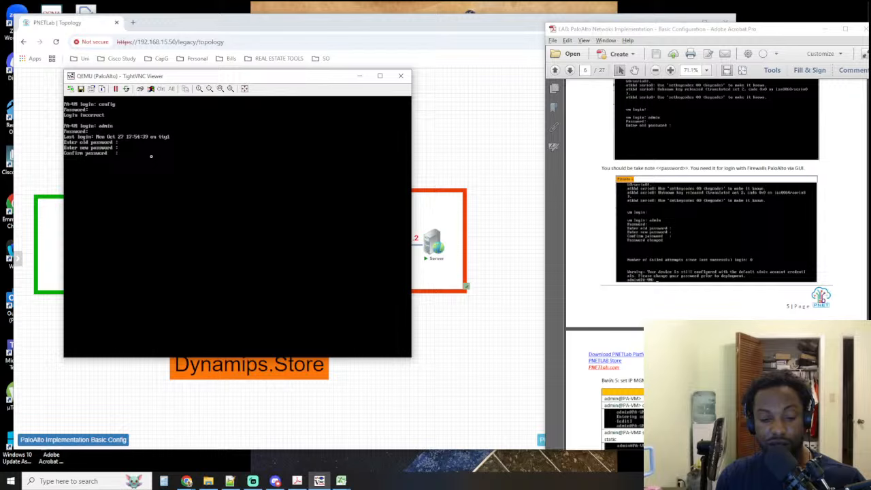
key(Return)
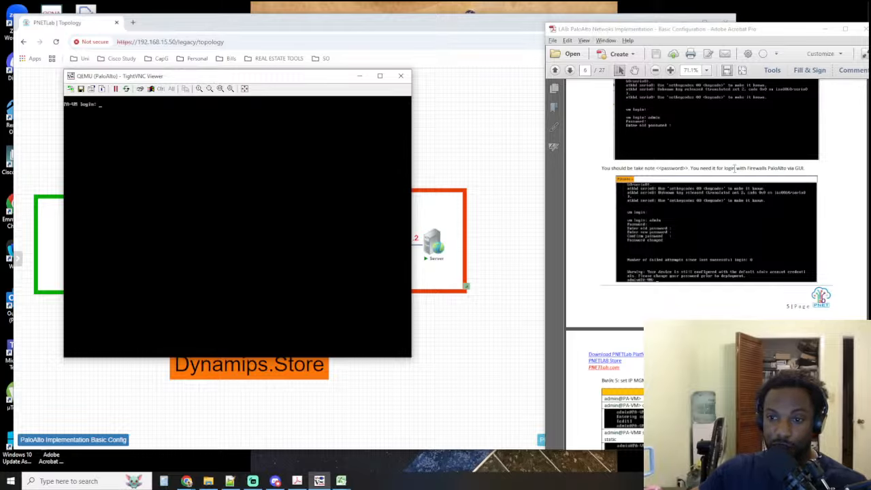
Recheck the guide's login instructions, log in as admin with the account password and try another new password with confirmation
scroll(712, 170, up, 3)
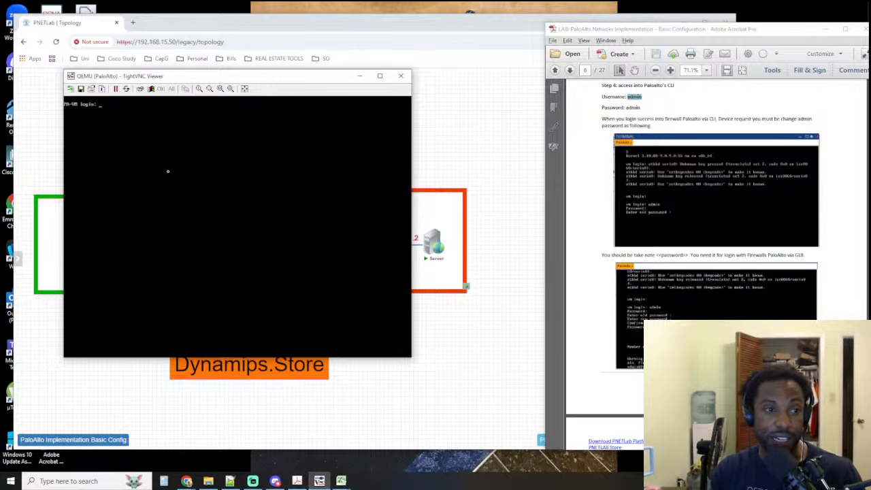
text(admin)
key(Return)
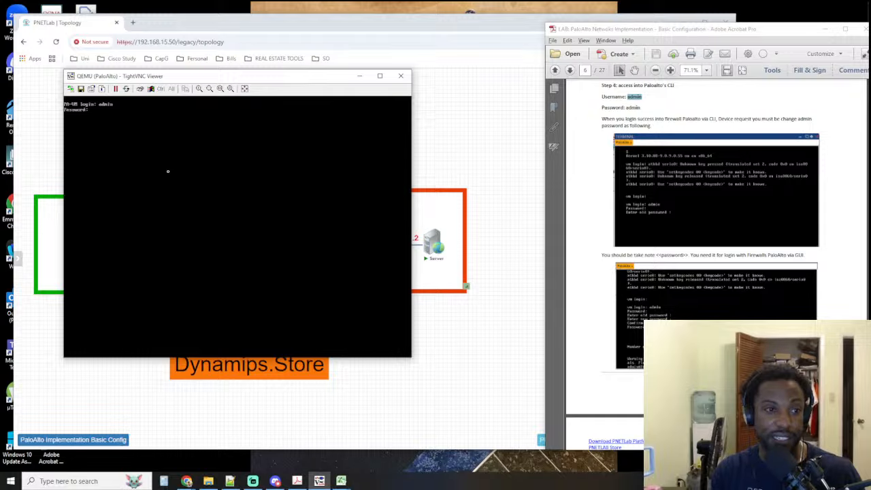
text(admin)
key(Return)
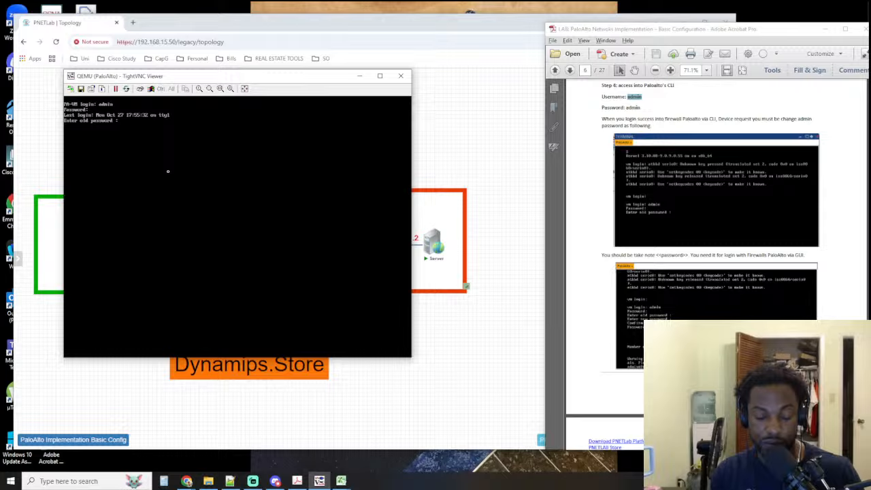
key(Return)
key(Return)
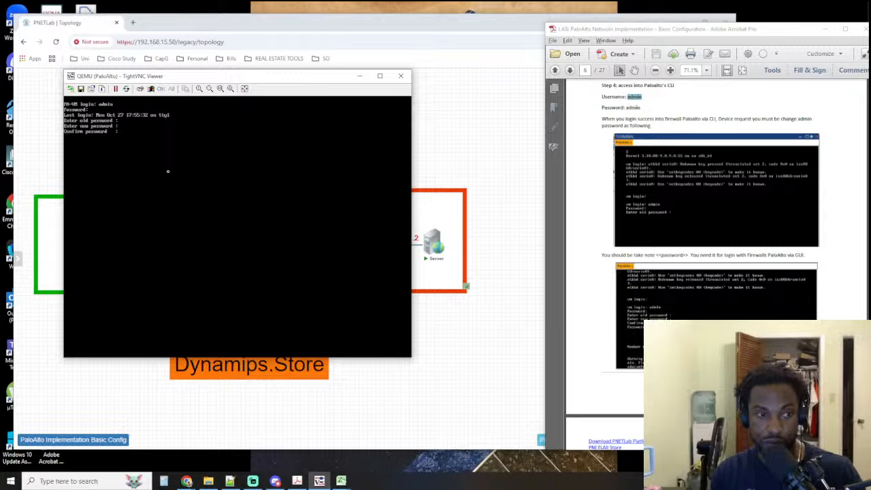
key(Return)
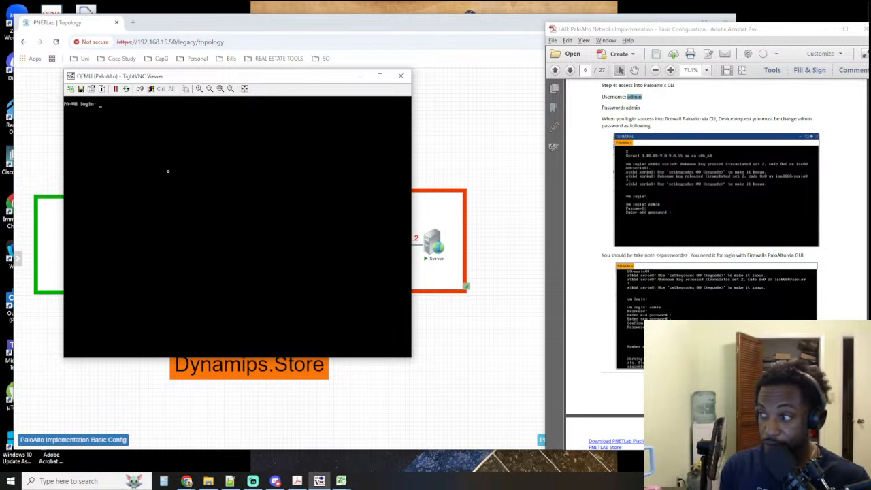
Log in as admin with the account password and try reusing the default password as the new one
text(adimin)
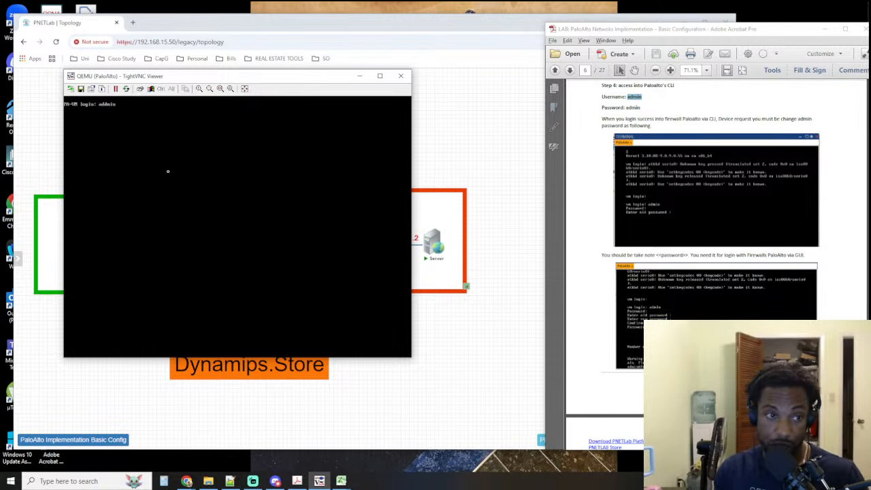
key(BackSpace)
key(BackSpace)
key(BackSpace)
key(BackSpace)
text(min)
key(Return)
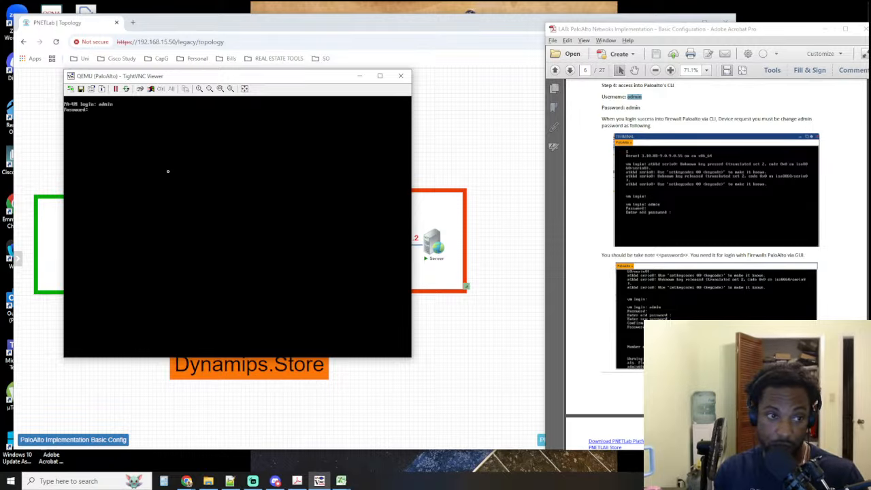
key(Return)
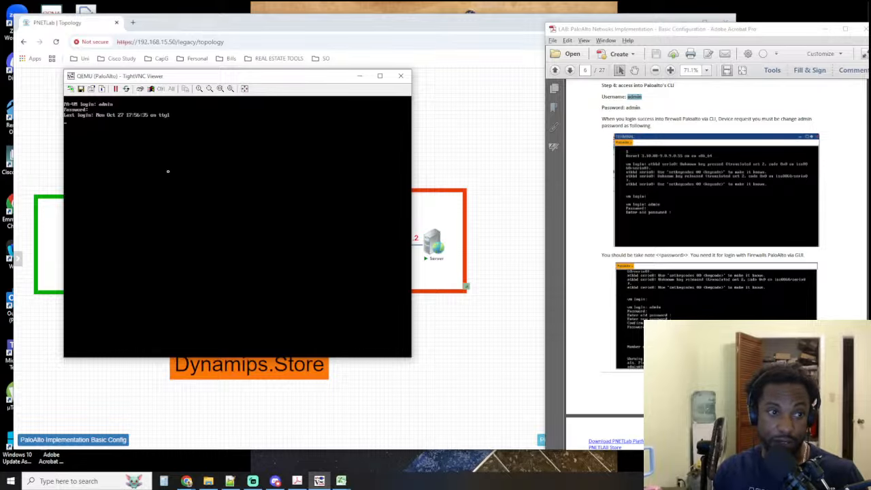
key(Return)
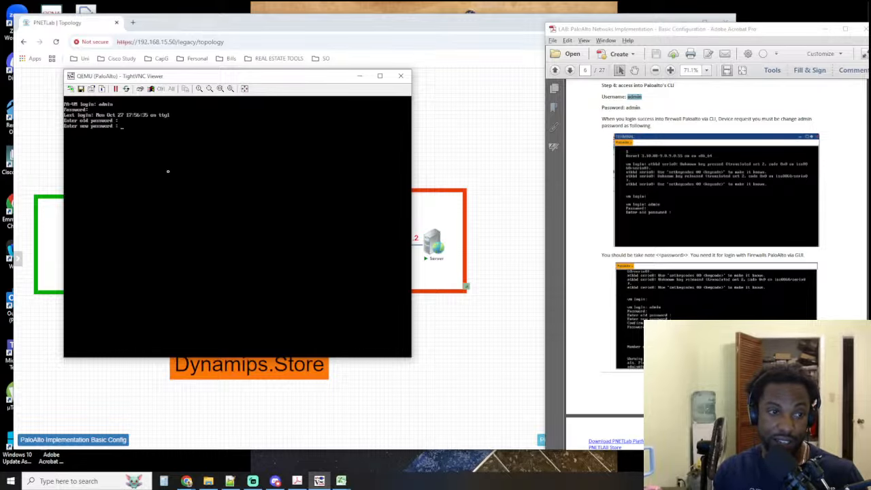
key(Return)
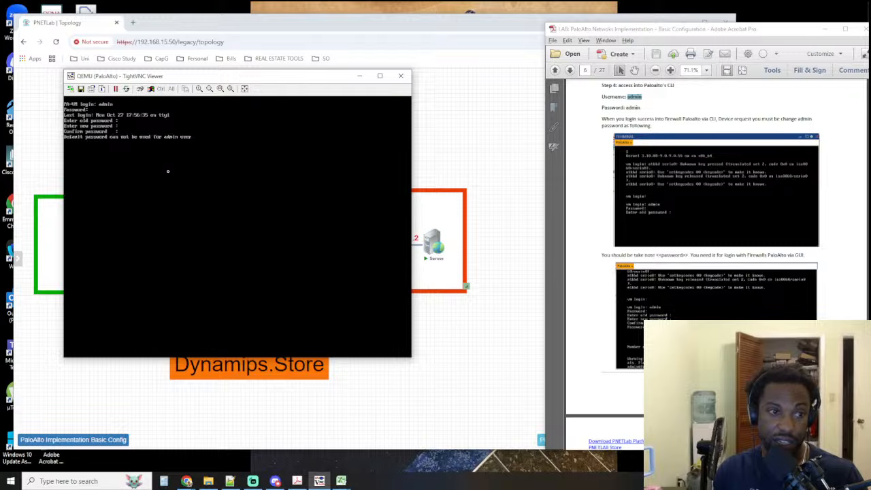
Log back in to the firewall console as admin with the account password
text(admin)
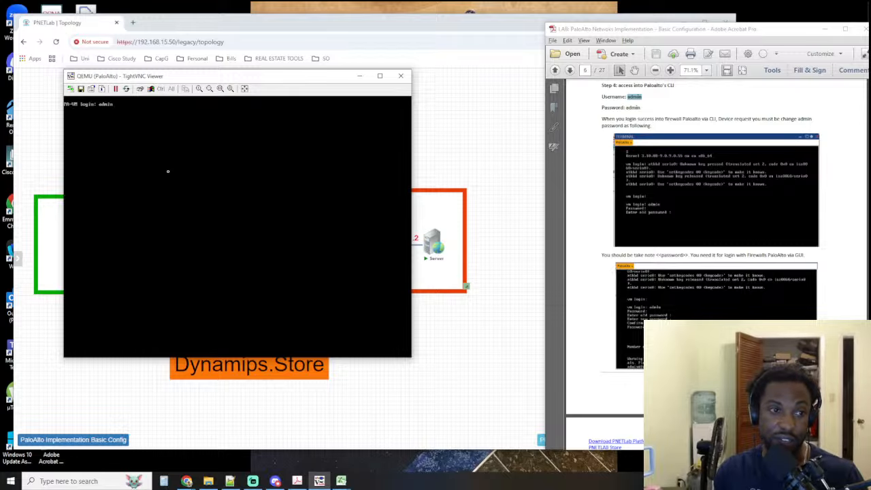
key(Return)
text(admin)
key(Return)
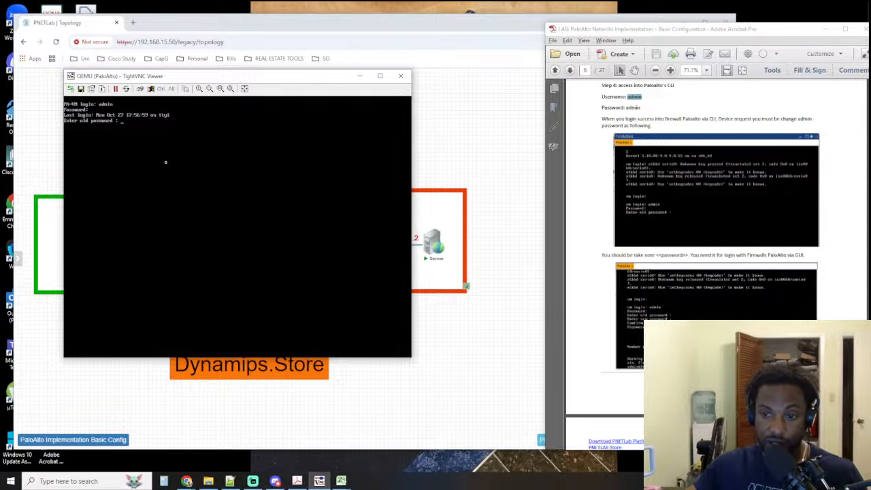
Review the guide's instruction on changing the admin password after CLI login, its example console output and the management IP commands
click(641, 108)
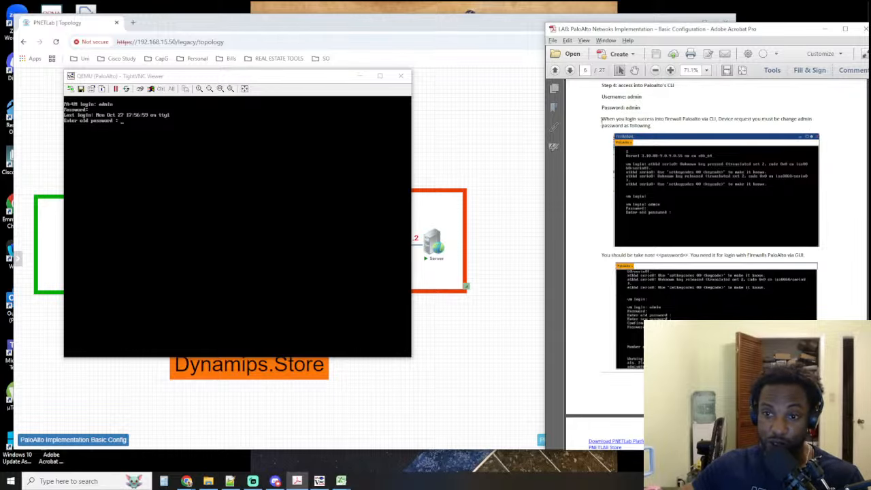
drag(602, 120, 769, 177)
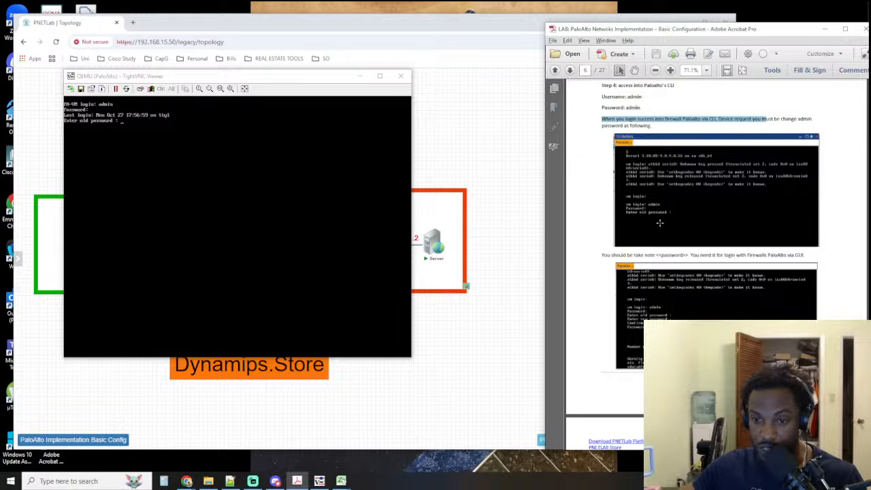
scroll(659, 221, down, 1)
scroll(660, 221, down, 1)
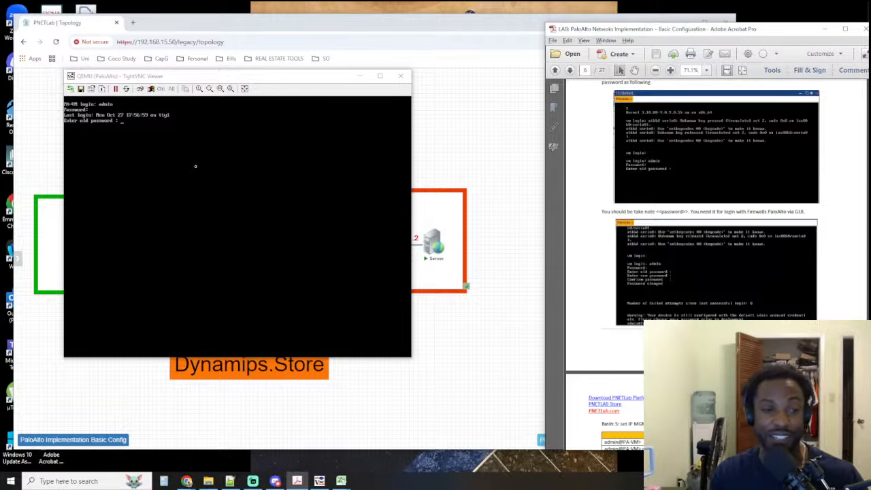
key(Return)
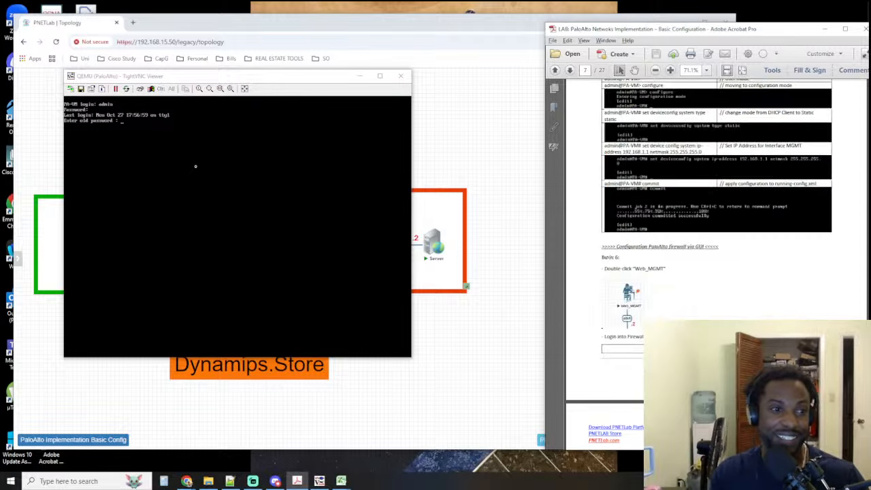
scroll(708, 225, up, 10)
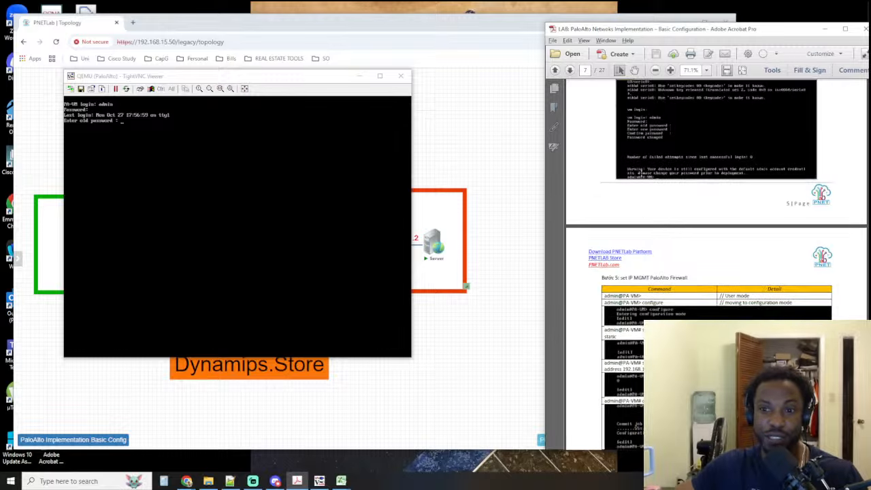
Try to change the admin password at the console by entering the old password, a new password and its confirmation
click(155, 163)
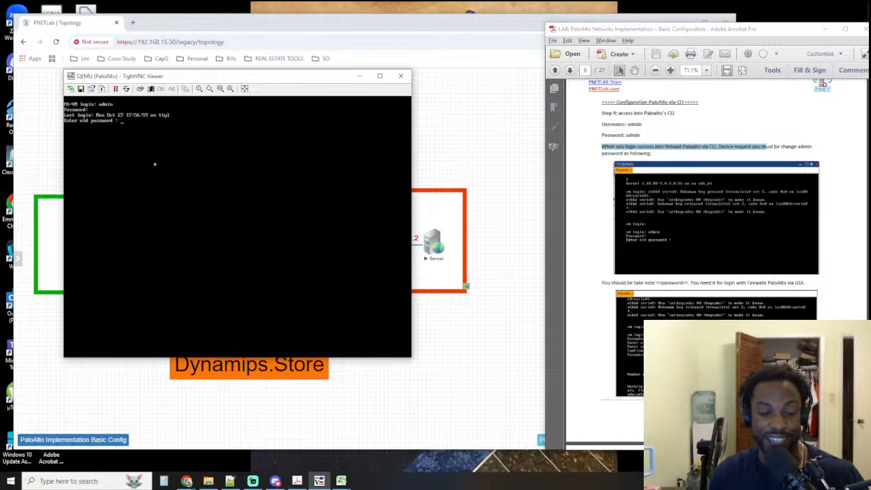
key(Return)
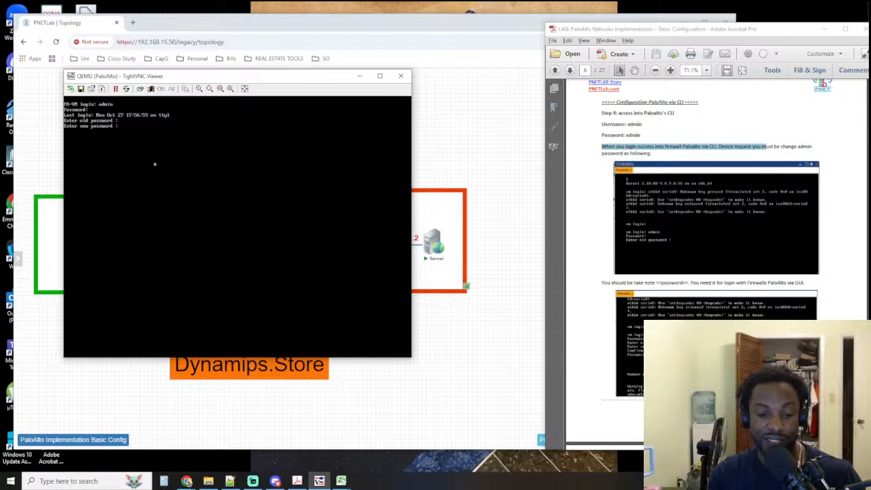
key(Return)
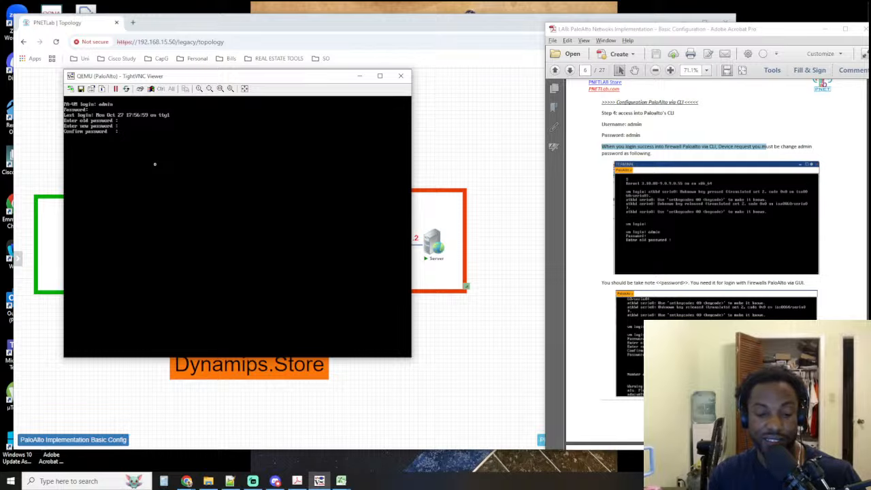
key(Return)
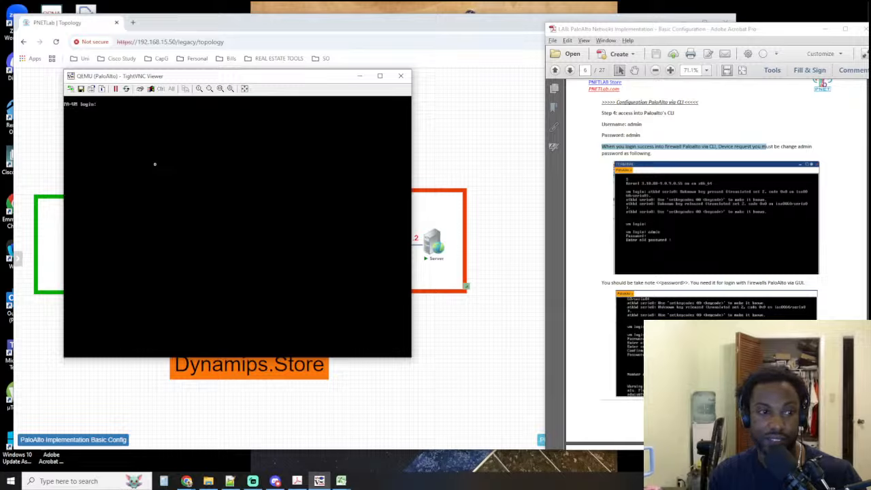
Log in as admin with the account password and try another new password, entering the old one first and confirming the new one
text(admin)
key(Return)
text(admin)
key(Return)
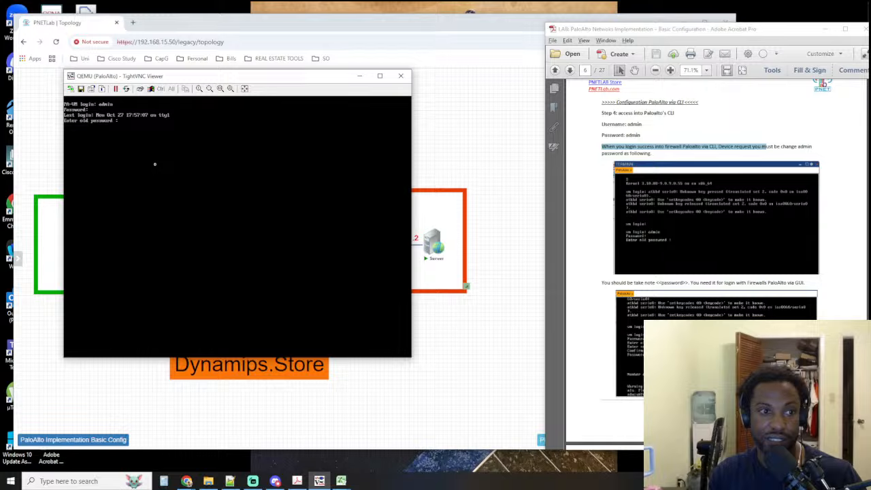
key(Return)
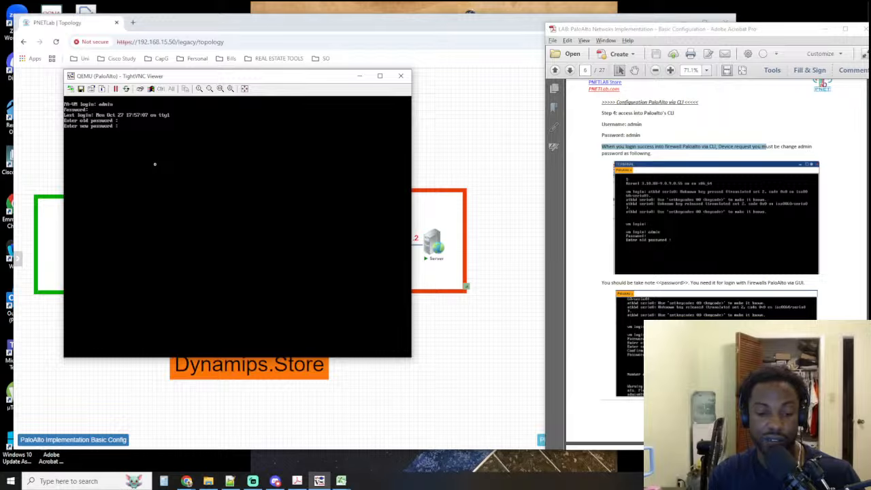
key(Return)
key(Return)
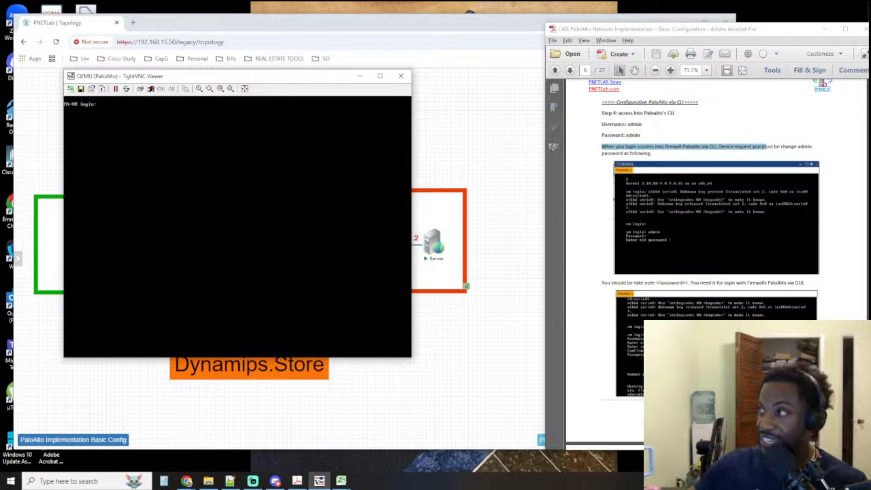
Check the guide's management IP configuration step and highlight the admin@PA-VM> user-mode prompt in its command table
click(726, 148)
scroll(727, 150, down, 8)
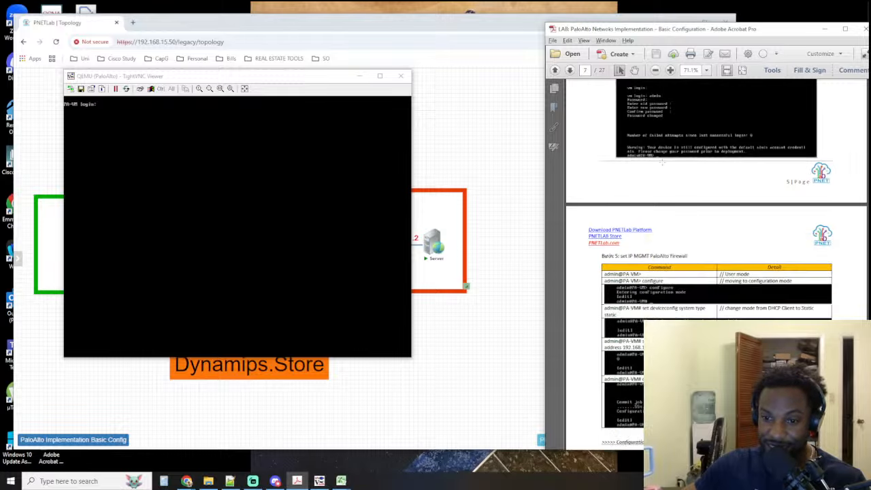
click(231, 181)
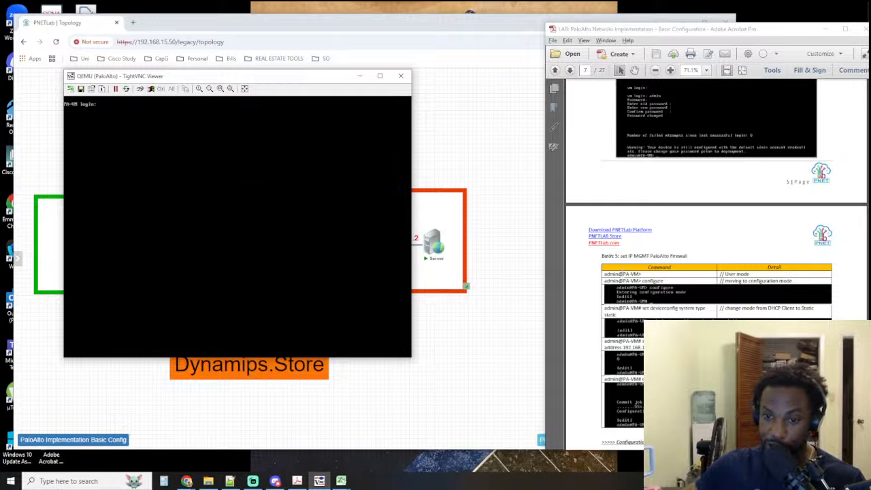
drag(604, 273, 641, 274)
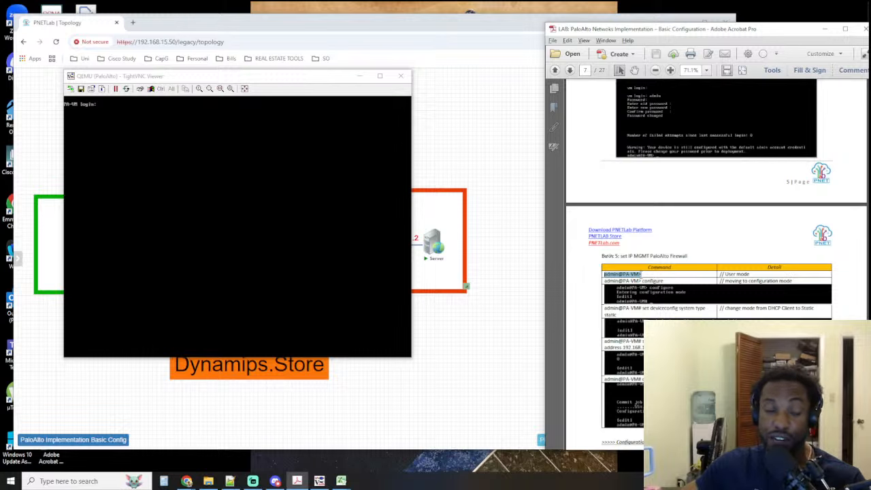
click(282, 214)
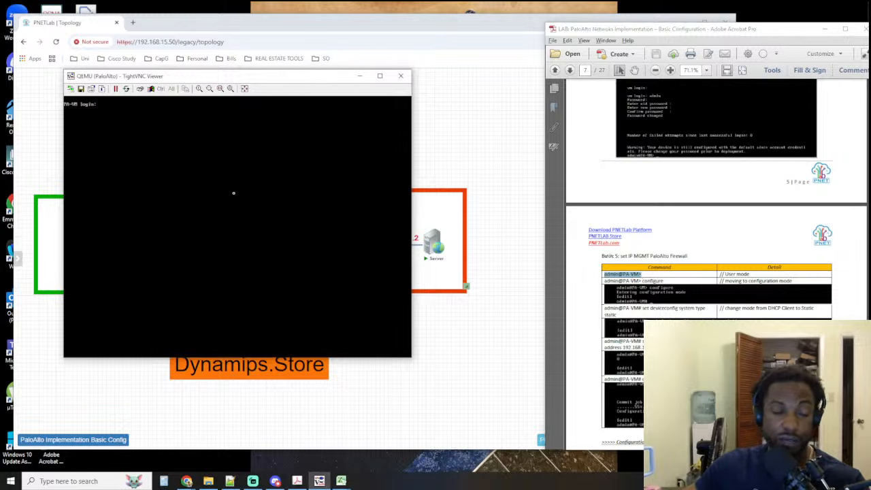
Log in to the PA-VM console as admin, retrying the account password until the old-password prompt is reached
text(admin)
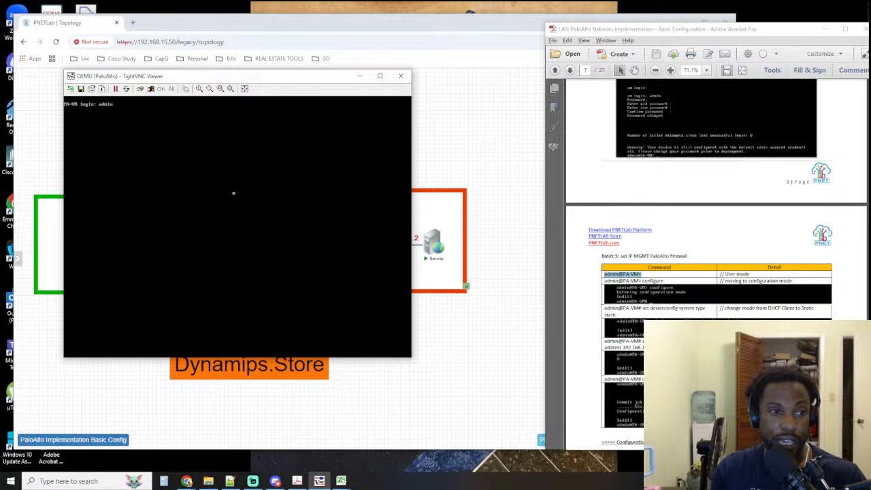
key(Return)
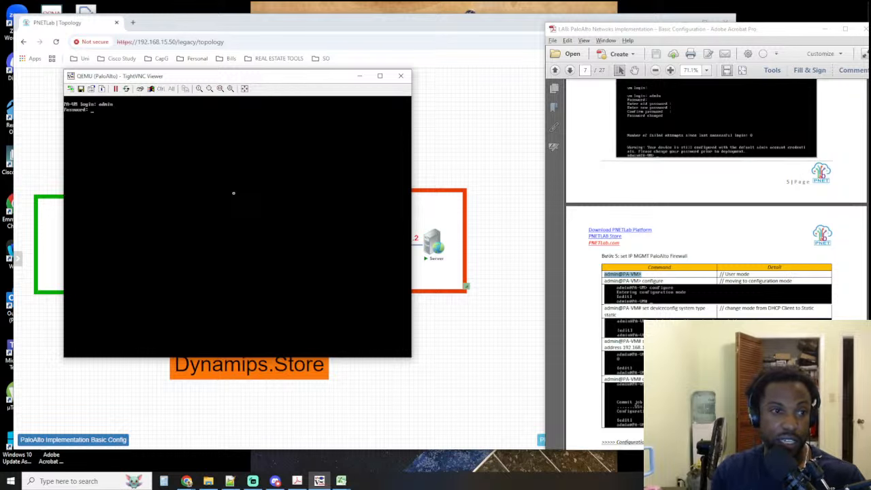
key(Return)
text(admin)
key(Return)
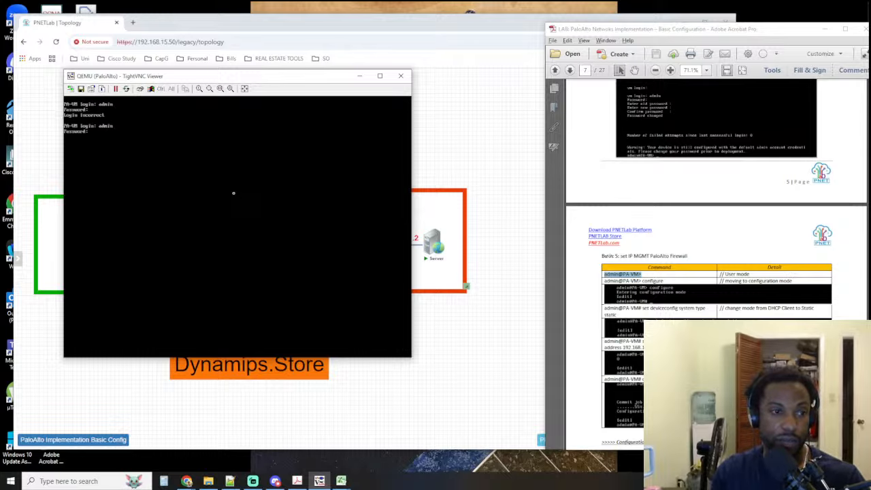
key(Return)
text(a)
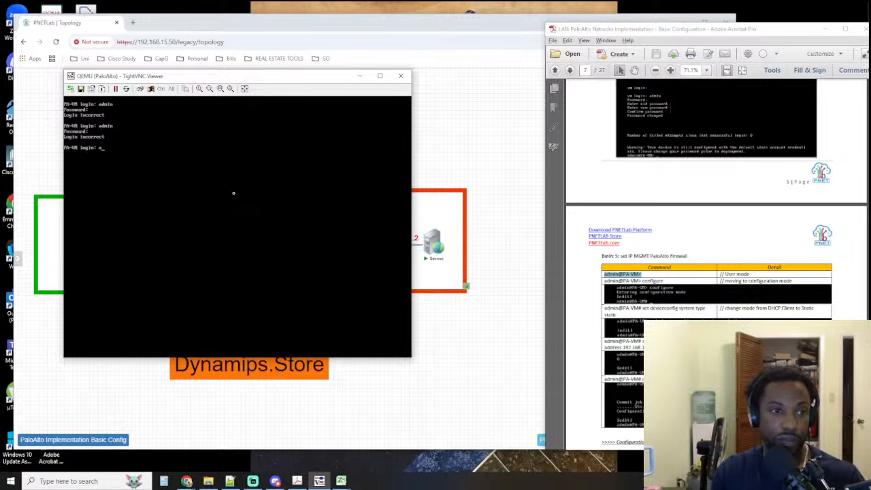
text(dmin)
key(Return)
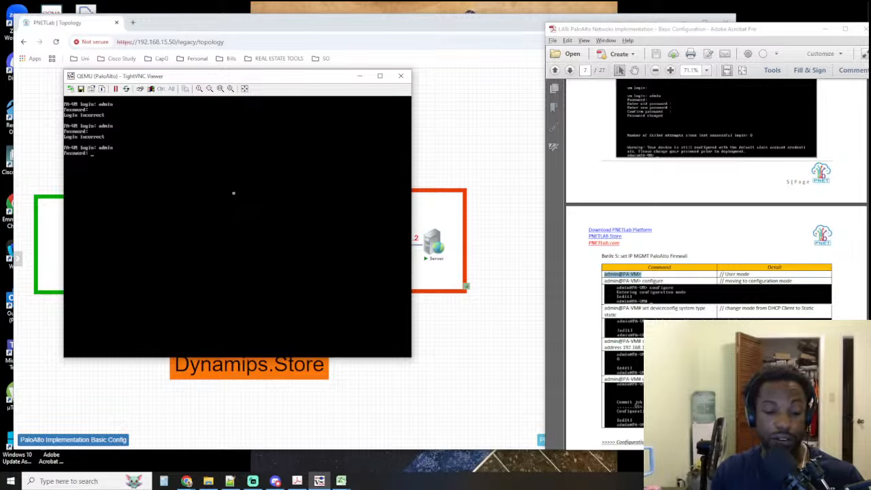
text(admin)
key(Return)
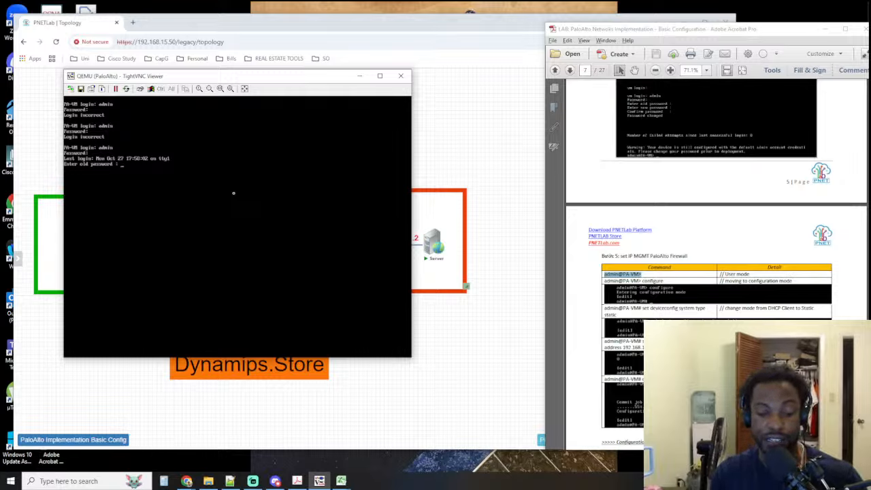
Enter the old admin password and try a different new password with its confirmation
text(admin)
key(Return)
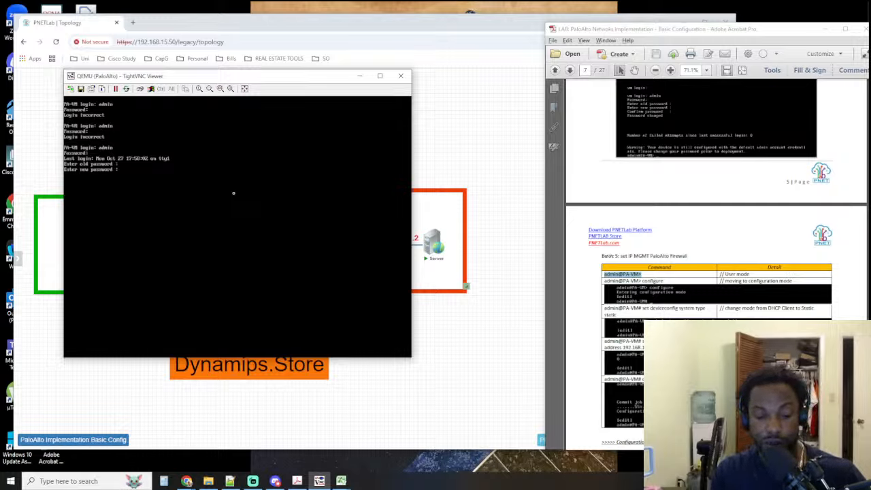
key(Return)
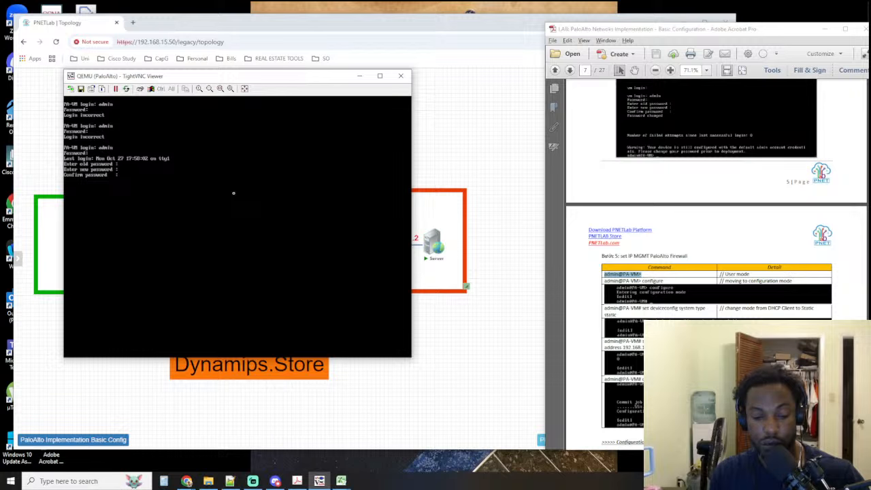
key(Return)
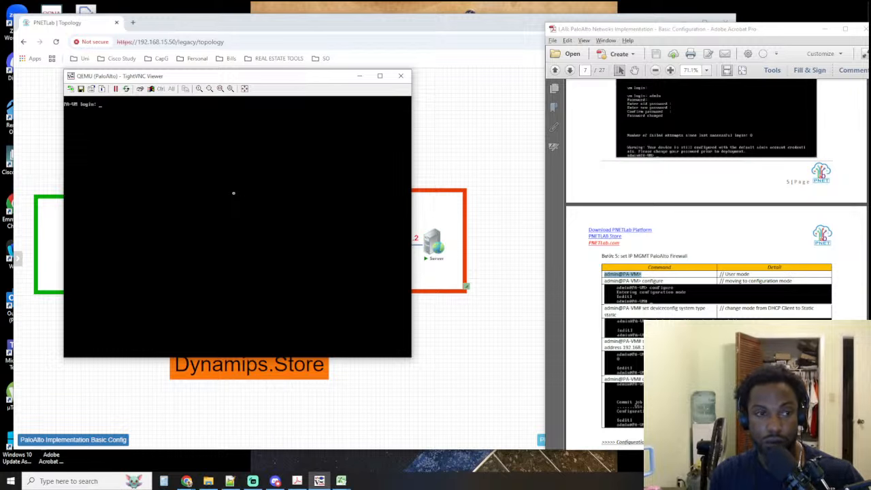
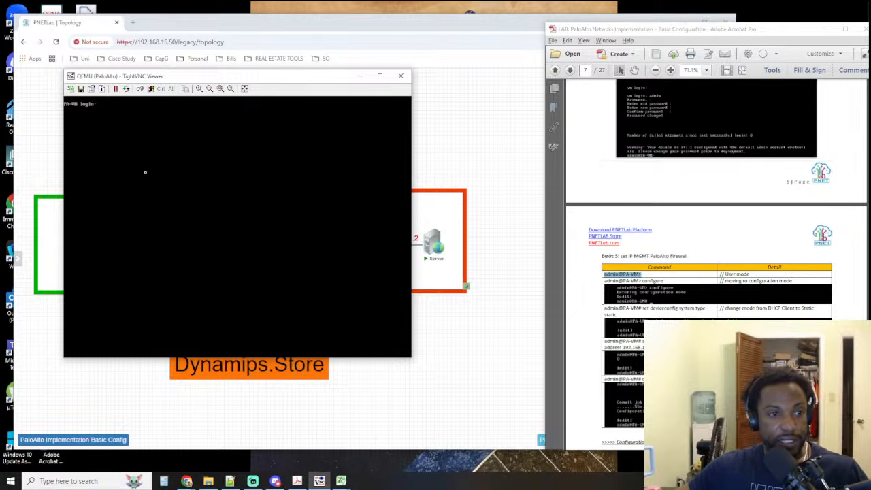
Log in to the PA-VM console as admin with the account password
text(ad)
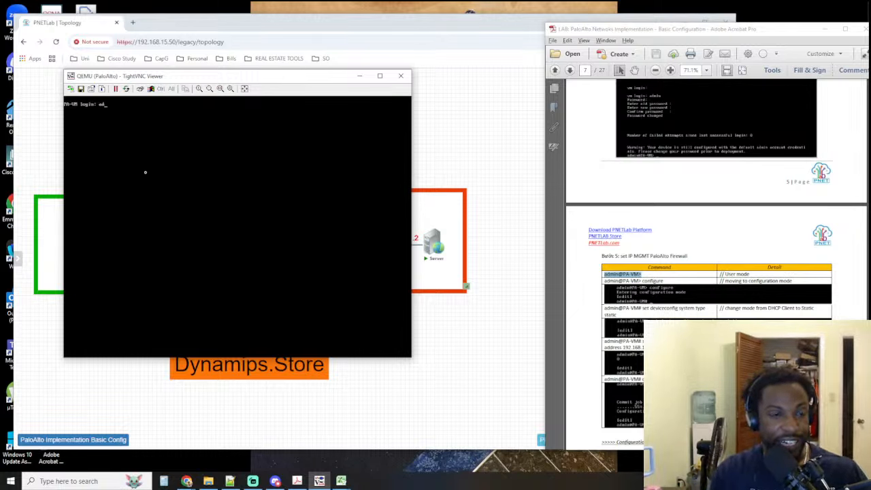
text(min)
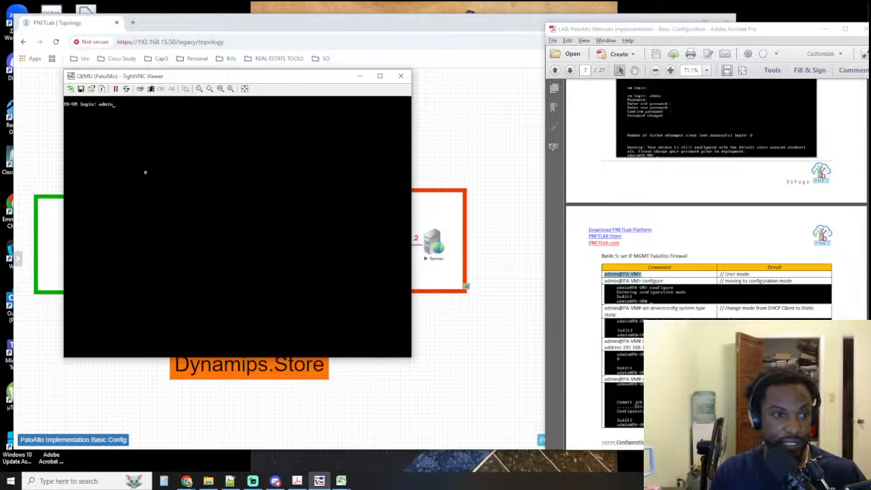
key(Return)
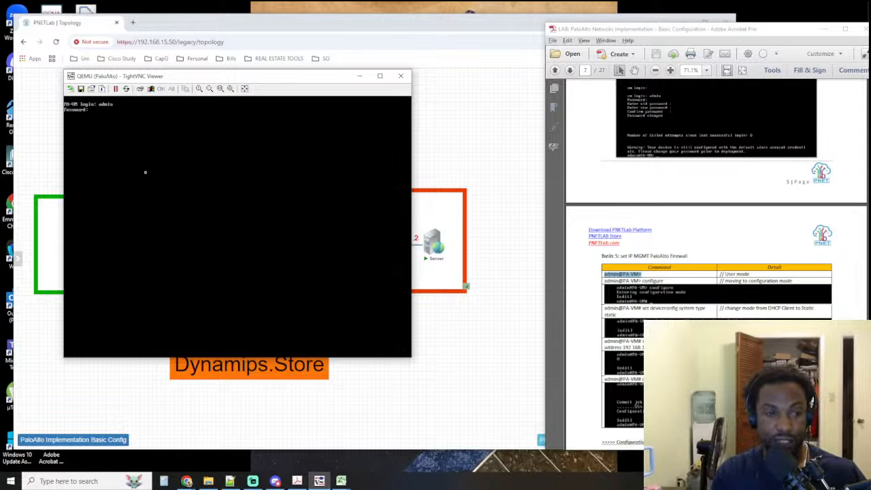
key(Return)
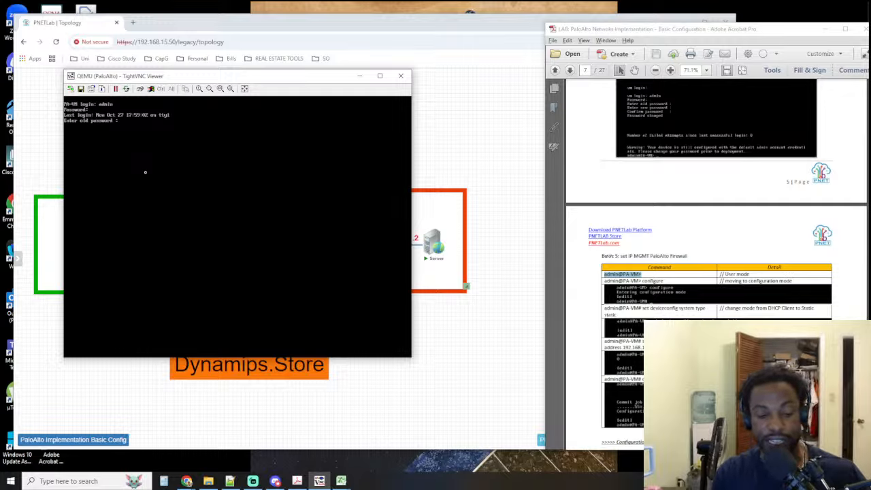
Enter the old admin password and try setting another new password with its confirmation
key(Return)
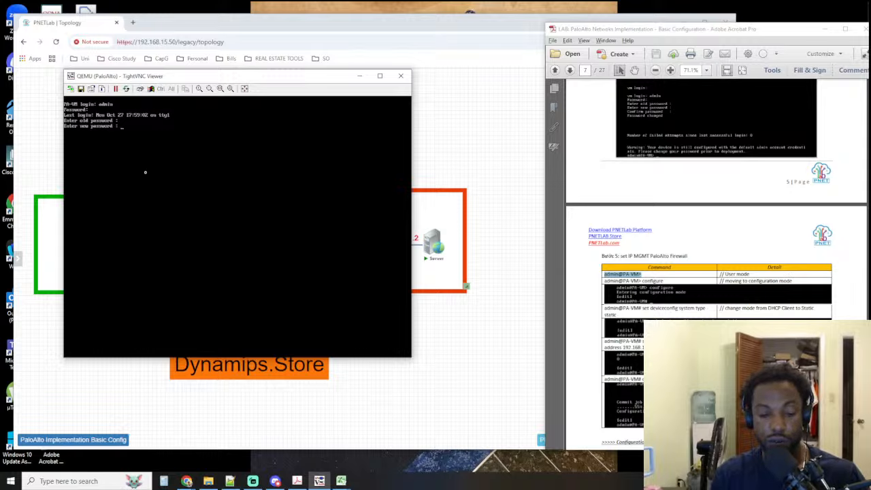
key(Return)
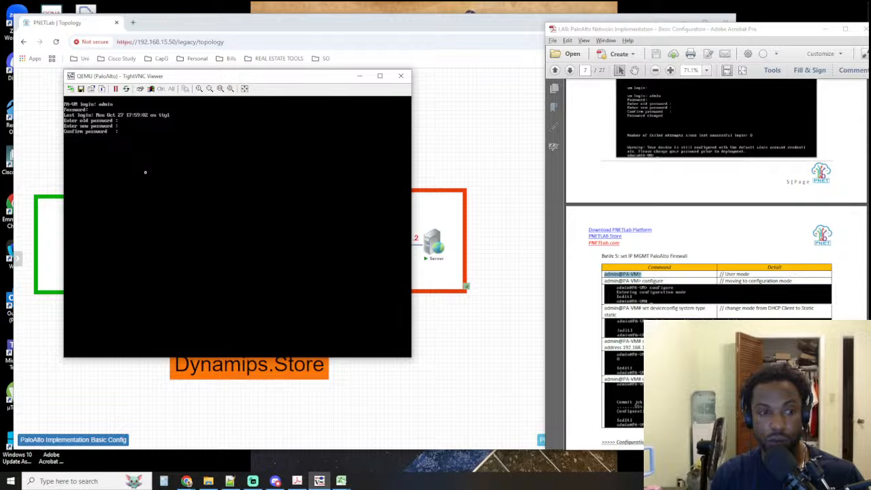
key(Return)
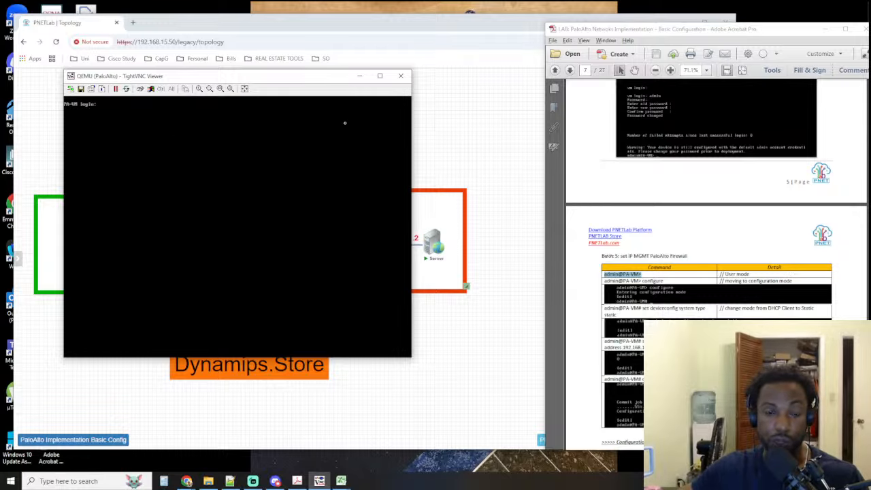
Reposition the console window, review the guide's login and management IP instructions, and highlight the admin@PA-VM> user-mode prompt
drag(243, 79, 286, 133)
click(715, 179)
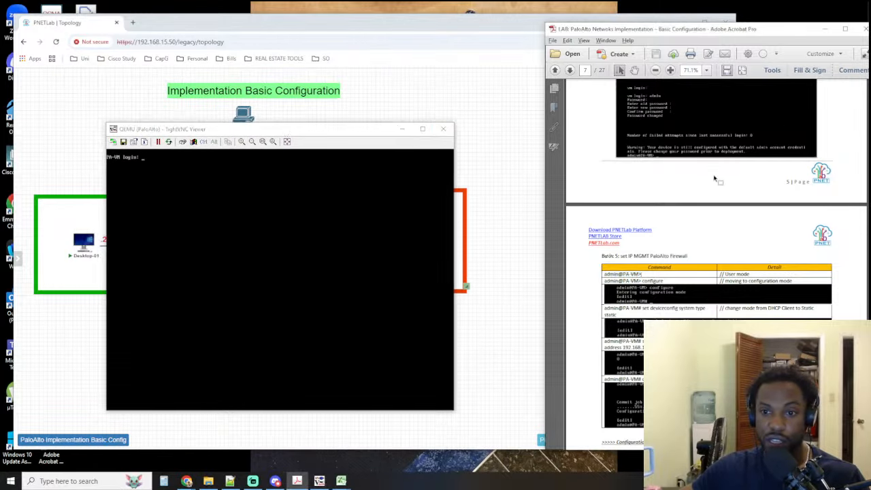
scroll(701, 193, down, 1)
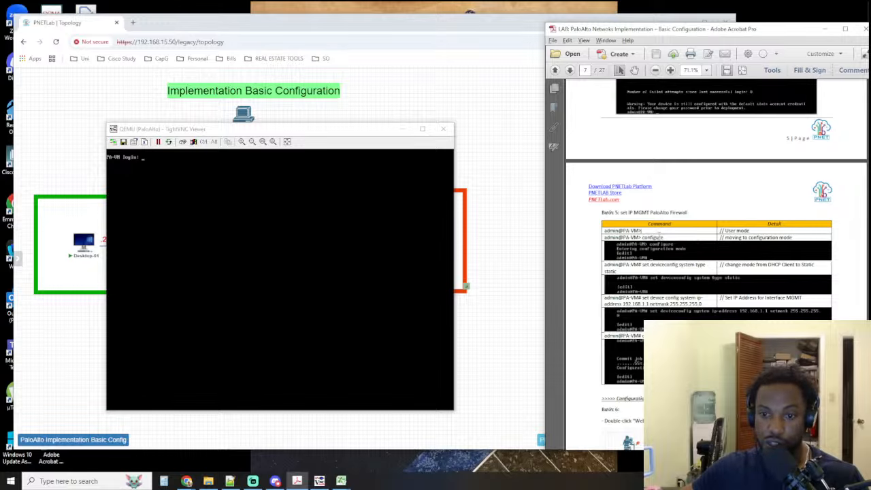
scroll(668, 230, up, 1)
scroll(667, 230, up, 1)
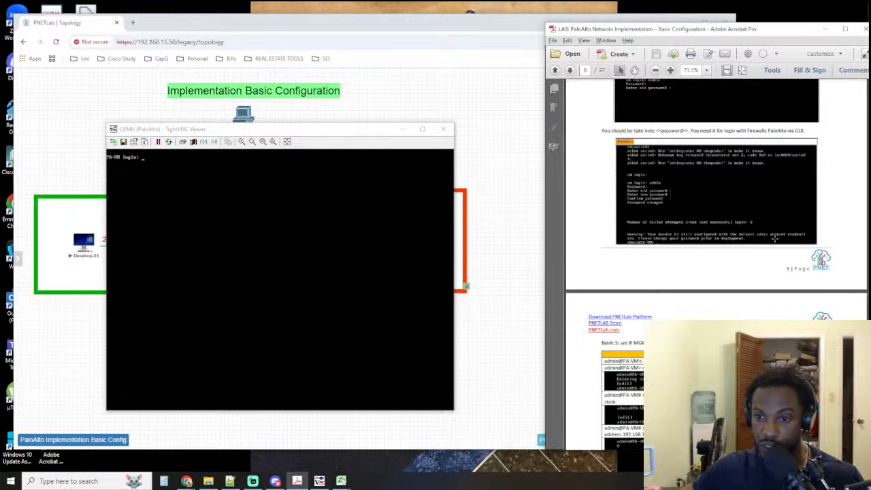
scroll(676, 241, down, 2)
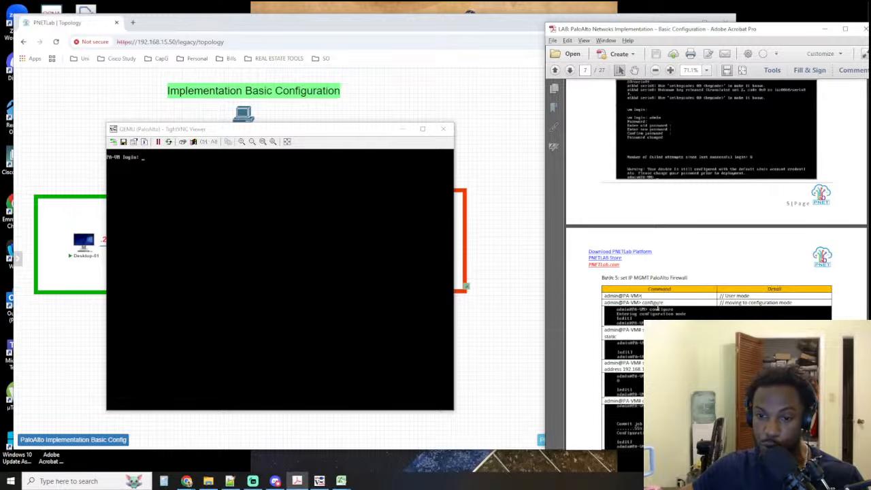
drag(644, 297, 599, 296)
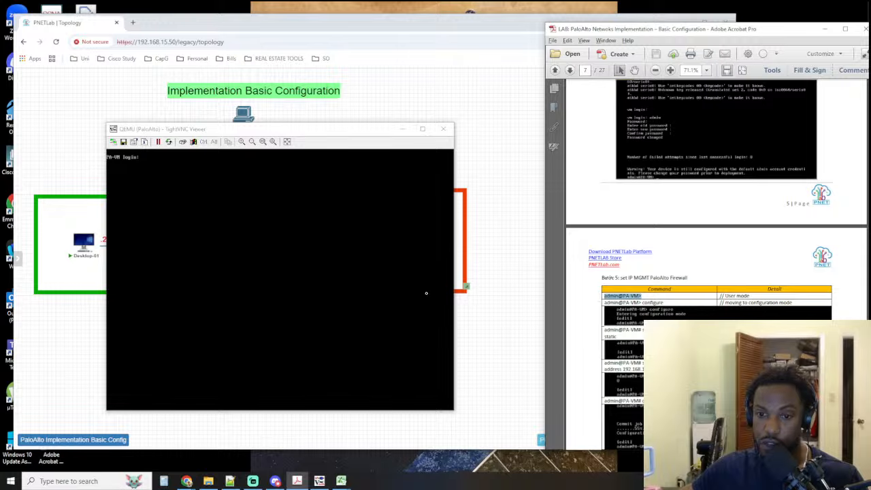
Try ? at the PA-VM login prompt, and log in as admin with the account password
click(308, 294)
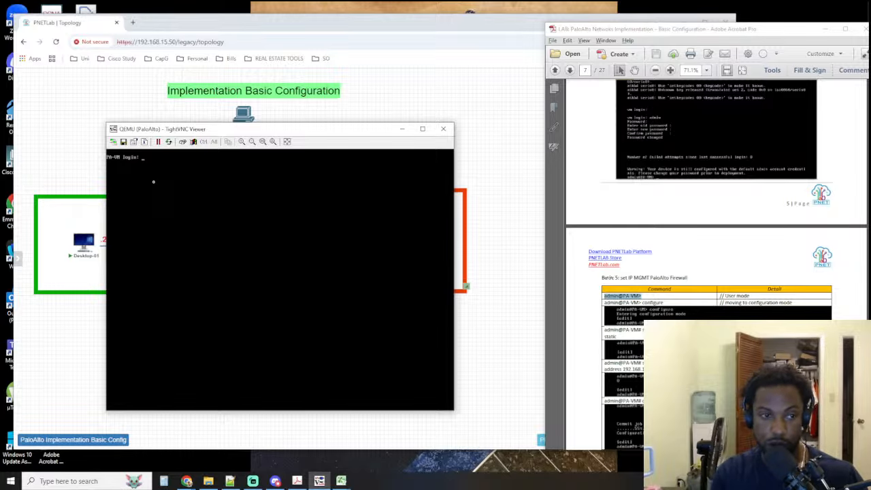
key(Return)
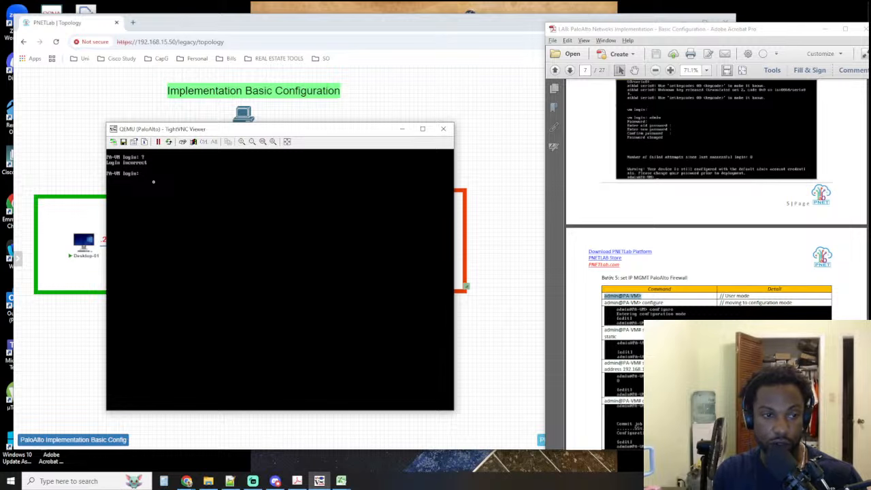
key(BackSpace)
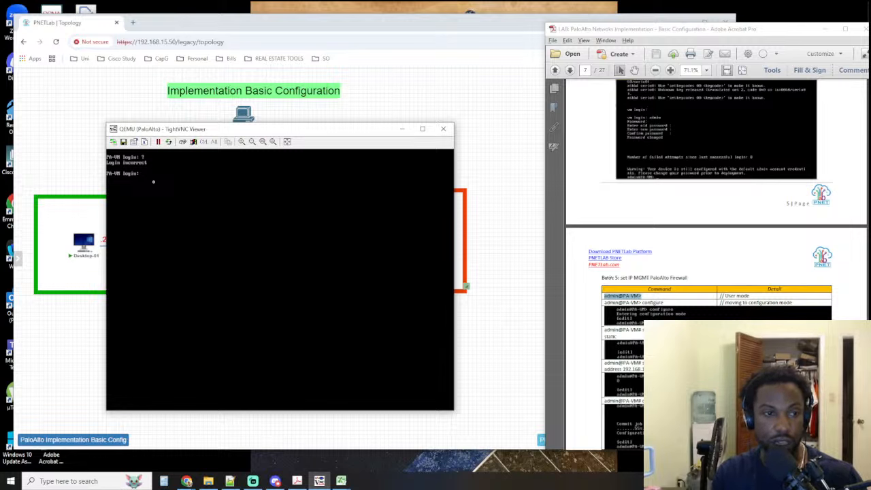
text(admin)
key(Return)
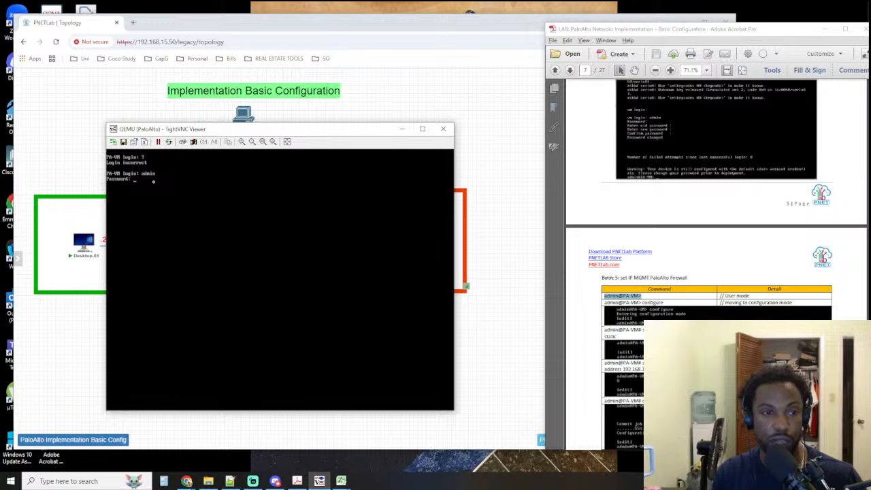
text(admin)
key(Return)
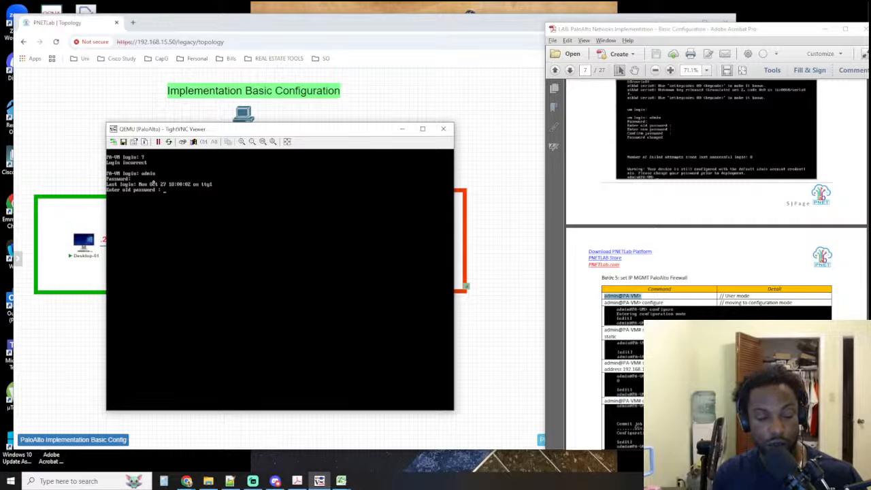
Try the admin password change again, entering the old password, a new password and its confirmation
key(Return)
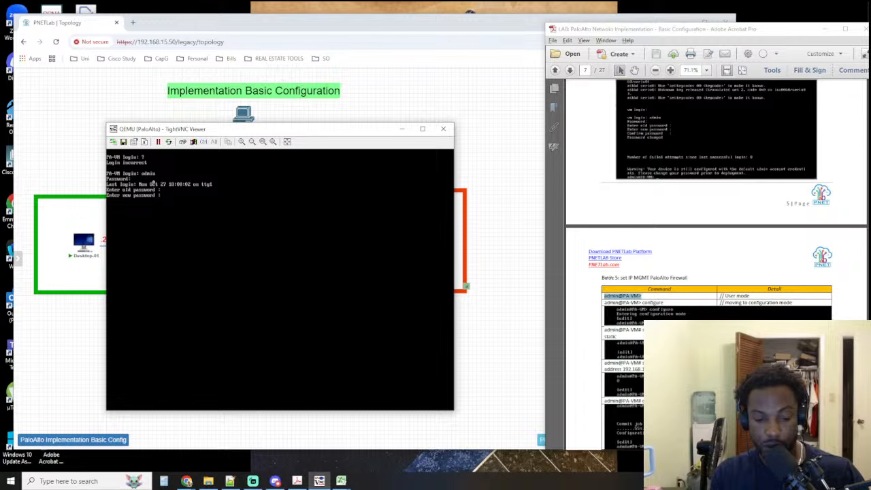
key(Return)
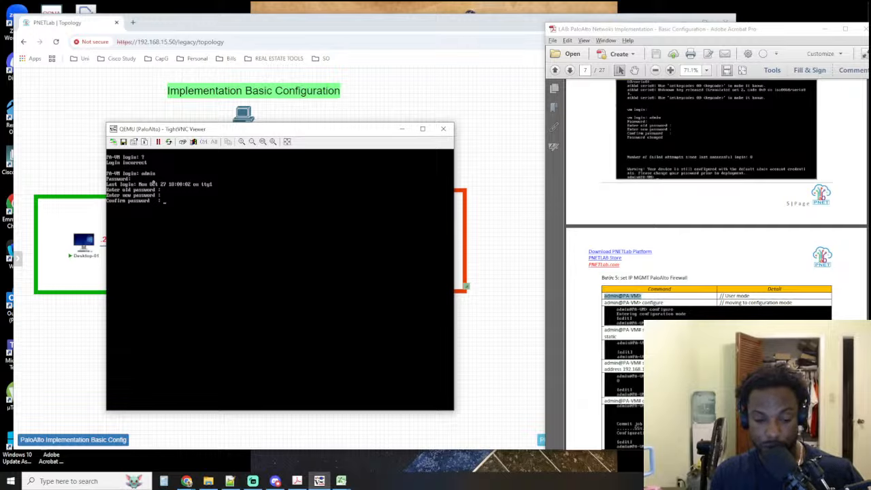
key(Return)
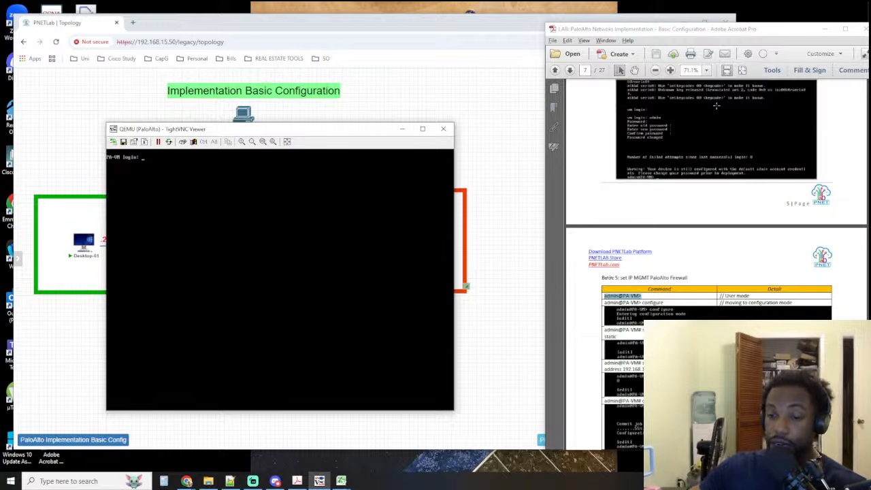
Check the guide's Step 4 CLI login instructions and enter the username admin at the PA-VM login prompt
scroll(696, 159, up, 10)
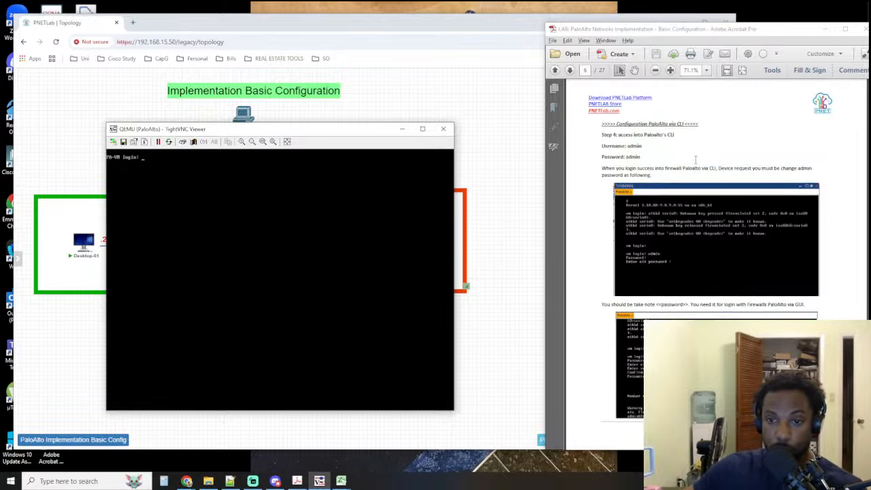
scroll(696, 160, up, 2)
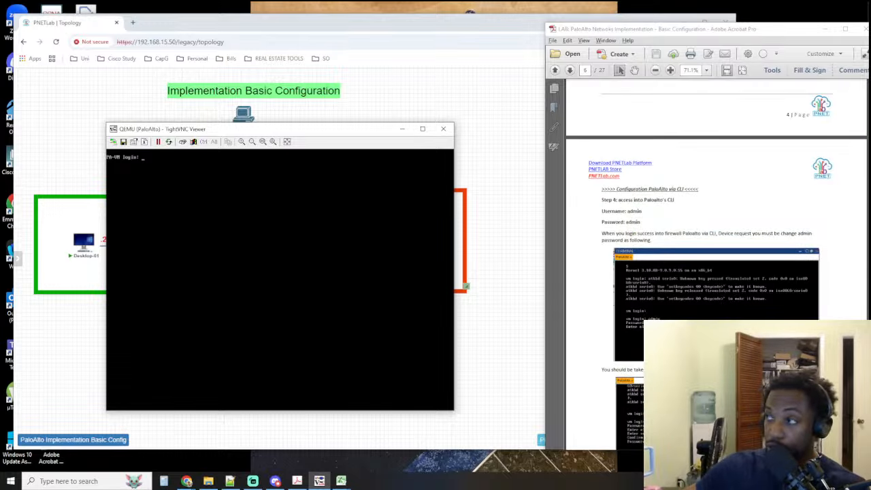
mouse_move(204, 130)
mouse_down()
mouse_move(253, 131)
mouse_move(199, 130)
mouse_move(214, 133)
mouse_up()
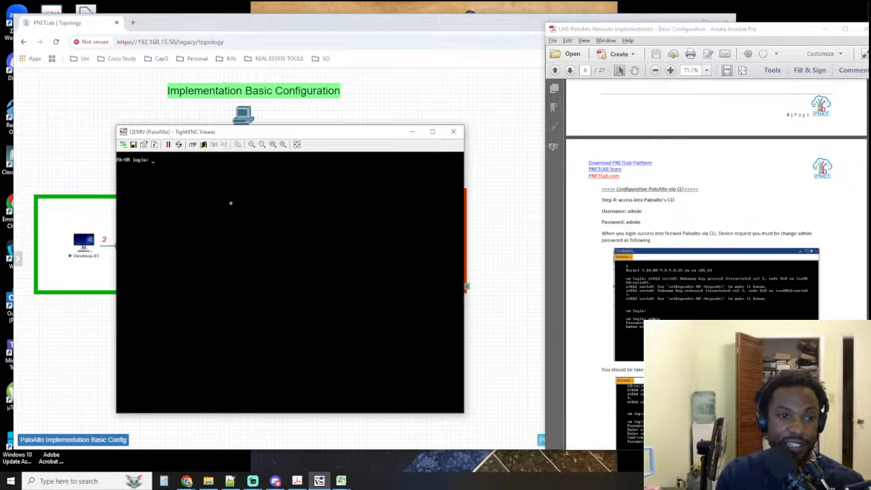
text(admin)
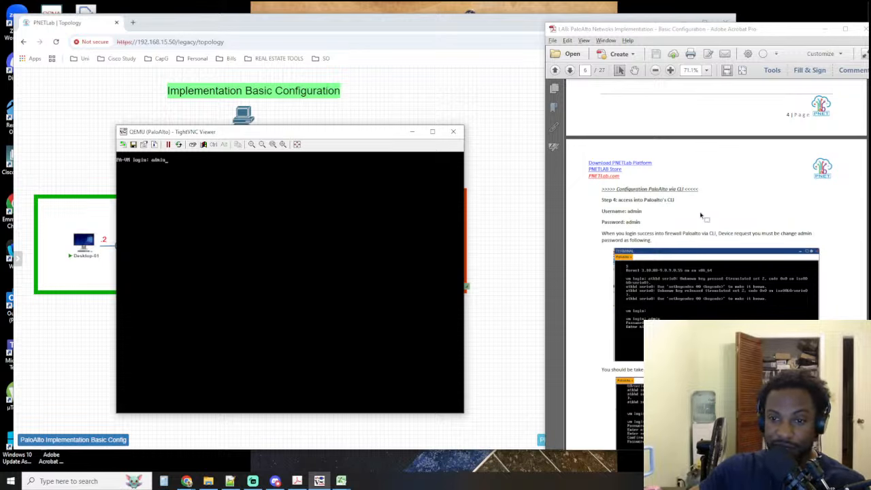
click(670, 200)
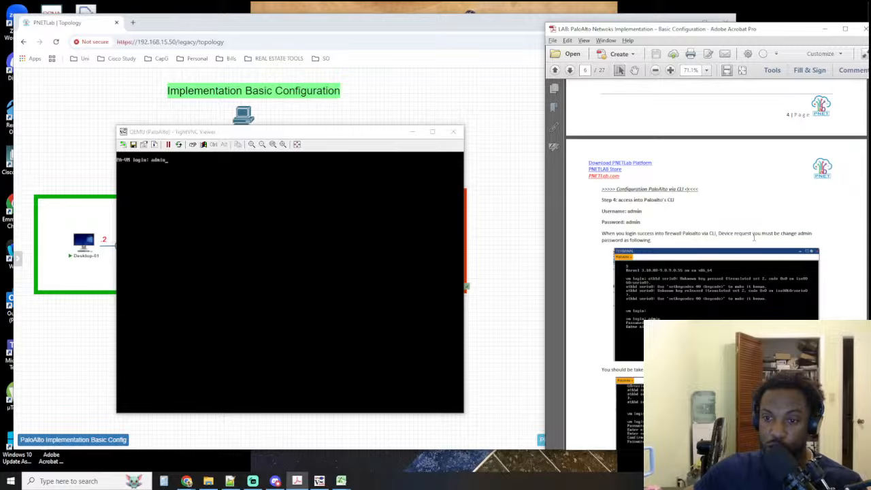
scroll(708, 225, down, 10)
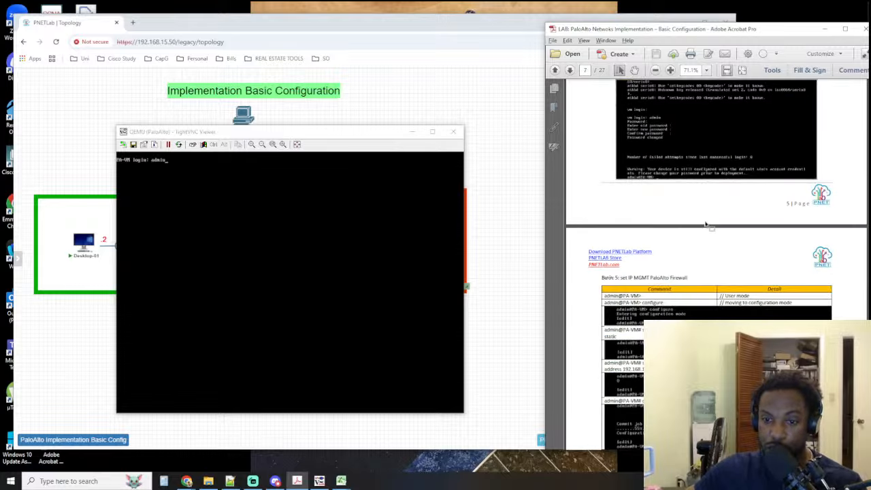
scroll(706, 221, down, 2)
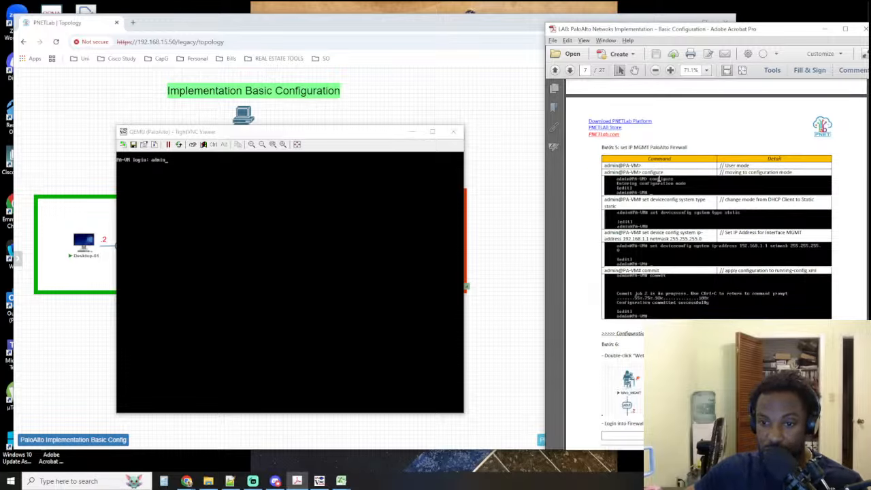
scroll(659, 177, down, 1)
scroll(659, 177, down, 4)
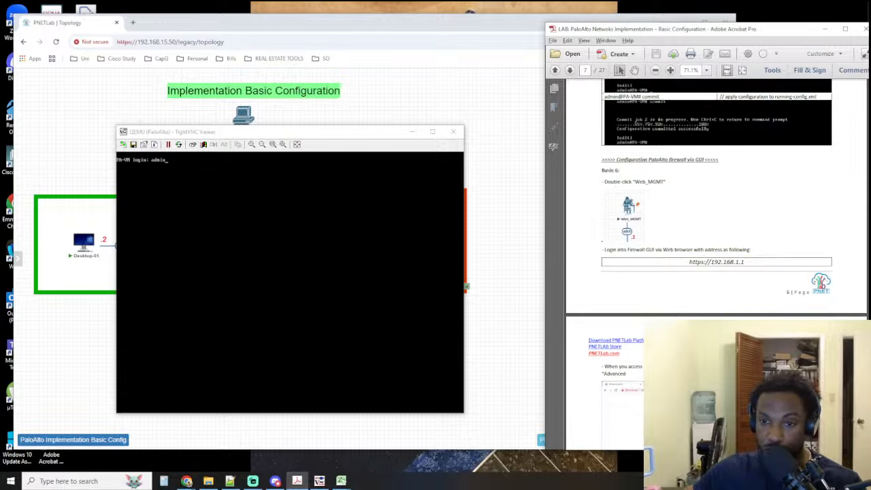
scroll(631, 202, down, 2)
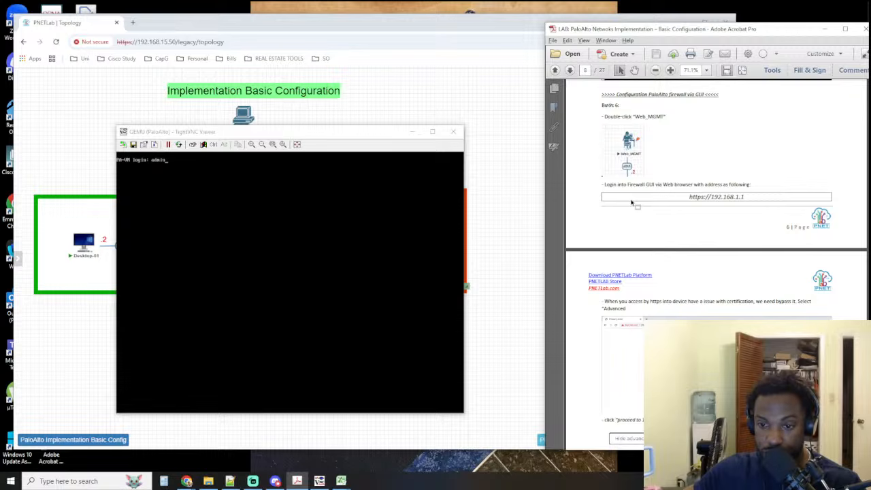
Move the console window aside to examine the PaloAlto node's management link to Web_MGMT, and check the guide's certificate bypass section
drag(307, 137, 504, 144)
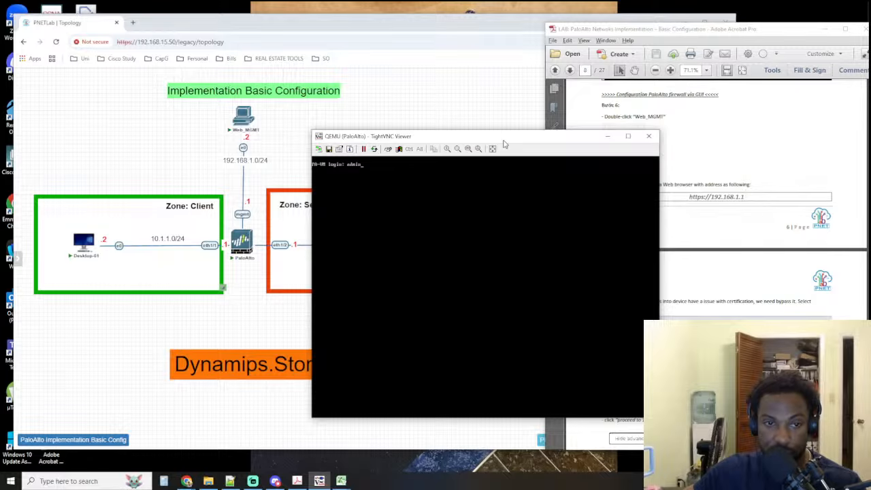
mouse_move(505, 144)
mouse_down()
mouse_move(290, 146)
mouse_move(502, 154)
mouse_up()
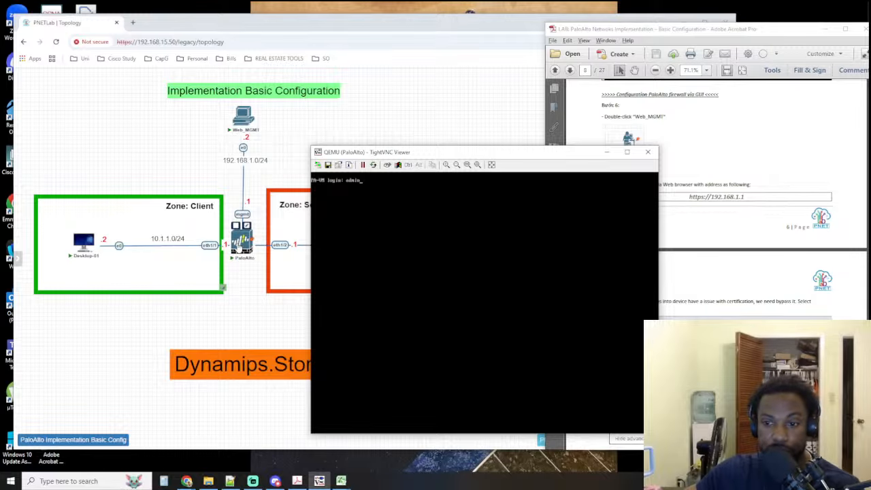
mouse_move(469, 155)
mouse_down()
mouse_move(380, 135)
mouse_move(338, 145)
mouse_move(340, 158)
mouse_move(468, 150)
mouse_up()
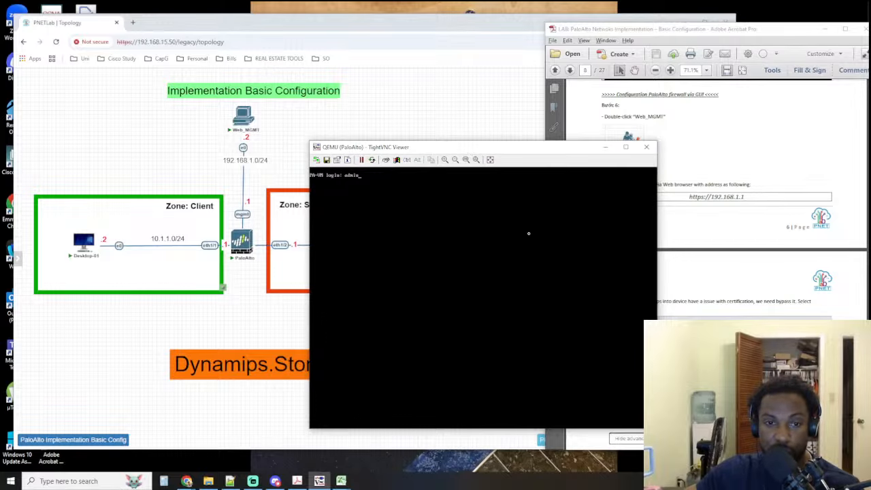
drag(480, 151, 304, 163)
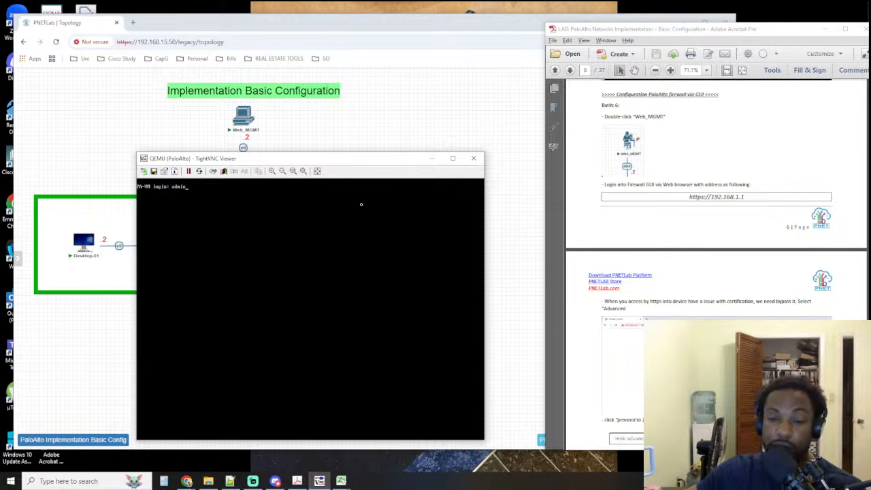
scroll(708, 242, down, 2)
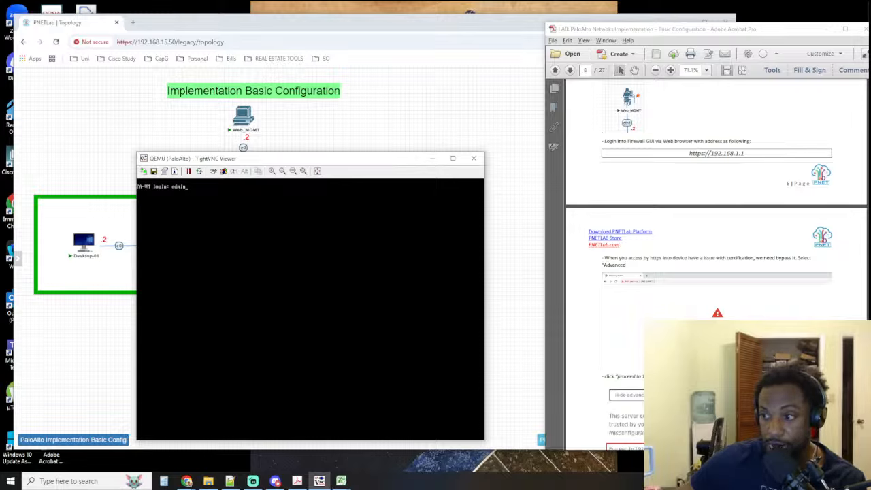
key(super+e)
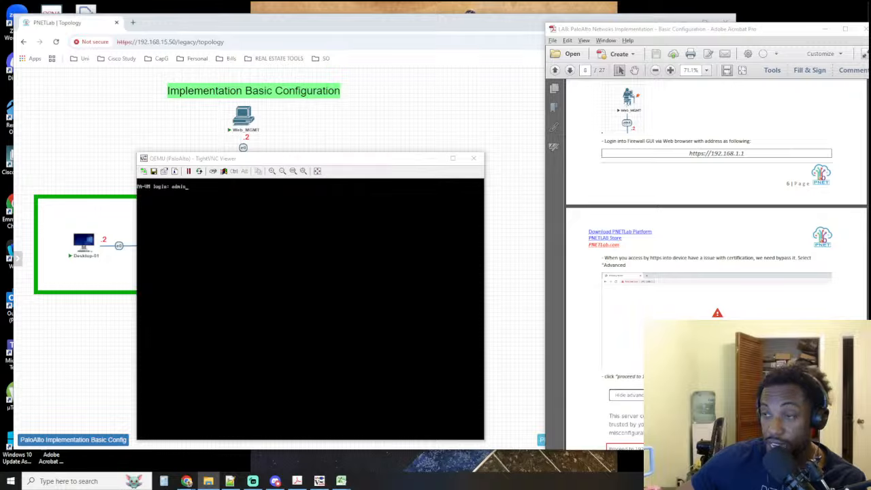
click(133, 23)
drag(139, 26, 870, 106)
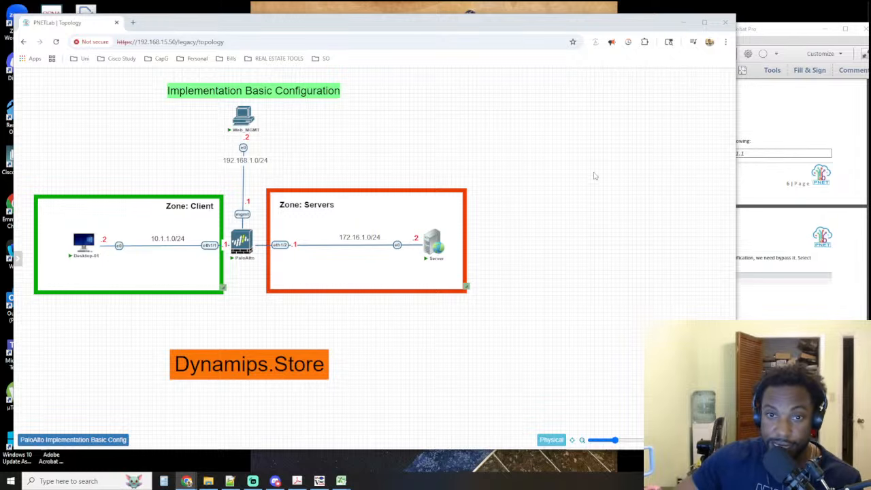
click(319, 481)
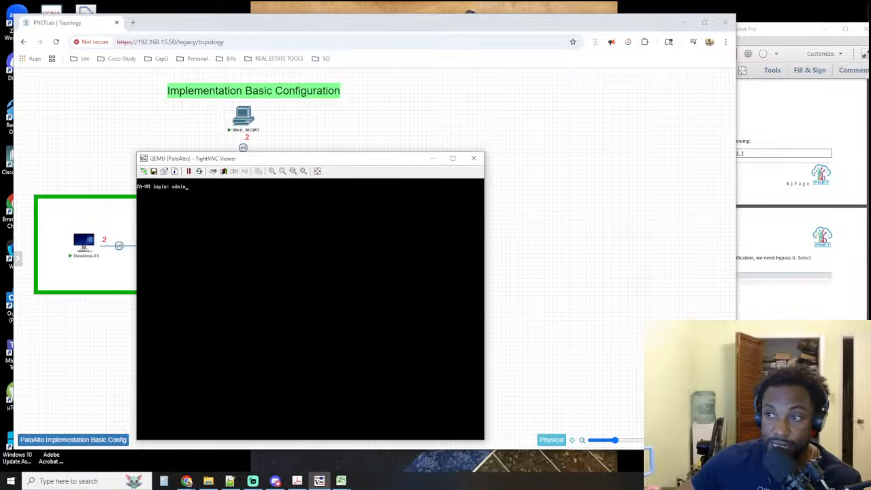
key(alt+Tab)
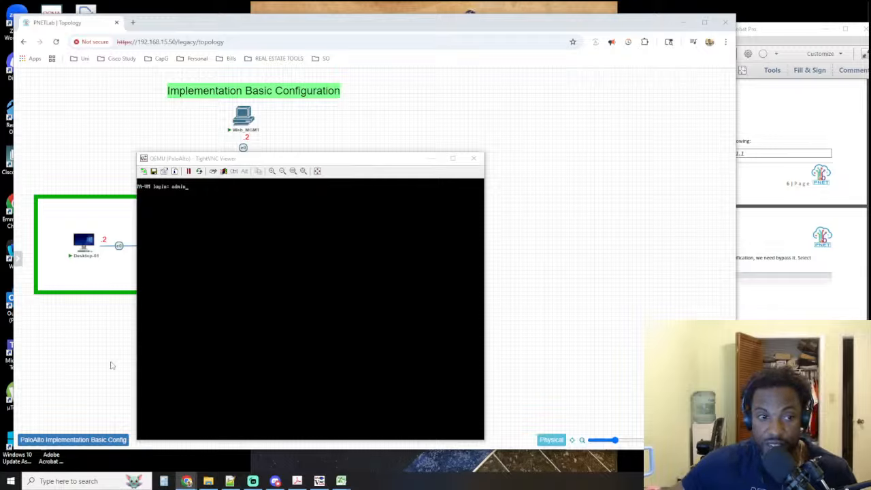
click(190, 254)
key(BackSpace)
key(BackSpace)
key(BackSpace)
key(BackSpace)
key(BackSpace)
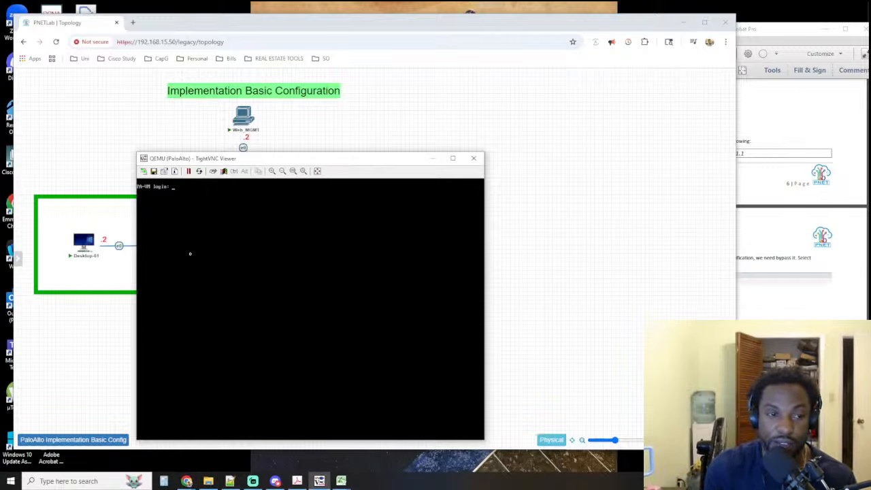
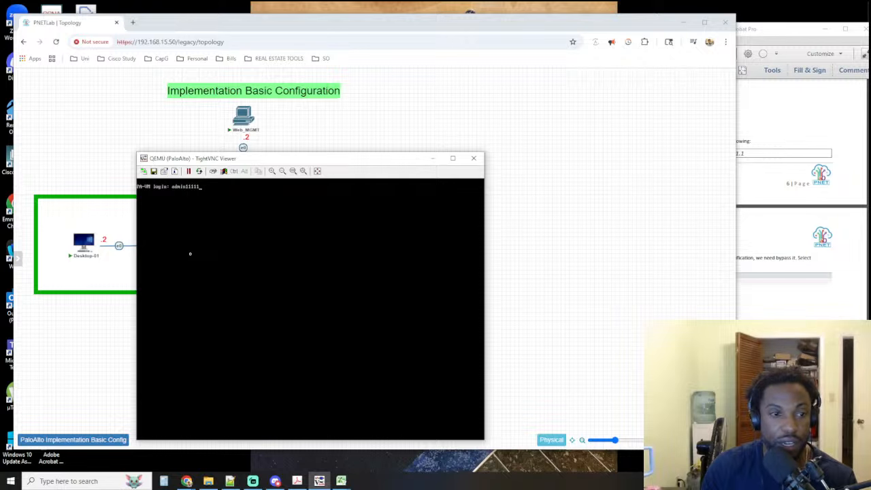
key(BackSpace)
key(BackSpace)
key(BackSpace)
key(BackSpace)
key(BackSpace)
key(BackSpace)
key(BackSpace)
key(BackSpace)
key(BackSpace)
key(BackSpace)
key(BackSpace)
key(BackSpace)
key(BackSpace)
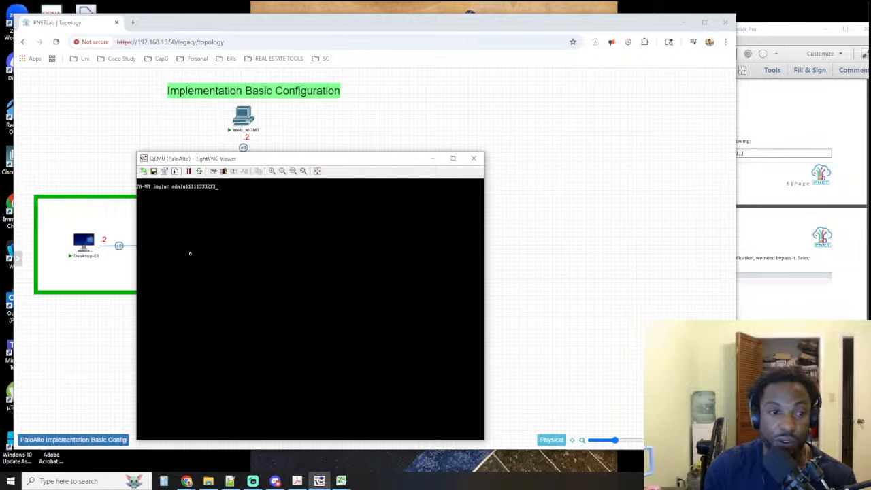
key(BackSpace)
key(BackSpace)
key(BackSpace)
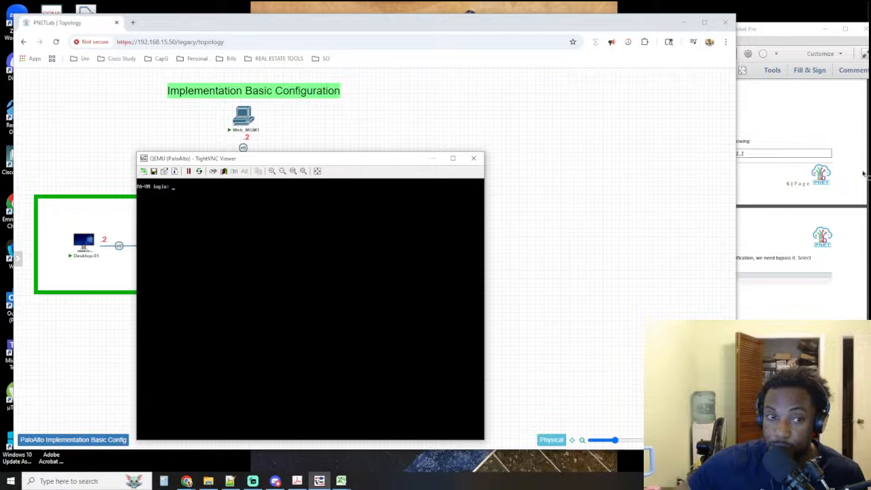
Stop the PaloAlto node in the topology, dismiss its disconnected console session, and start the node again
click(524, 113)
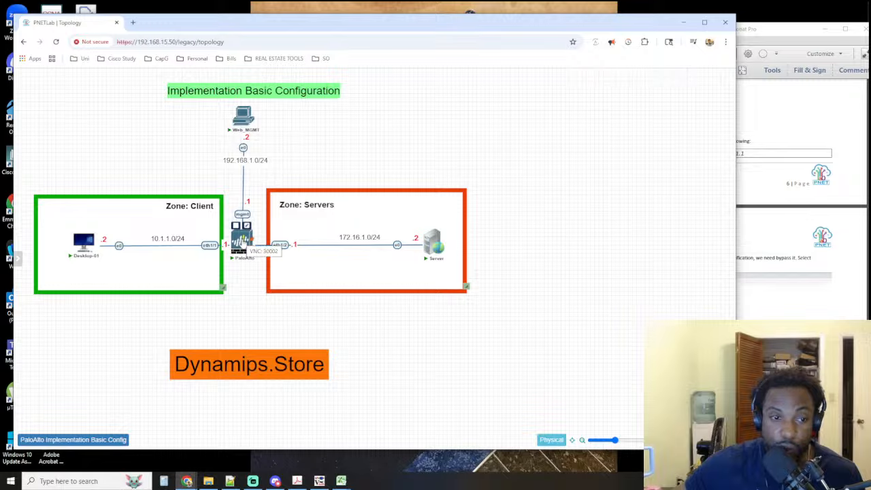
right_click(243, 242)
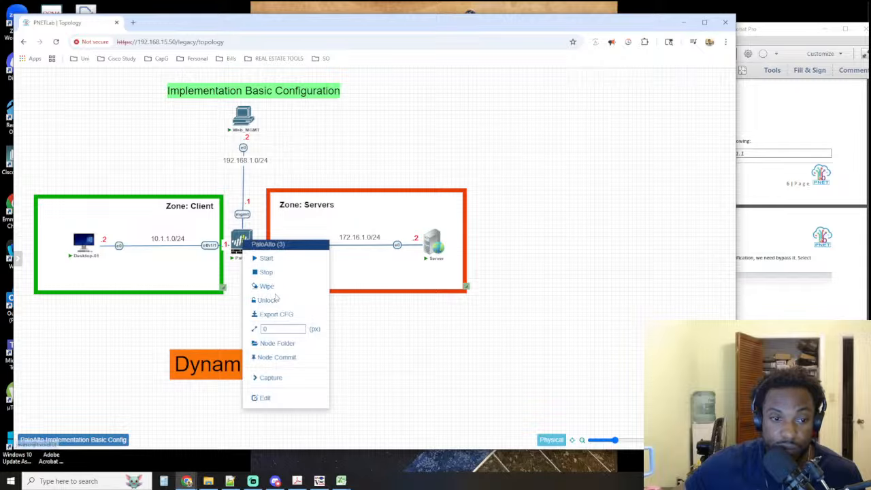
click(266, 273)
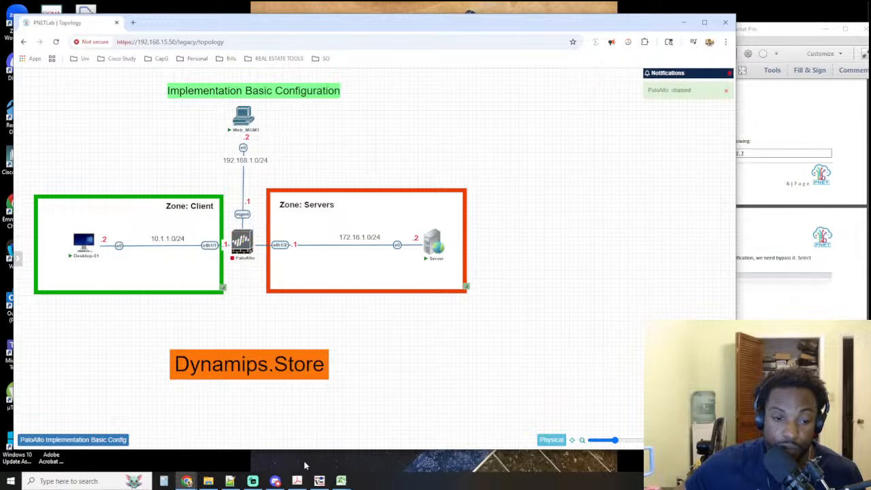
click(320, 482)
click(467, 266)
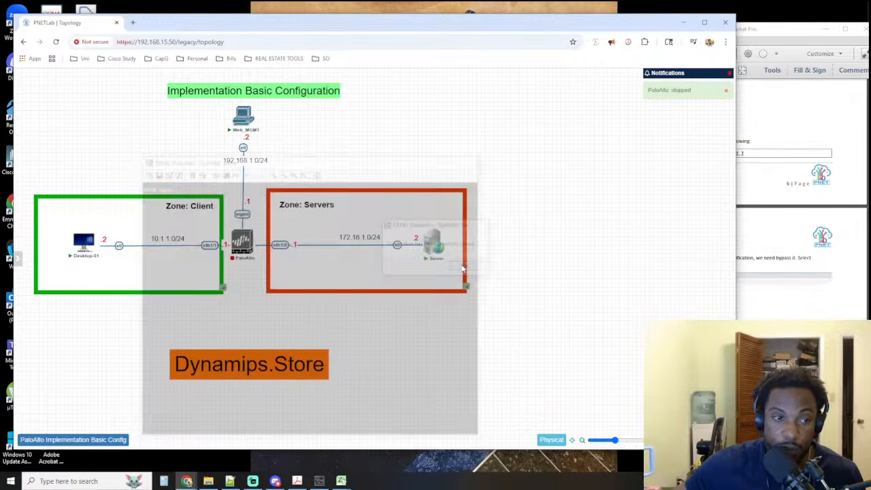
click(235, 226)
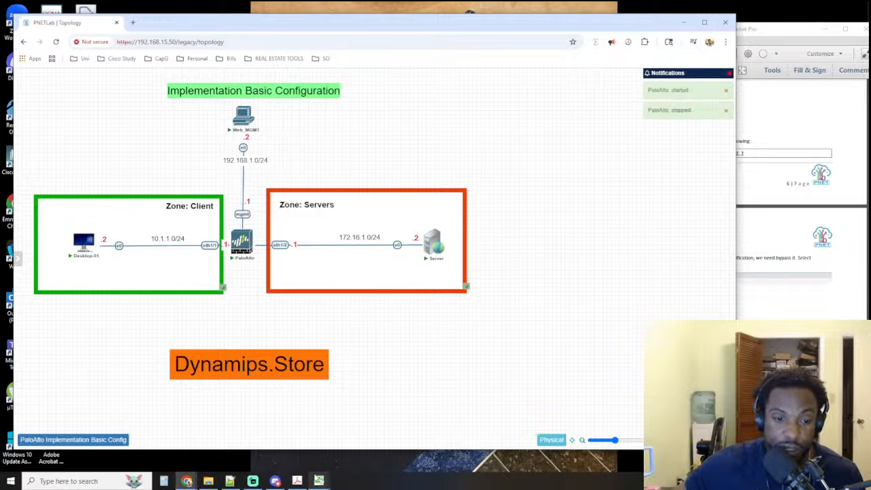
Open the restarted PaloAlto node's console in TightVNC Viewer
mouse_move(274, 482)
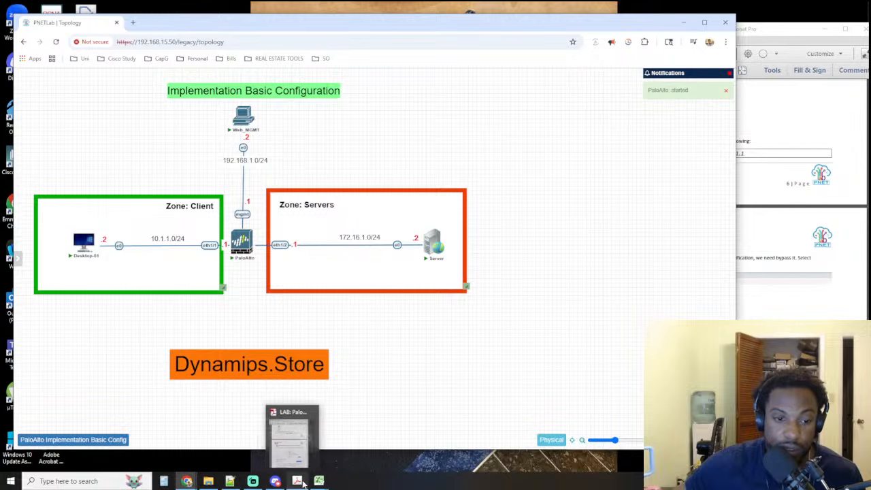
click(70, 482)
text(y)
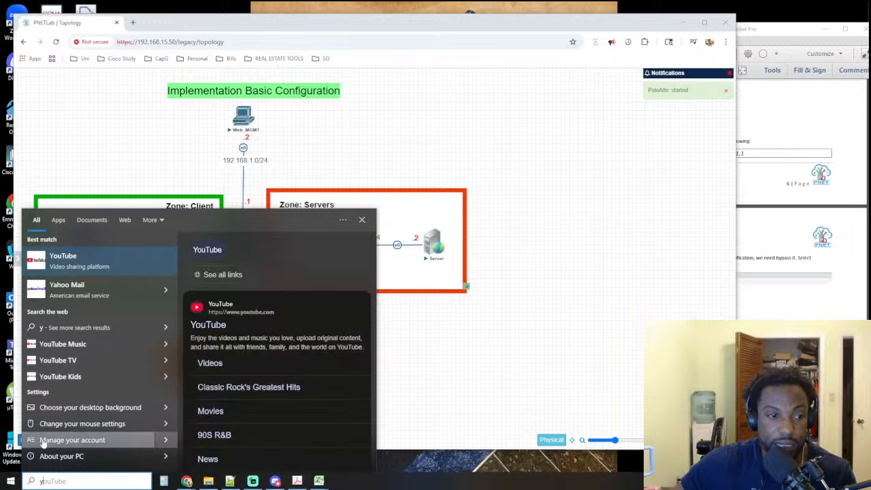
key(BackSpace)
text(t)
key(Return)
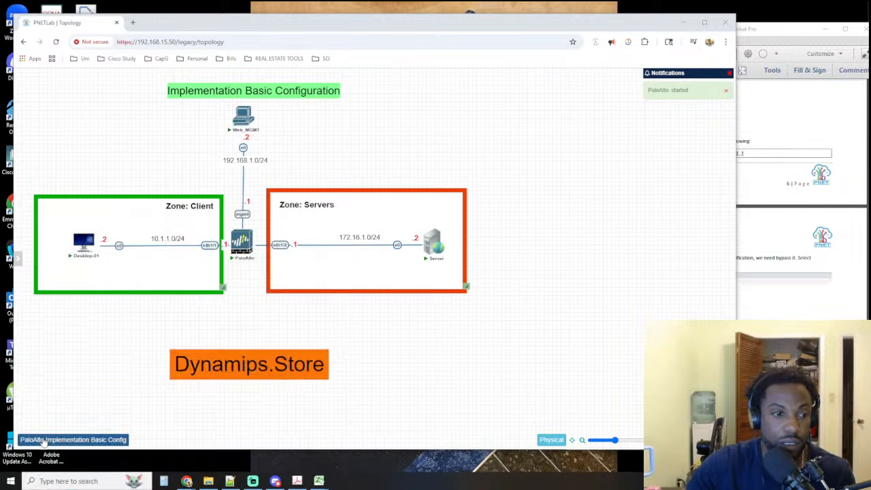
key(Return)
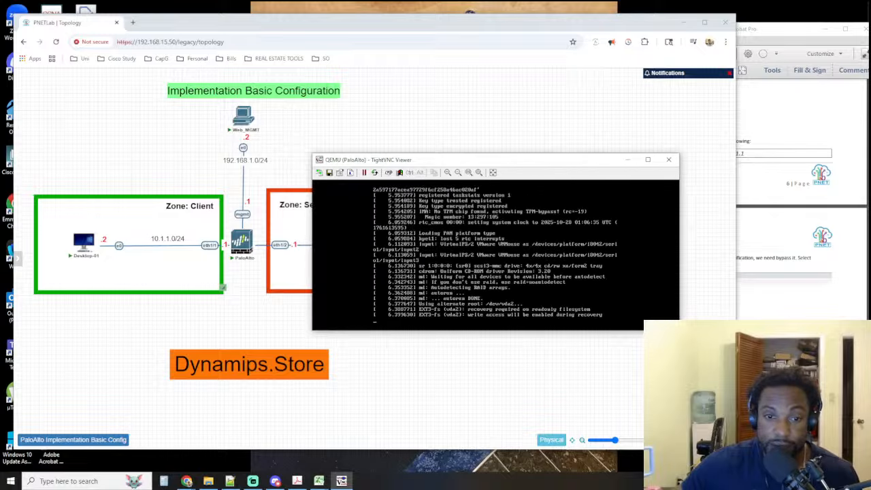
Move and enlarge the PaloAlto console window so the firewall's boot output fits in view
drag(469, 161, 242, 162)
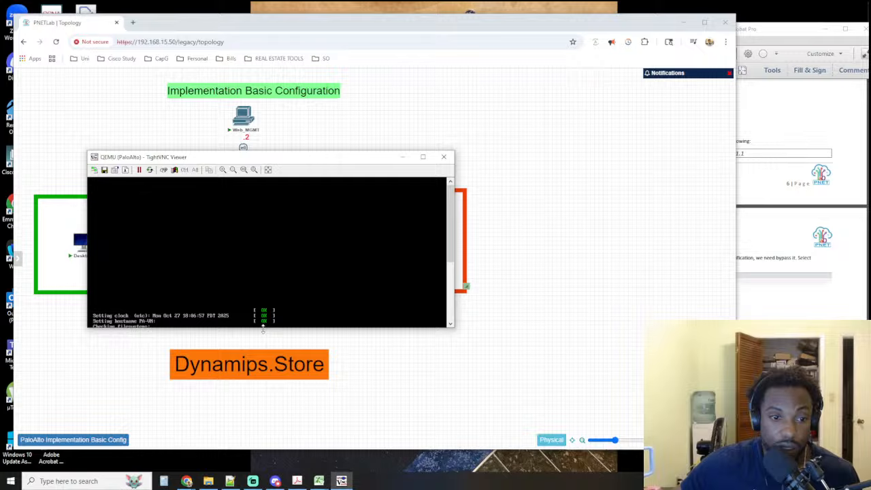
drag(263, 327, 263, 364)
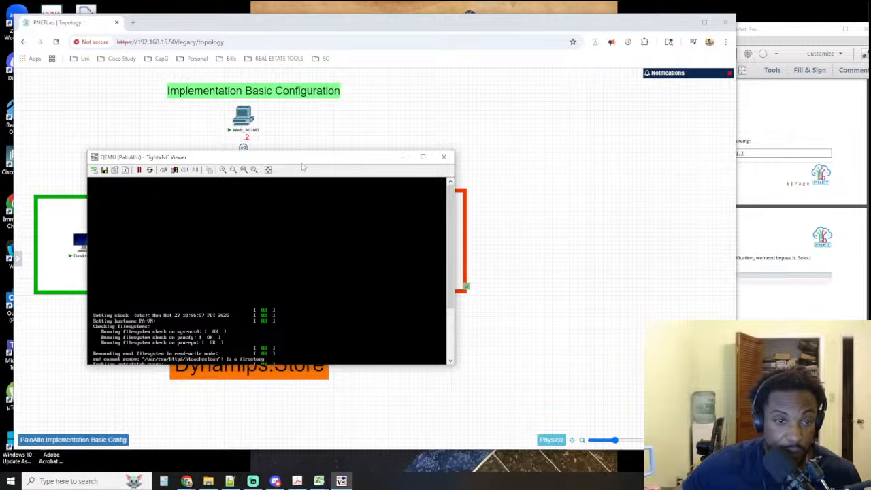
drag(304, 160, 306, 69)
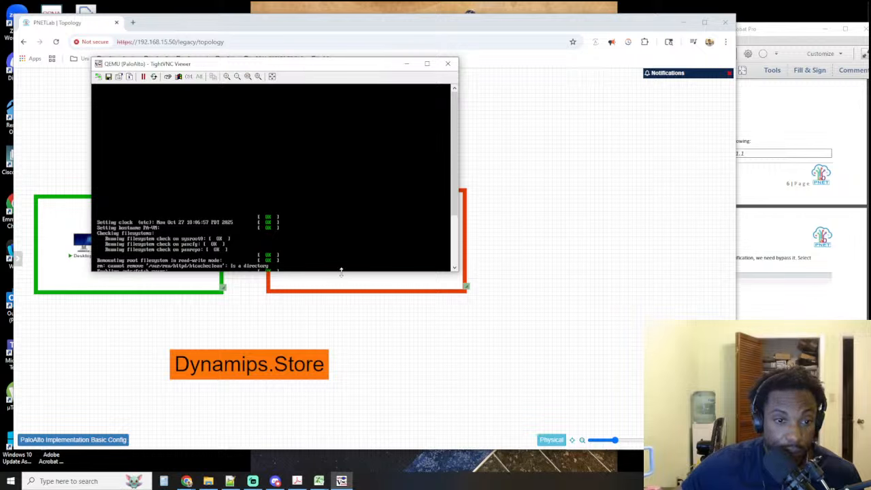
drag(341, 271, 345, 368)
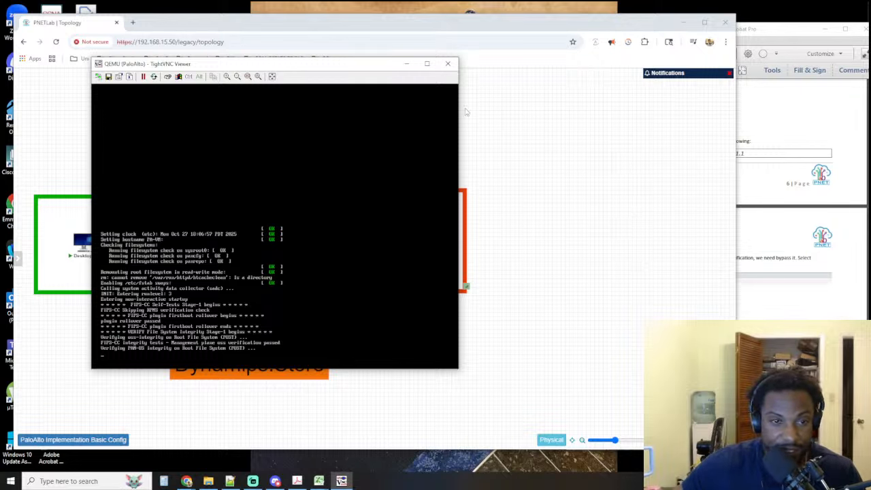
drag(356, 68, 313, 67)
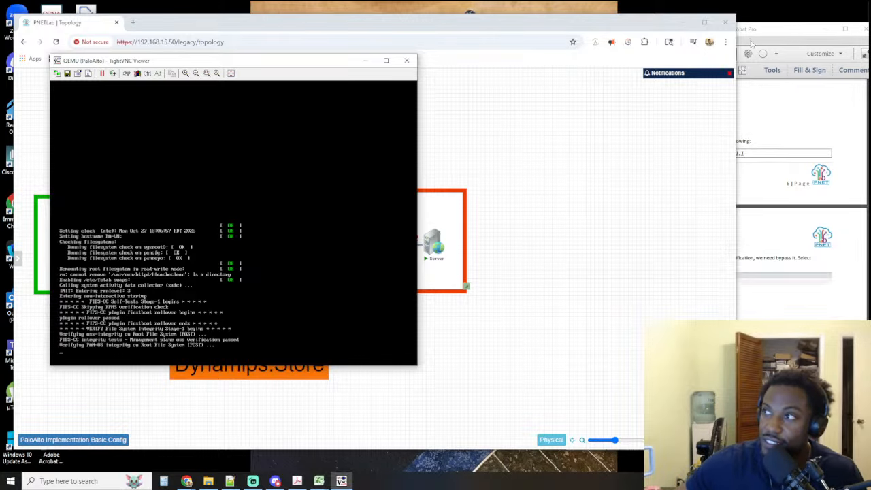
click(870, 27)
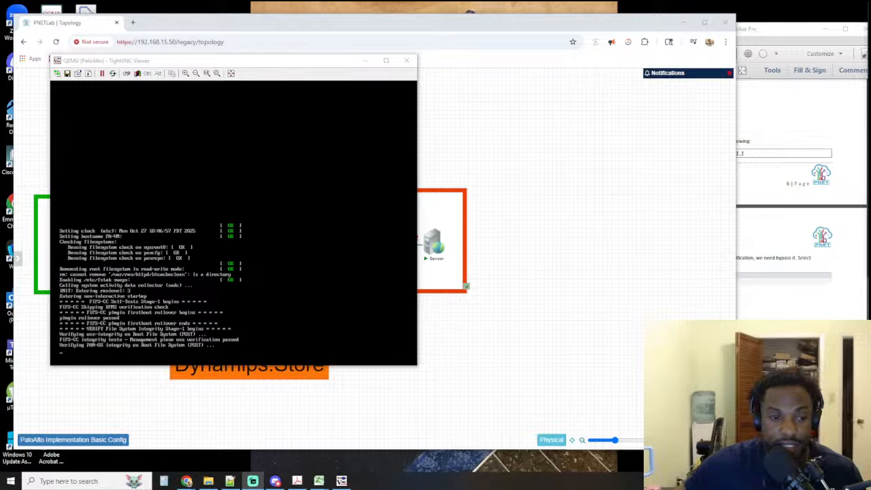
click(185, 252)
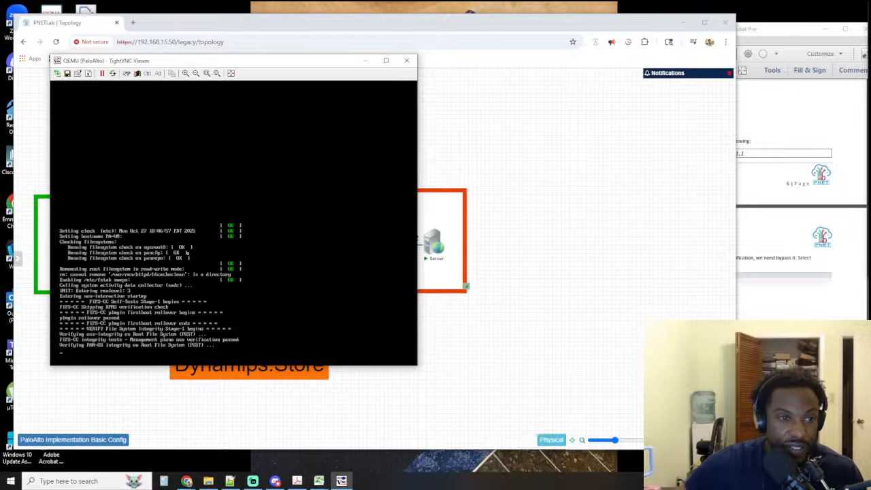
drag(212, 65, 204, 44)
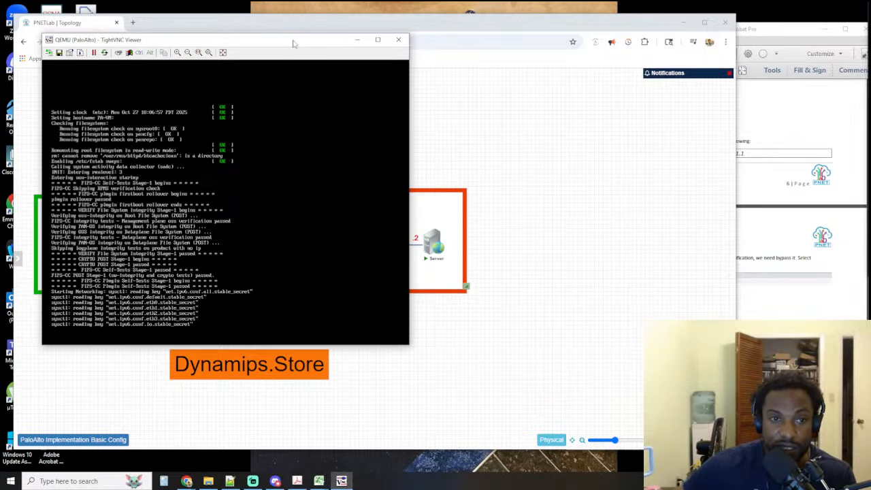
drag(295, 42, 316, 20)
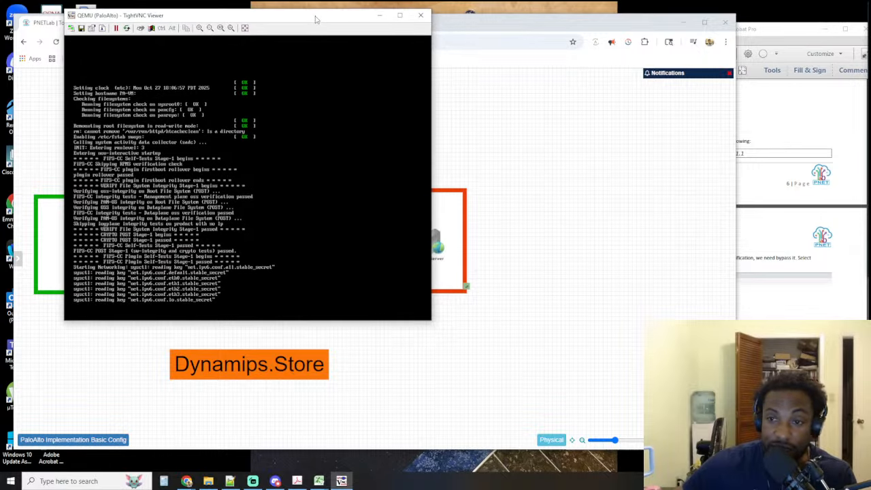
Bring up the PaloAlto lab guide and arrange it beside the console window
click(784, 143)
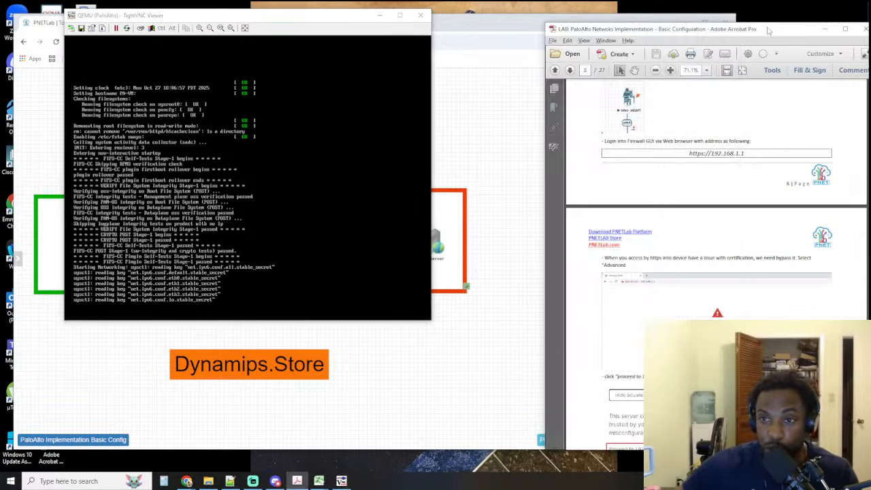
drag(769, 30, 710, 25)
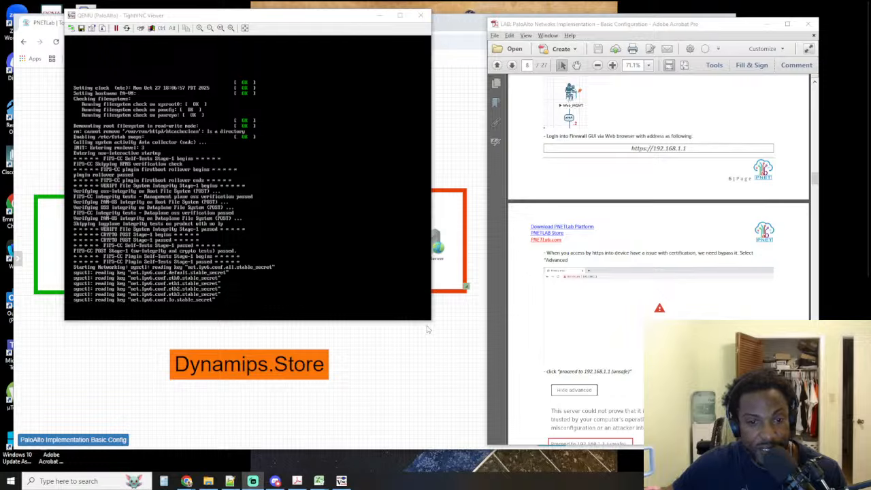
click(342, 18)
drag(342, 18, 326, 23)
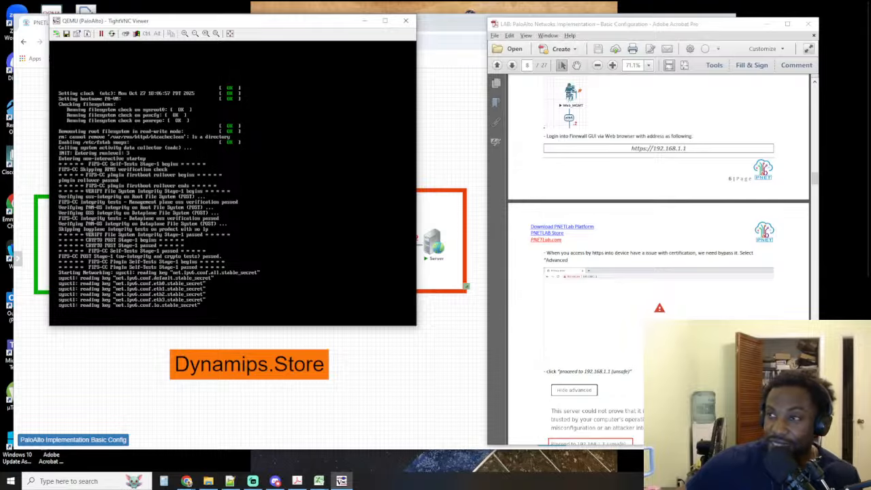
Check the PaloAlto node's image, CPU, RAM and console settings in the topology, then close them without changes
click(186, 481)
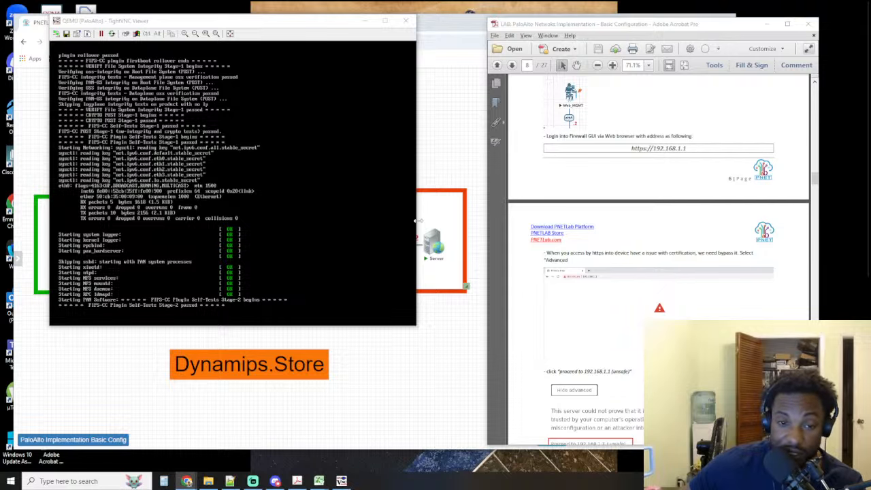
click(467, 393)
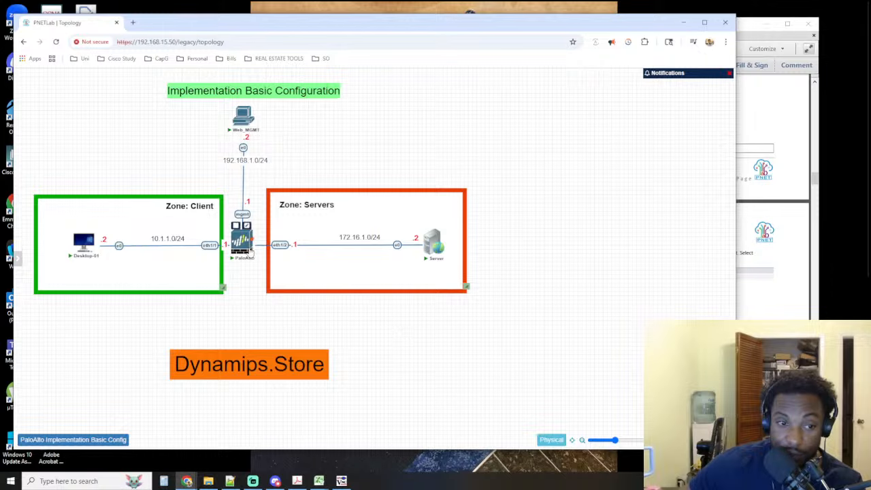
click(247, 226)
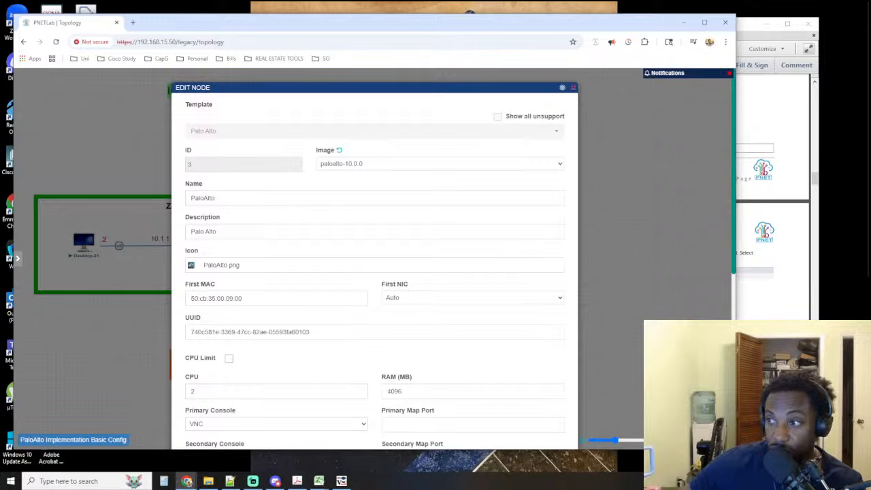
click(573, 89)
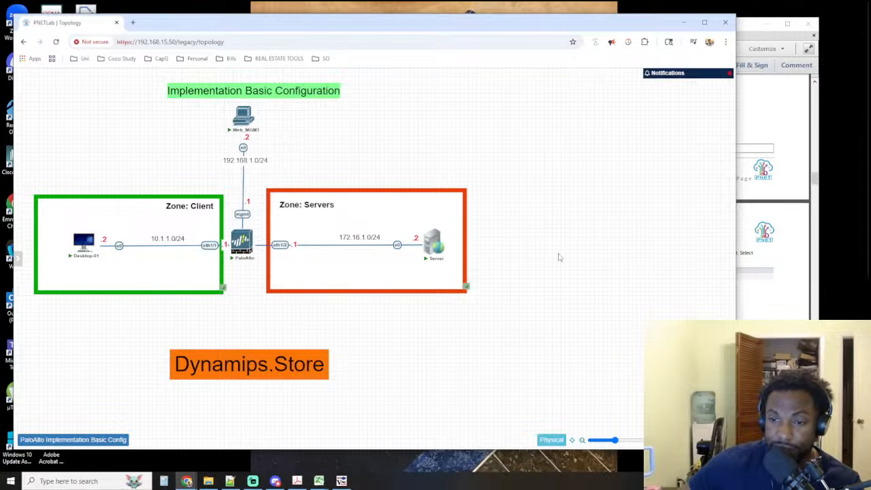
Bring the PaloAlto console window back in front of the topology and reposition it
click(341, 481)
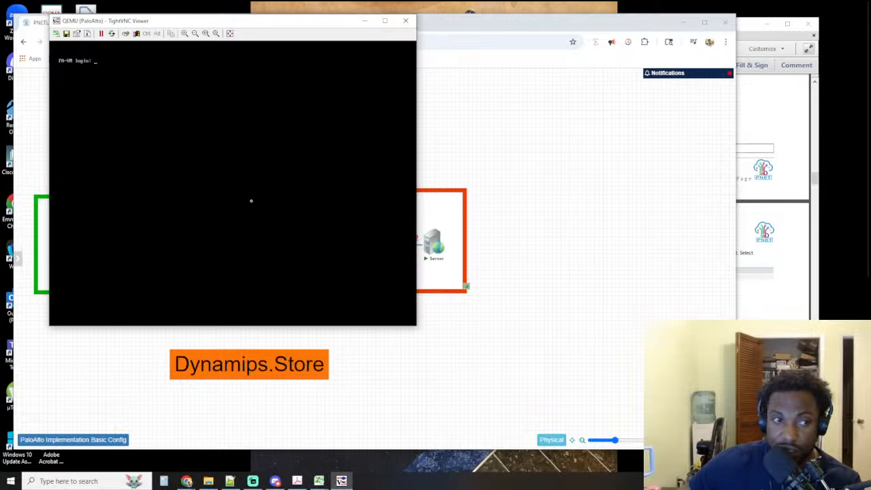
drag(146, 15, 189, 14)
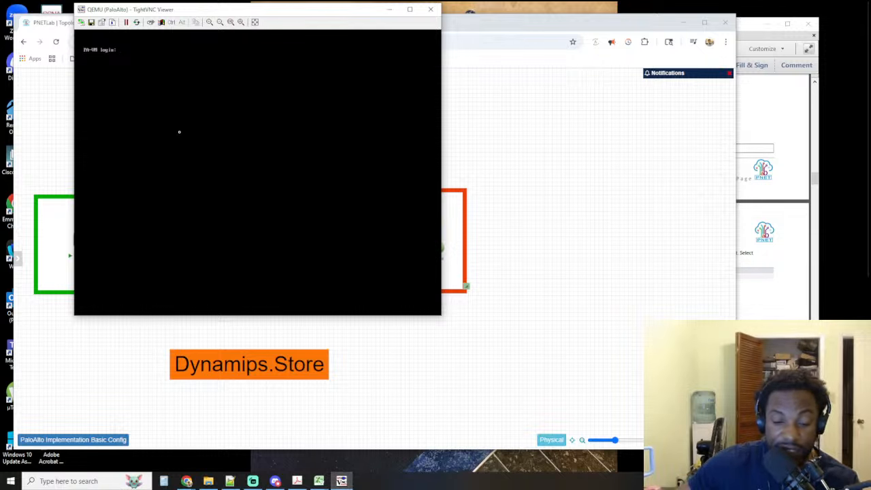
Try to log in to the PA-VM console as admin with the account password, making two attempts
text(admin)
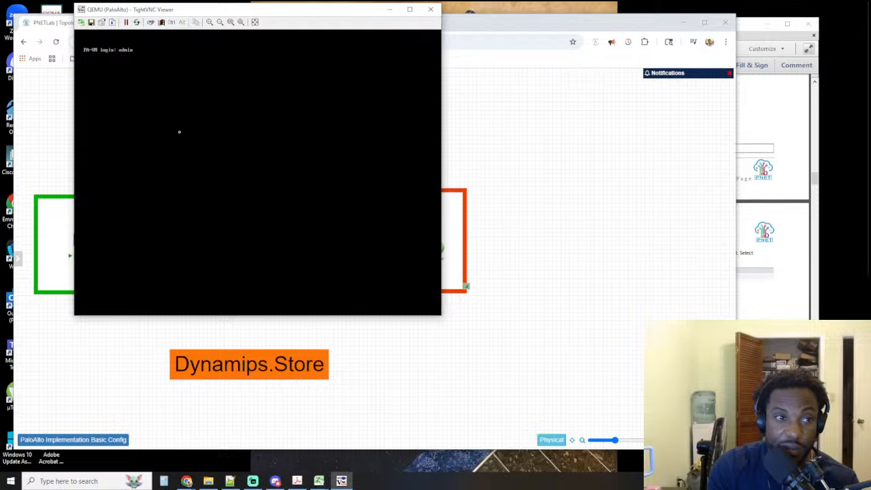
key(Return)
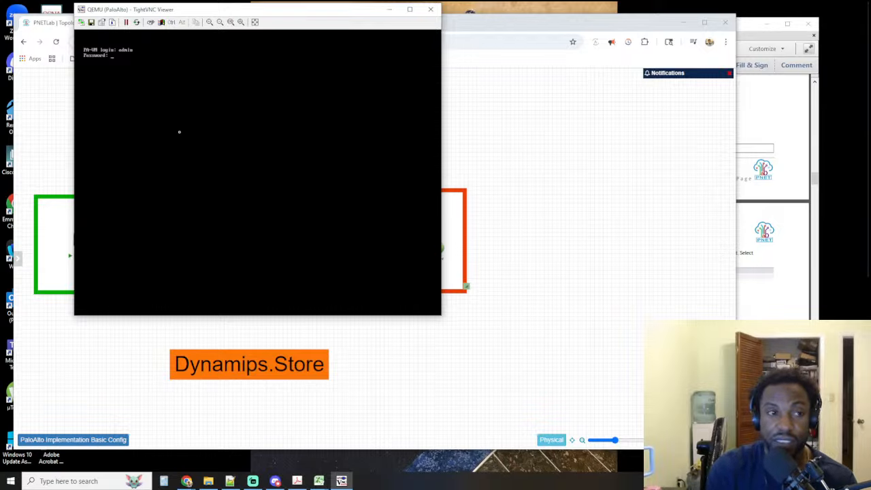
key(Return)
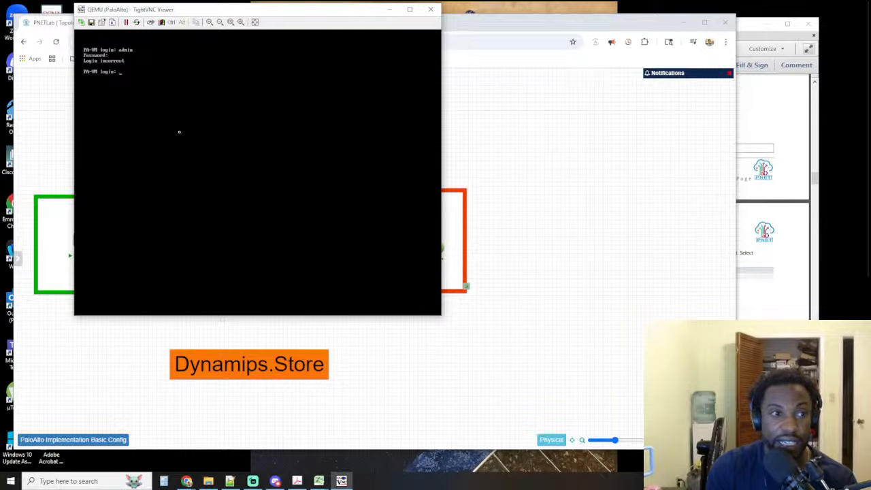
text(admin)
key(Return)
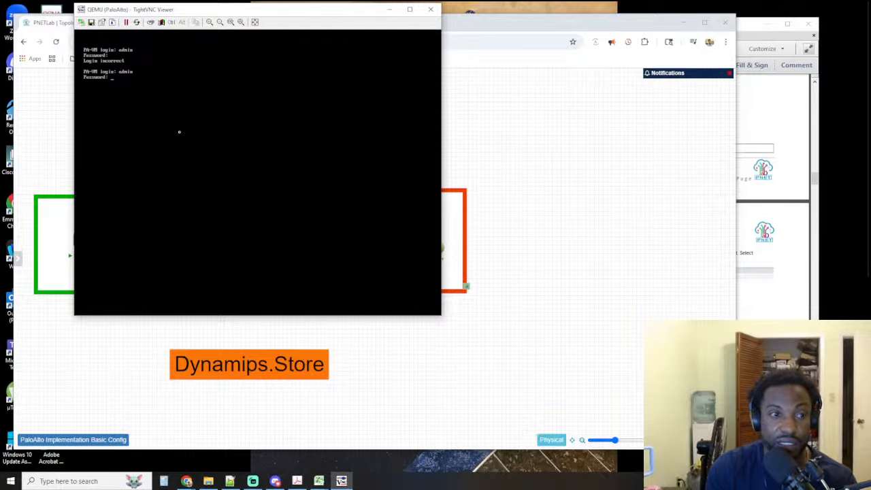
key(Return)
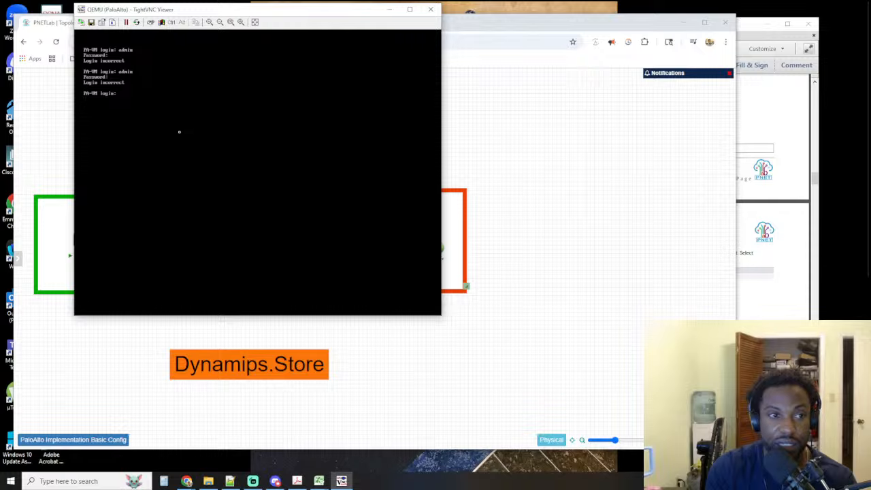
Look up the firewall's CLI username and password under Step 4 of the lab guide and highlight them
click(768, 320)
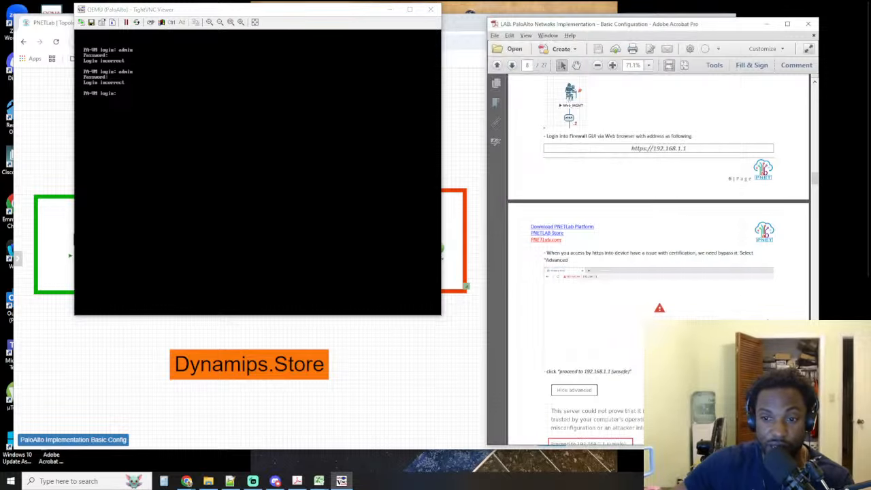
scroll(634, 218, up, 1)
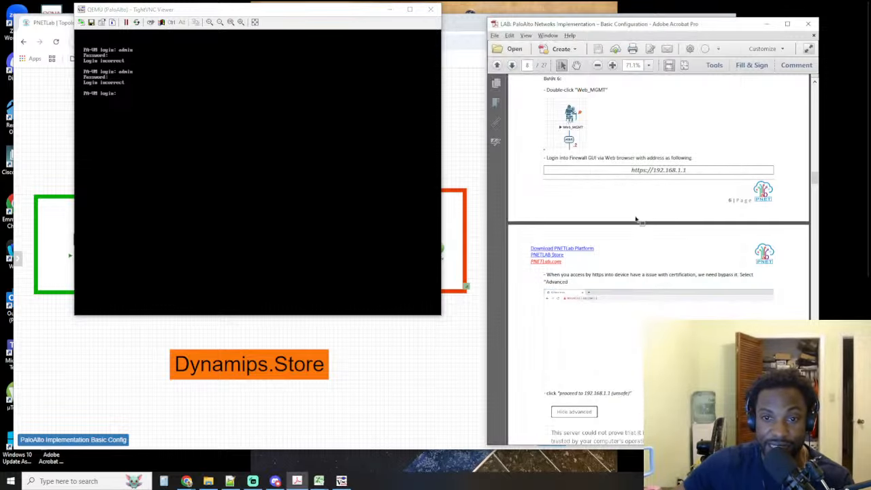
scroll(636, 219, up, 10)
scroll(634, 214, up, 2)
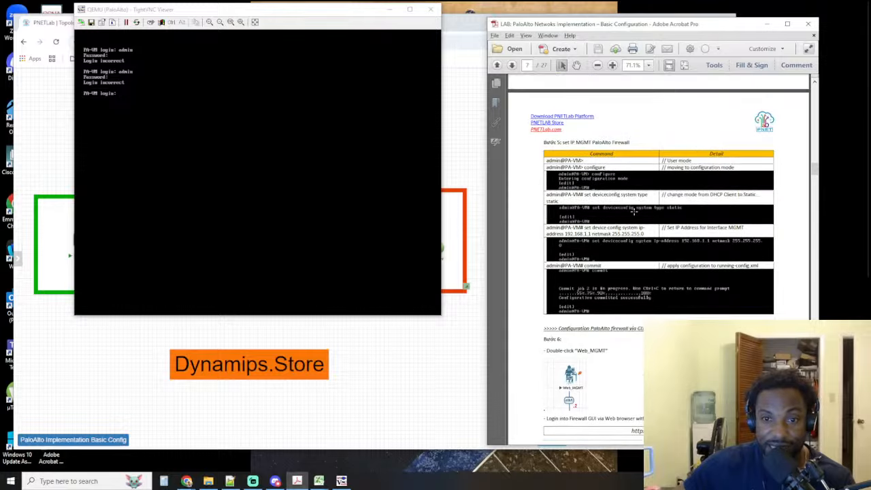
scroll(646, 169, up, 13)
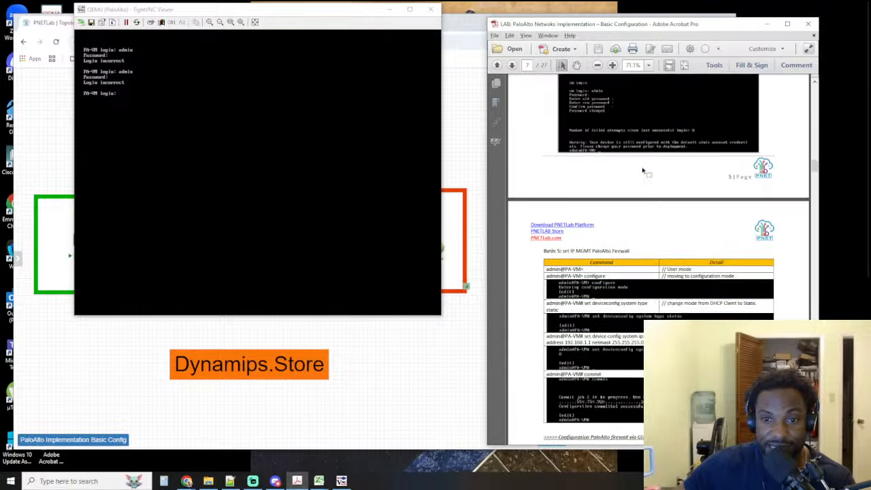
scroll(645, 165, up, 3)
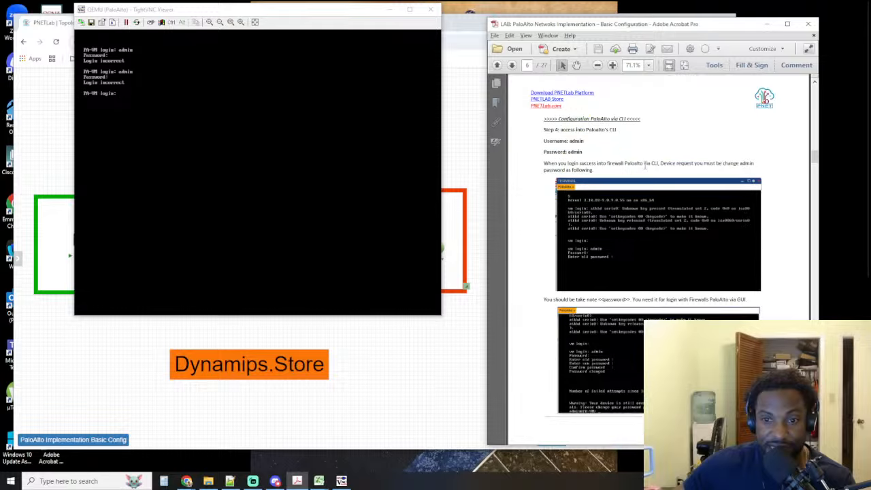
drag(590, 147, 566, 138)
Try to log in to the PA-VM console as admin with the password given in the lab guide
click(296, 141)
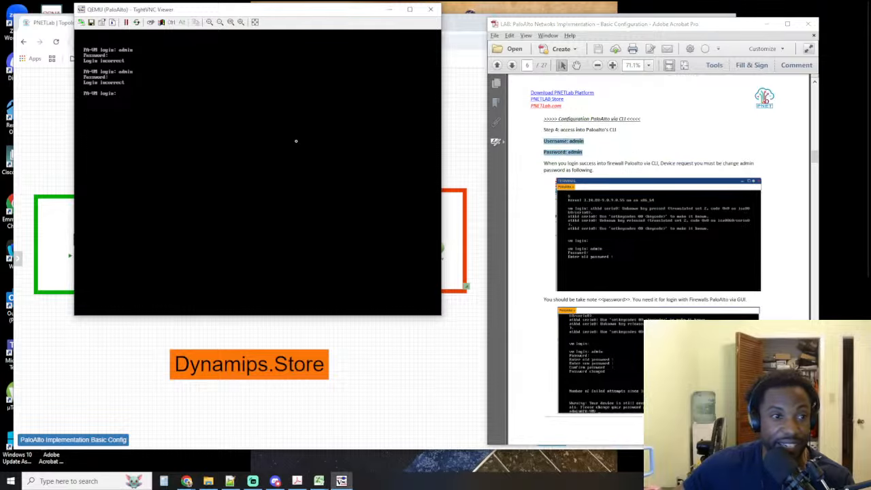
text(a)
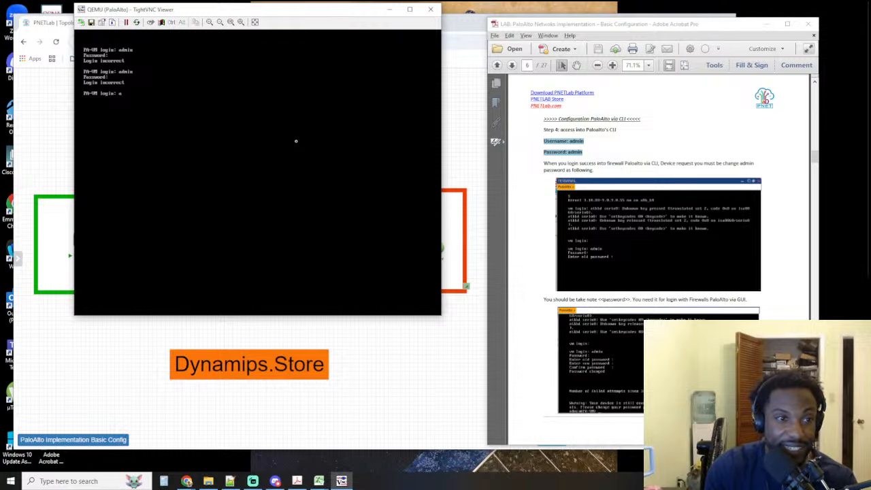
text(dmin)
key(Return)
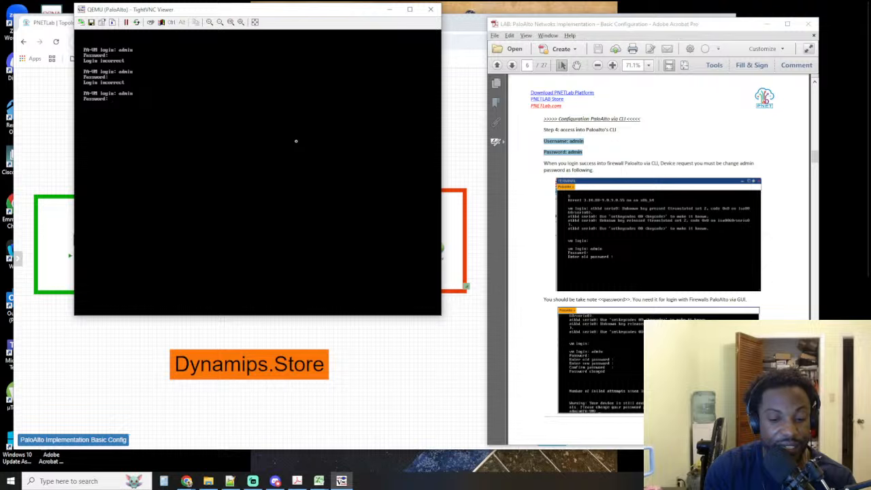
key(Return)
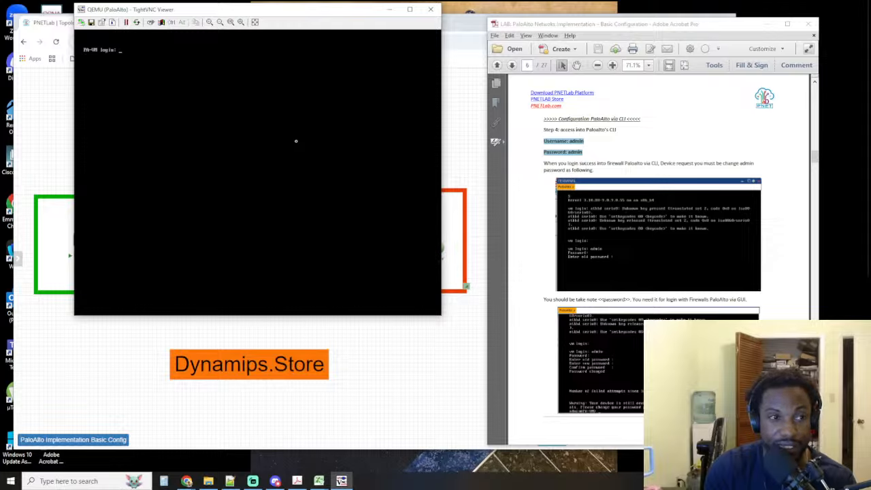
Retry the PA-VM console login as admin several times, entering the account password at each attempt
text(admin)
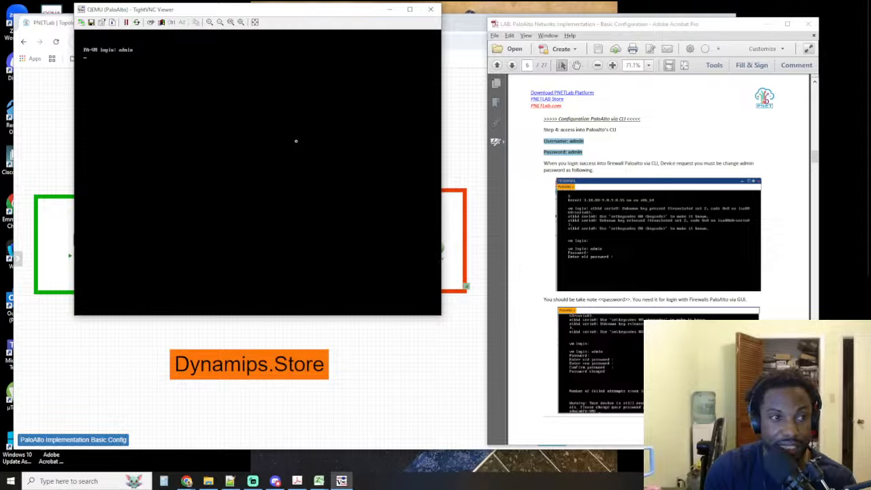
key(Return)
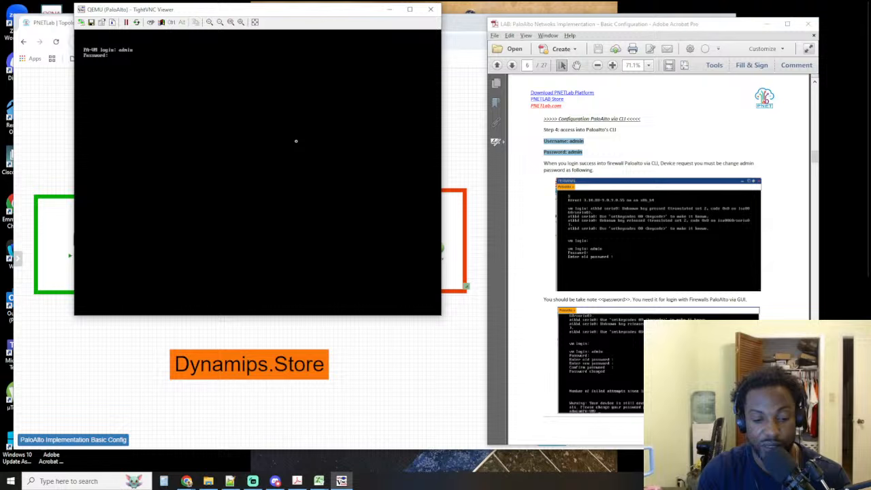
key(Return)
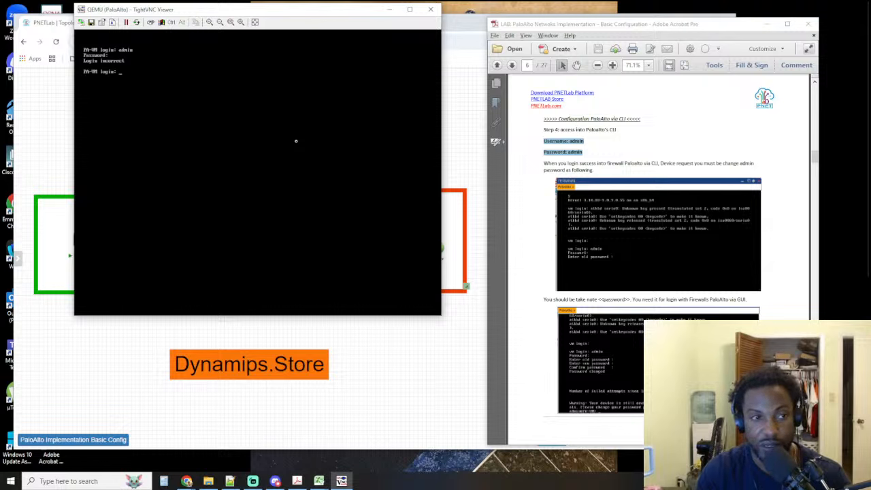
text(admin)
key(Return)
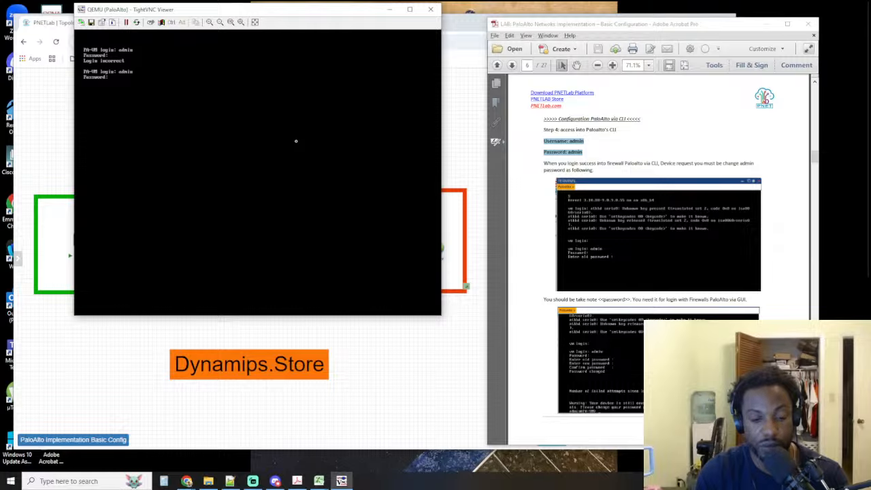
key(Return)
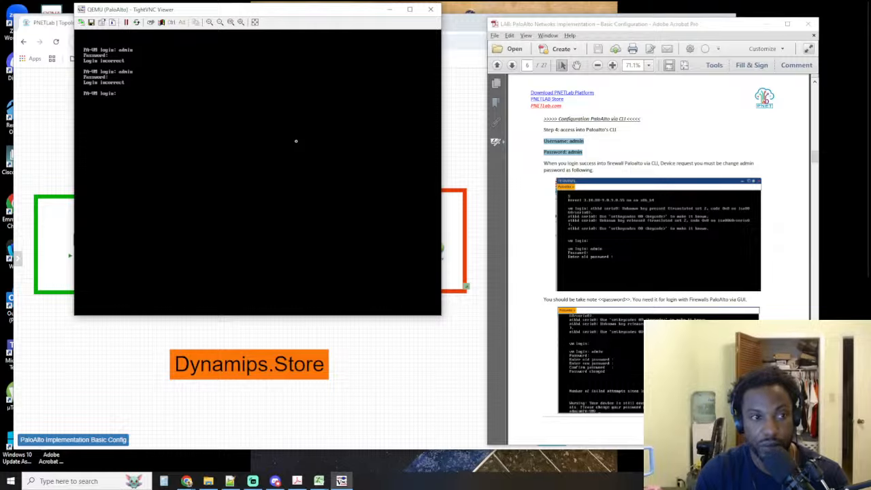
text(admin)
key(Return)
key(Return)
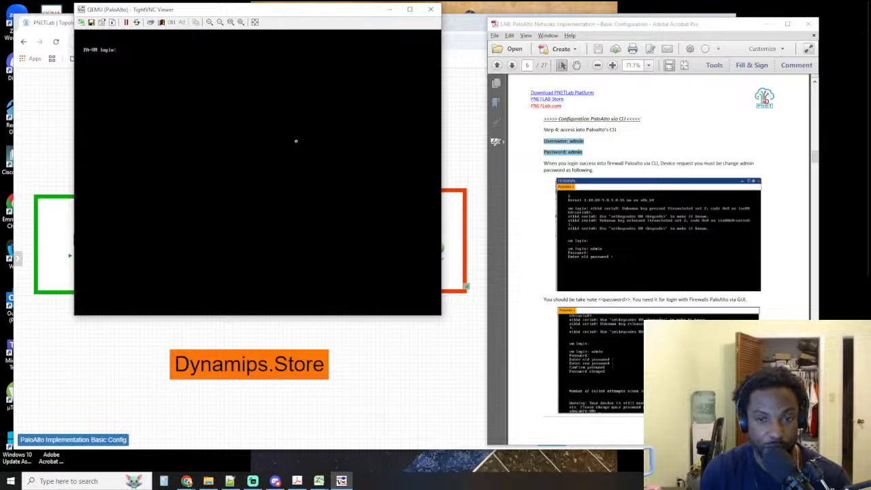
text(admin)
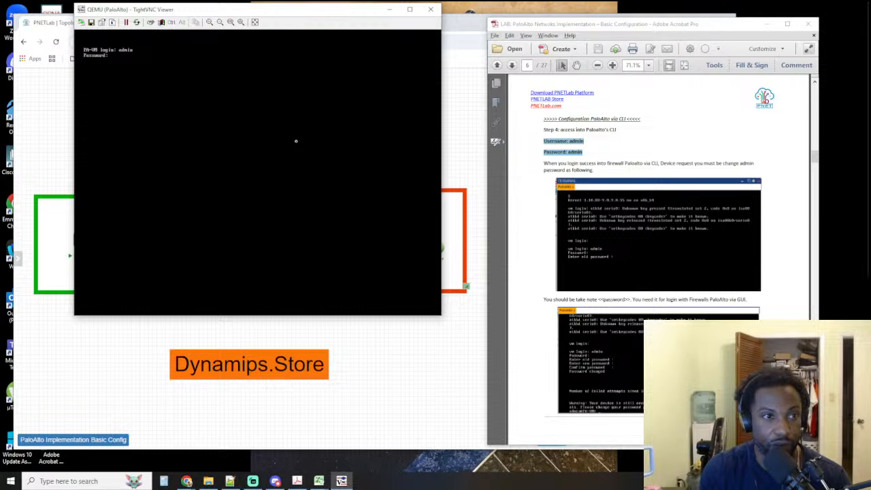
key(Return)
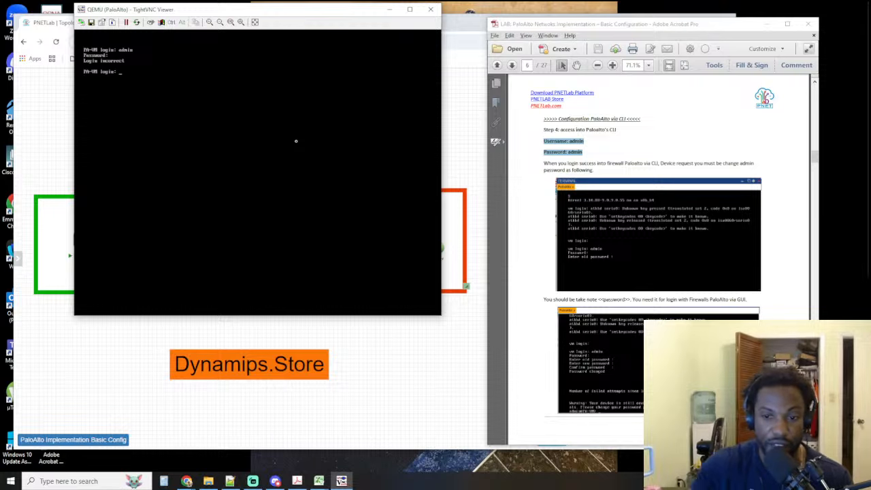
Check the guide's management IP commands, and make two more PA-VM login attempts as admin with the account password
scroll(659, 259, down, 10)
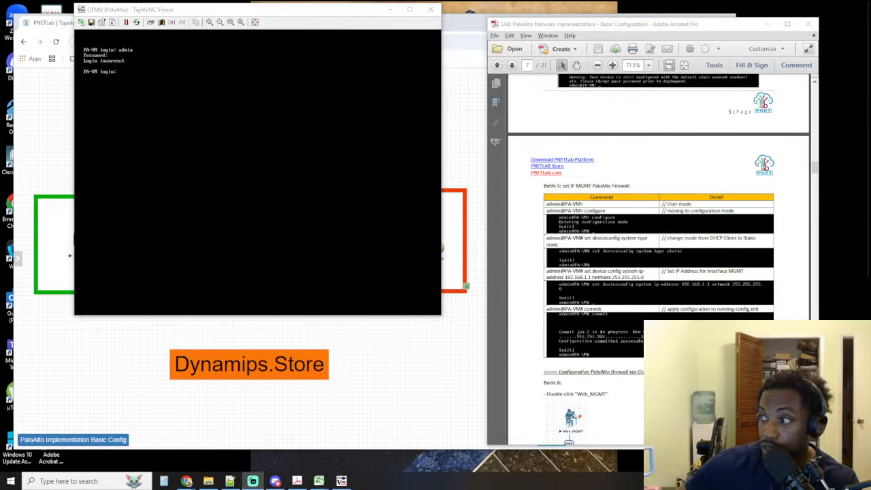
click(129, 161)
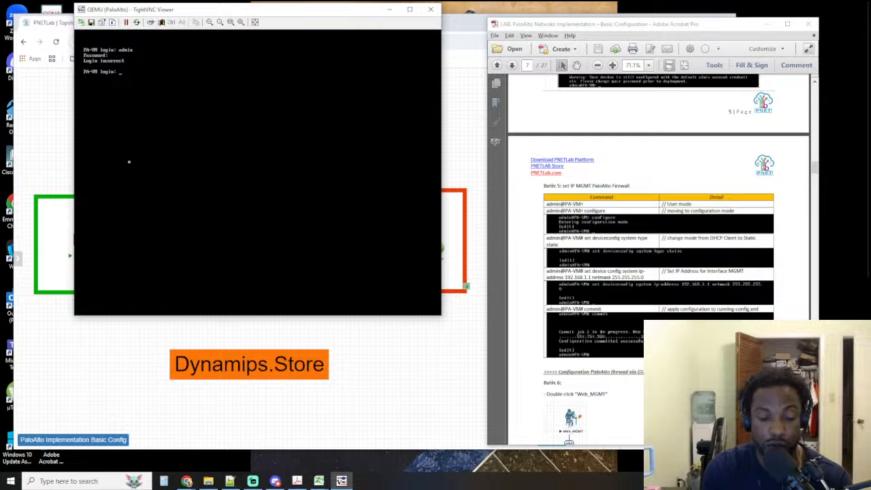
text(admin)
key(Return)
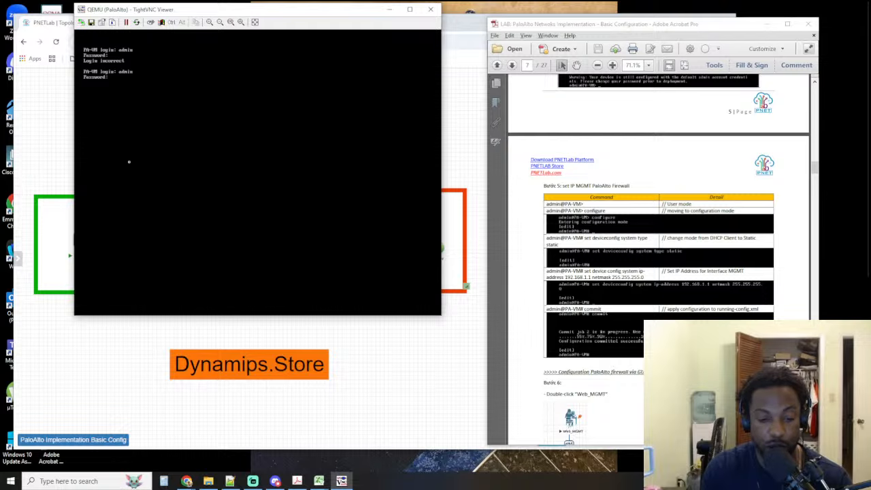
key(Return)
text(admin)
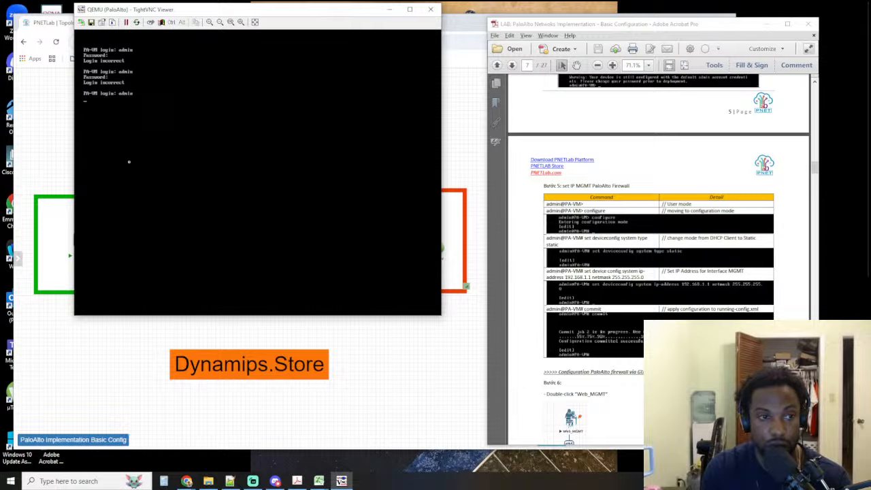
key(Return)
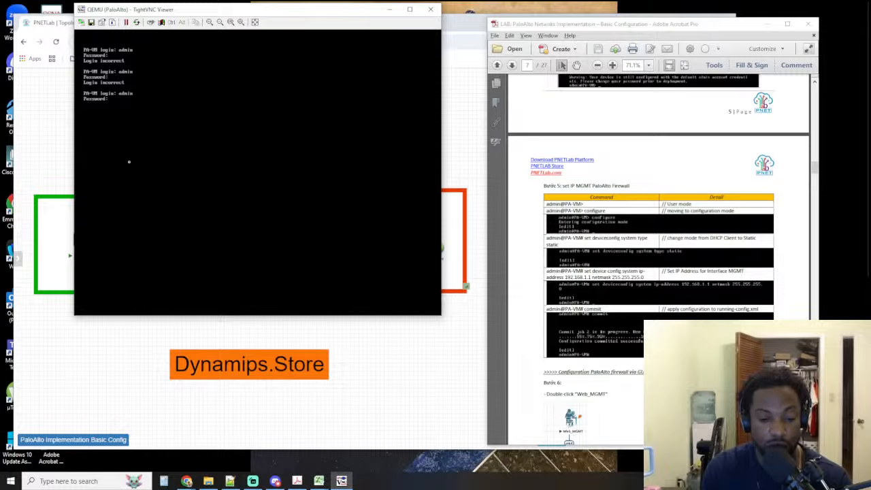
key(Return)
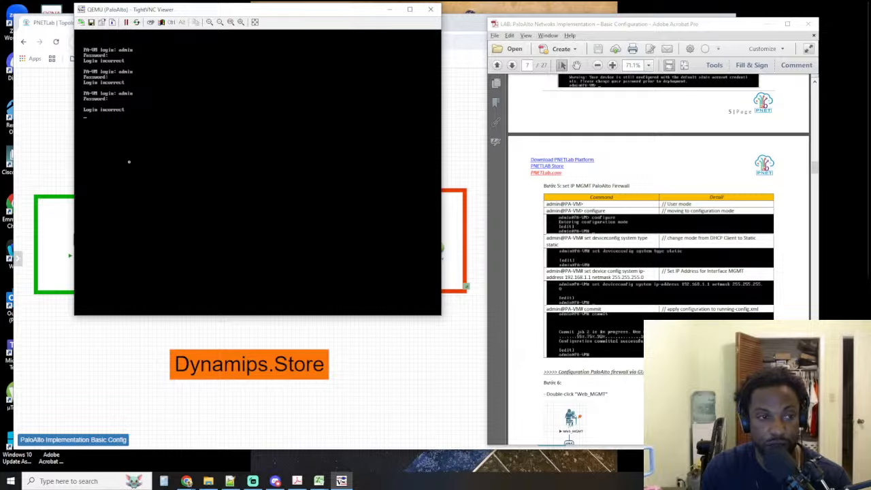
Replace the admin username with config at the PA-VM login prompt and try to log in with a password
text(admin)
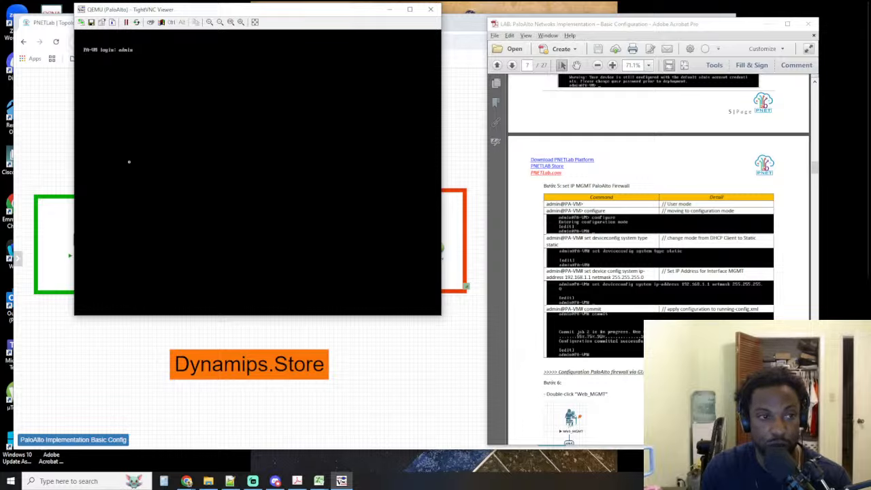
key(BackSpace)
key(BackSpace)
key(BackSpace)
key(BackSpace)
key(BackSpace)
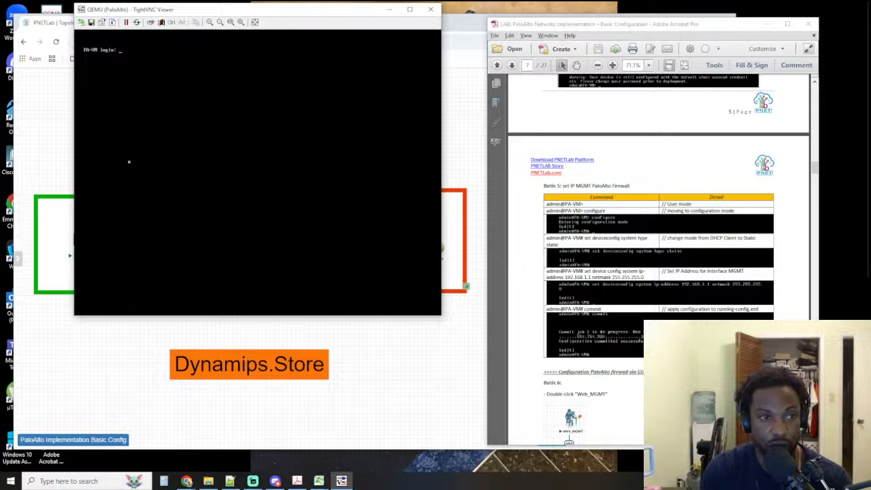
text(config)
key(Return)
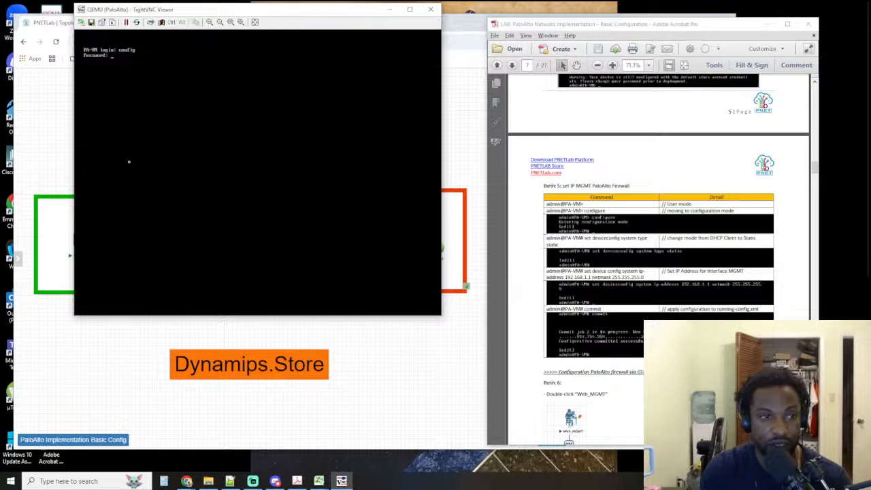
key(Return)
Finish the pending config login and try the PA-VM console again as admin with the account password
text(admin)
key(Return)
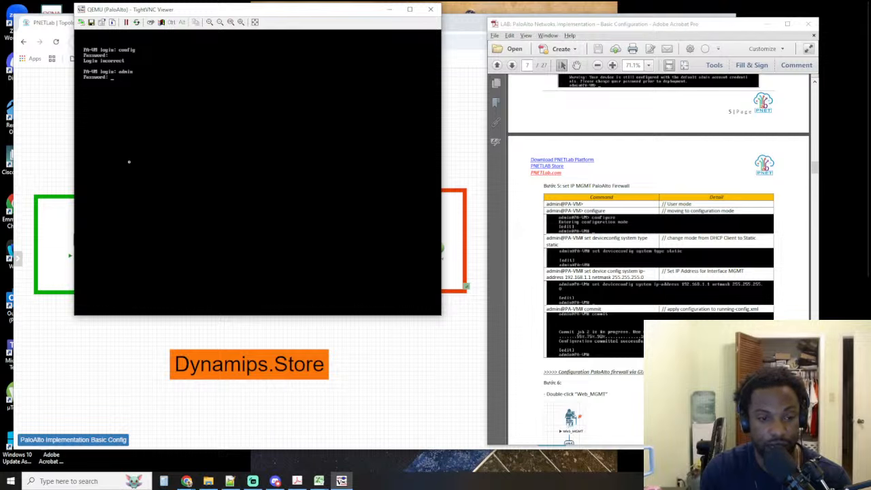
key(Return)
Check the CLI credentials in step 4 of the lab guide, highlight them, and clear the partly entered login name in the console
text(ad)
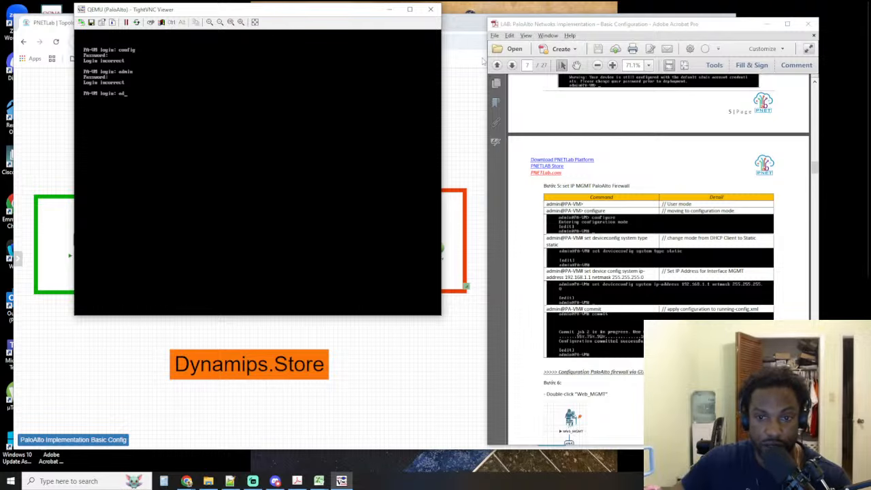
click(678, 103)
scroll(678, 103, up, 5)
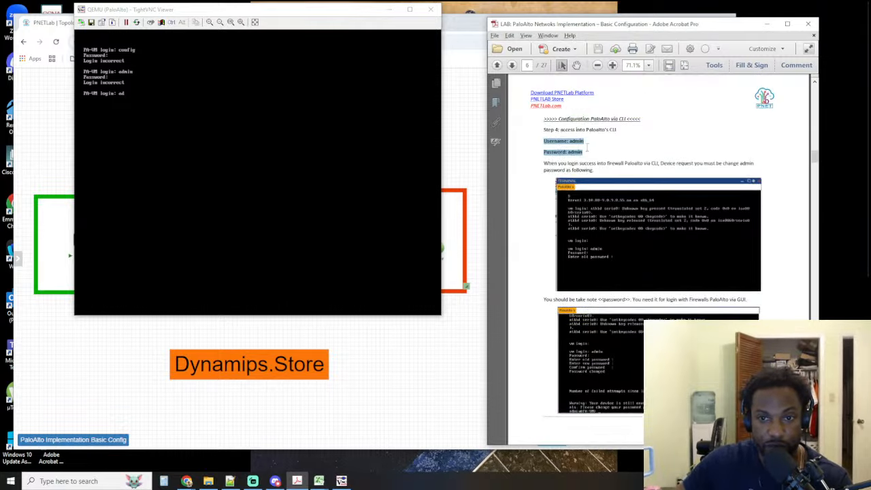
drag(587, 153, 531, 146)
click(210, 181)
key(BackSpace)
key(BackSpace)
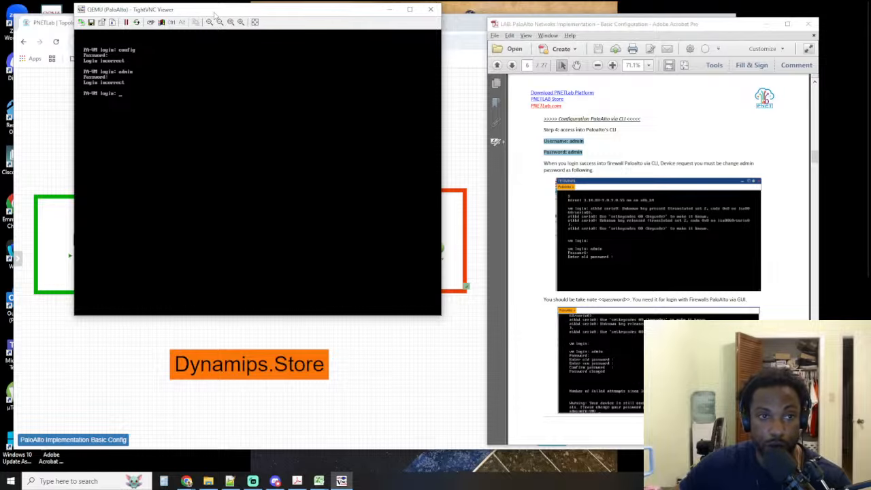
Move the console window lower and try to log in to PA-VM as admin with the account password
drag(215, 13, 216, 86)
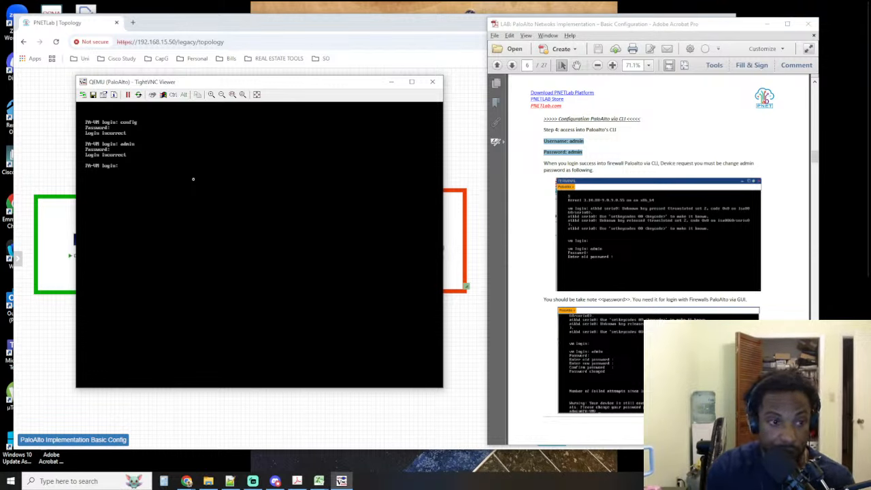
text(admin)
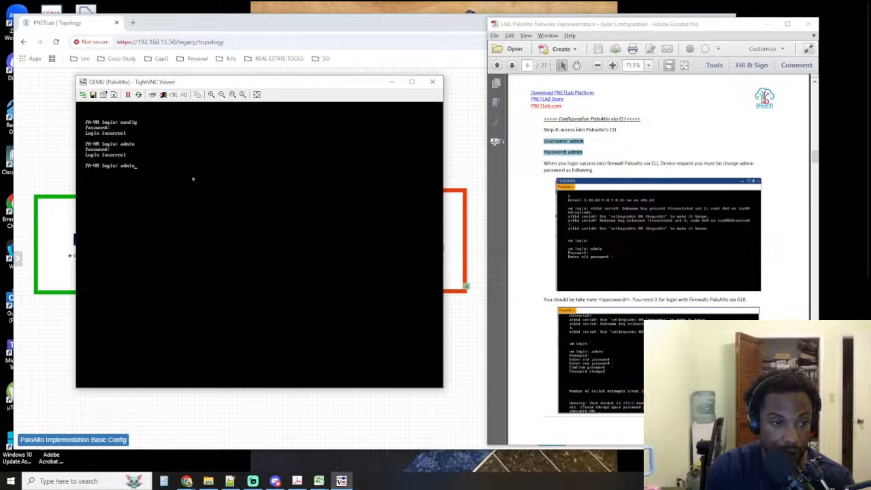
key(Return)
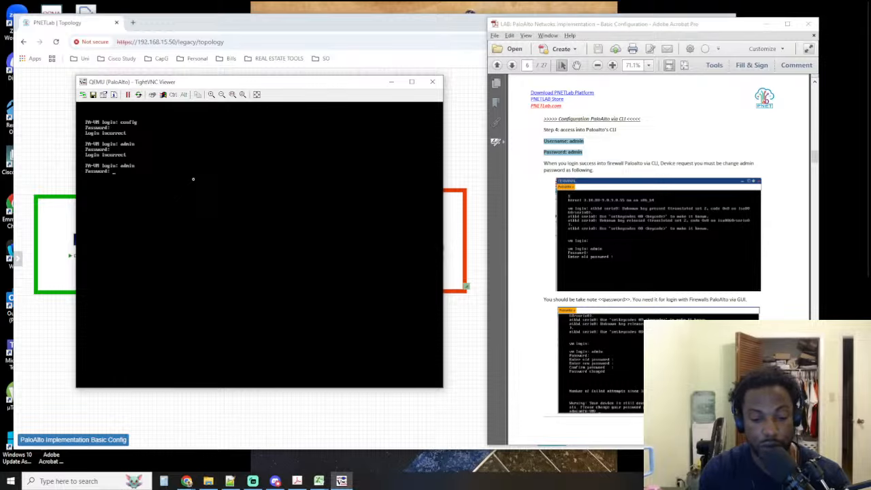
text(1)
key(Return)
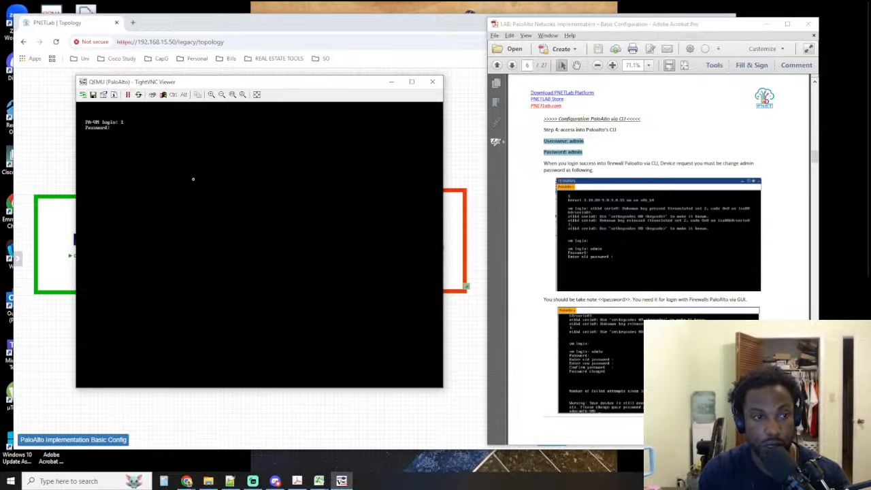
key(Return)
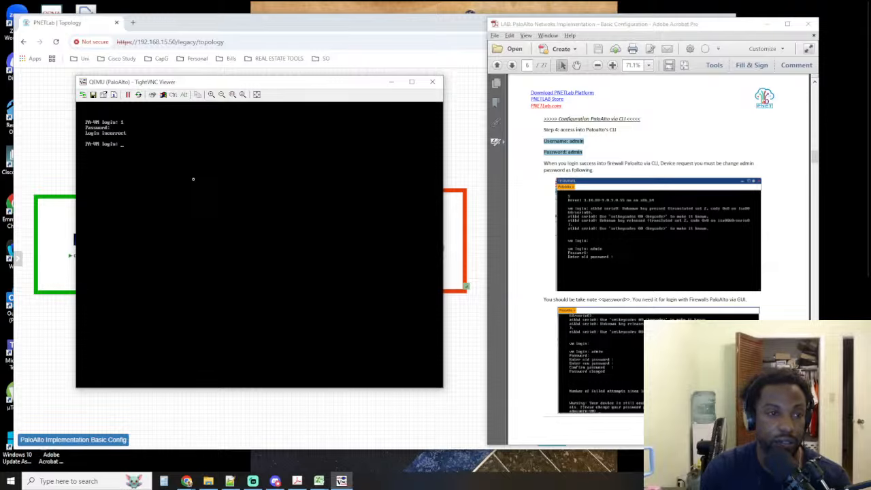
Make two further PA-VM login attempts as admin with the account password
text(admin)
key(Return)
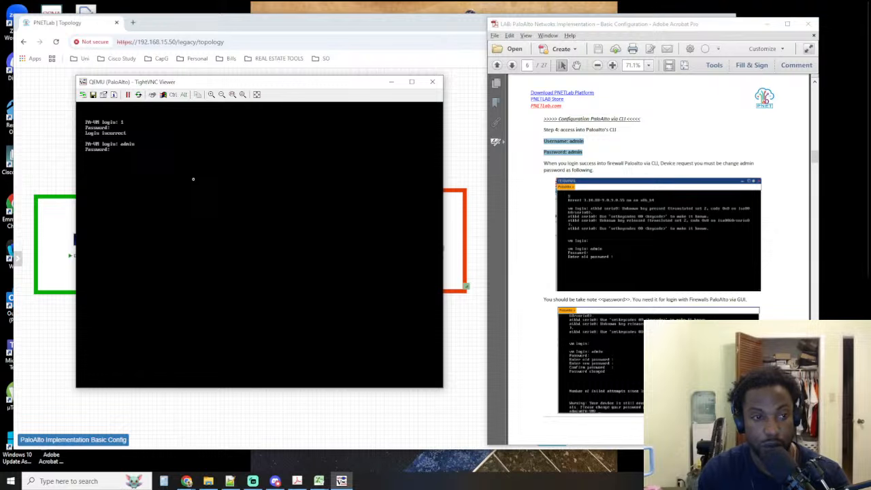
key(Return)
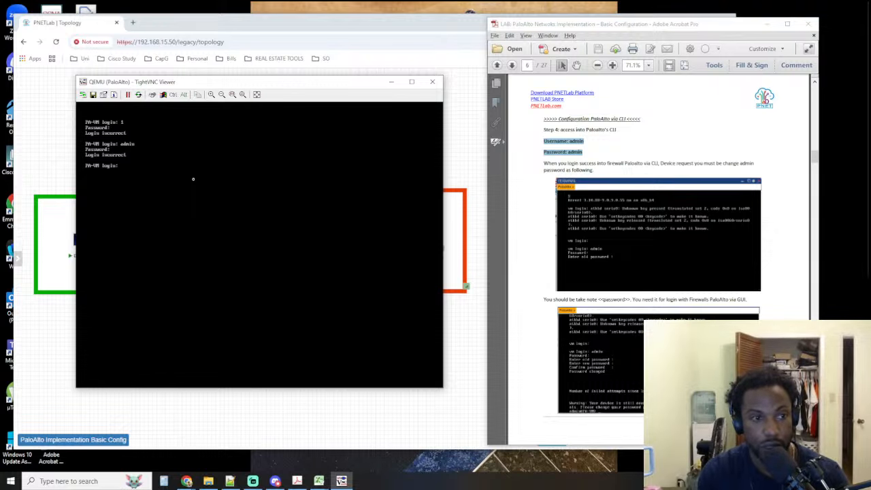
text(admin)
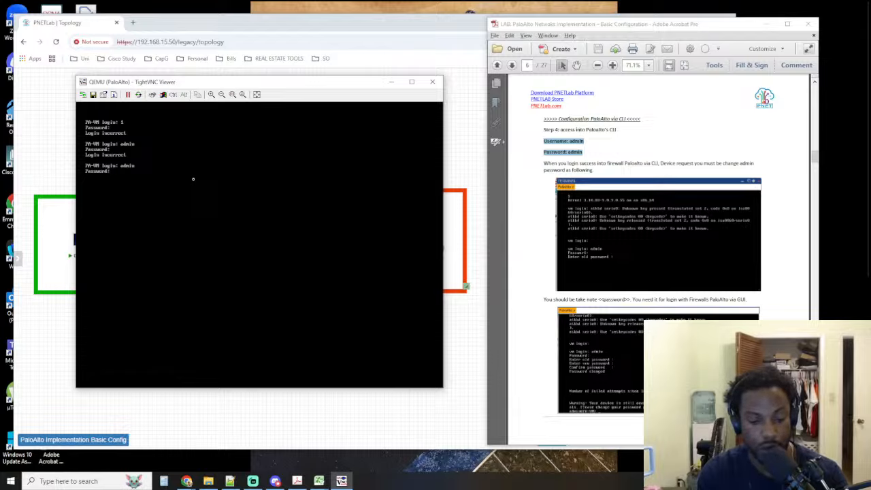
key(Return)
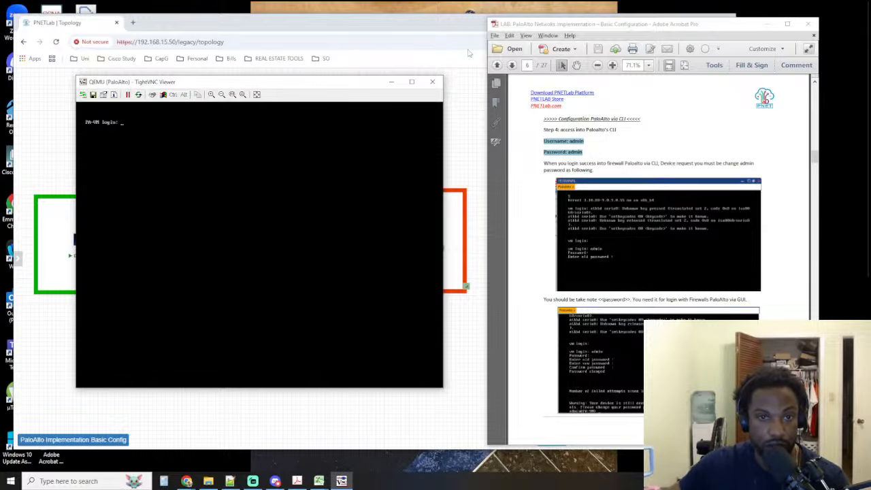
Close the firewall console, then stop, wipe and restart the PaloAlto node in the topology
click(433, 82)
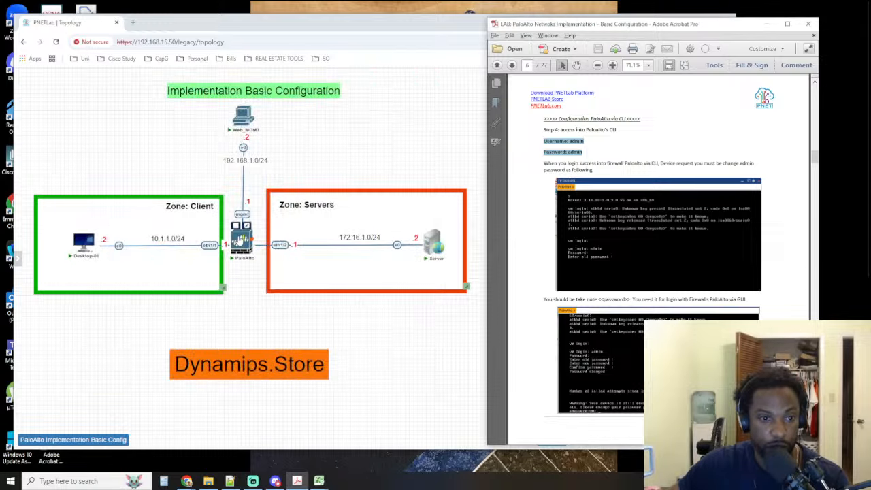
click(240, 234)
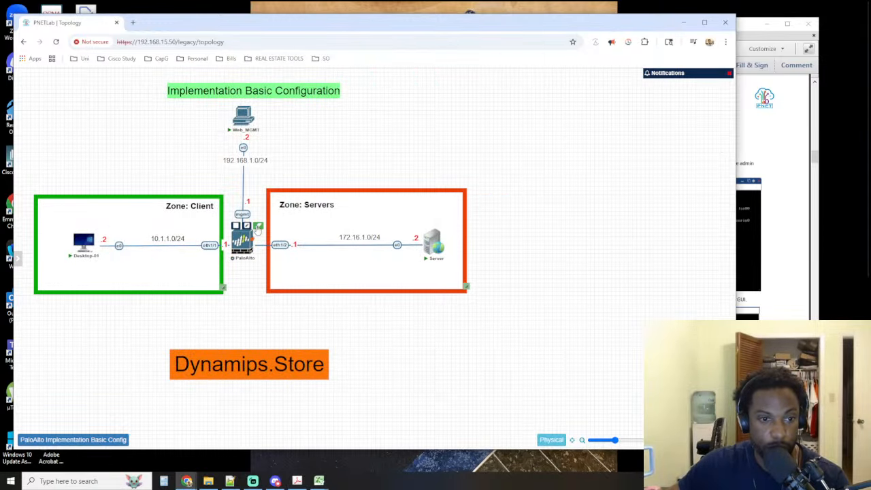
right_click(243, 240)
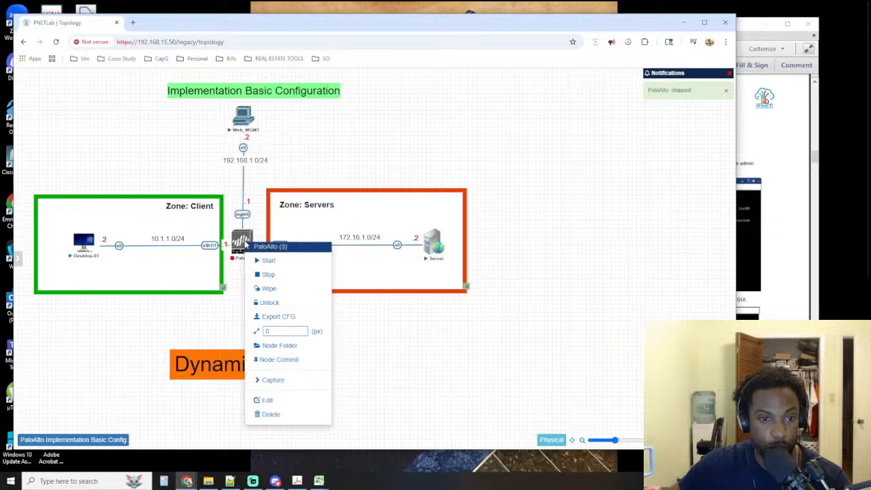
click(282, 289)
click(359, 131)
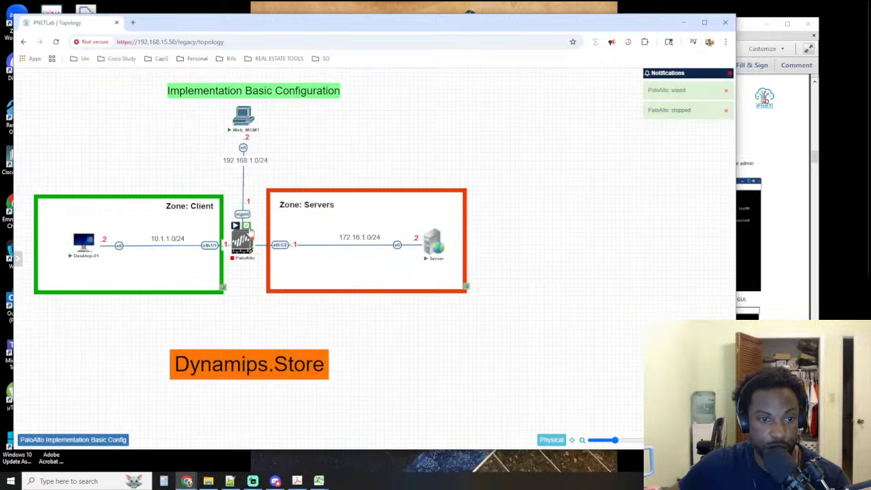
click(235, 225)
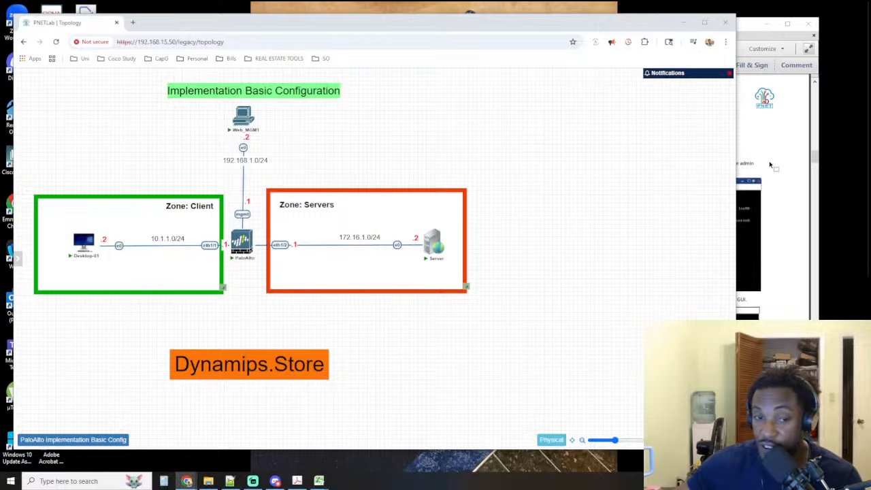
Check which firewall images the PaloAlto node's settings offer, and close them without making a change
mouse_move(243, 243)
click(249, 228)
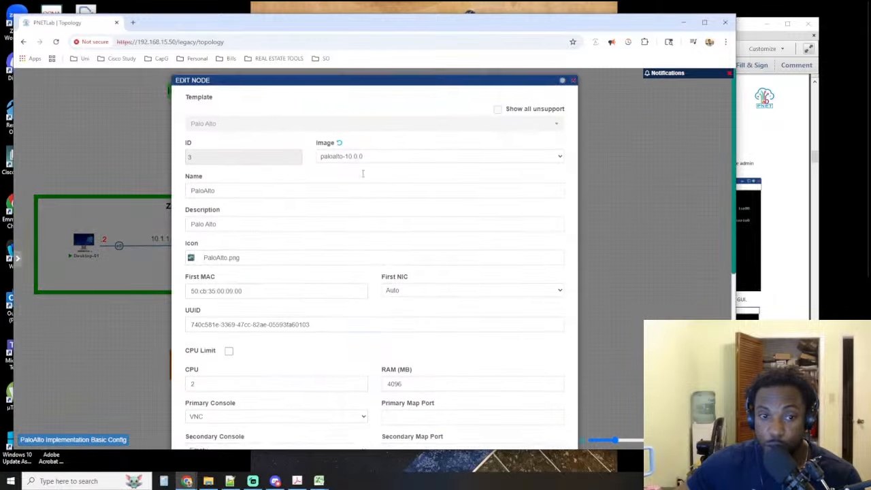
click(381, 164)
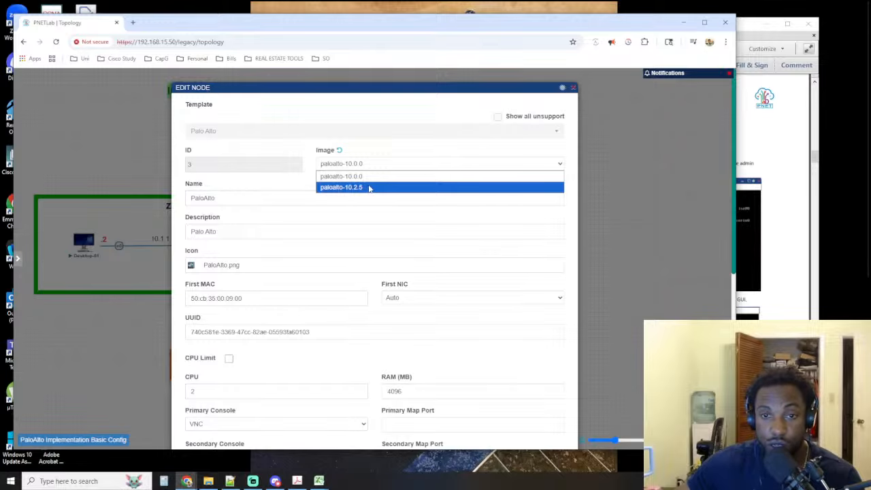
click(574, 89)
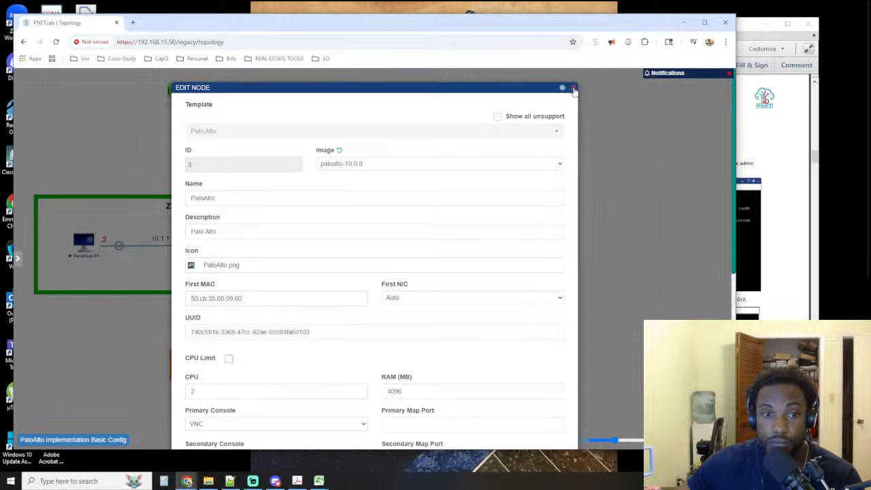
click(574, 89)
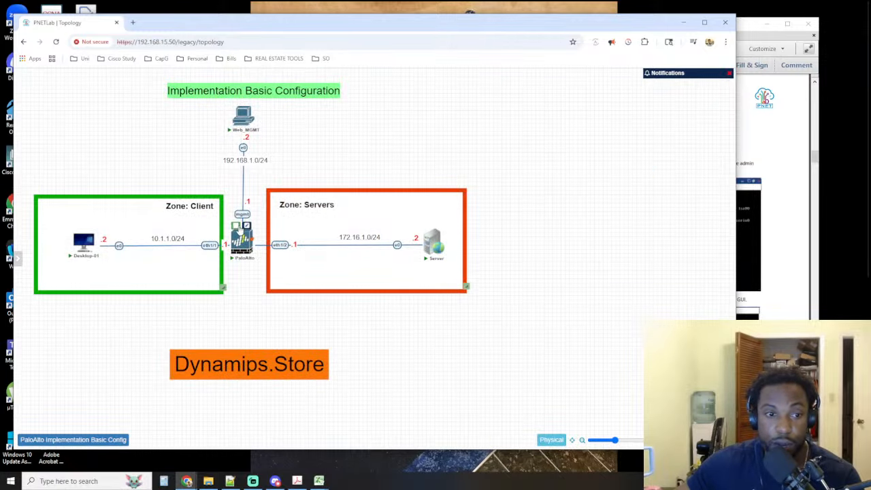
Stop the running PaloAlto node and wipe it, confirming the wipe
click(246, 225)
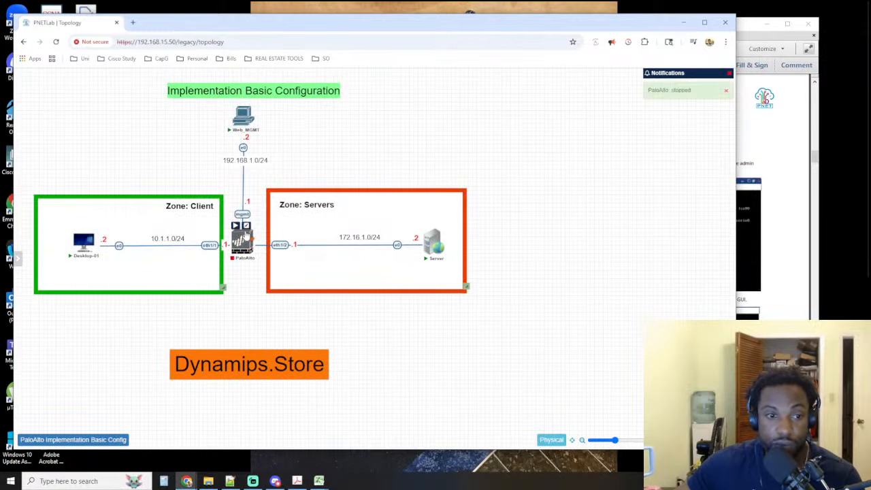
right_click(244, 240)
click(281, 291)
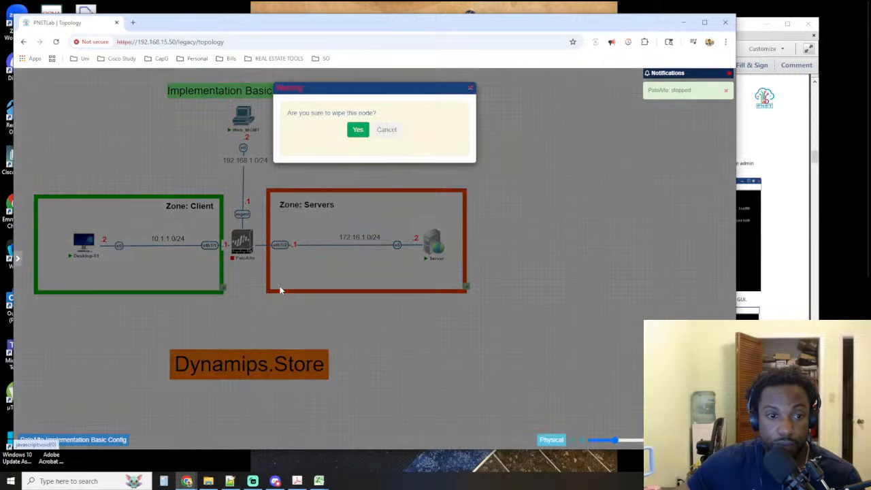
click(352, 133)
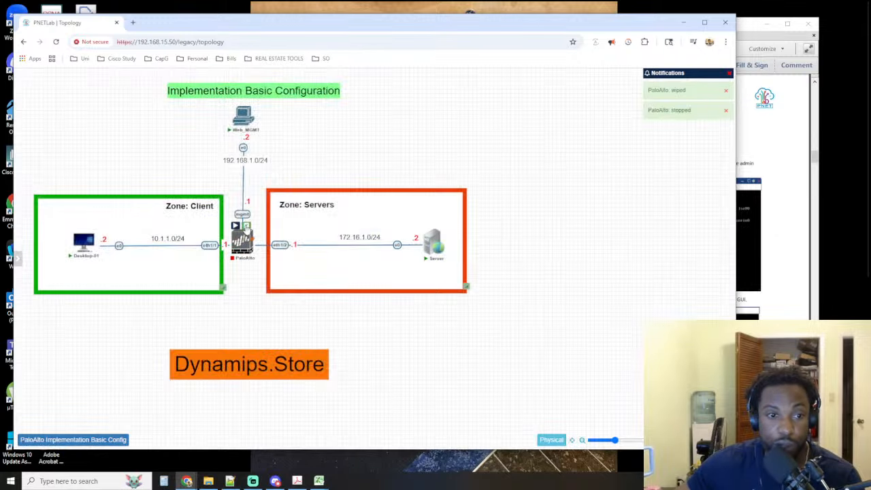
Change the PaloAlto node's image to paloalto-10.2.5 and save the node settings
double_click(240, 239)
click(373, 165)
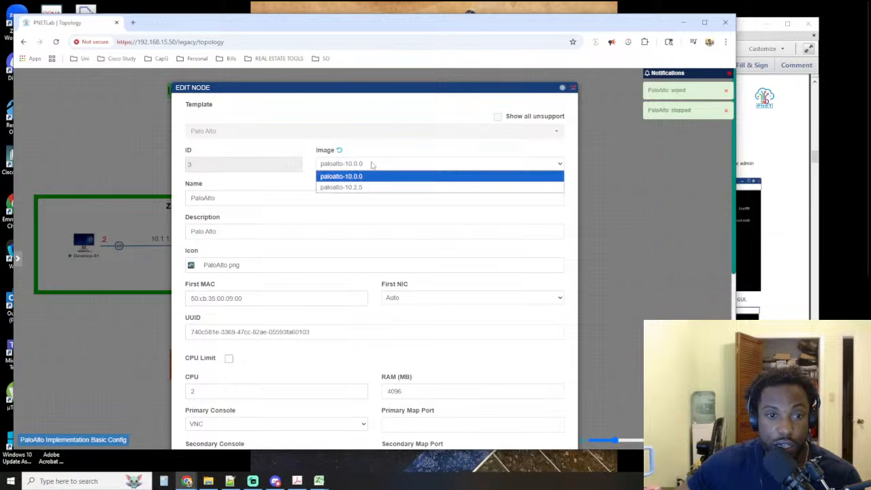
click(365, 192)
scroll(410, 318, down, 5)
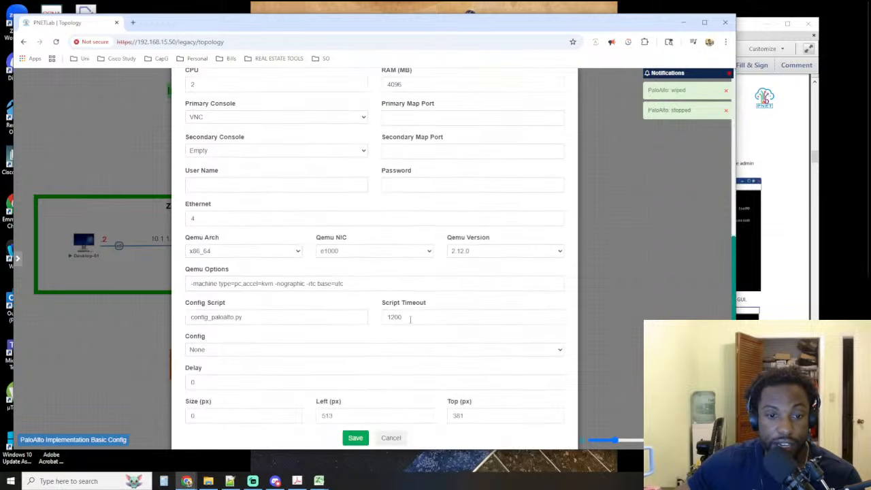
click(355, 438)
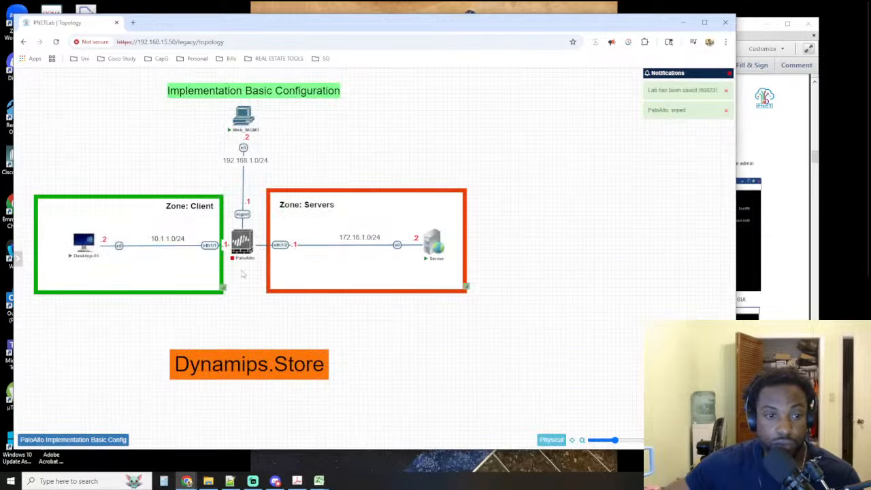
Wipe the PaloAlto node once more with its new image and start it
right_click(242, 243)
click(280, 297)
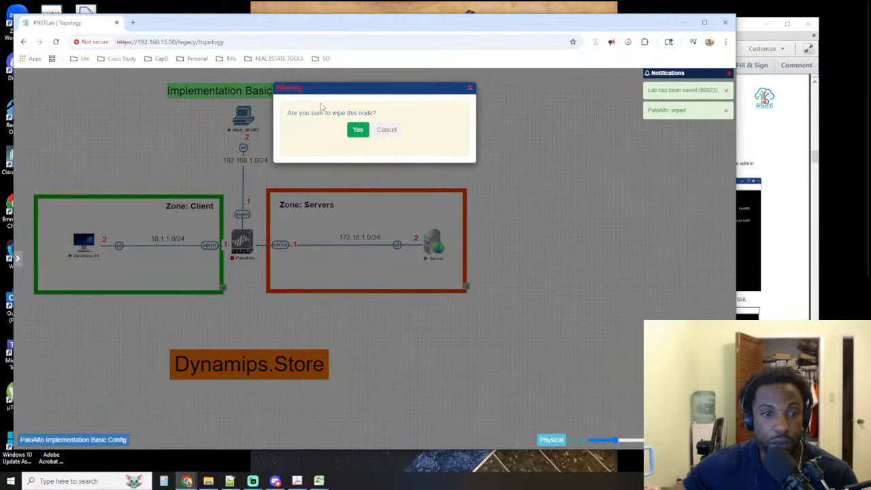
click(353, 133)
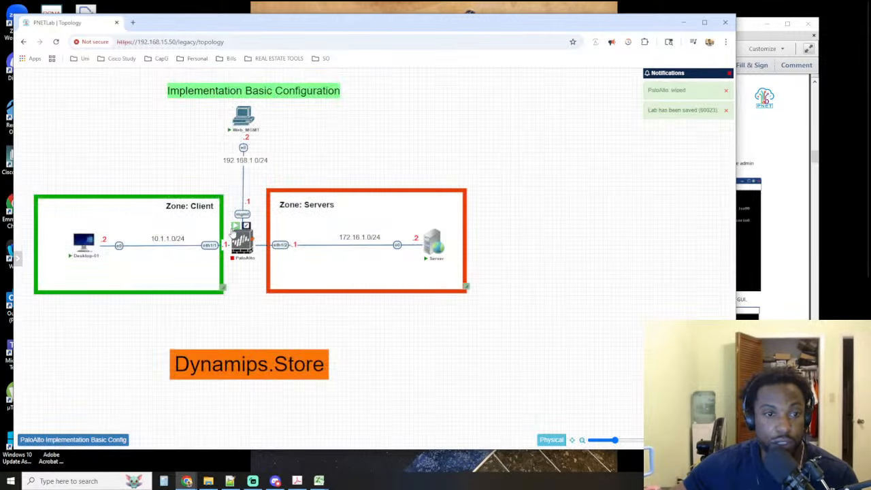
click(235, 226)
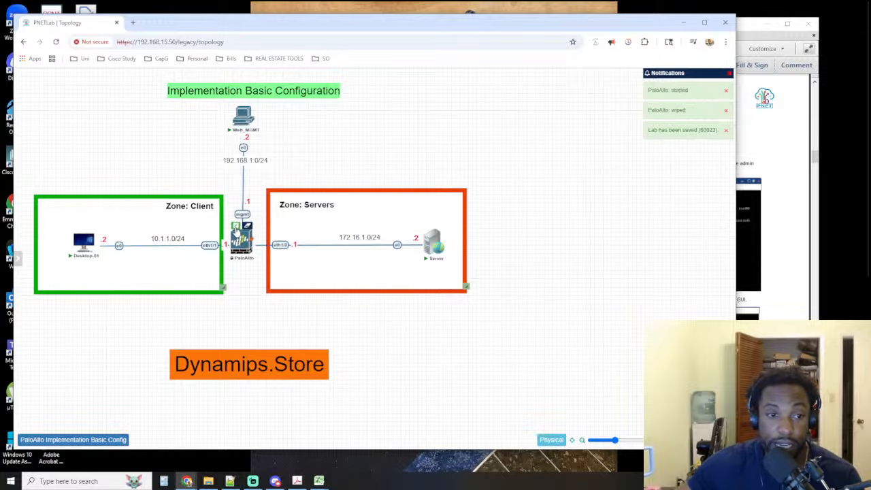
Check the image setting of the running PaloAlto node and return to the topology
click(234, 225)
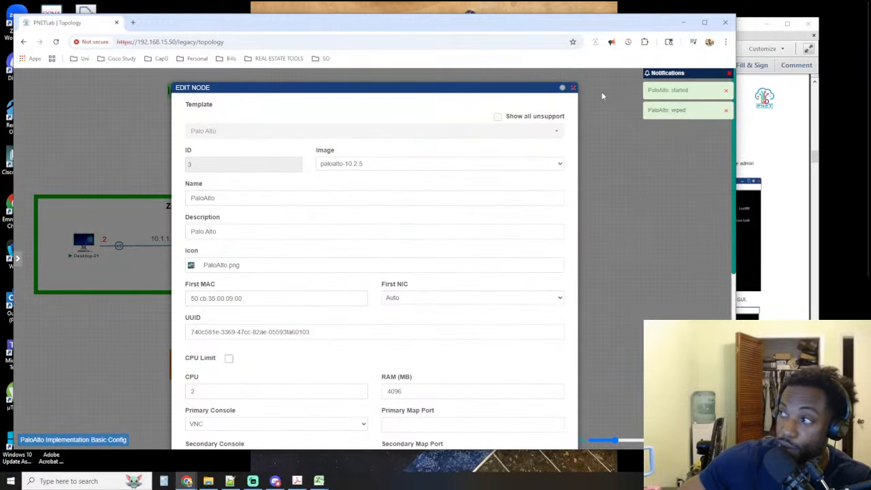
click(575, 90)
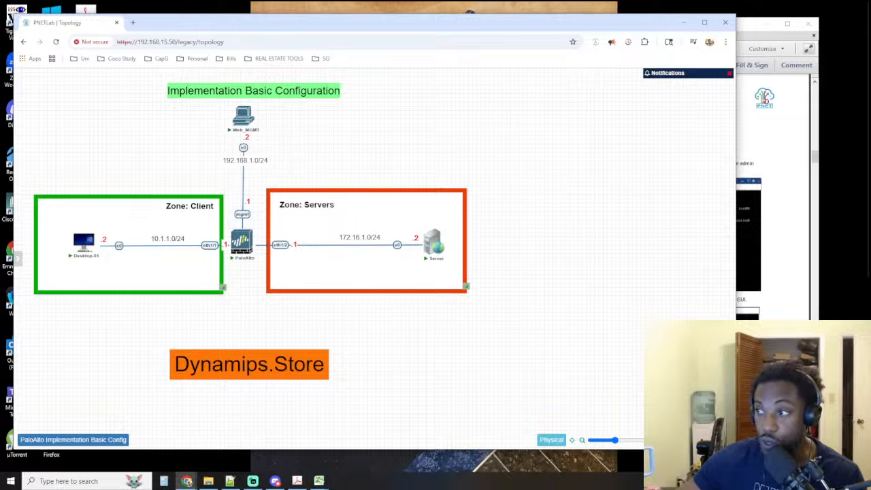
mouse_move(17, 181)
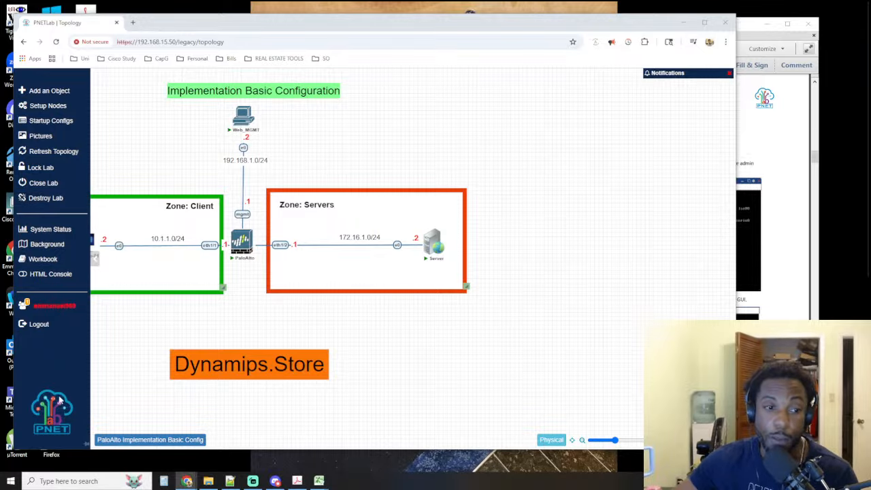
click(242, 225)
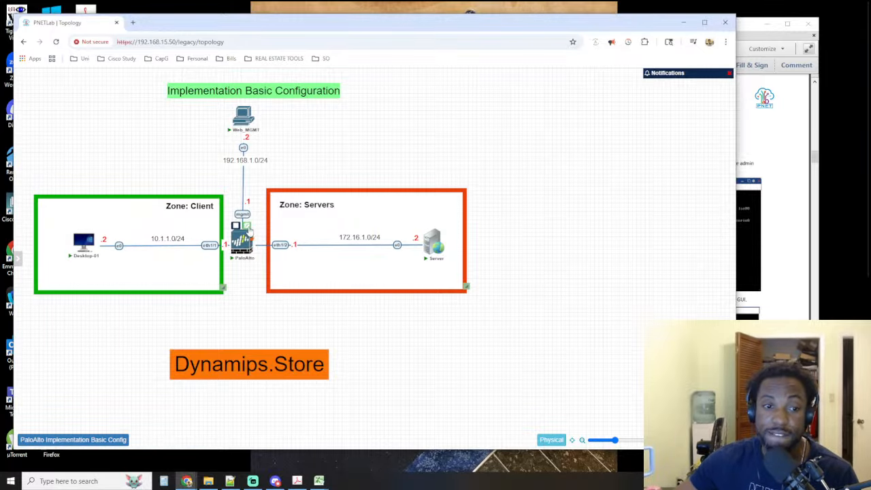
Review the image options available for the PaloAlto node and close its settings unchanged
click(365, 169)
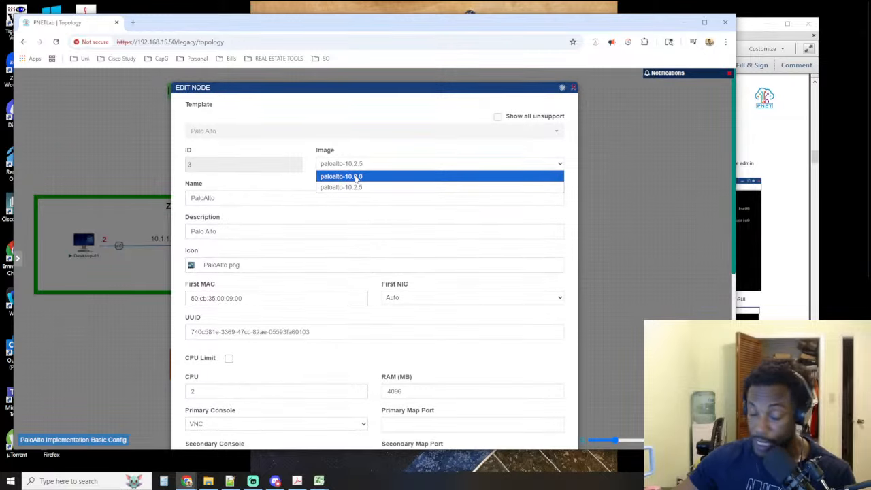
click(381, 122)
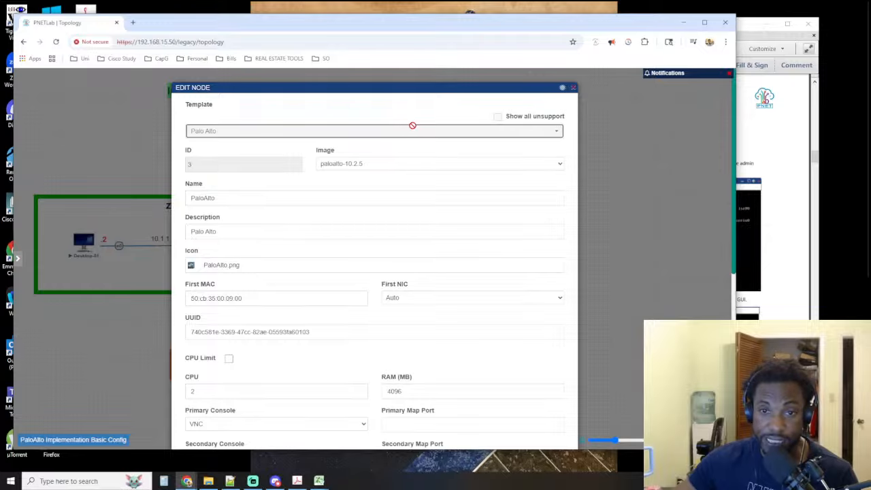
click(573, 89)
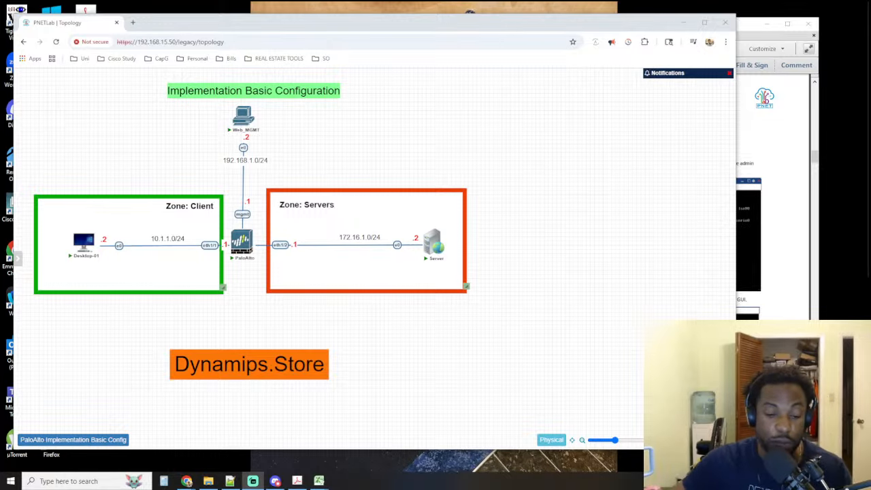
click(290, 42)
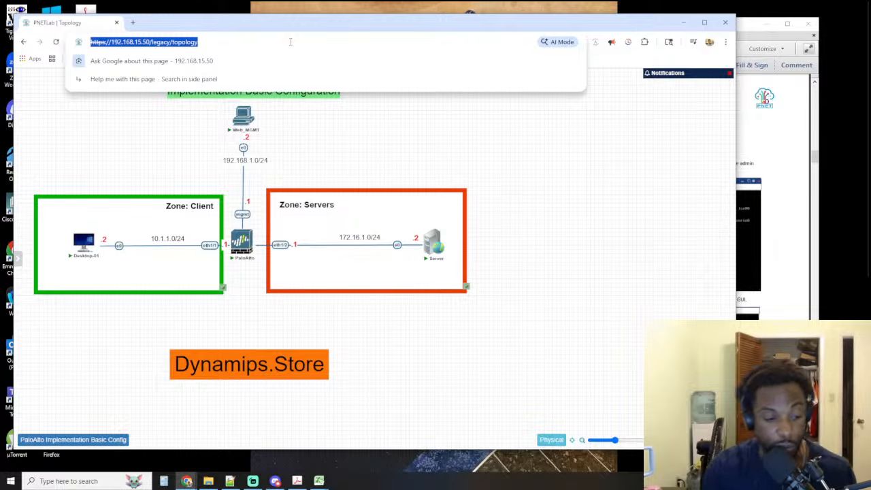
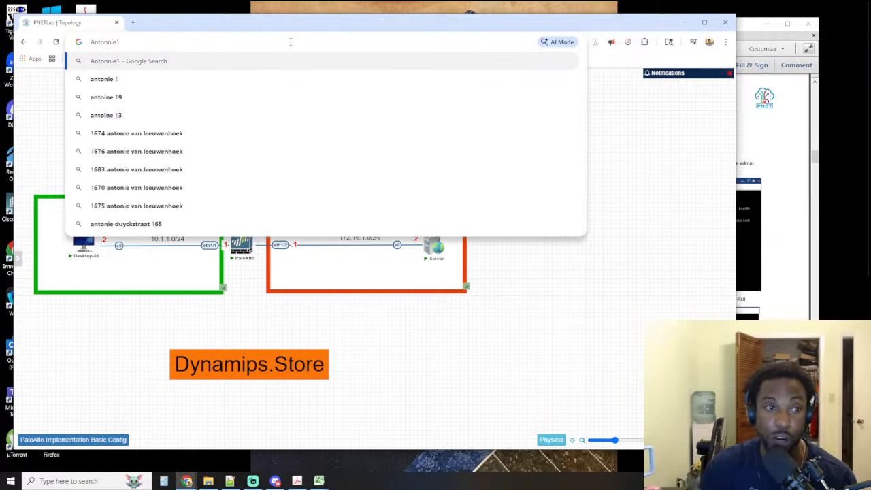
double_click(101, 42)
key(BackSpace)
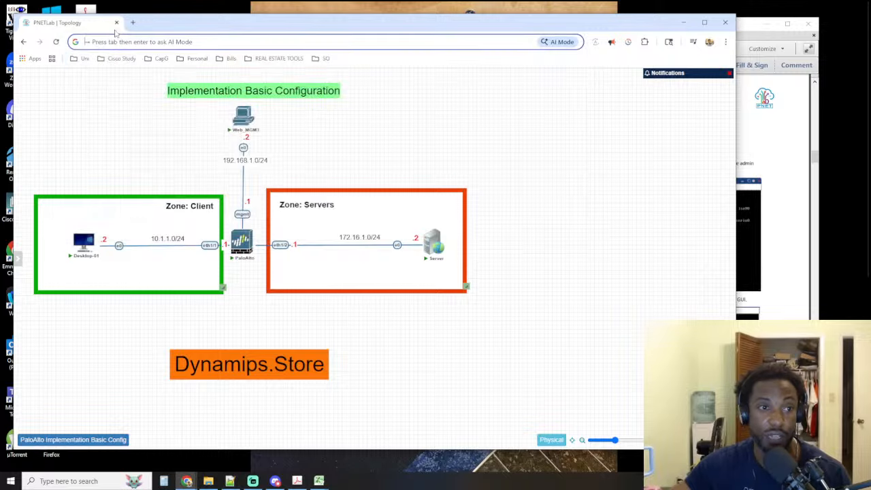
Switch to Notepad++, move its window over the topology, and write the password on a new line below the existing notes
click(231, 481)
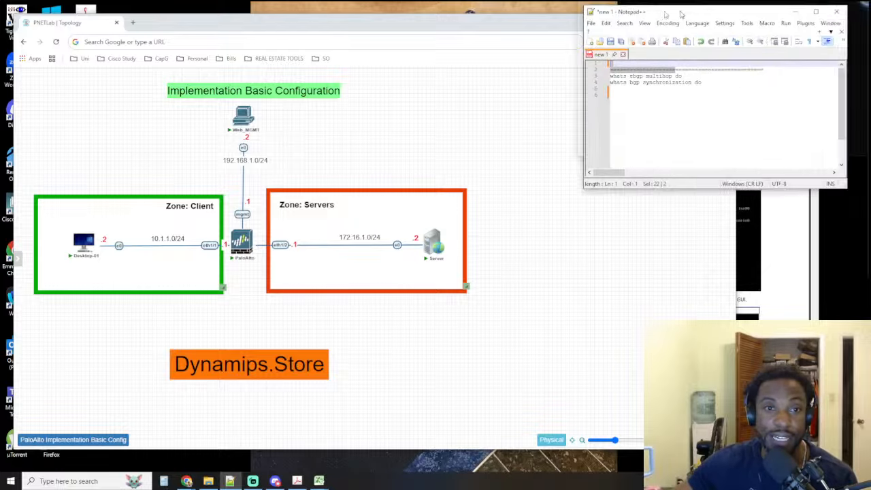
drag(680, 14, 166, 16)
click(171, 103)
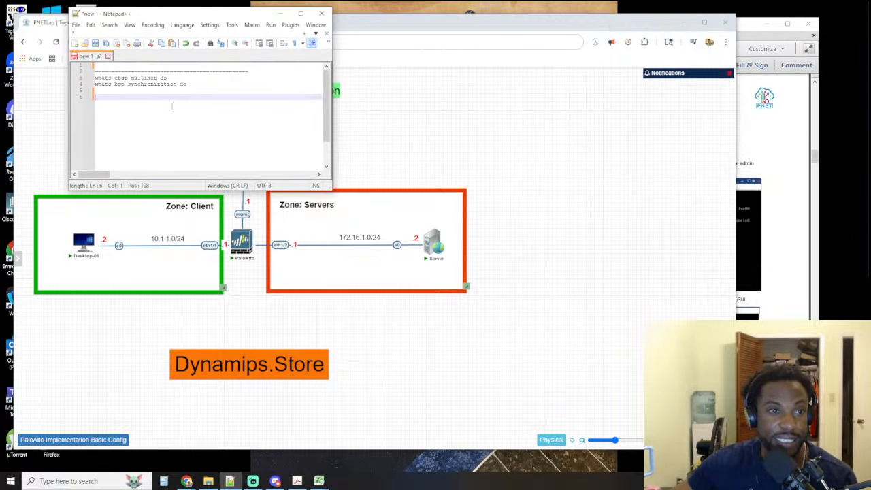
key(Return)
key(Return)
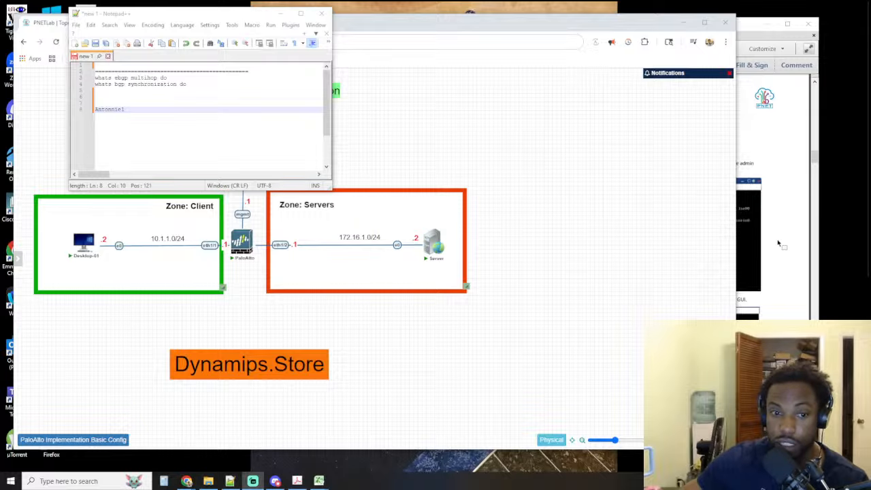
Open TightVNC Viewer, connect to the PaloAlto console on remote host 192.168.15.50, and move the console window lower over the topology
click(79, 480)
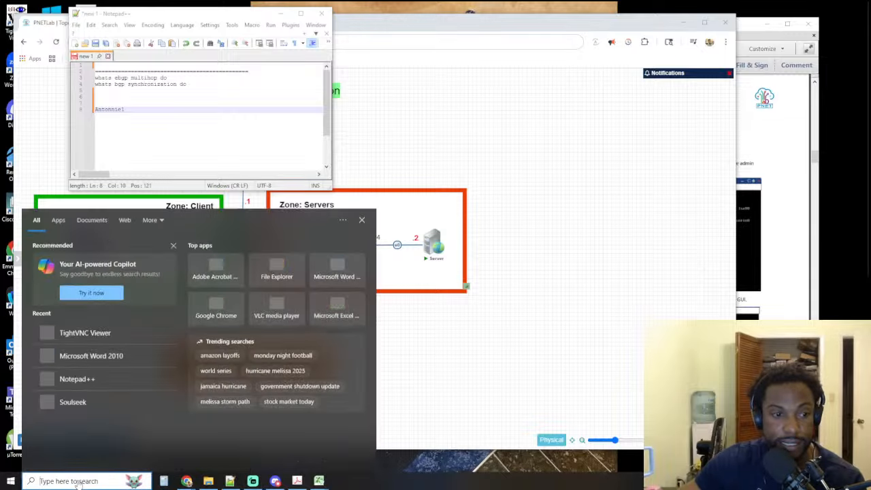
click(113, 332)
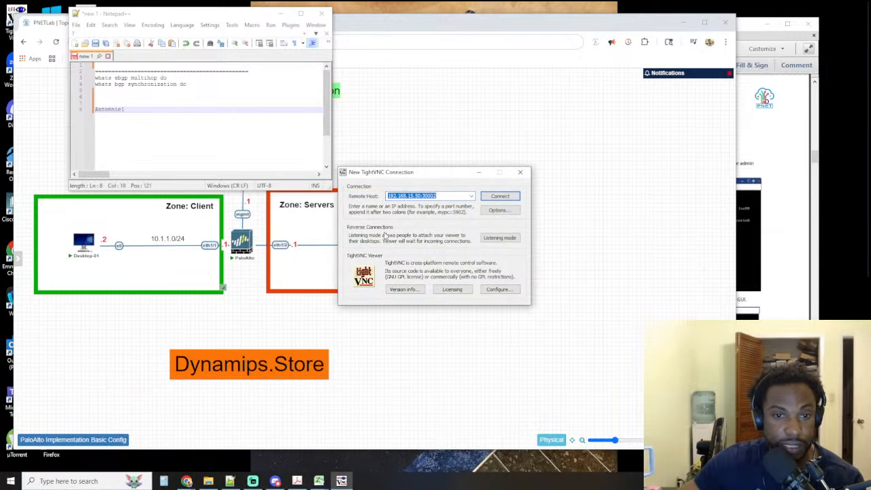
click(494, 198)
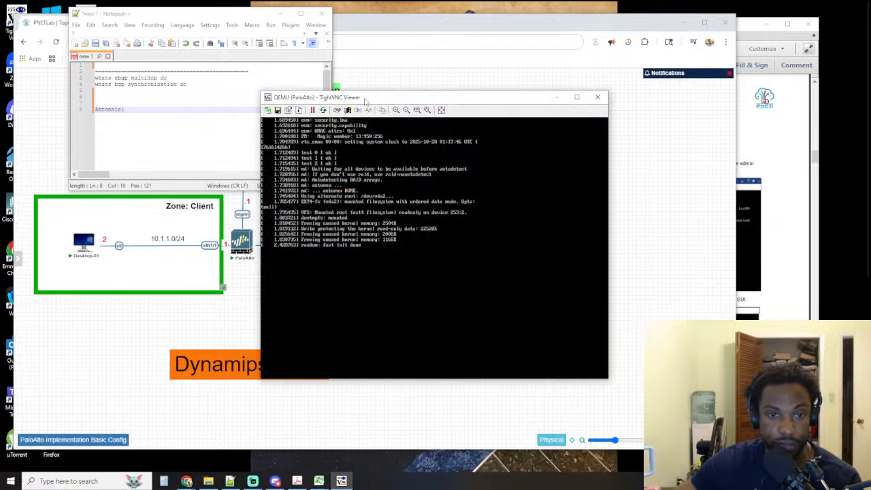
drag(363, 98, 270, 183)
Glance at the lab topology and return to the PaloAlto console in TightVNC Viewer to check its boot progress
click(526, 104)
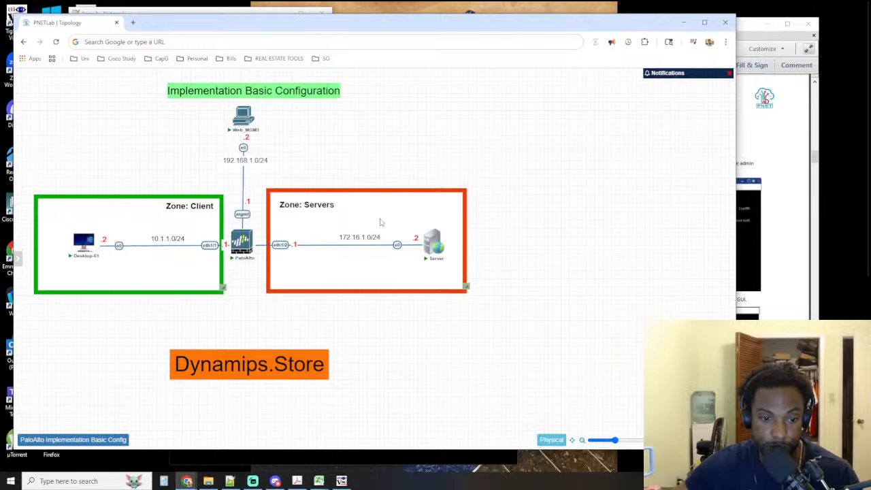
mouse_move(318, 481)
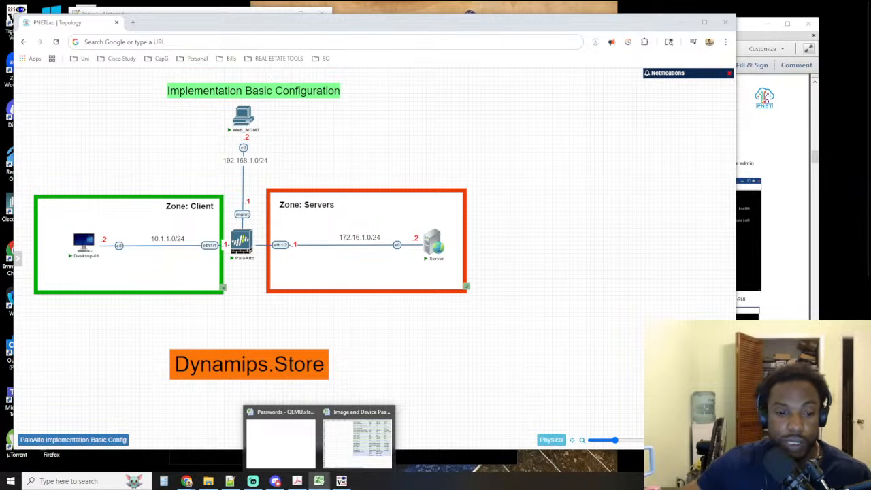
click(341, 481)
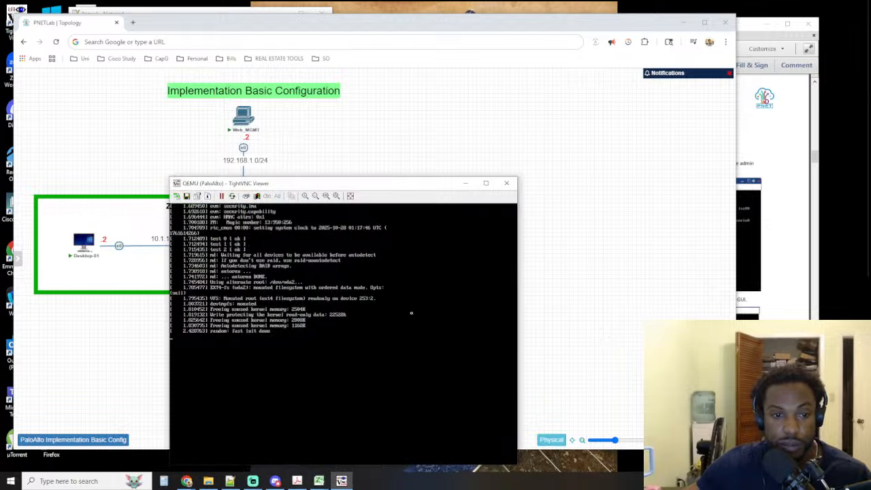
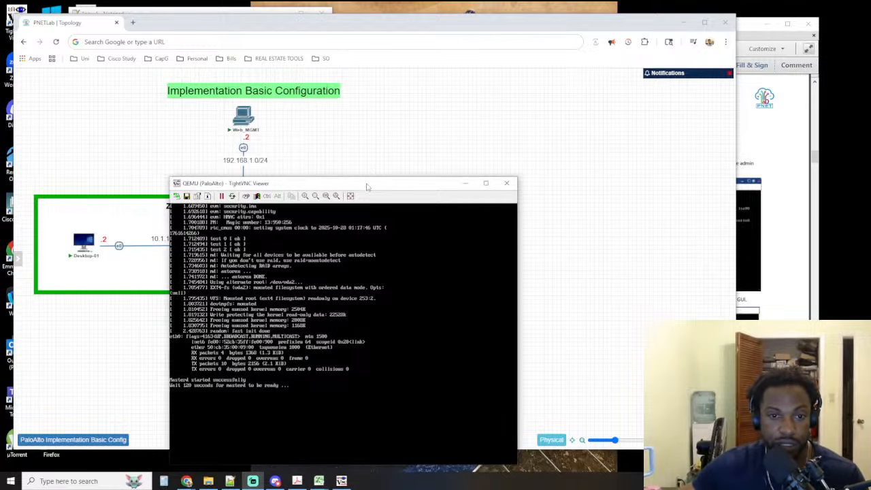
Reduce the height of the PaloAlto console window and move it up over the topology's upper area
drag(366, 188, 305, 159)
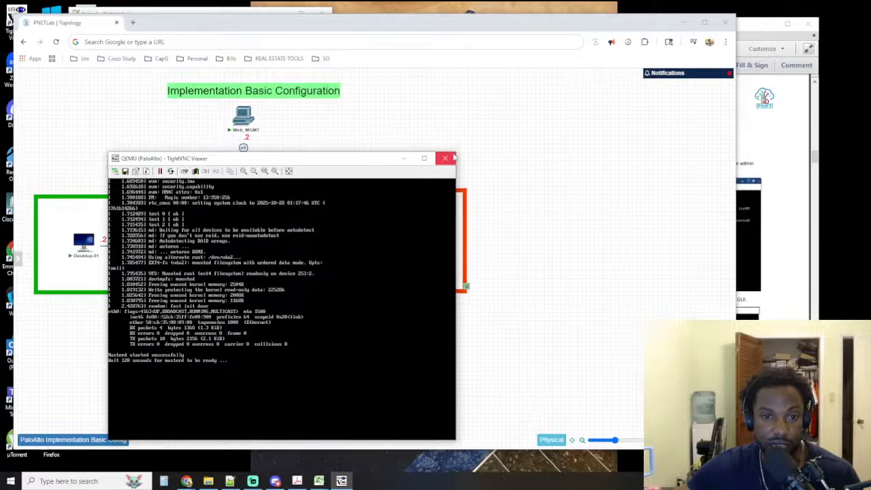
drag(459, 150, 460, 187)
drag(320, 193, 307, 81)
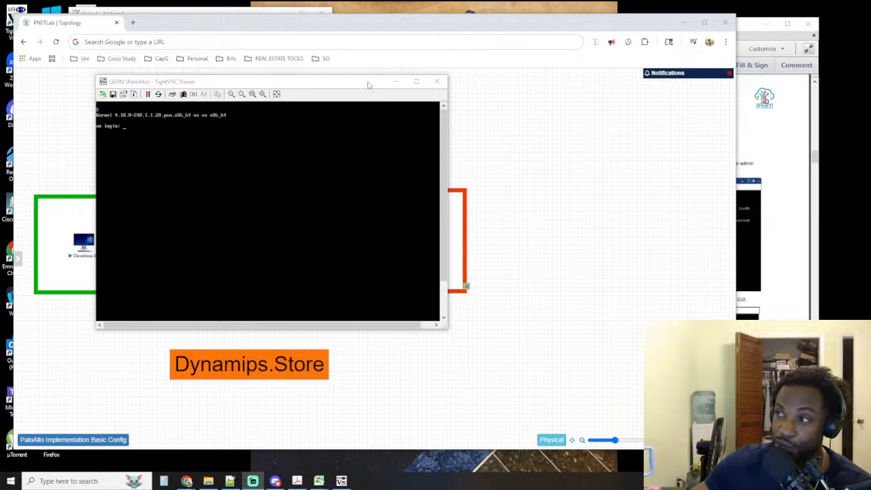
Try to log in at the PaloAlto console with the username admin
click(128, 209)
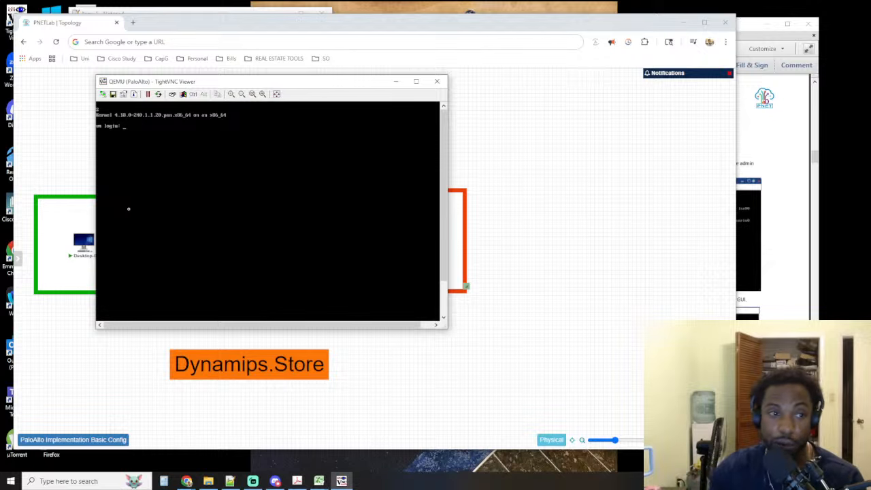
text(admin)
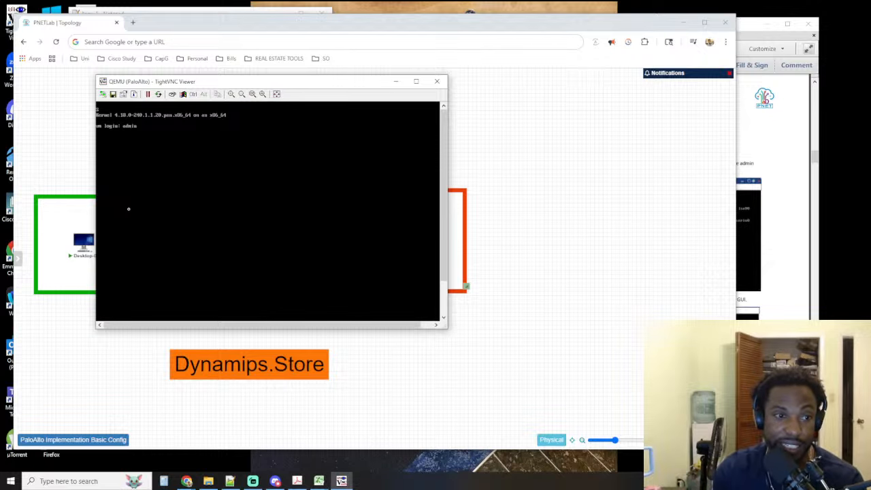
key(Return)
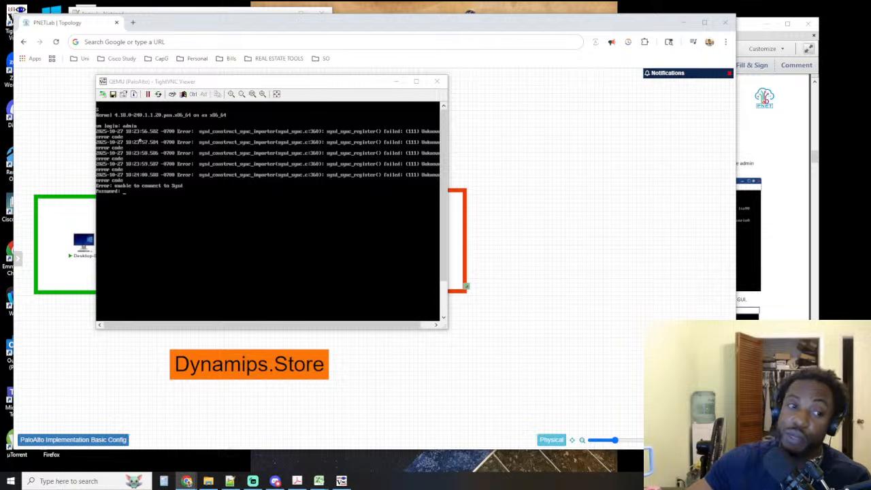
click(191, 188)
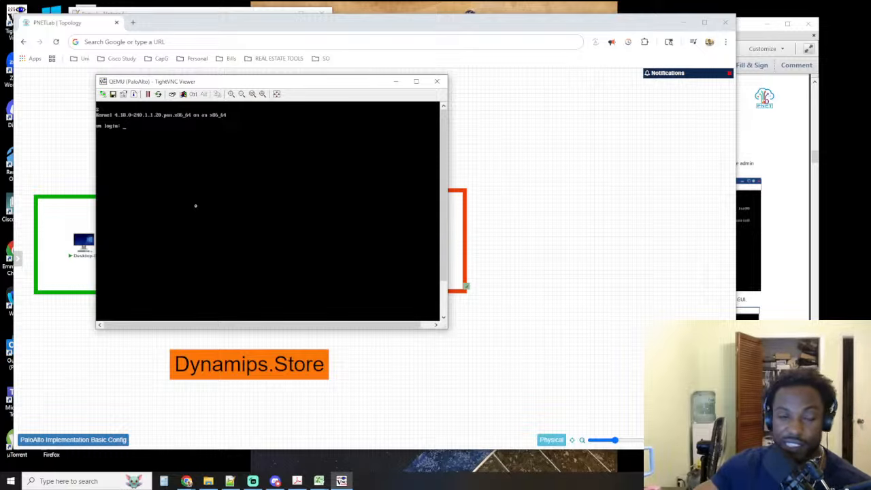
Retry the firewall login as admin with an empty password, and submit the username again at the new login prompt
text(admin)
key(Return)
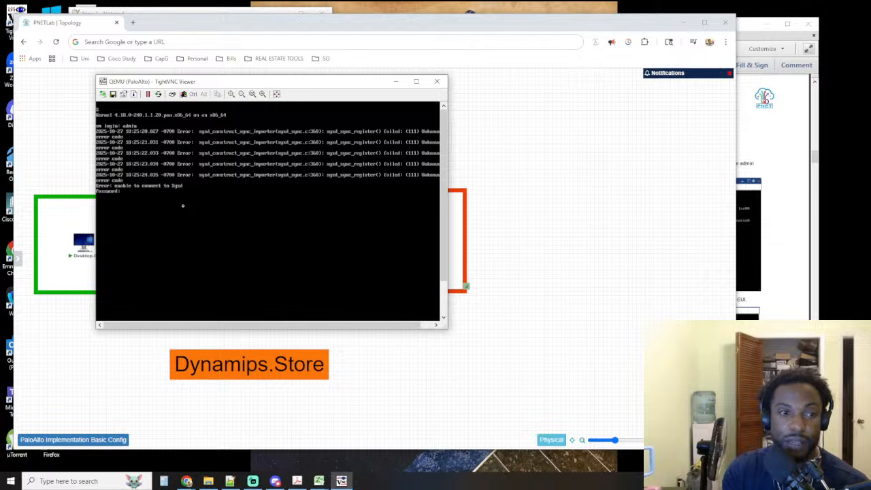
key(Return)
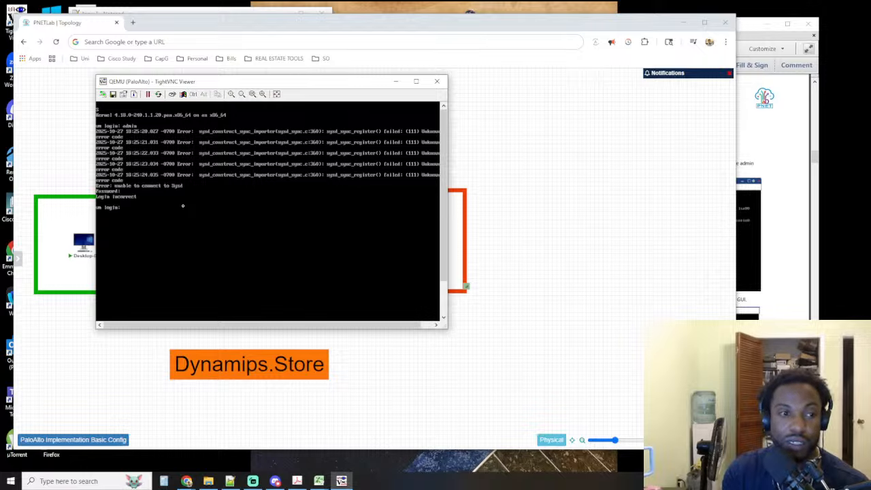
text(admin)
key(Return)
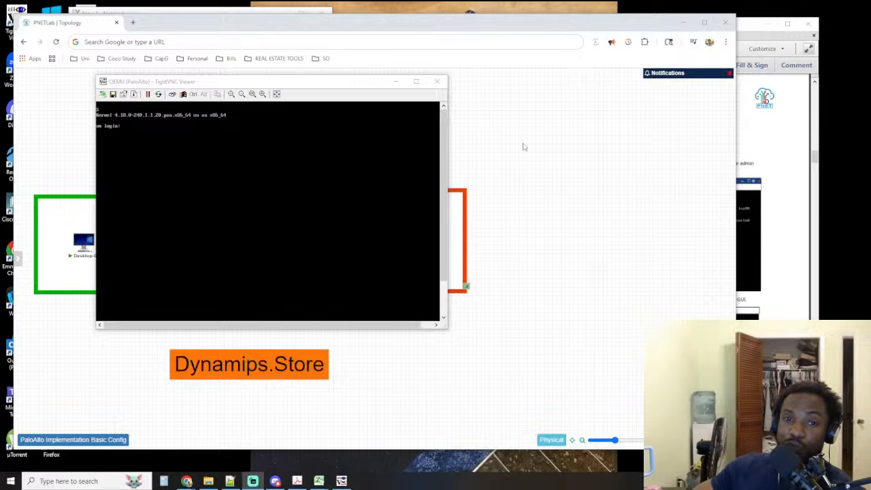
Submit the username admin at the PaloAlto console once more and move its window off the firewall node in the topology
drag(304, 83, 346, 106)
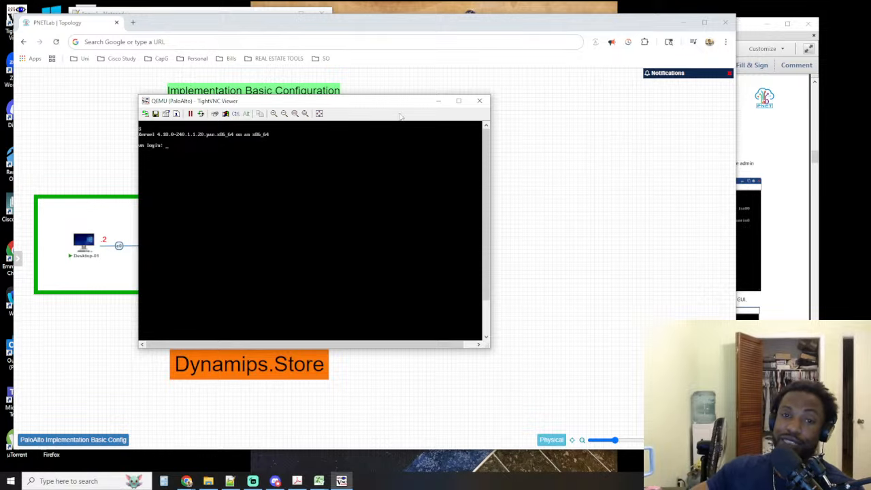
drag(341, 106, 343, 109)
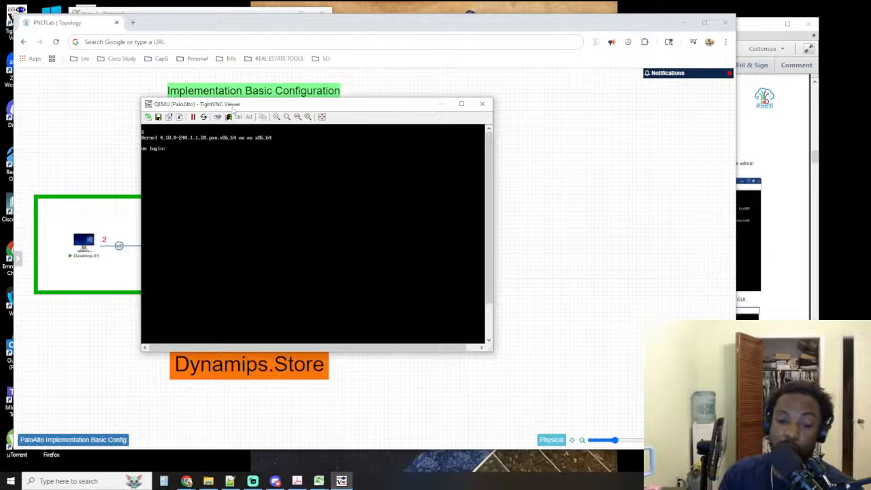
text(admin)
key(Return)
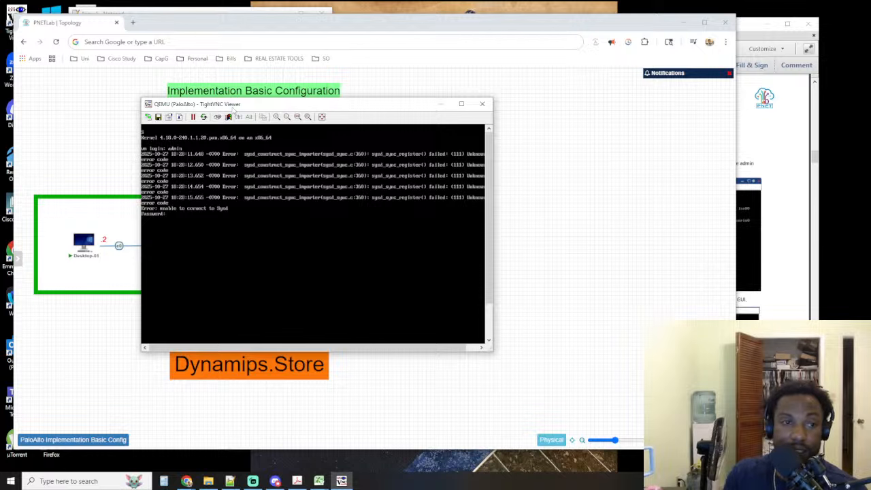
drag(234, 111, 373, 127)
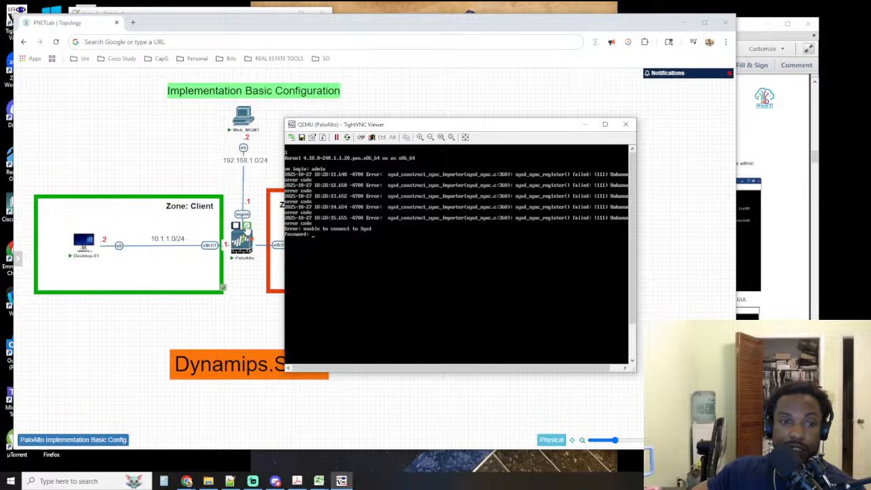
Open the PaloAlto node's settings, check the available firewall images, and close the settings without changes
double_click(247, 231)
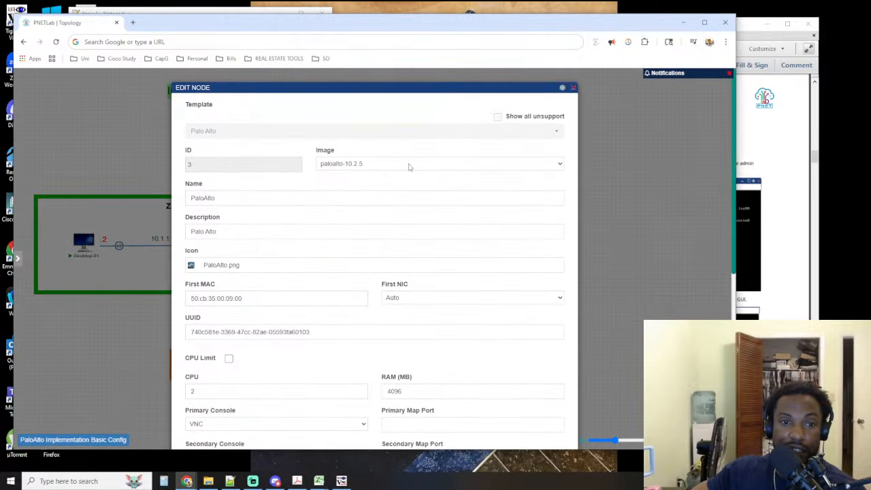
click(409, 167)
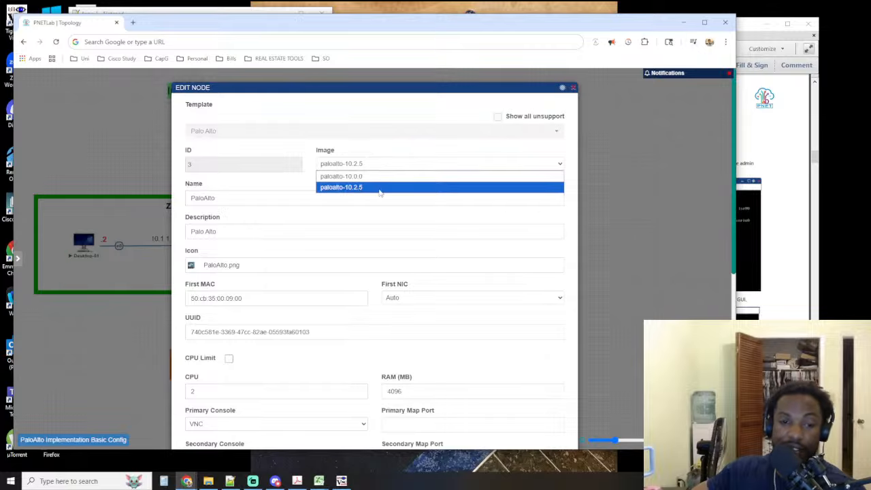
click(411, 149)
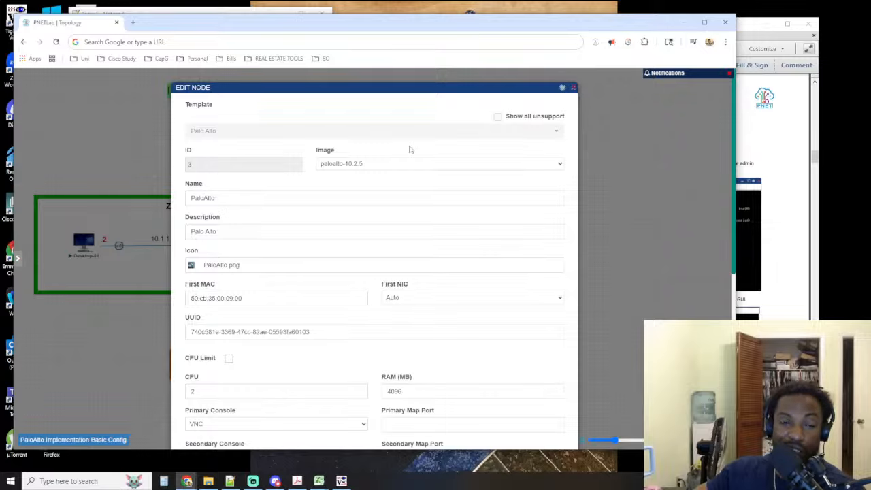
click(400, 163)
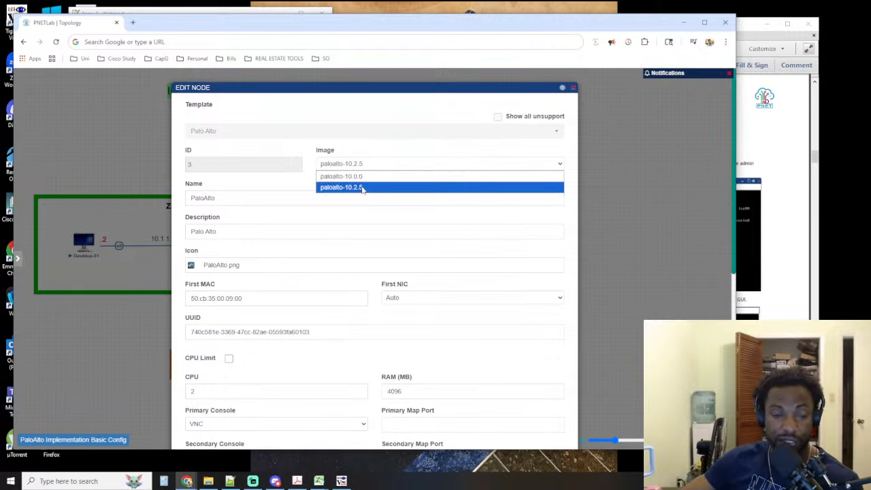
click(574, 87)
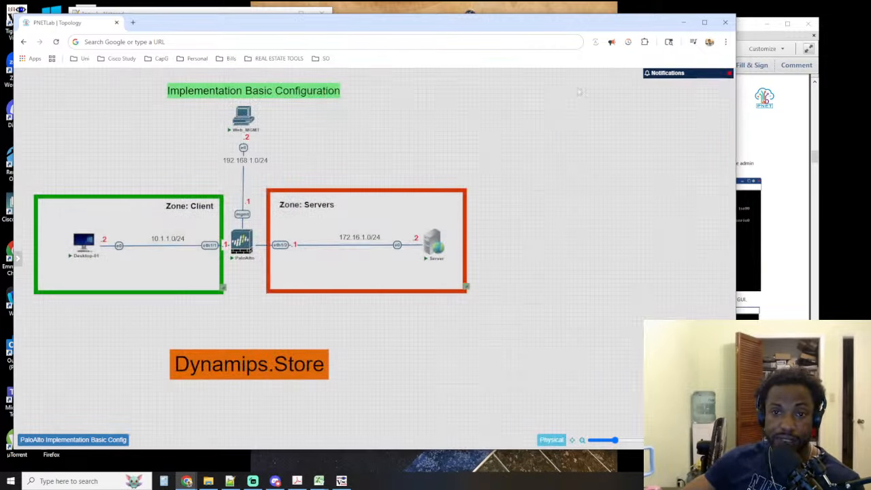
Switch back to TightVNC Viewer and open a new connection to remote host 192.168.15.50:30003 for the Web_MGMT machine
mouse_move(246, 240)
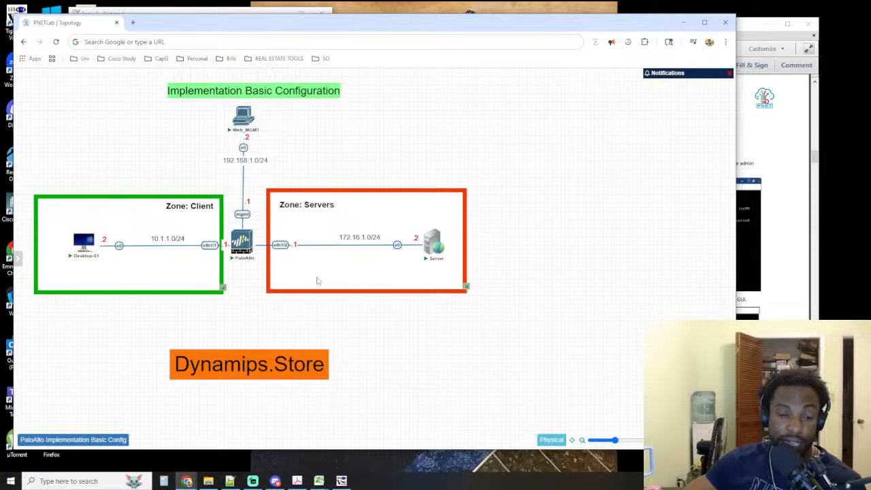
click(344, 477)
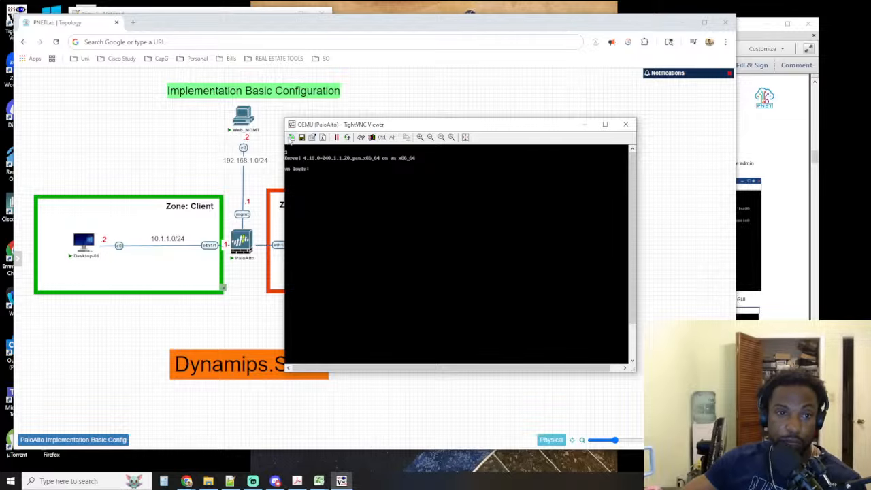
click(292, 137)
click(434, 196)
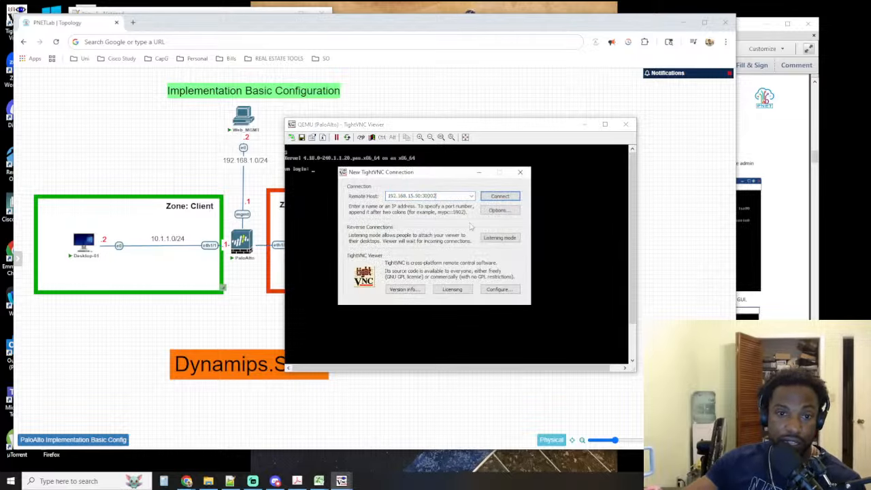
key(BackSpace)
text(3)
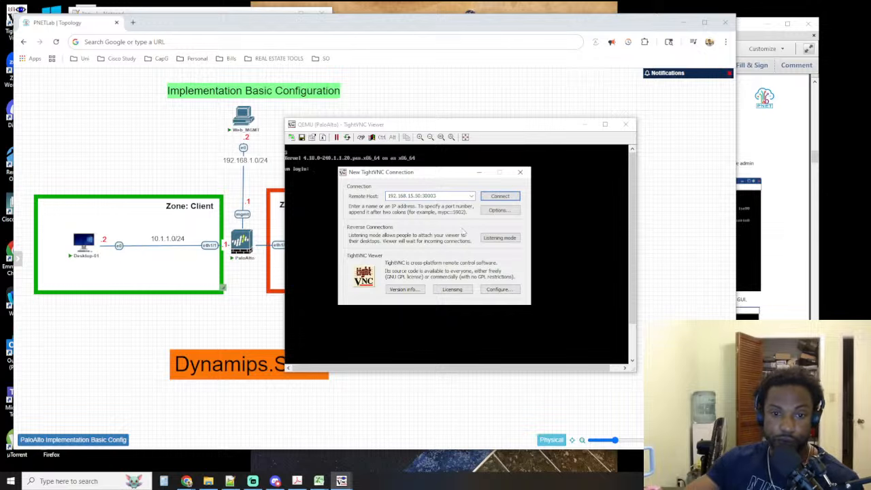
click(507, 197)
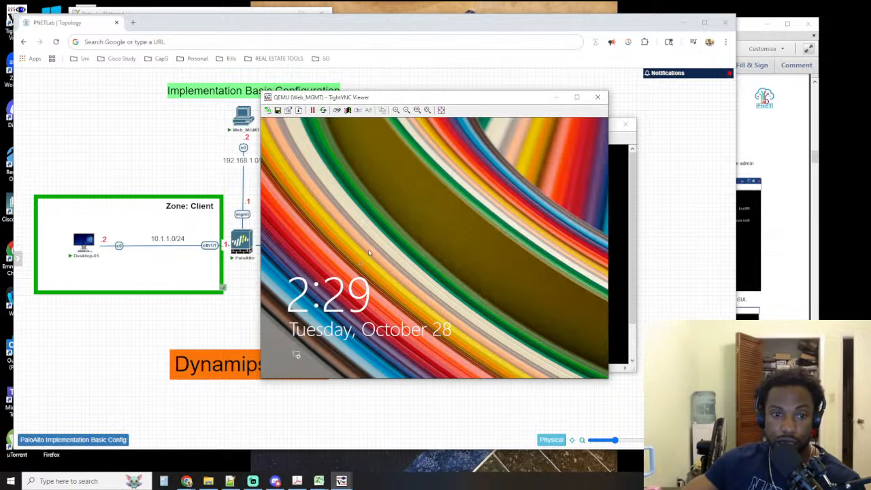
Unlock the Web_MGMT machine, sign in to the user account with its password, and go to the Windows desktop
drag(309, 346, 296, 140)
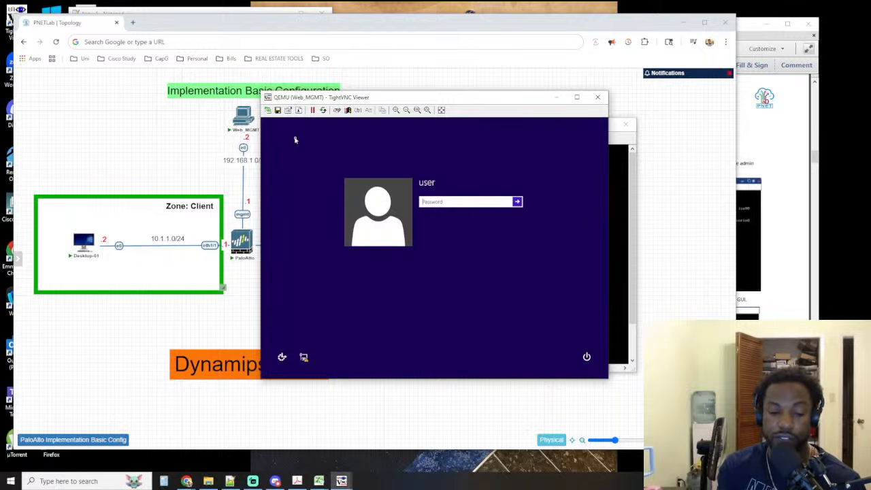
text(•••)
key(BackSpace)
key(BackSpace)
key(BackSpace)
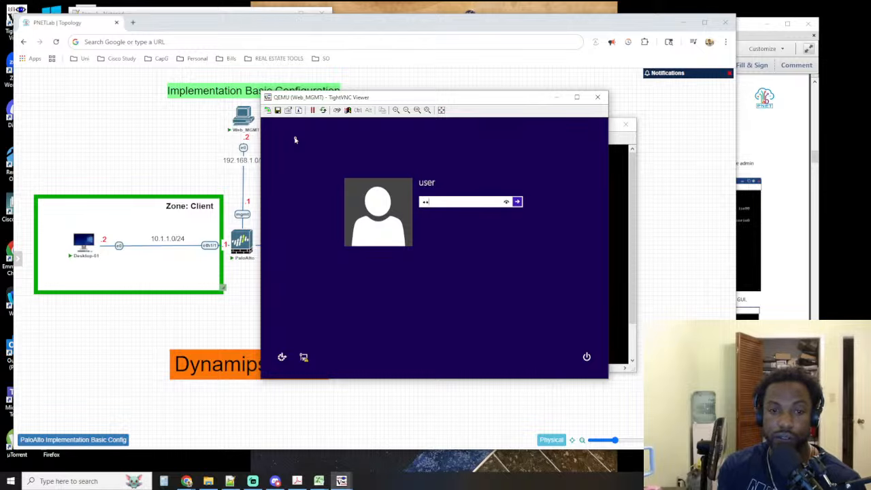
text(•••)
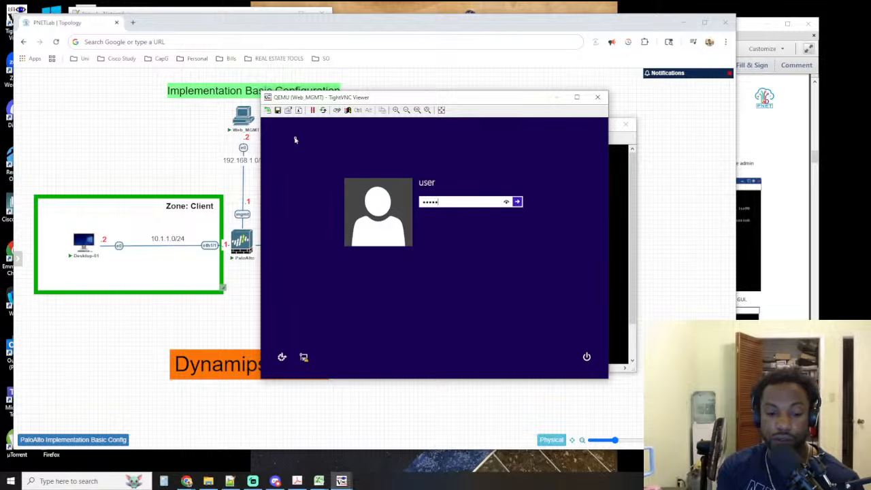
key(Return)
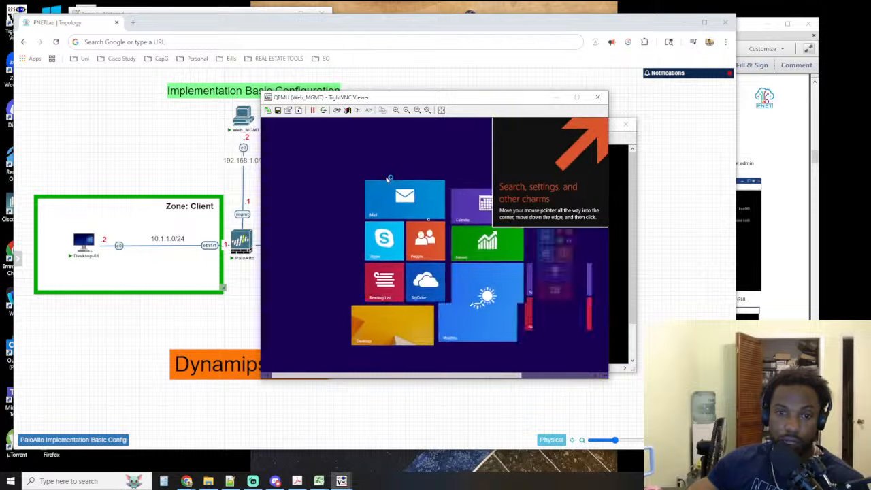
click(368, 338)
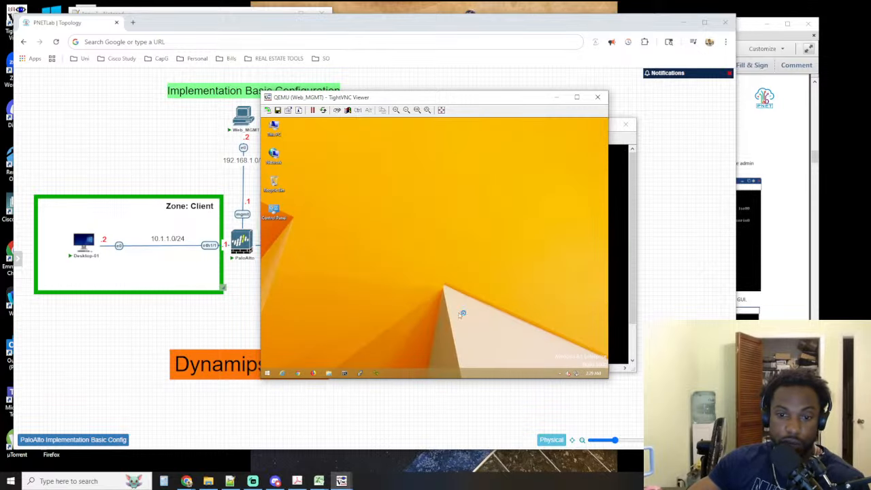
Move the Web_MGMT console window aside and minimize the PaloAlto console
drag(328, 98, 452, 235)
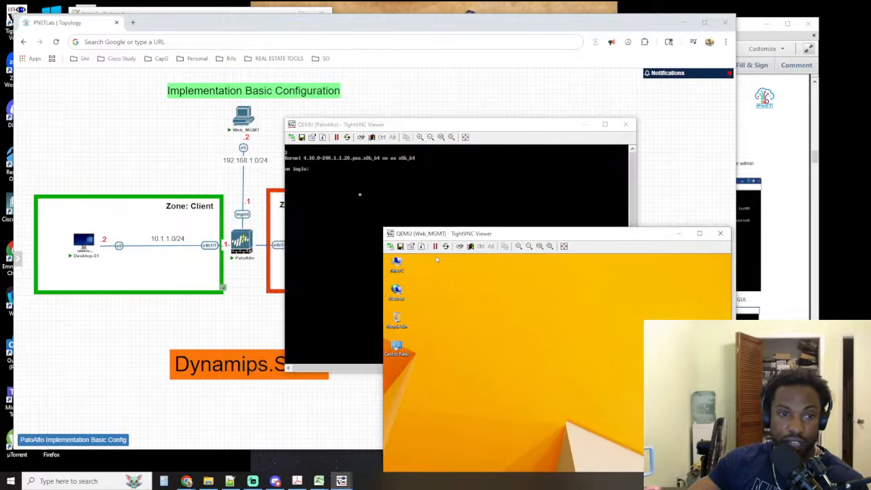
drag(388, 129, 419, 169)
click(616, 160)
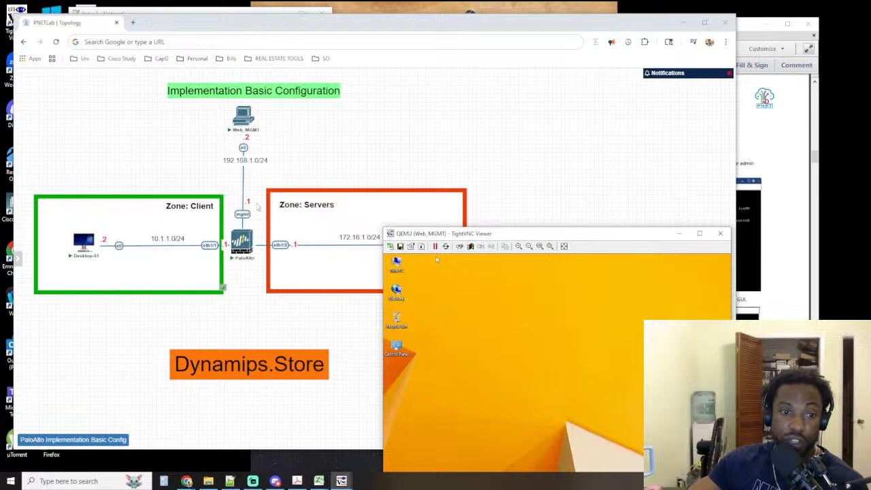
Place the Web_MGMT window beside the management link in the topology and open its Network and Sharing Center
drag(478, 237, 399, 90)
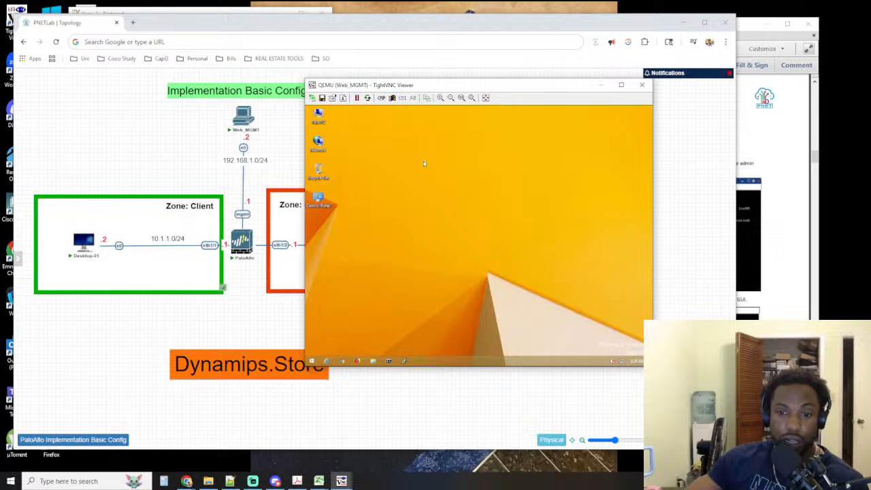
right_click(621, 361)
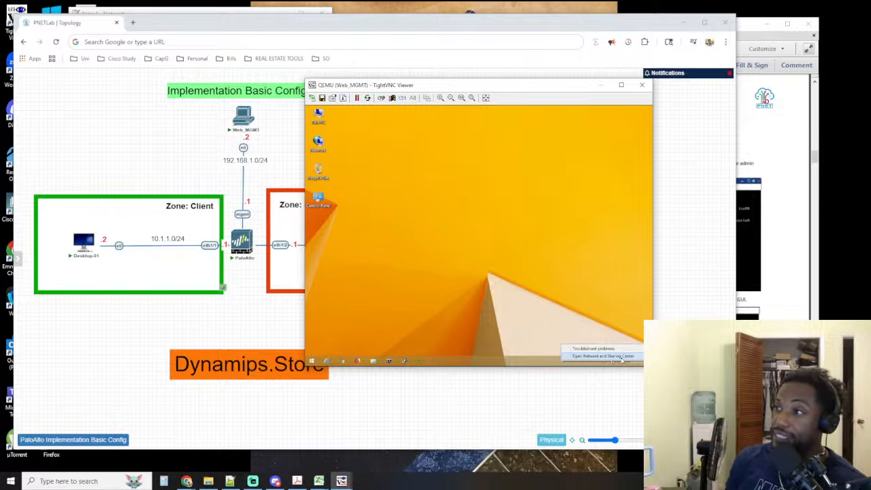
click(580, 357)
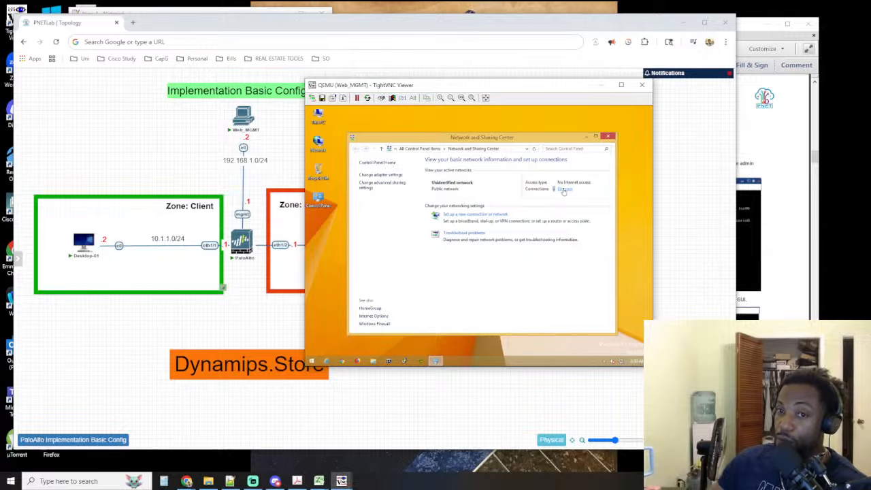
Search Google in a new browser tab for "hillsborough county sheriff's office jobs"
click(133, 22)
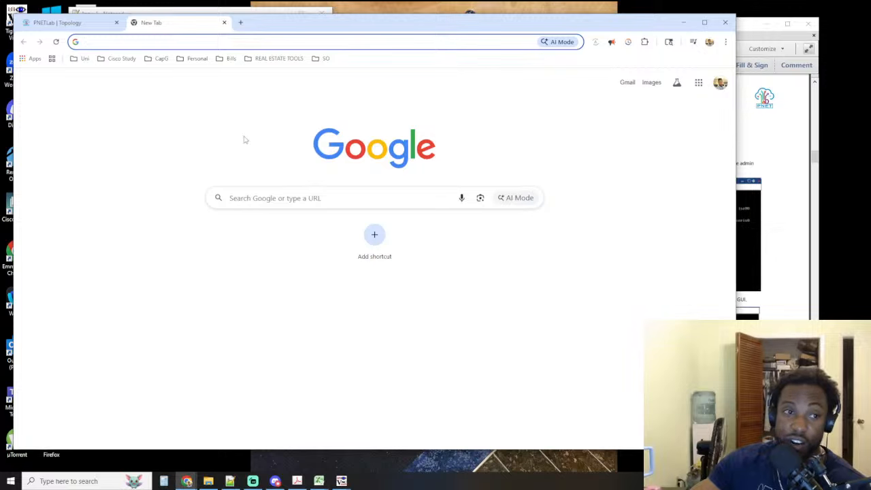
click(276, 199)
text(hi)
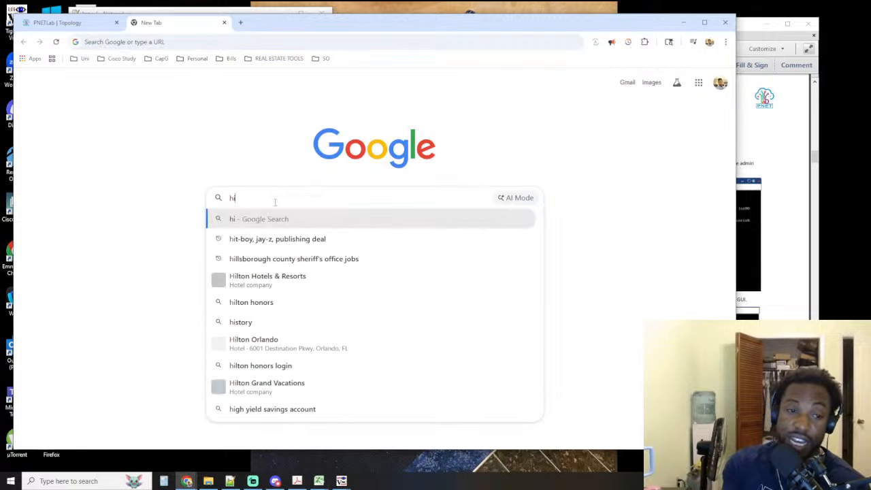
text(lls)
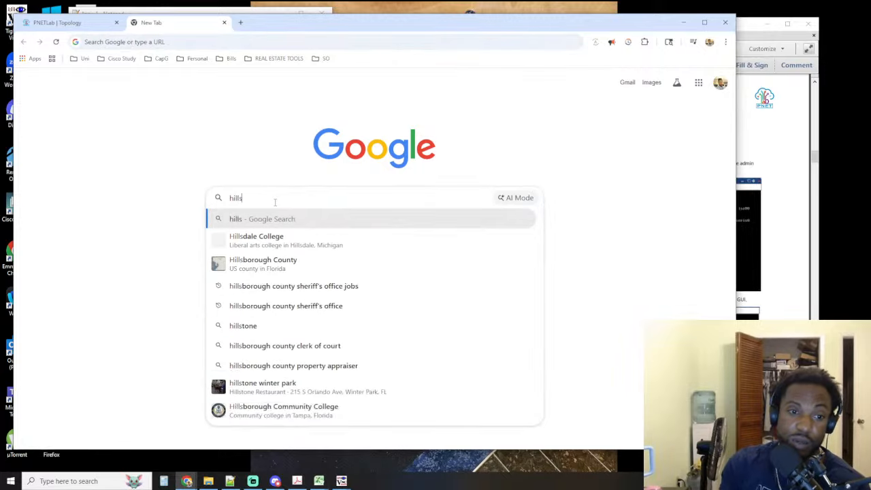
key(Down)
key(Down)
key(Down)
key(Return)
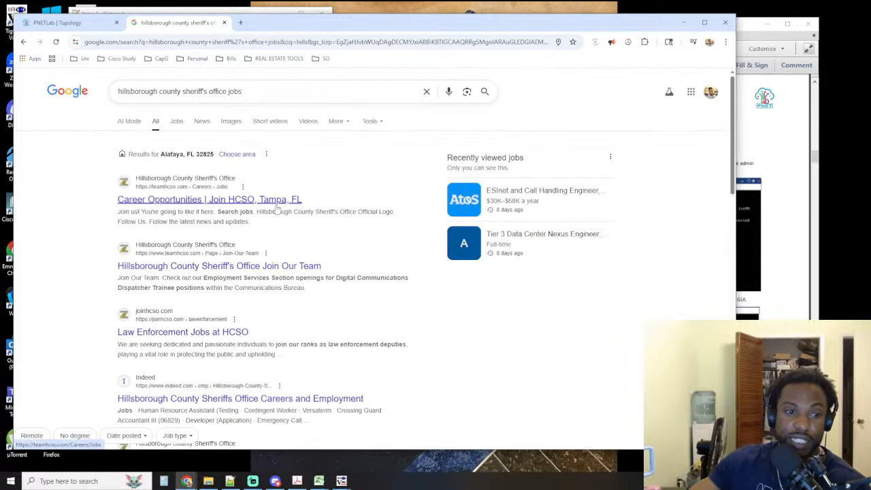
Open the Hillsborough County Sheriff's Office careers page and go to its professional support and certified job listings
click(277, 204)
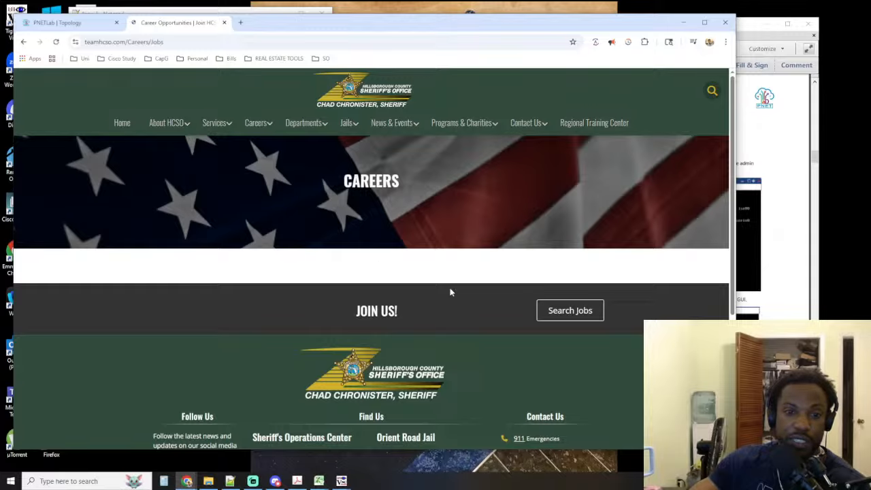
scroll(449, 292, down, 5)
scroll(449, 292, up, 5)
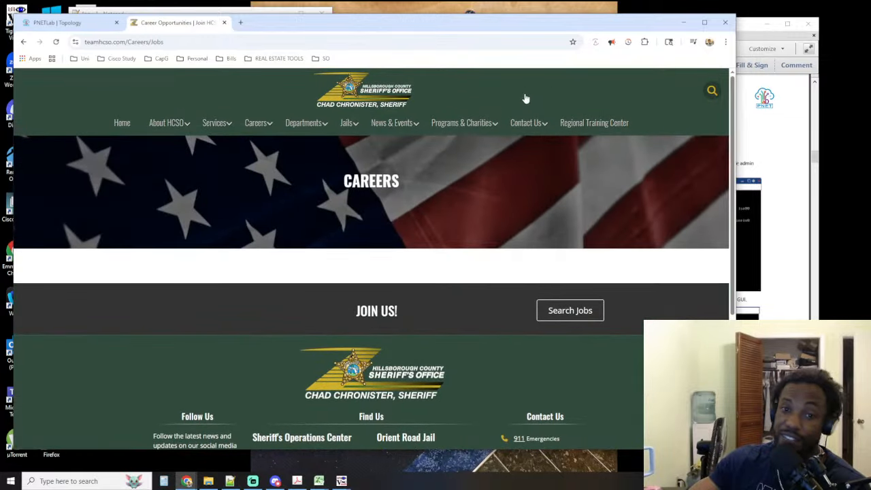
mouse_move(257, 121)
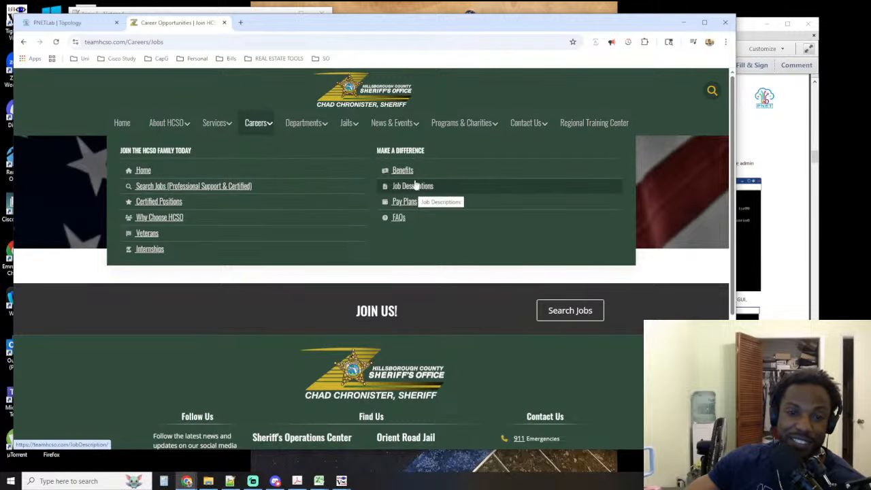
click(161, 190)
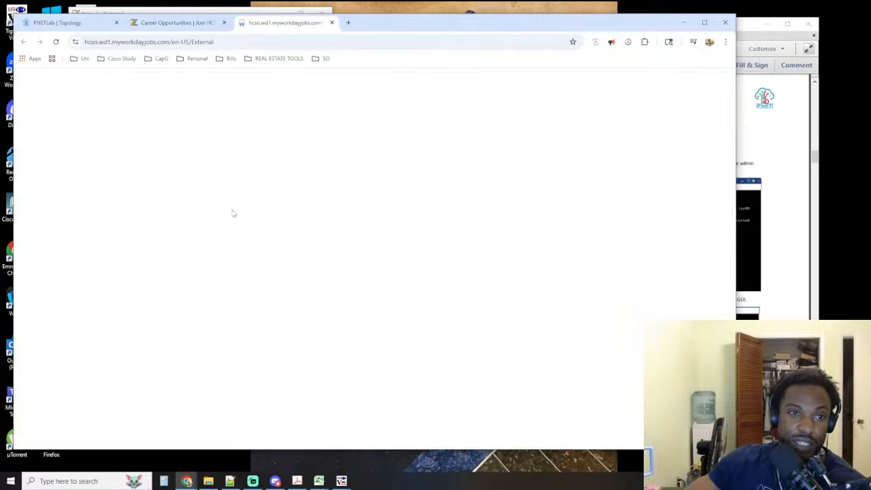
View the Technical Field Support Specialist posting in a separate tab, examine its compensation range, and close that tab
scroll(238, 231, down, 4)
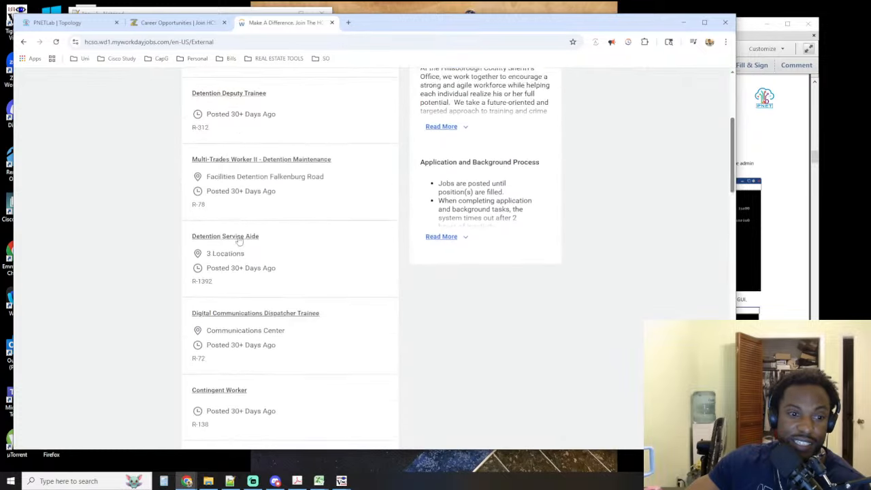
scroll(238, 239, down, 10)
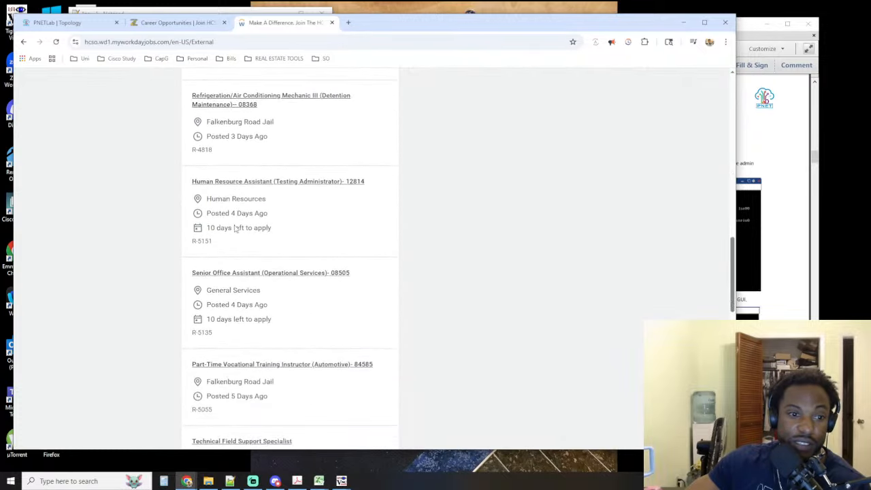
scroll(235, 228, down, 5)
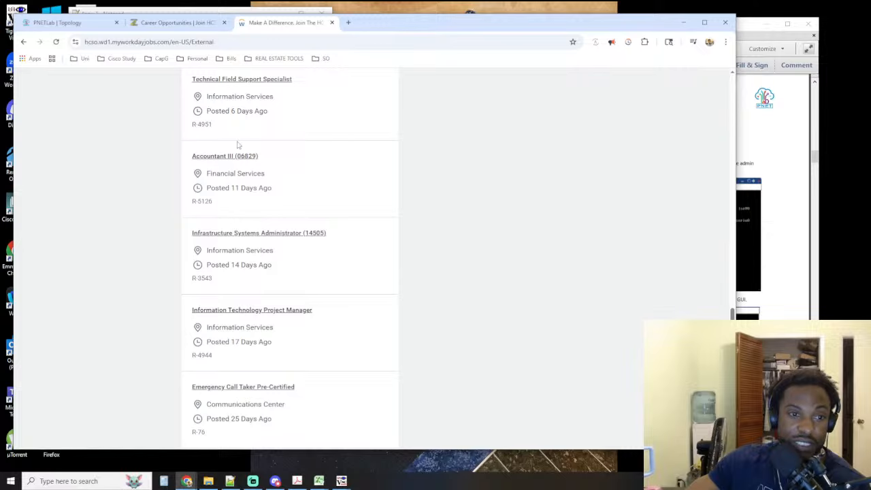
middle_click(247, 82)
scroll(259, 96, down, 1)
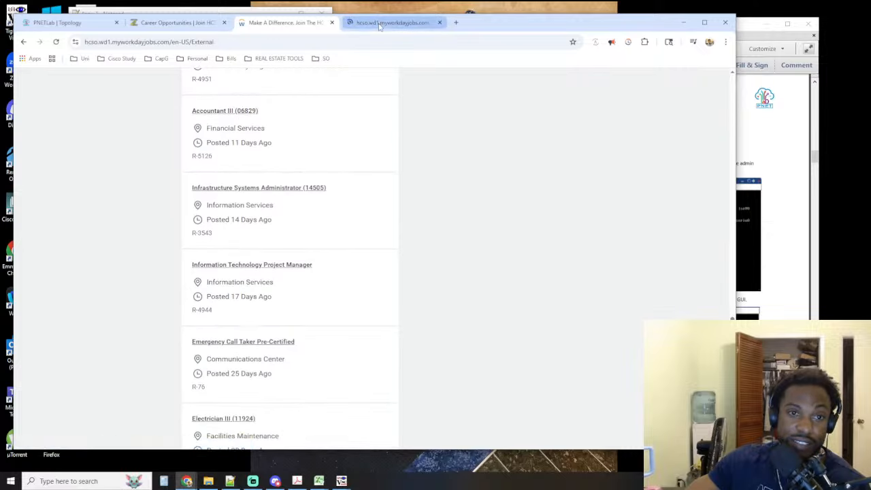
click(379, 25)
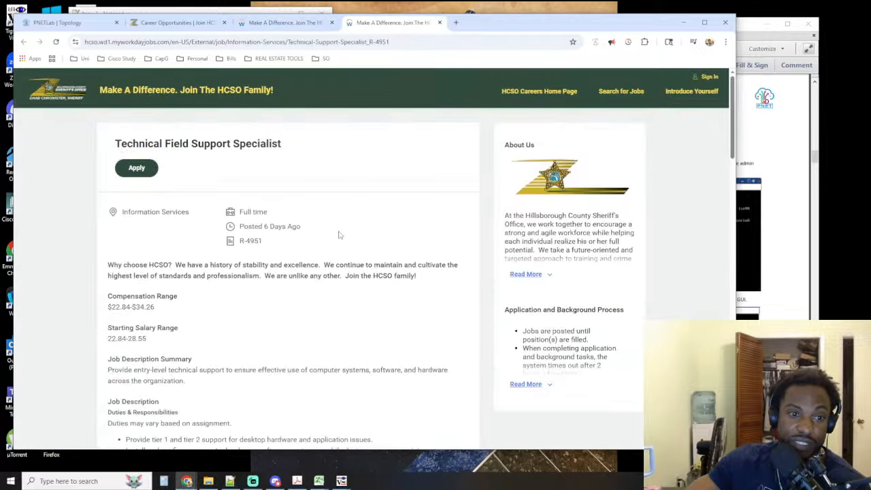
scroll(339, 235, down, 3)
drag(111, 216, 181, 218)
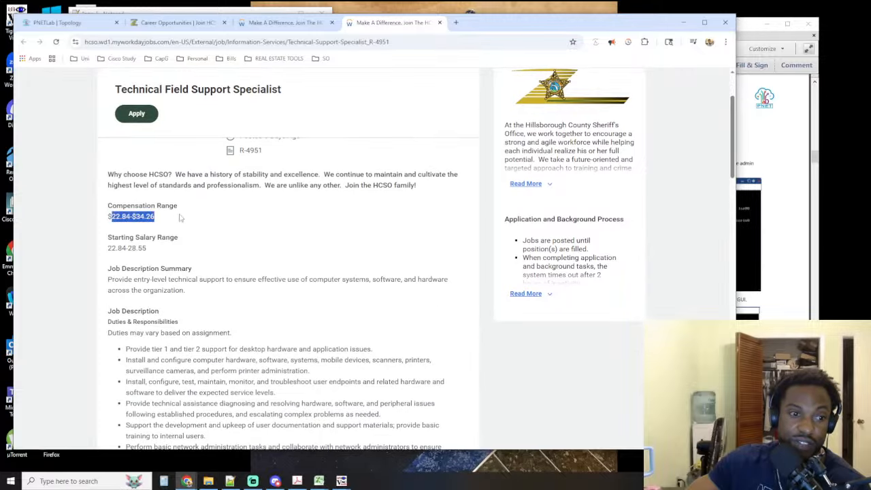
click(440, 22)
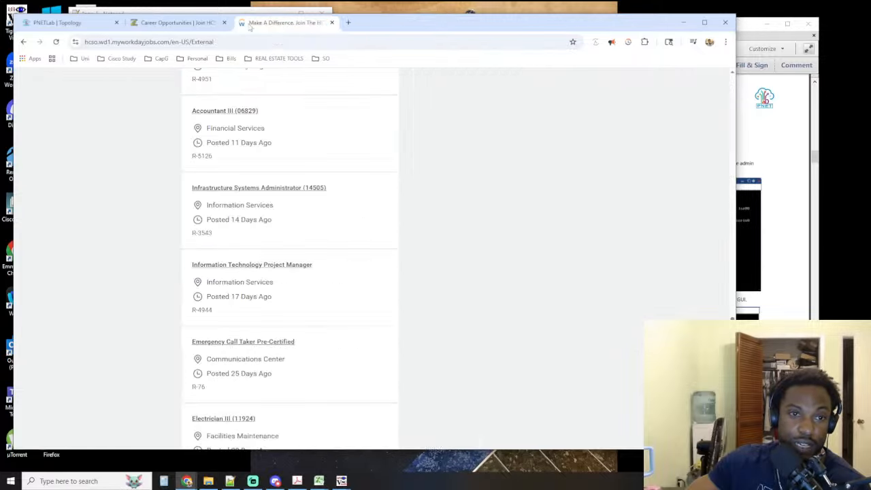
Open the Information Technology Project Manager posting and examine its compensation range
click(271, 267)
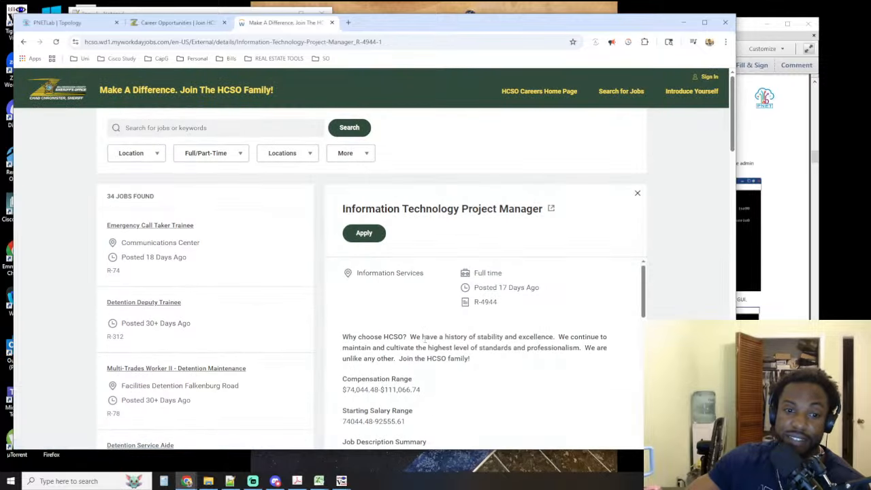
scroll(408, 306, down, 2)
scroll(449, 286, up, 2)
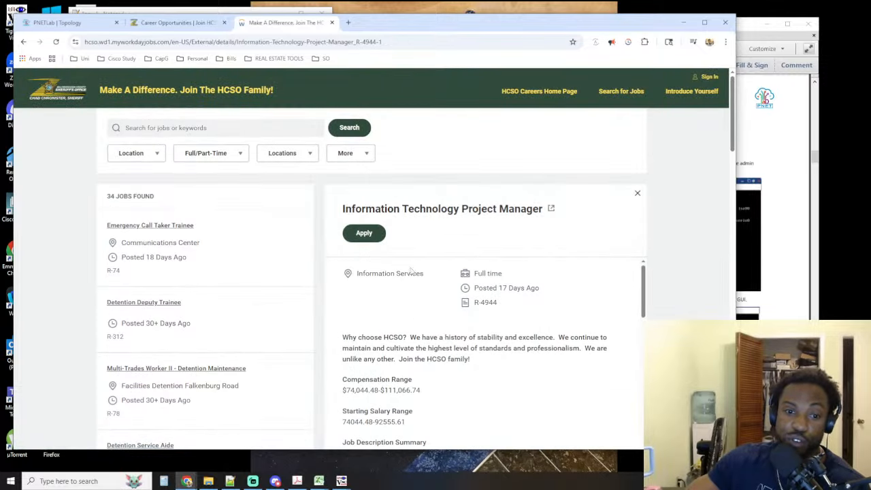
drag(379, 391, 343, 390)
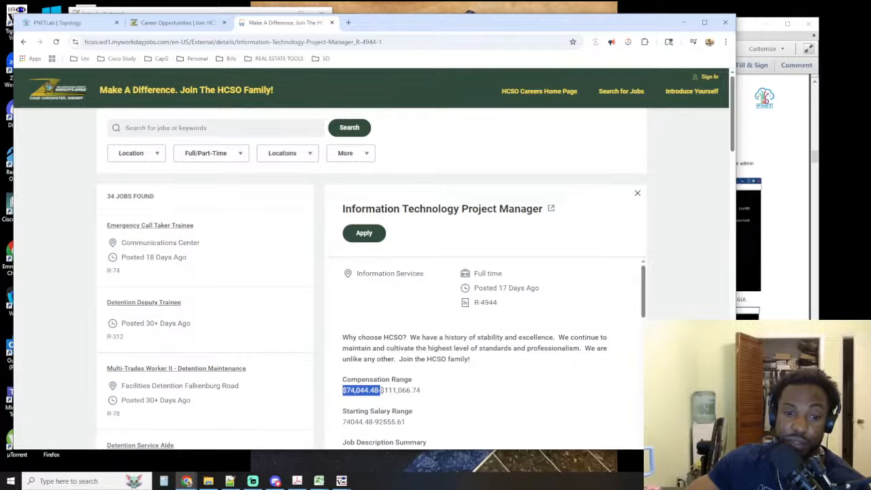
Find the Infrastructure Systems Administrator (14505) posting in the job list, open it, and examine its compensation range
scroll(196, 307, down, 3)
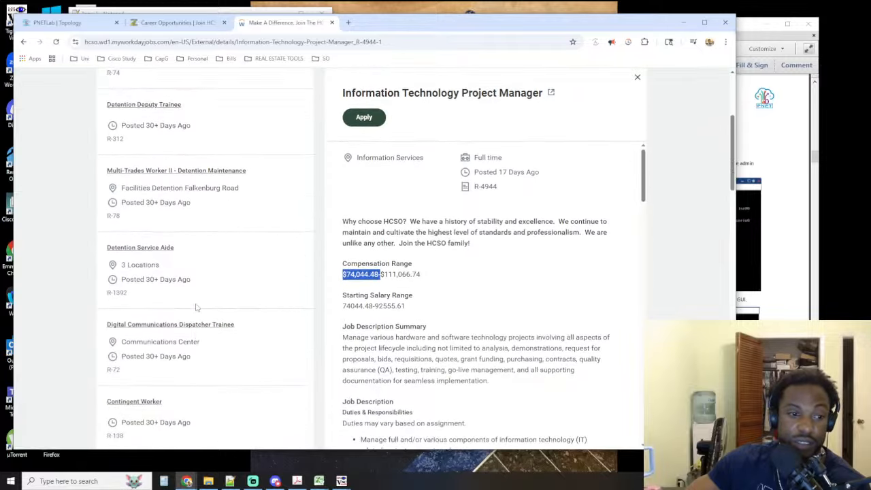
scroll(196, 307, down, 5)
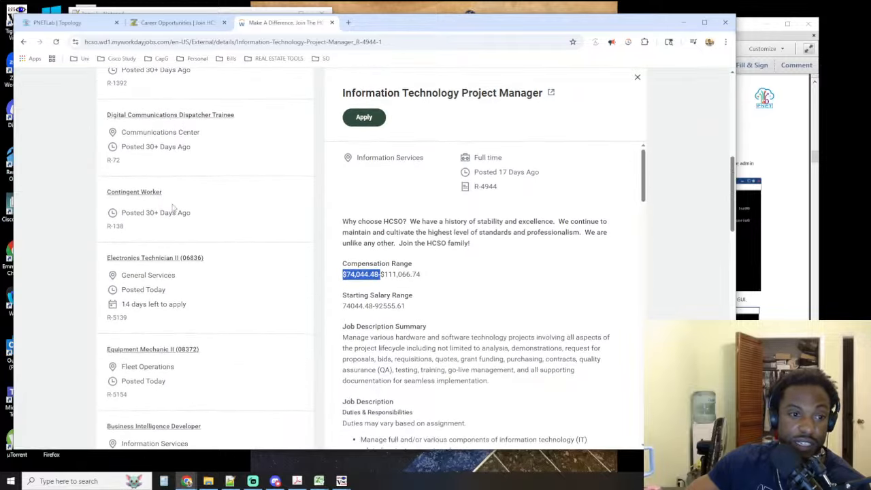
scroll(173, 208, down, 2)
scroll(170, 204, up, 4)
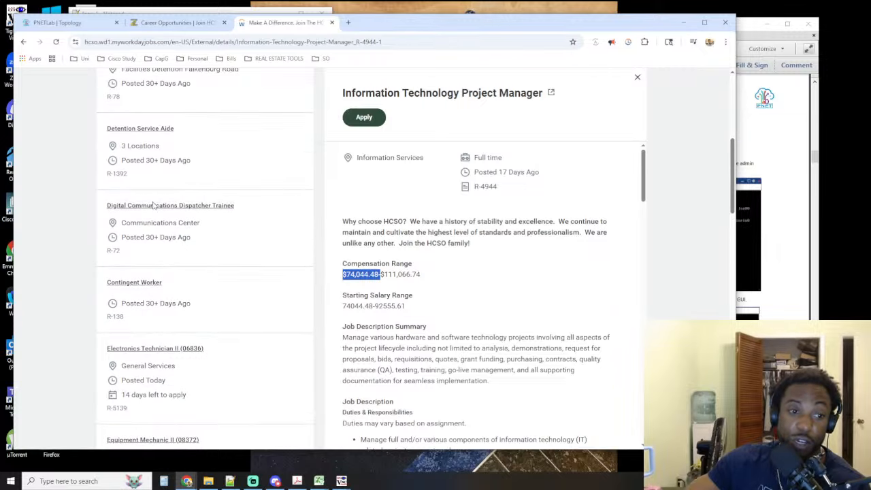
scroll(188, 278, down, 7)
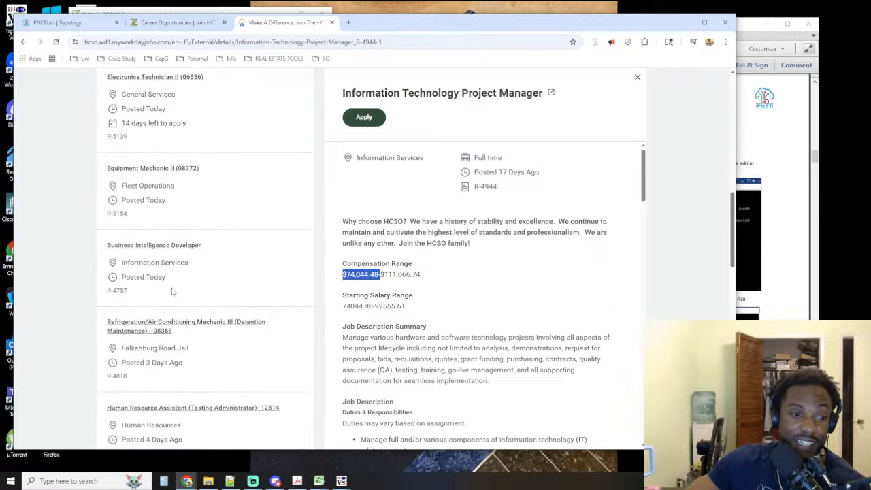
scroll(145, 289, down, 7)
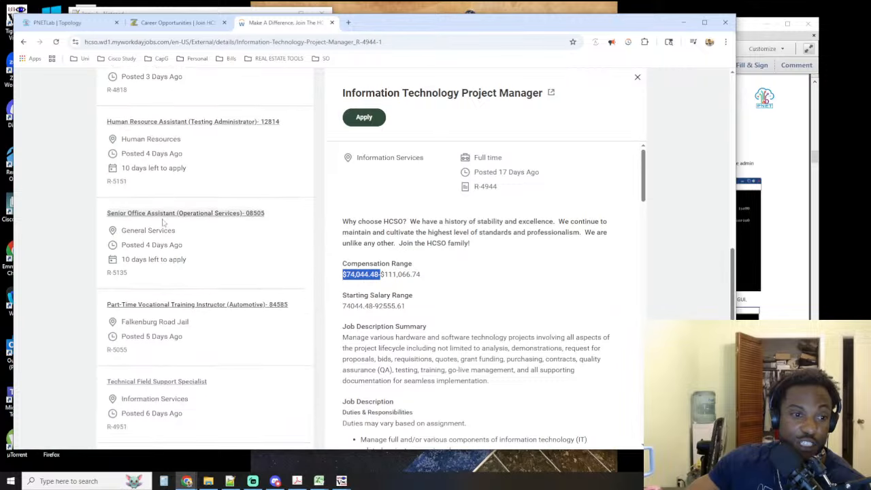
scroll(164, 221, down, 8)
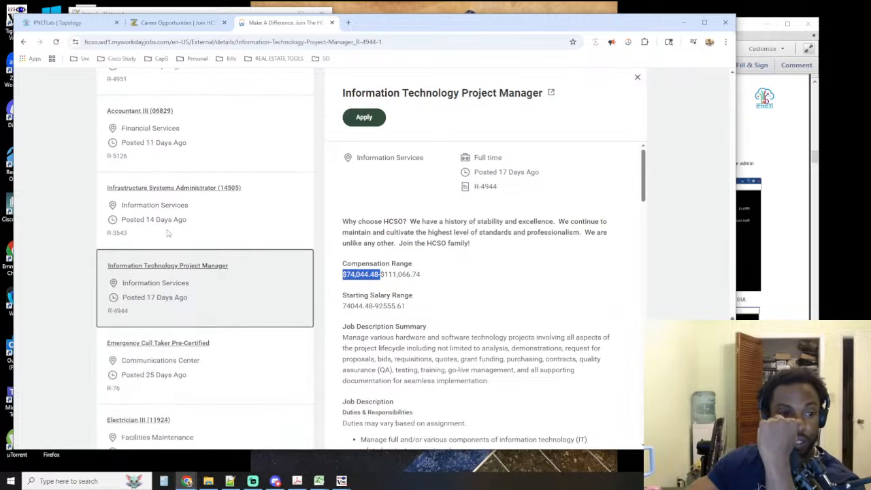
click(172, 191)
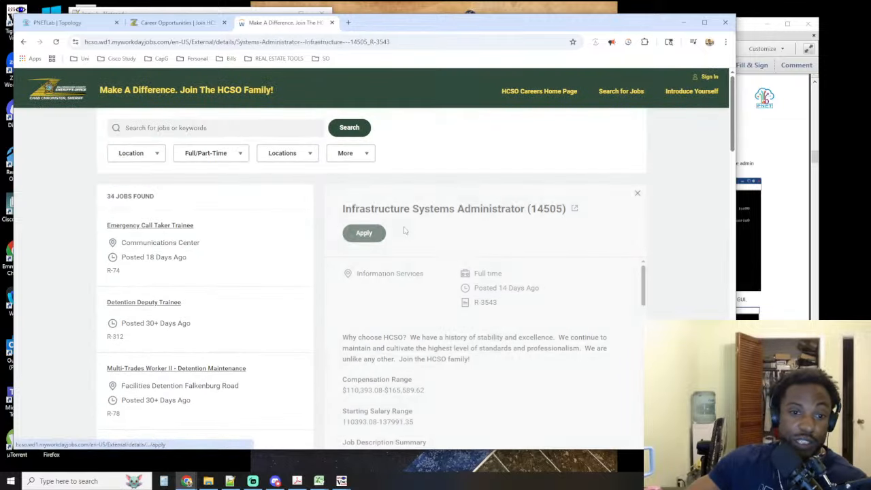
scroll(408, 288, down, 2)
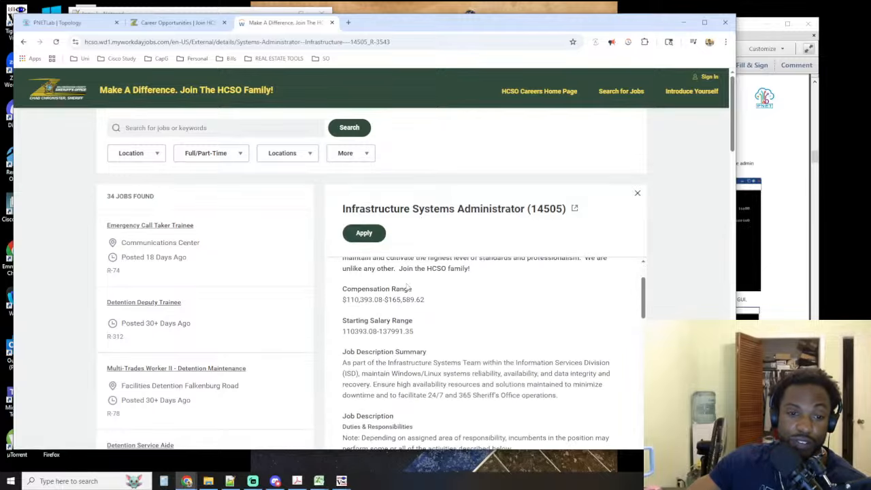
double_click(348, 300)
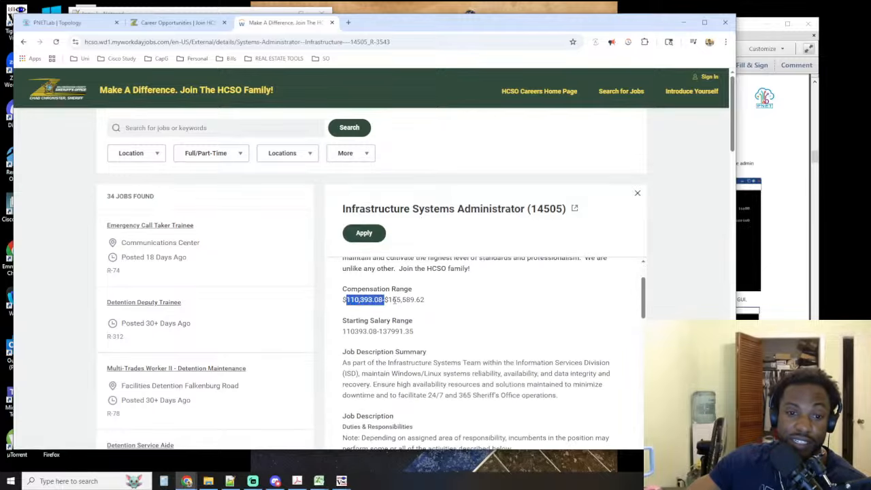
drag(394, 300, 406, 301)
Read the Infrastructure Systems Administrator job summary, duties, and minimum education and experience requirements, highlighting the high school diploma requirement
scroll(443, 299, down, 3)
scroll(451, 306, up, 2)
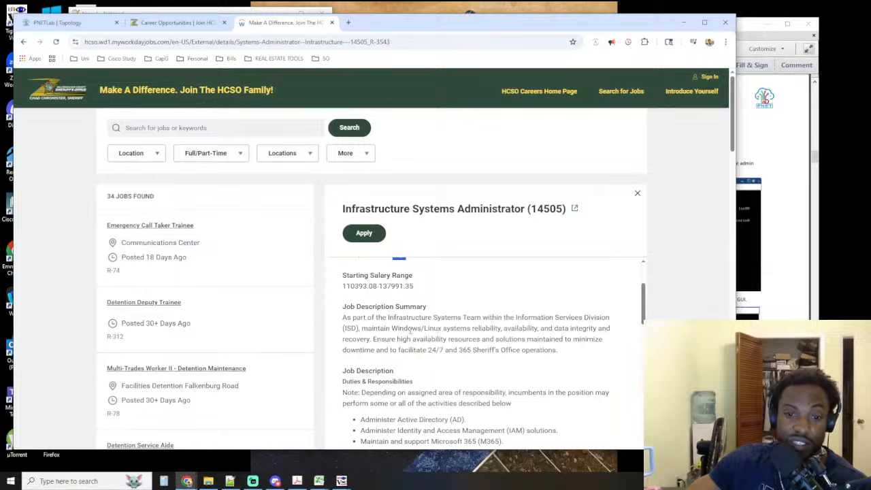
drag(394, 329, 469, 329)
scroll(452, 299, down, 6)
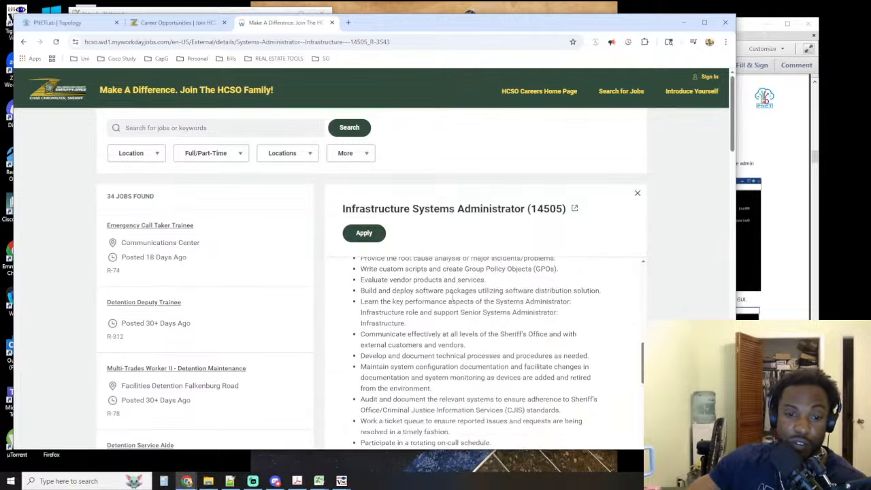
scroll(451, 298, down, 10)
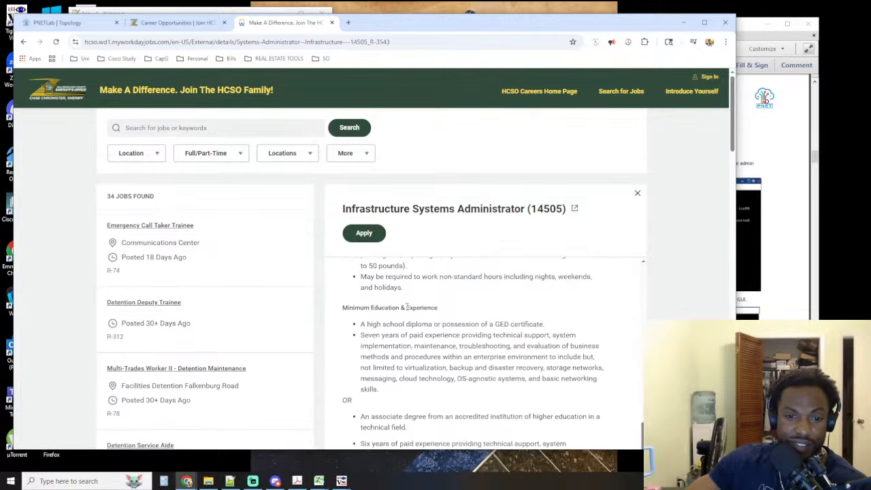
scroll(402, 310, down, 1)
scroll(402, 300, up, 1)
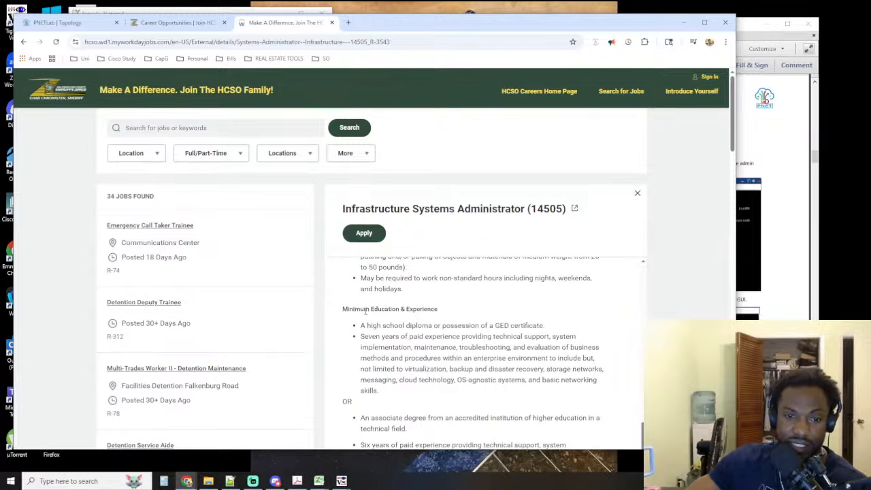
drag(353, 309, 483, 327)
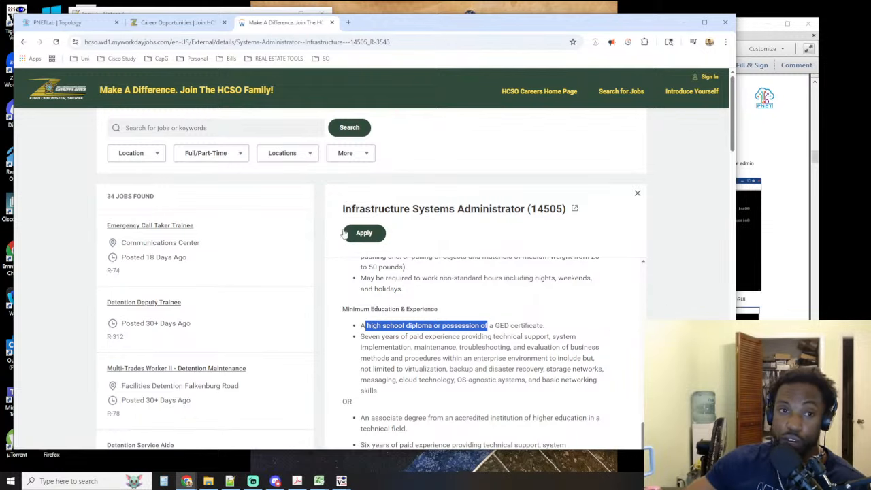
Look over the PaloAlto lab guide and PNETLab topology, minimize the guide, and return to the Infrastructure Systems Administrator posting
click(755, 37)
click(196, 12)
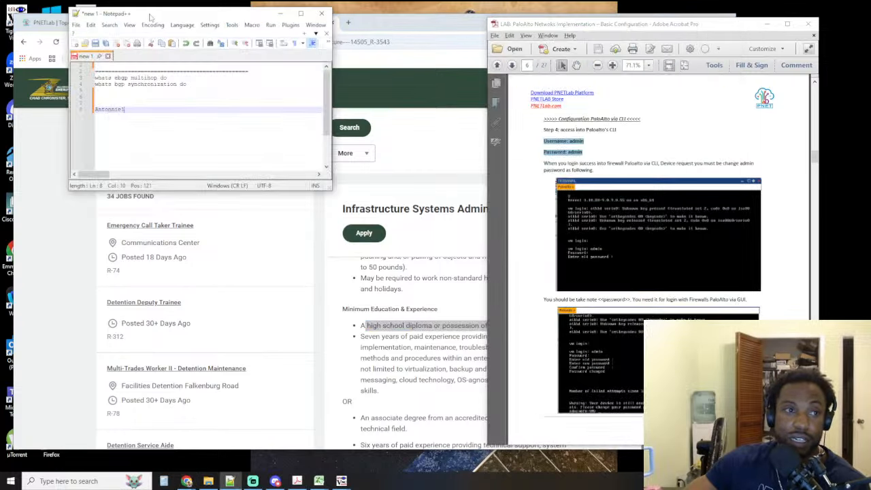
click(62, 22)
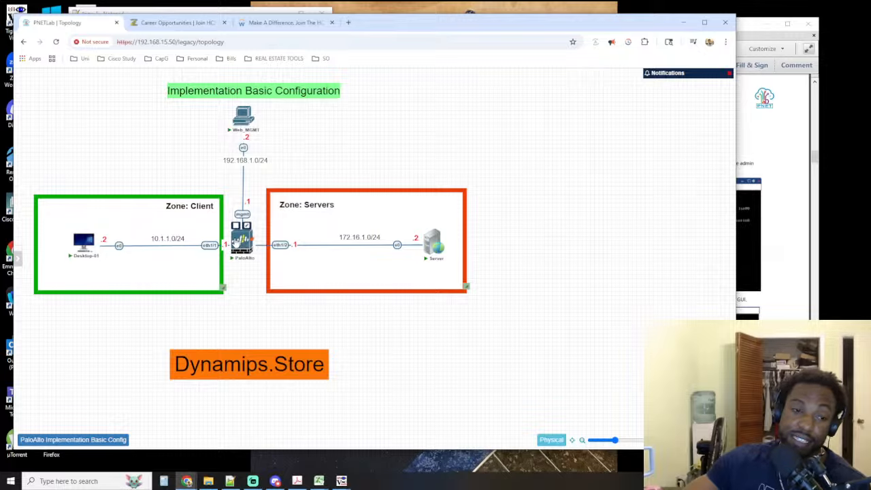
click(768, 25)
click(283, 23)
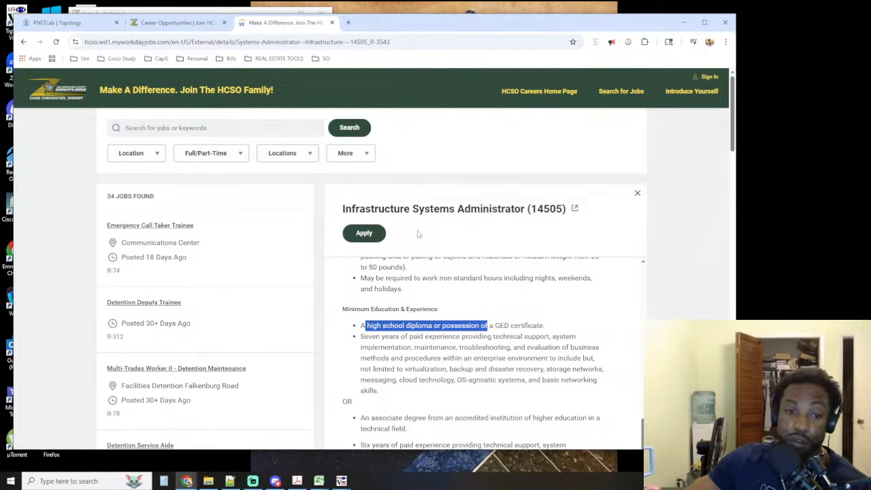
Read the alternative minimum education and experience options in the Infrastructure Systems Administrator posting, highlighting the diploma, degree and years-of-experience requirements
drag(363, 328, 551, 330)
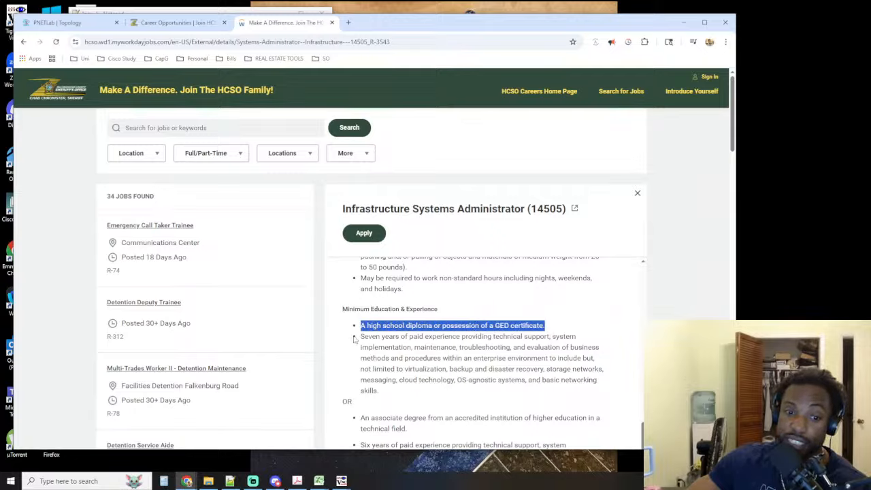
drag(359, 336, 442, 336)
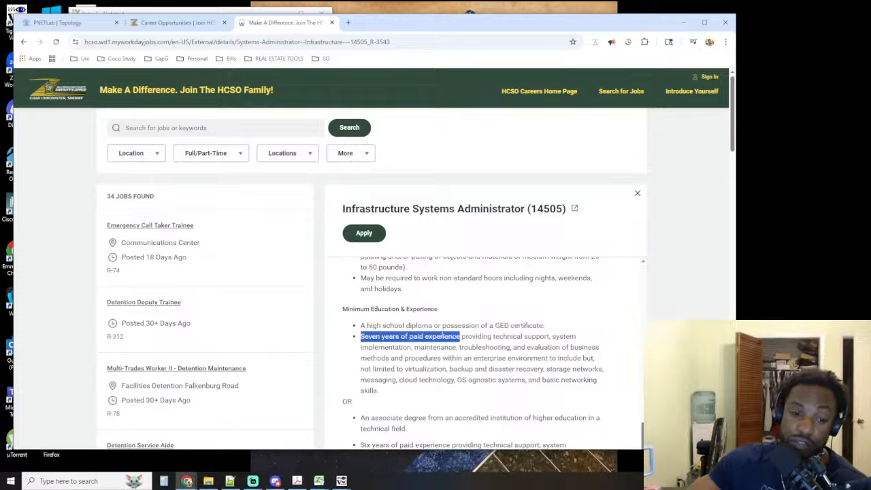
scroll(381, 361, down, 1)
drag(363, 372, 435, 373)
scroll(422, 368, down, 2)
drag(361, 309, 398, 309)
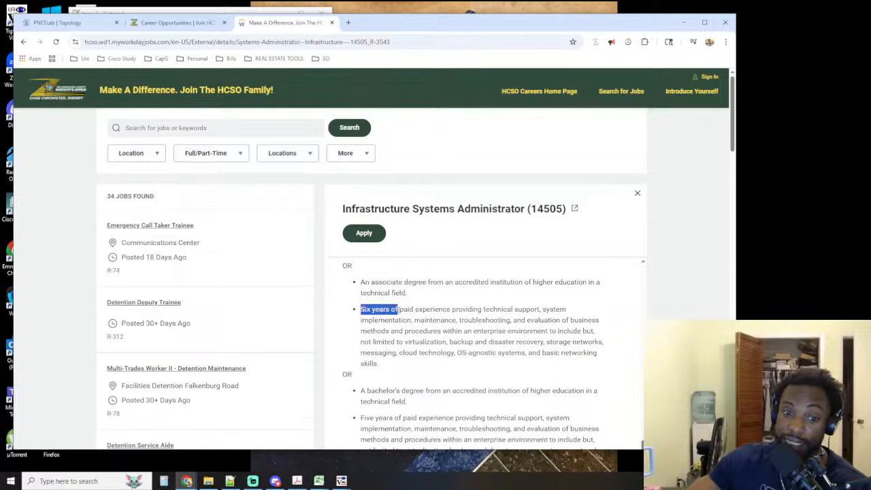
drag(358, 390, 420, 390)
drag(361, 418, 407, 418)
scroll(387, 363, down, 3)
click(363, 363)
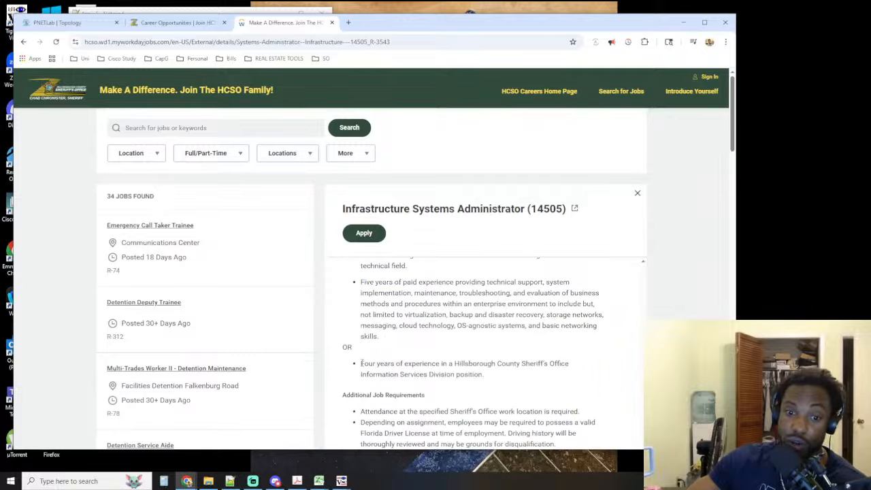
drag(362, 363, 572, 379)
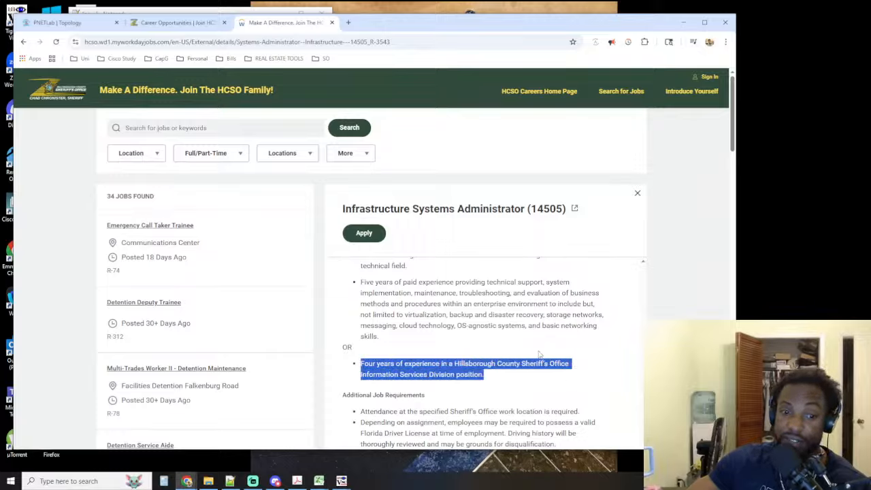
click(508, 361)
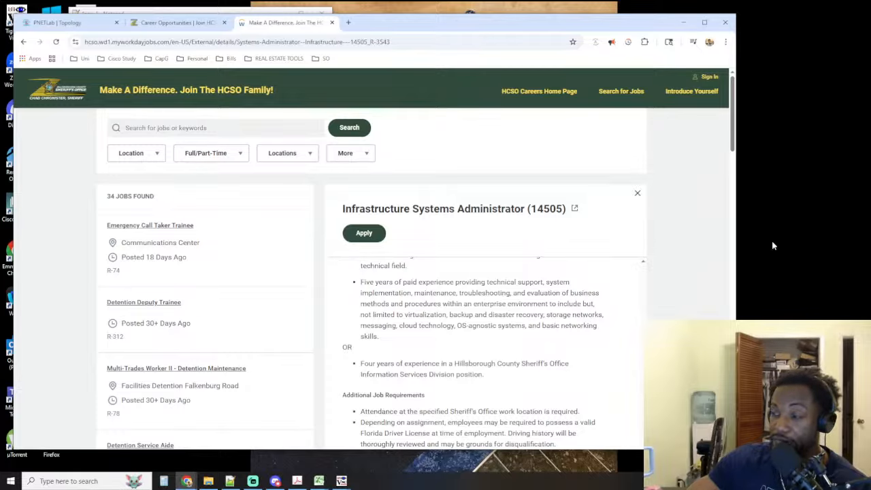
Find the Network Administrator (Infrastructure) posting on page 2 of the job list, open it, and examine its compensation range
scroll(127, 320, down, 10)
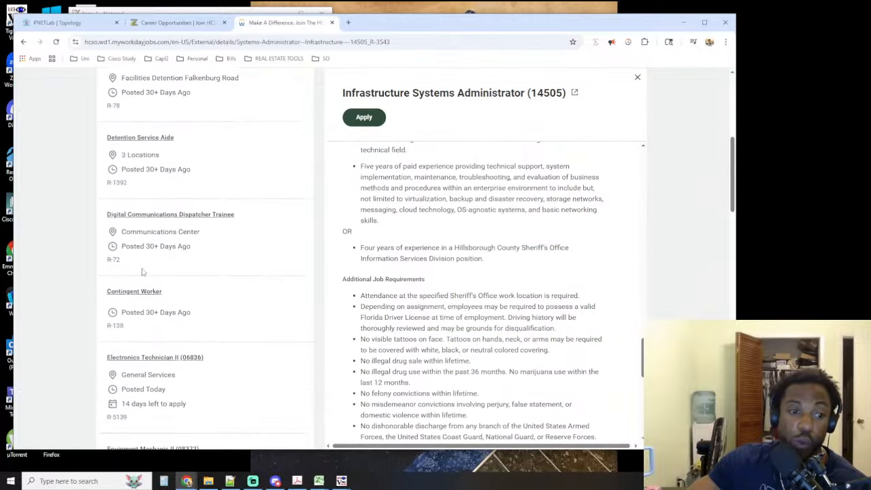
scroll(145, 268, down, 3)
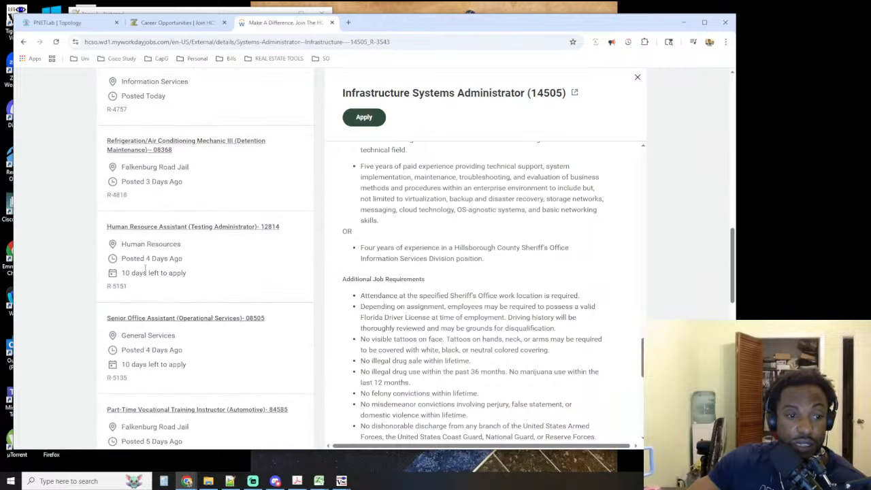
scroll(179, 239, down, 7)
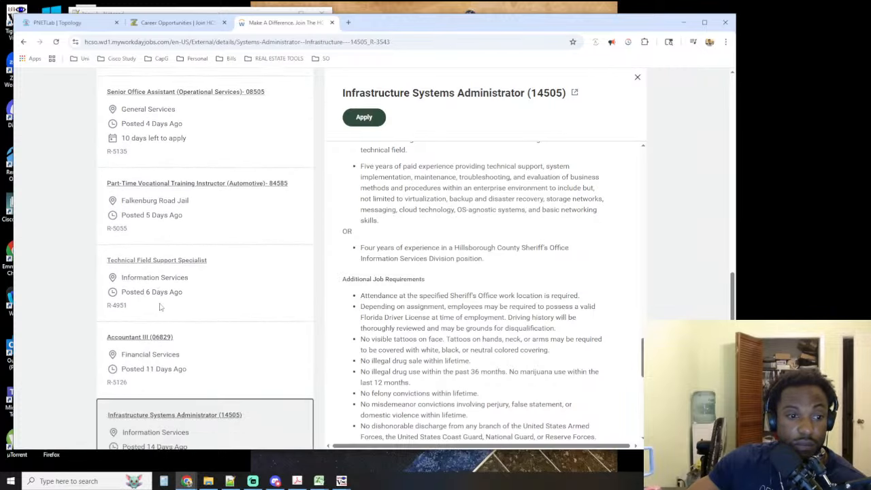
scroll(156, 293, down, 2)
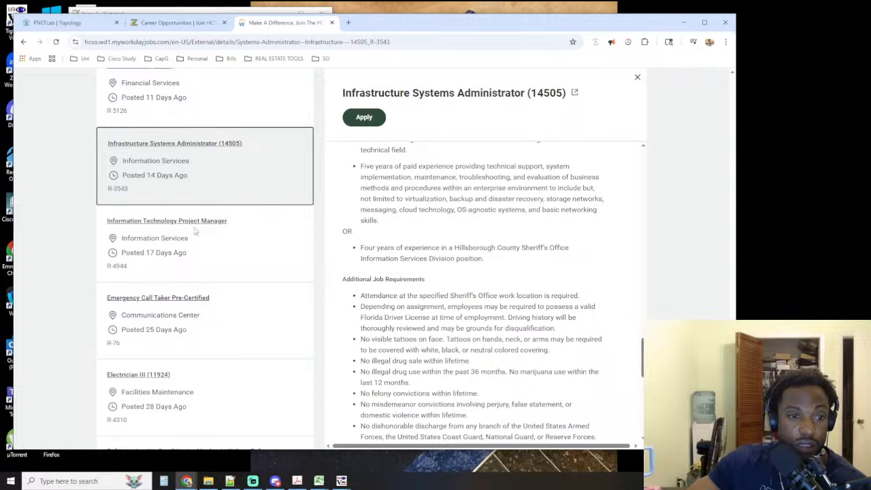
scroll(170, 245, down, 1)
scroll(146, 252, down, 1)
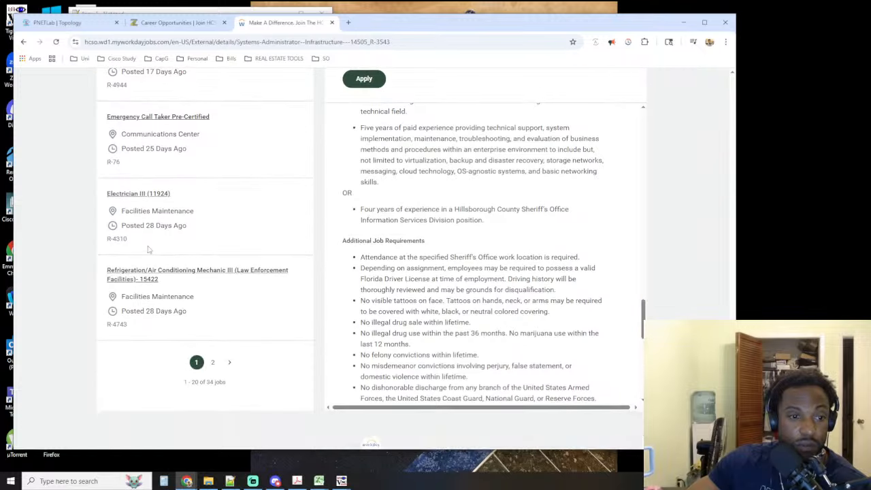
click(212, 362)
scroll(208, 285, down, 2)
scroll(207, 285, down, 6)
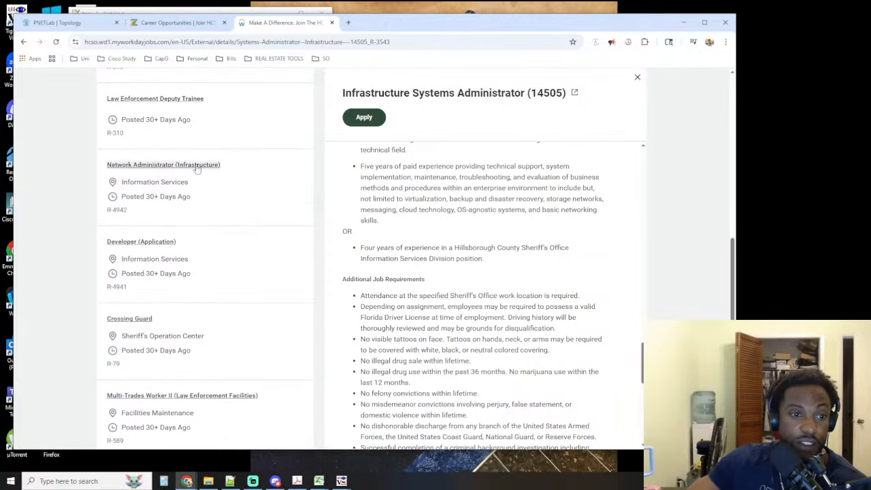
click(196, 165)
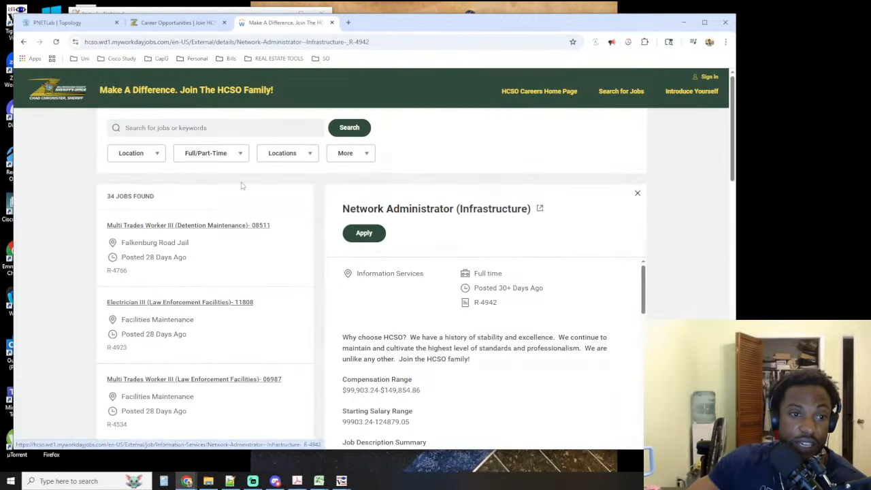
drag(360, 308, 341, 303)
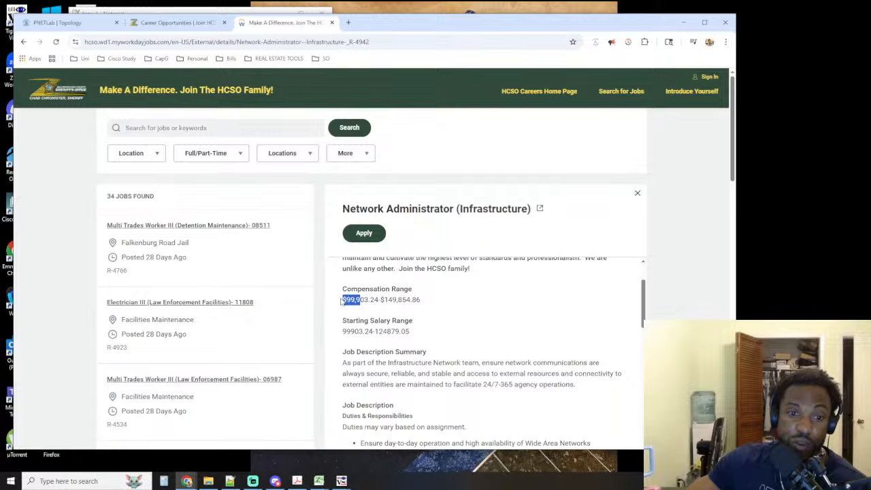
drag(417, 297, 374, 299)
Skim the Network Administrator duties, skills, minimum education and preferred qualifications, and highlight how long ago the posting was made
scroll(402, 303, down, 10)
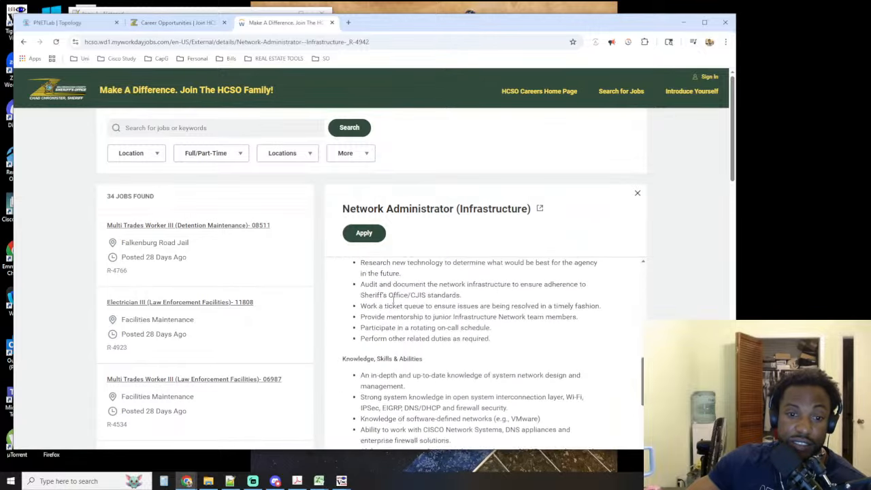
scroll(402, 303, down, 10)
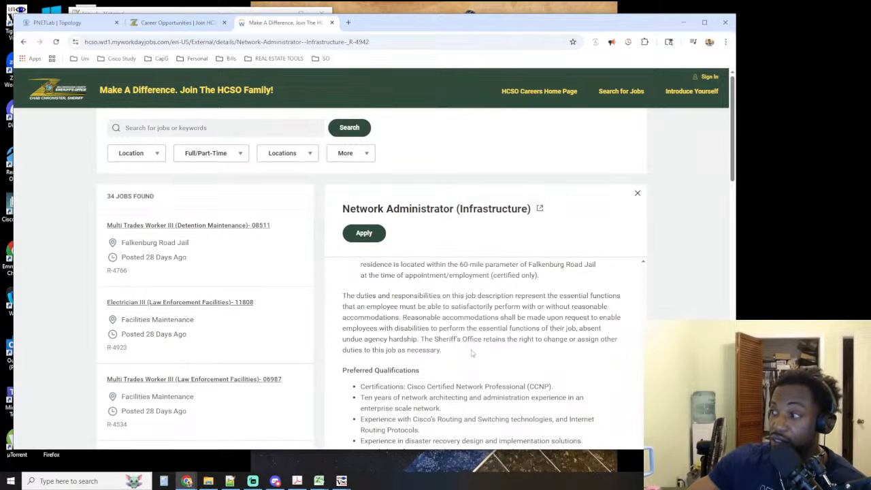
scroll(472, 353, down, 5)
scroll(477, 343, up, 5)
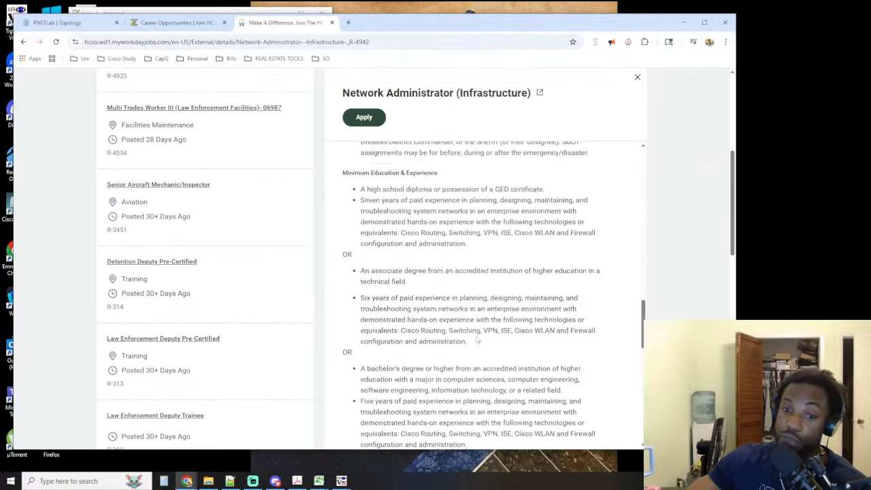
scroll(477, 333, up, 15)
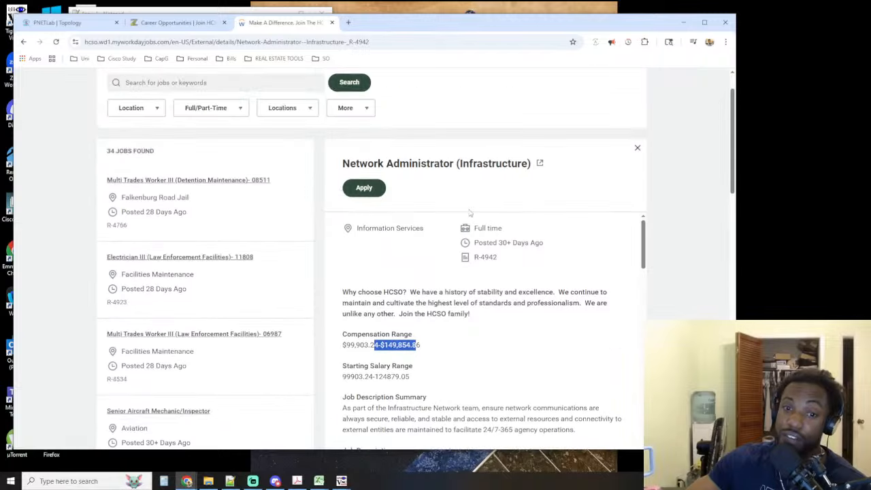
drag(479, 242, 567, 247)
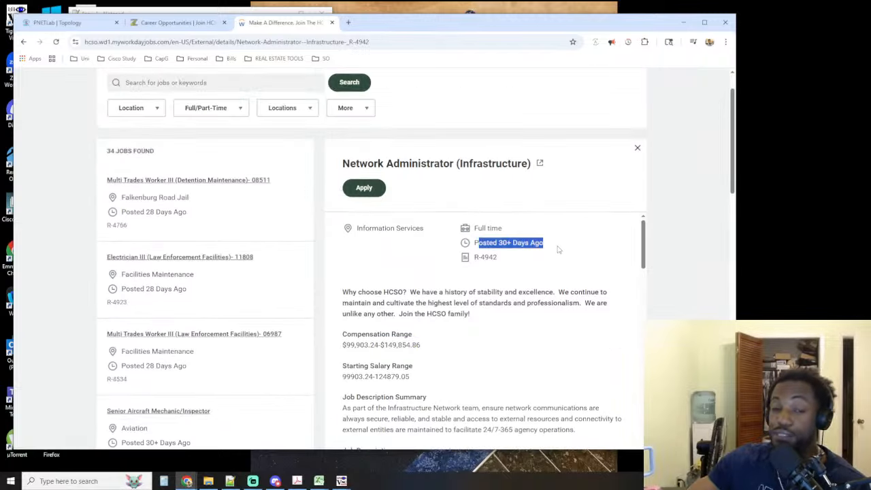
click(547, 243)
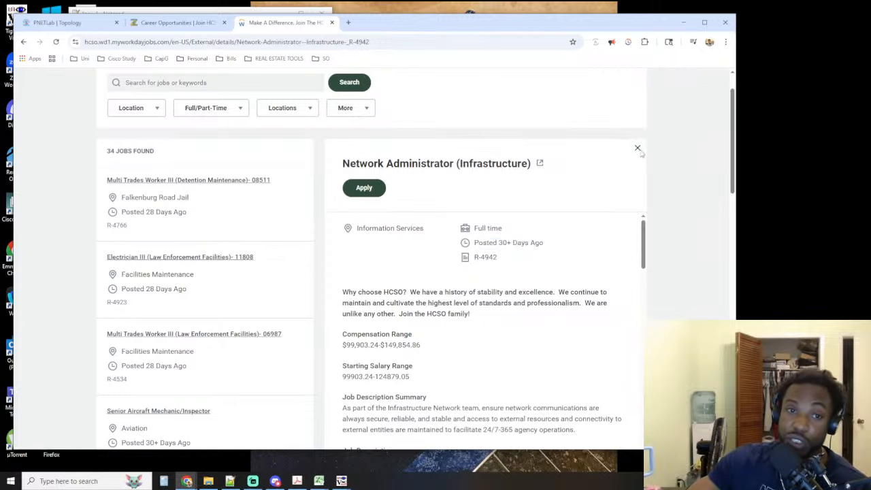
Close the HCSO job postings and Careers pages to return to the PNETLab topology
click(332, 24)
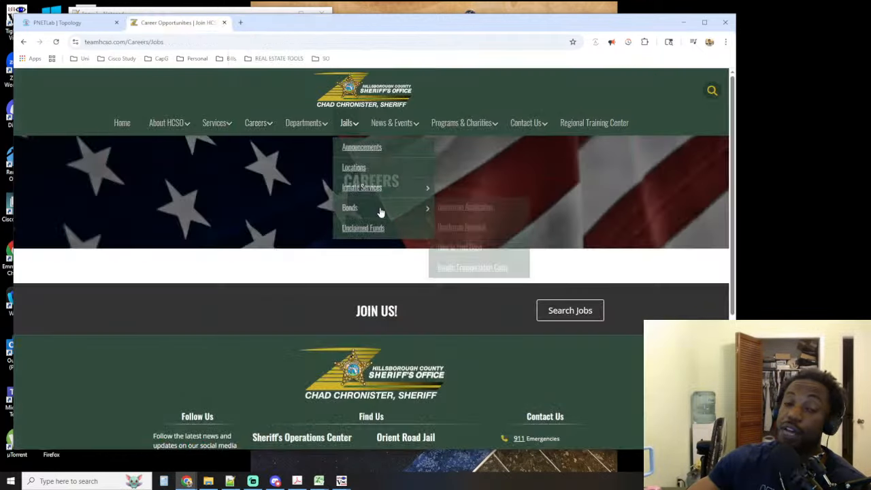
drag(483, 20, 482, 23)
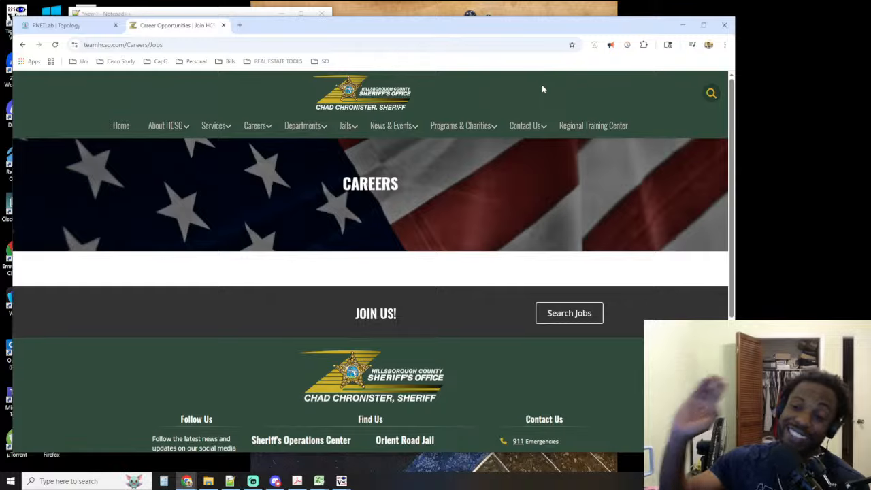
click(222, 25)
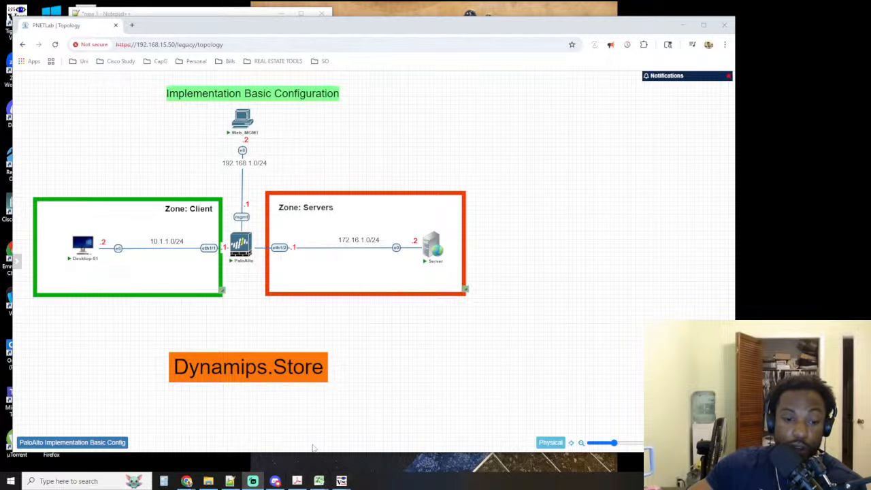
Switch to the Web_MGMT TightVNC session and open the IPv4 properties of its Ethernet adapter
mouse_move(342, 480)
click(375, 456)
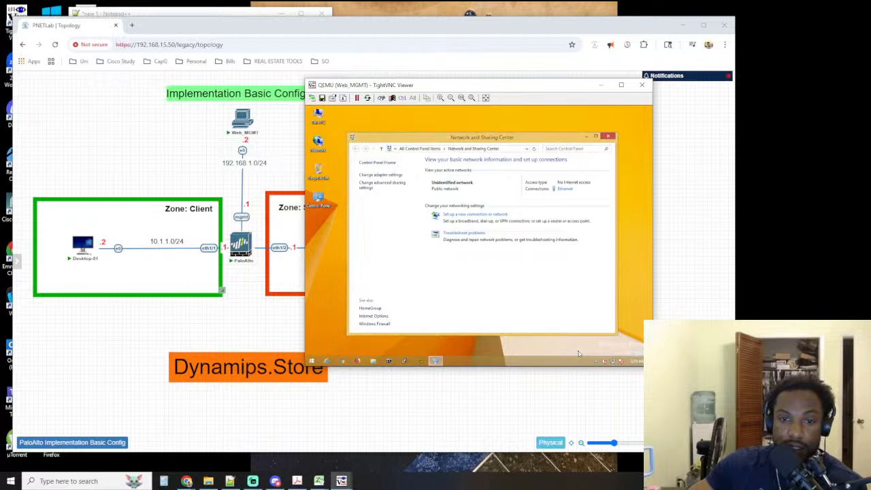
click(387, 175)
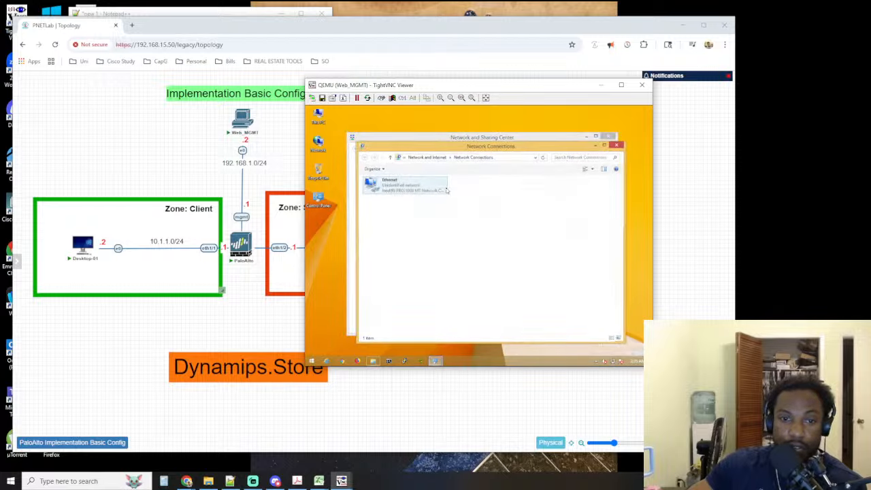
right_click(399, 191)
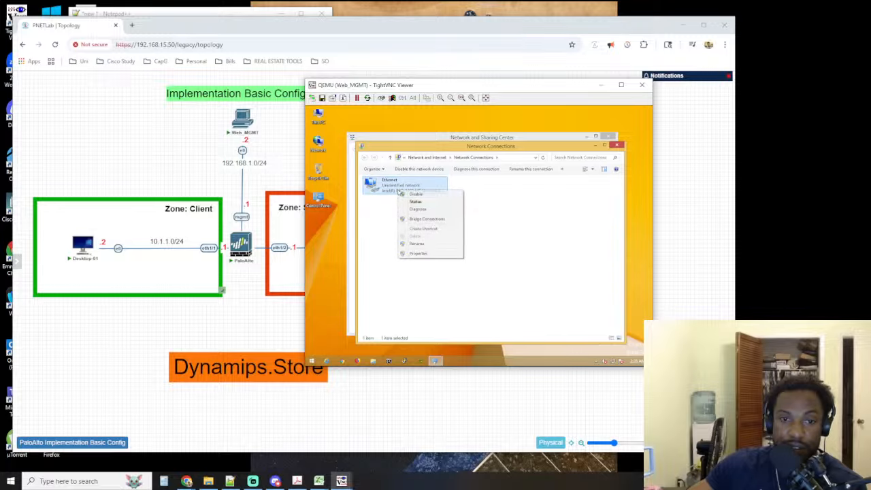
click(419, 254)
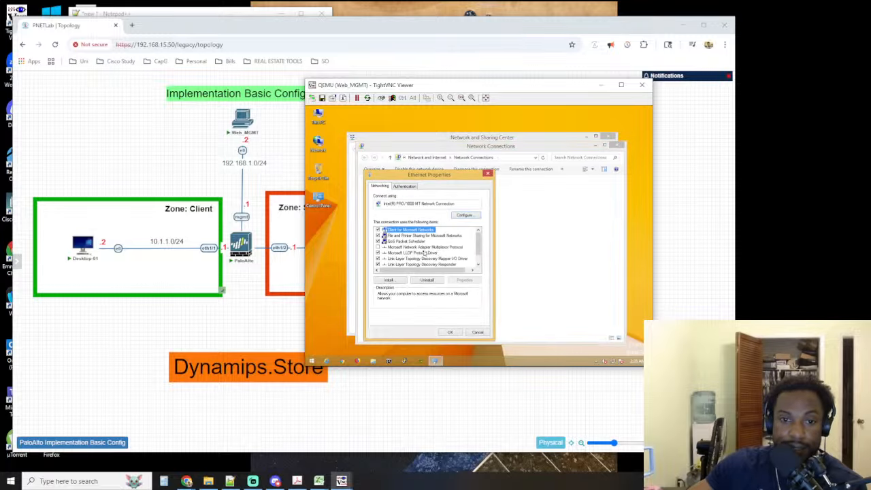
scroll(415, 251, down, 1)
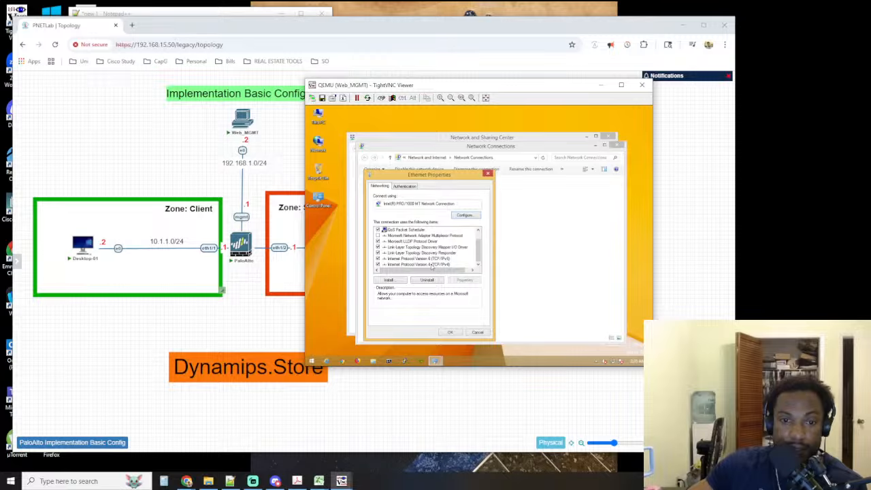
double_click(431, 265)
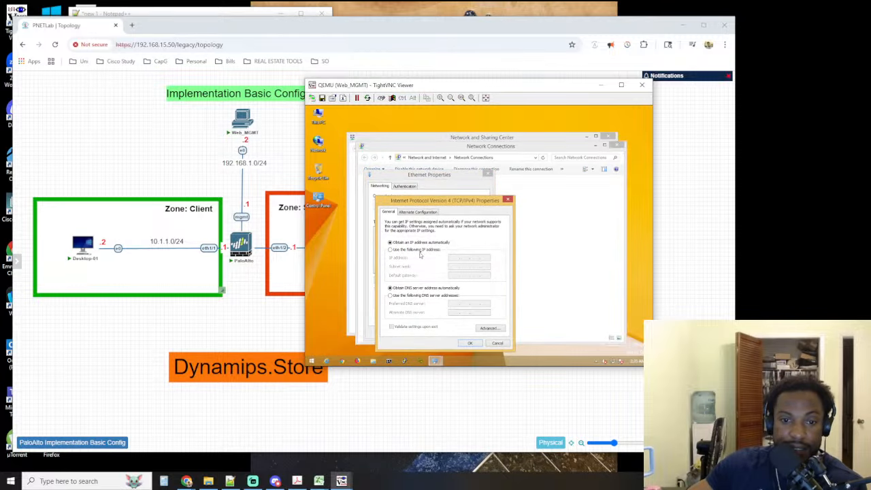
Assign the adapter the static IP address 192.168.1.2, subnet mask 255.255.255.0 and default gateway 192.168.1.1, and accept the IPv4 settings
click(419, 250)
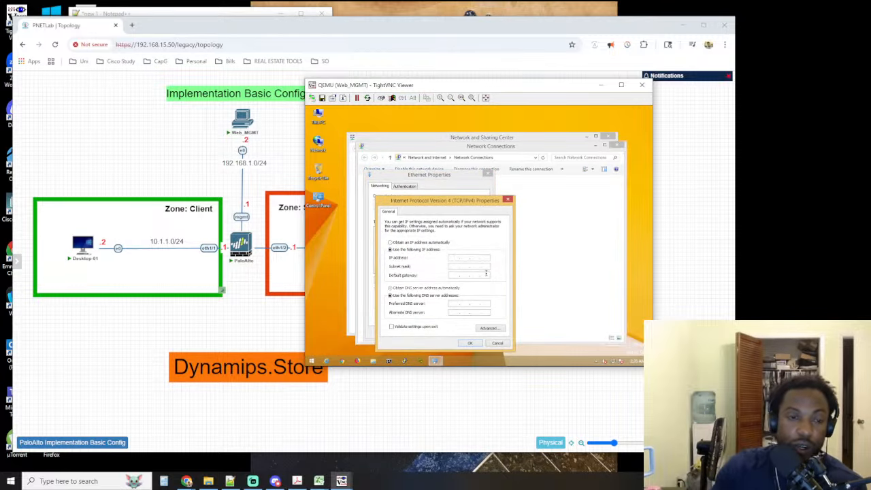
text(192.168.1.)
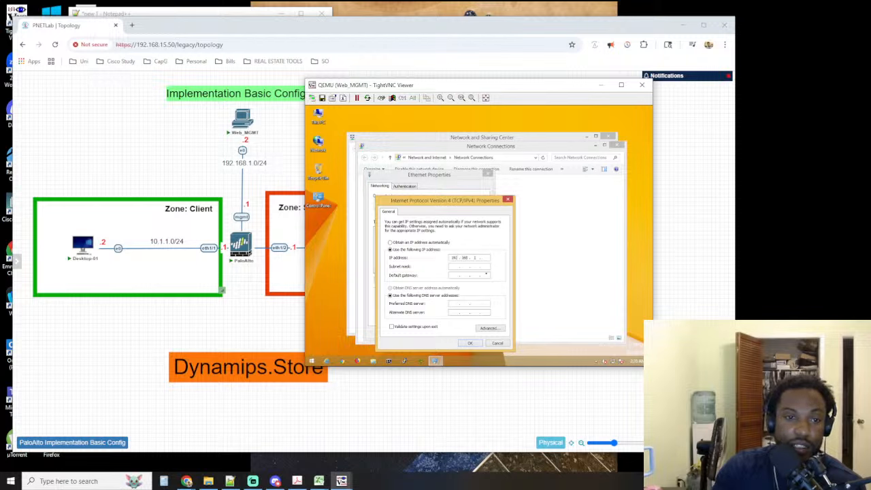
text(2)
key(Tab)
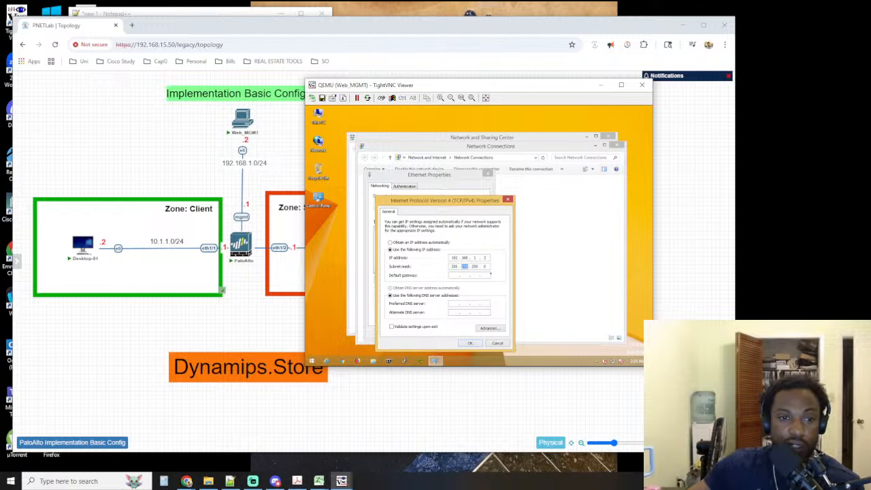
click(453, 275)
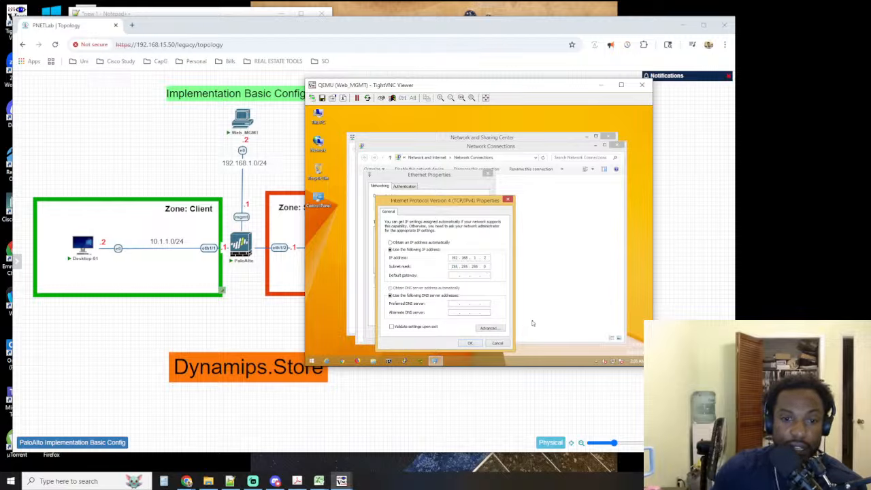
text(192.)
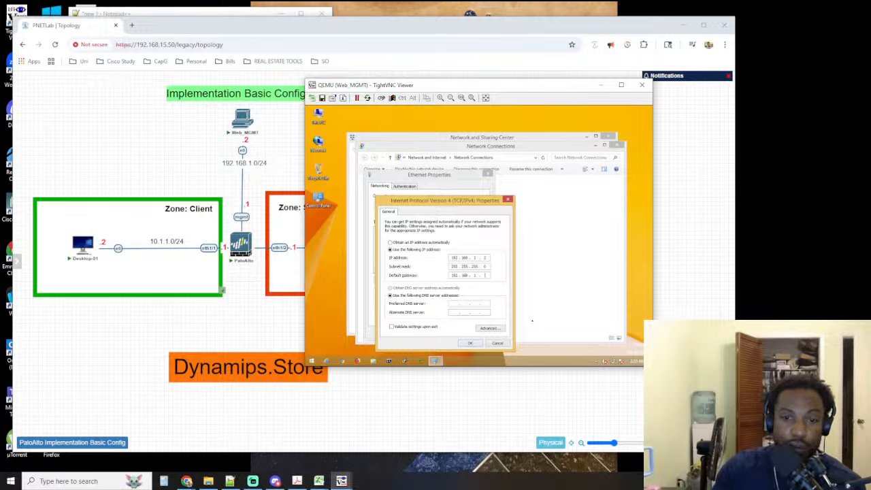
text(168.1.)
click(469, 342)
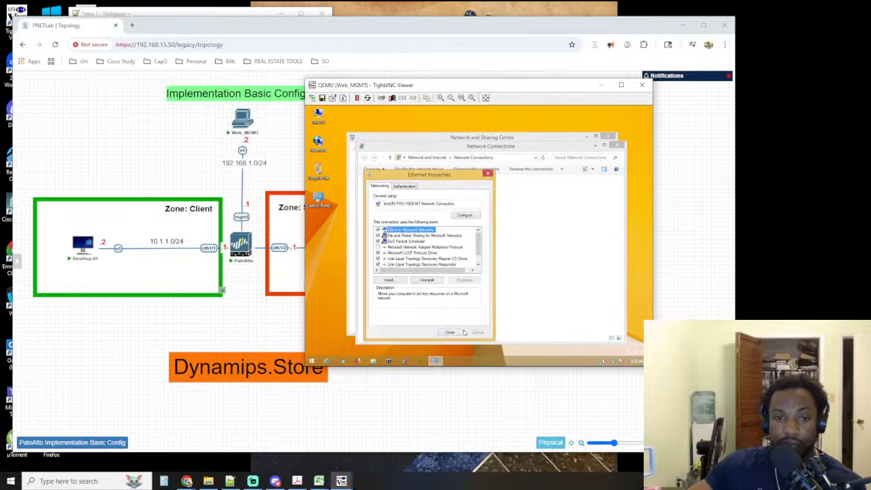
Close the Ethernet Properties dialog, the Network Connections window and the Network and Sharing Center
click(450, 333)
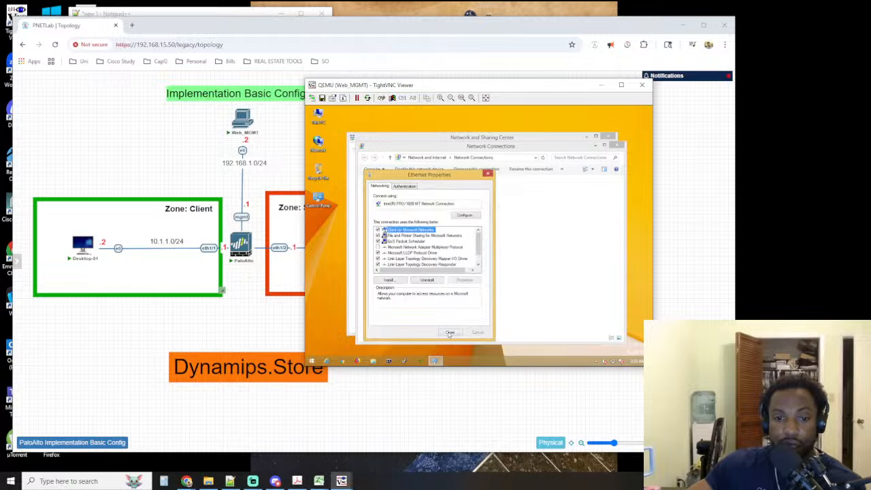
click(619, 145)
click(611, 137)
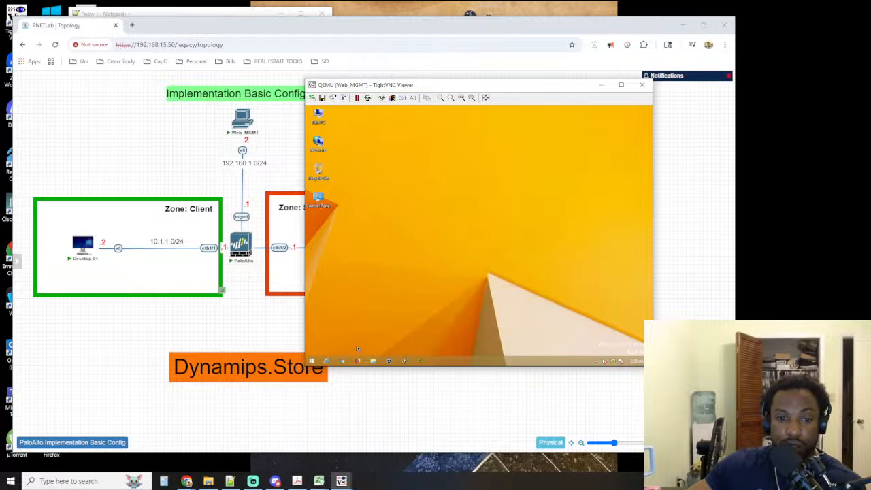
Open a Command Prompt on Web_MGMT and run ipconfig to check the adapter's addressing
click(389, 362)
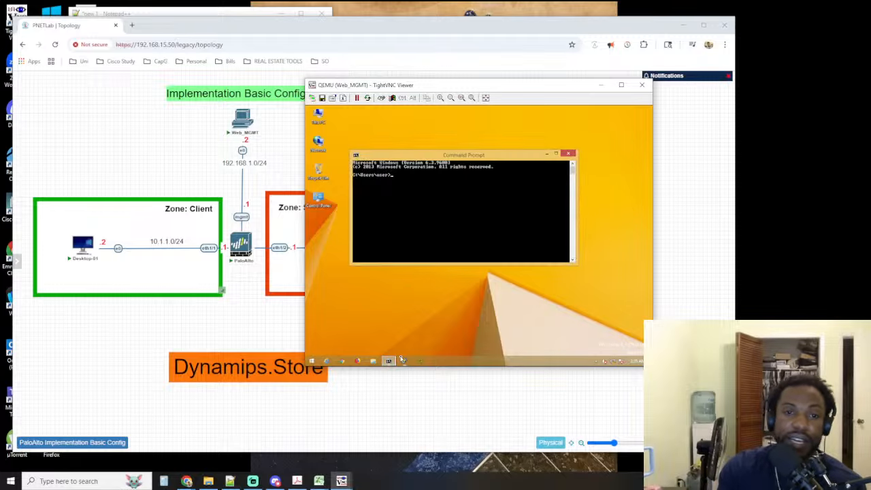
text(ipconfig)
key(Return)
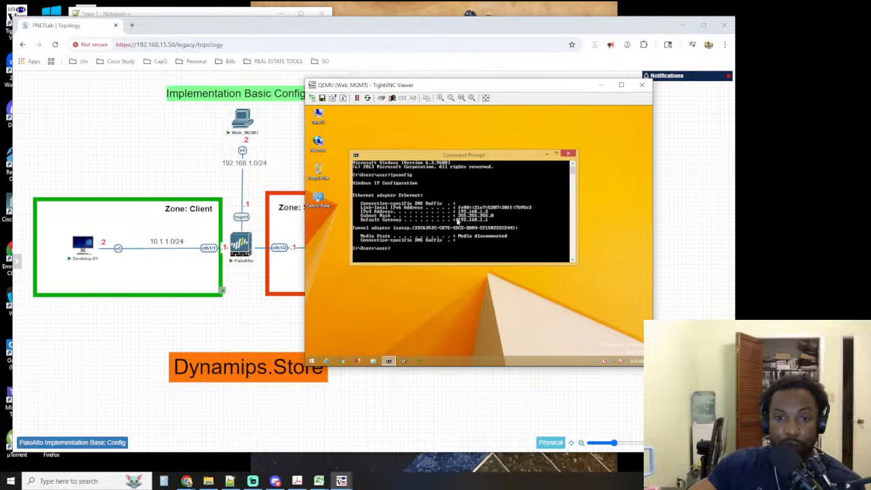
Ping the default gateway 192.168.1.1 from Web_MGMT, and close the Command Prompt
text(pin)
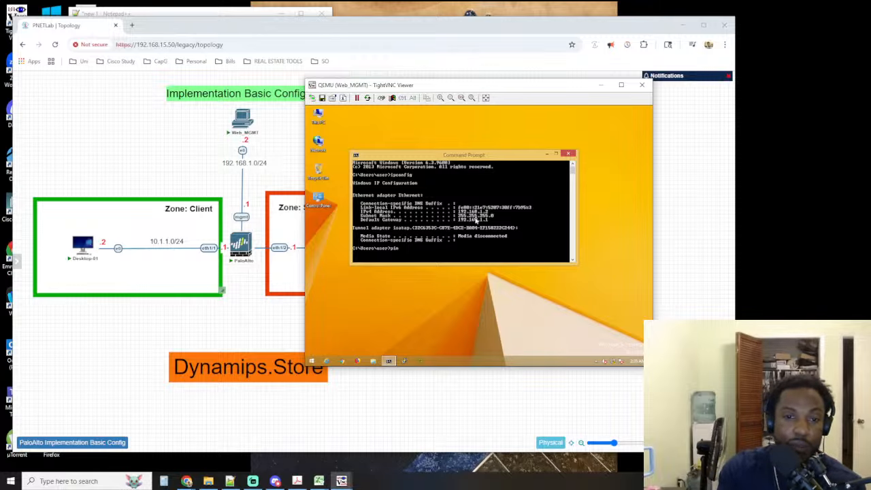
text(g 192..1)
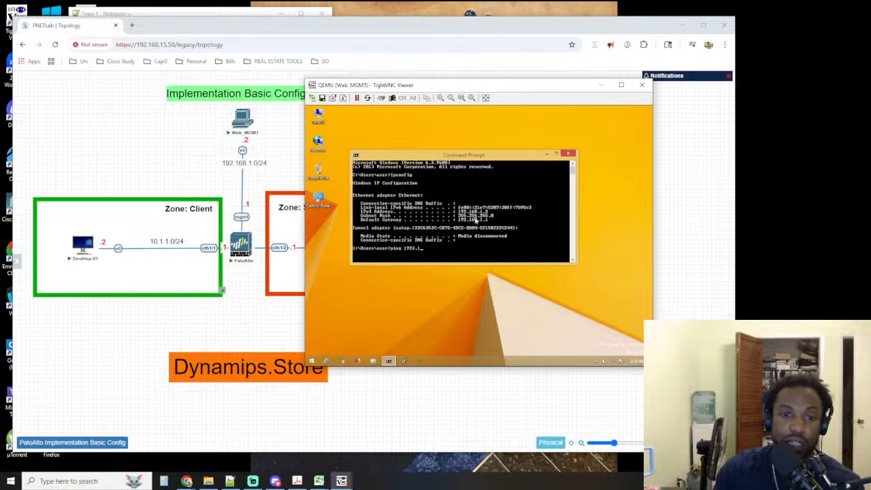
key(BackSpace)
key(BackSpace)
key(BackSpace)
key(BackSpace)
text(2.)
text(1683)
key(BackSpace)
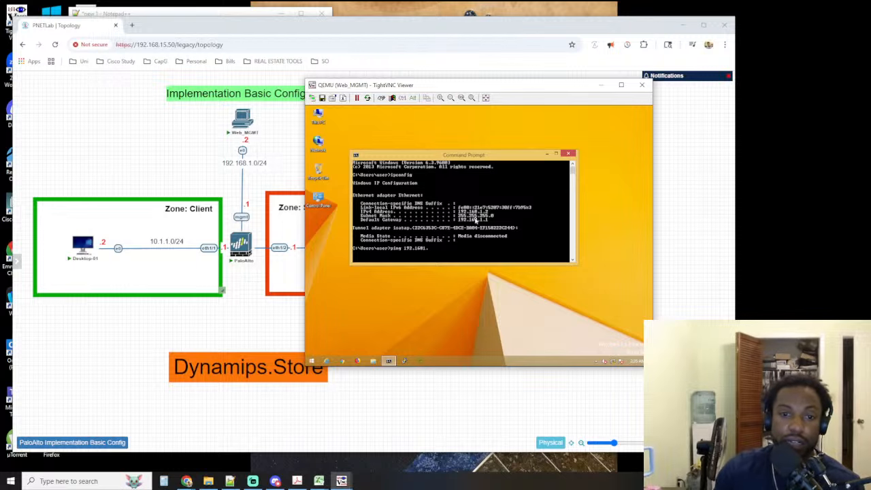
key(BackSpace)
key(BackSpace)
text(.1.1)
key(Return)
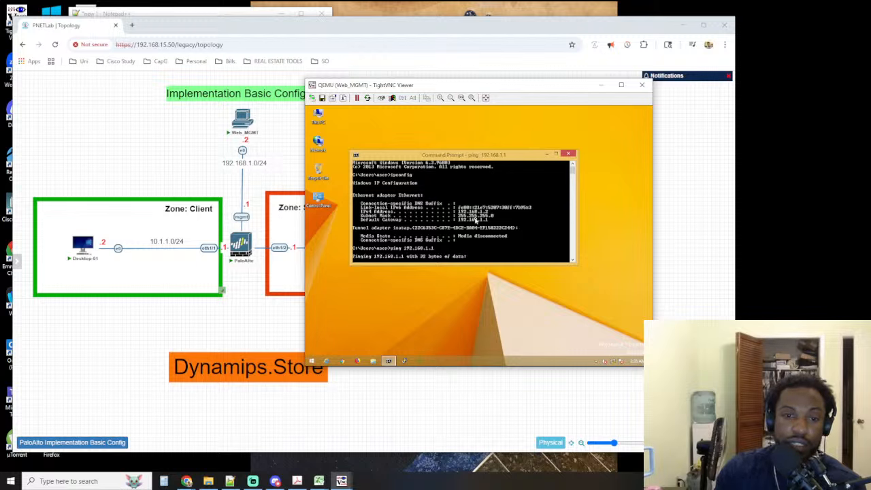
click(568, 154)
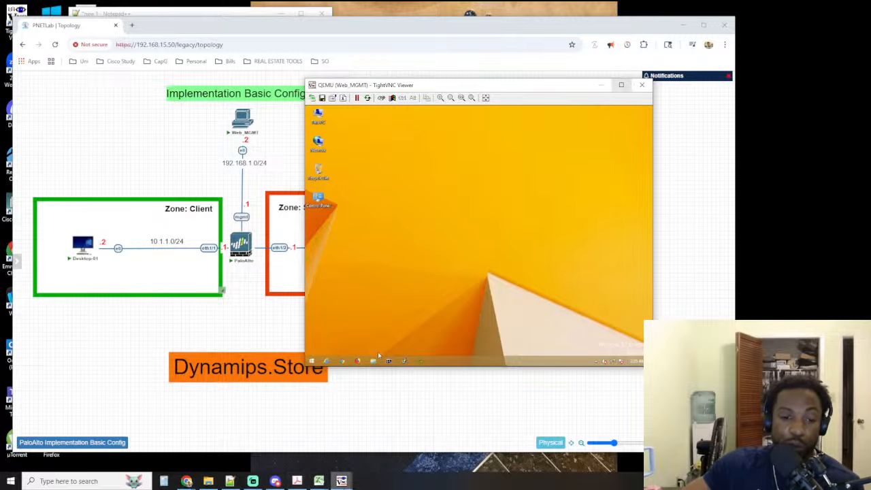
Switch to the PaloAlto TightVNC session, try twice to log in as admin with the account password, and close the session
mouse_move(341, 482)
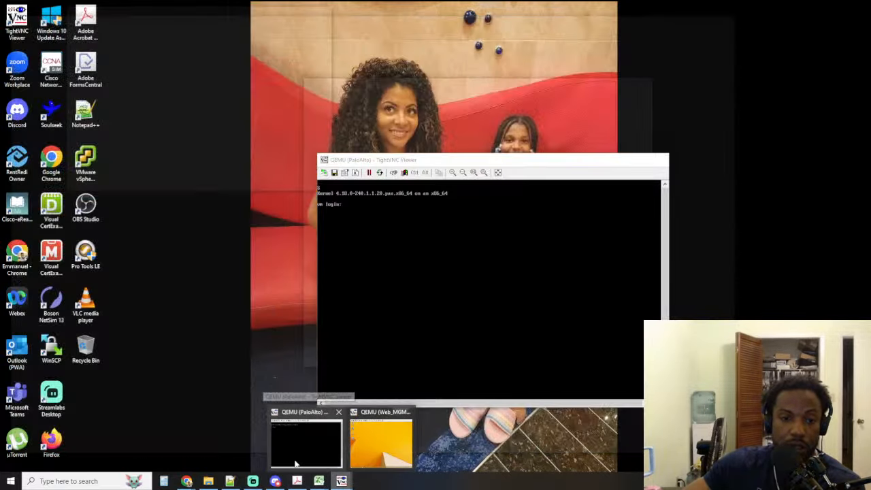
click(296, 463)
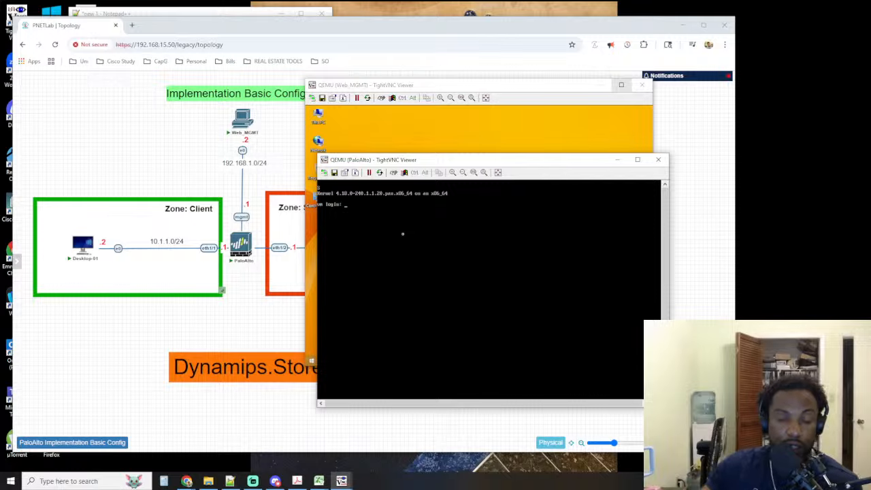
text(admin)
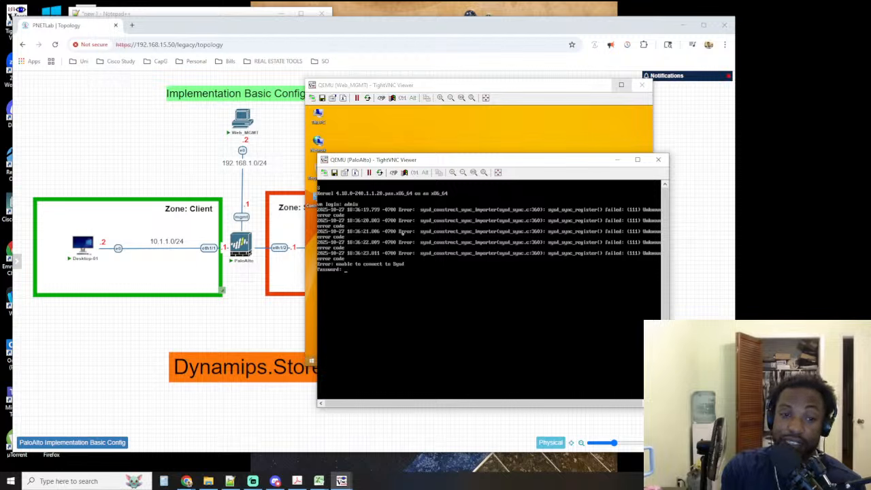
key(Return)
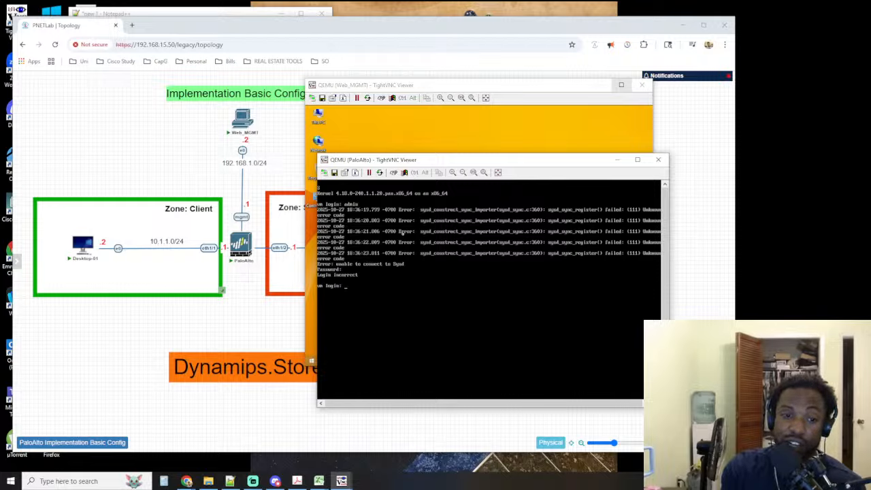
text(admin)
key(Return)
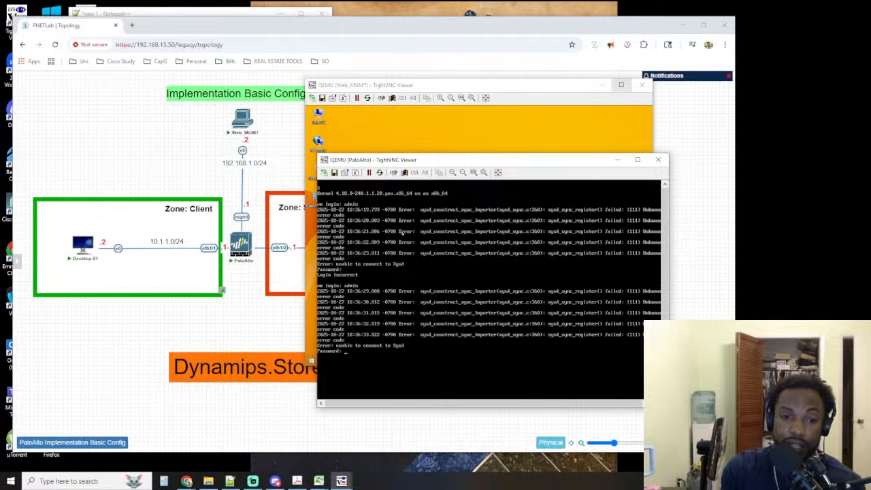
key(Return)
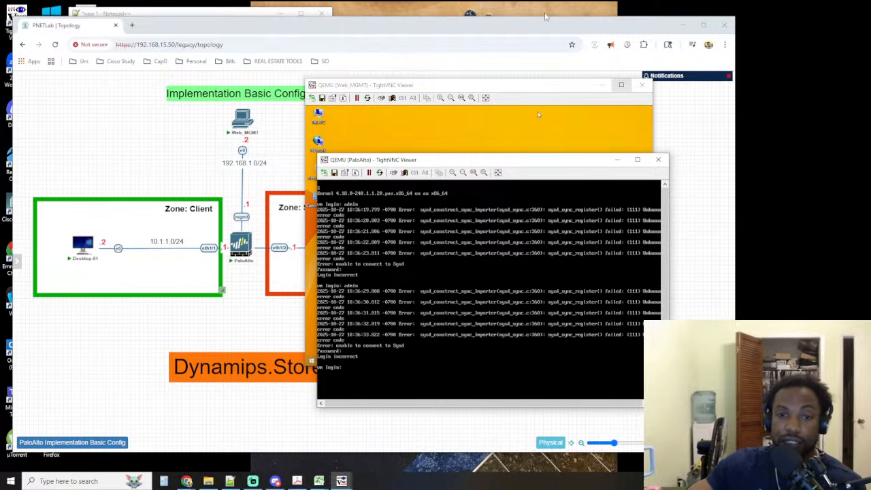
click(658, 160)
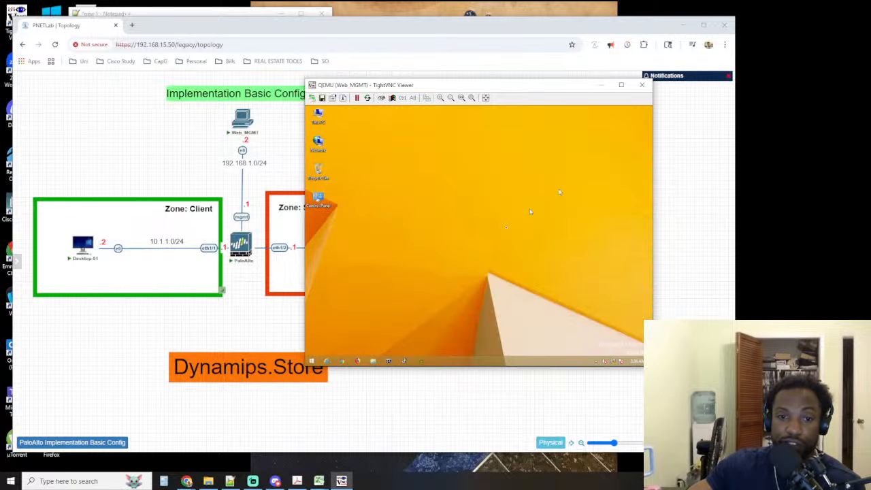
Stop the PaloAlto node in the PNETLab topology, change its image to paloalto-10.0.0, and save the node
click(239, 245)
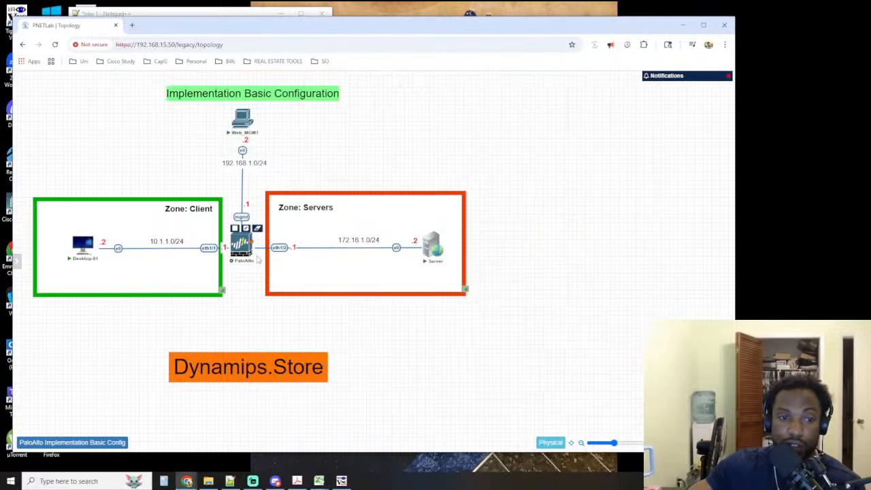
mouse_move(245, 246)
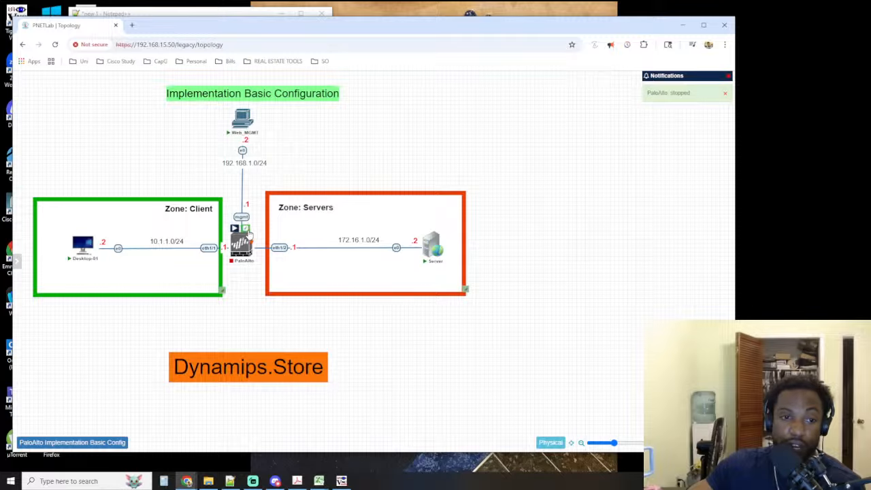
click(247, 228)
click(354, 168)
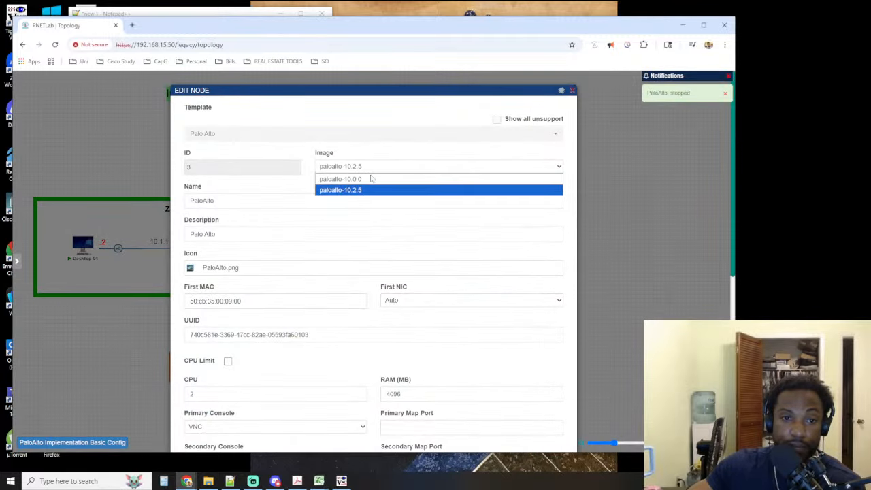
click(374, 188)
scroll(355, 306, down, 5)
click(355, 423)
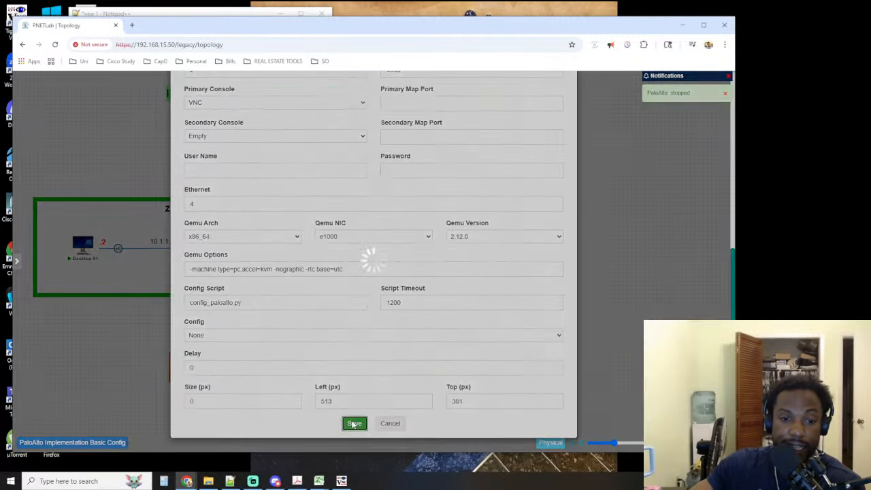
Wipe the PaloAlto node, confirm the wipe, and start the node again
right_click(236, 247)
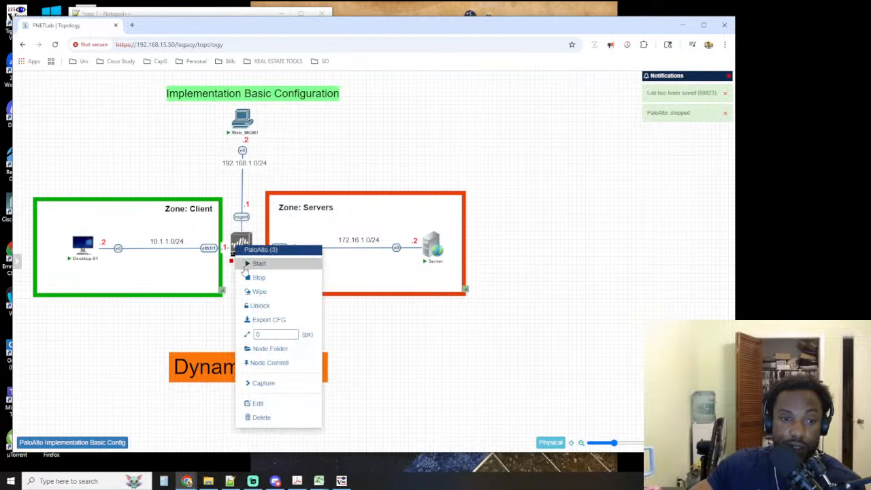
click(260, 292)
click(356, 135)
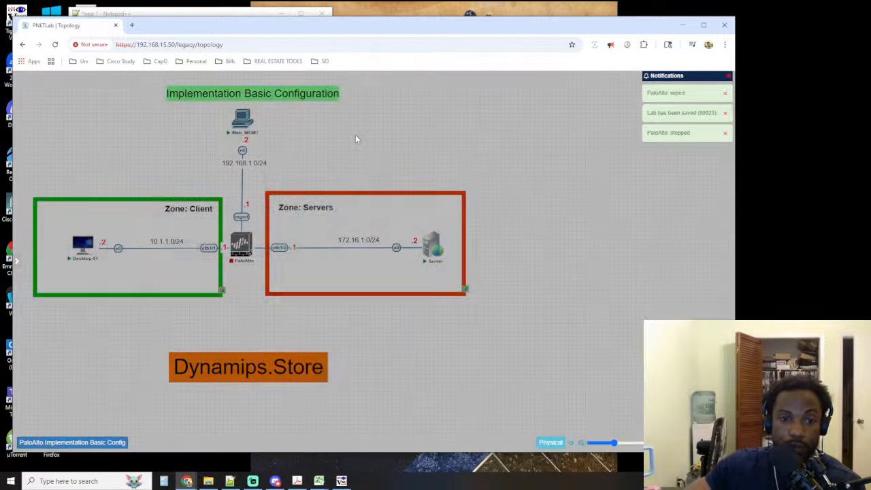
click(236, 230)
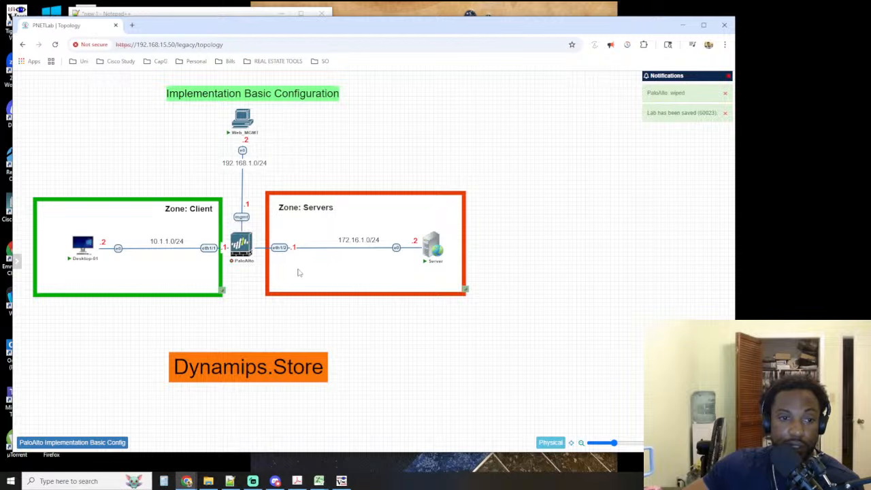
mouse_move(243, 257)
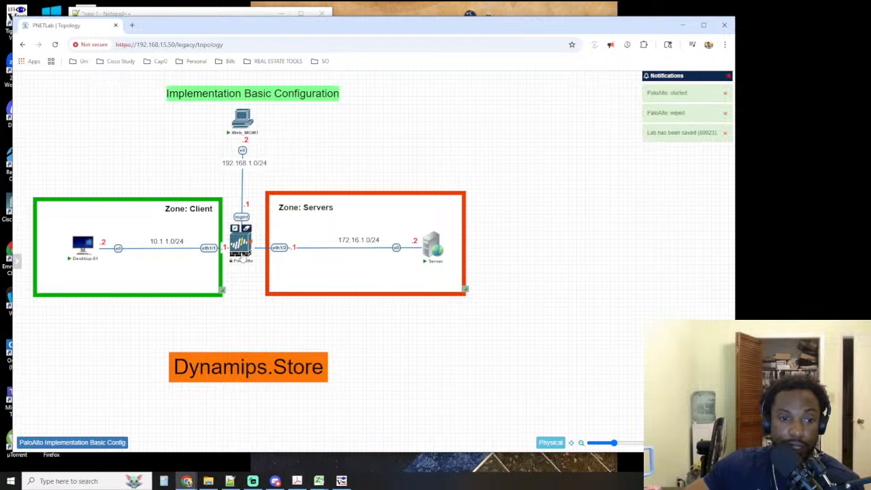
Switch to TightVNC and open a new connection to the PaloAlto node's console on host 192.168.15.50
click(345, 483)
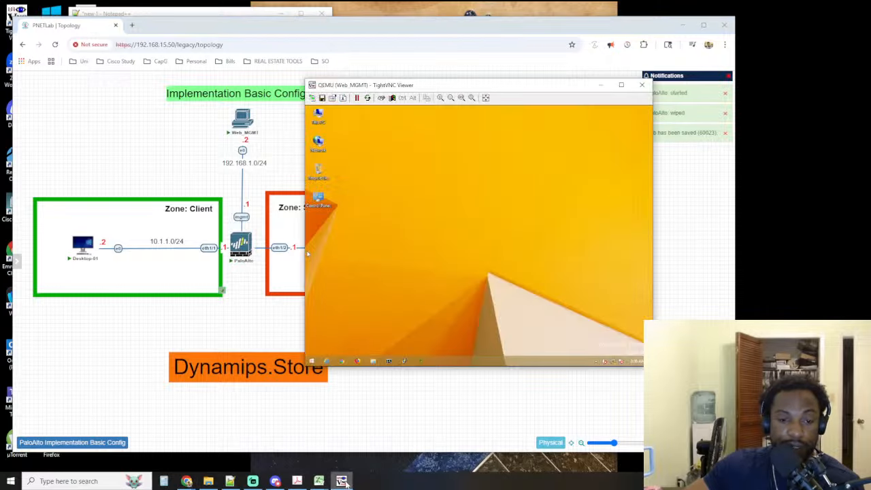
click(313, 98)
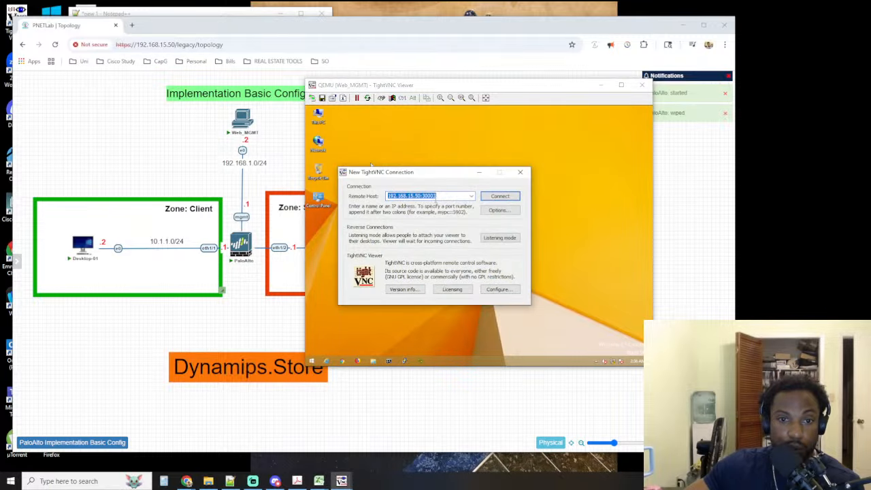
click(472, 196)
click(457, 211)
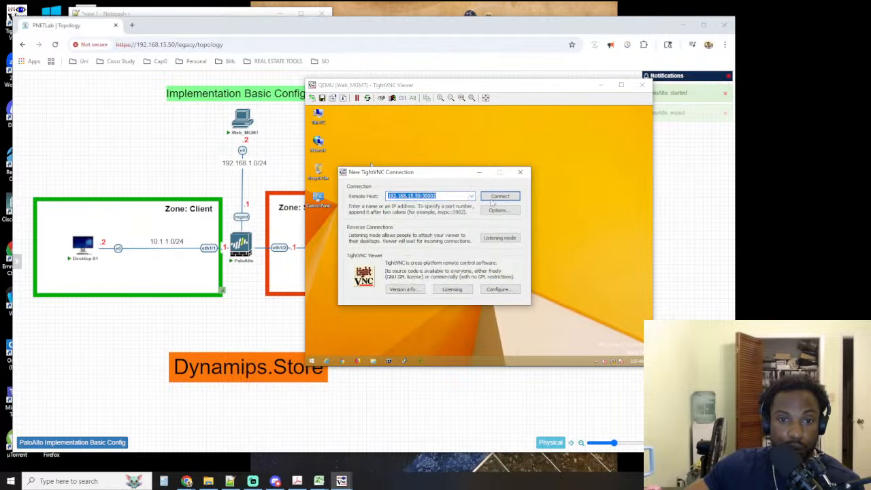
click(492, 199)
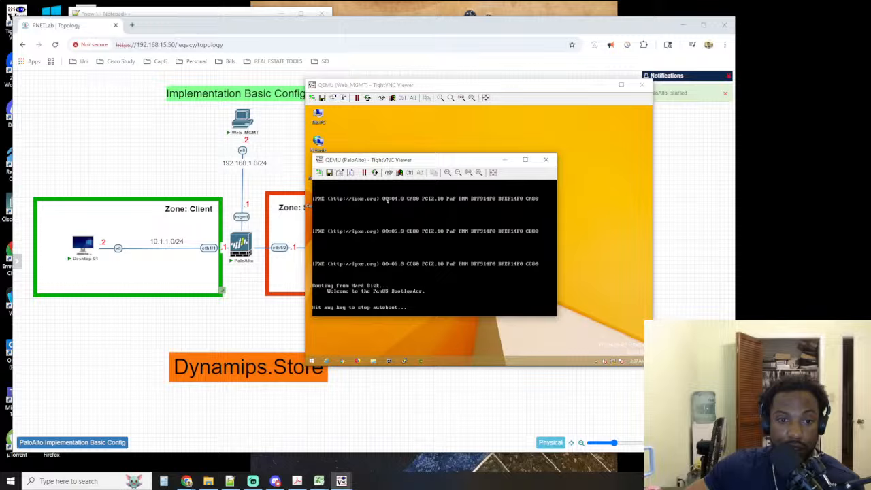
Minimize the Web_MGMT session and move the PaloAlto console window to the upper-left area of the desktop
drag(373, 164, 64, 40)
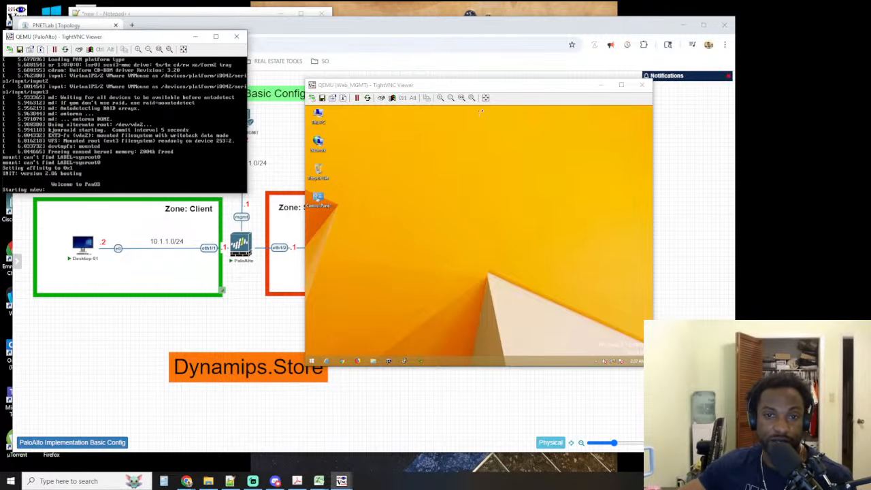
click(603, 85)
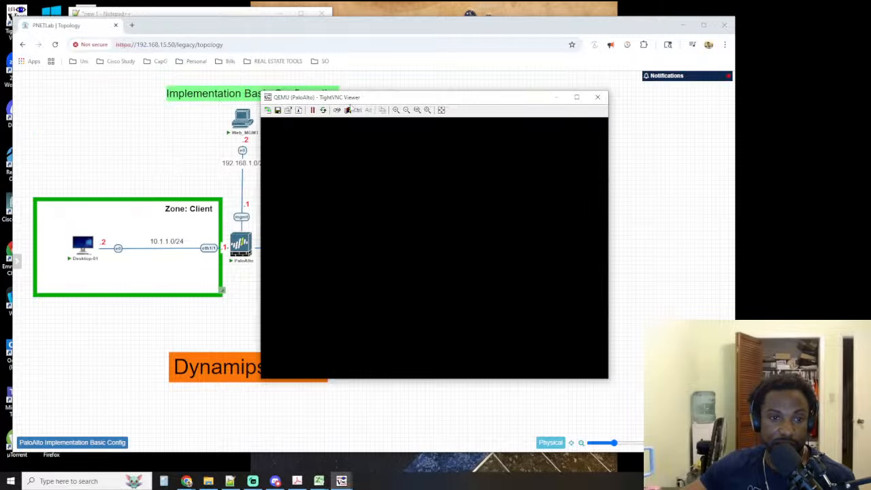
drag(389, 102, 136, 68)
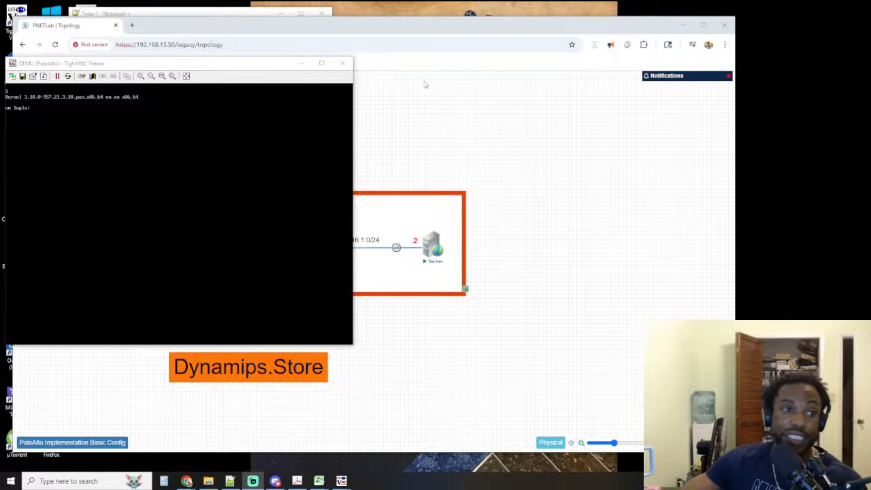
mouse_move(204, 67)
mouse_down()
mouse_move(216, 30)
mouse_move(208, 53)
mouse_up()
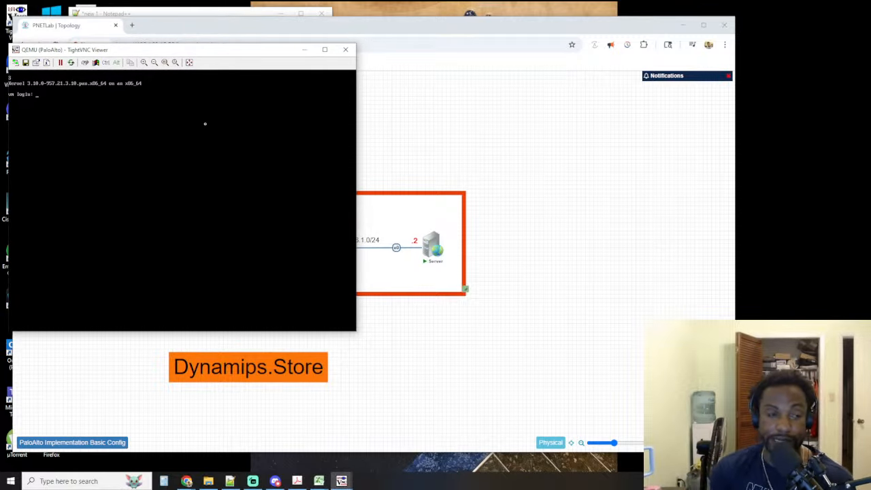
Try to log in to the restarted PaloAlto console as admin with the account password
text(admin)
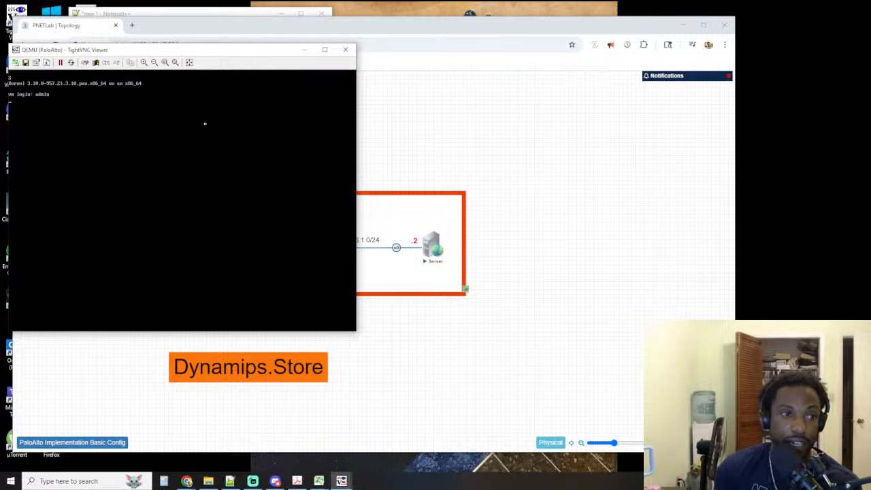
key(Return)
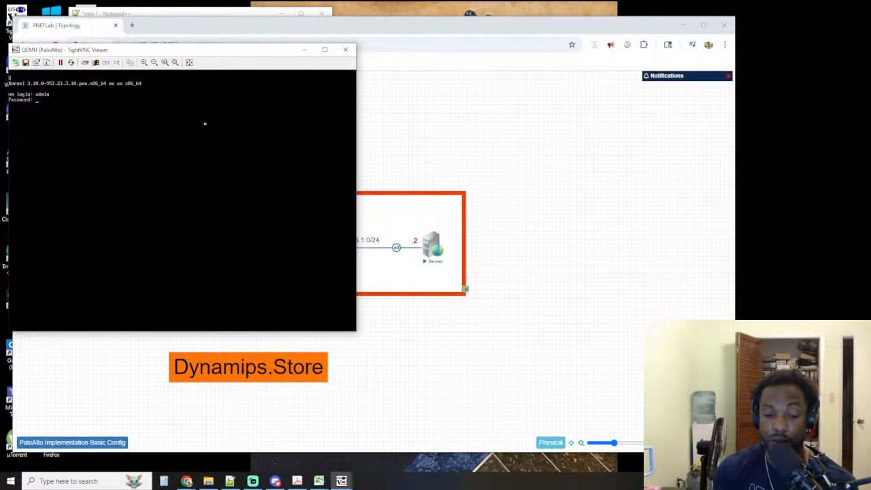
key(Return)
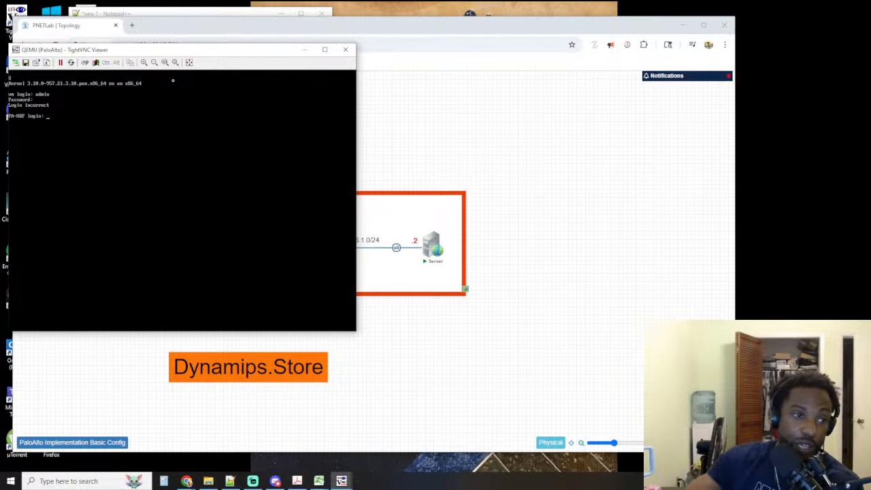
Move the PaloAlto console window toward the middle of the topology and try two more logins as admin with the account password
drag(162, 53, 277, 55)
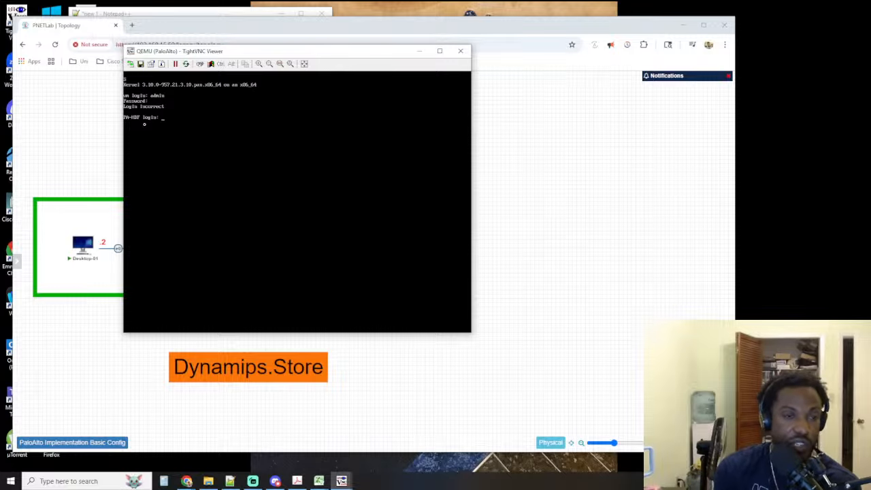
text(admin)
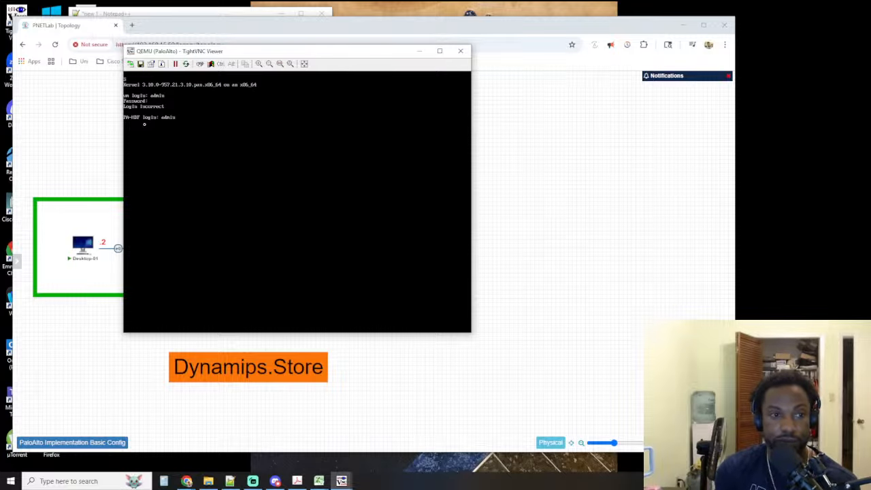
key(Return)
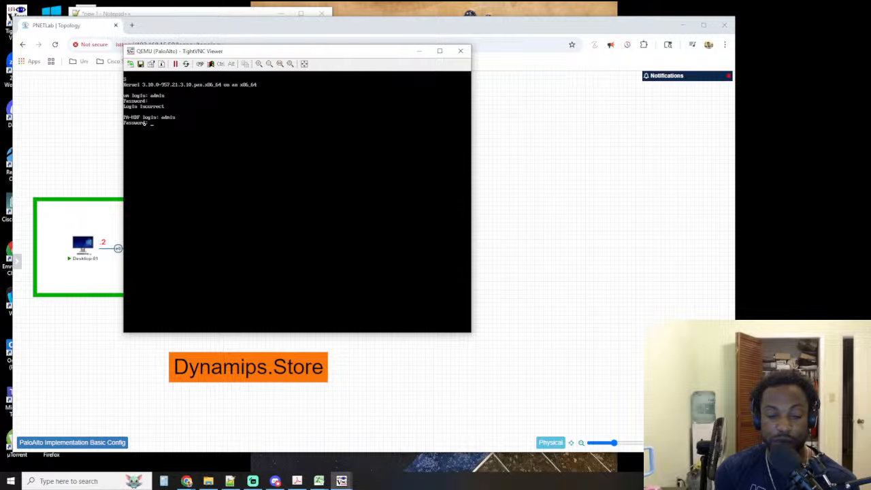
key(Return)
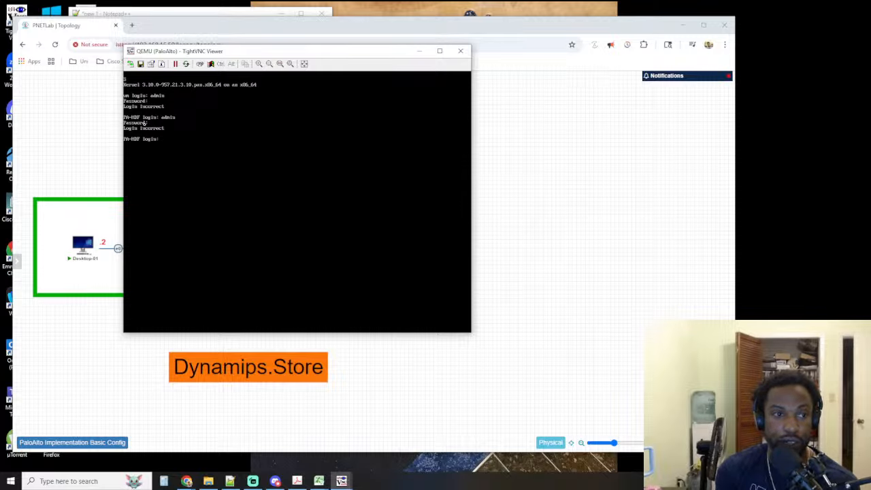
text(admin)
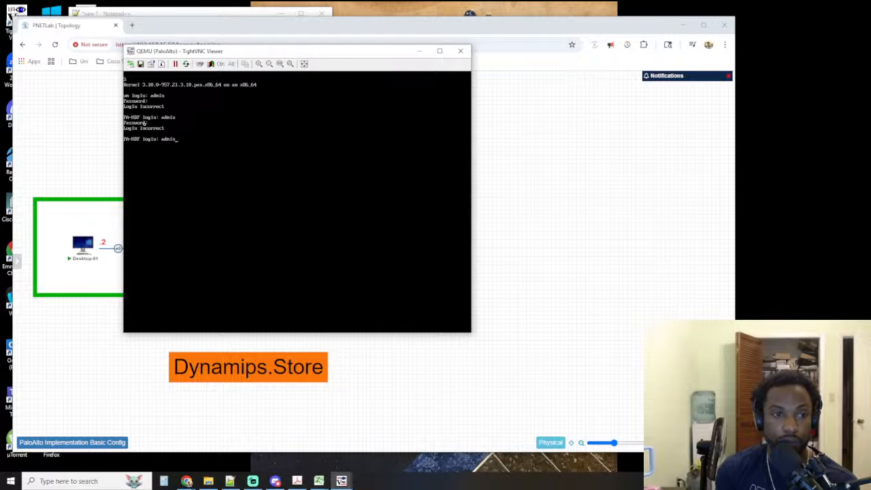
key(Return)
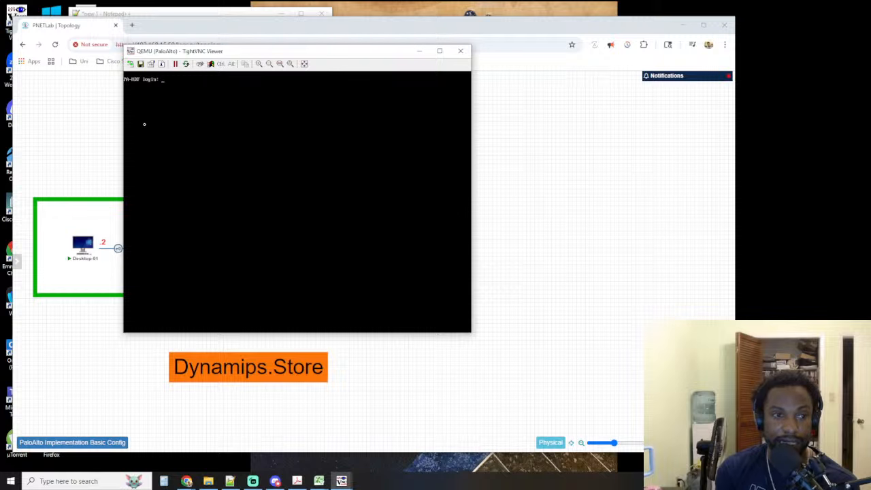
Try the admin login with the account password, then send an interrupt at the login prompt and submit it with a password entry
text(admin)
key(Return)
key(Return)
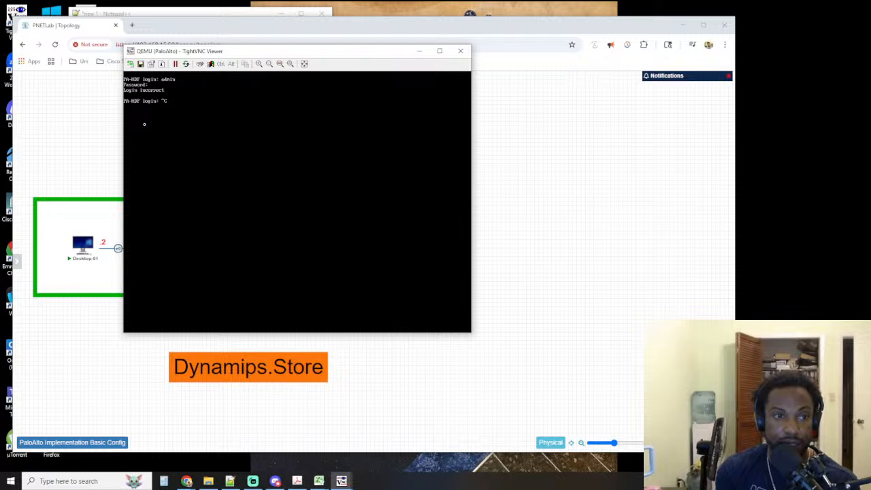
key(ctrl+c)
key(Return)
key(Return)
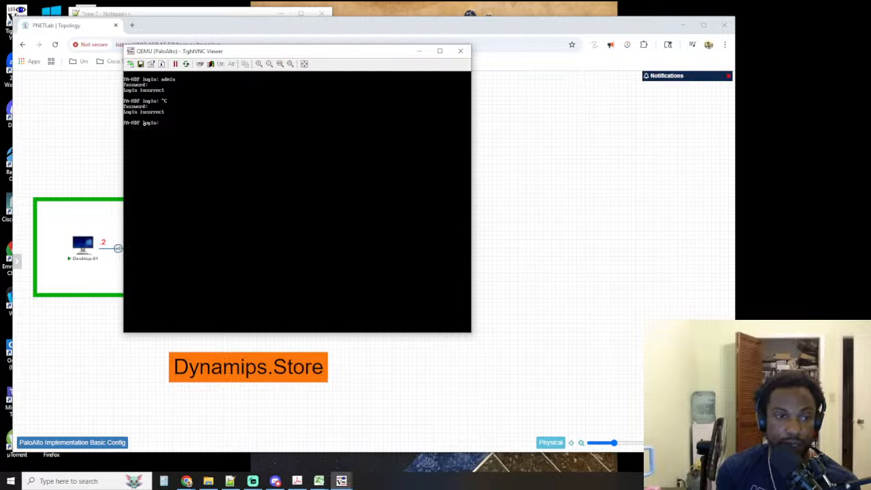
Try logging in to the PaloAlto console as admin with the account password after the interrupt
text(admin)
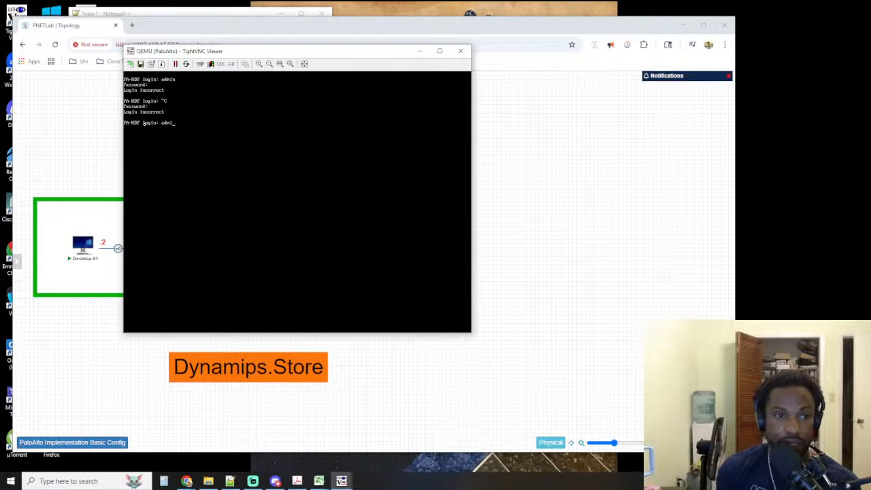
key(Return)
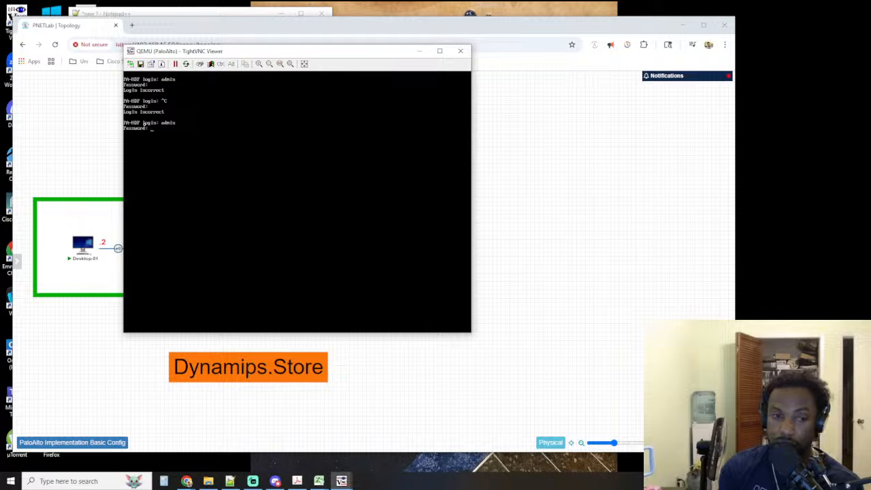
key(Return)
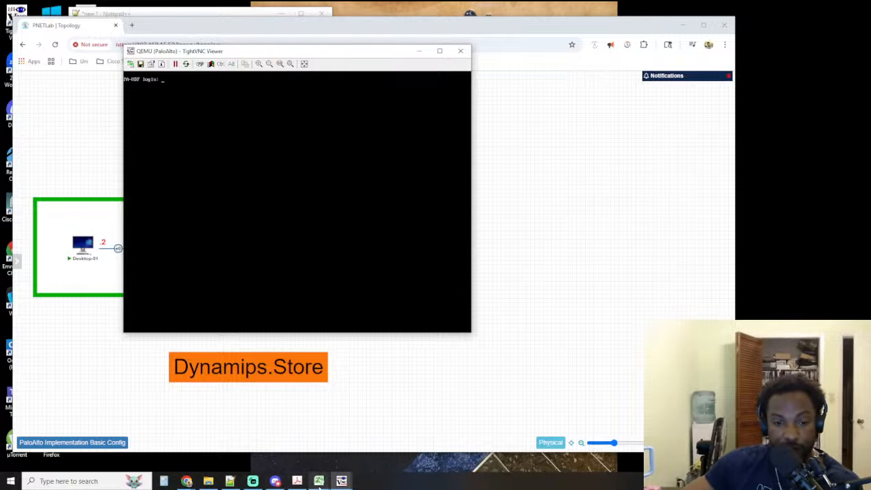
Switch to the lab guide in Acrobat and check the Step 4 credentials for accessing the PaloAlto CLI
click(341, 481)
click(297, 482)
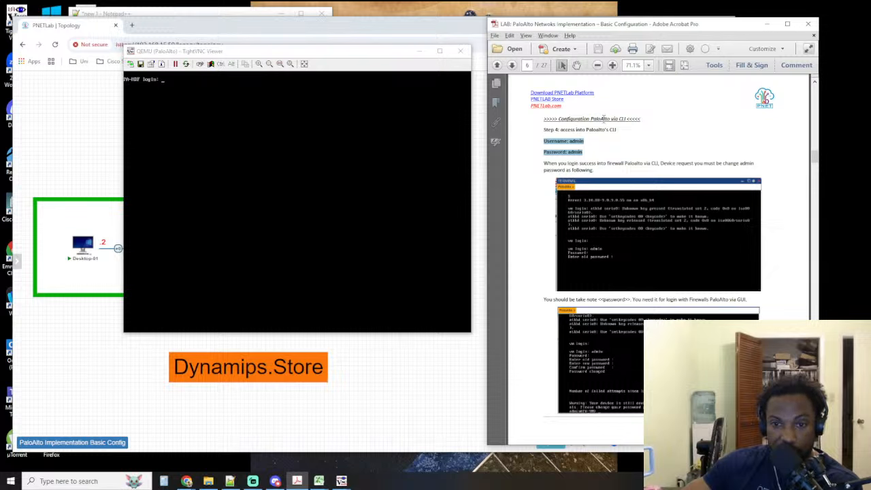
click(585, 148)
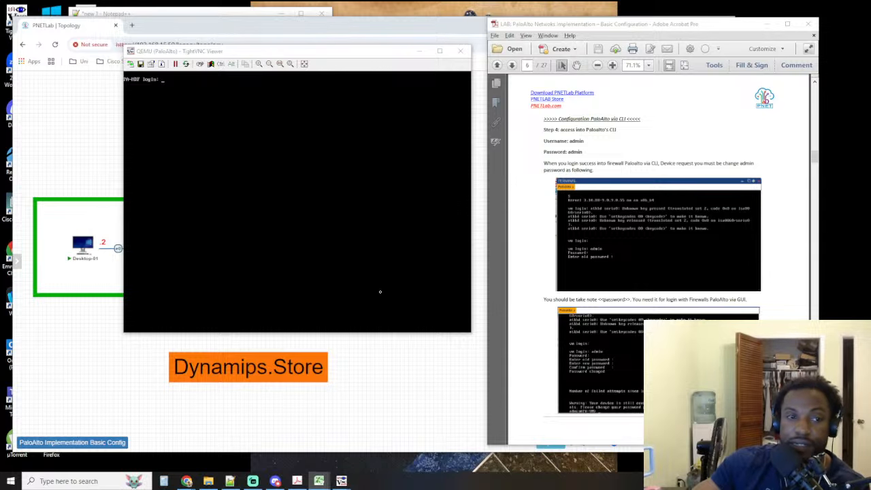
Return to the PaloAlto console and try logging in as tc and with another alternative username, entering the account password each time
click(346, 247)
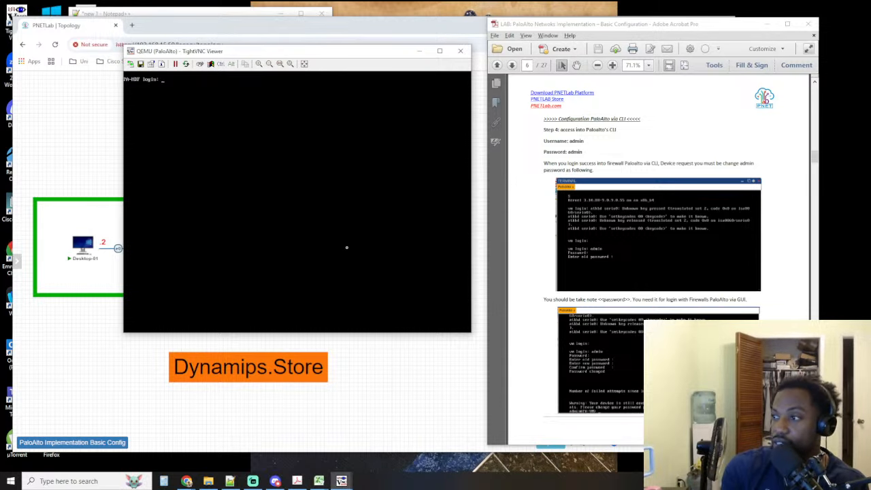
text(ad)
key(Return)
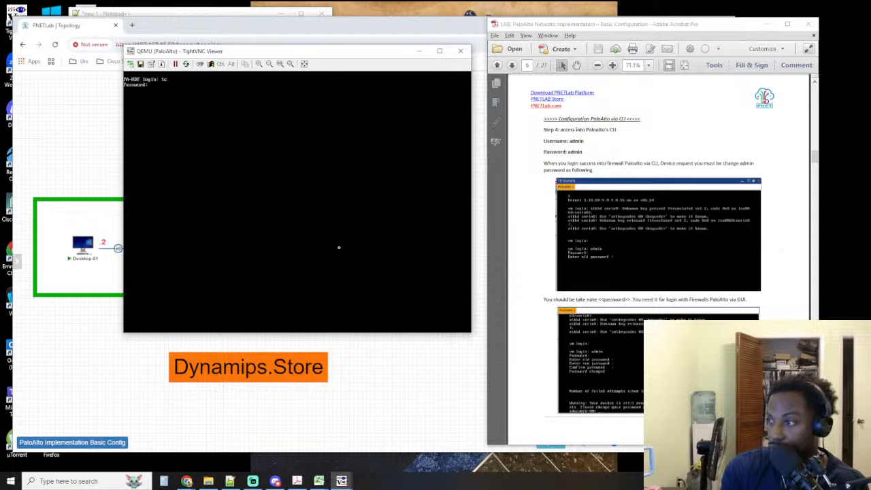
key(Return)
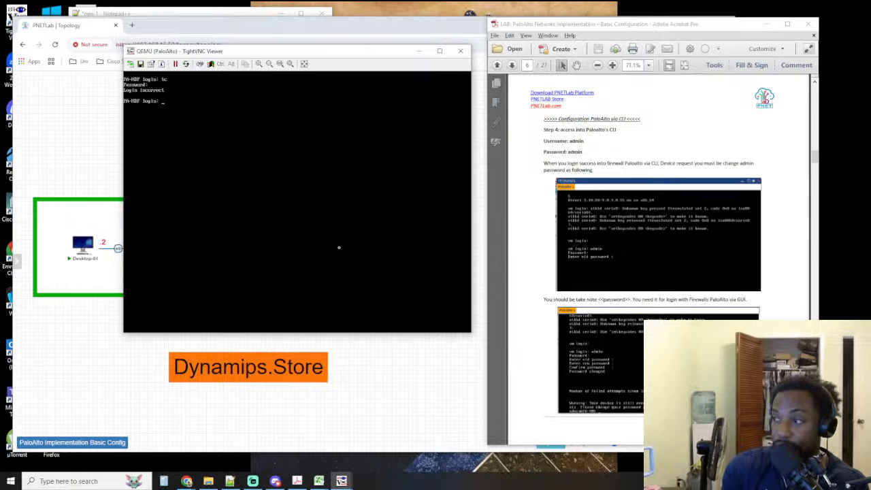
text(admin)
key(Return)
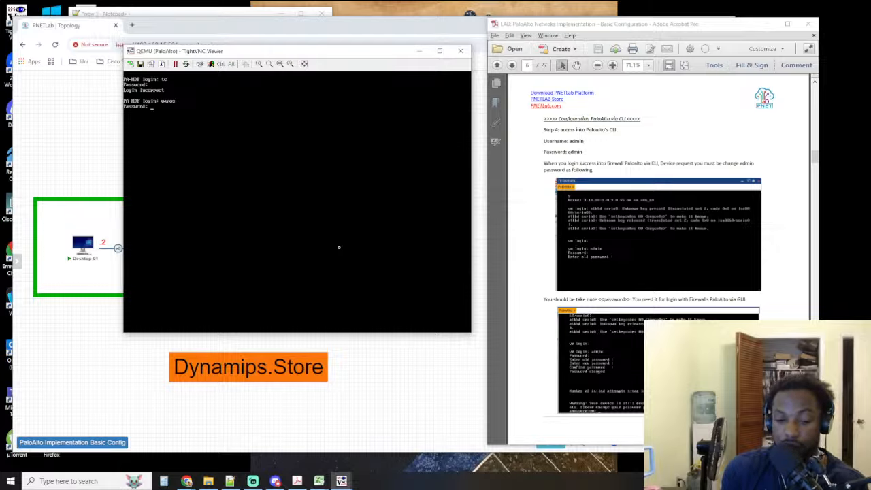
key(Return)
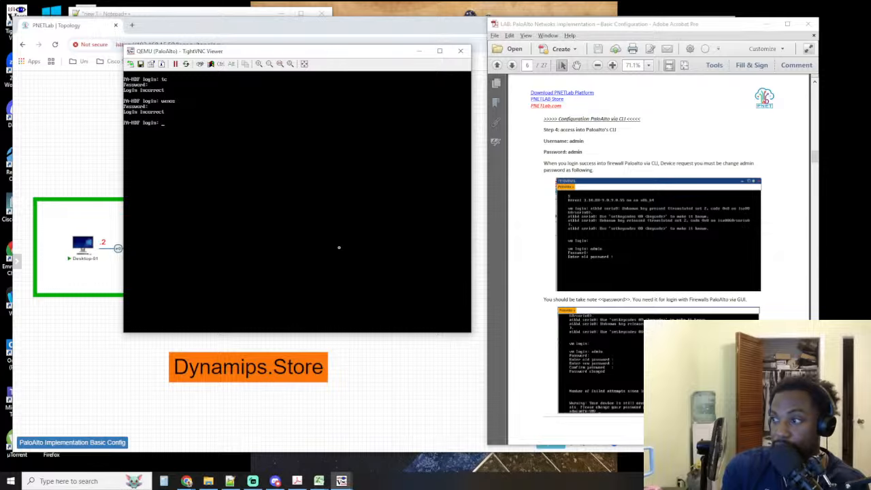
Try the admin login with the account password, submit exit at the login prompt, and try admin again
text(admin)
key(Return)
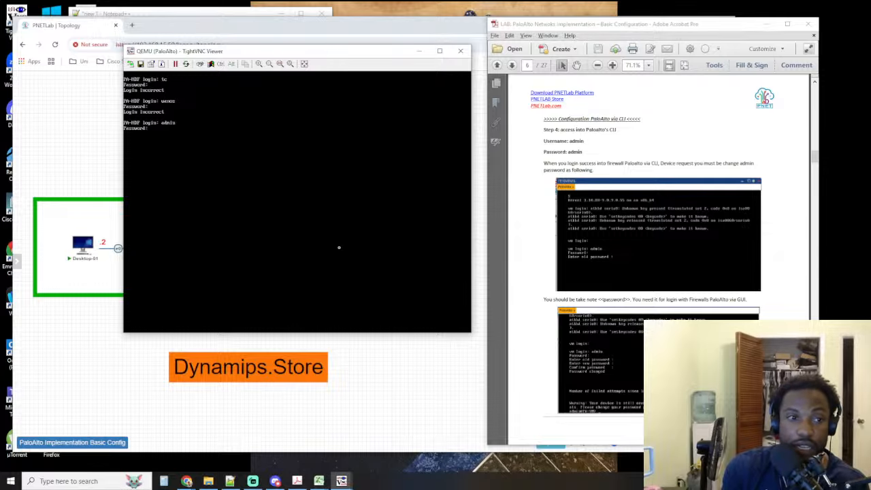
key(Return)
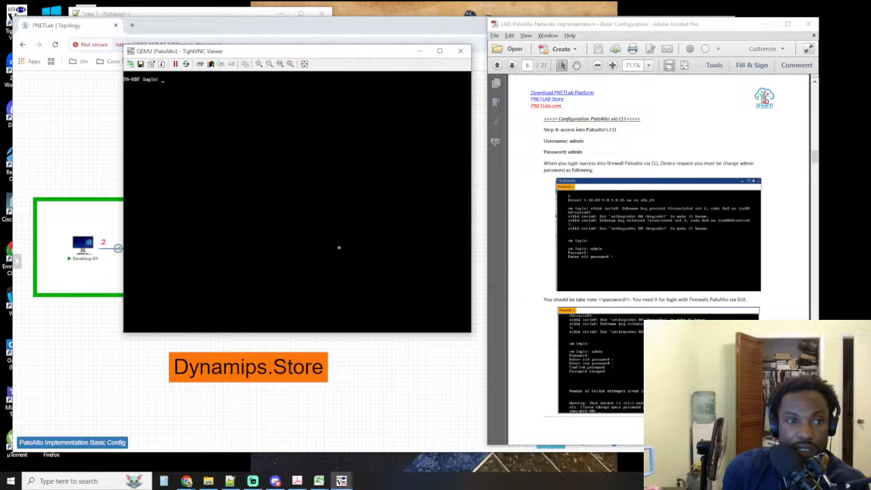
text(exit)
key(Return)
key(Return)
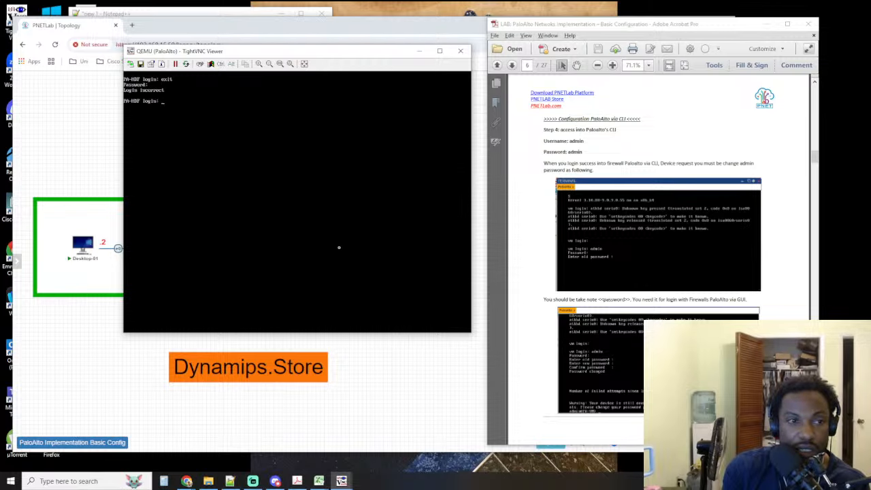
text(admin)
key(Return)
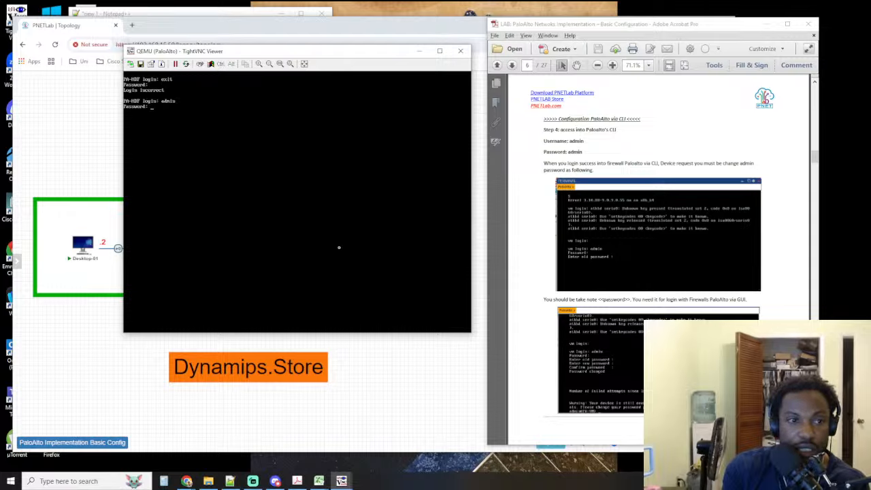
key(Return)
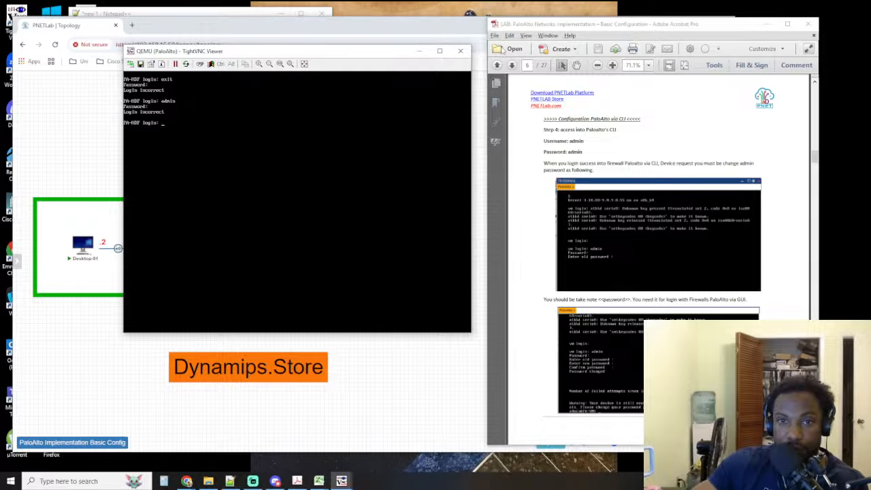
Switch to Acrobat and show its list of recent files
click(496, 42)
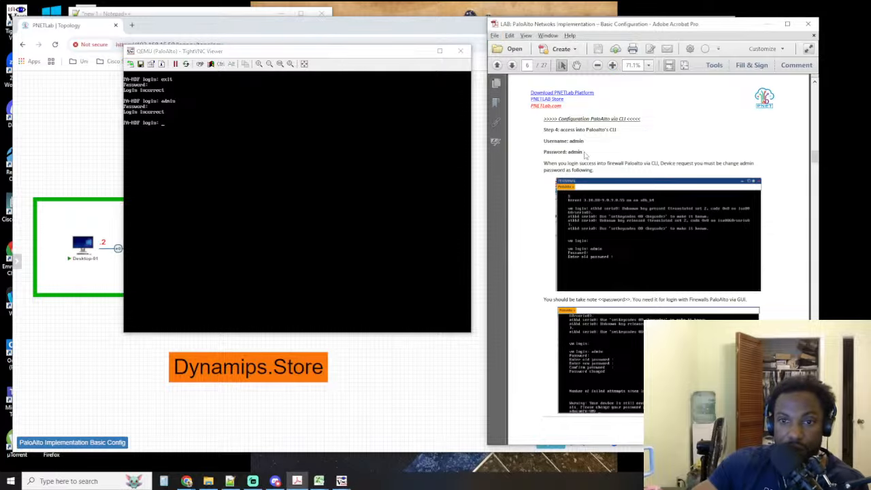
click(513, 54)
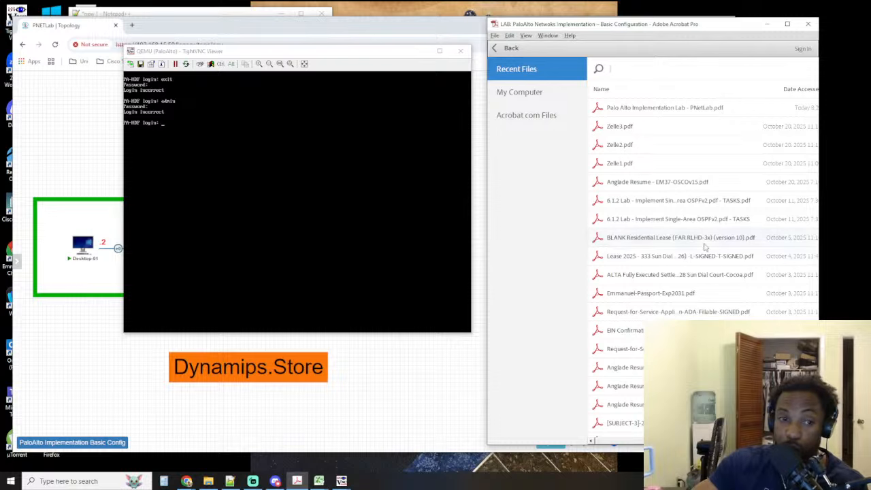
Switch back to the PaloAlto console and make another login attempt as admin with the account password
click(237, 176)
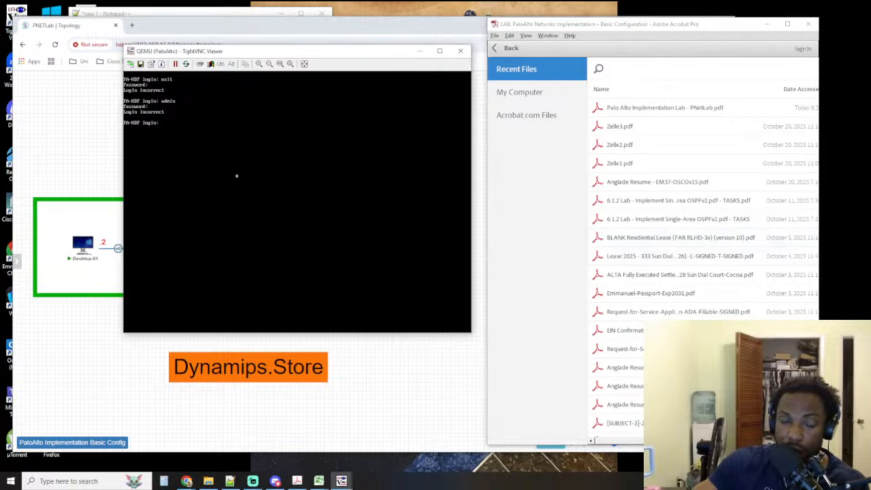
text(admin)
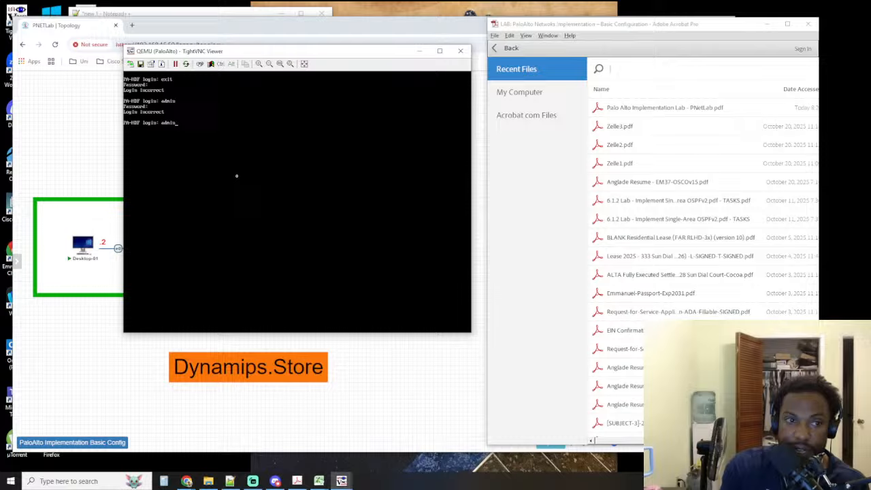
key(Return)
key(Return)
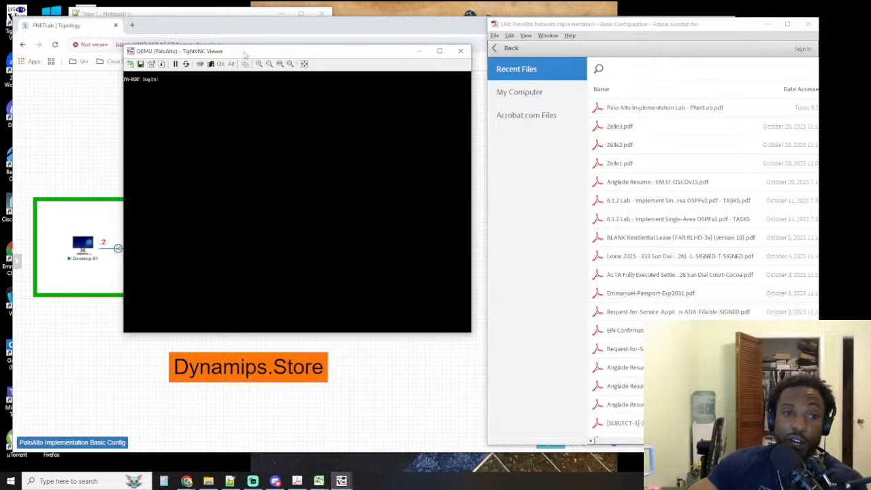
Move the PaloAlto console window off the topology, examine the Server and PaloAlto nodes, and minimize the console
drag(244, 54, 361, 315)
mouse_move(436, 261)
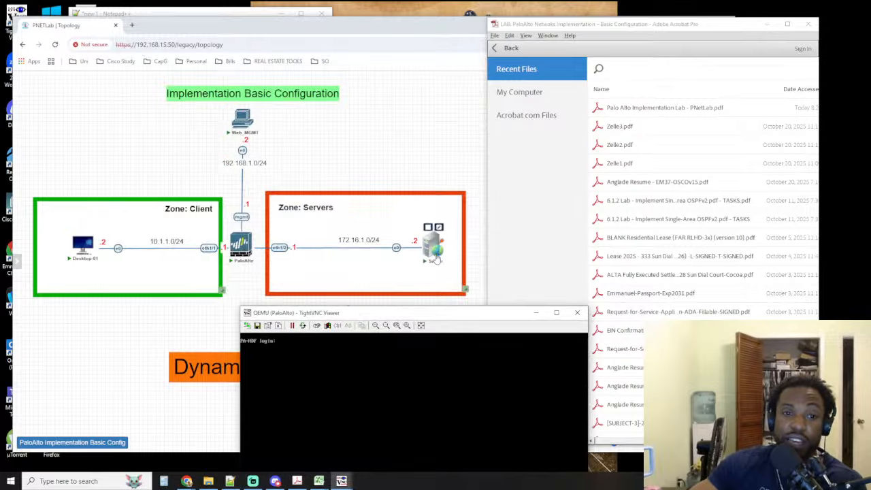
mouse_move(240, 248)
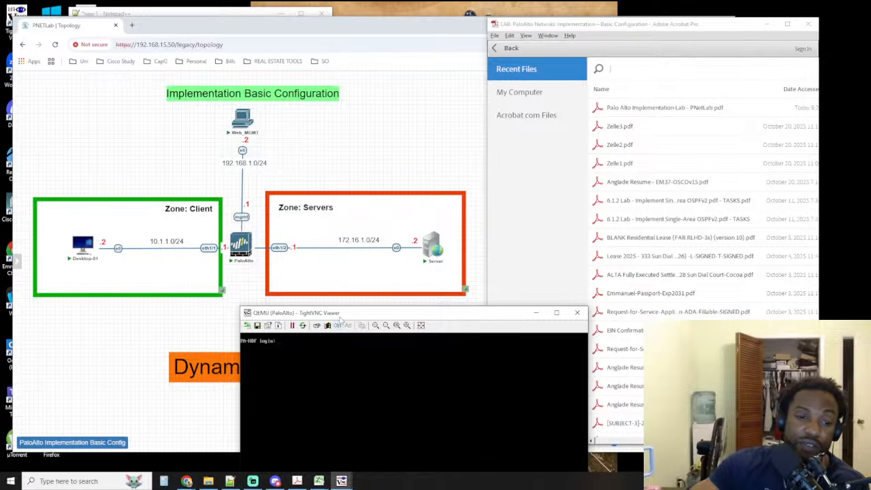
drag(340, 316, 142, 80)
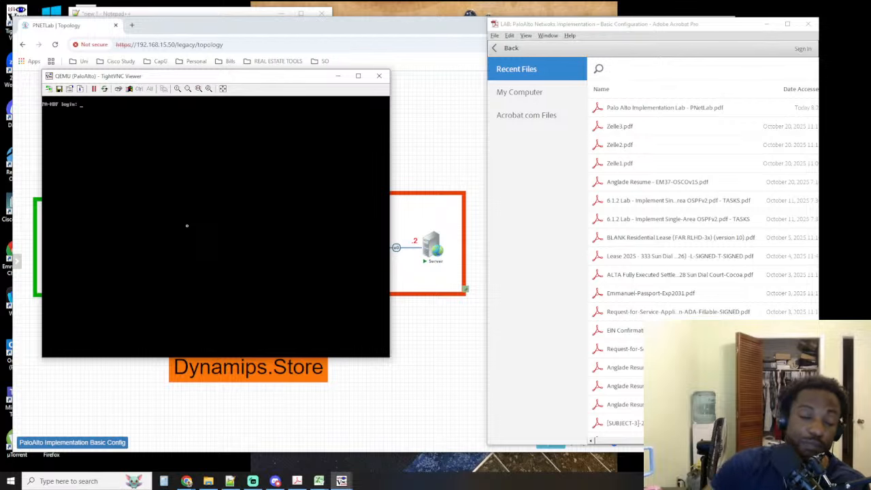
click(336, 80)
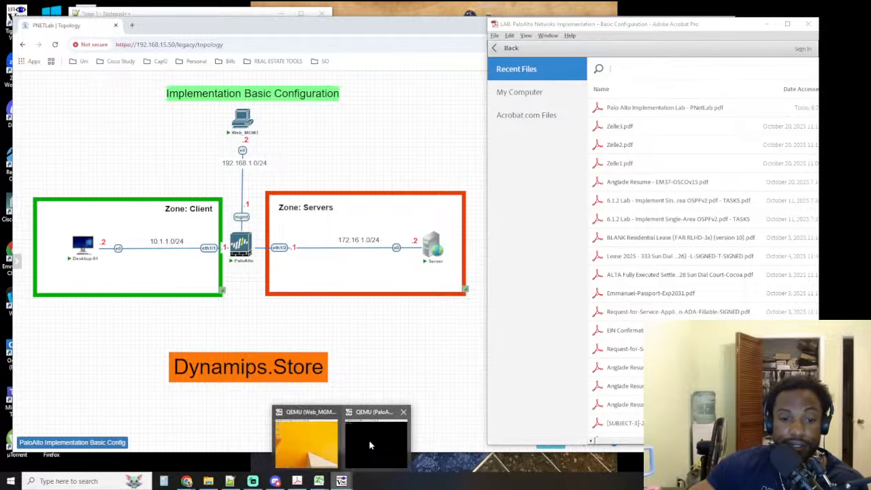
Restore the Web_MGMT session and browse to 1.1.1.1 in its web browser
click(341, 482)
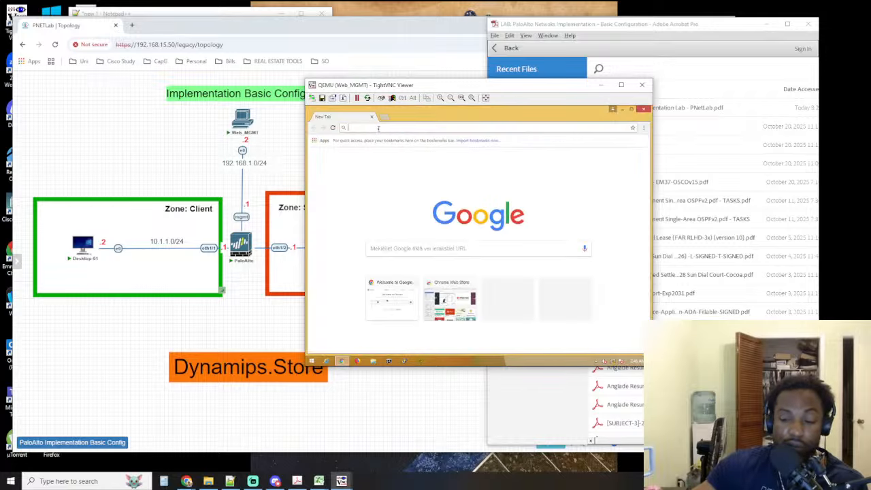
text(1.1.1)
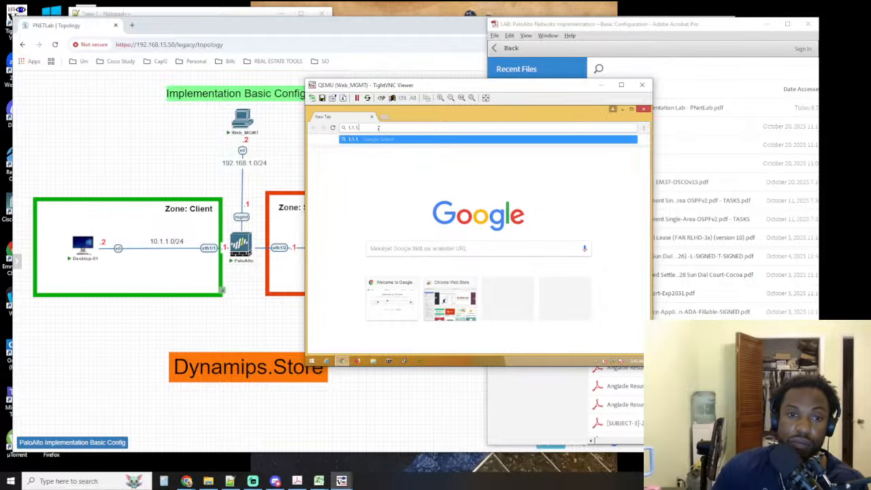
text(.1)
key(Return)
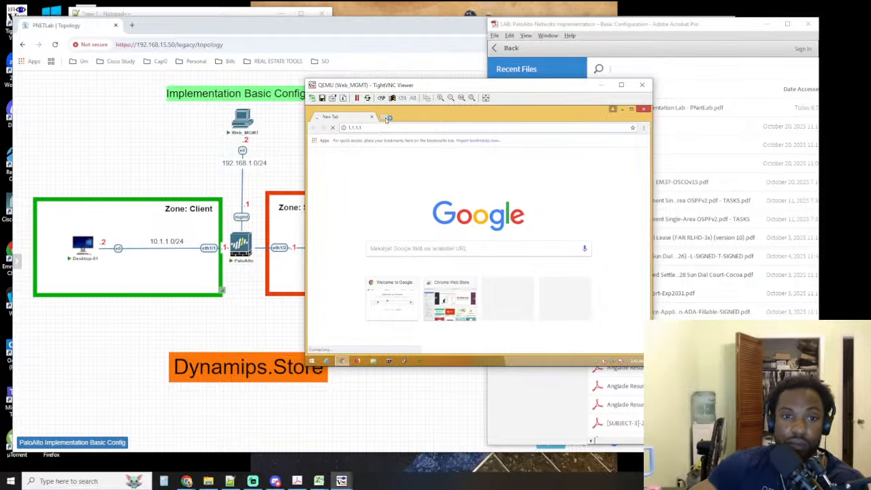
Open a new browser tab on the Web_MGMT host and browse to 192.168.1.1
click(386, 119)
text(19)
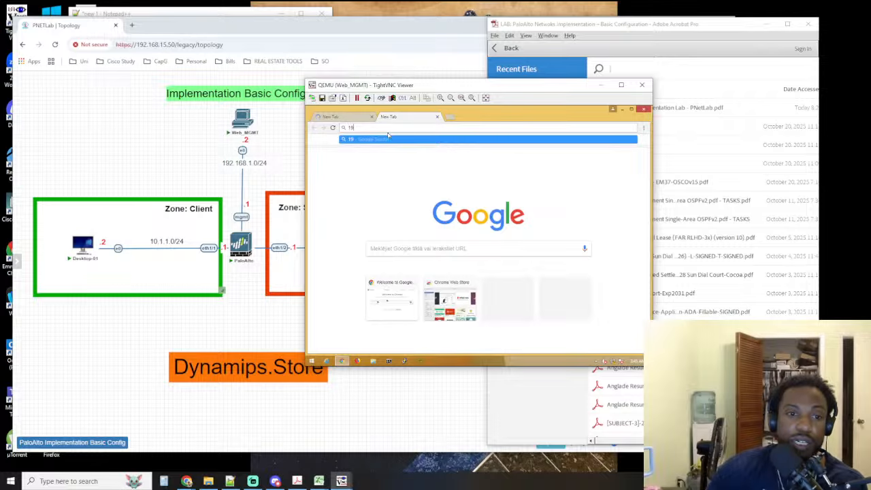
text(2.168.1.1)
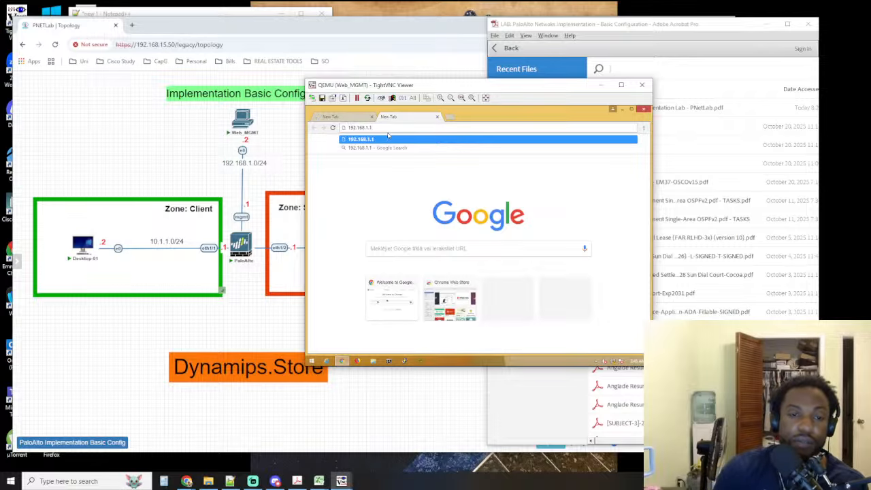
key(Return)
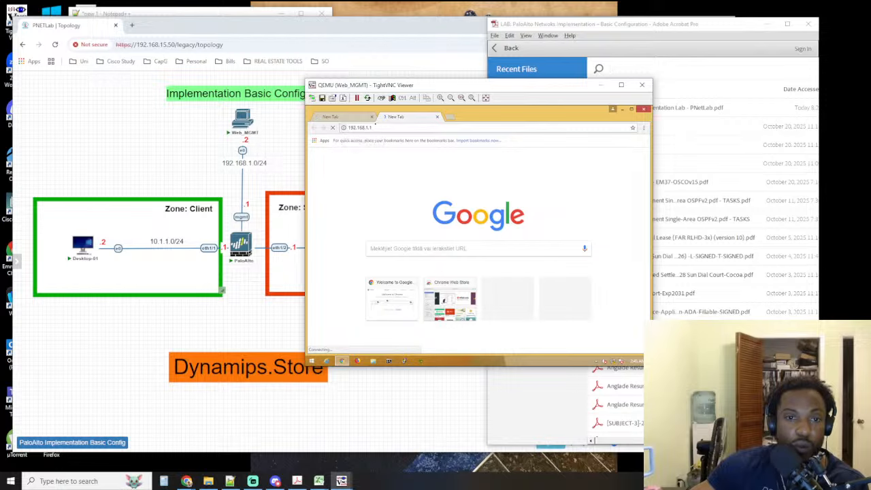
Change the browser address to 192.168.1.50 and close the earlier tab loading 1.1.1.1
drag(370, 128, 417, 128)
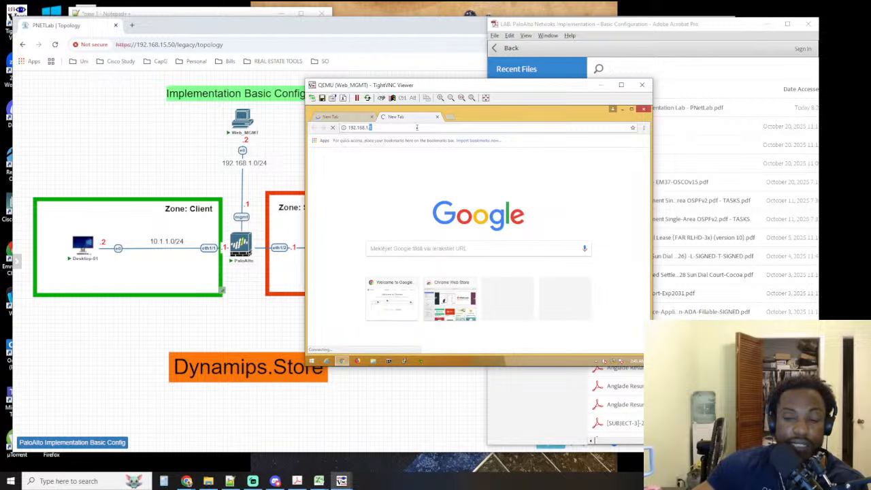
text(50)
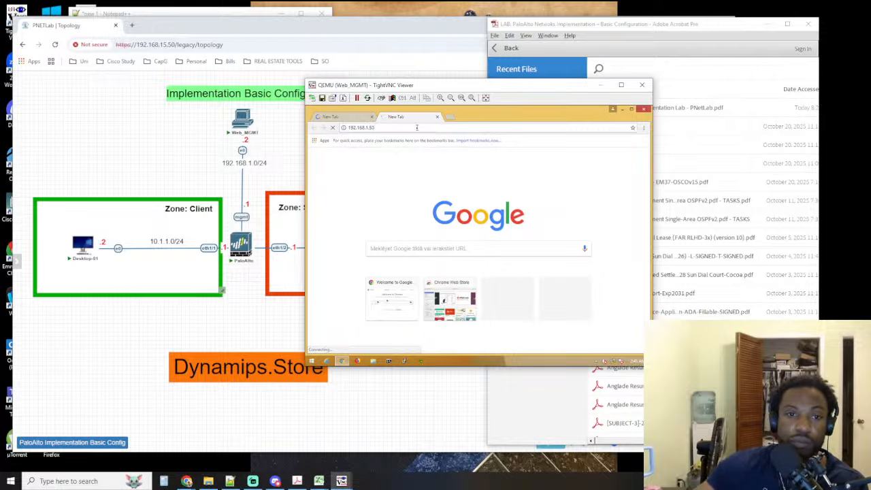
click(373, 117)
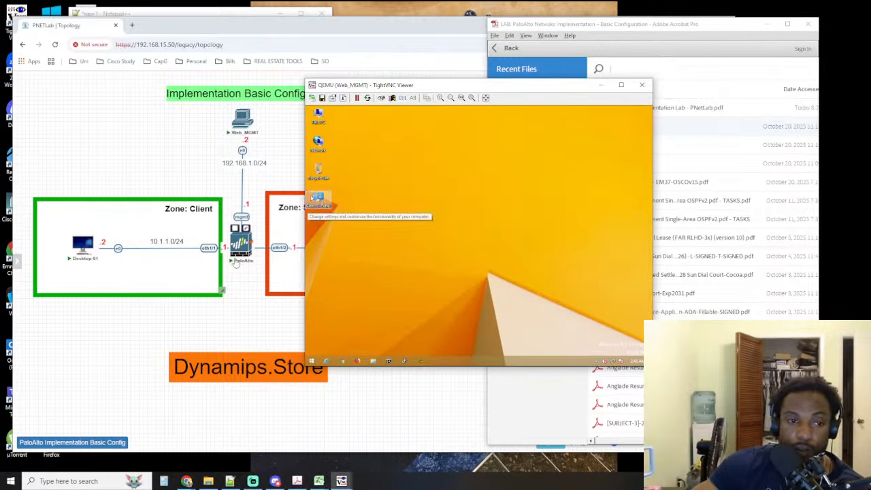
Bring the PaloAlto console to the front and log in as admin with the account password
click(341, 480)
click(368, 452)
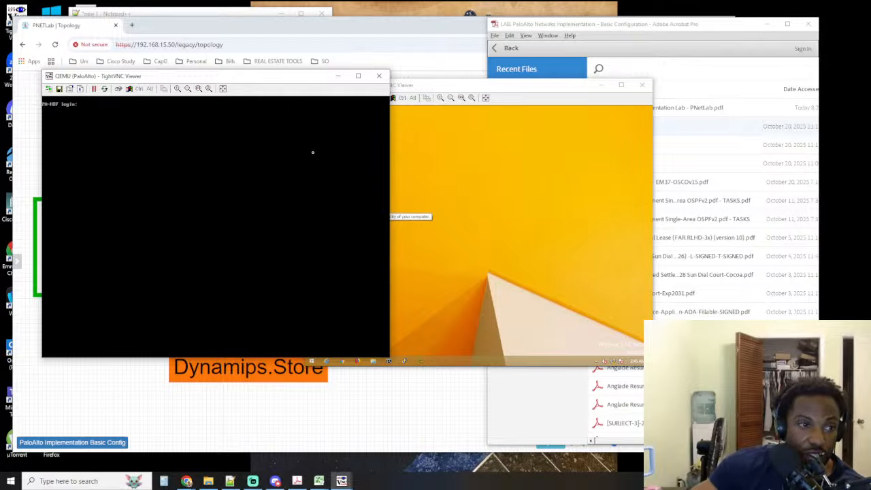
key(alt+Tab)
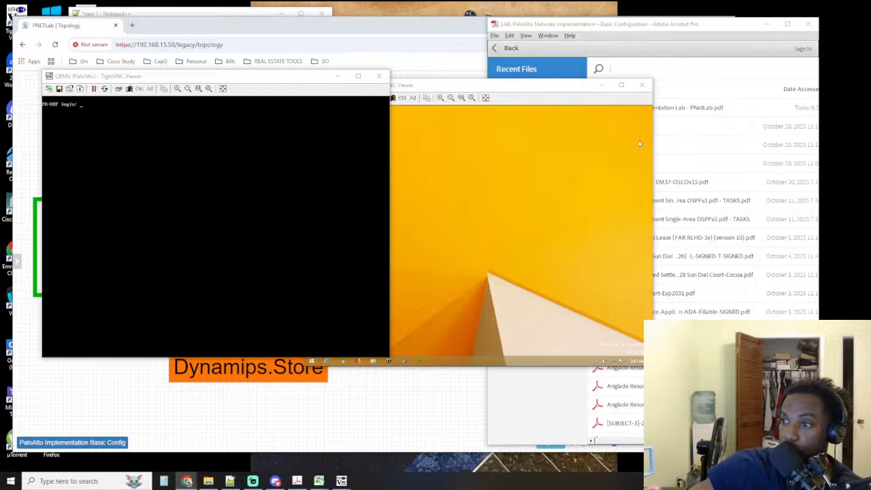
click(328, 179)
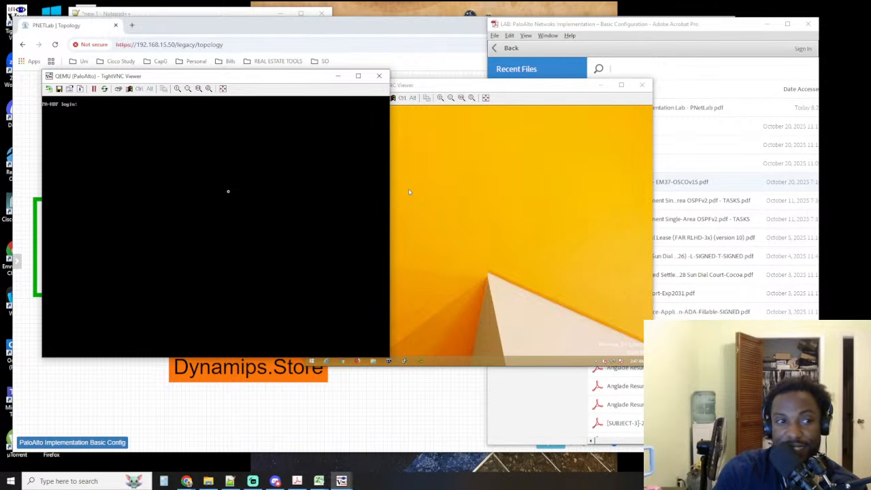
text(admin)
key(Return)
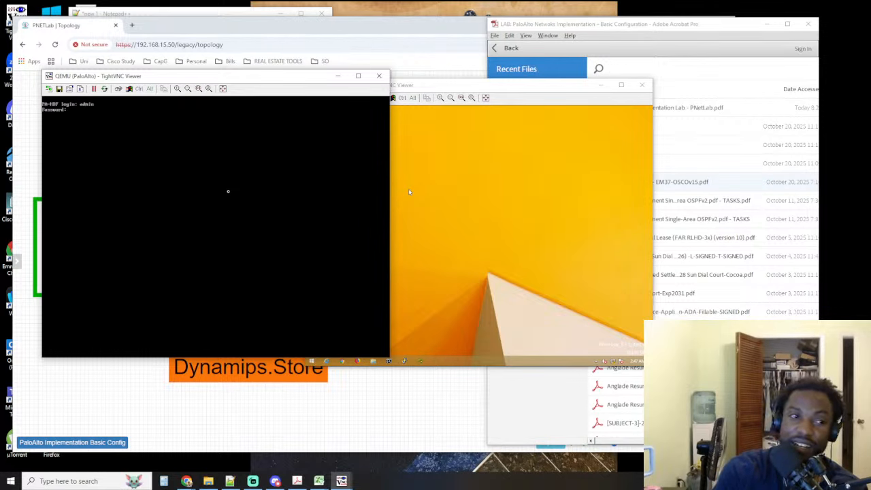
text(admin)
key(Return)
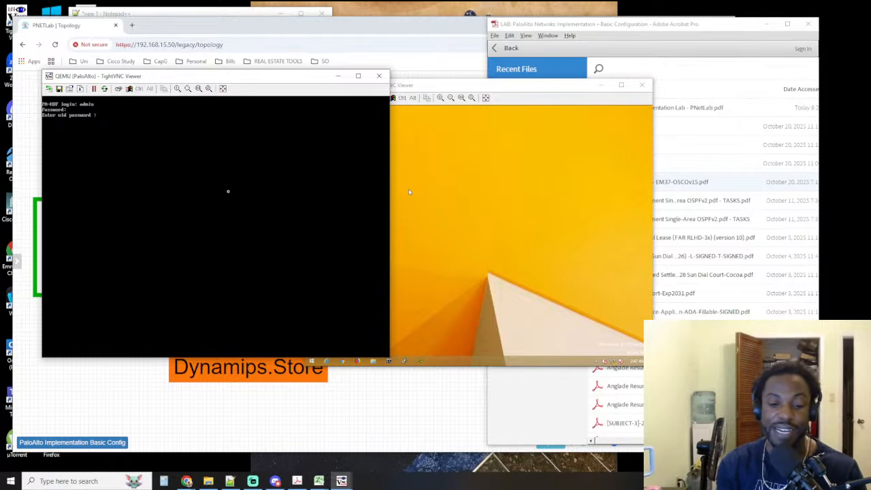
Try to change the admin password by entering the old password, the new password and its confirmation
key(Return)
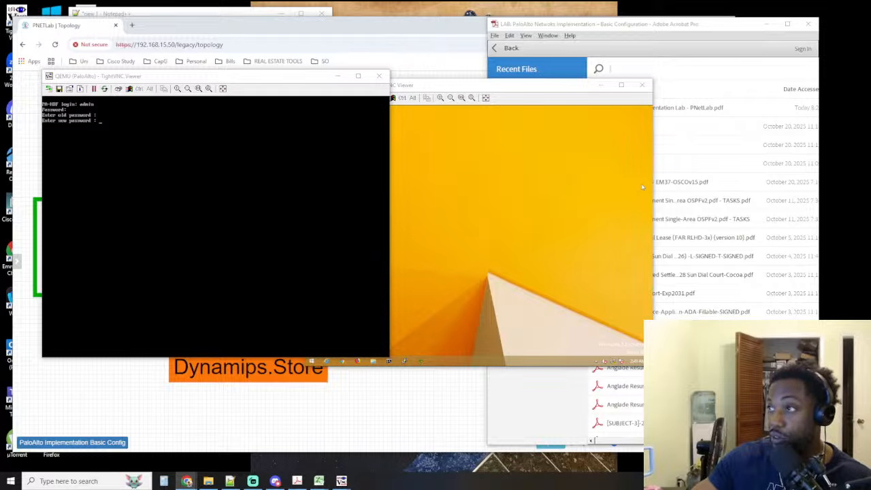
key(alt+Tab)
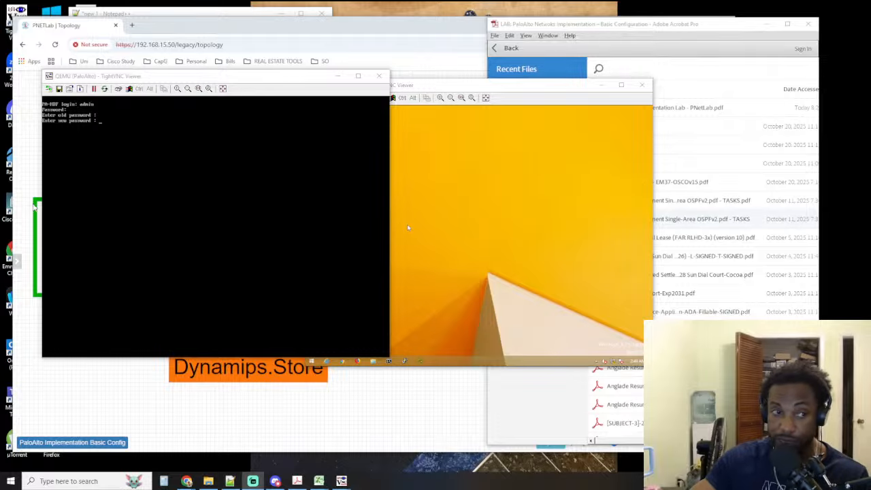
click(124, 179)
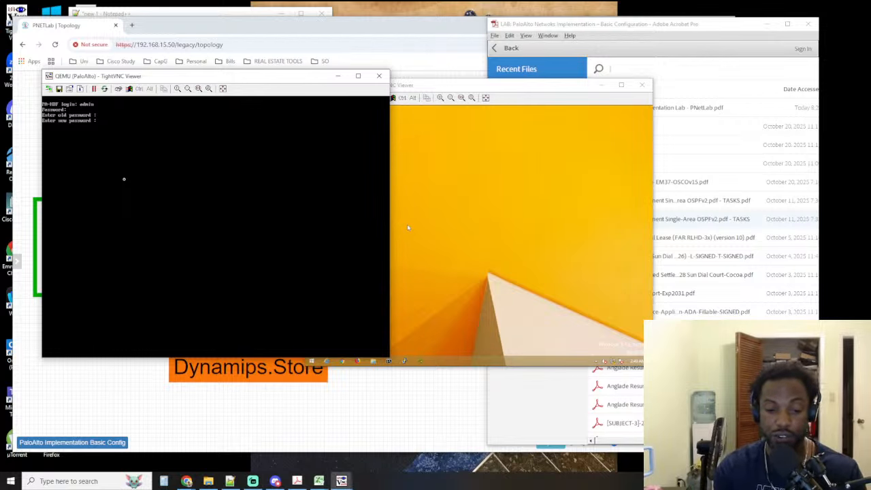
key(Return)
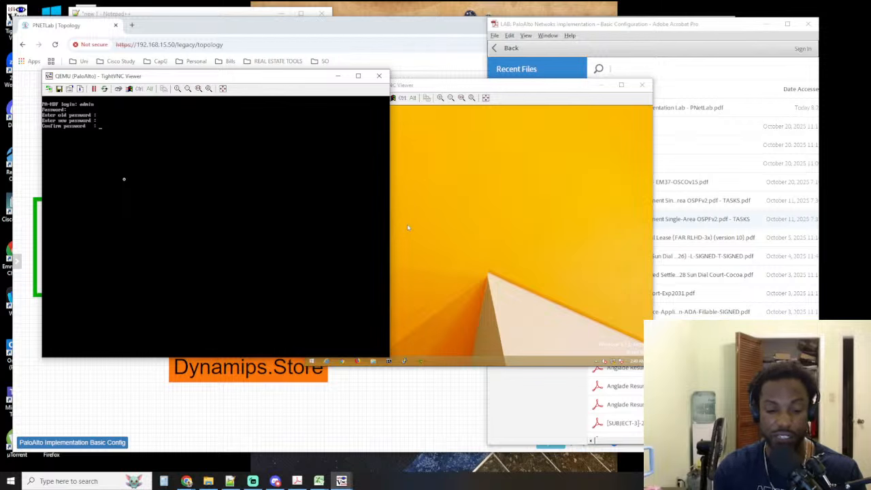
key(Return)
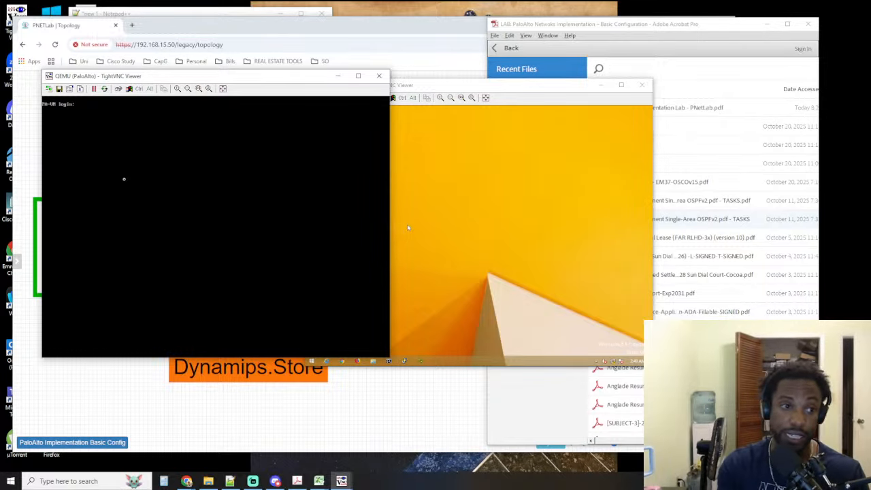
Log in at the PA-VM prompt as admin, entering the username and account password a second time
text(admin)
key(Return)
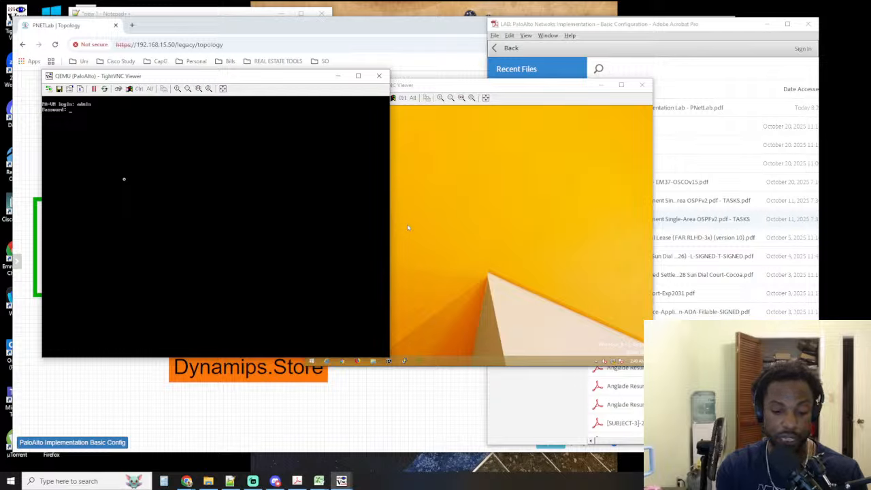
key(Return)
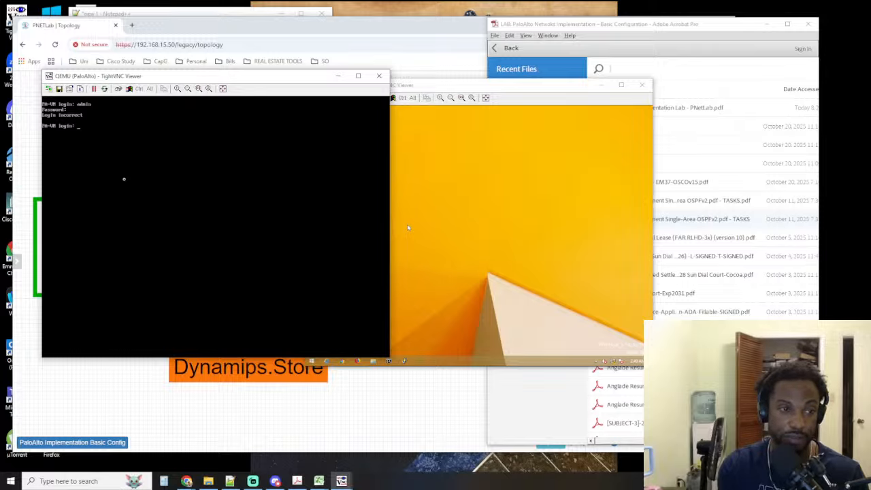
text(admin)
key(Return)
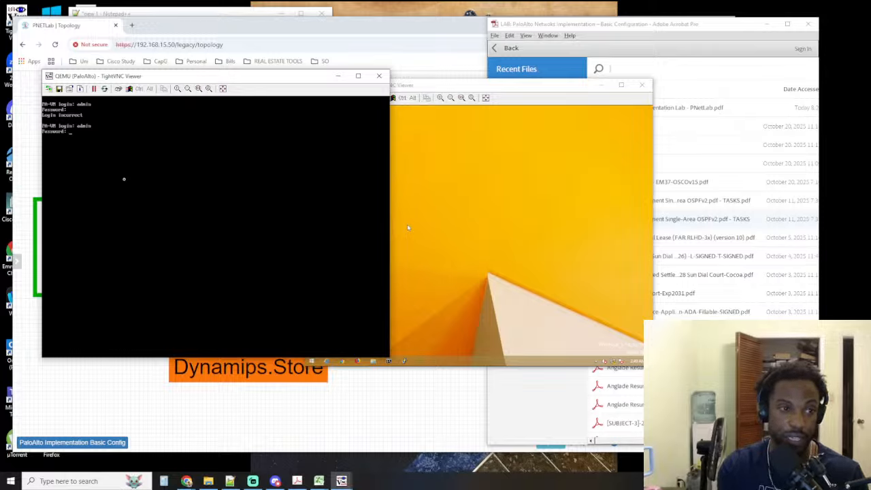
key(Return)
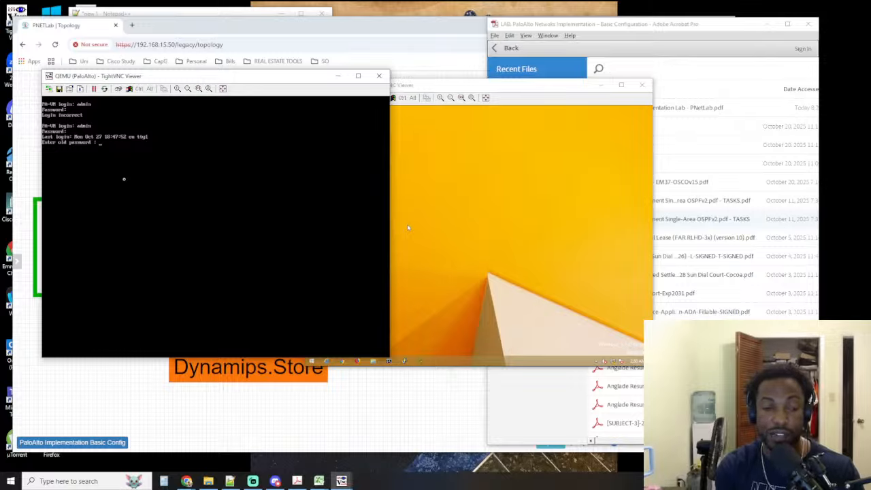
Try the admin password change again, supplying the old password and entering the new password twice
key(Return)
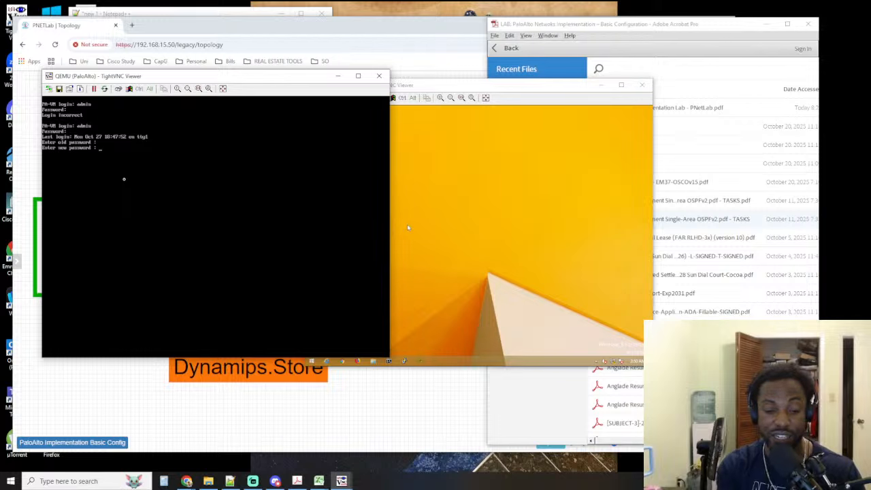
key(Return)
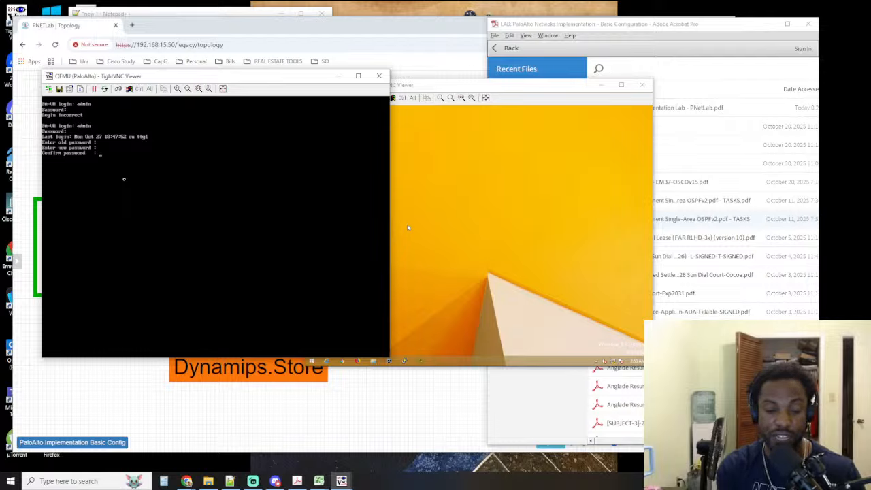
key(Return)
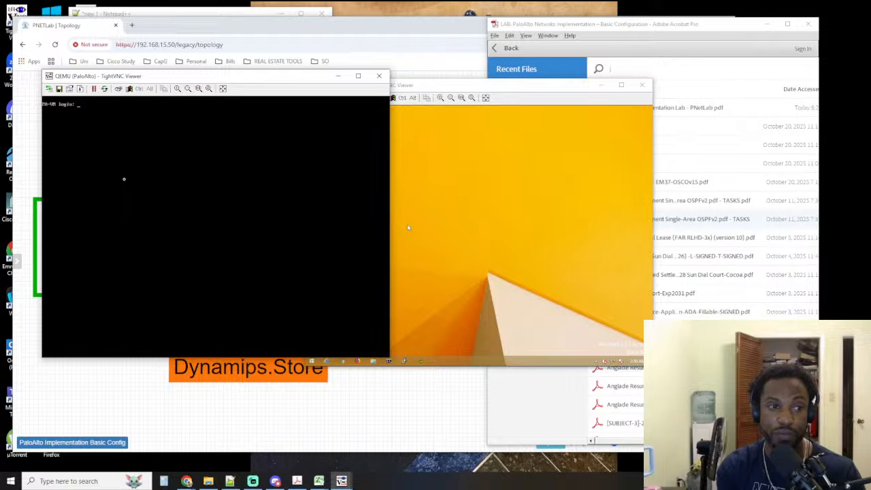
Log back in to the firewall console as admin, trying the account password twice
text(admin)
key(Return)
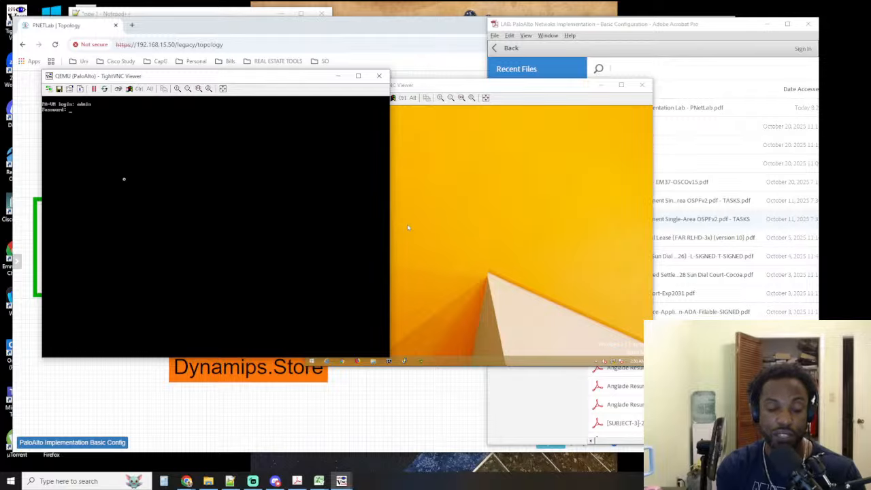
key(Return)
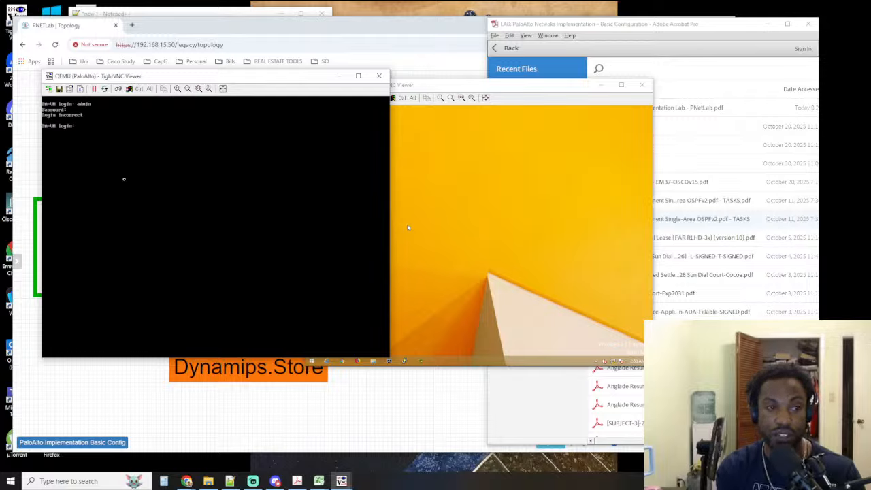
text(admin)
key(Return)
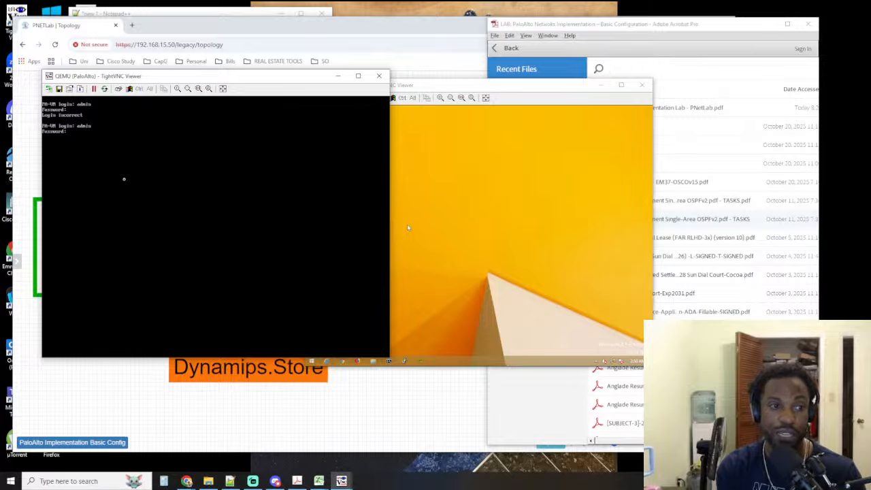
key(Return)
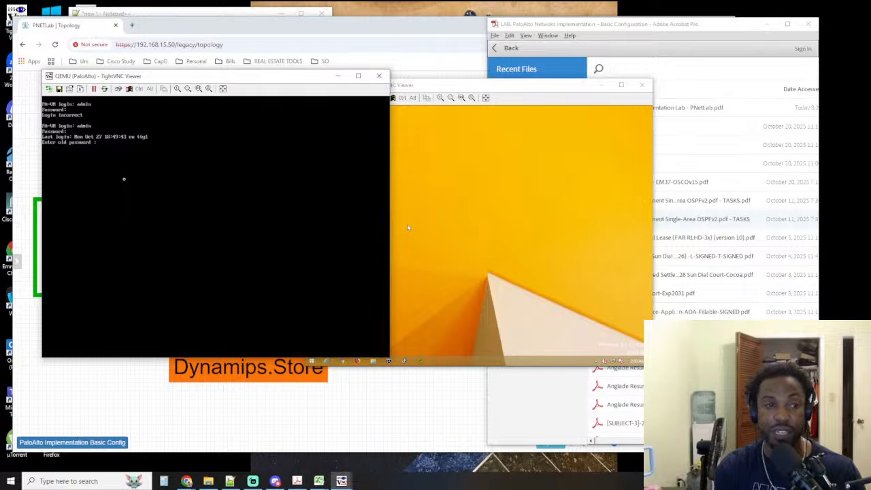
Make another attempt at replacing the admin password, entering the old password, then the new one with confirmation
key(Return)
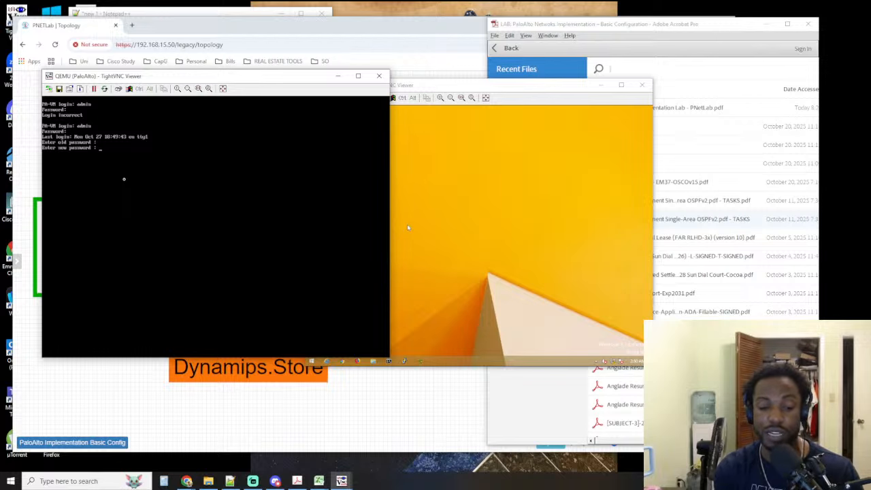
key(Return)
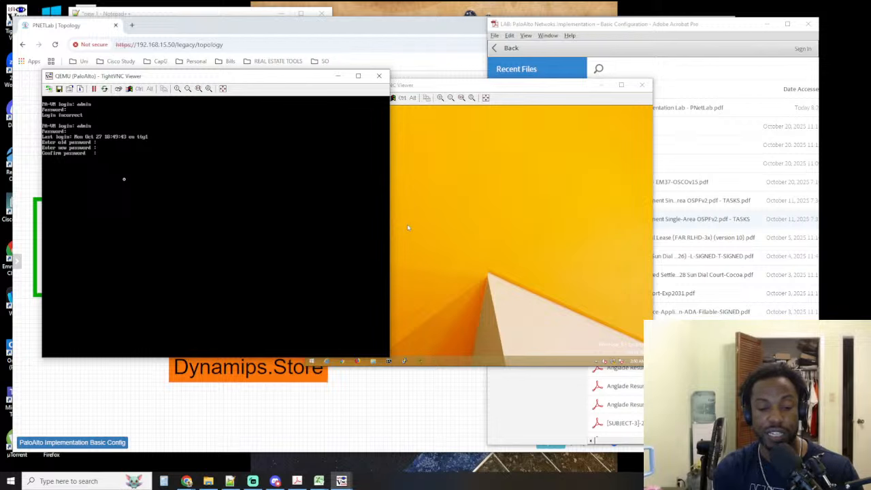
key(Return)
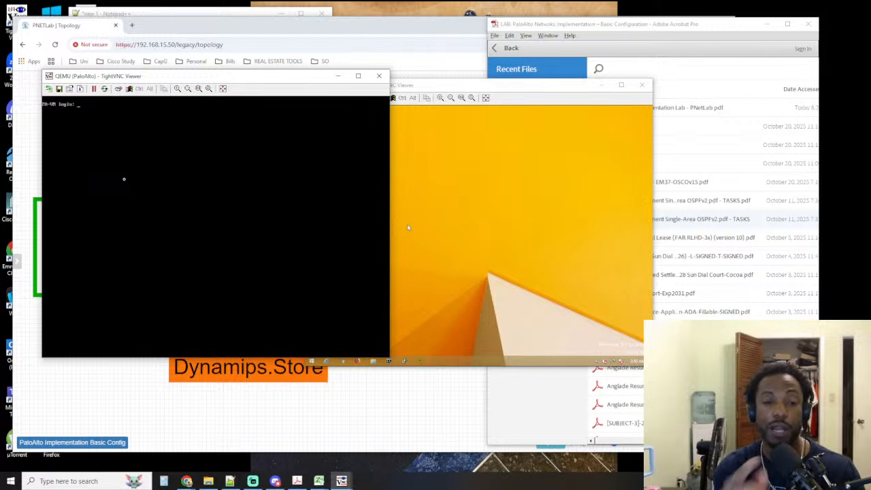
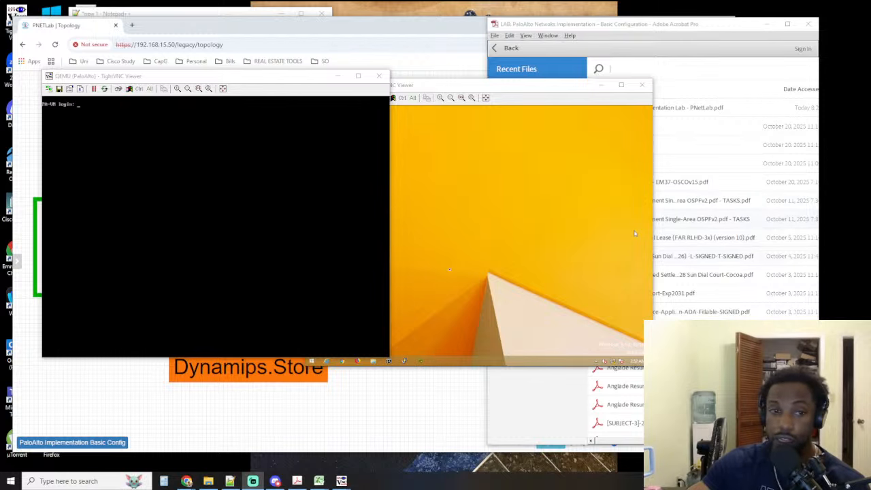
Log in at the PA-VM prompt as admin and supply the account password
mouse_move(28, 299)
click(173, 128)
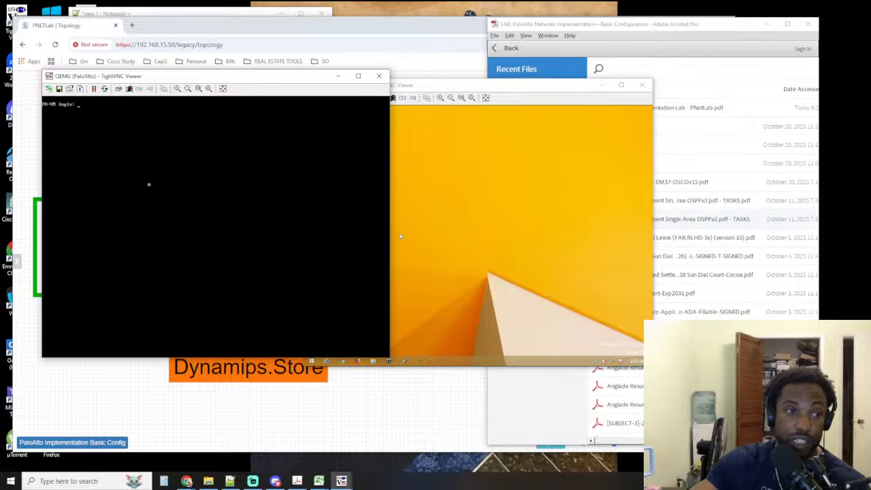
text(admin)
key(Return)
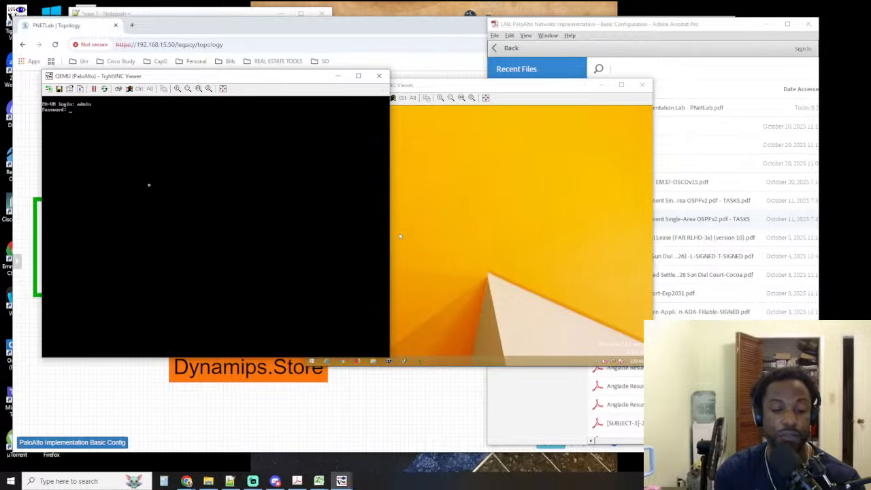
key(Return)
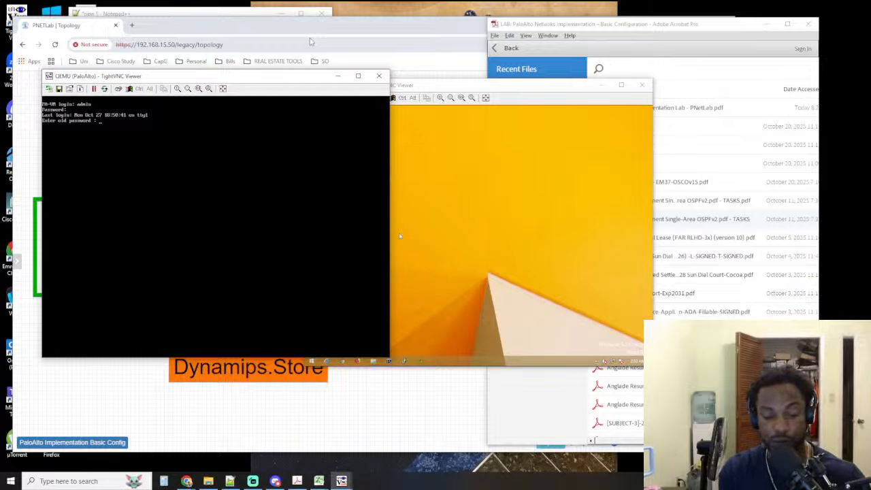
Replace the admin password by entering the old password, the new password and its confirmation
key(Return)
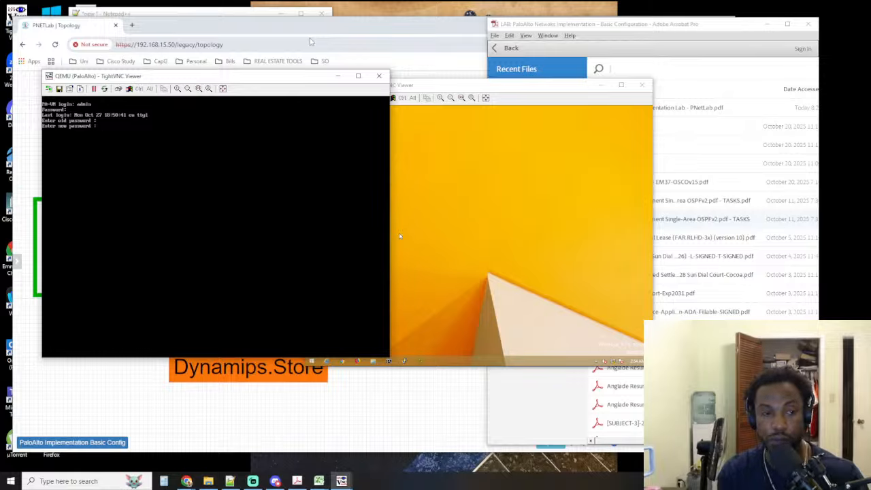
key(Return)
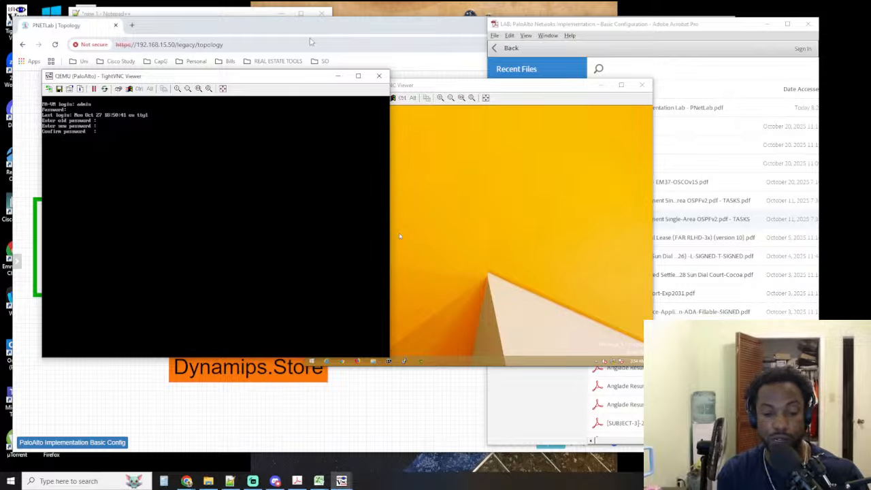
key(Return)
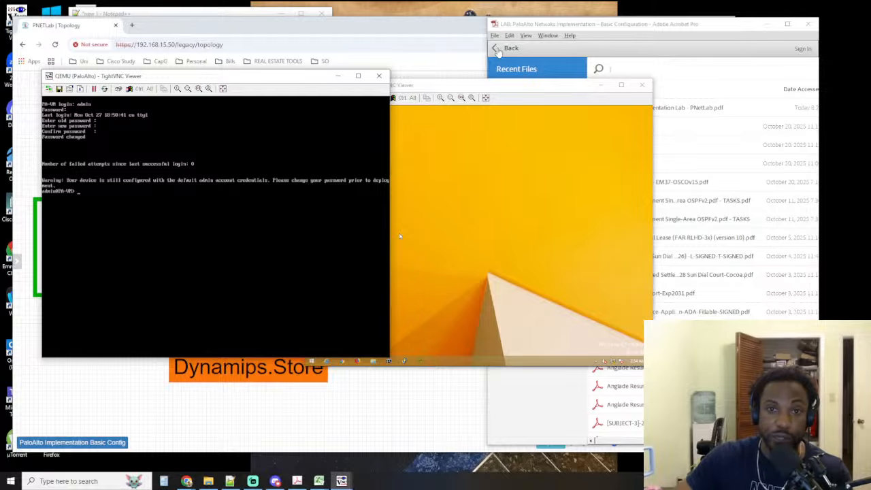
Return the lab guide PDF to the set IP MGMT section and enter the firewall's configuration mode with configure
click(503, 49)
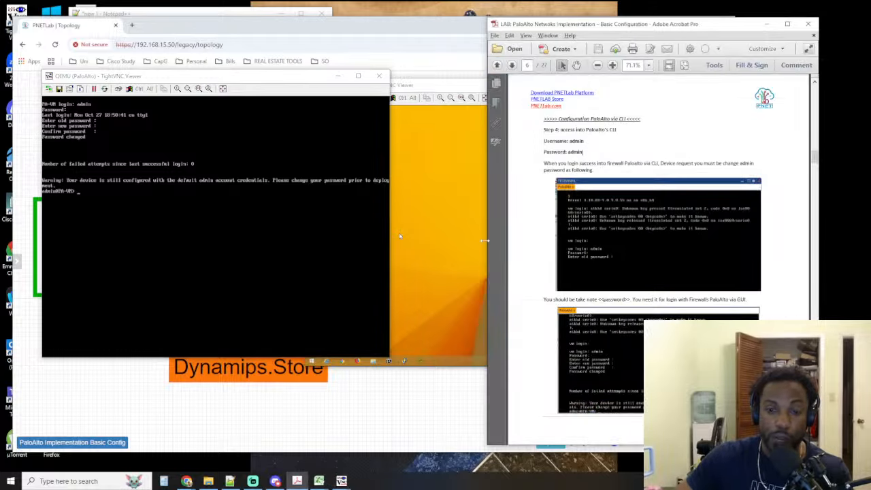
click(159, 254)
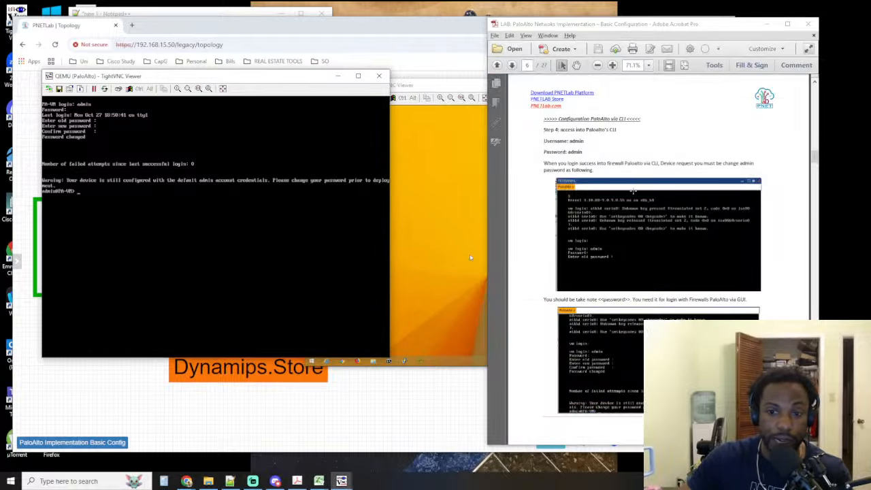
scroll(632, 203, down, 5)
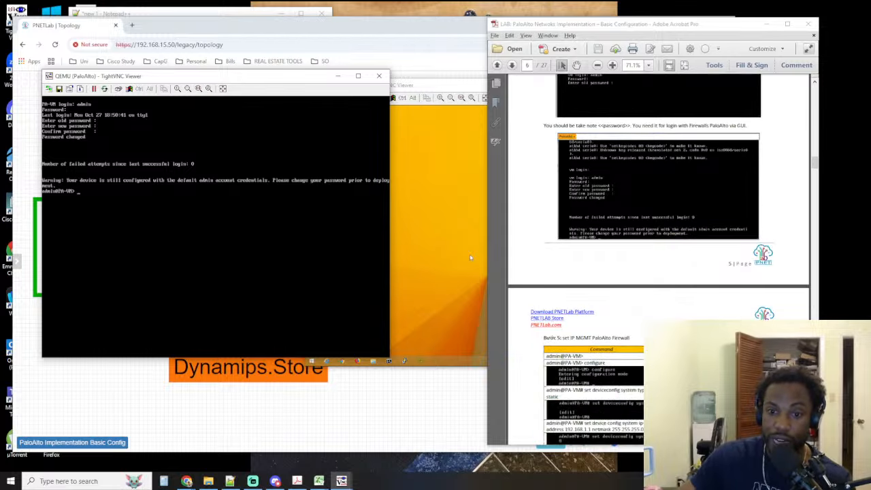
drag(583, 356, 546, 357)
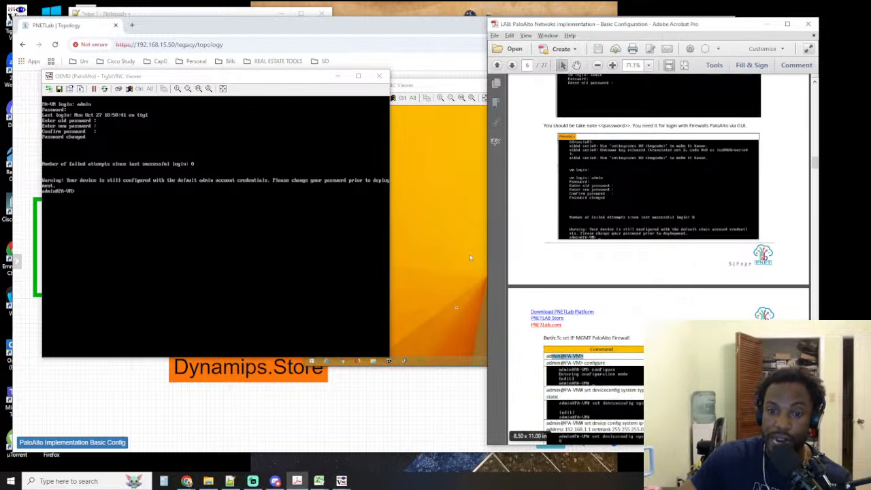
click(284, 270)
text(config)
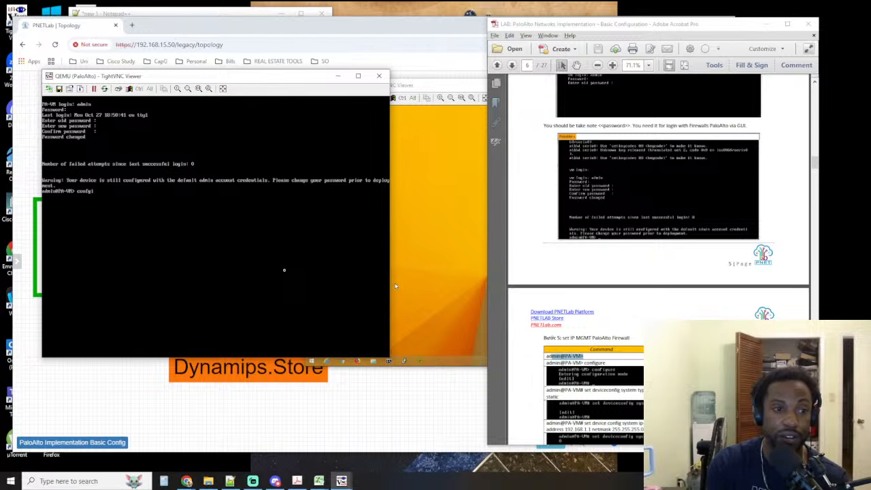
text(ure)
key(Return)
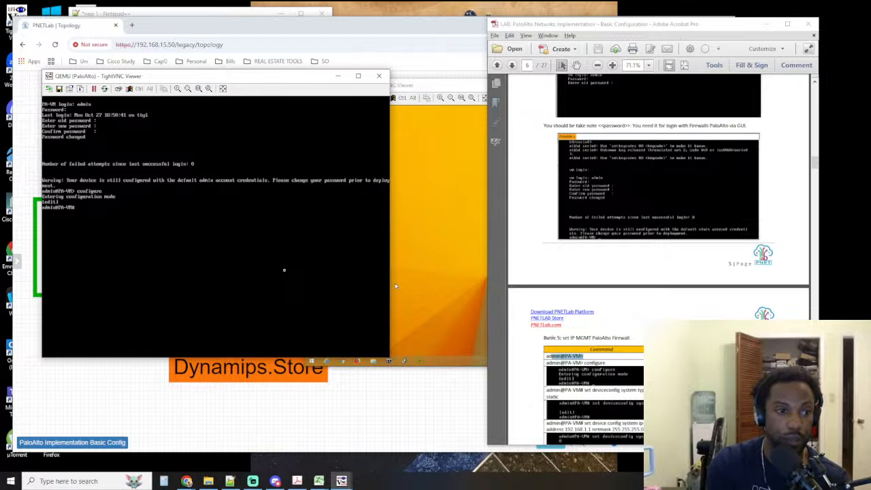
key(Return)
key(Return)
key(Return)
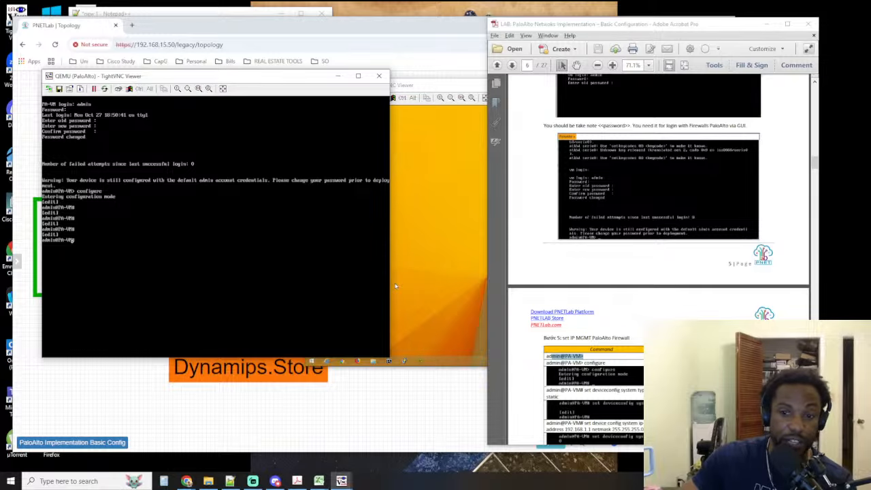
Following the lab guide, change the management interface to static addressing with set deviceconfig system type static
scroll(659, 258, down, 3)
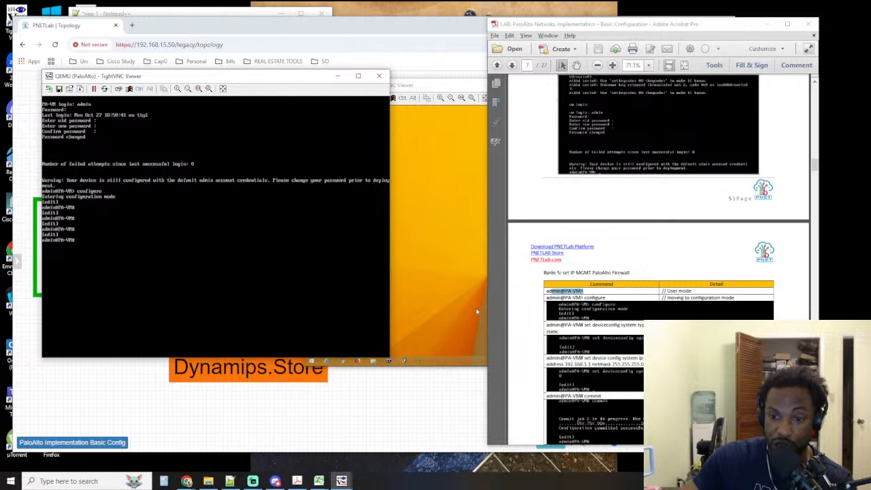
key(alt+Tab)
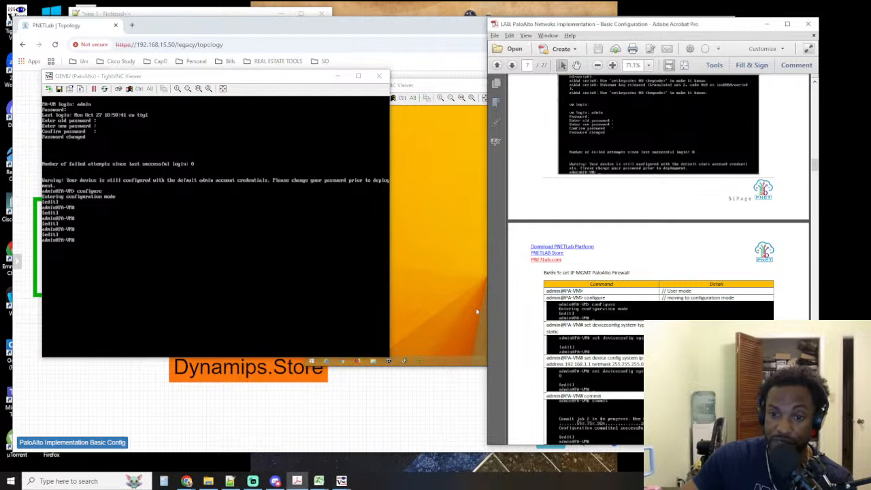
drag(586, 327, 611, 327)
click(633, 326)
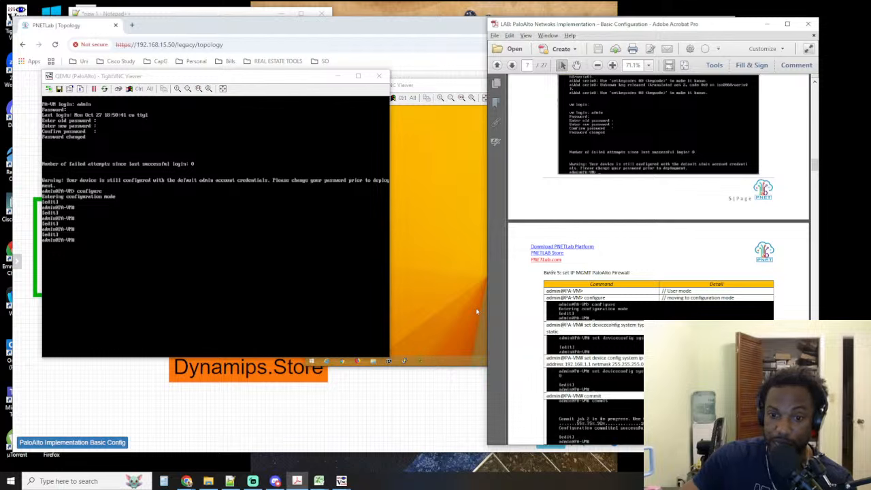
click(269, 328)
text(set)
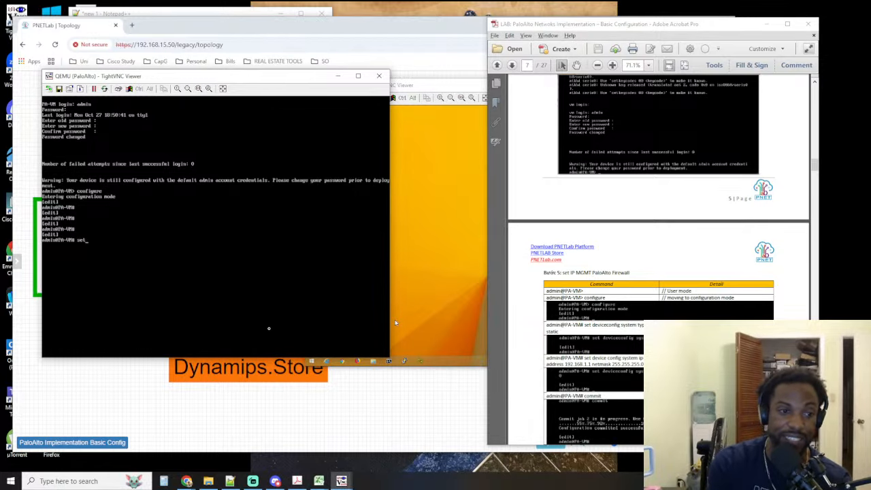
text( de)
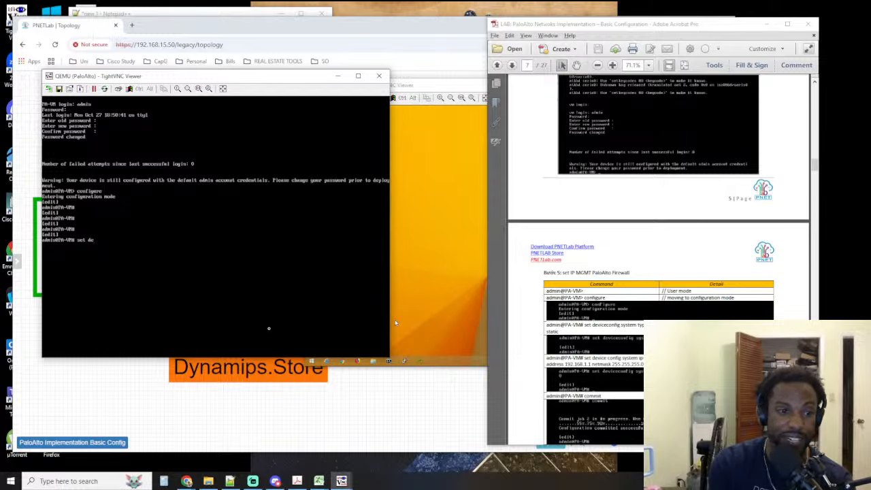
text(viceconfig )
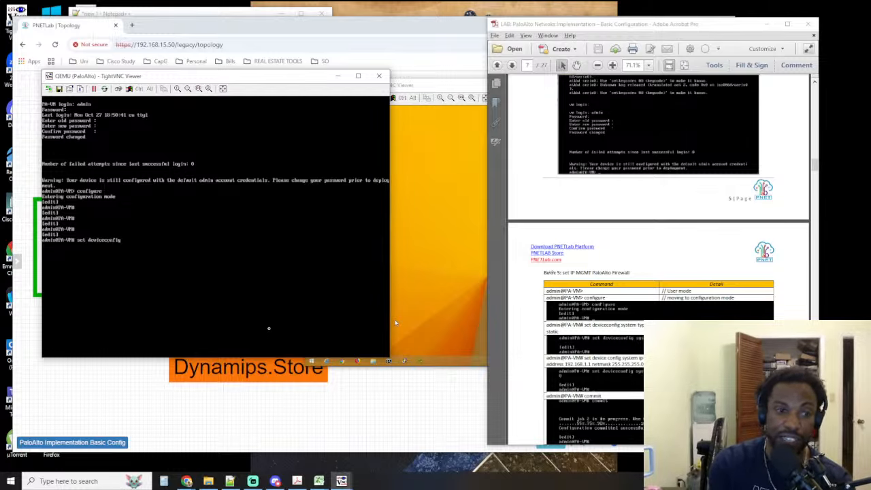
text(system)
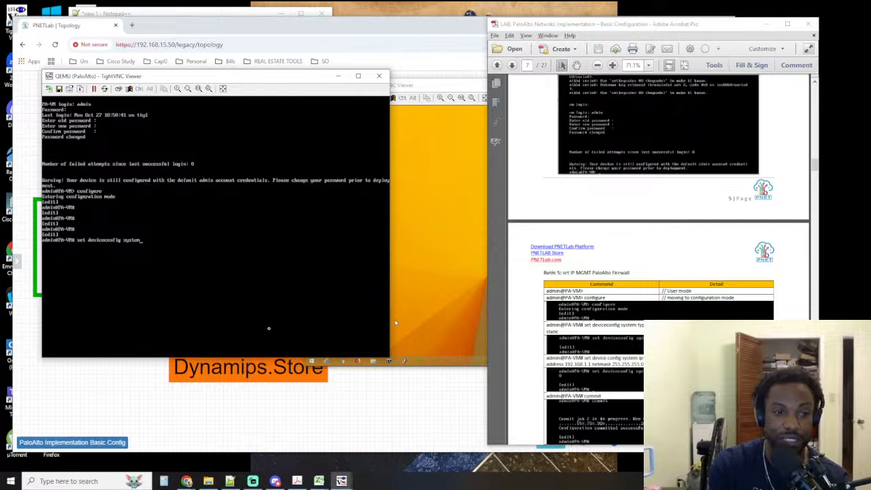
text( ty)
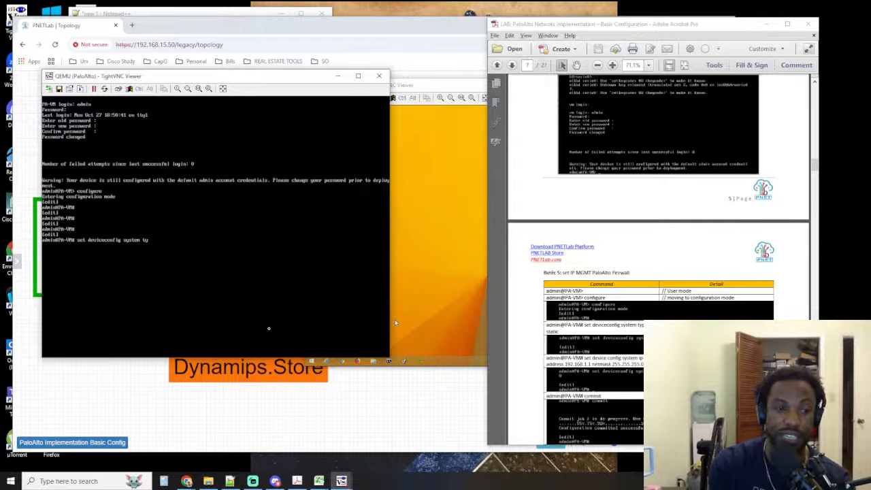
text(pe static)
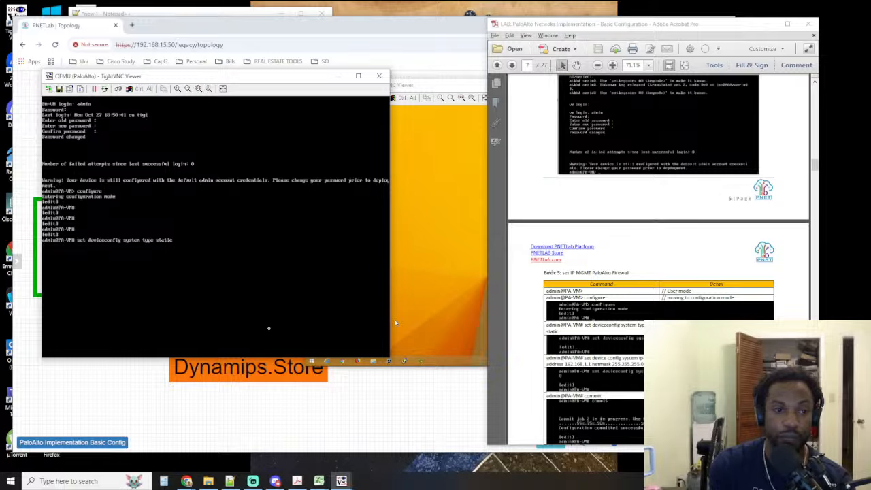
key(Return)
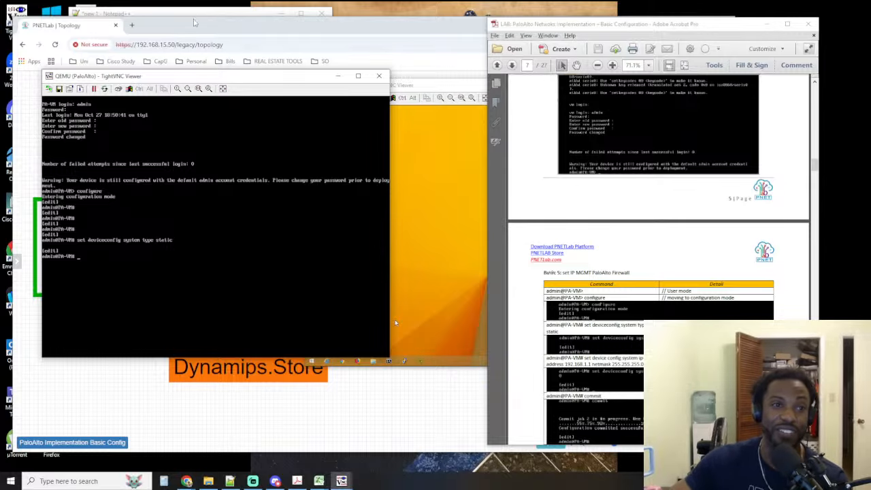
Record the admin password at the end of the Notepad++ note, then return to the PaloAlto console
click(196, 15)
key(BackSpace)
key(BackSpace)
key(BackSpace)
key(BackSpace)
key(BackSpace)
key(BackSpace)
key(BackSpace)
key(BackSpace)
key(BackSpace)
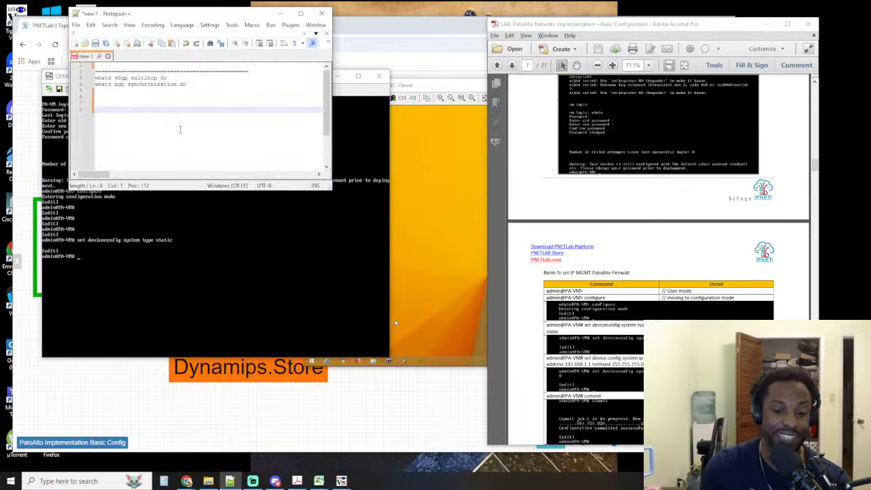
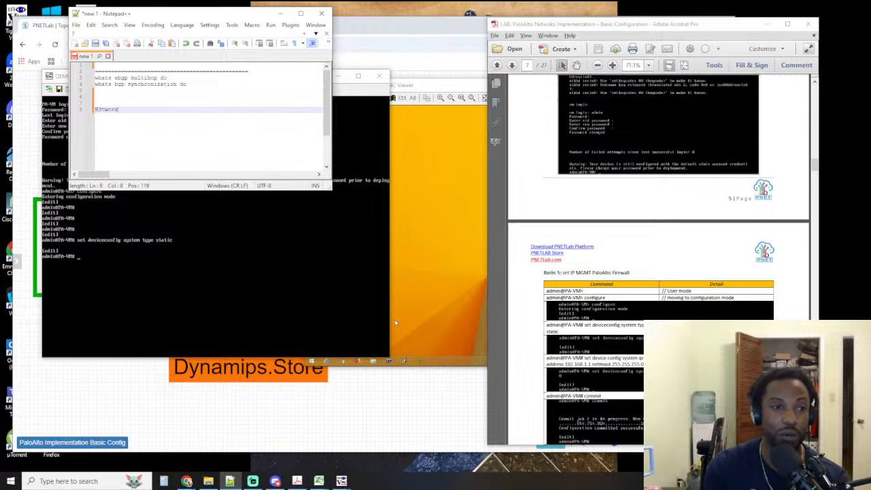
key(BackSpace)
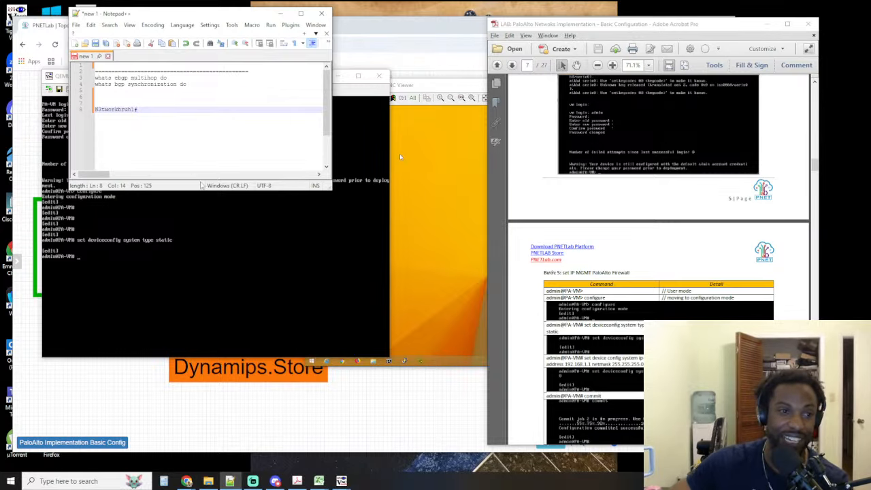
click(146, 220)
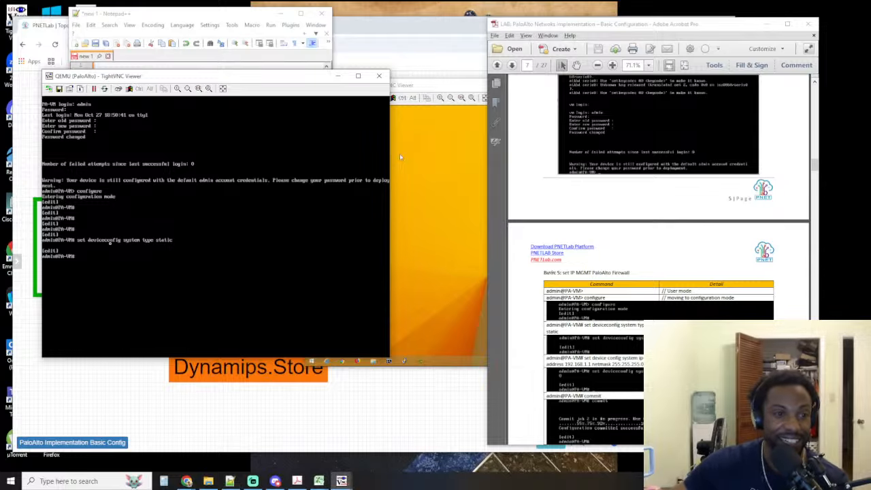
Following the lab guide's interface MGMT address row, compose the console command set deviceconfig system ip-address 192.168.1.1
click(483, 245)
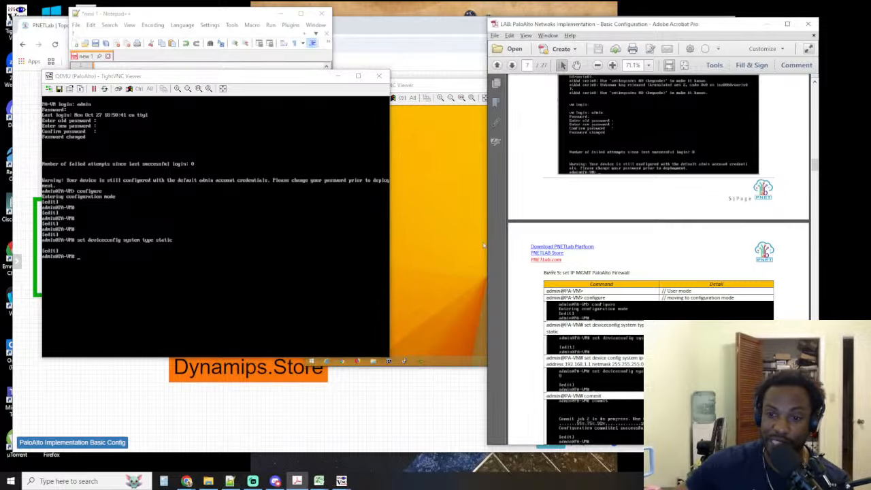
scroll(484, 245, down, 2)
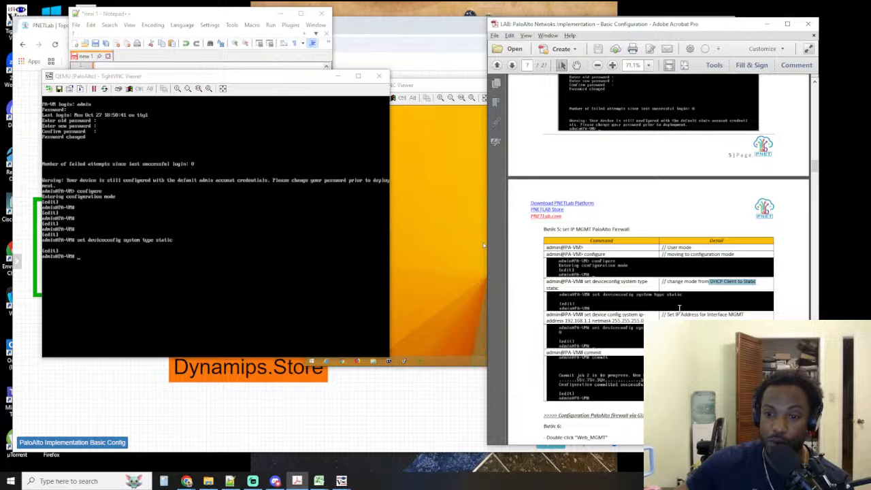
drag(591, 320, 548, 320)
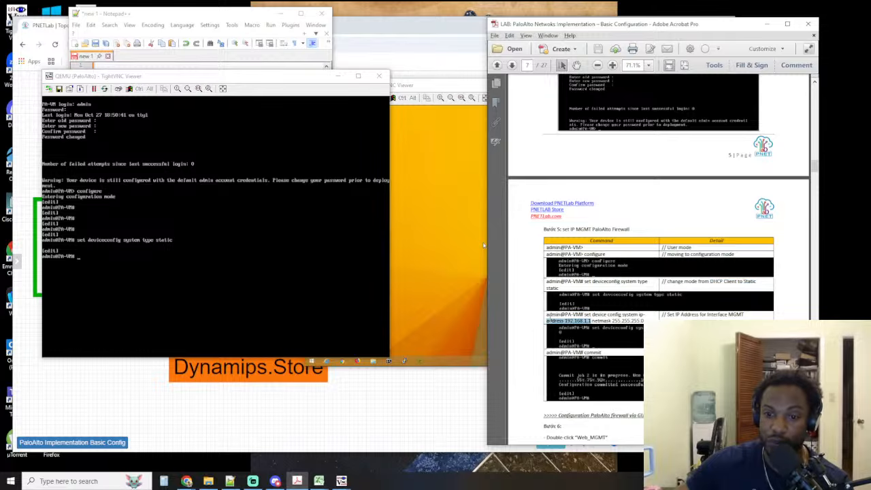
click(208, 317)
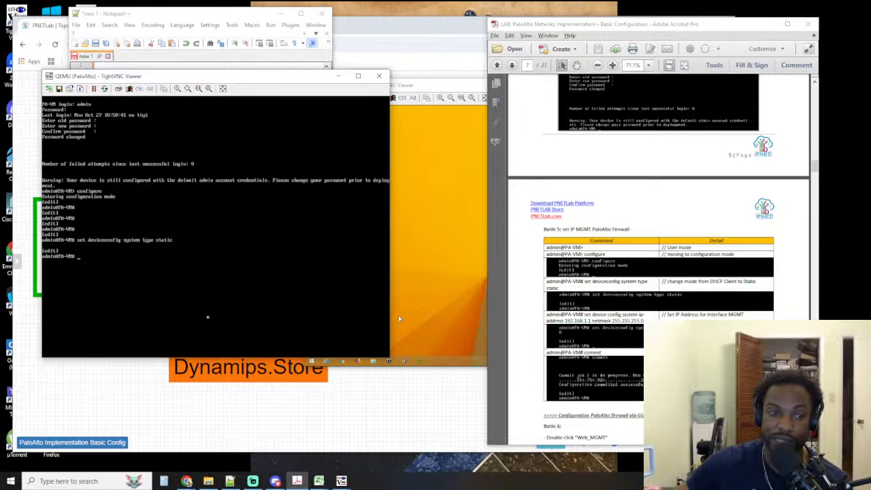
text(set device)
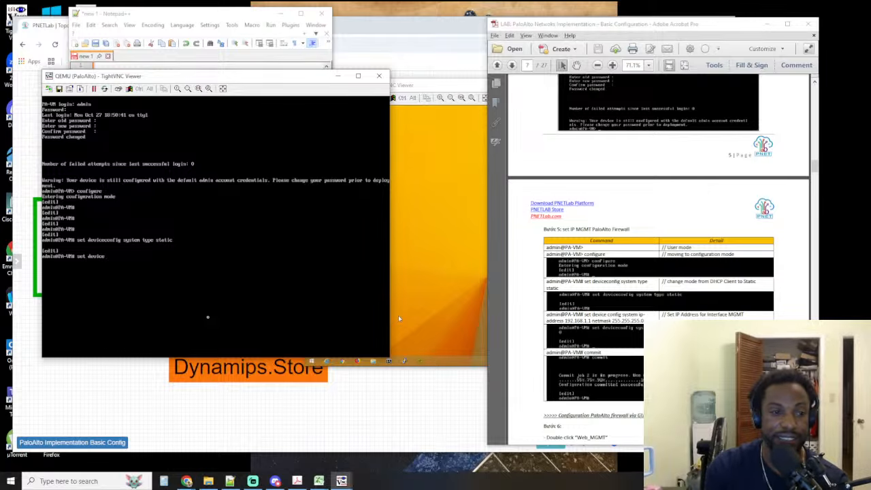
text(config)
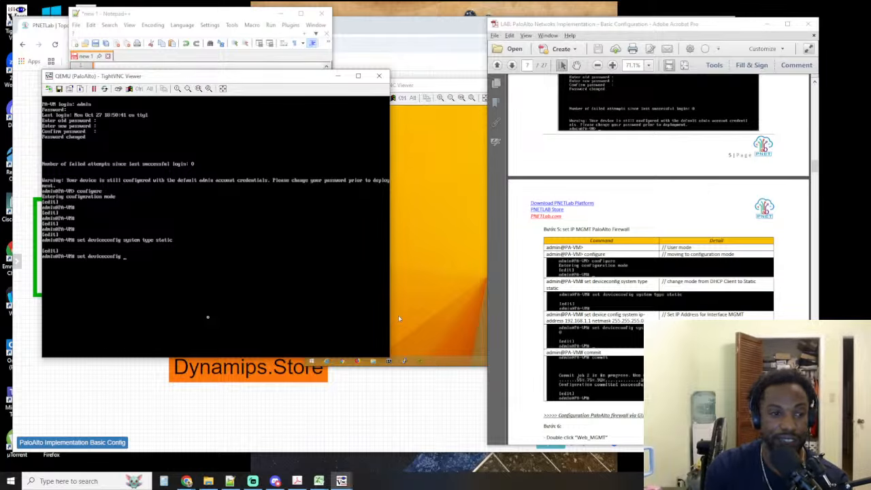
text( system ip)
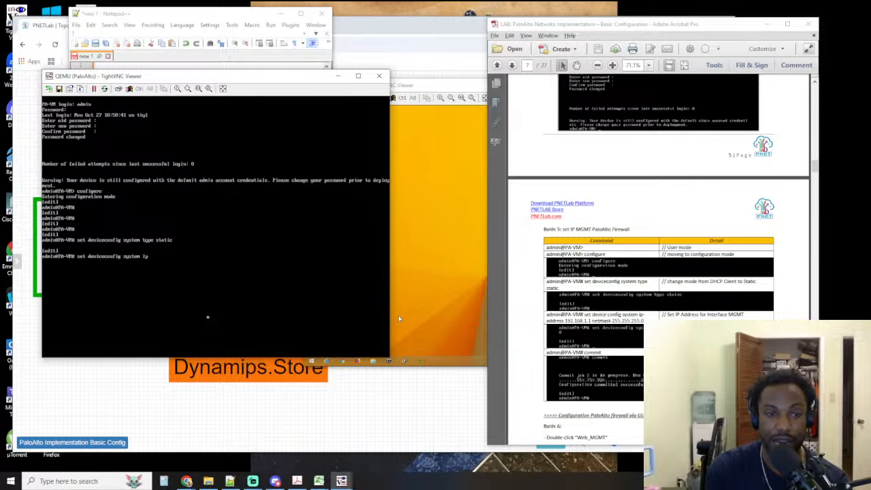
key(question)
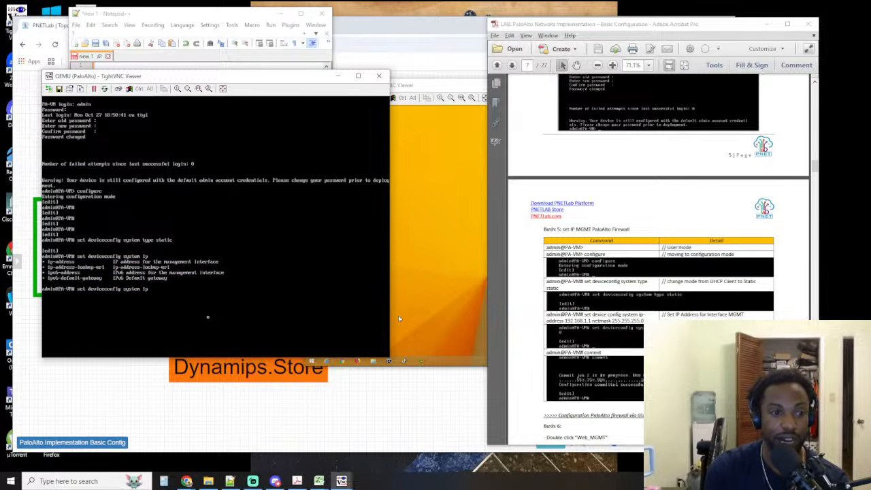
text(-address)
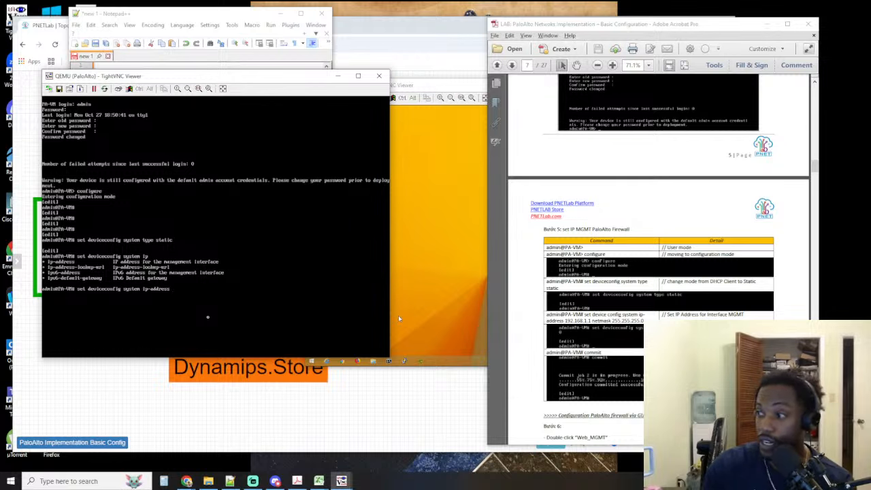
text( 192)
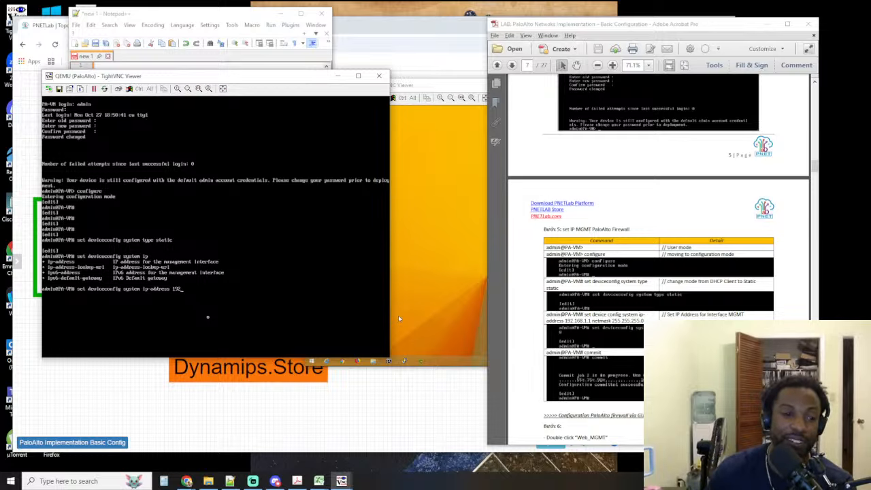
text(.)
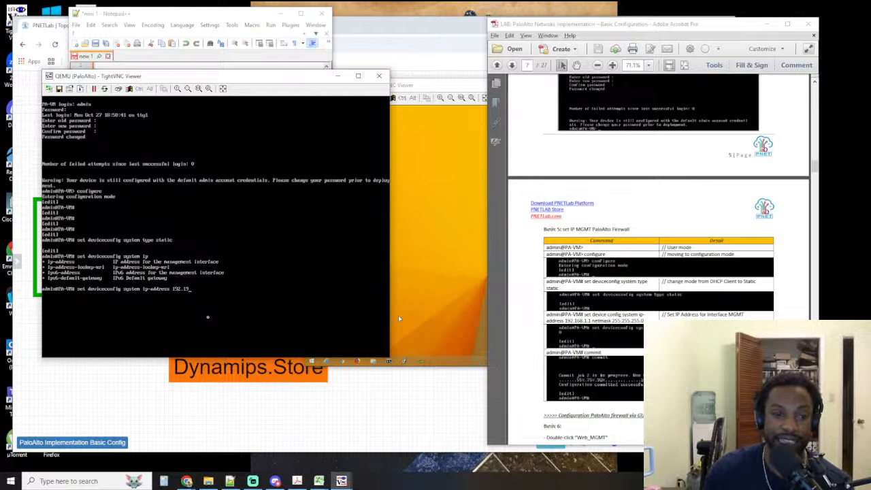
text(168.1)
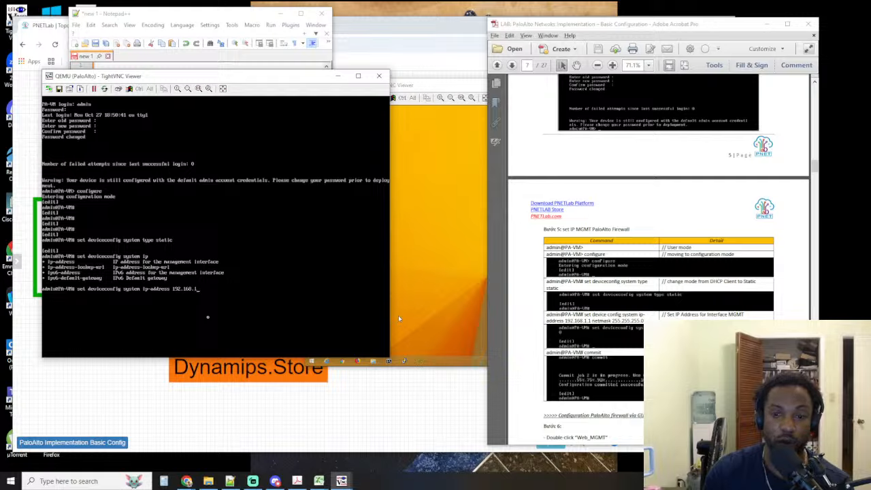
text(.)
text(1 n)
Complete the management IP command with netmask 255.255.255.0 and execute it
key(question)
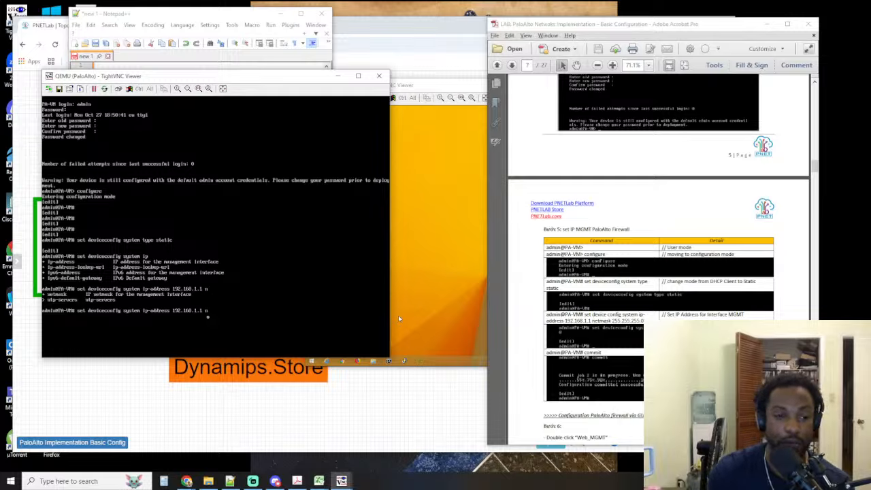
text(etmask )
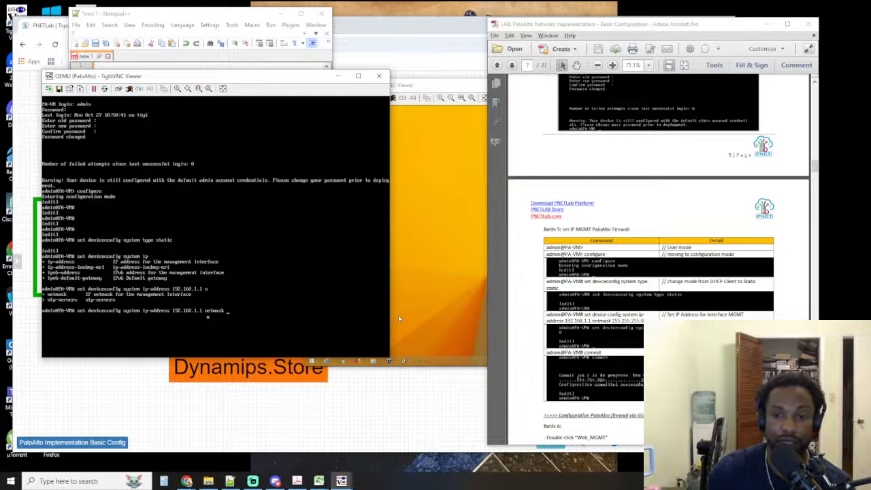
text(255.255.2)
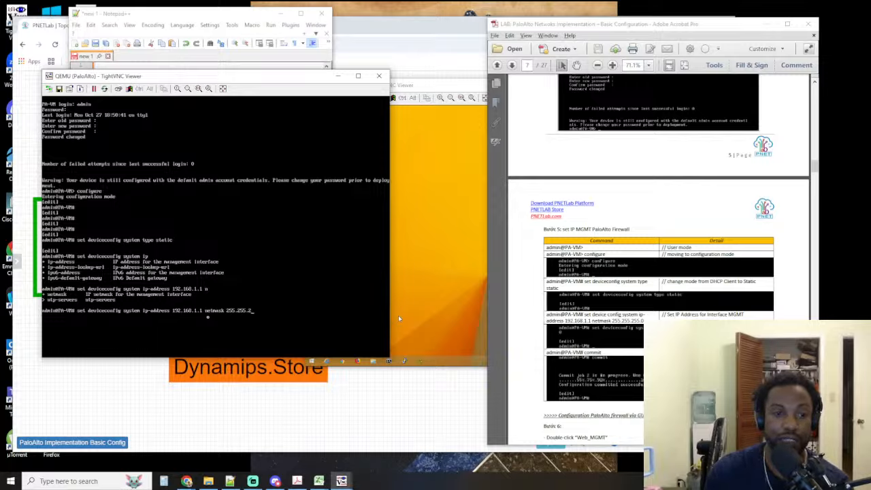
text(55.0)
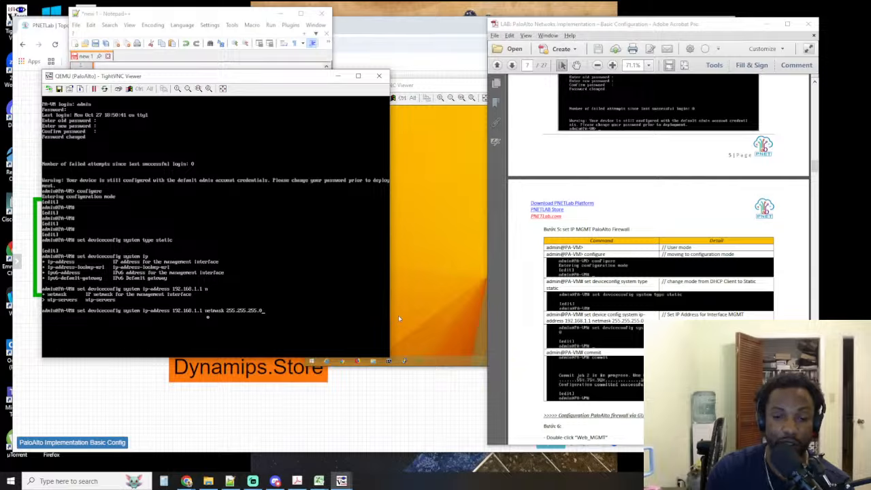
key(Return)
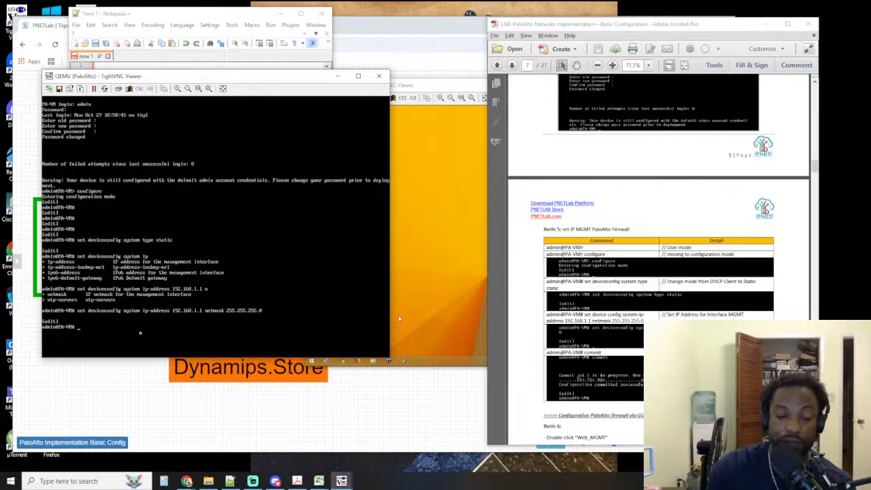
Commit the firewall configuration and make the PaloAlto console window taller
text(commit)
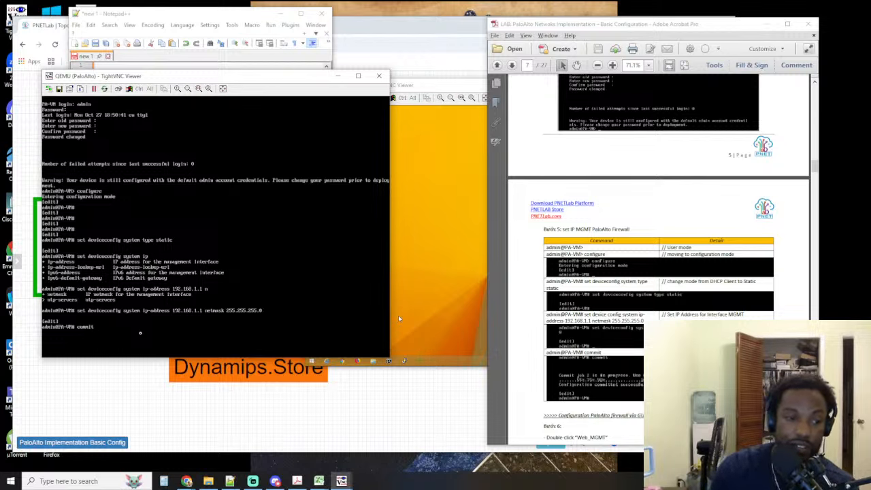
key(Return)
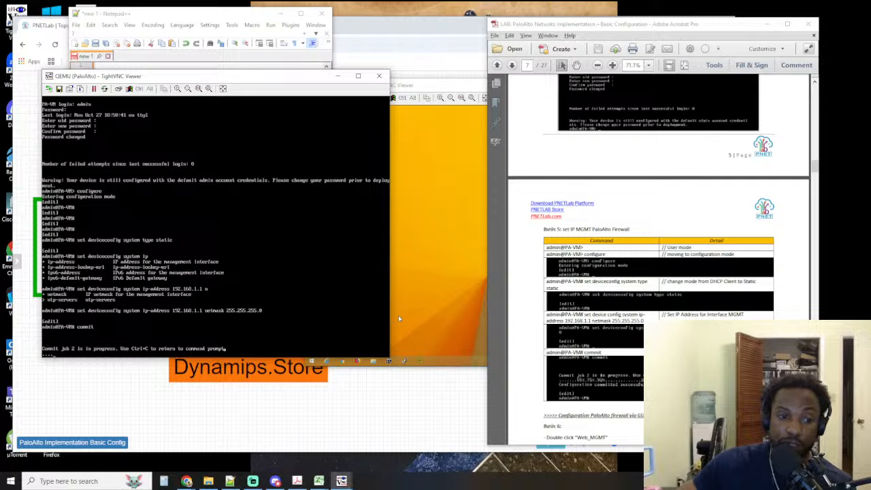
drag(125, 359, 127, 399)
Advance the lab guide to the Web_MGMT step, move the Web_MGMT viewer beside it and close the PaloAlto console
click(671, 391)
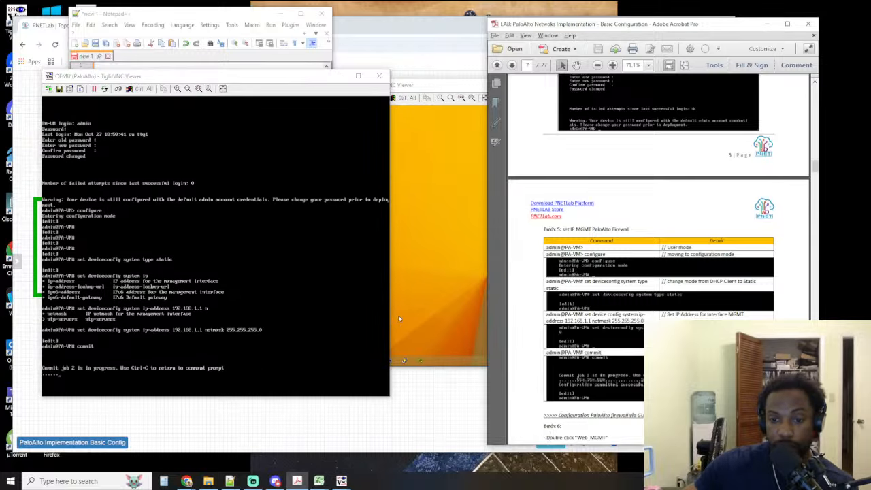
scroll(671, 392, down, 3)
scroll(670, 391, down, 4)
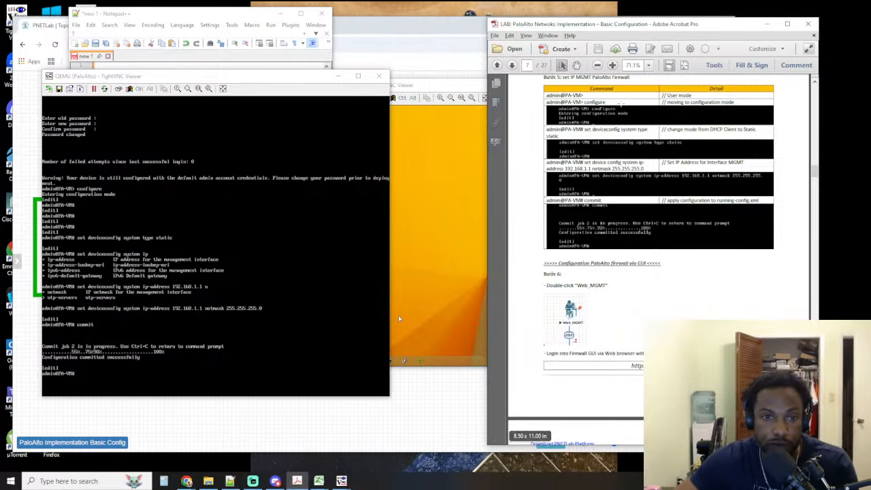
click(441, 88)
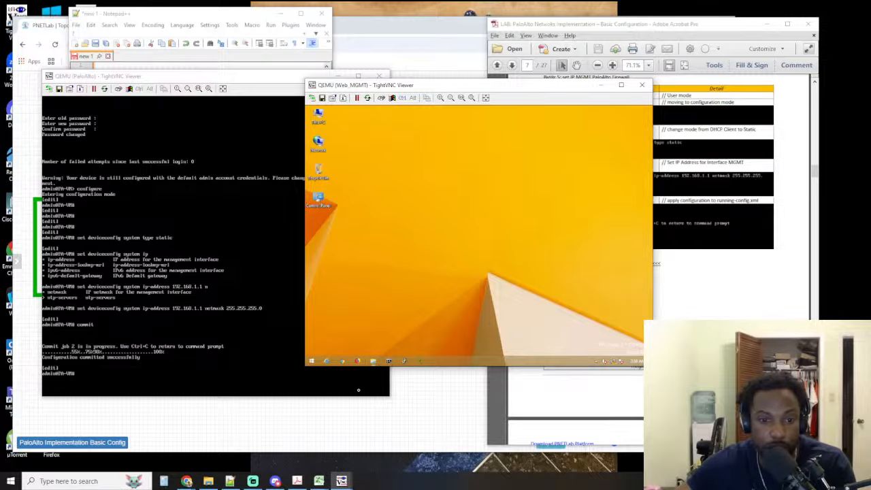
drag(370, 89, 94, 75)
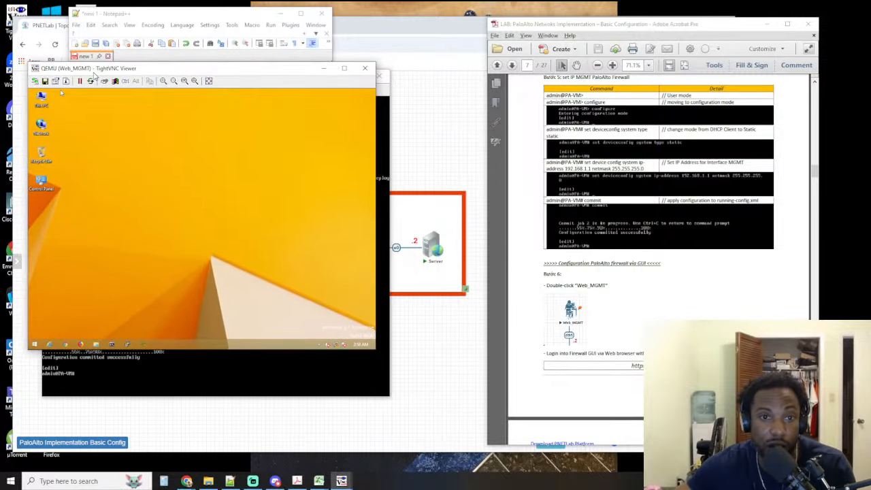
click(174, 387)
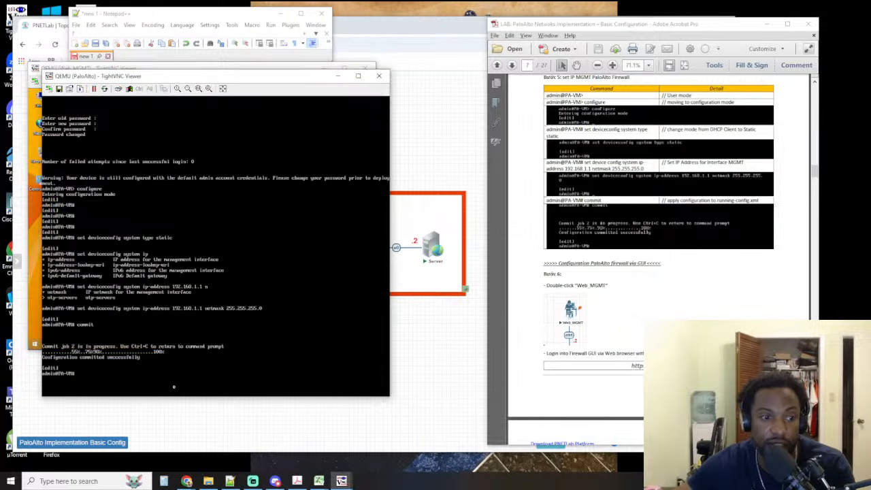
click(380, 77)
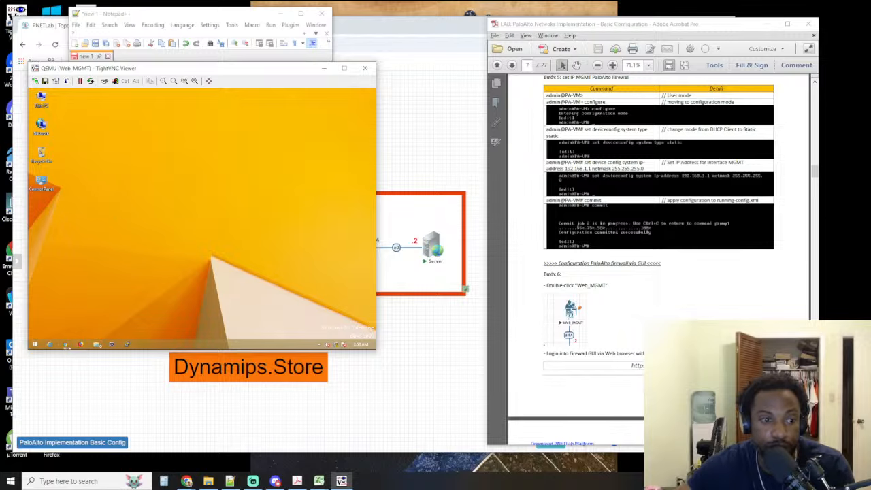
Ping 192.168.1.1 from a Command Prompt on the Web_MGMT machine, closing the prompt once the ping completes
click(114, 344)
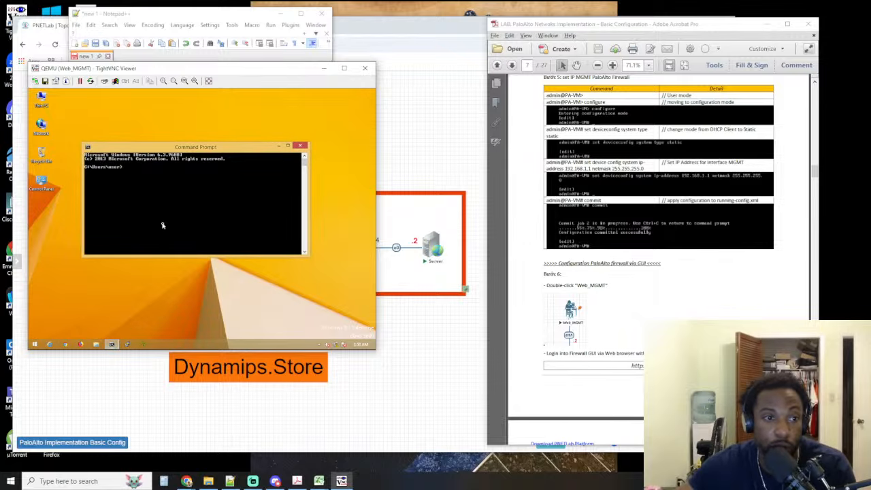
text(ping )
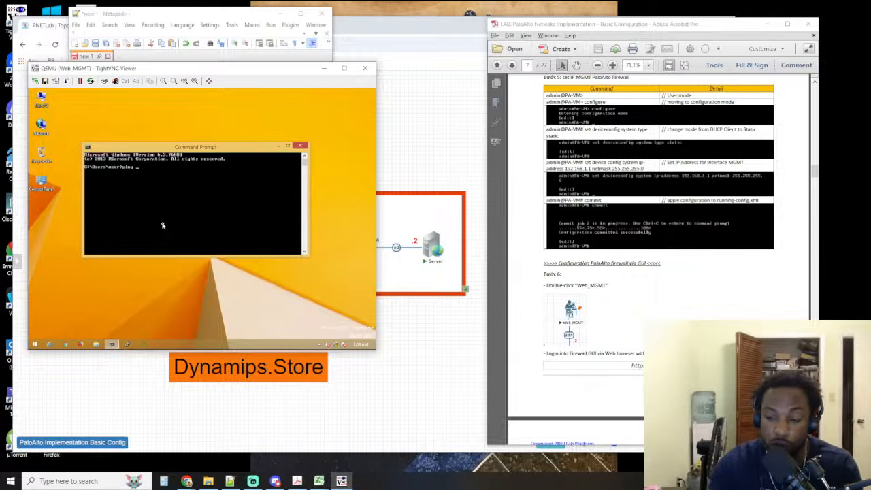
text(192.168.1.)
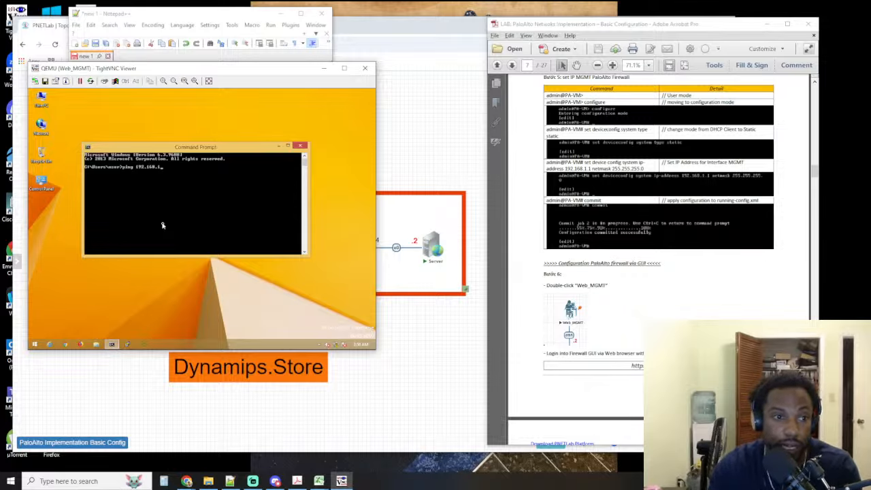
text(1)
key(Return)
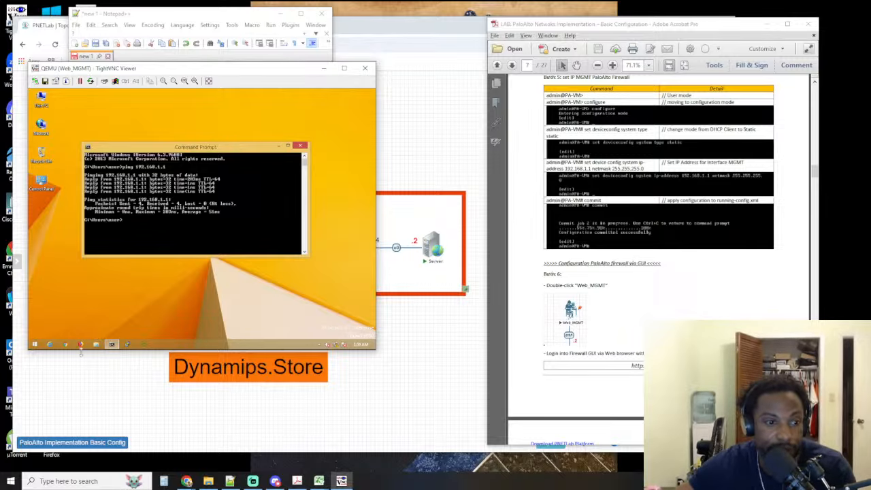
click(301, 145)
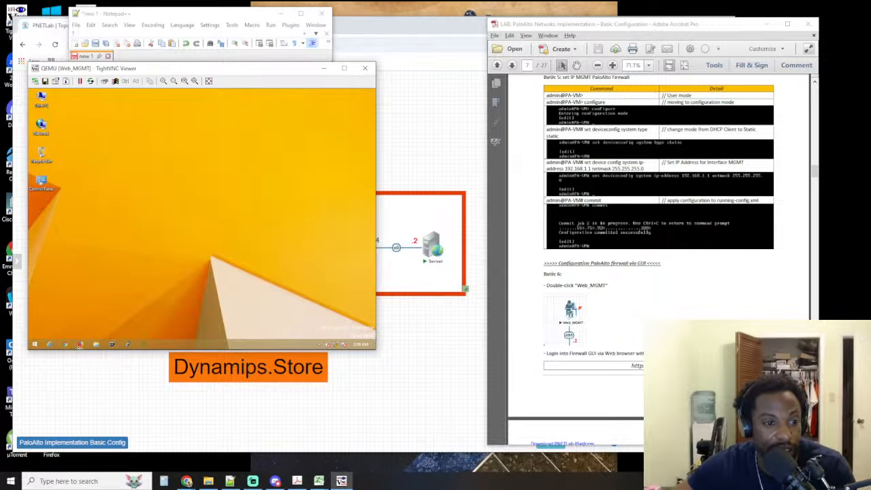
Open Chrome on the Web_MGMT machine and browse to 192.168.1.1
click(66, 345)
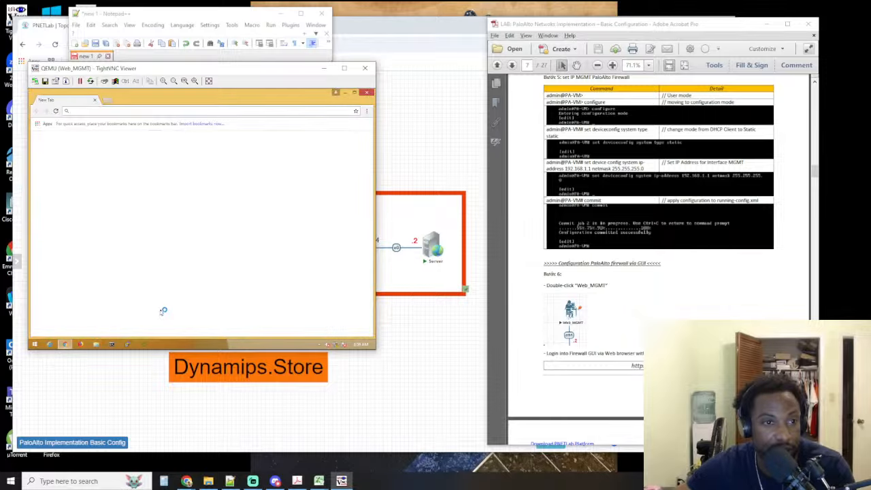
text(19)
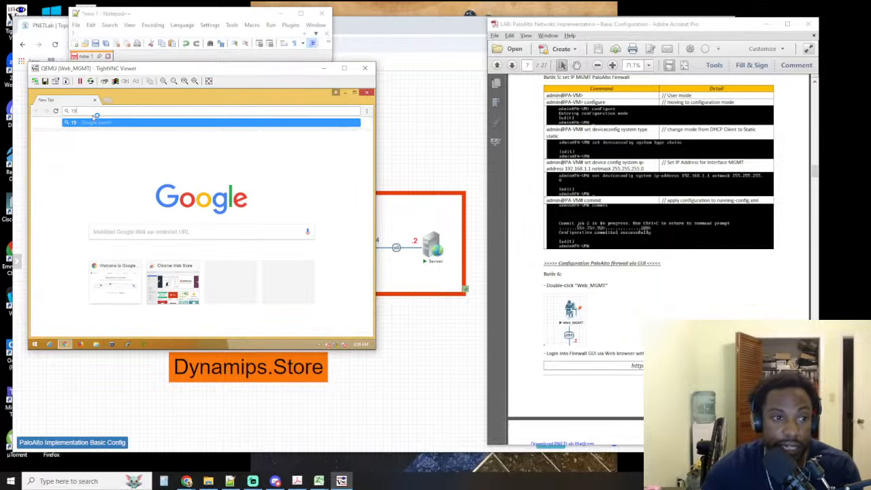
text(2.168.1)
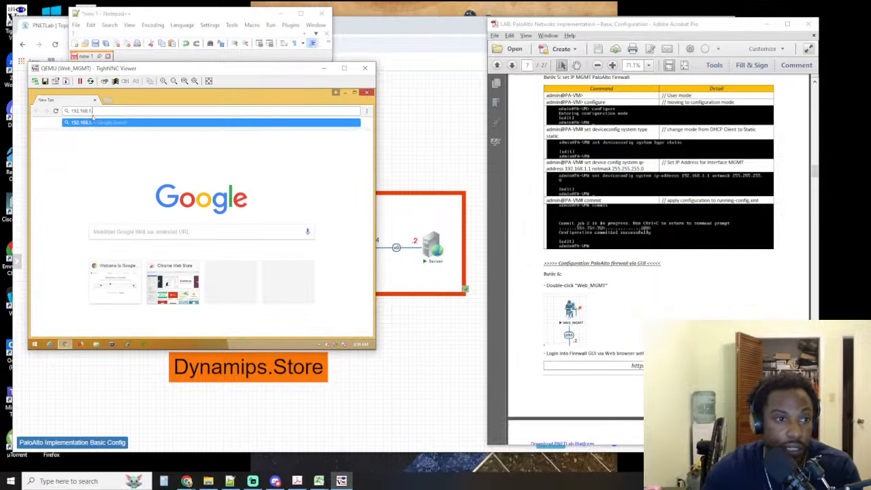
text(.1)
key(Return)
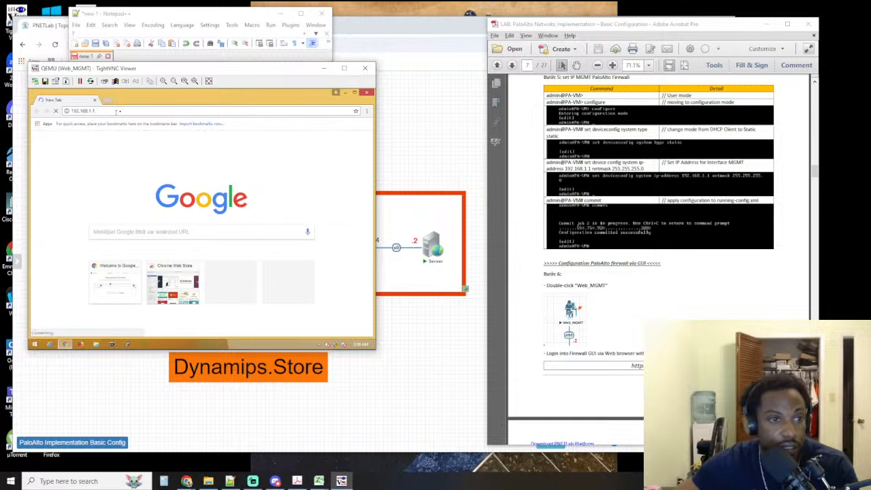
click(120, 111)
key(Home)
text(https://)
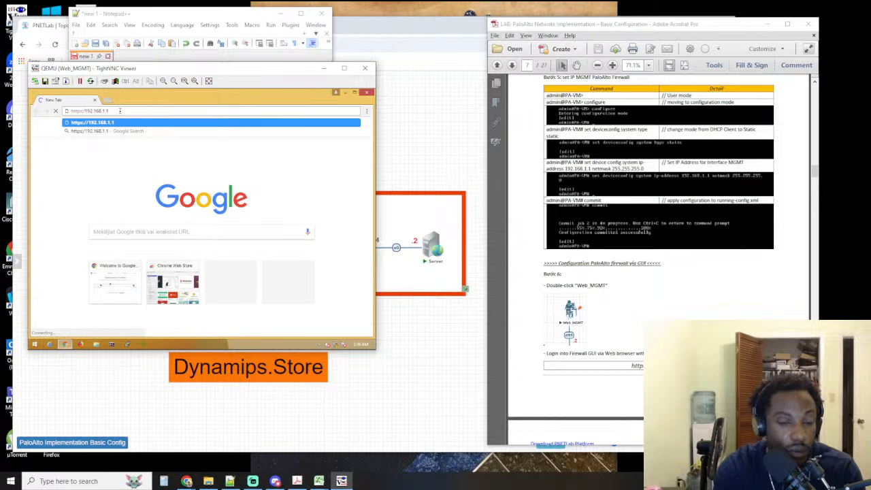
key(Return)
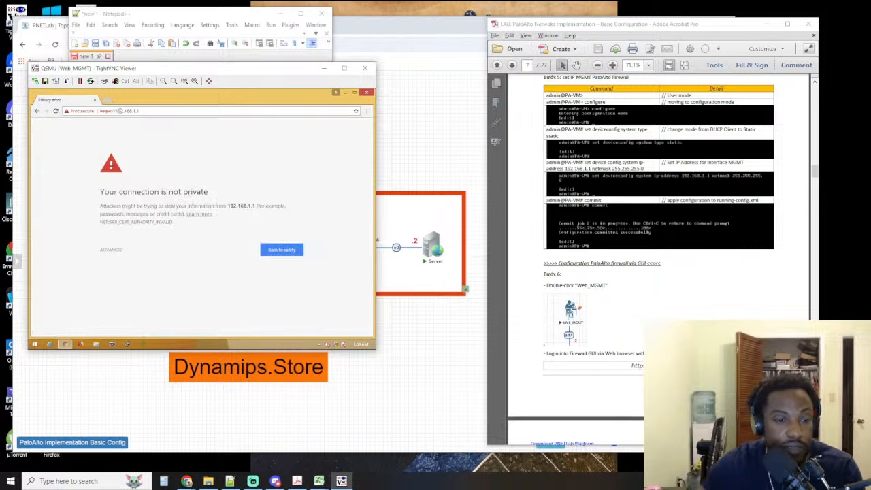
click(118, 254)
click(139, 303)
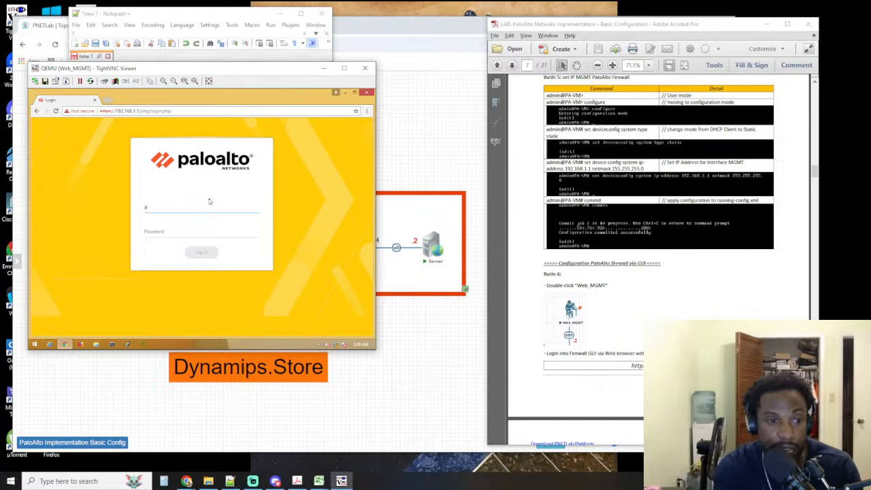
Log in to the firewall's web interface as admin with the account password
key(Tab)
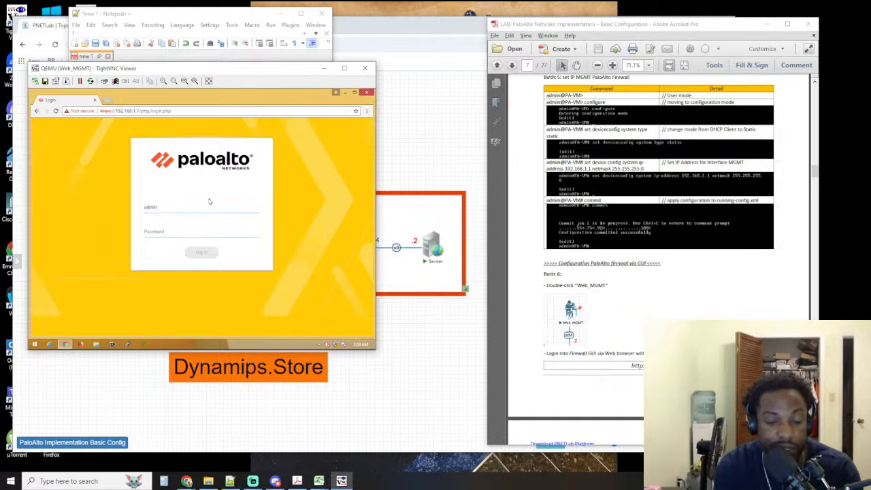
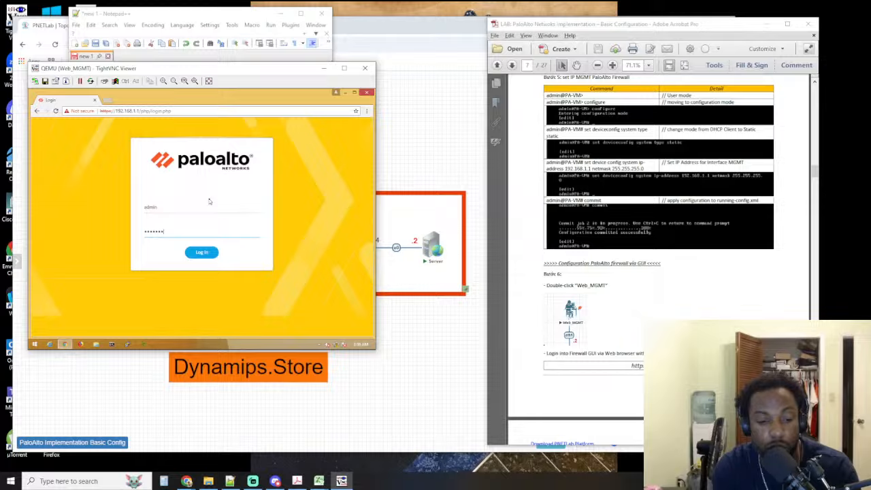
key(Return)
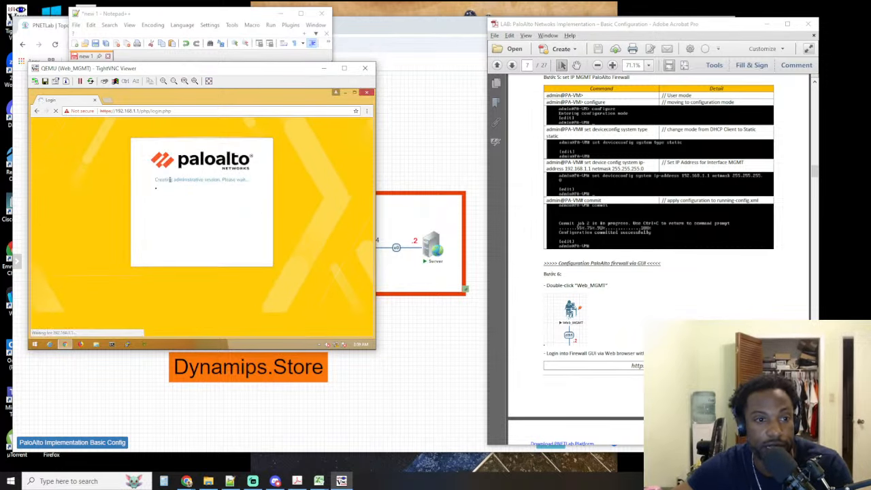
Widen the Web_MGMT viewer, minimise it and Notepad++, and examine the nodes and zones in the lab topology
drag(375, 150, 422, 150)
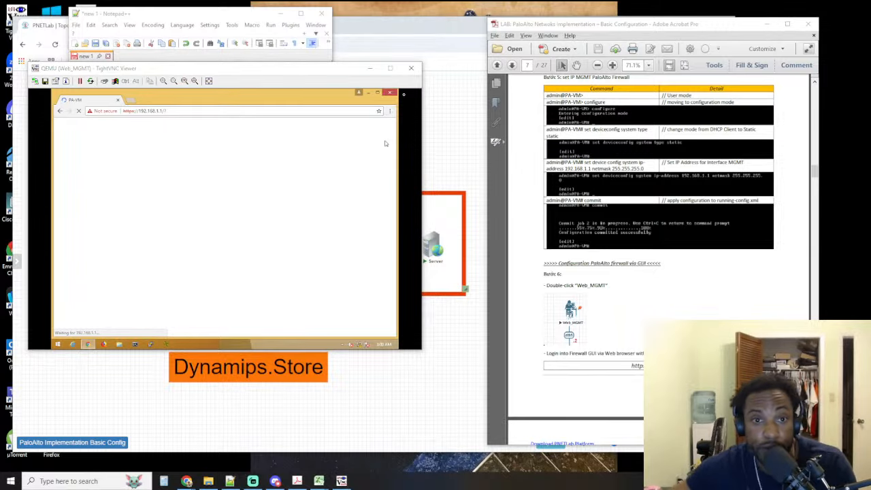
click(370, 69)
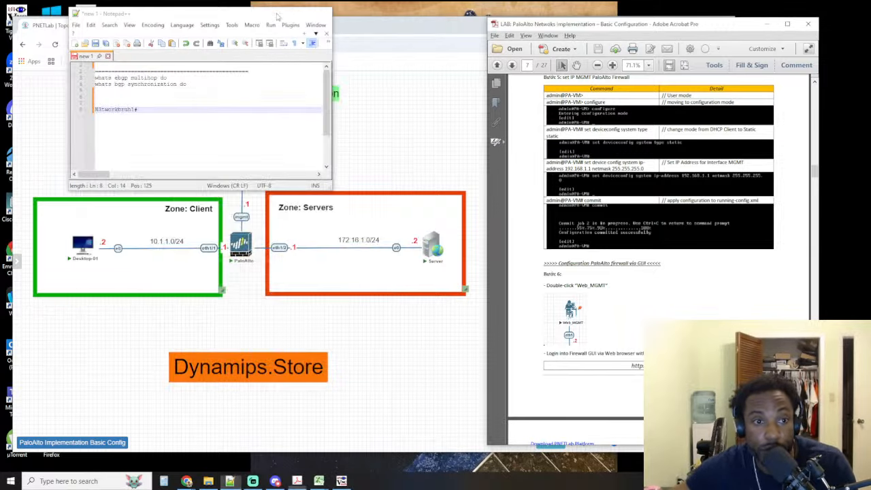
click(279, 13)
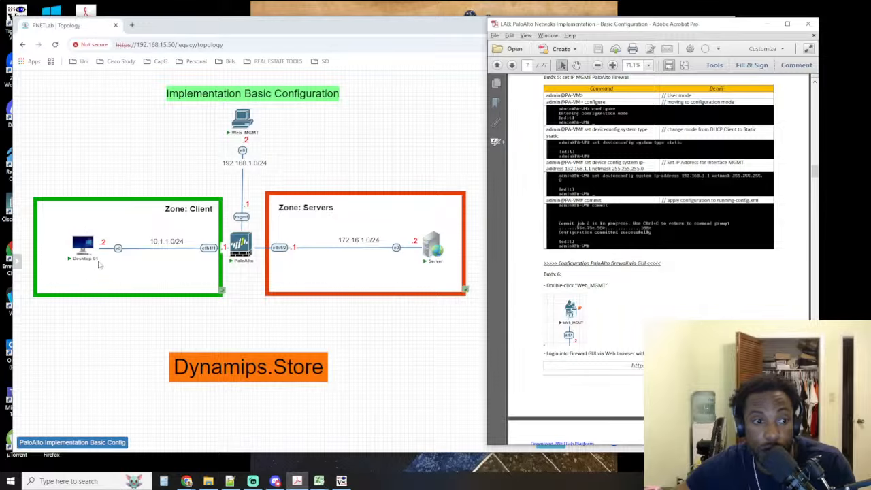
mouse_move(88, 246)
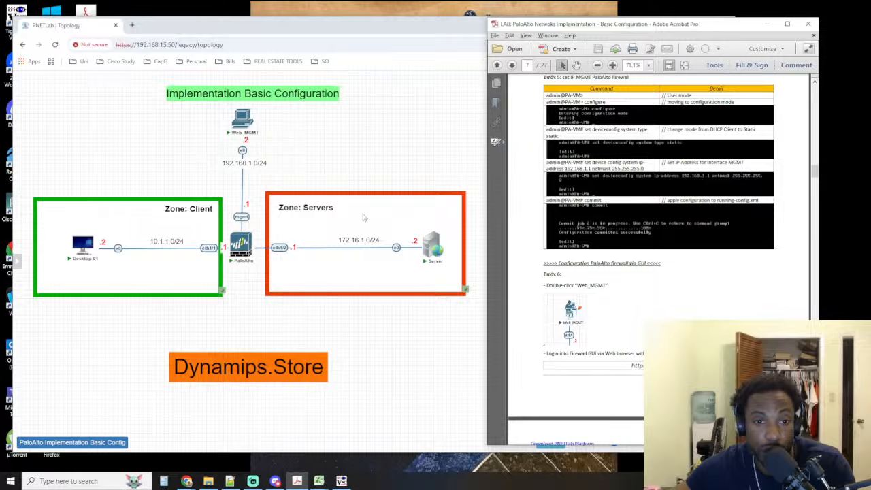
mouse_move(434, 246)
mouse_move(81, 246)
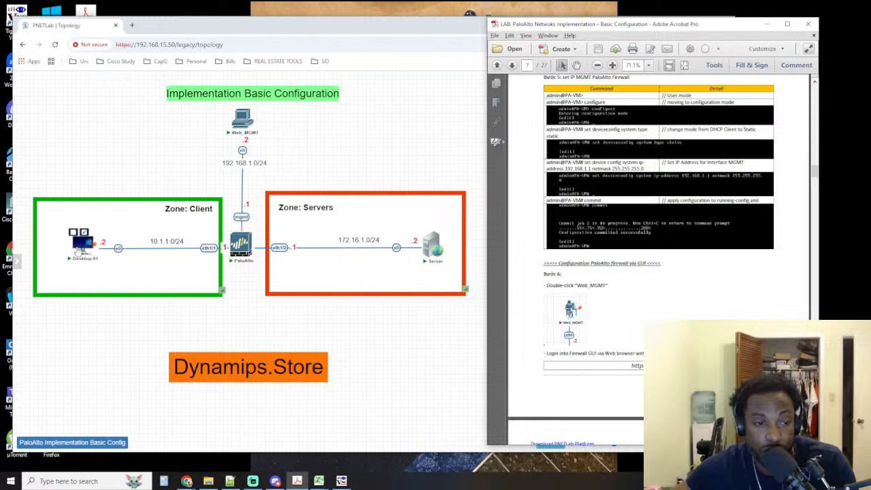
mouse_move(242, 117)
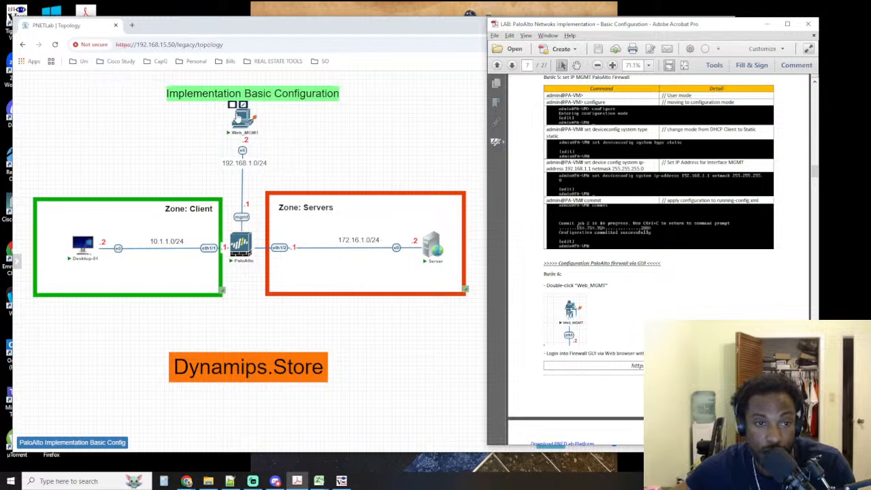
mouse_move(239, 253)
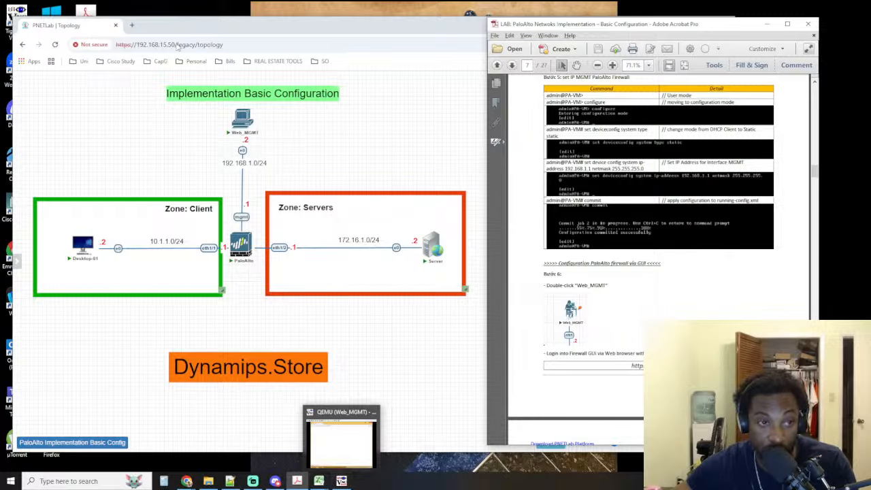
Restore the Web_MGMT viewer, close the firewall's Welcome message, postpone the telemetry choice and widen the viewer slightly
click(343, 482)
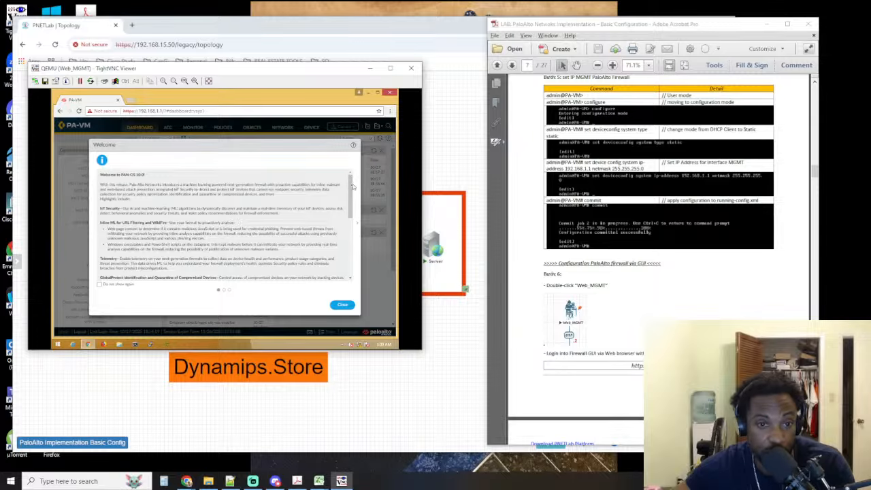
click(343, 305)
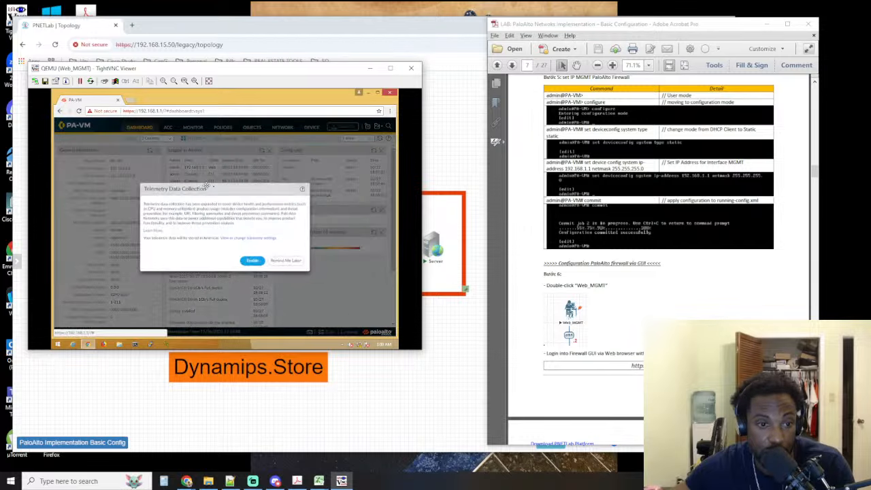
click(285, 260)
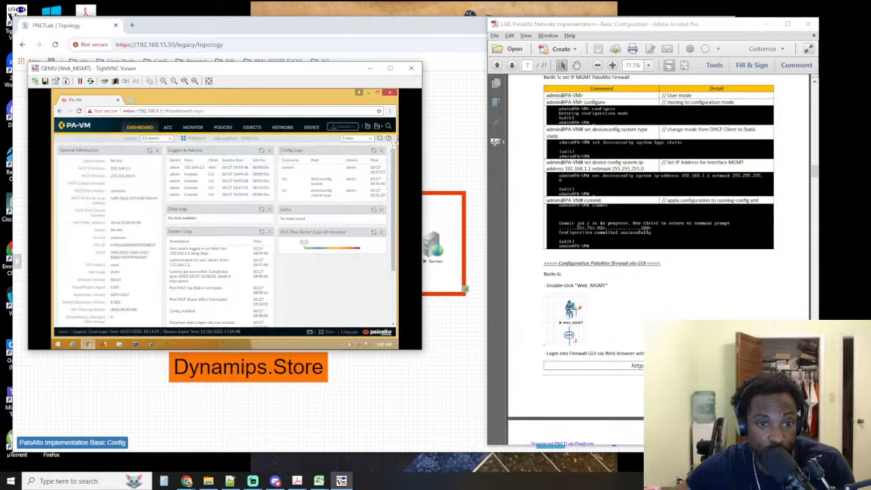
drag(422, 138, 443, 139)
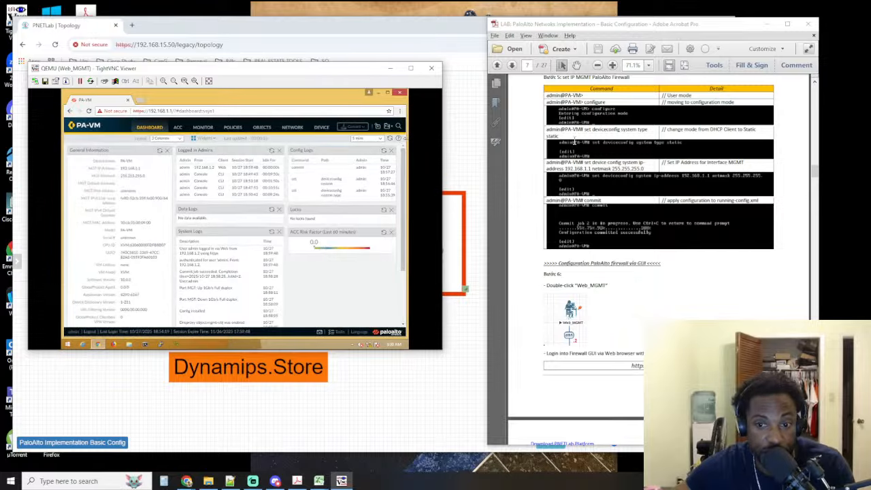
Read through the lab guide up to step 8 on page 11 and highlight "configuration ZONE Clients"
click(739, 270)
scroll(691, 242, down, 3)
scroll(690, 243, down, 6)
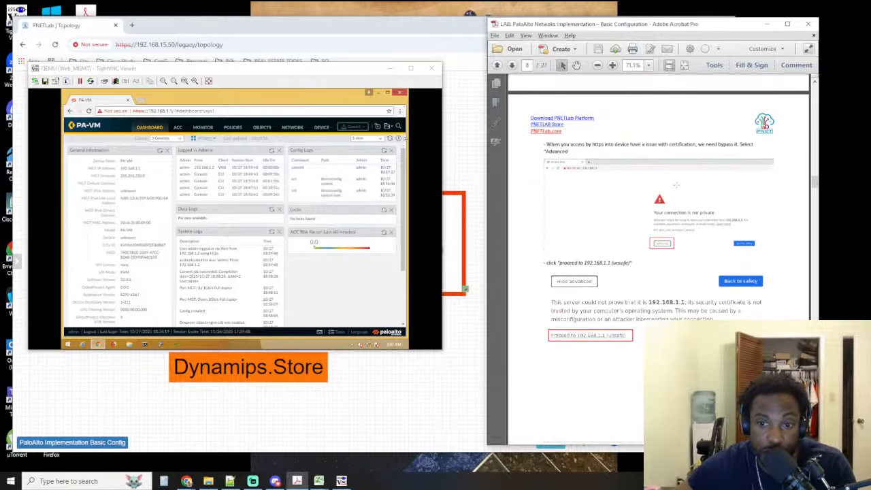
scroll(657, 199, down, 8)
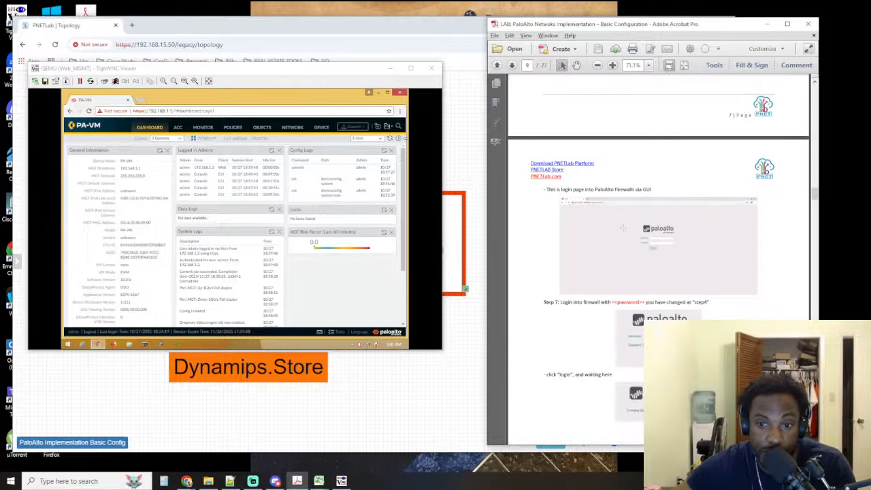
scroll(557, 171, down, 5)
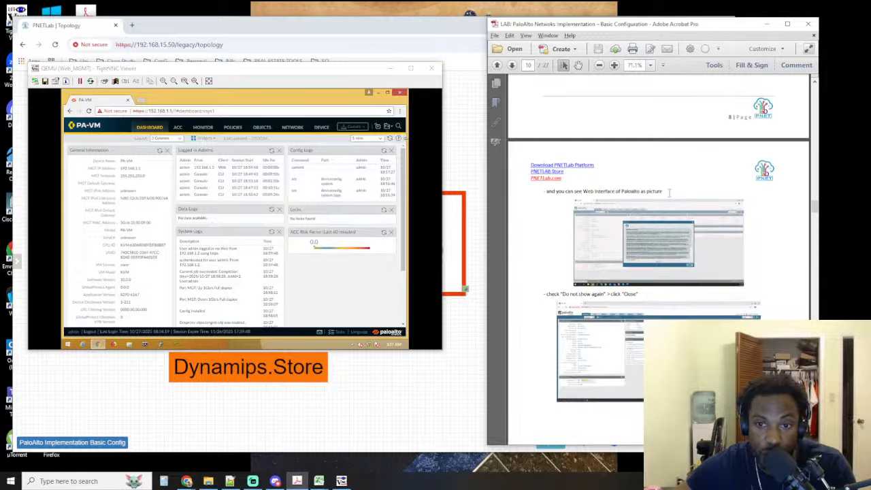
scroll(670, 192, down, 3)
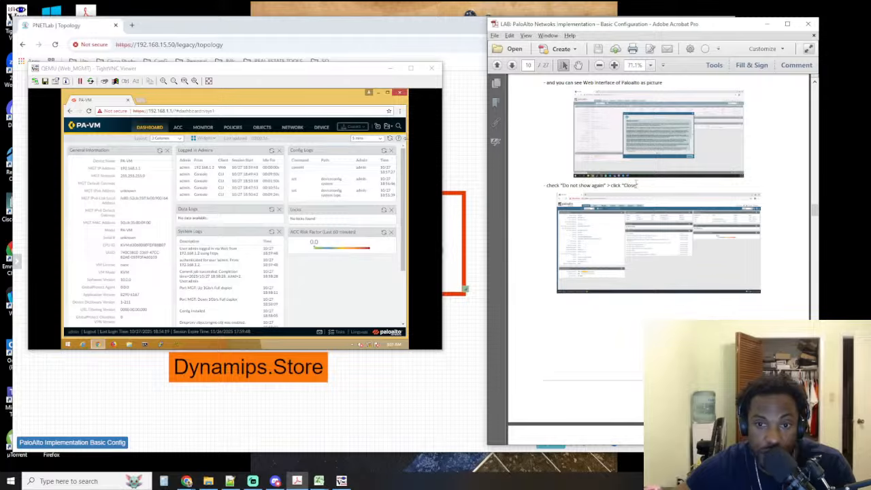
scroll(638, 185, down, 8)
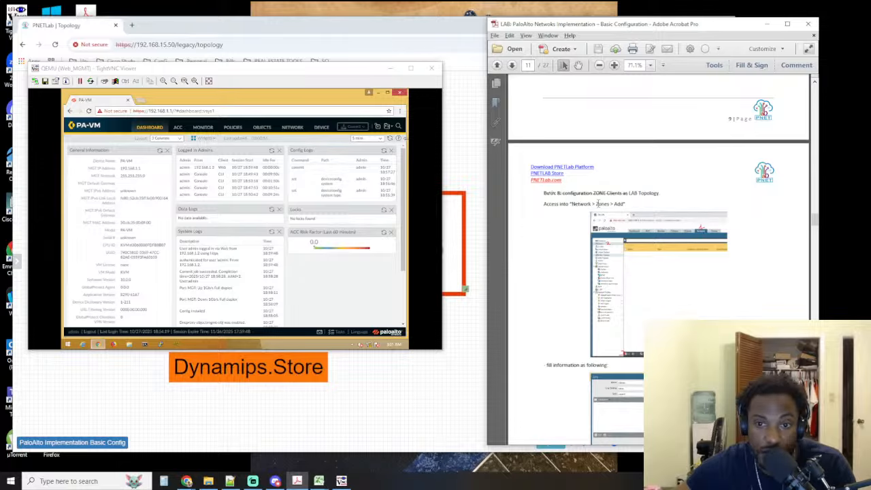
drag(562, 194, 622, 194)
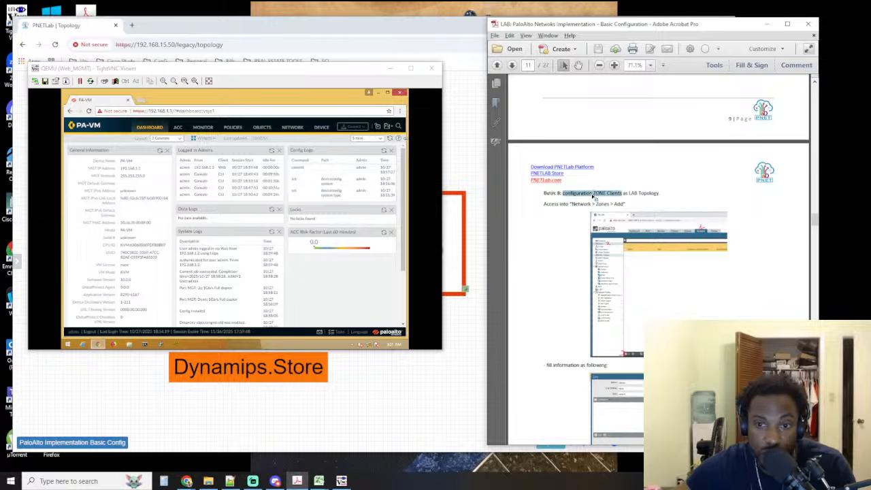
Check the lab topology, return to the lab guide, enlarge it to 150% and show the Network > Zones > Add illustration
click(461, 366)
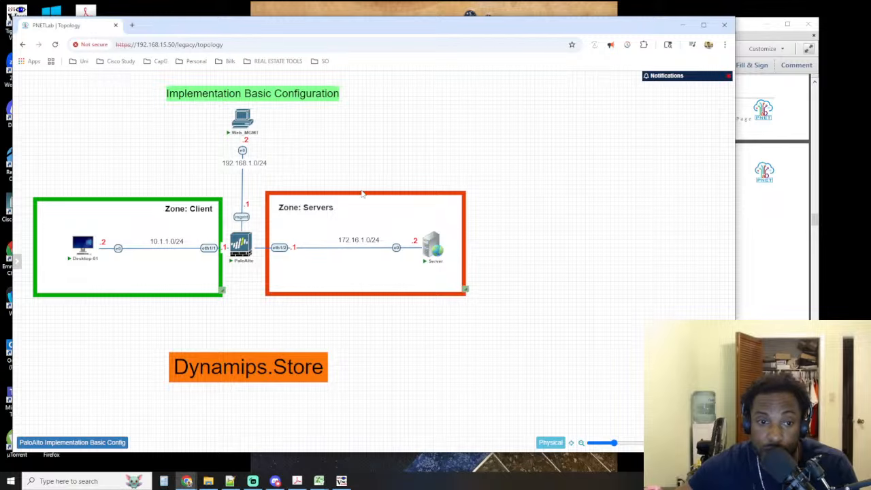
click(776, 246)
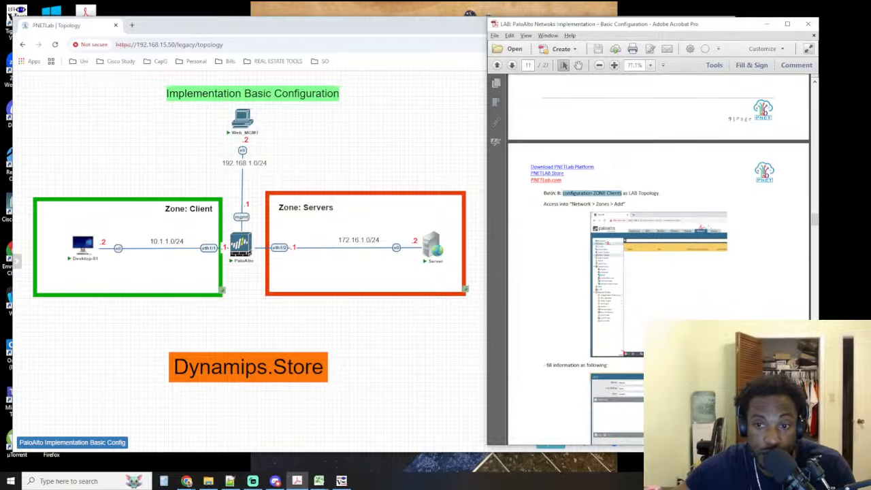
click(614, 64)
click(614, 64)
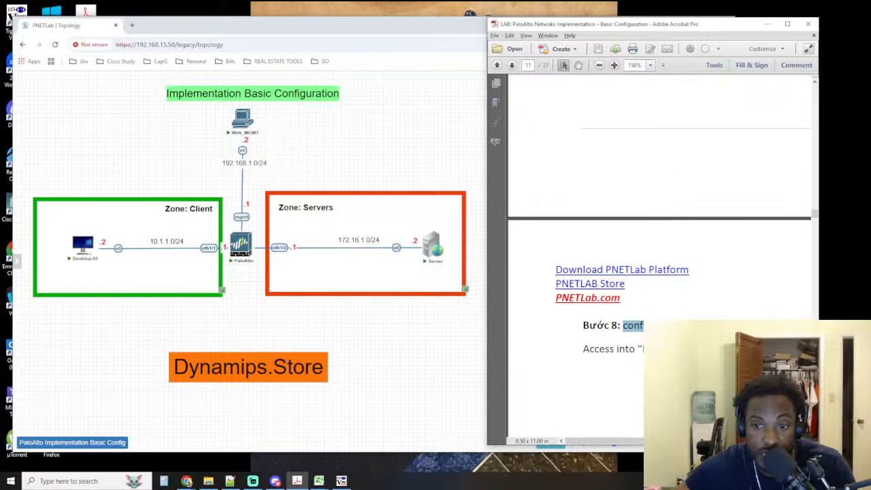
scroll(727, 298, down, 5)
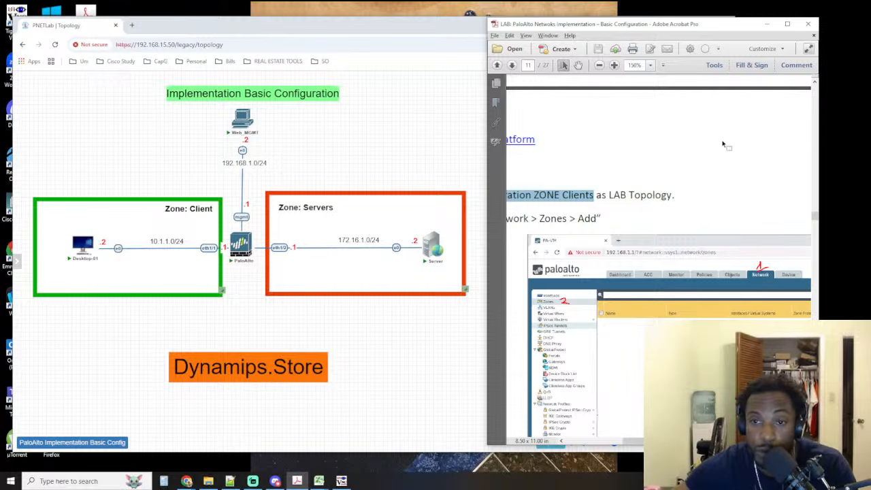
scroll(771, 140, down, 3)
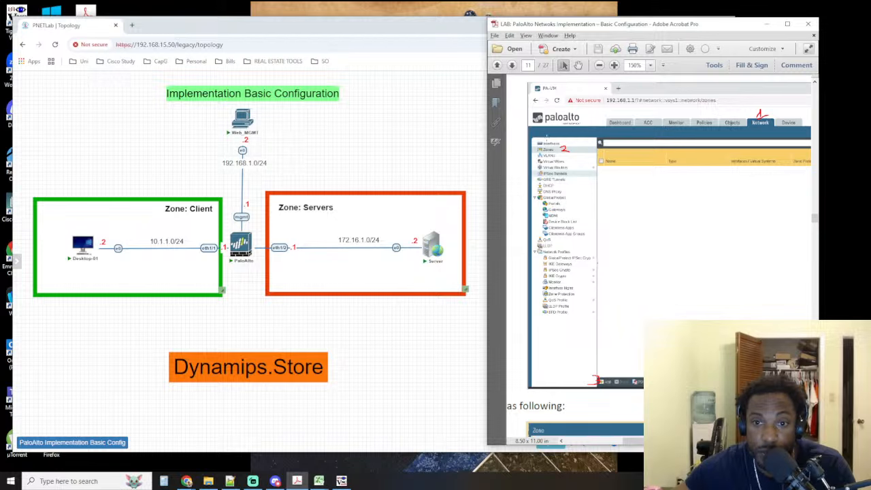
Switch back to the Web_MGMT viewer and open the firewall's Network configuration
click(341, 481)
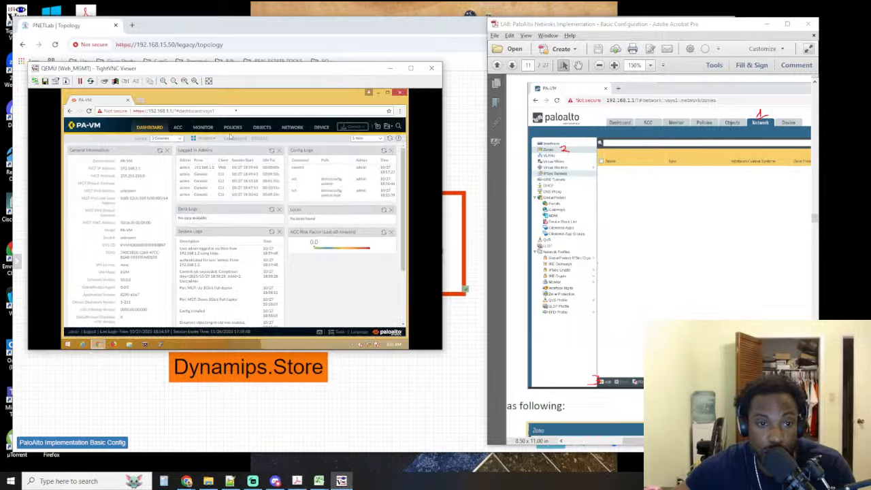
click(293, 128)
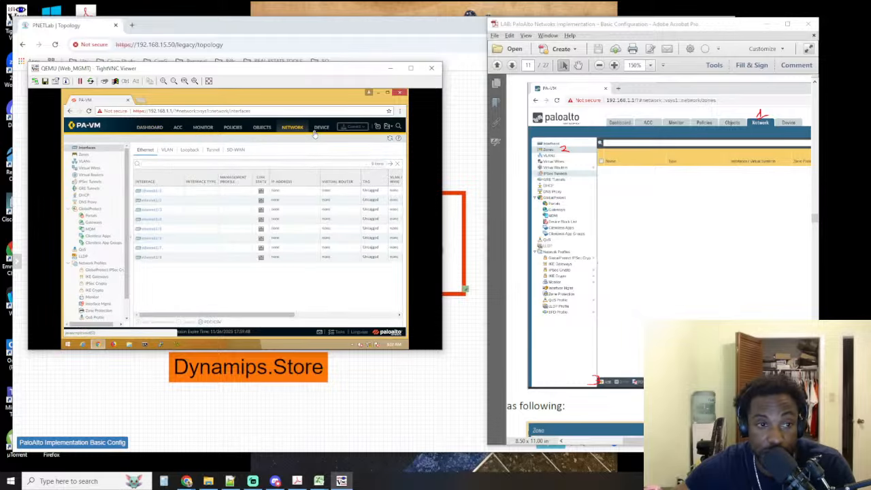
mouse_move(91, 129)
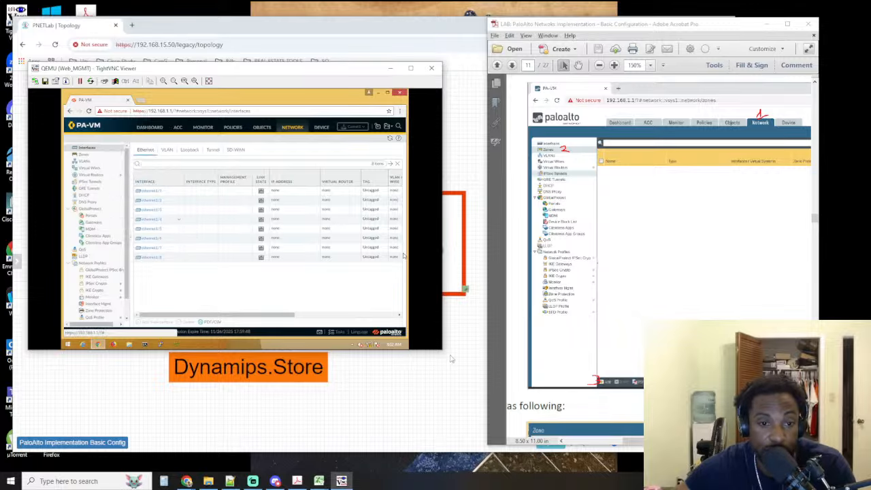
click(418, 398)
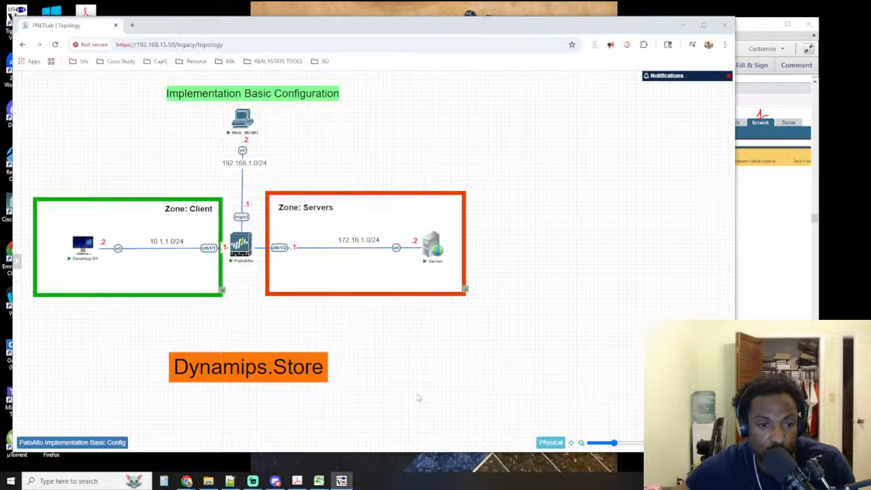
double_click(244, 238)
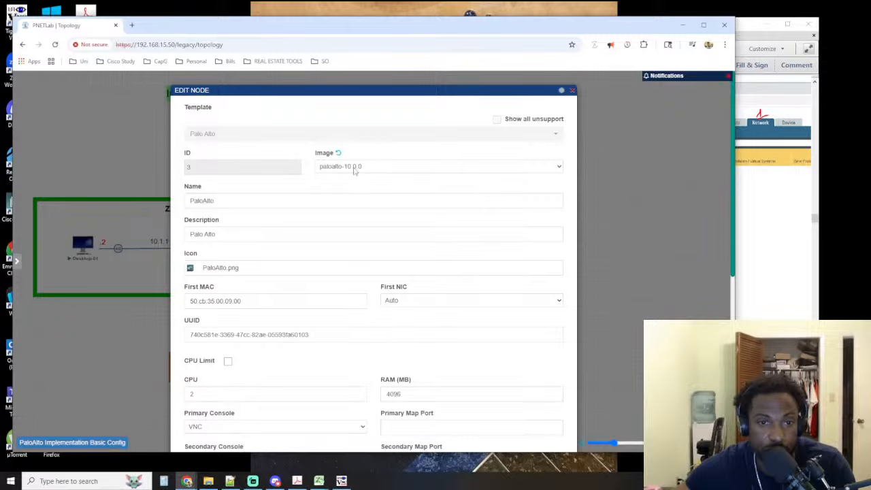
click(573, 90)
click(342, 481)
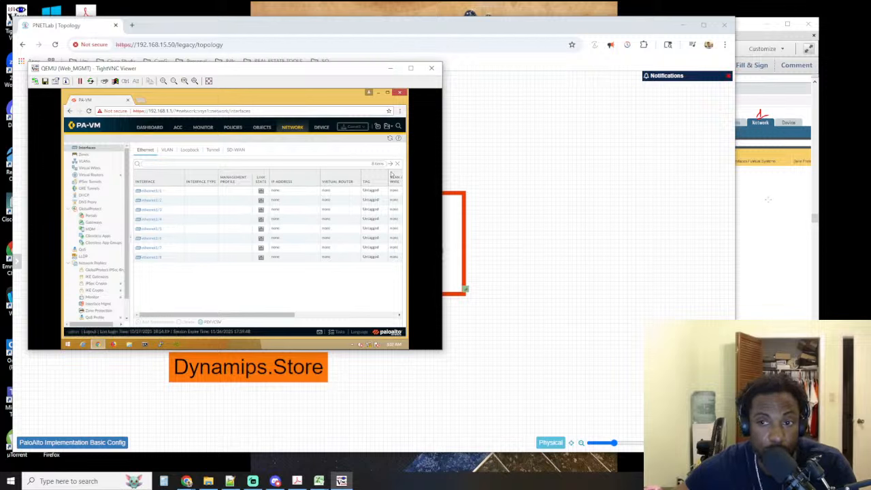
Open the firewall's zone list, start a new zone and bring up the lab guide's filled-in Zone illustration
click(84, 155)
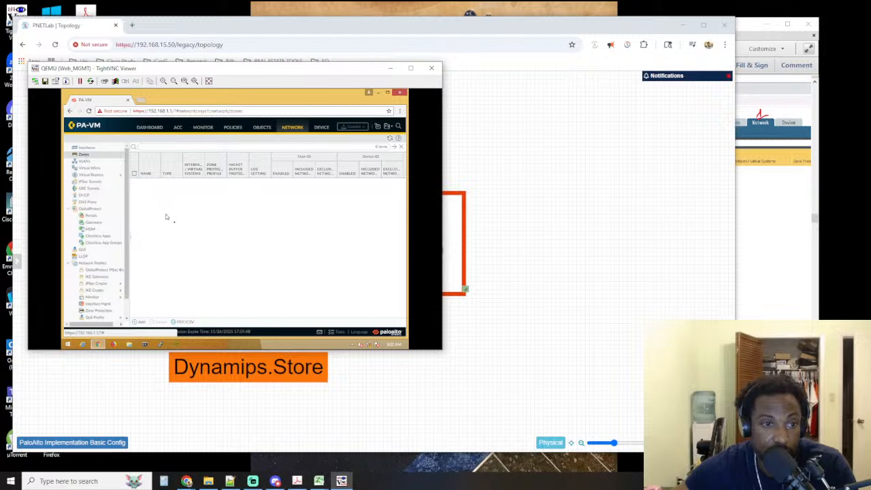
click(140, 323)
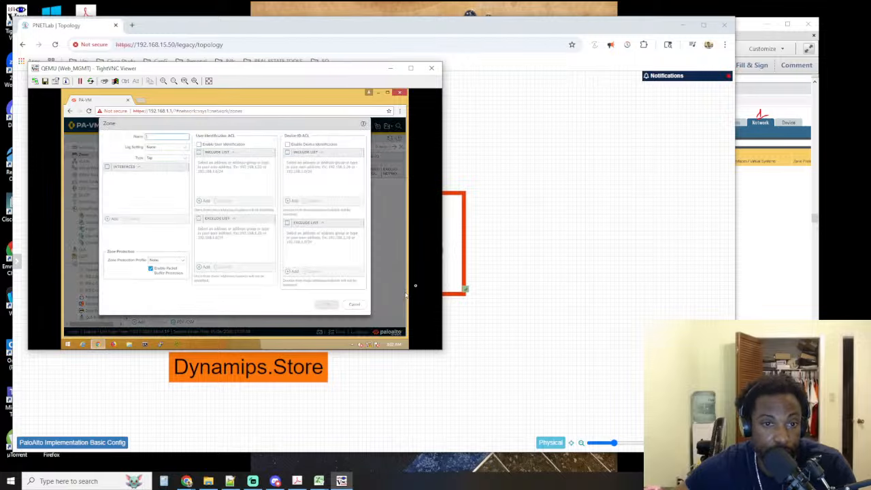
click(781, 213)
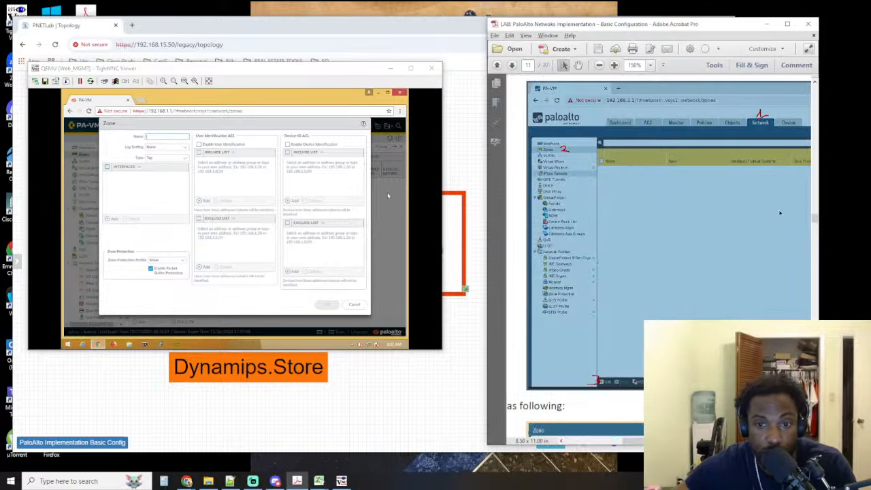
scroll(693, 205, down, 5)
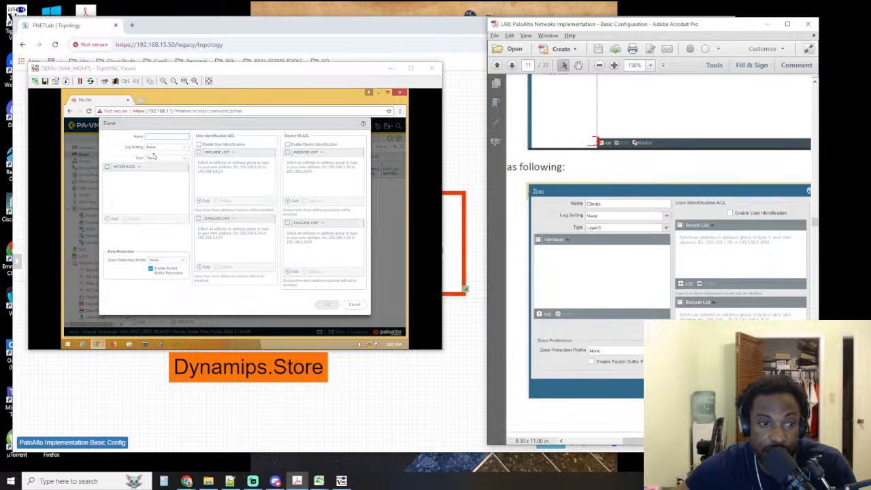
Set the new zone's type to Layer3 and name it Clients
click(188, 158)
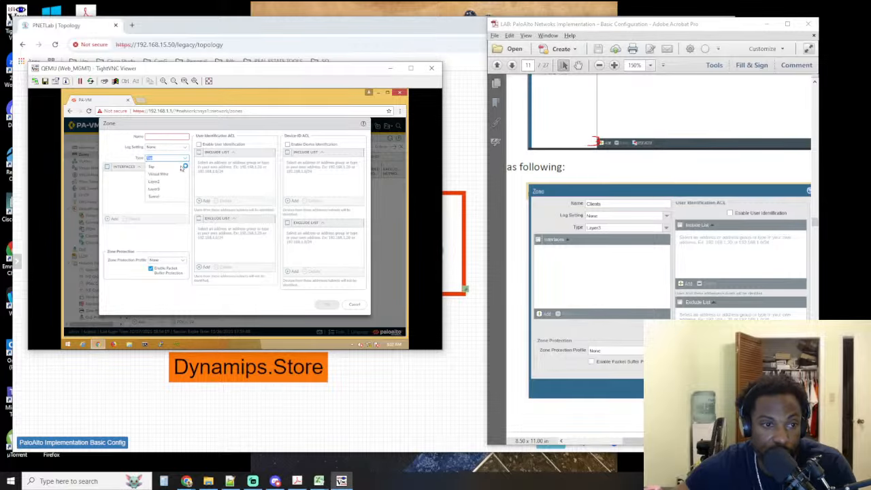
click(172, 188)
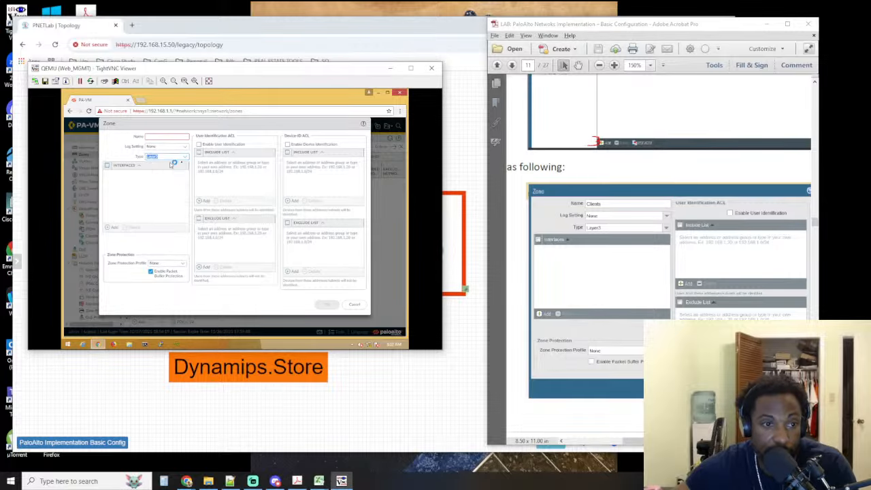
click(187, 158)
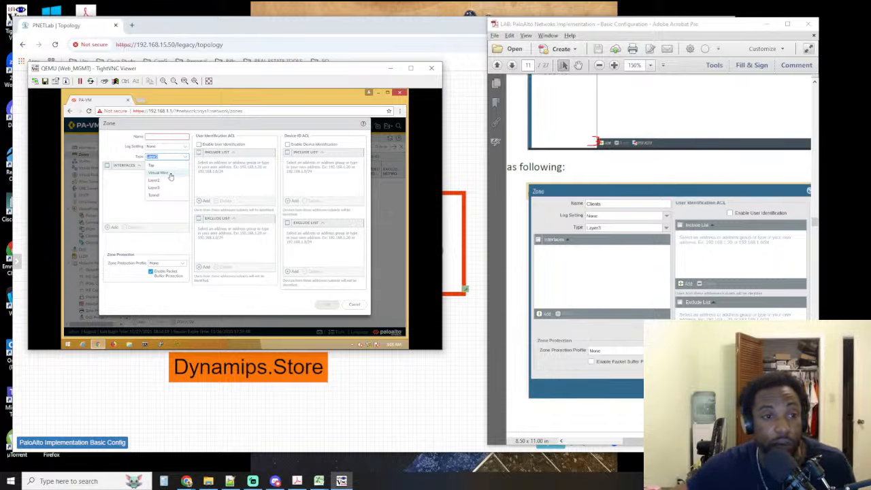
click(158, 138)
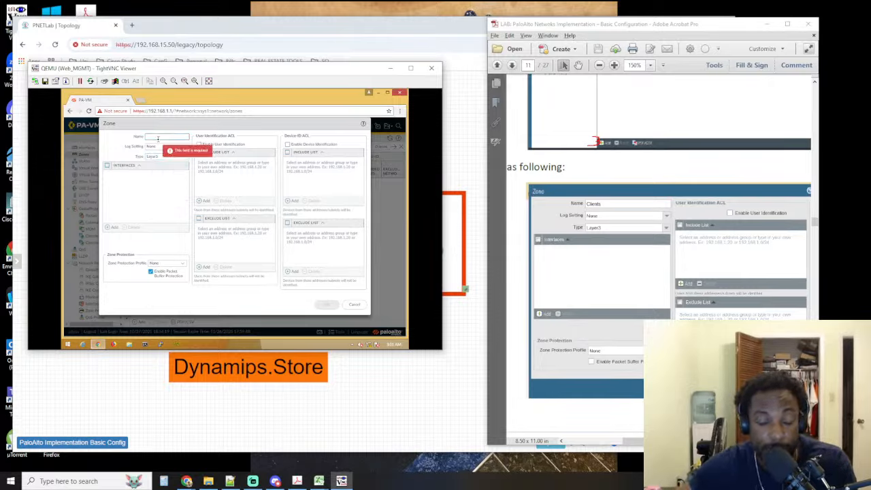
text(Clients)
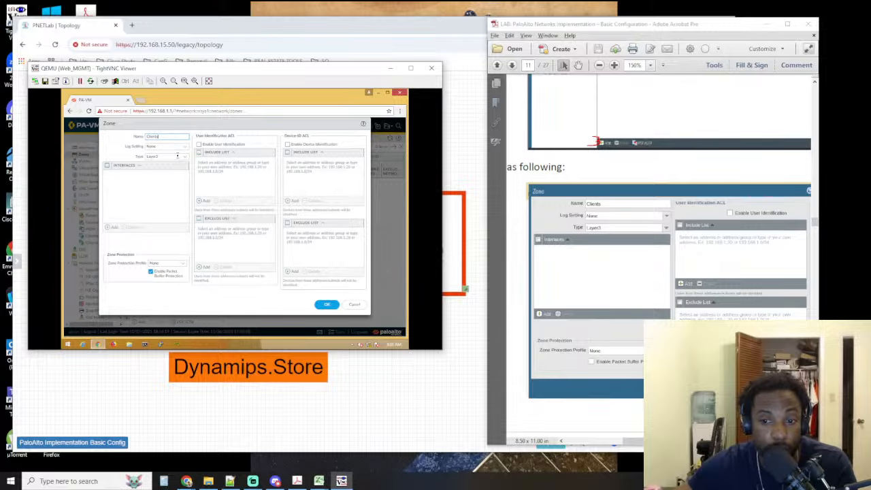
Widen the lab guide window, compare its Clients zone settings and step 9, and save the Clients zone
scroll(518, 272, down, 3)
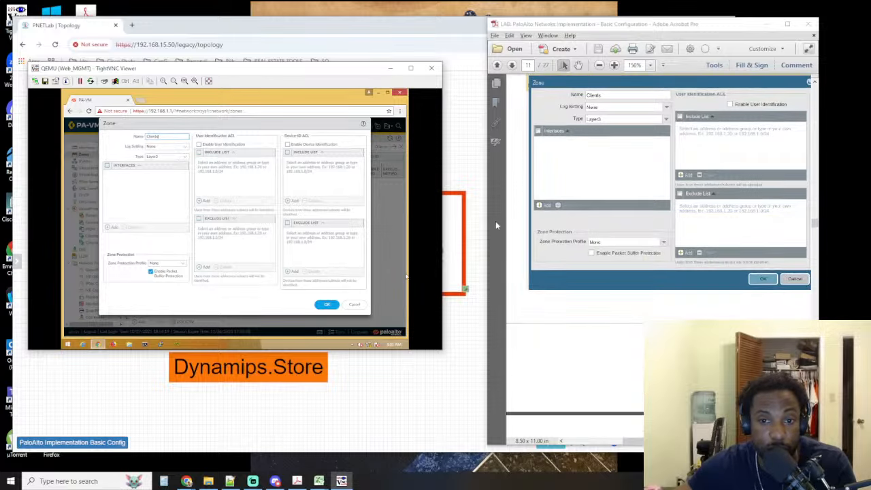
drag(489, 226, 409, 217)
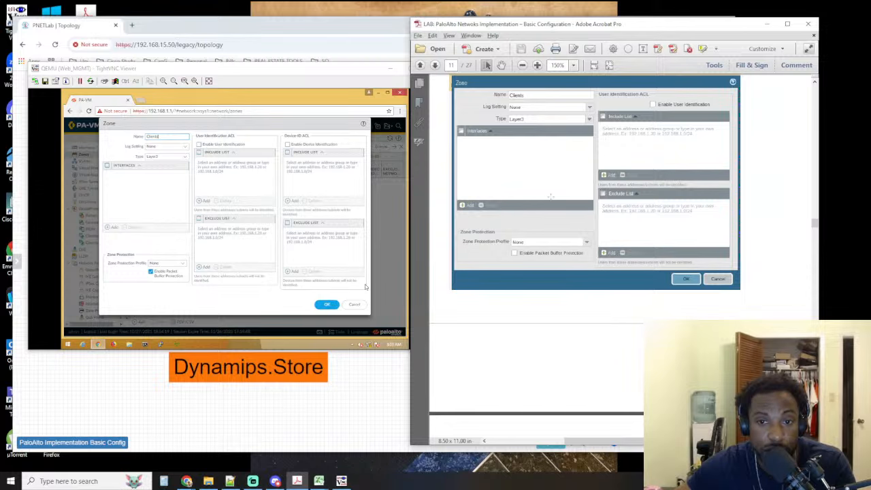
scroll(559, 203, down, 8)
scroll(558, 203, down, 1)
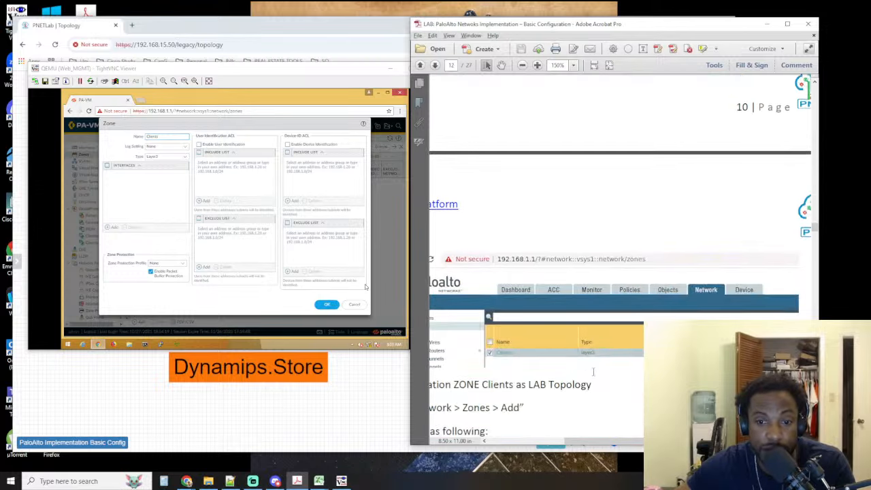
drag(579, 441, 531, 443)
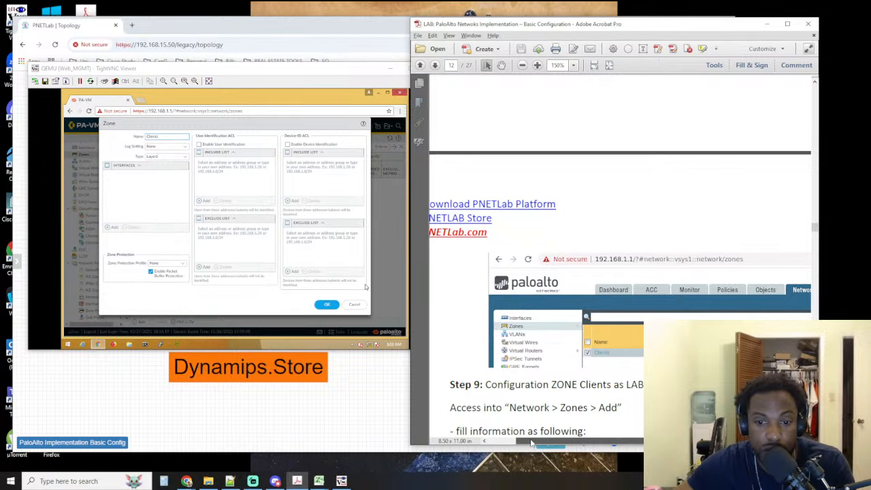
scroll(559, 272, down, 4)
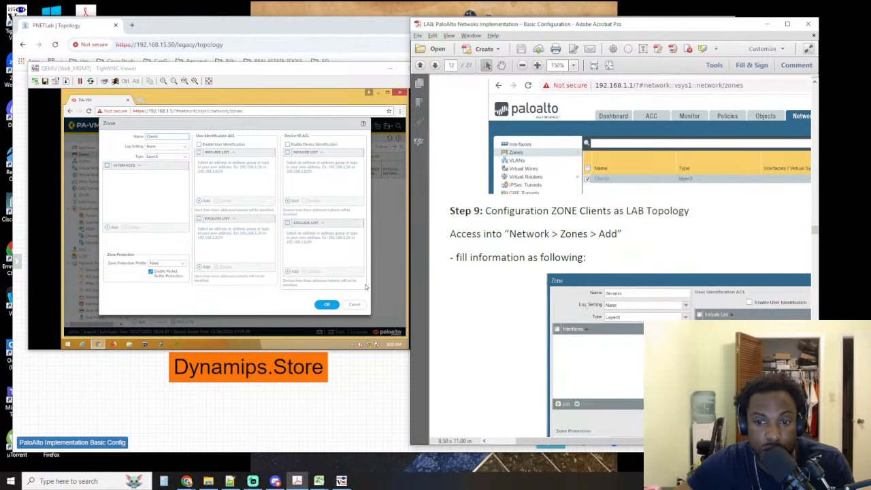
scroll(616, 210, up, 8)
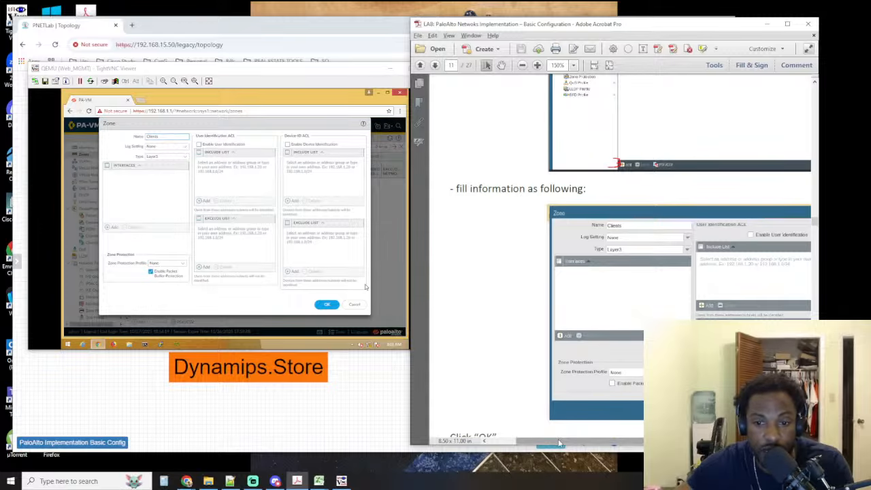
drag(559, 443, 620, 446)
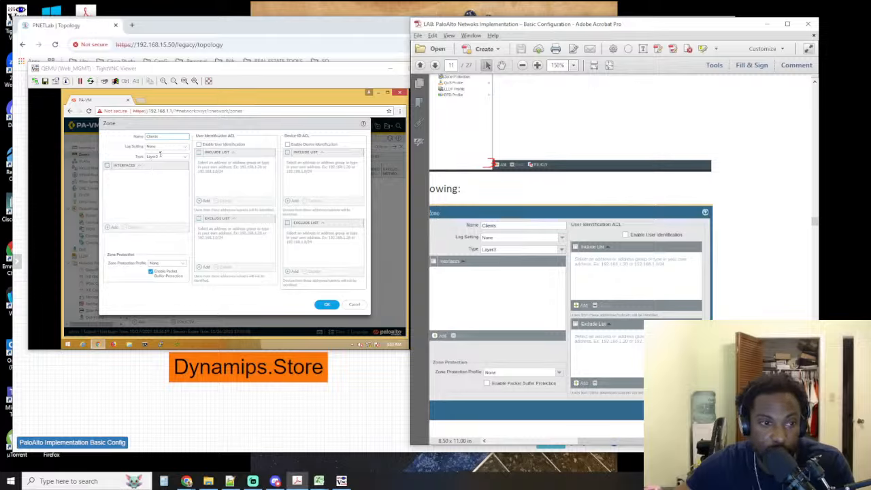
click(327, 305)
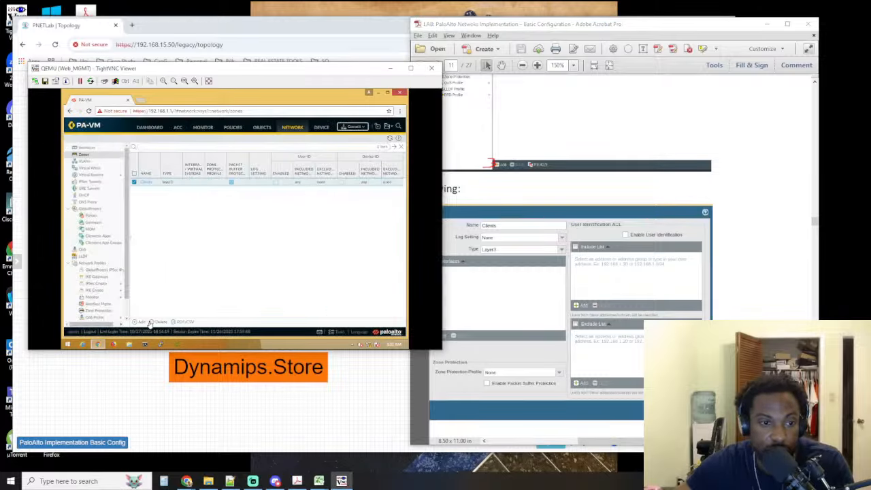
Add a second zone and name it Servers, checking the zone name against the lab topology
click(140, 323)
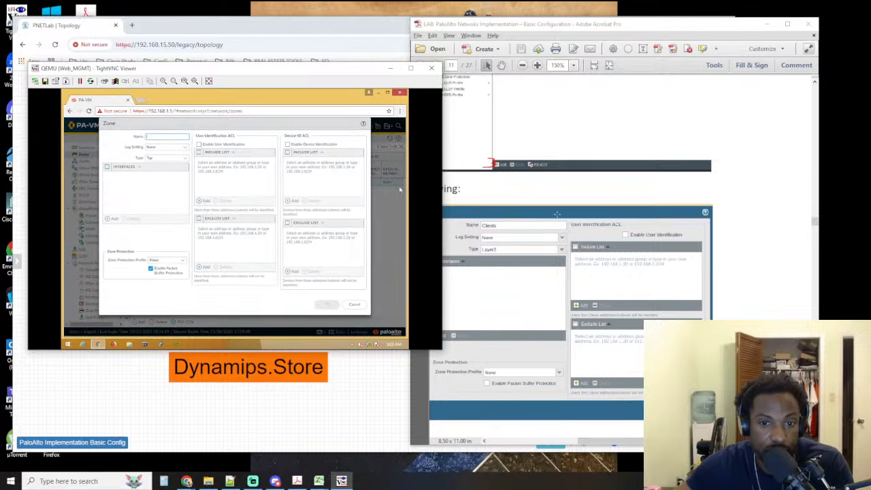
click(172, 135)
text(Server)
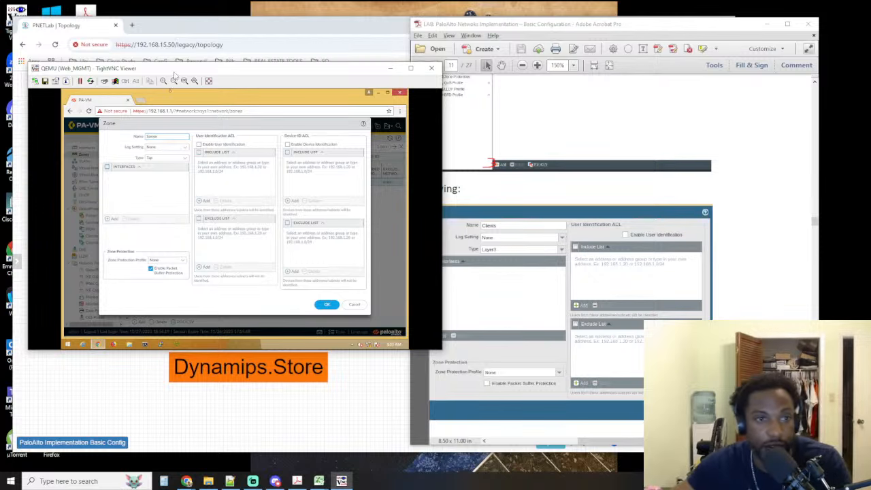
click(209, 28)
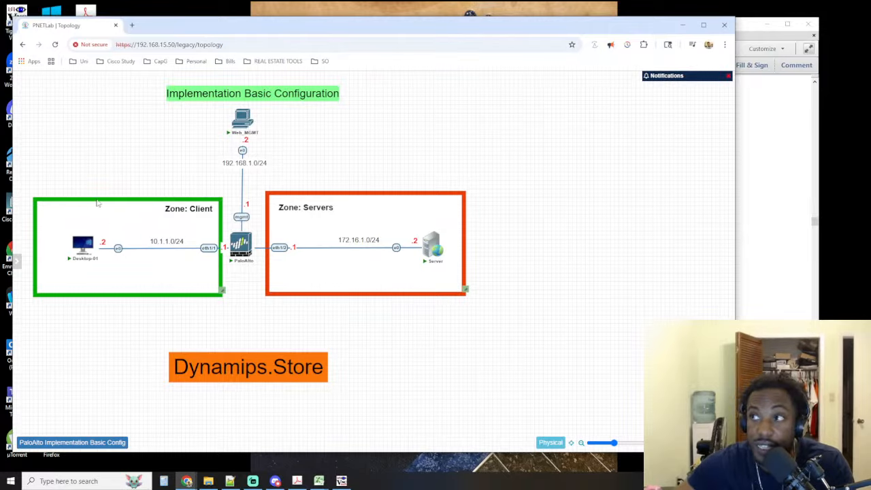
key(alt+Tab)
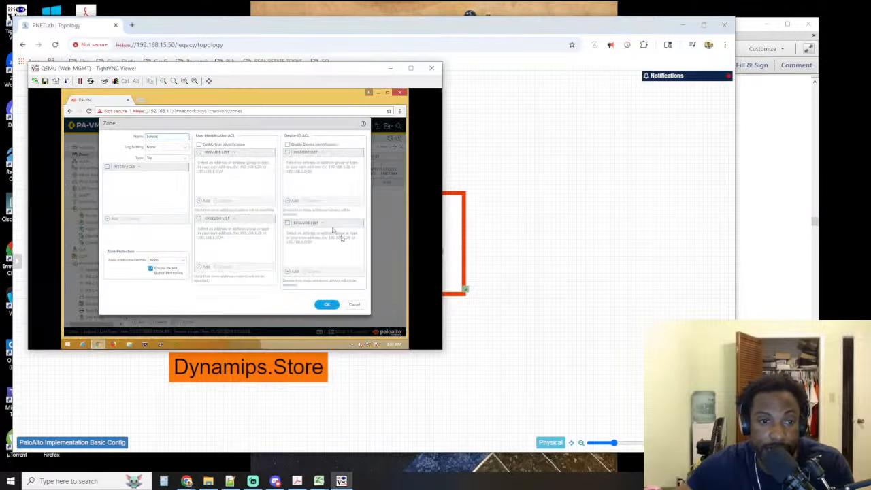
click(303, 28)
key(alt+Tab)
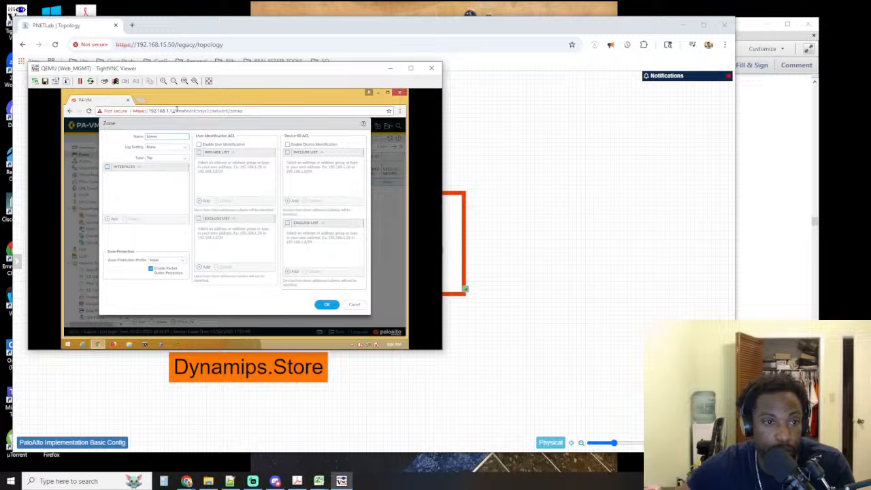
Set the Servers zone's type to Layer3, glance at the lab guide and save the zone
click(162, 157)
click(186, 160)
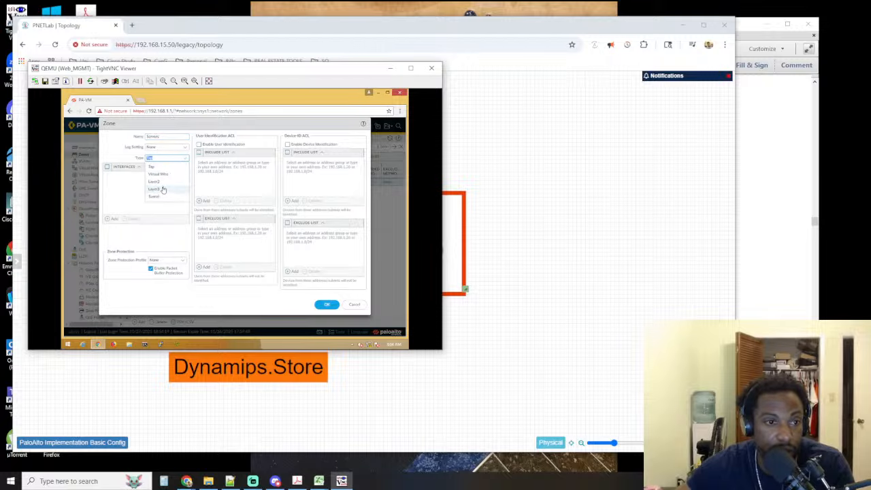
click(162, 190)
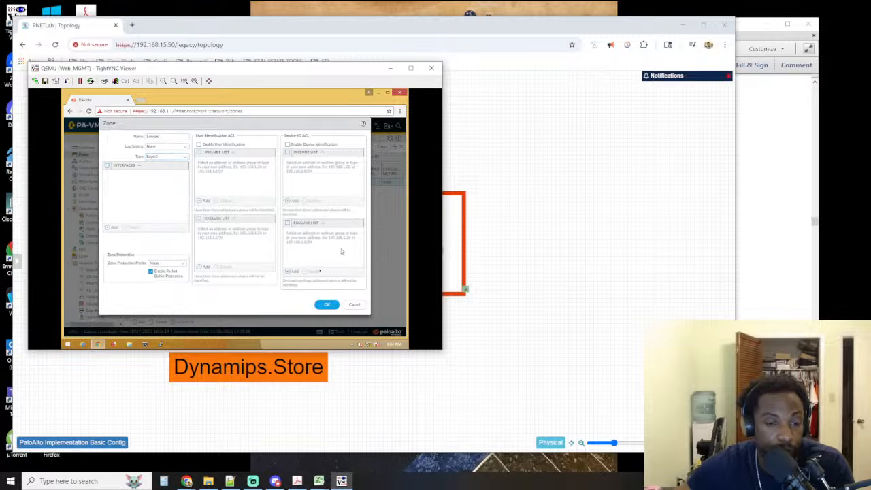
click(741, 286)
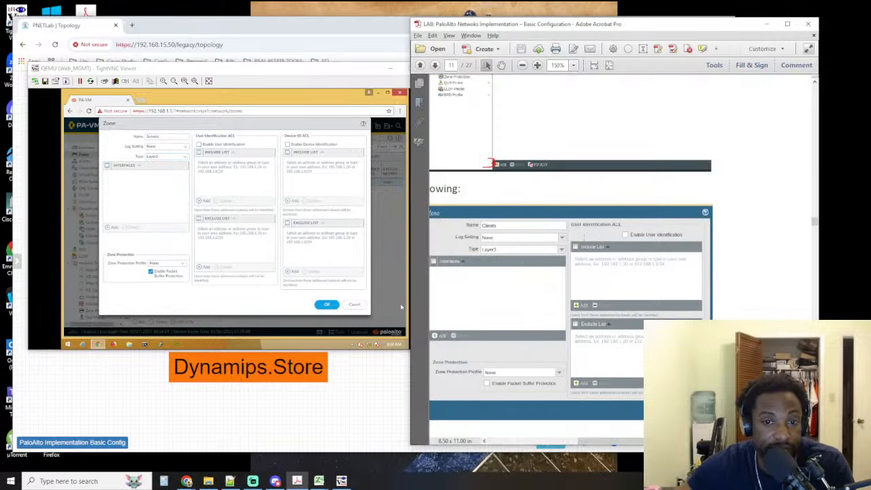
click(327, 304)
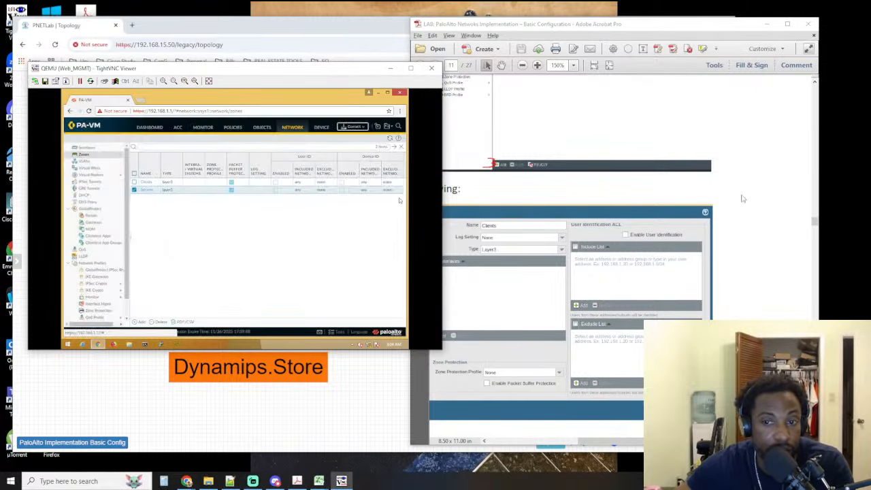
Review steps 8 and 9 on pages 11 and 12 of the lab guide and compare their zone settings
click(762, 214)
scroll(763, 214, down, 5)
scroll(761, 214, down, 1)
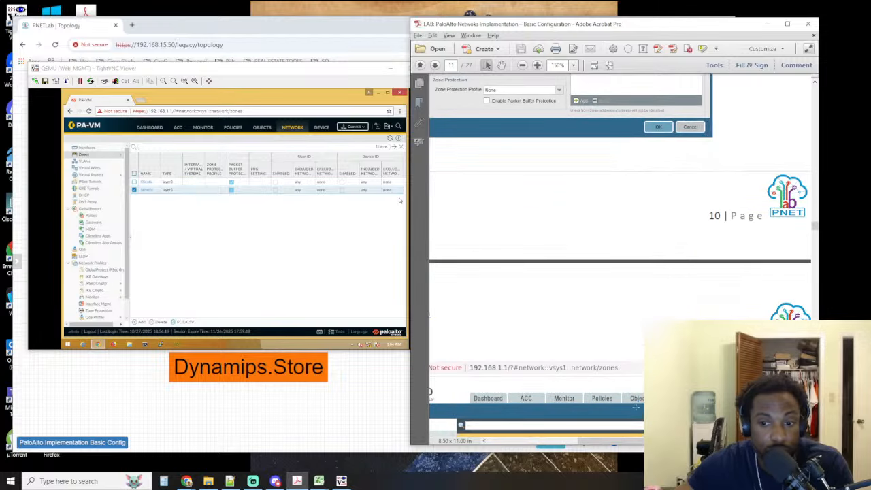
drag(594, 441, 501, 441)
scroll(620, 258, up, 15)
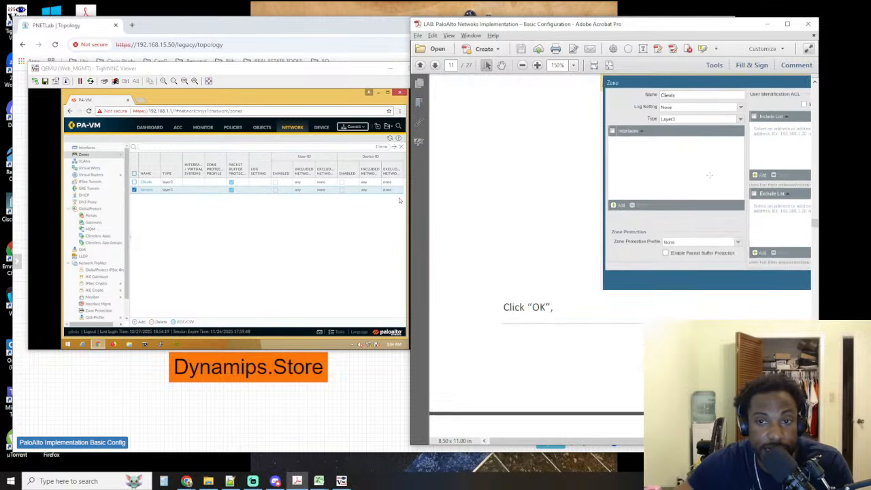
scroll(620, 258, down, 10)
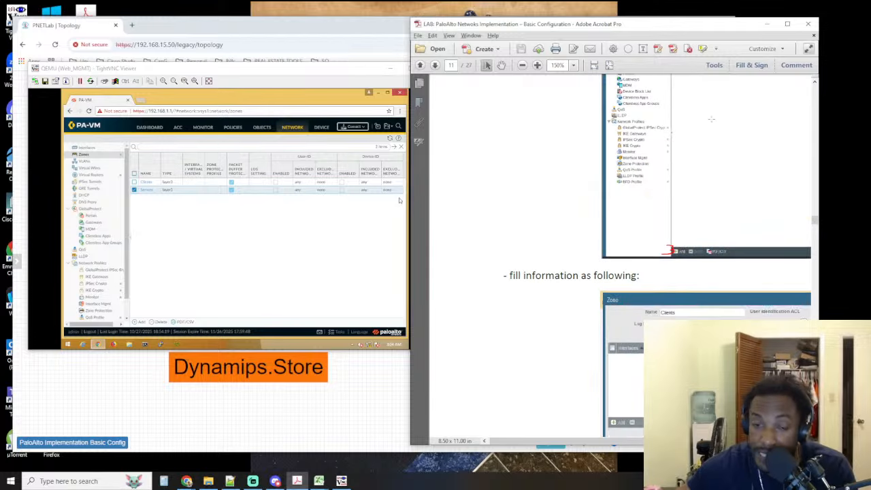
scroll(706, 123, down, 8)
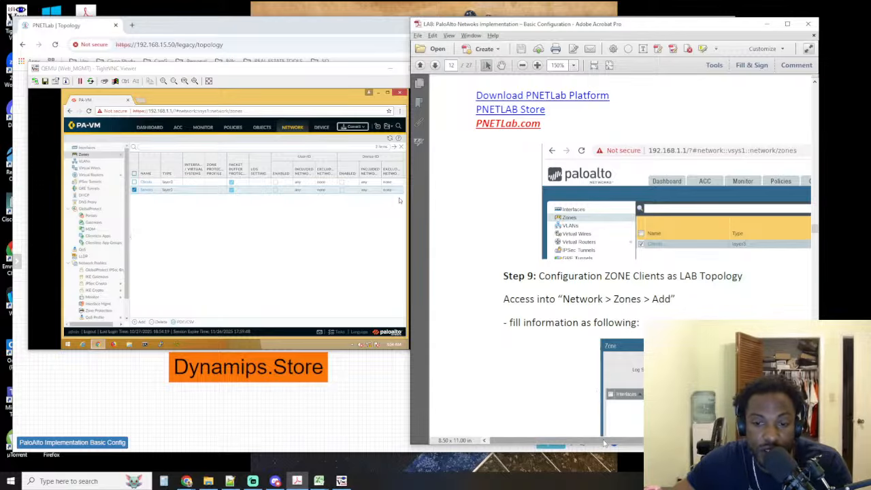
mouse_move(604, 443)
mouse_down()
mouse_move(665, 443)
mouse_move(618, 443)
mouse_up()
scroll(640, 339, down, 5)
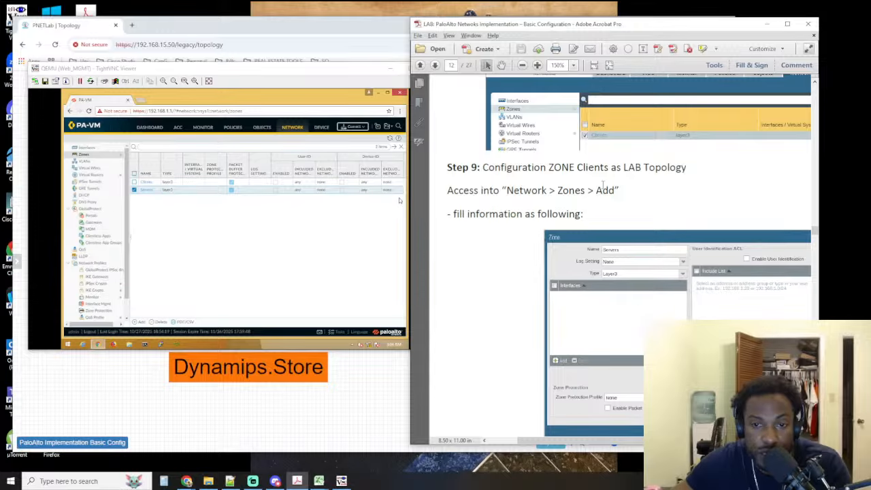
scroll(603, 184, down, 6)
scroll(603, 184, up, 10)
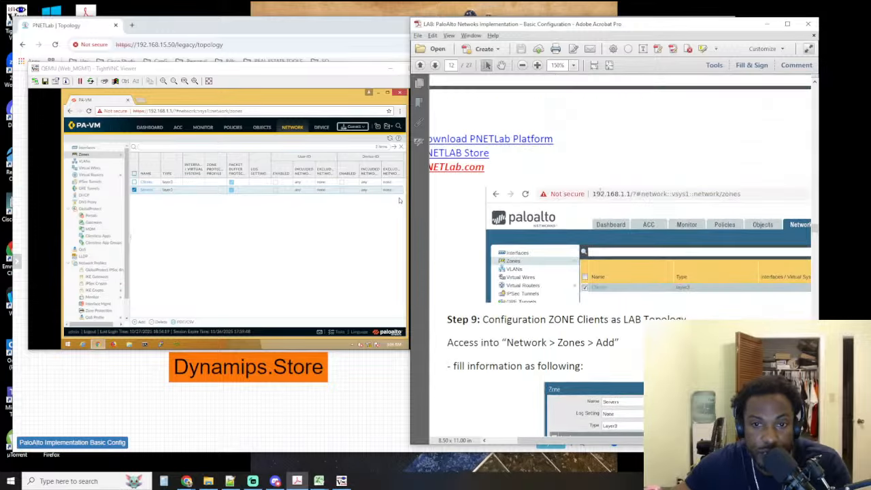
scroll(613, 259, up, 15)
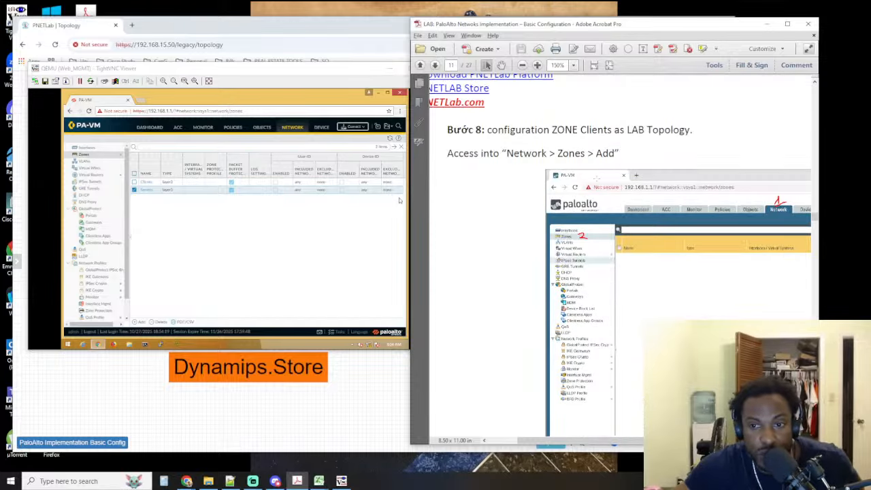
scroll(596, 191, down, 10)
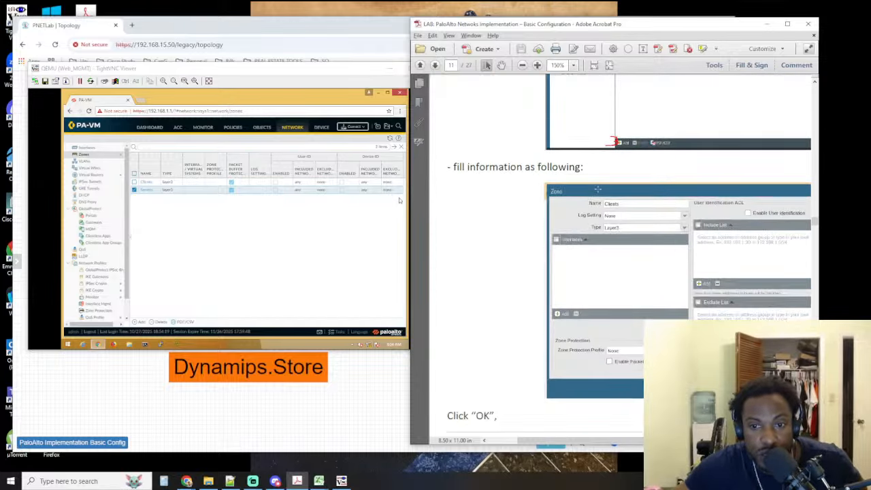
scroll(596, 200, down, 5)
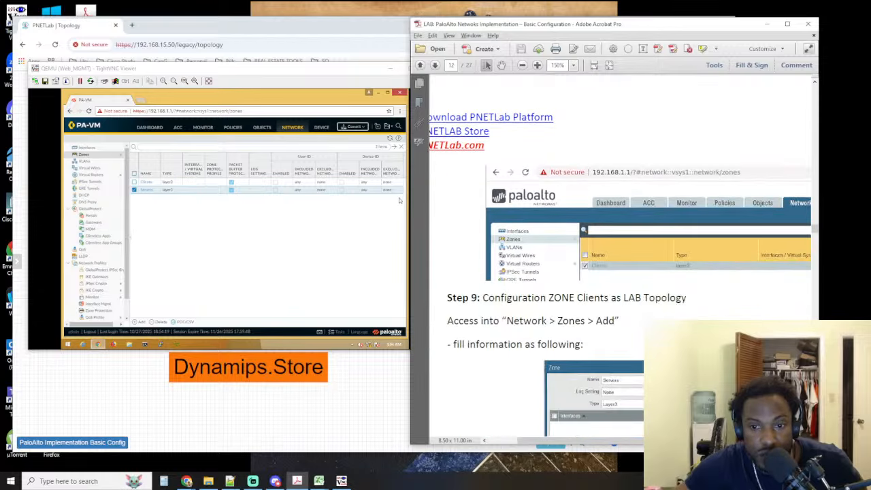
Read on to step 10 of the lab guide and show the firewall's Interface Mgmt network profiles
scroll(598, 202, down, 5)
scroll(599, 202, down, 5)
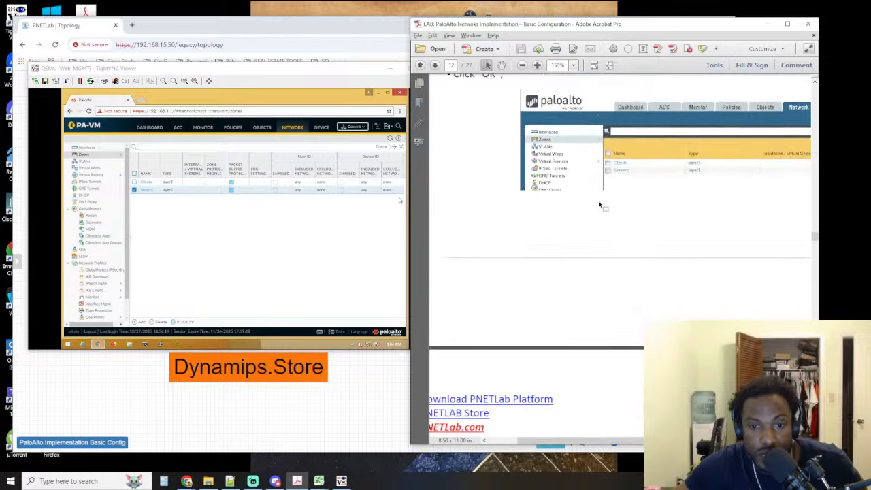
scroll(599, 202, up, 4)
scroll(599, 203, up, 2)
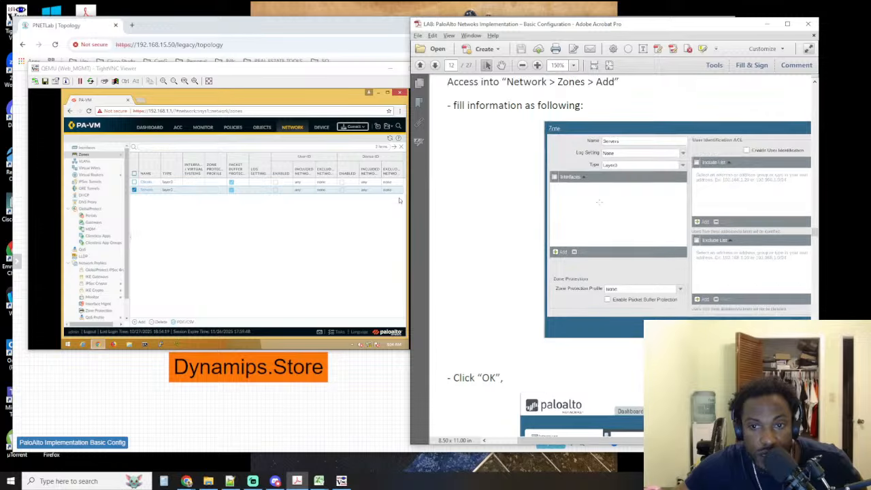
scroll(602, 198, down, 10)
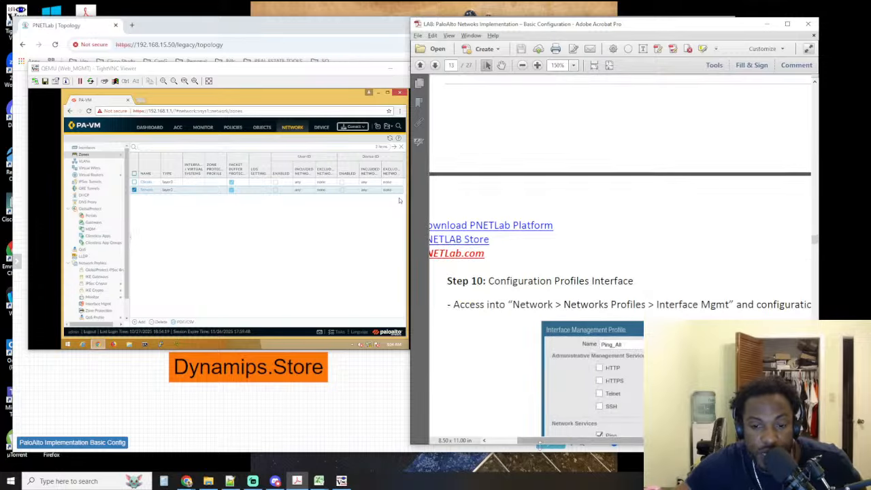
mouse_move(541, 445)
mouse_down()
mouse_move(524, 445)
mouse_move(542, 445)
mouse_up()
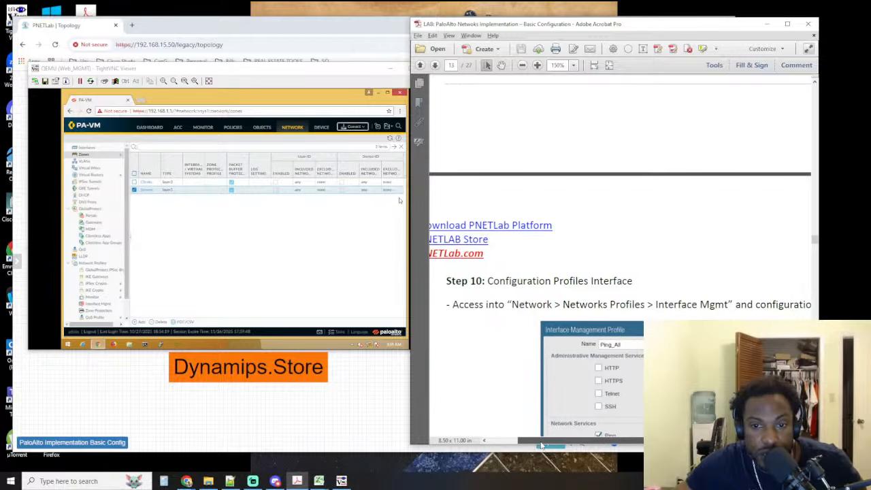
mouse_move(542, 445)
mouse_down()
mouse_move(606, 445)
mouse_move(528, 445)
mouse_up()
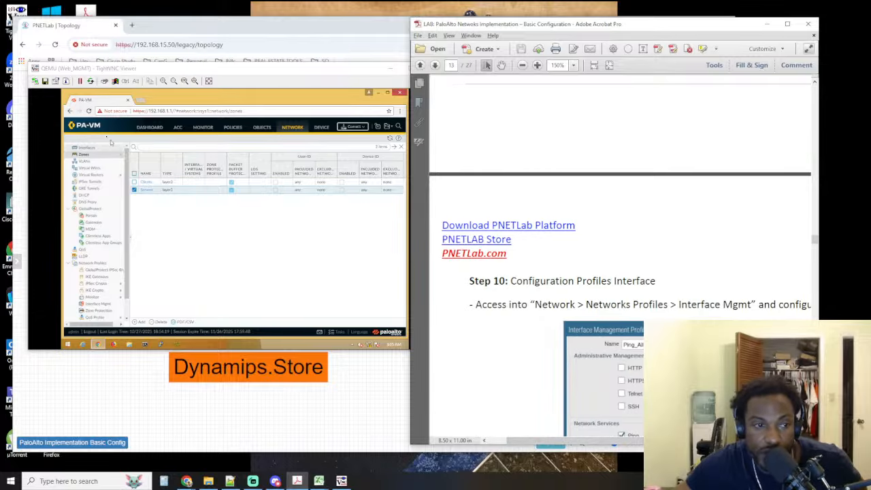
click(297, 128)
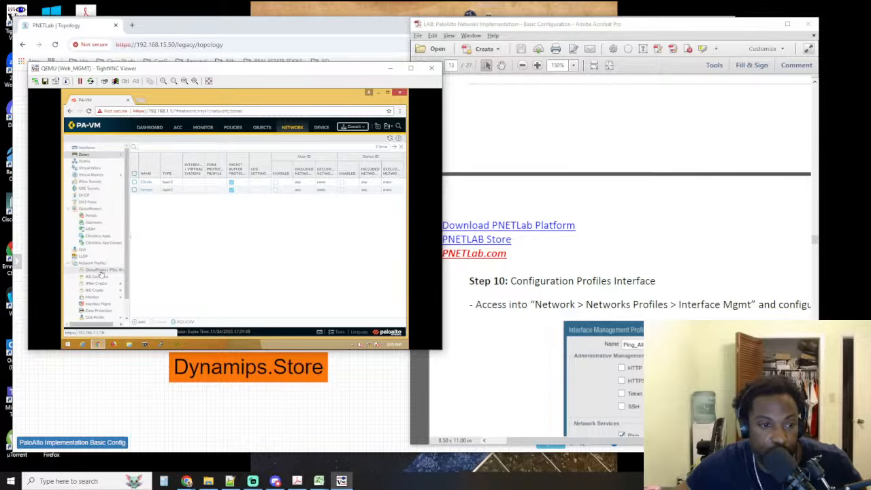
click(103, 305)
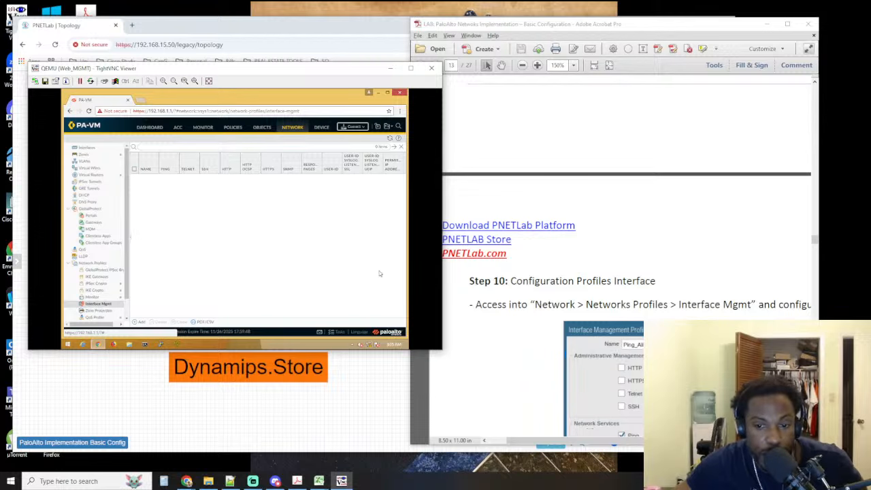
Check the profile settings in step 10 of the lab guide and add an interface management profile named Ping_All
drag(582, 441, 626, 441)
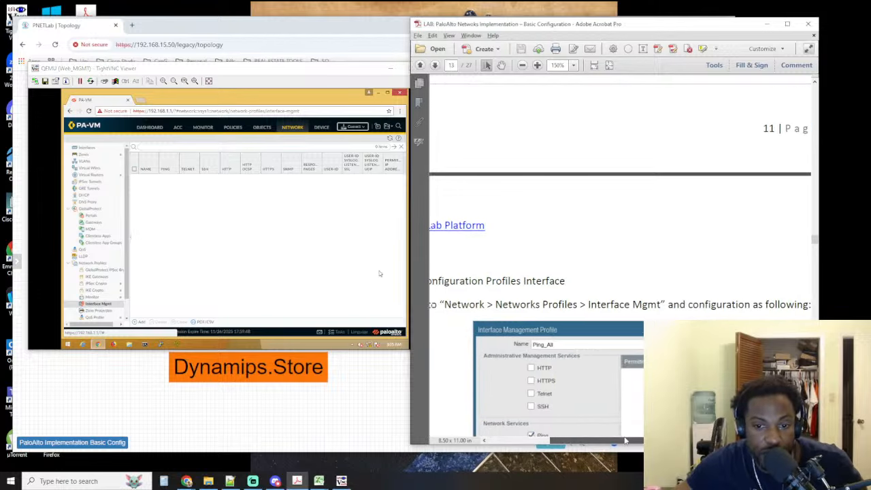
scroll(670, 238, down, 5)
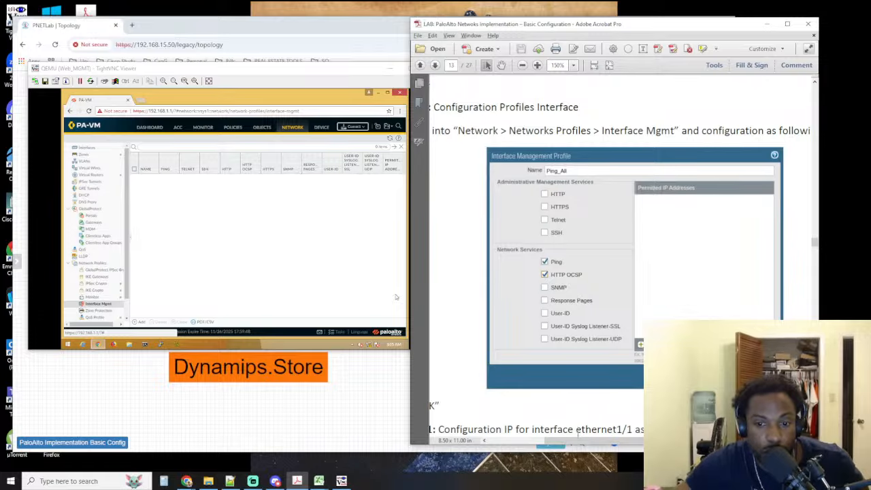
mouse_move(579, 441)
mouse_down()
mouse_move(565, 441)
mouse_move(594, 443)
mouse_move(575, 446)
mouse_up()
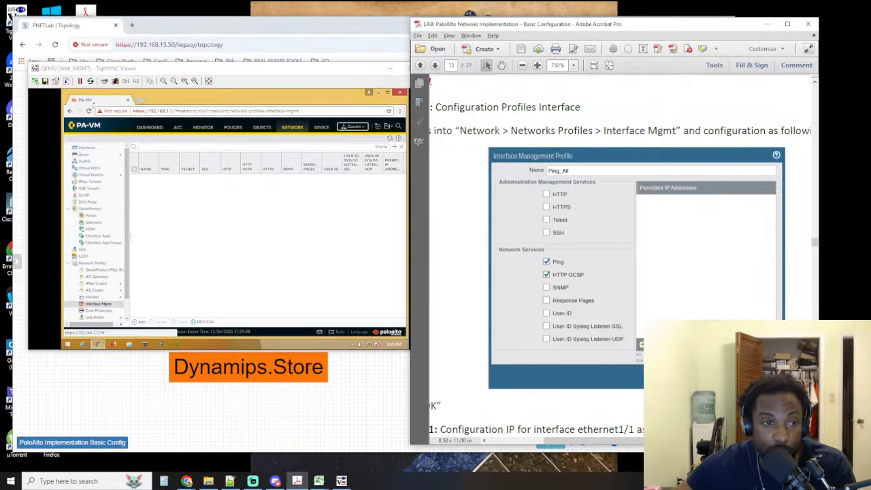
click(143, 323)
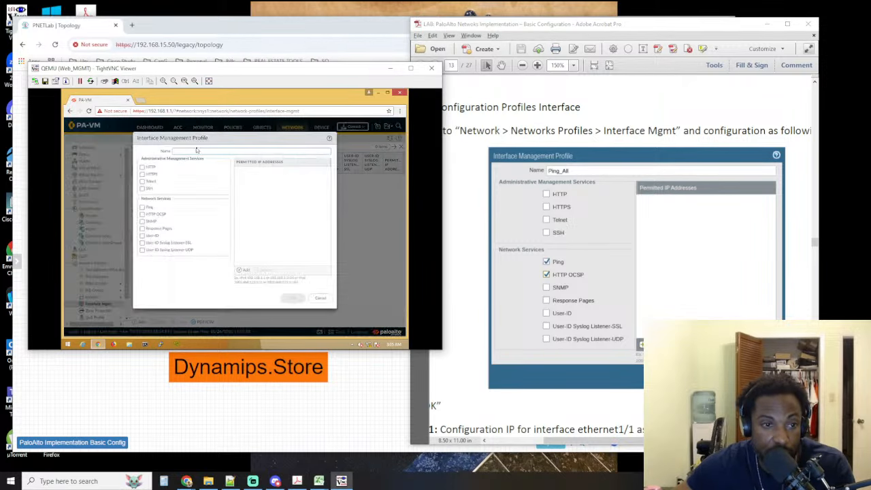
click(197, 149)
text(Pi)
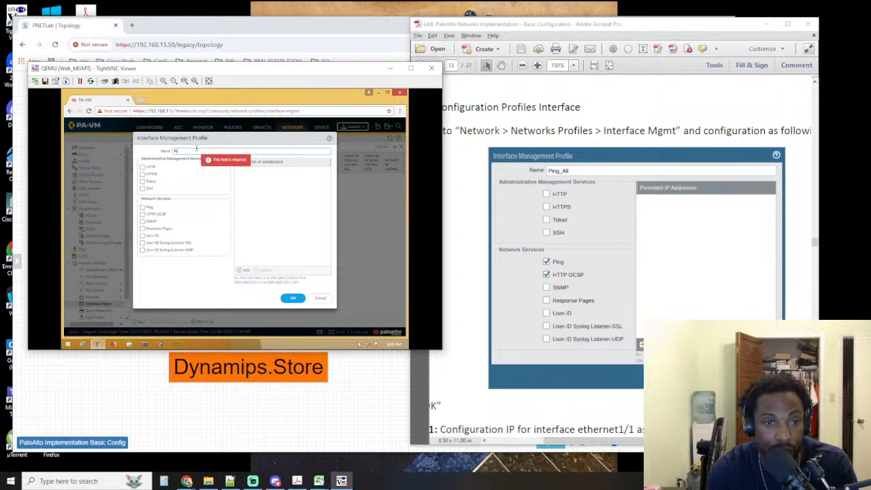
text(ng)
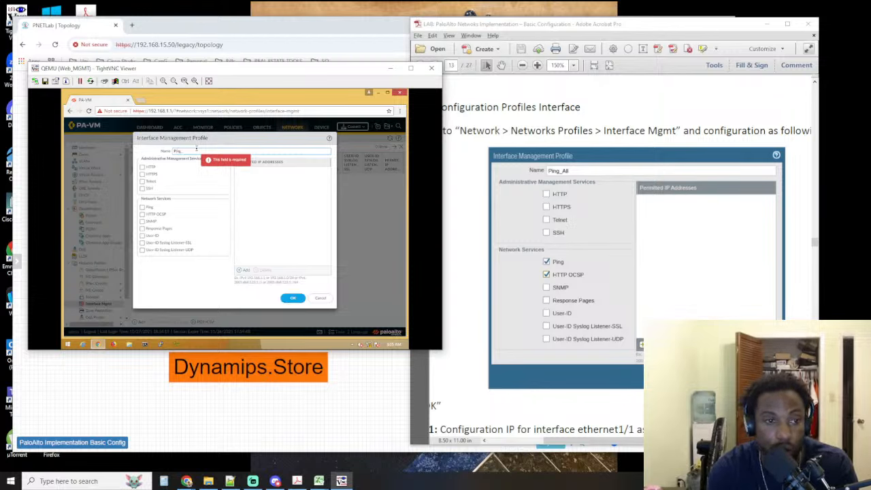
text(_)
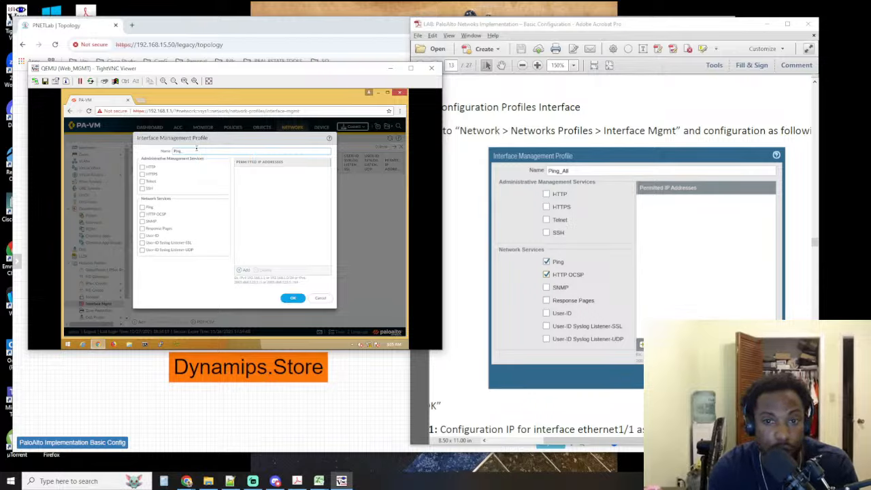
text(All)
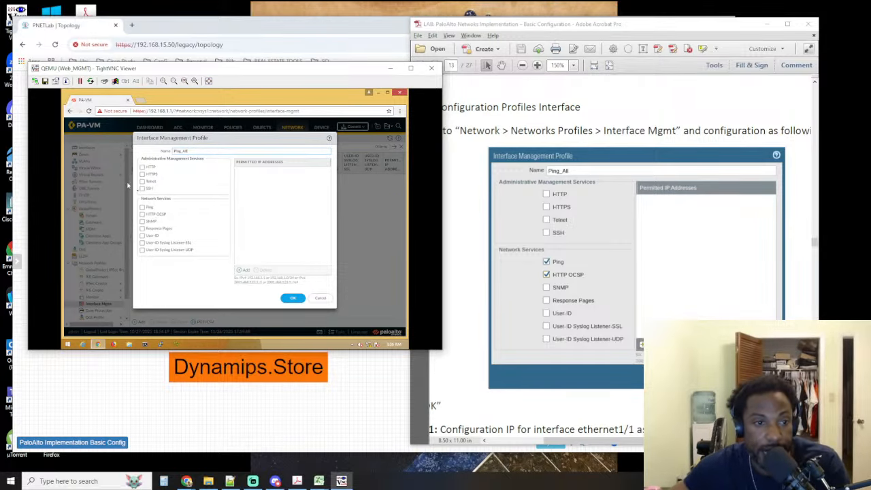
Enable the Ping and HTTP OCSP network services for the Ping_All profile and save it
click(142, 207)
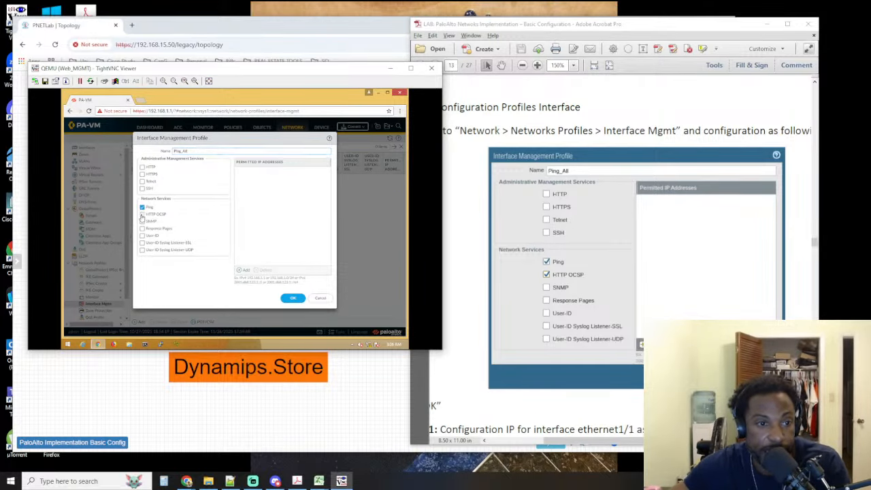
click(141, 215)
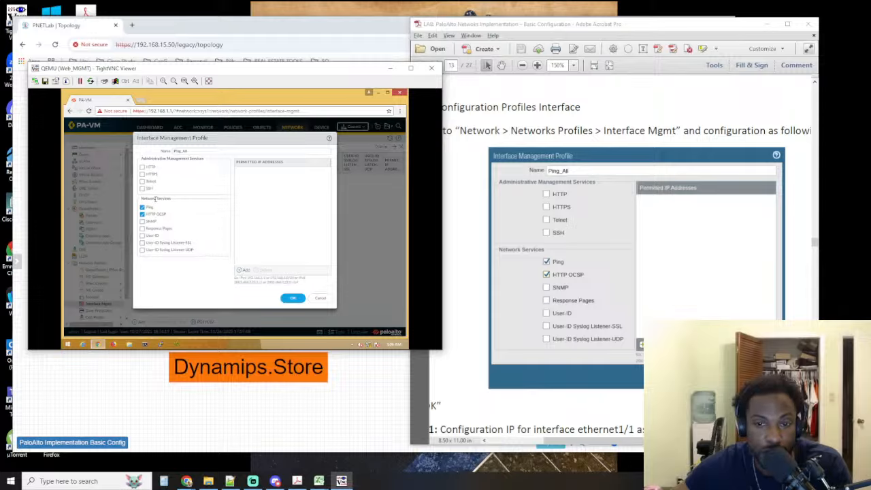
click(293, 298)
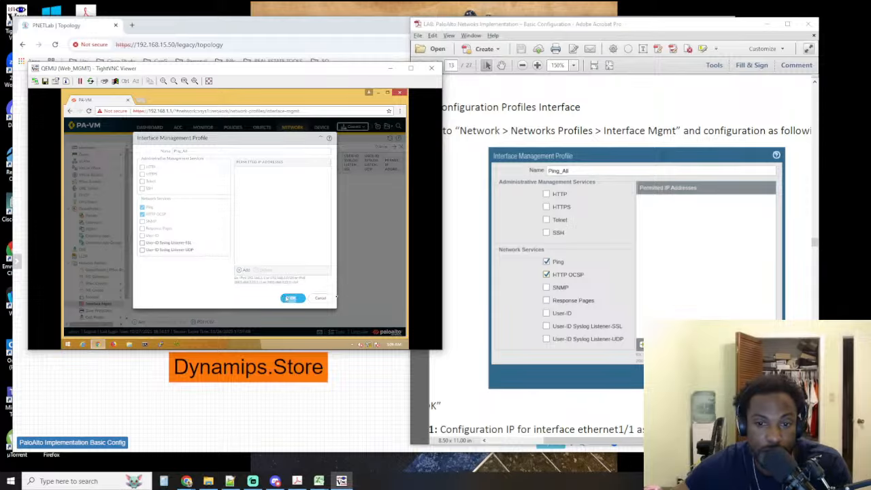
Find the step 11 heading in the lab guide and select its foreign word "Bước" for translation
click(570, 423)
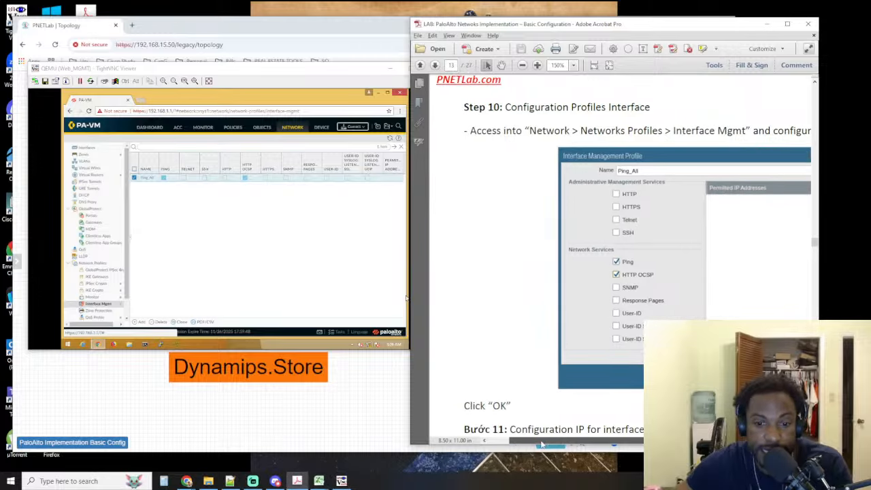
scroll(562, 394, down, 3)
scroll(552, 368, down, 1)
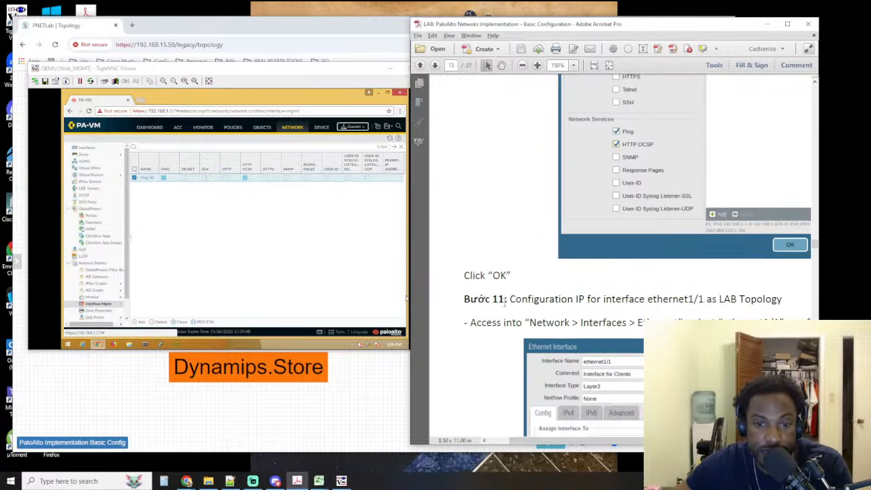
drag(464, 299, 507, 299)
scroll(504, 265, up, 5)
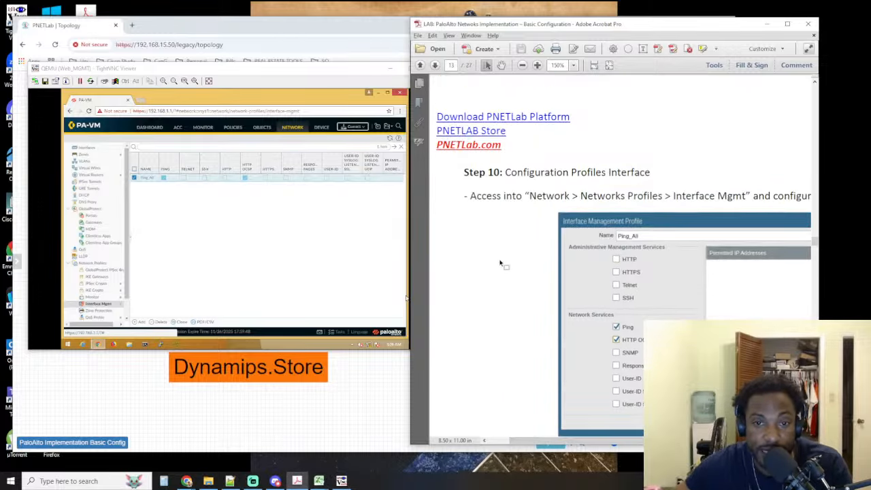
scroll(504, 265, down, 5)
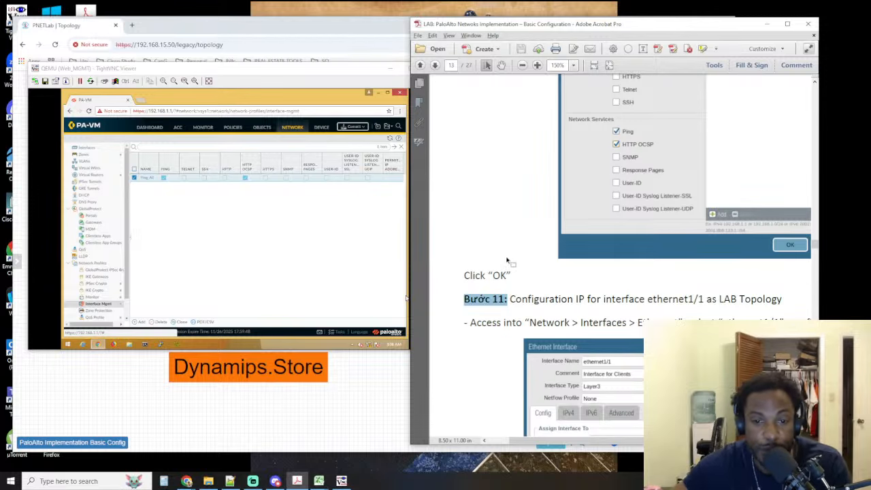
click(481, 300)
drag(489, 300, 463, 300)
key(ctrl+c)
Switch to Chrome and search Google for "translate" in a new browser tab
click(97, 29)
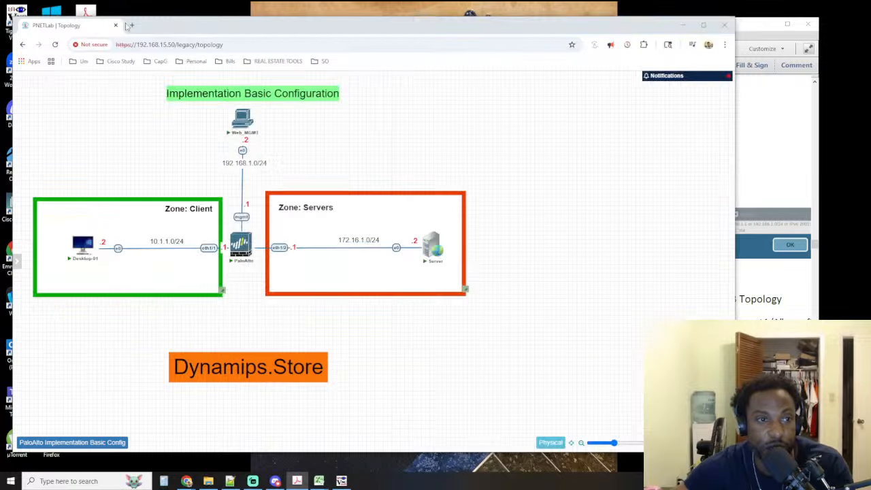
click(133, 25)
text(tra)
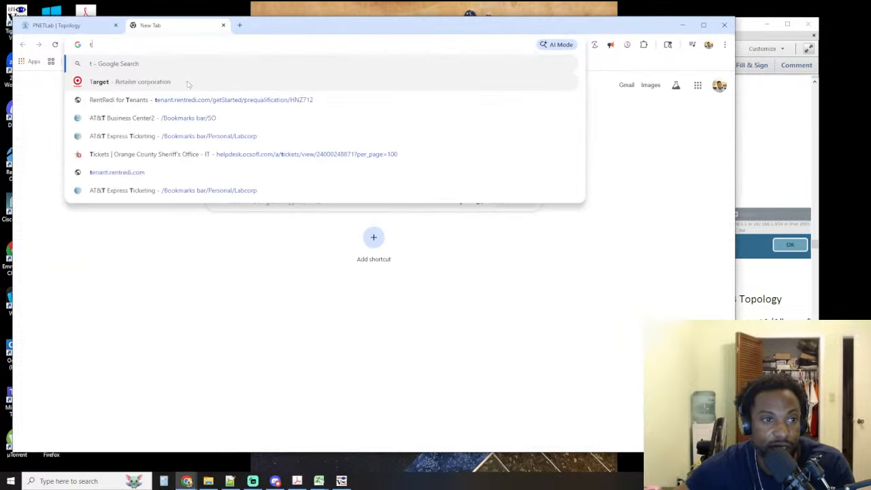
key(BackSpace)
key(BackSpace)
key(BackSpace)
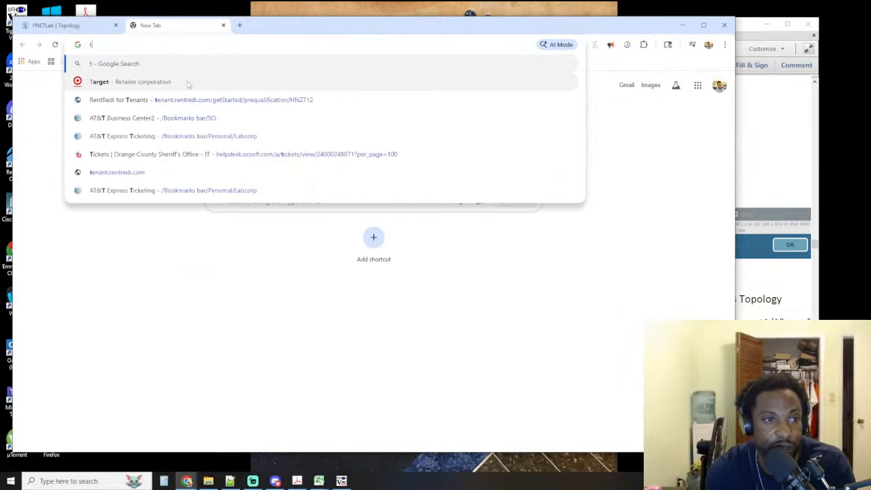
text(goo)
key(BackSpace)
key(BackSpace)
key(BackSpace)
key(BackSpace)
text(google.com)
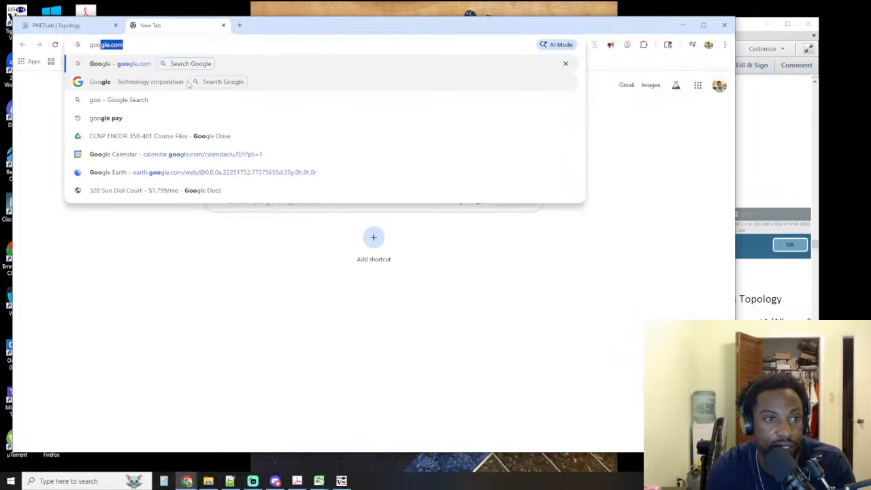
key(Tab)
text(tra)
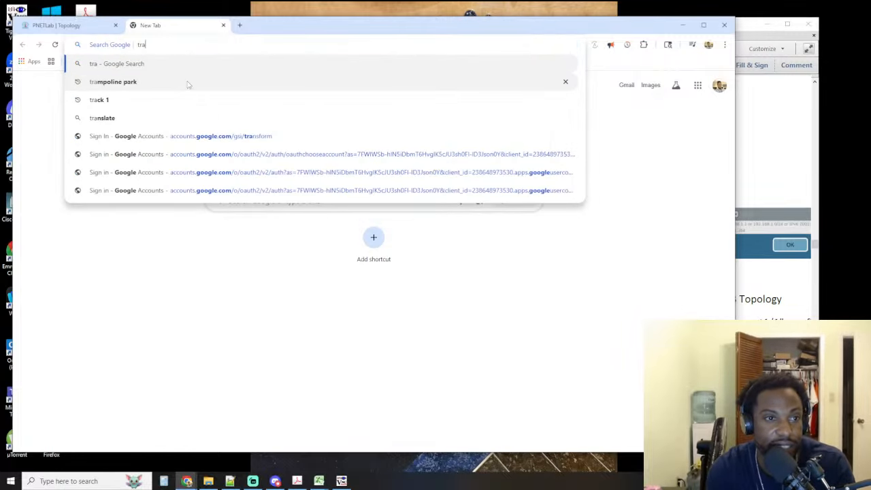
text(nslate)
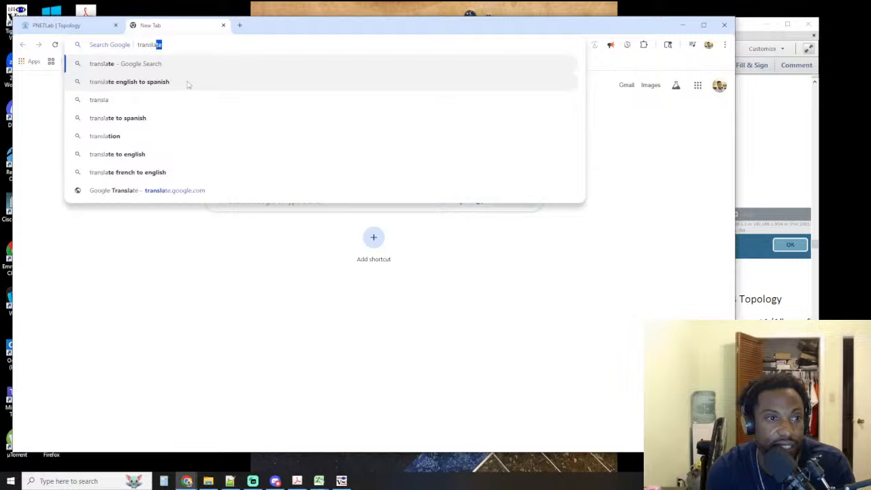
key(Return)
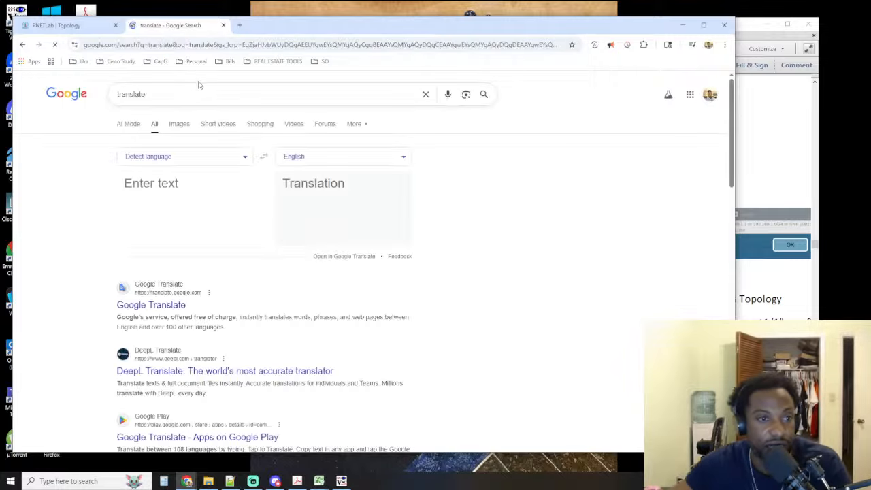
Translate the word "Bước" into English, look over the translation and its detected language, and close the translation page
key(ctrl+v)
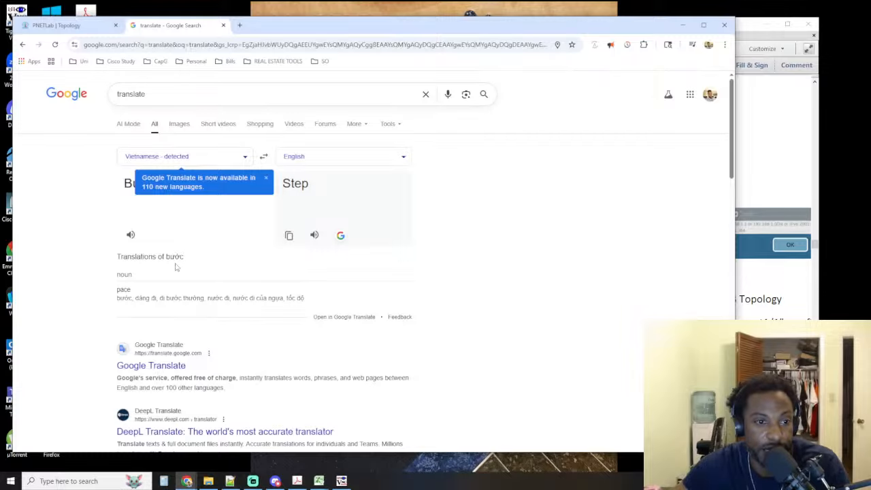
click(411, 294)
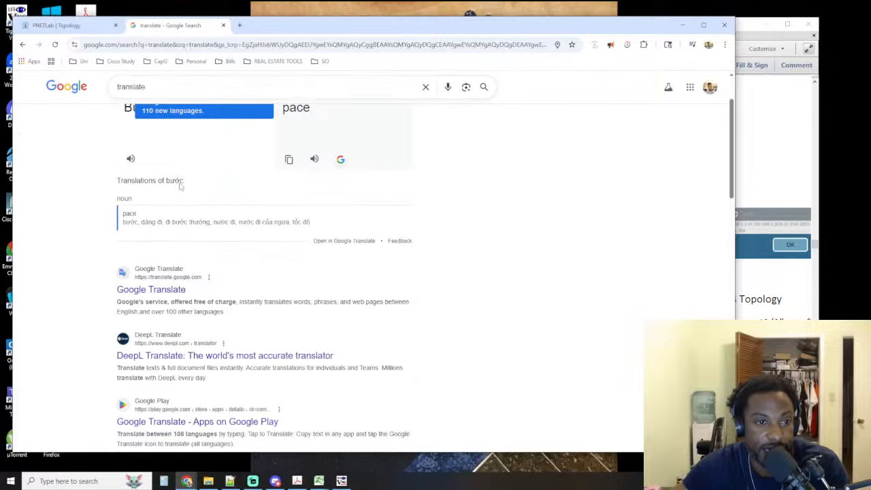
scroll(192, 194, up, 1)
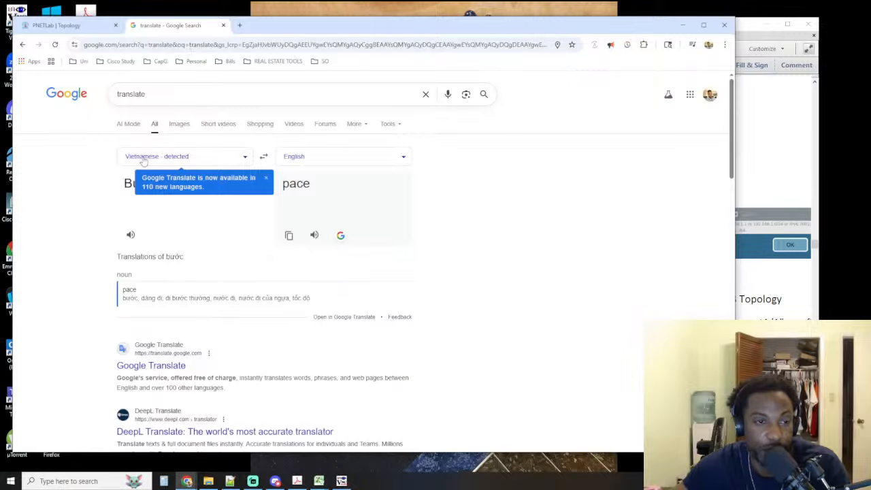
click(223, 25)
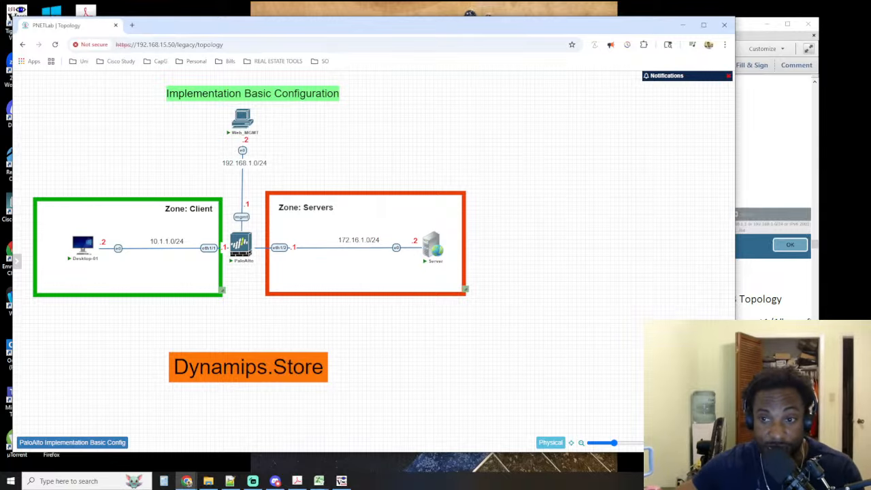
Return to the lab guide and examine the ethernet1/1 interface settings in step 11
click(752, 37)
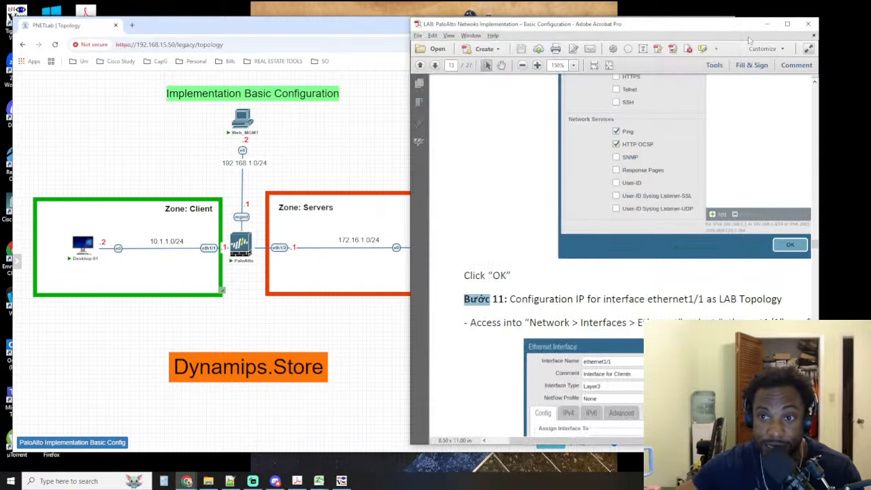
scroll(657, 214, down, 2)
scroll(537, 266, down, 1)
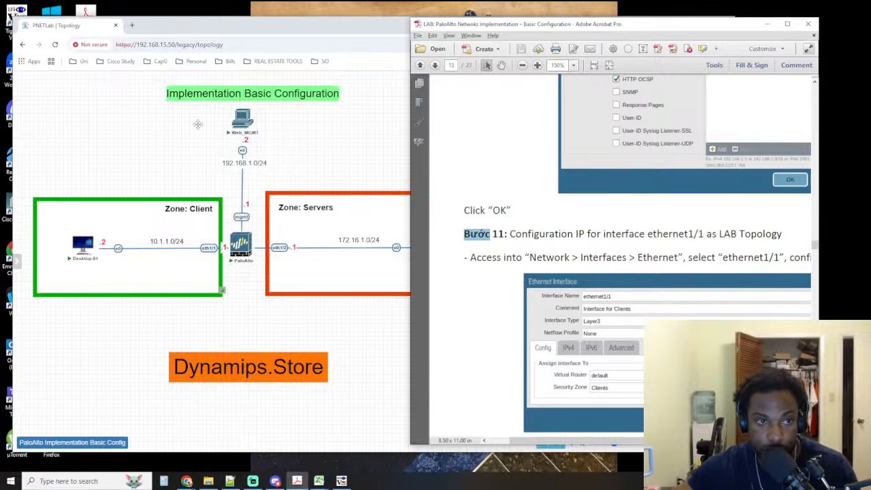
Switch to the Web_MGMT console and open the ethernet1/1 settings from the firewall's network interfaces
click(242, 120)
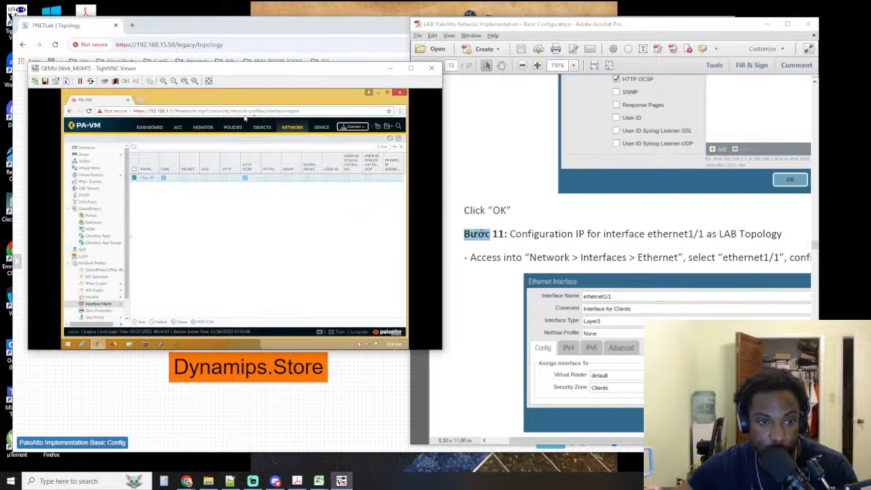
click(288, 130)
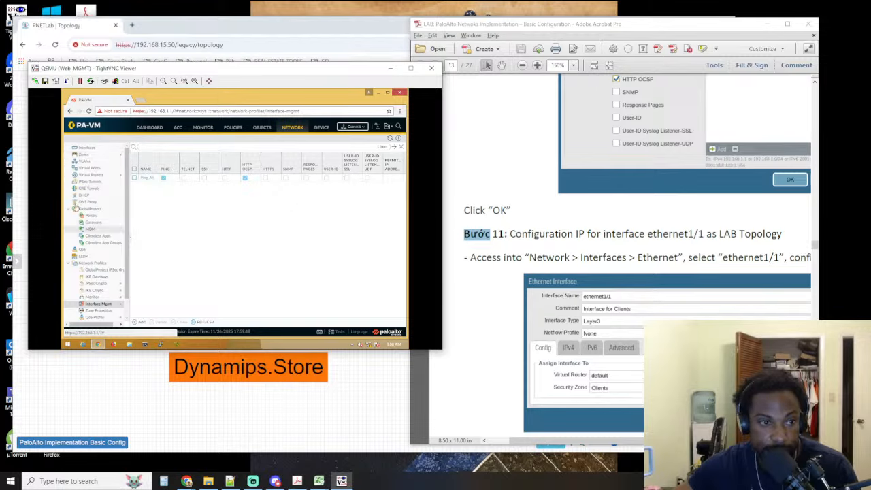
click(87, 148)
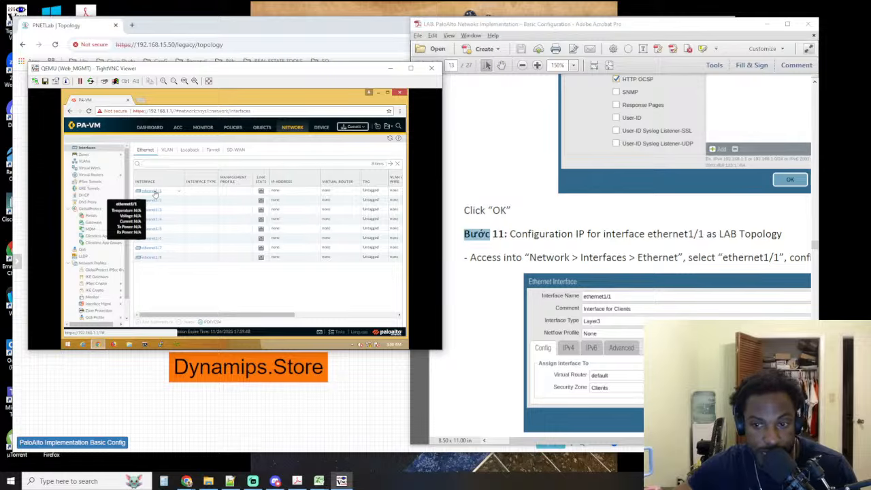
click(155, 193)
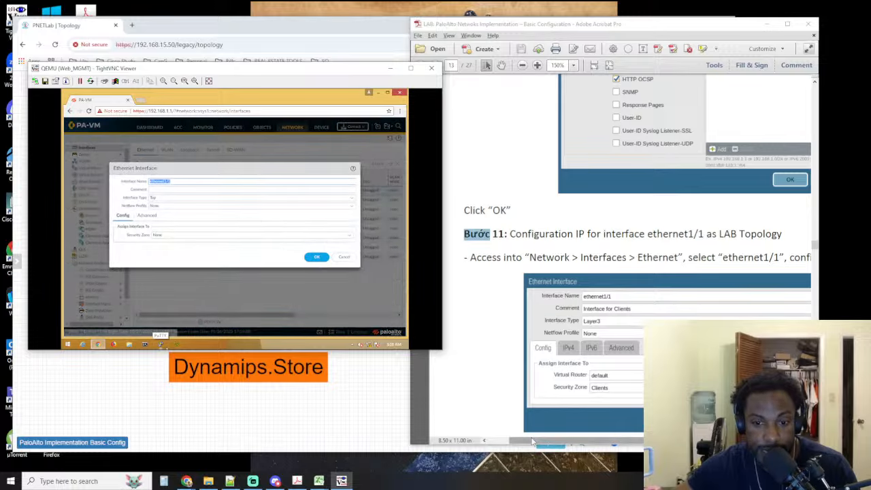
Enter the comment "Interface for Clients" for ethernet1/1, following the lab guide
drag(535, 441, 556, 432)
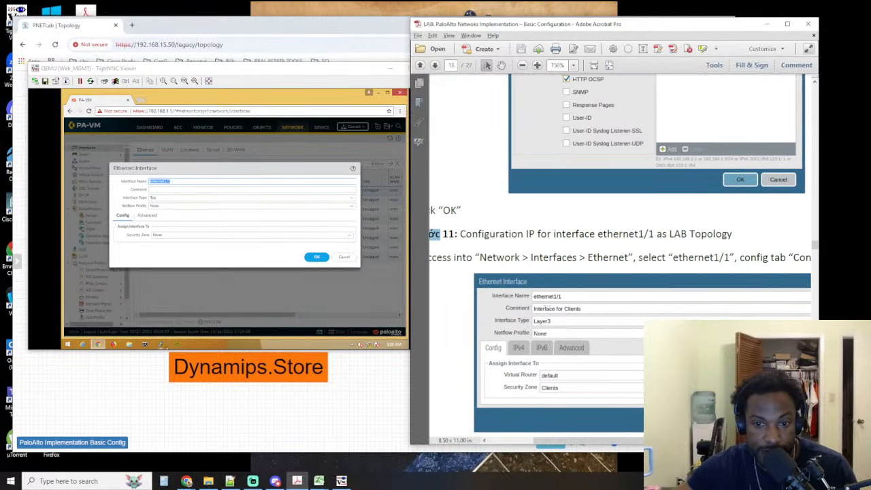
click(176, 183)
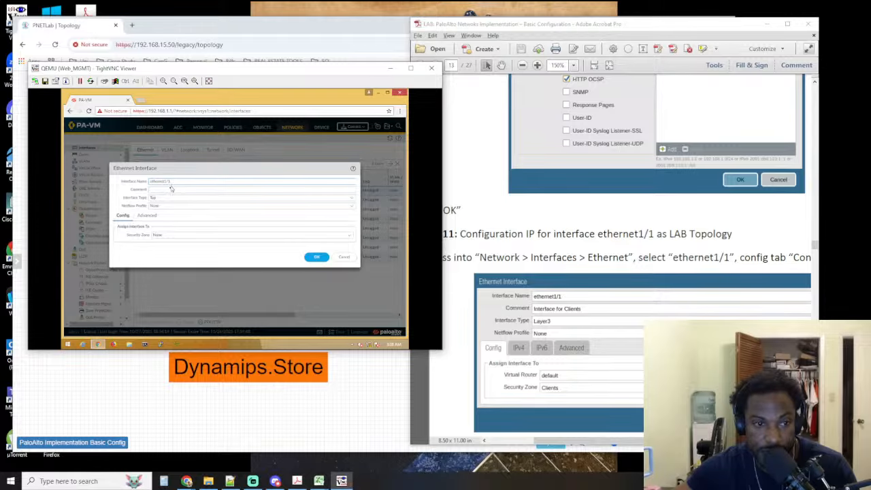
click(169, 191)
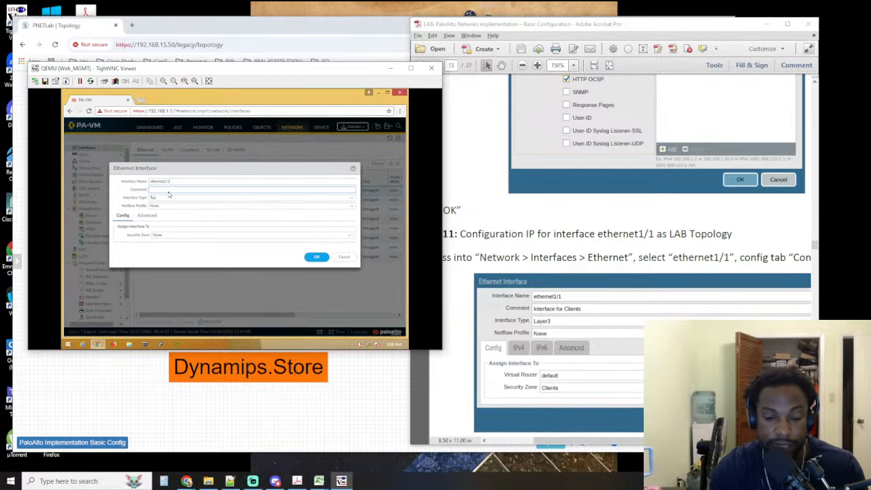
text(Interface )
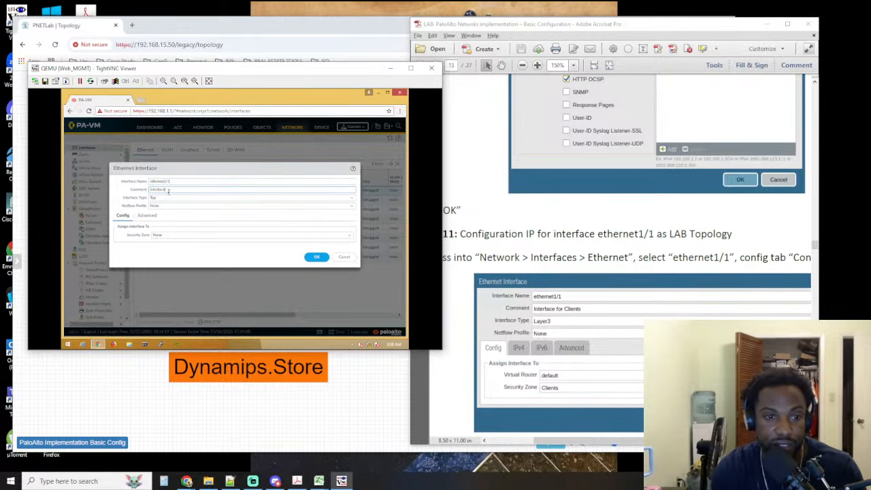
text(for Clie)
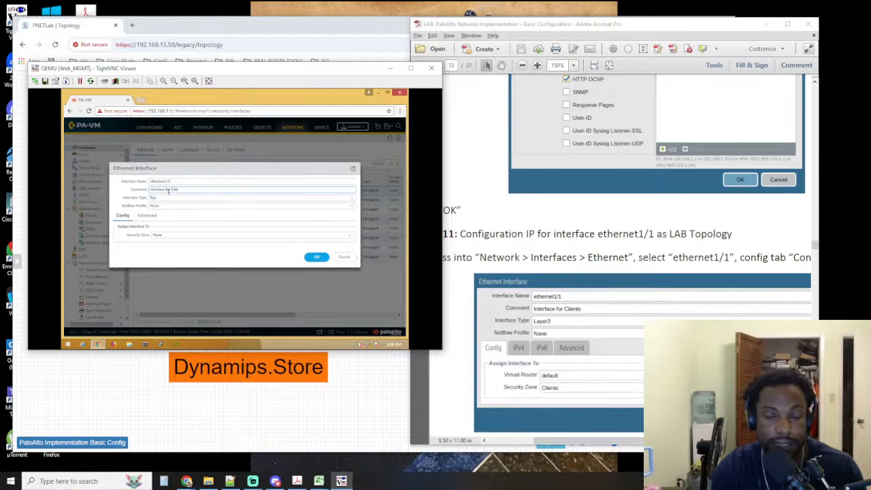
text(nts)
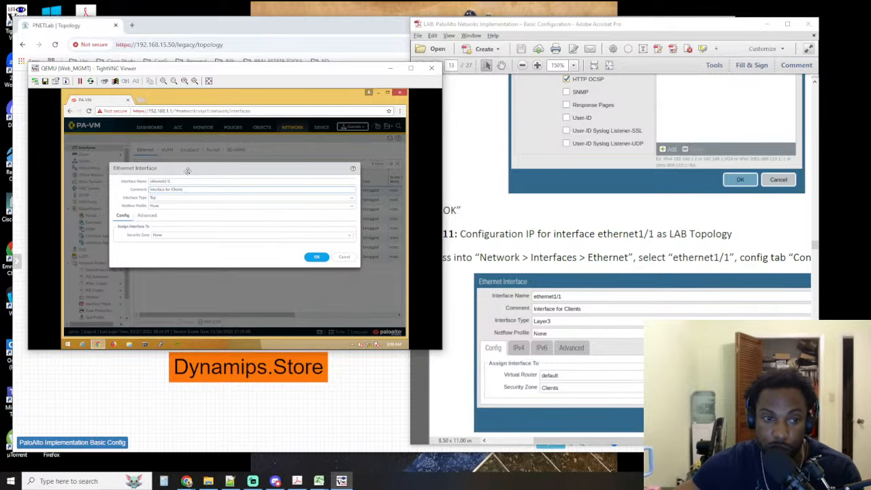
drag(187, 170, 188, 172)
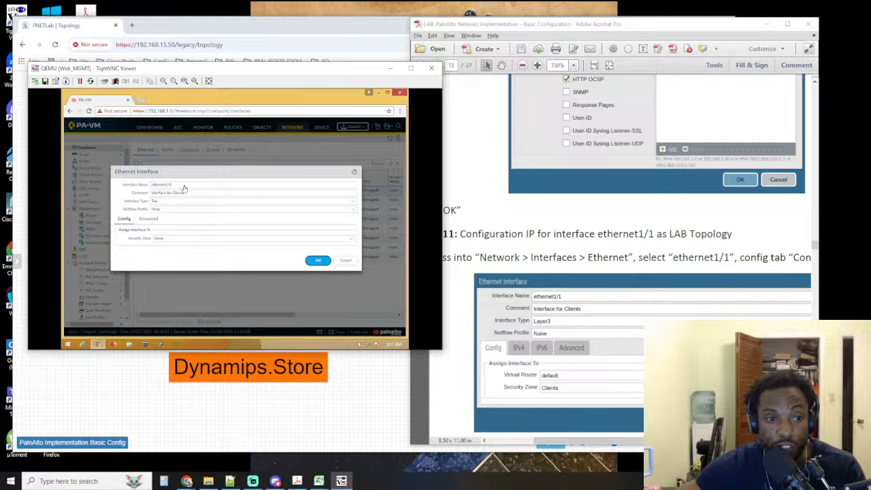
Set the interface type of ethernet1/1 to Layer3
drag(211, 68, 219, 331)
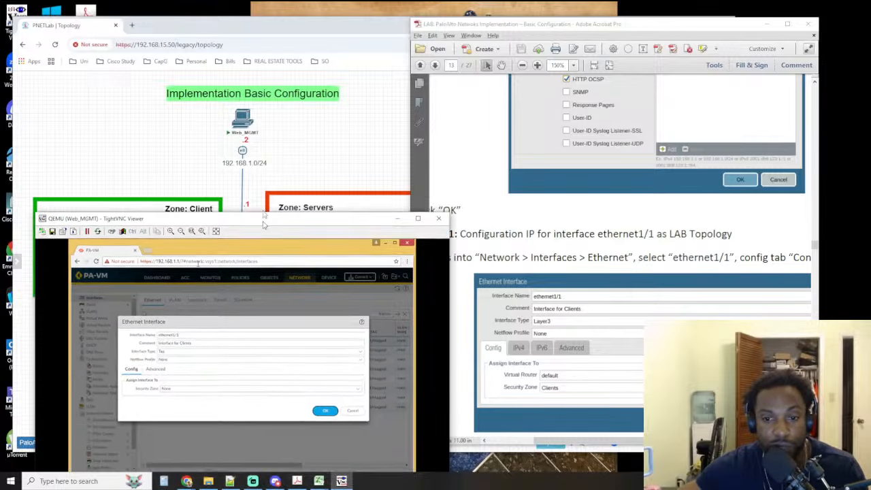
drag(265, 333, 255, 111)
click(163, 243)
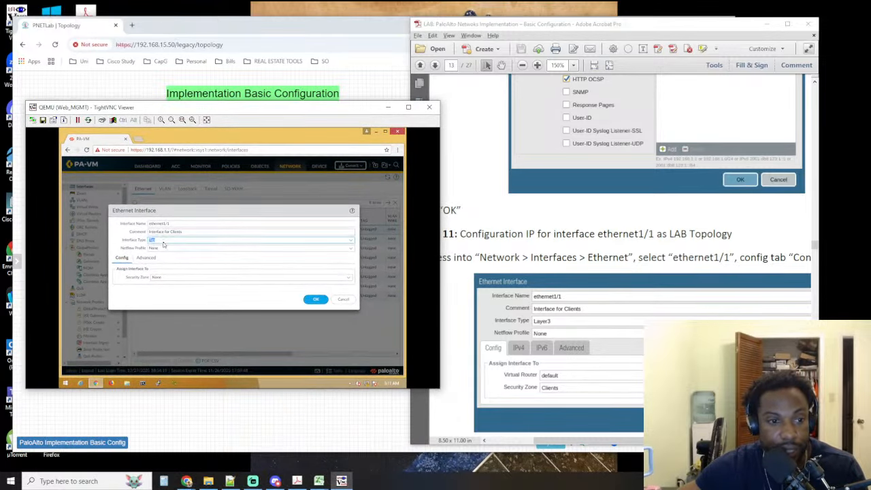
click(337, 242)
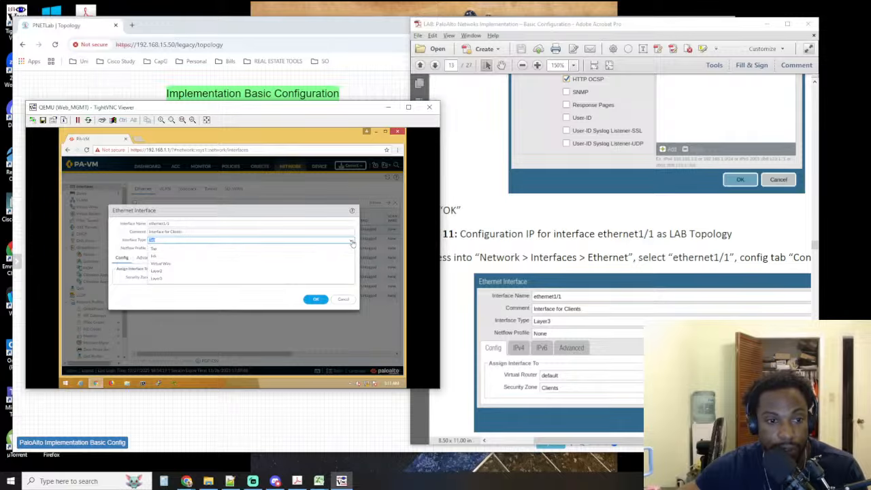
click(168, 280)
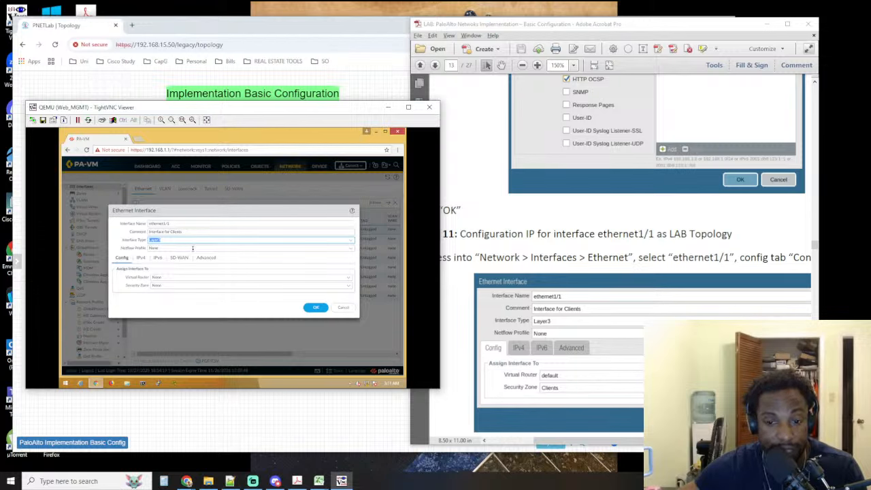
Assign ethernet1/1 to the default virtual router
click(168, 277)
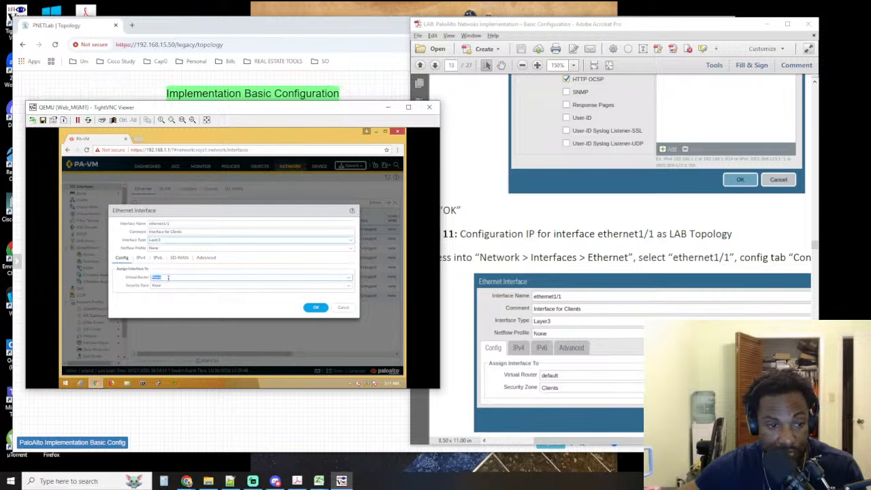
click(348, 279)
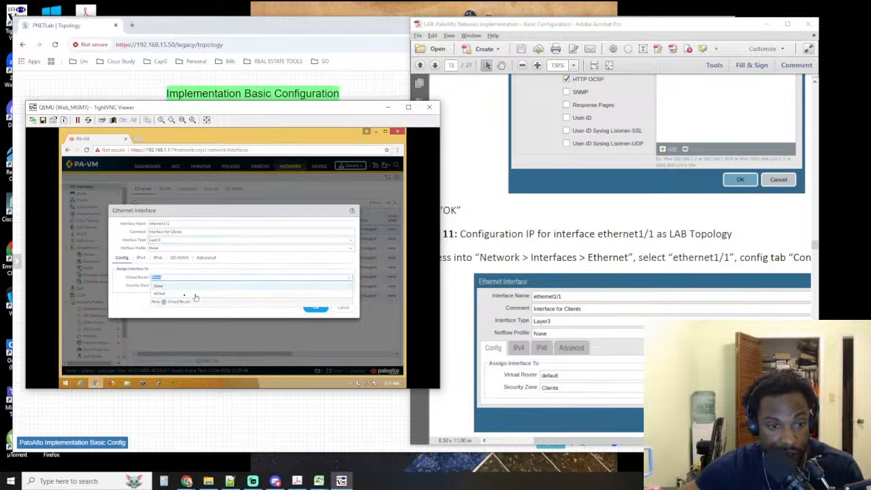
click(162, 295)
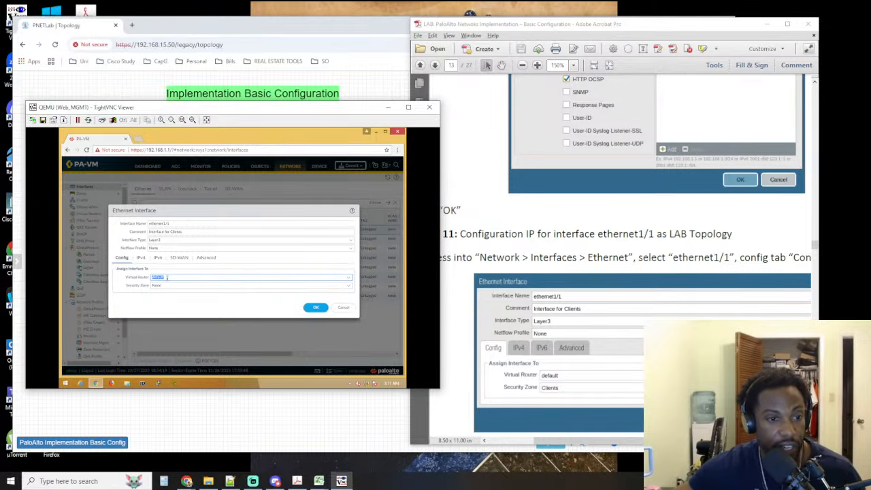
click(349, 279)
click(351, 280)
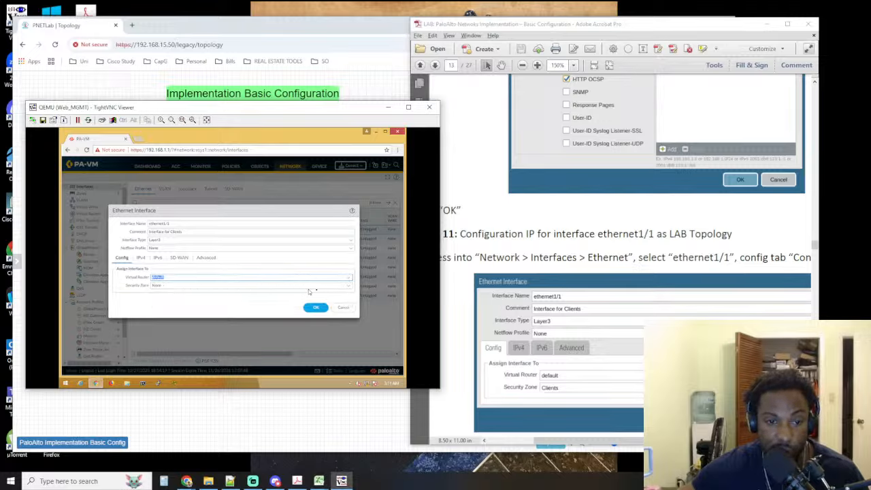
Assign ethernet1/1 to the Clients security zone and save the interface settings
click(349, 287)
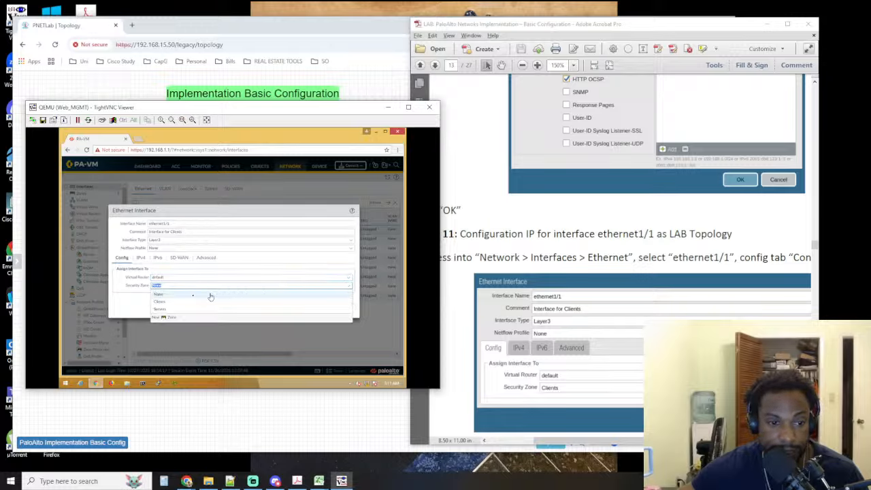
click(156, 303)
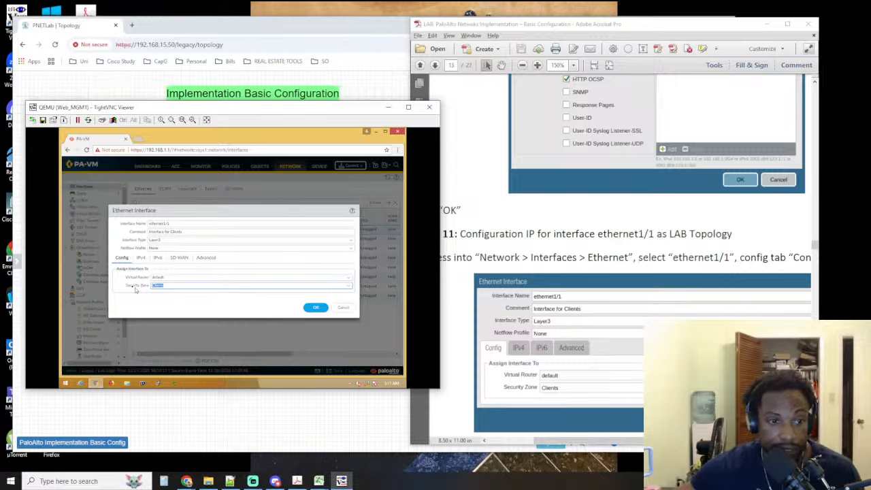
drag(128, 286, 150, 287)
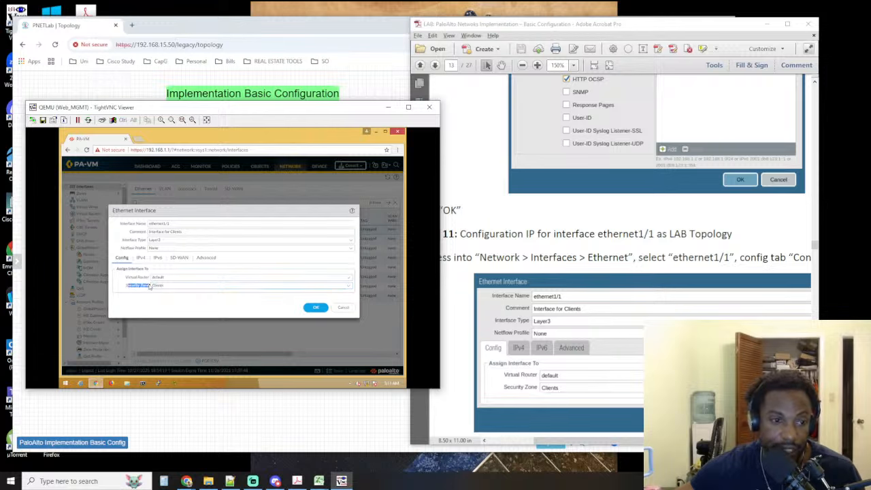
click(134, 286)
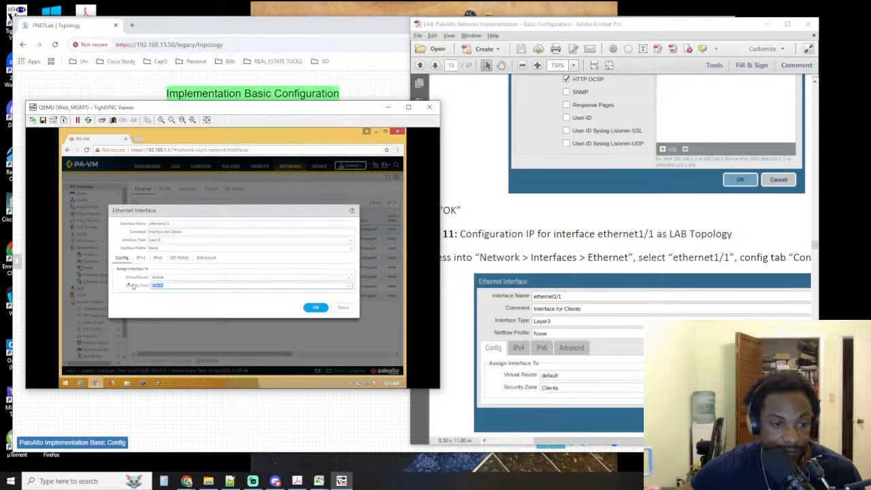
drag(126, 286, 144, 288)
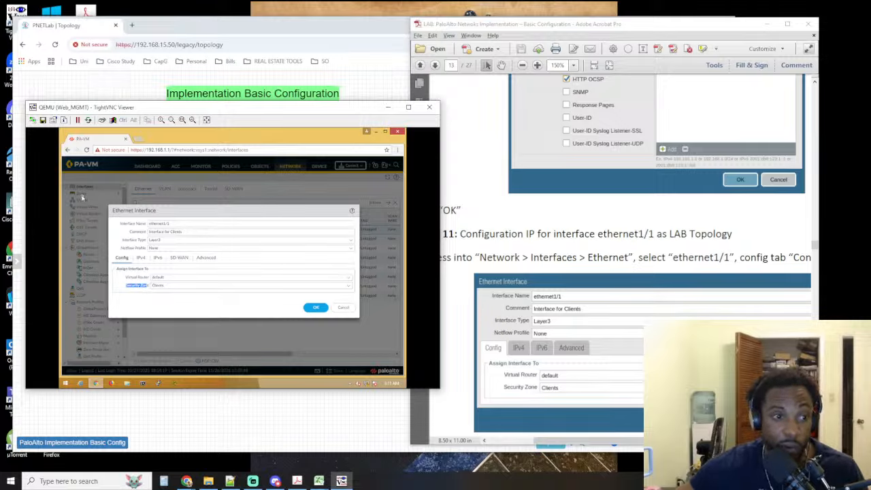
click(316, 308)
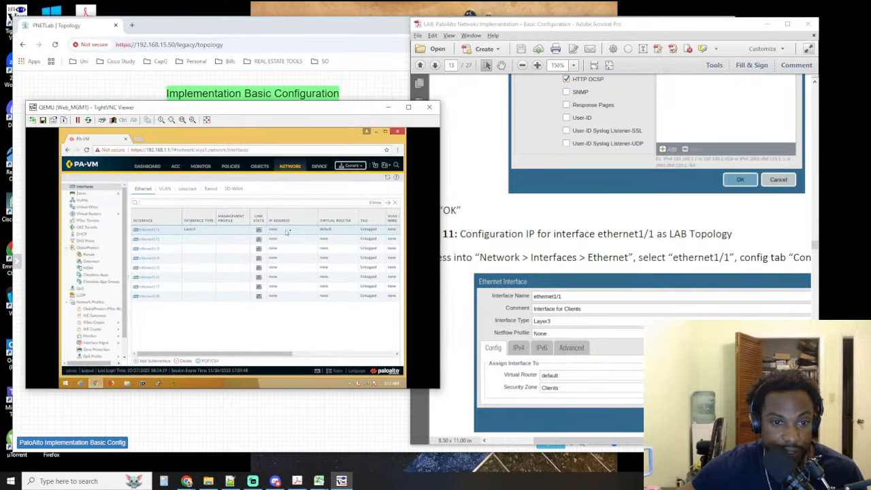
Examine the lab guide's instructions for setting the static IPv4 address of ethernet1/1
scroll(549, 303, down, 10)
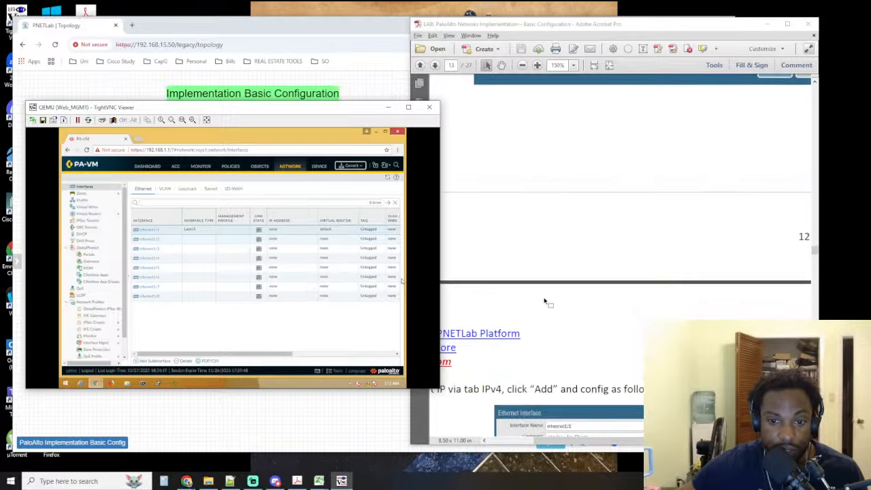
scroll(557, 303, down, 3)
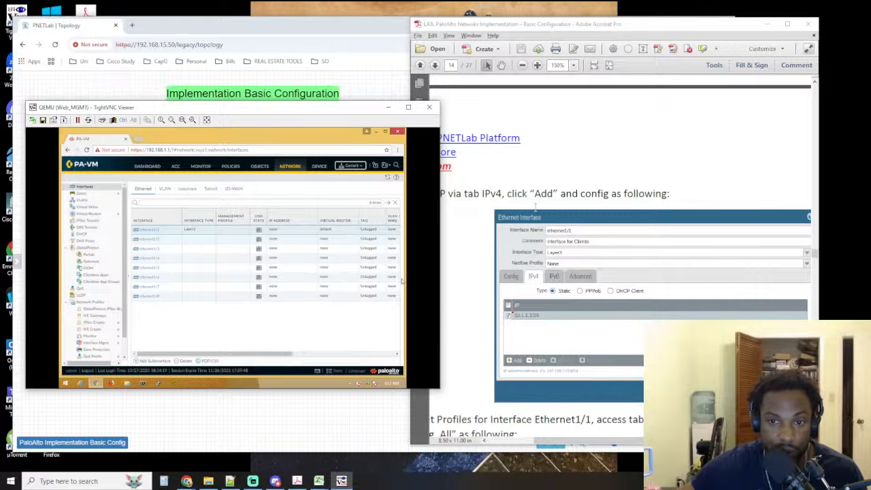
scroll(535, 207, up, 10)
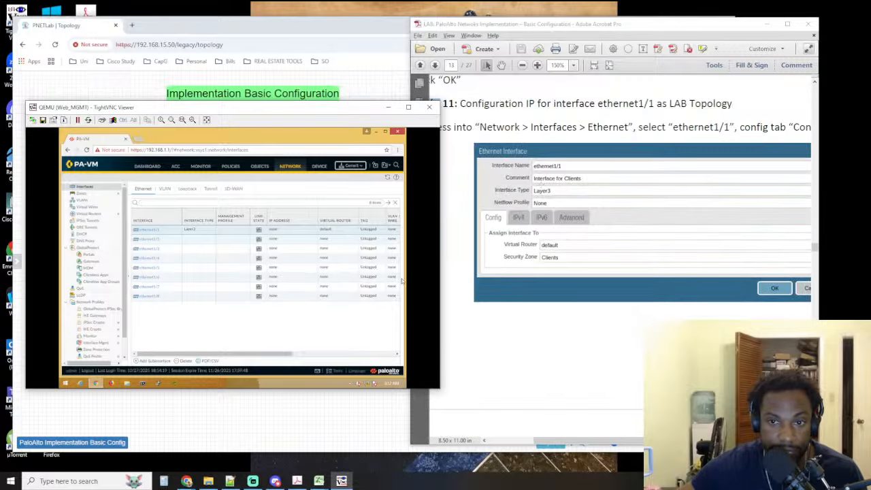
scroll(542, 188, down, 10)
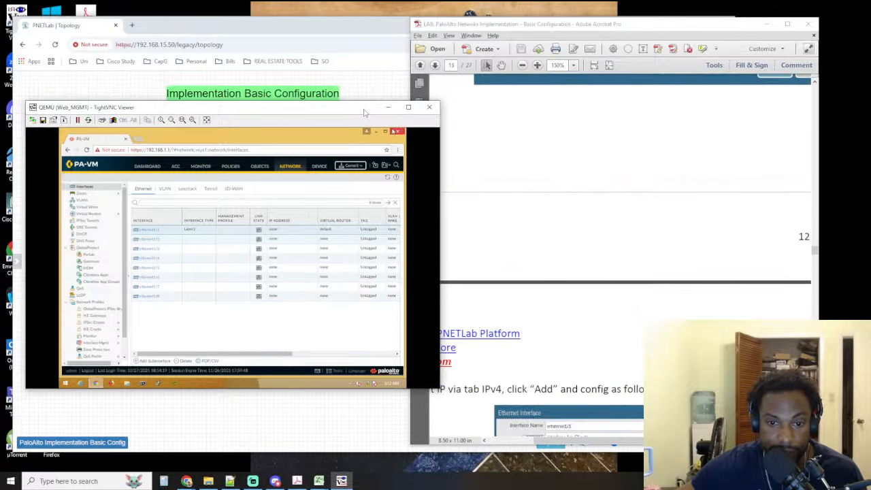
drag(365, 113, 319, 111)
scroll(517, 145, down, 2)
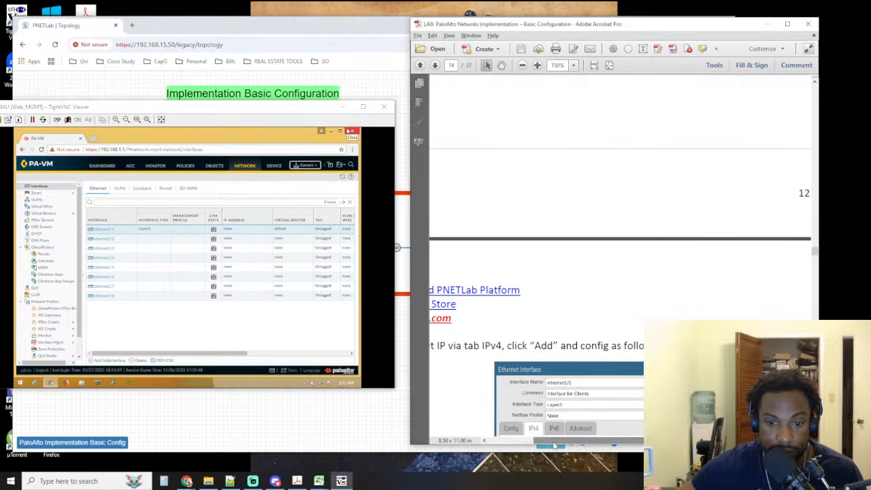
drag(555, 445, 541, 446)
scroll(599, 272, down, 8)
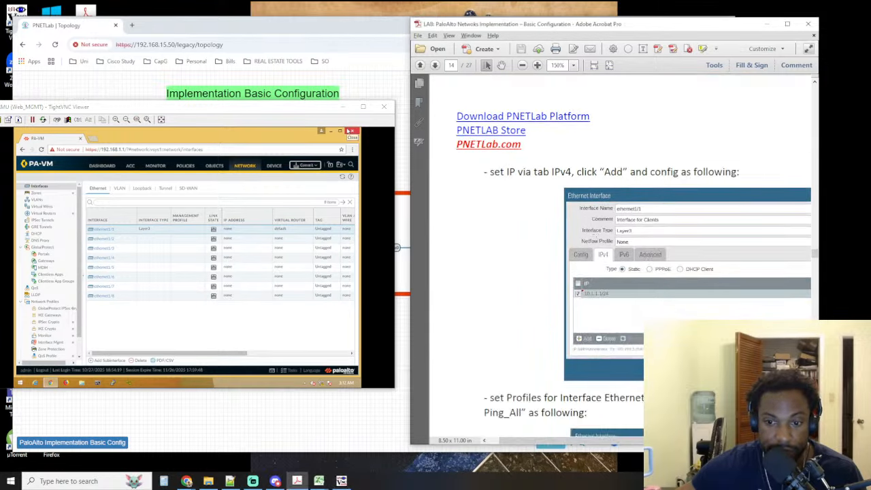
scroll(623, 209, up, 5)
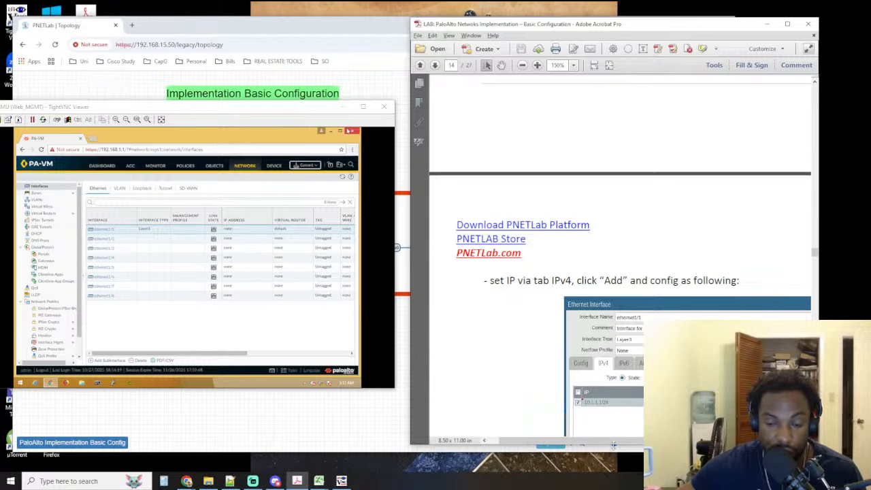
drag(621, 443, 645, 443)
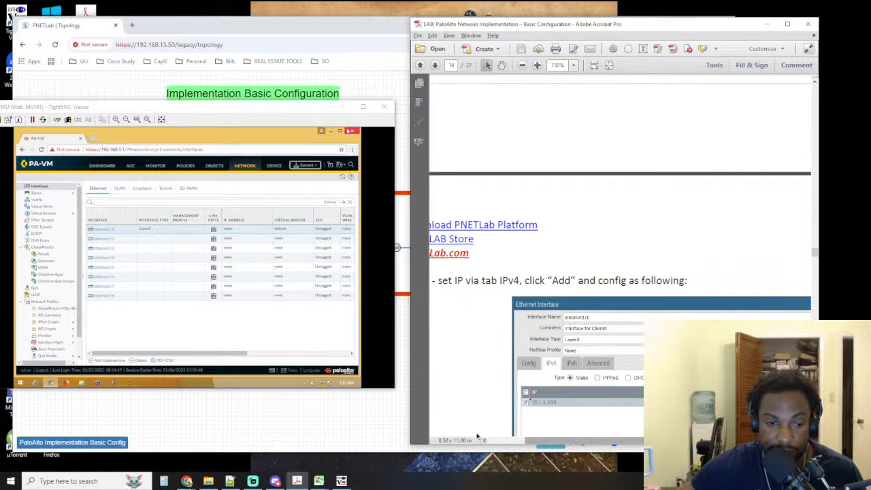
Check the client side of the PNETLab topology in Chrome and return to the Web_MGMT console
click(340, 434)
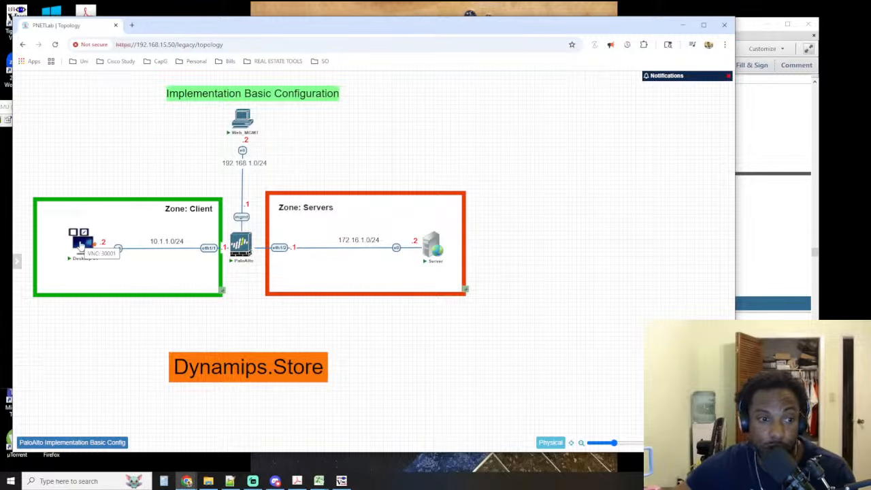
click(341, 480)
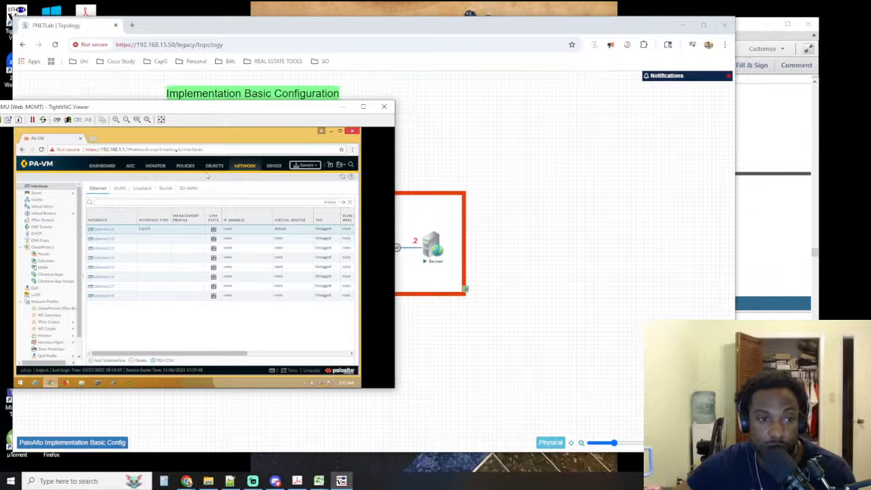
Open a new TightVNC connection to 192.168.15.50:30001 to reach the Desktop-01 console
drag(38, 108, 96, 108)
click(46, 120)
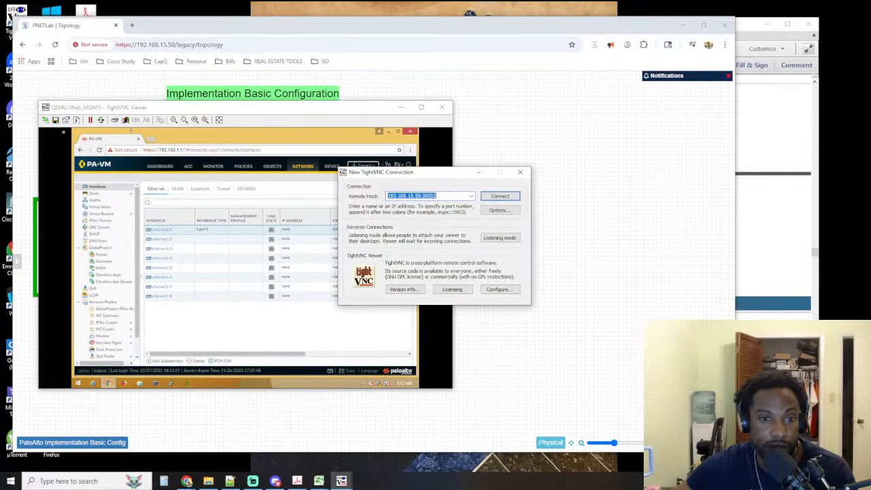
click(439, 196)
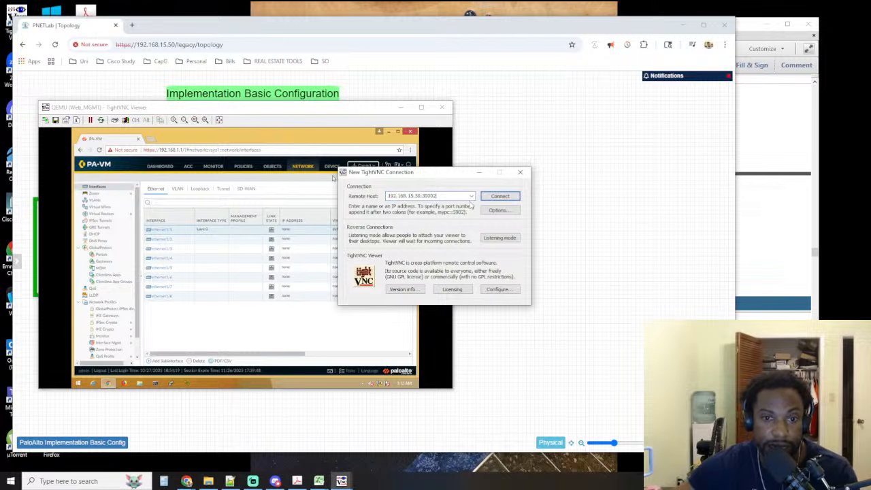
key(BackSpace)
text(1)
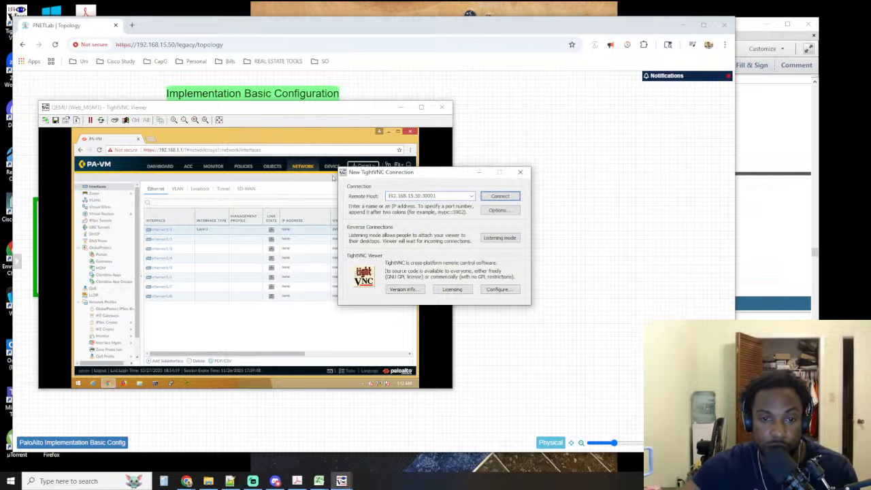
click(497, 196)
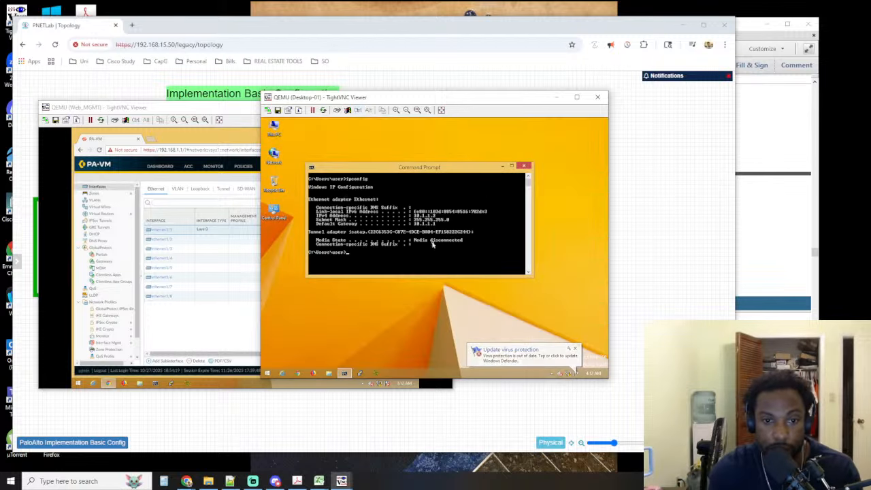
Ping the default gateway 10.1.1.1 from Desktop-01's Command Prompt
key(Up)
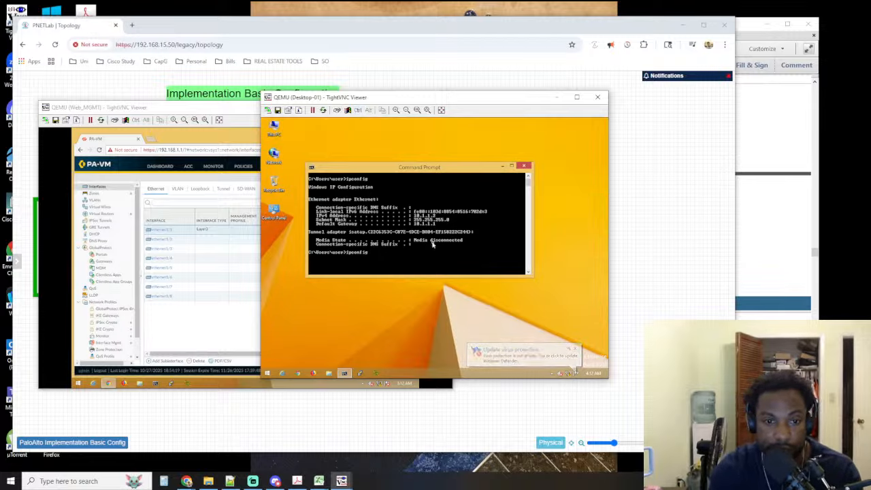
key(Escape)
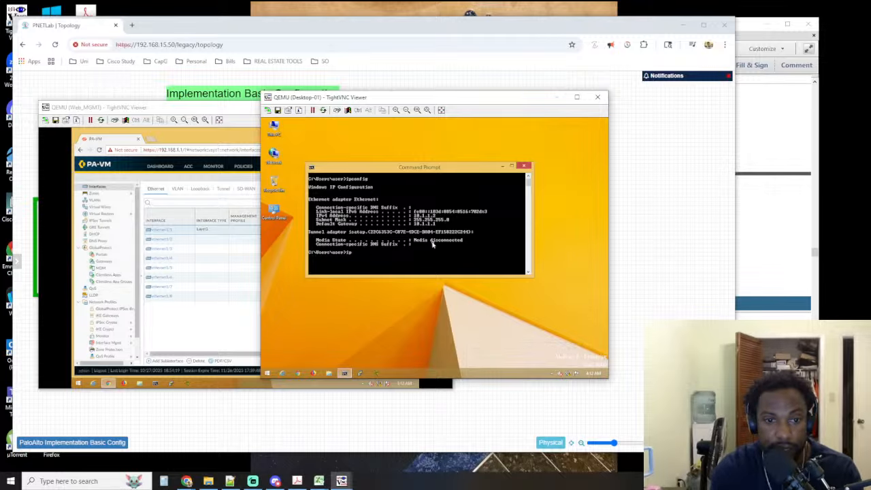
text(ping)
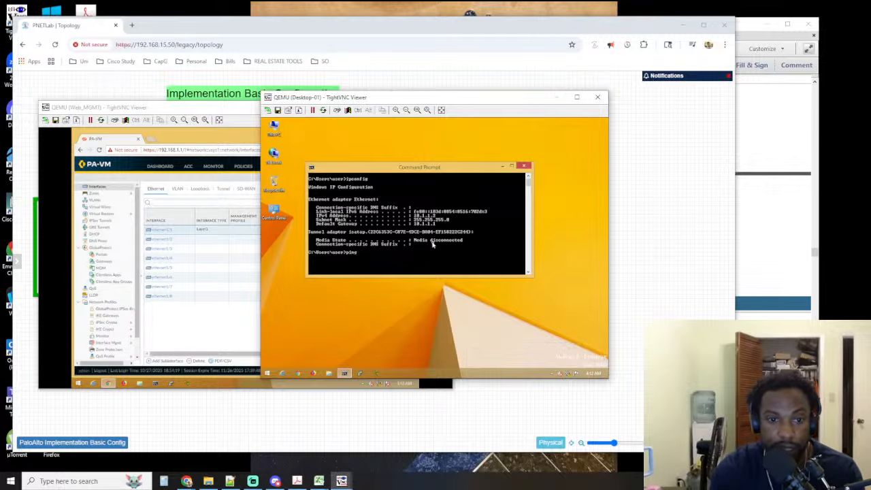
text( 10.1.1.1)
key(Return)
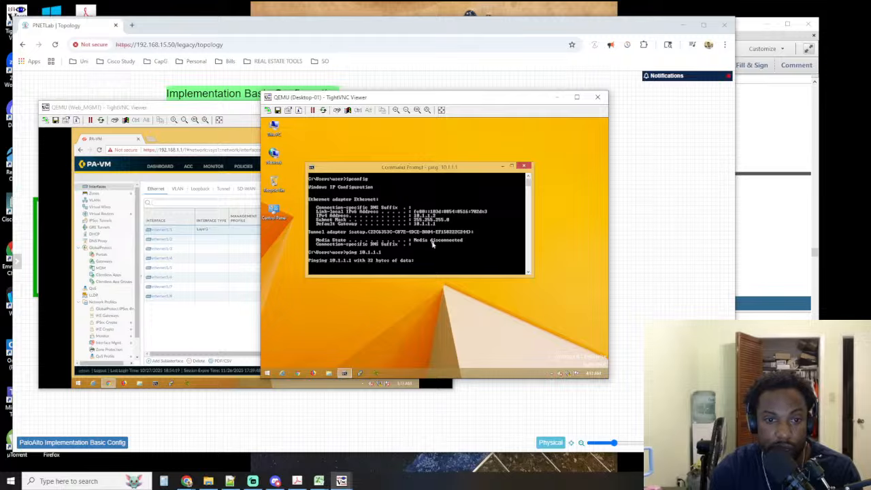
Check the lab guide's IPv4 instructions and open the IPv4 settings of ethernet1/1 in the Web_MGMT console
click(220, 112)
click(758, 261)
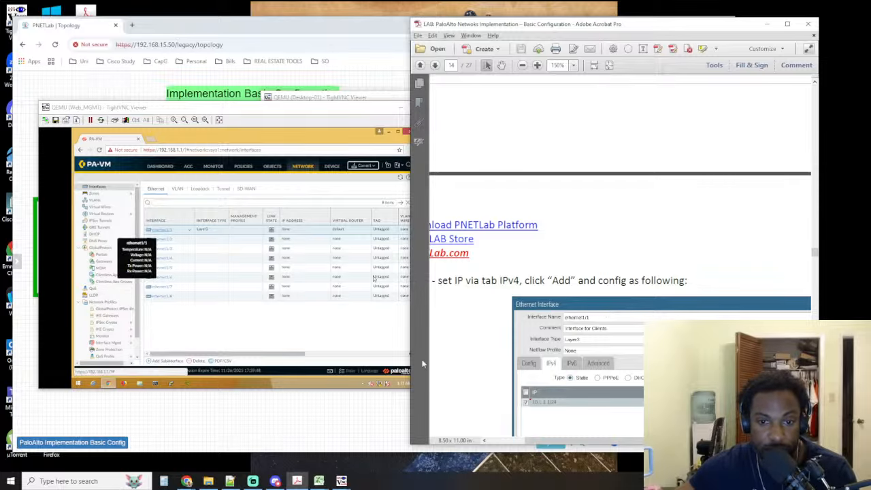
drag(534, 441, 498, 442)
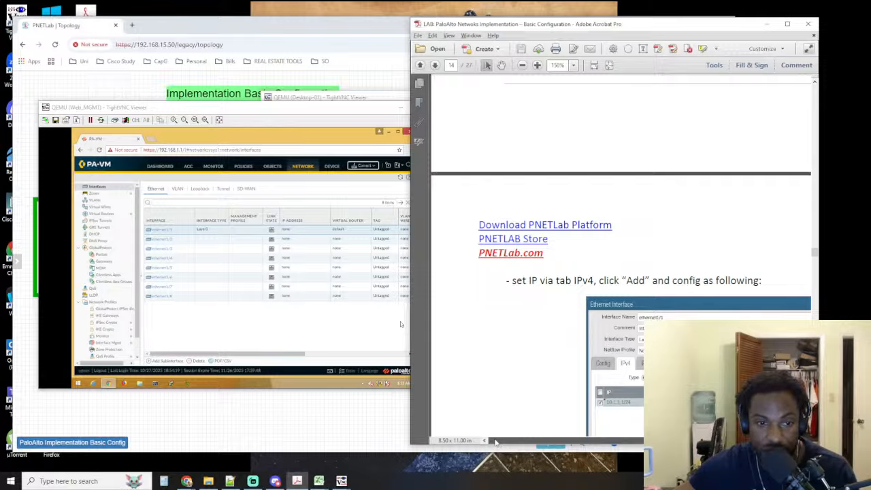
mouse_move(496, 442)
mouse_down()
mouse_move(554, 444)
mouse_move(502, 442)
mouse_up()
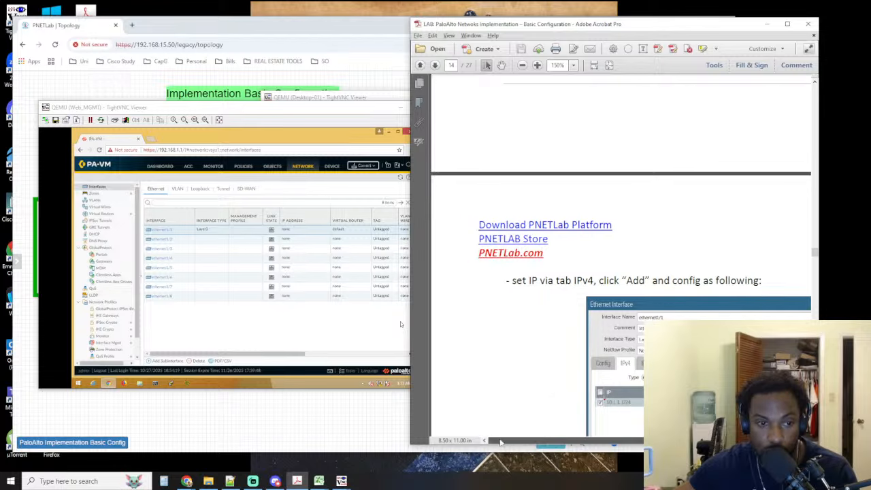
click(177, 232)
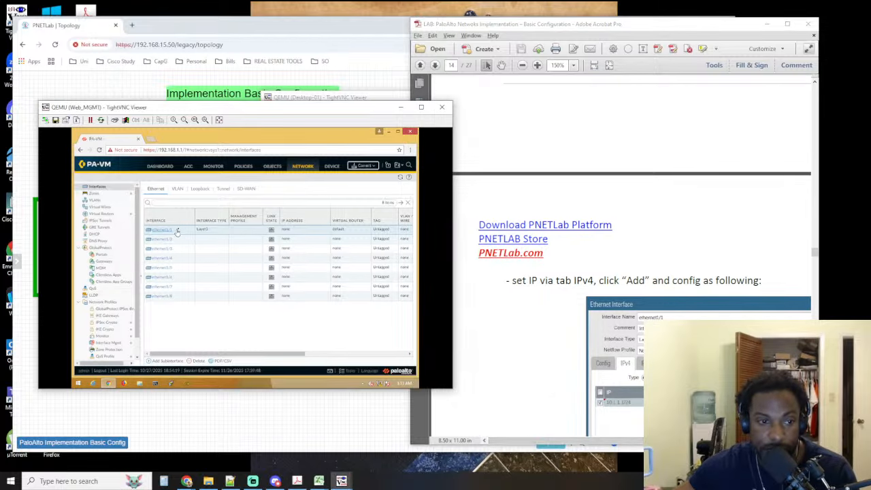
click(177, 231)
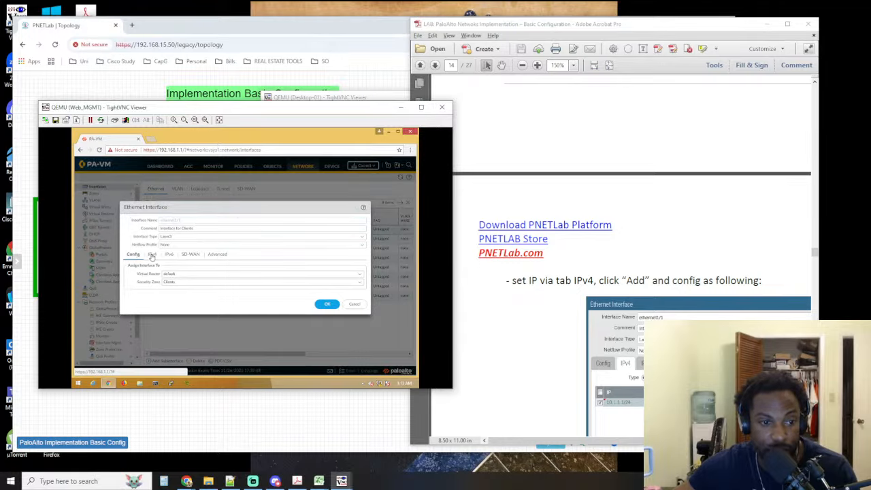
click(152, 254)
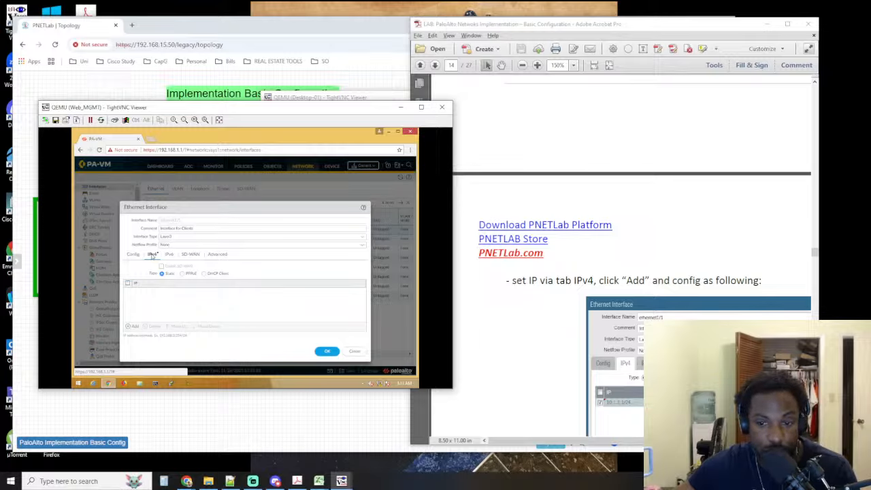
Add the static address 10.1.1.1/24 to ethernet1/1 without creating a new address object, and save the interface
click(131, 328)
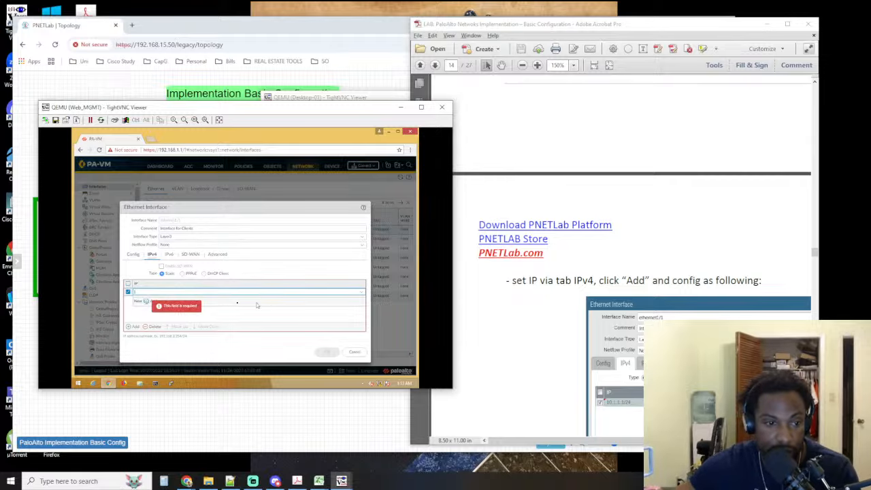
click(143, 301)
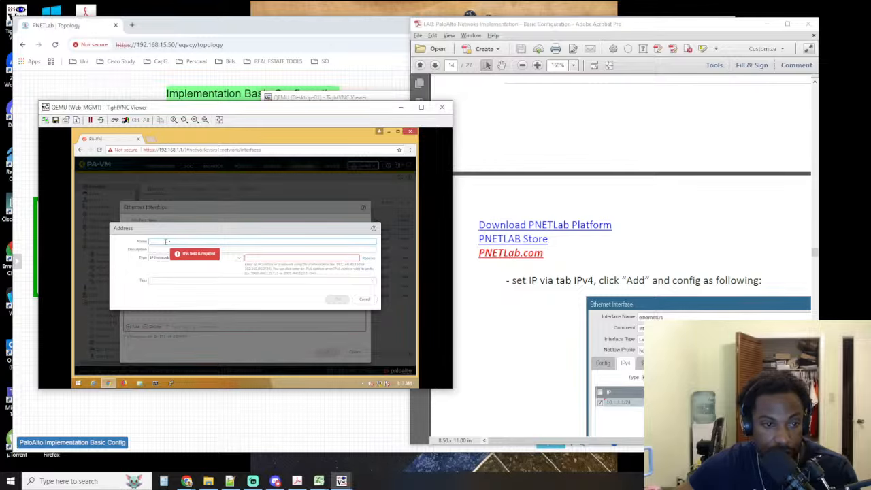
click(367, 300)
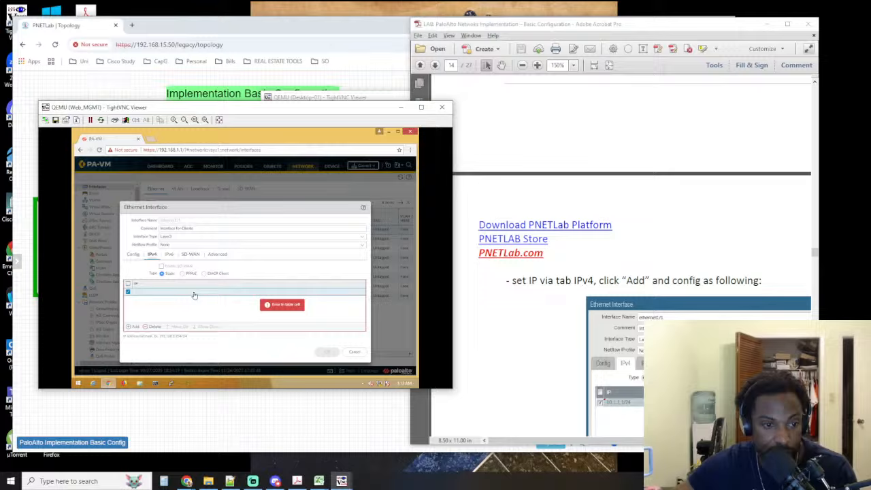
click(143, 293)
text(10)
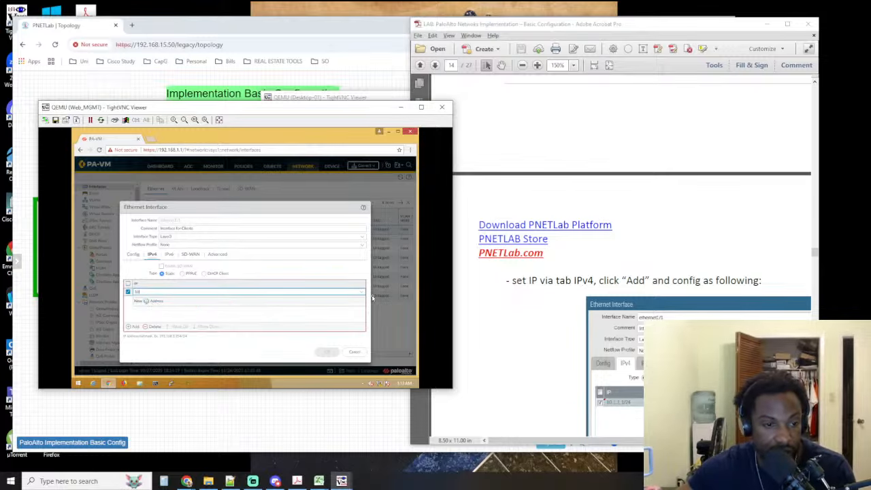
text(.1.1.1)
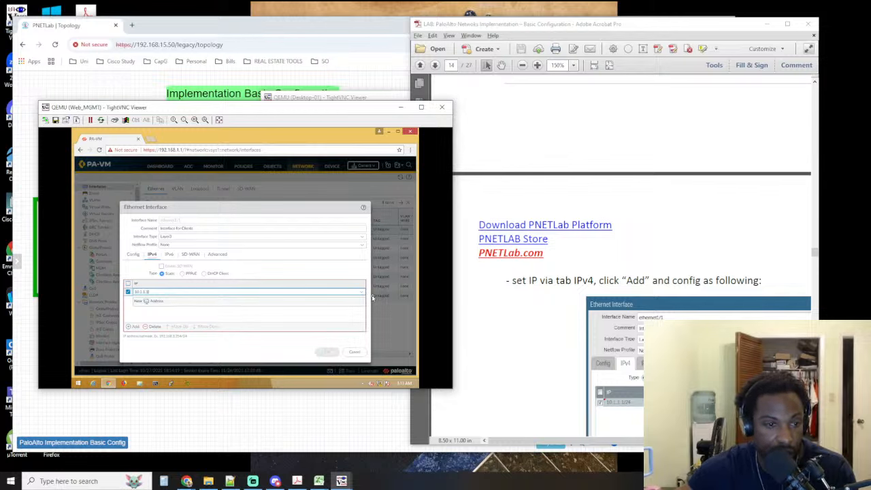
text(/24)
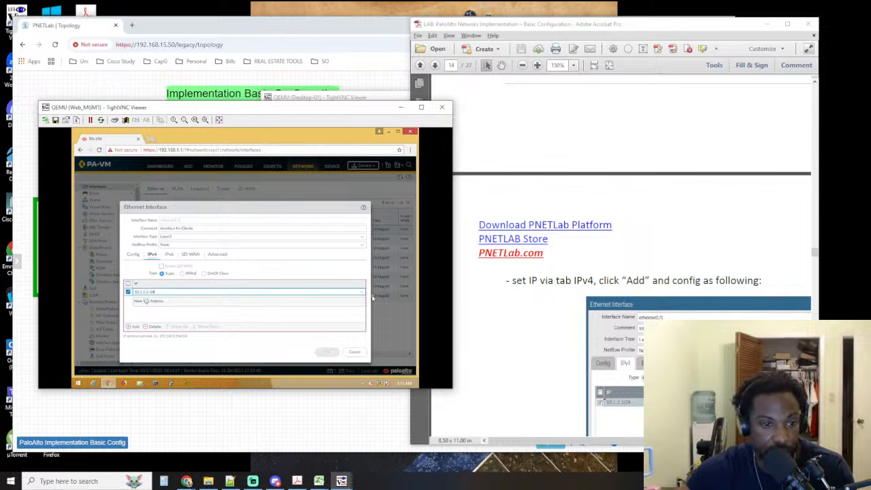
key(Return)
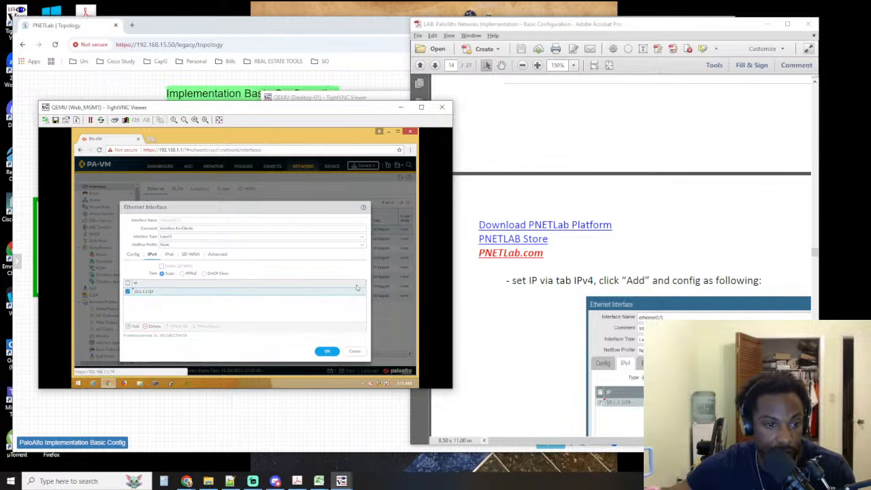
click(321, 353)
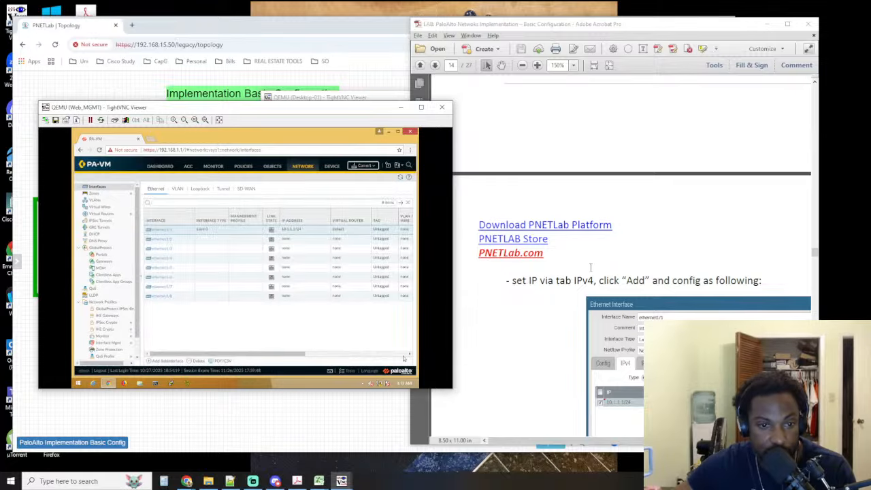
Compare ethernet1/1's IPv4 settings with the lab guide, select its 10.1.1.1/24 entry and save the interface again
click(564, 425)
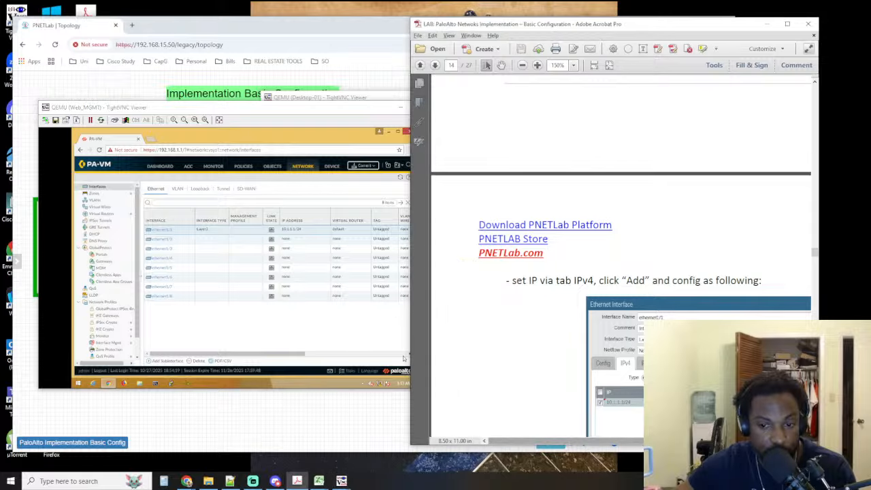
scroll(629, 312, right, 3)
scroll(629, 311, down, 1)
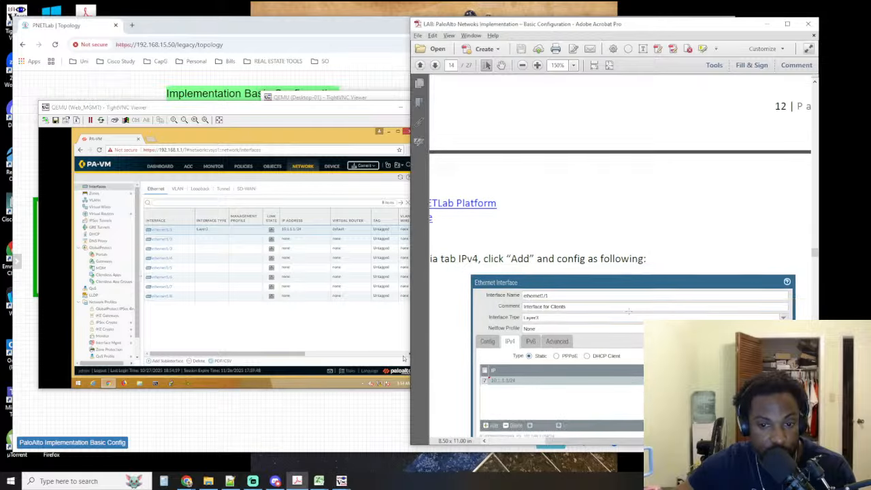
scroll(629, 311, down, 4)
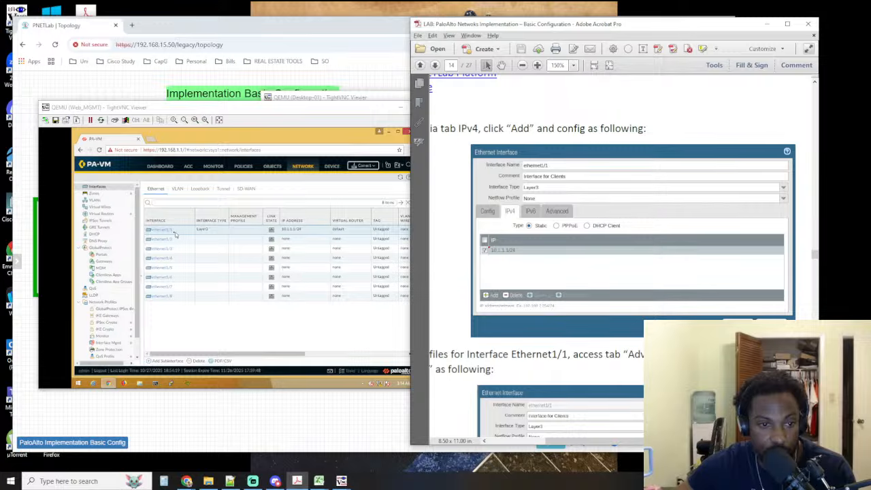
click(175, 234)
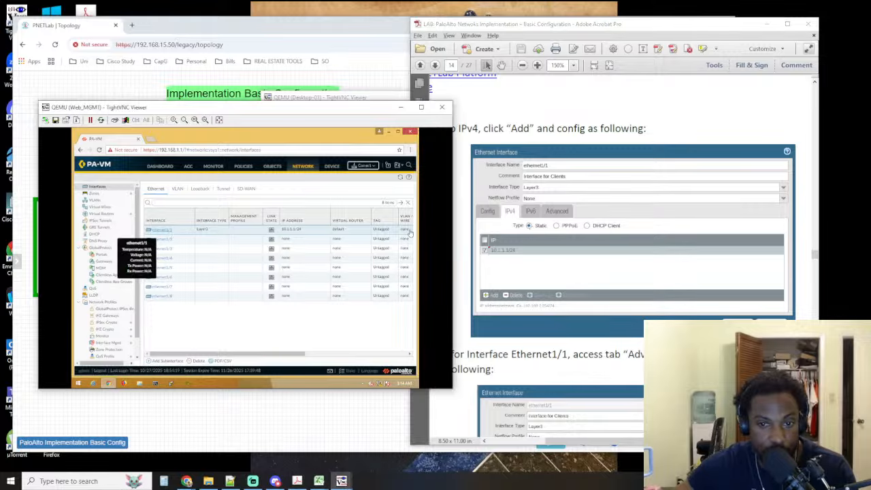
click(163, 230)
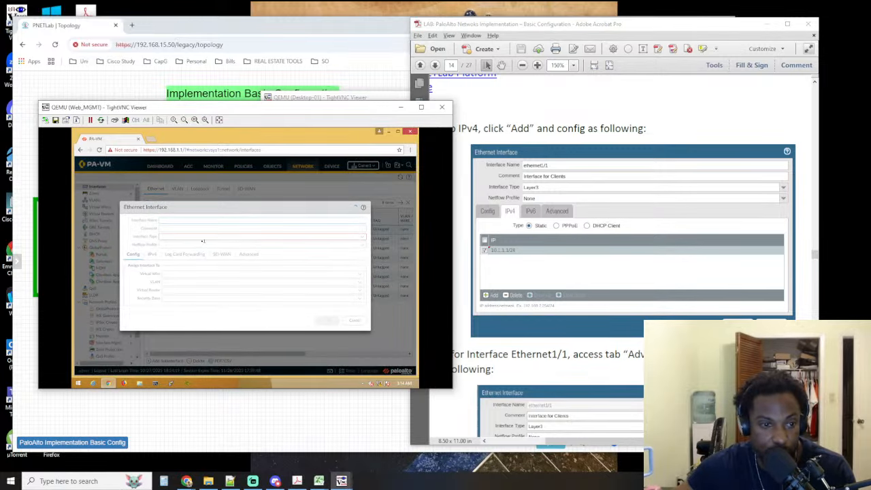
click(153, 256)
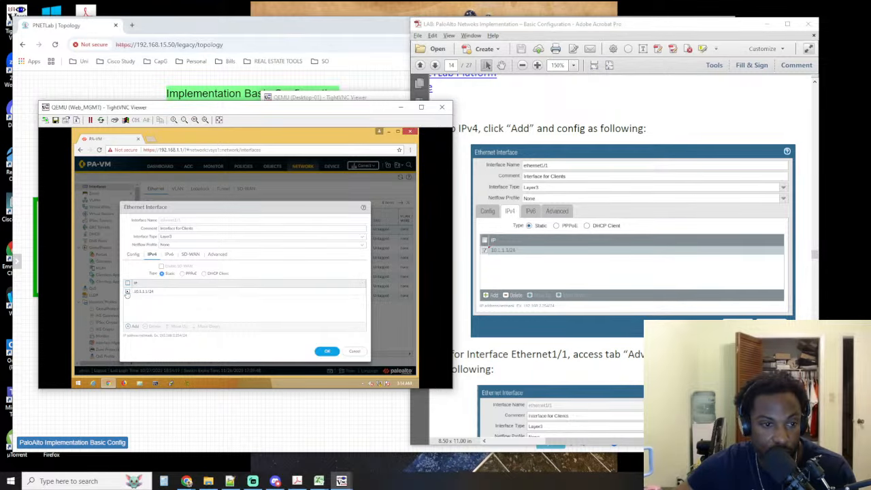
click(127, 292)
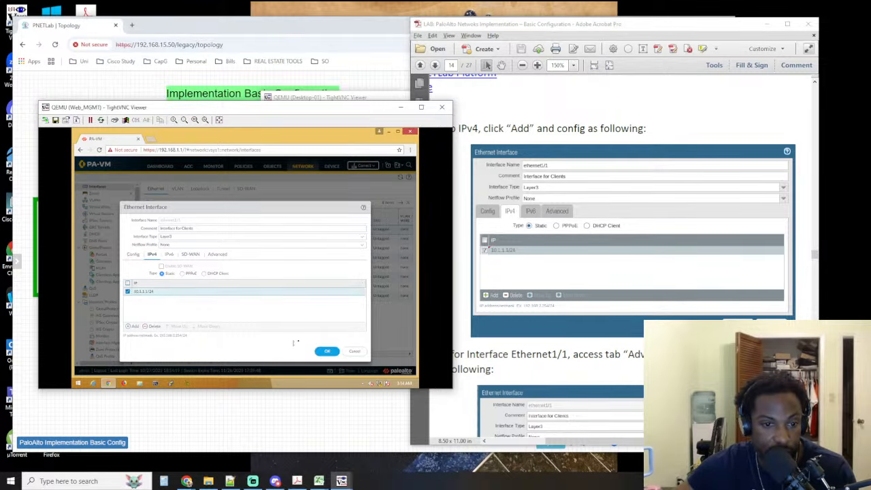
click(327, 351)
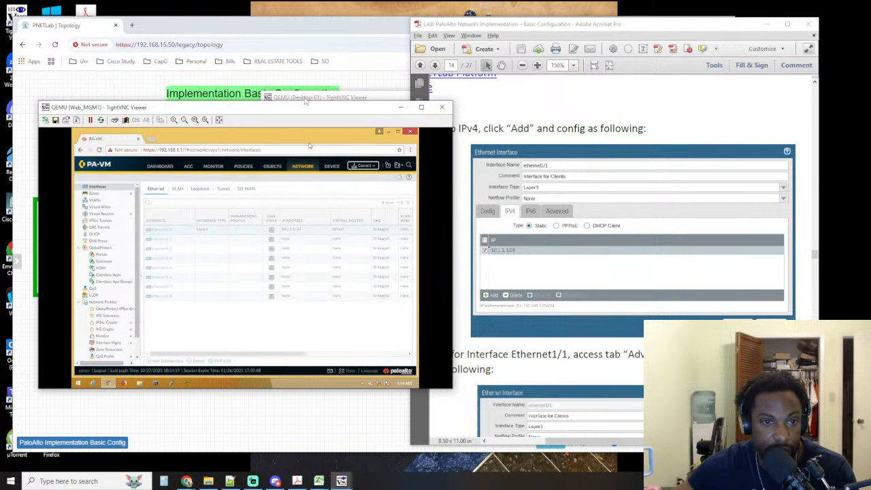
Repeat the ping to 10.1.1.1 from the Desktop-01 console
click(320, 100)
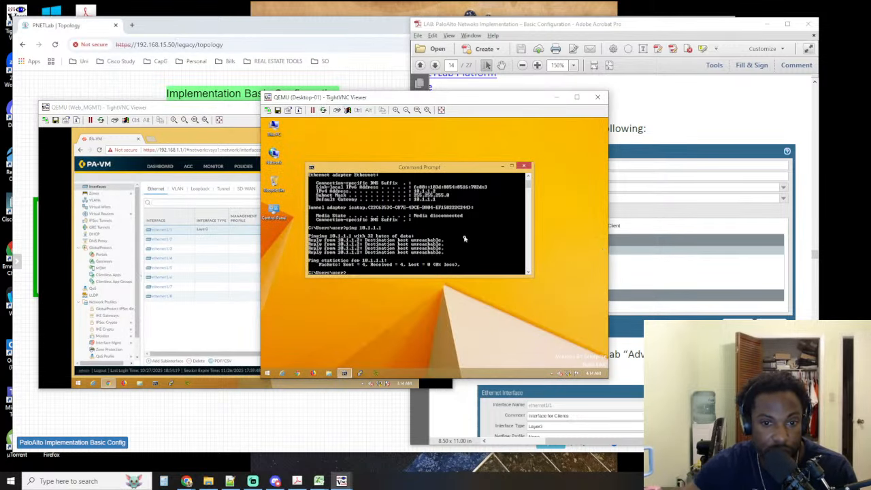
key(Up)
key(Return)
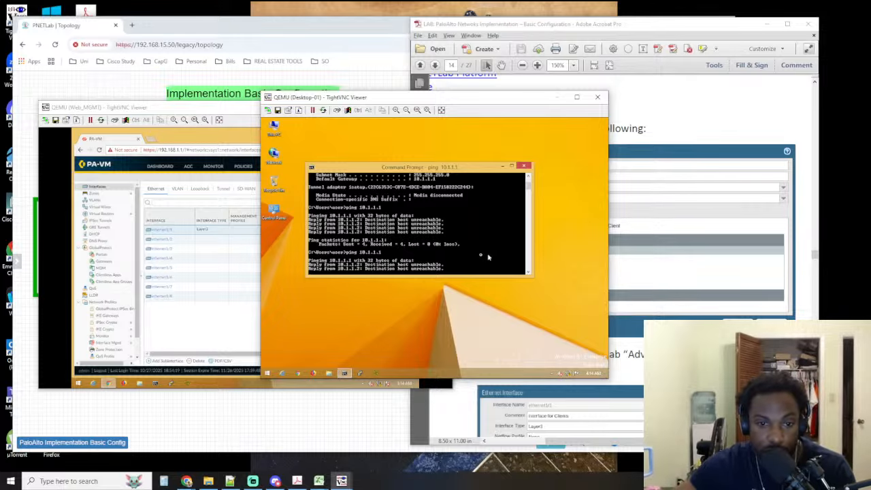
Read the lab guide's management profile instructions for ethernet1/1 and open that interface for editing in the Web_MGMT console
click(611, 267)
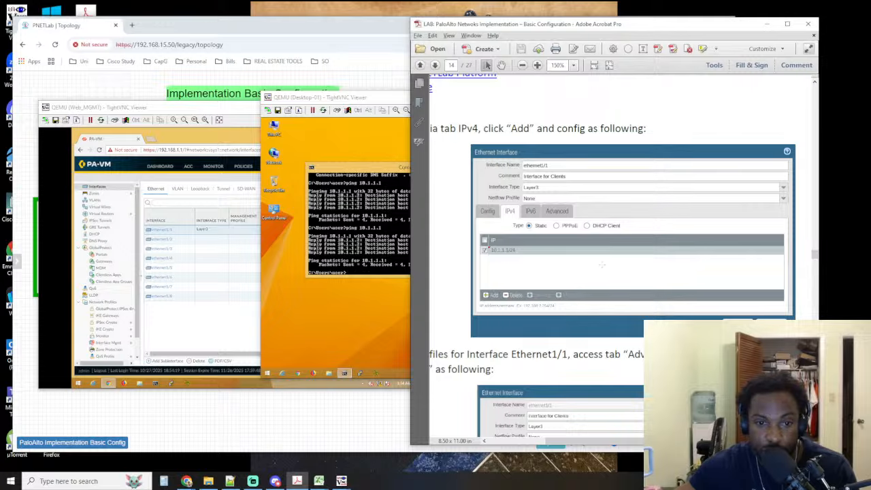
scroll(565, 281, down, 5)
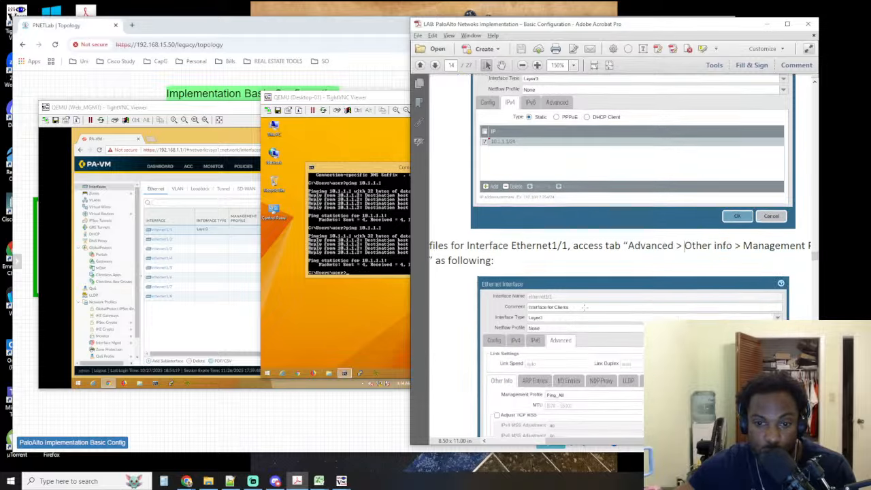
drag(614, 443, 608, 425)
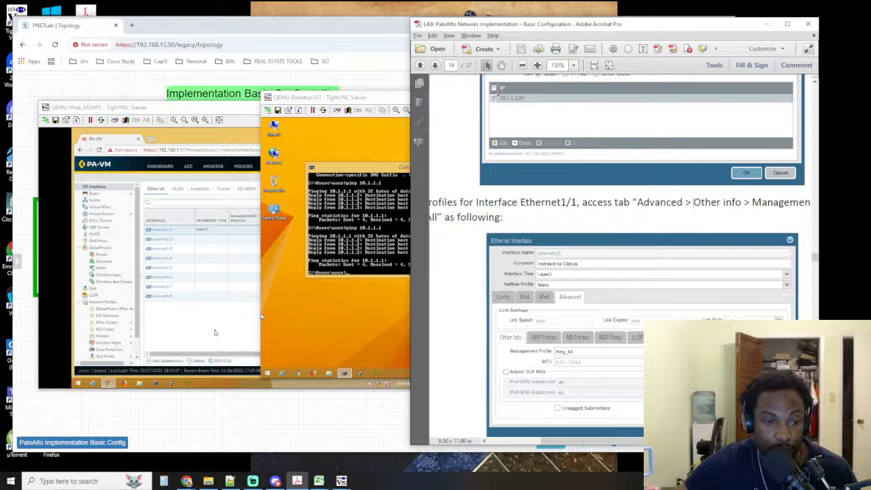
click(155, 220)
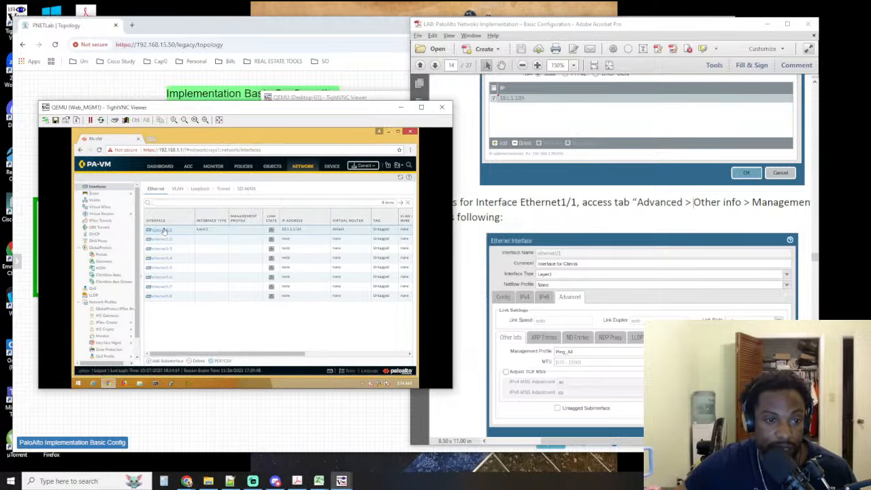
click(164, 231)
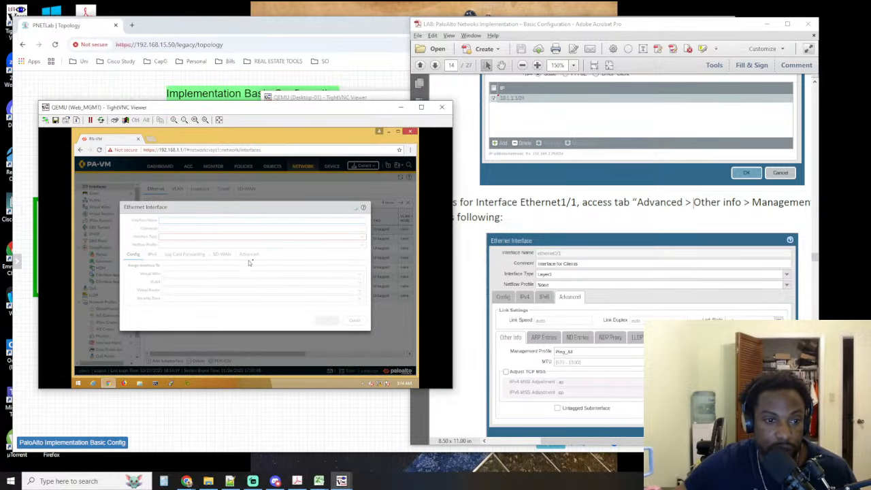
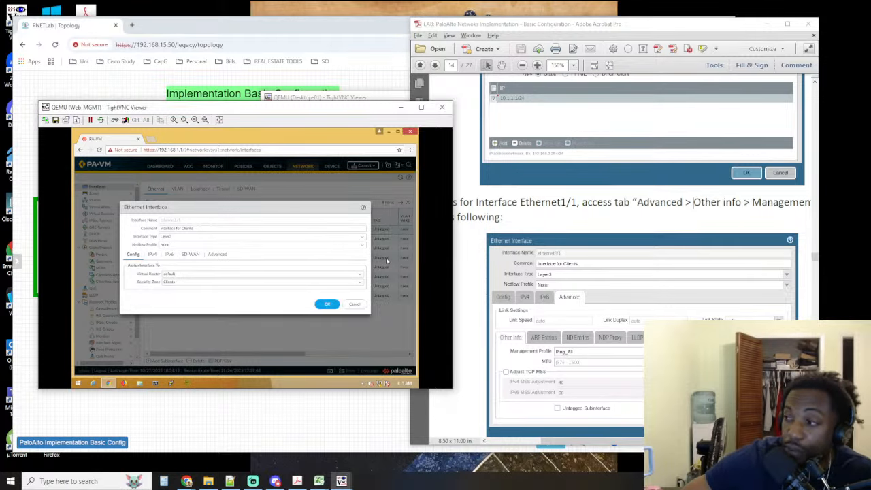
Set the management profile of the ethernet1/1 interface to Ping_All in its advanced settings and save the interface
click(217, 255)
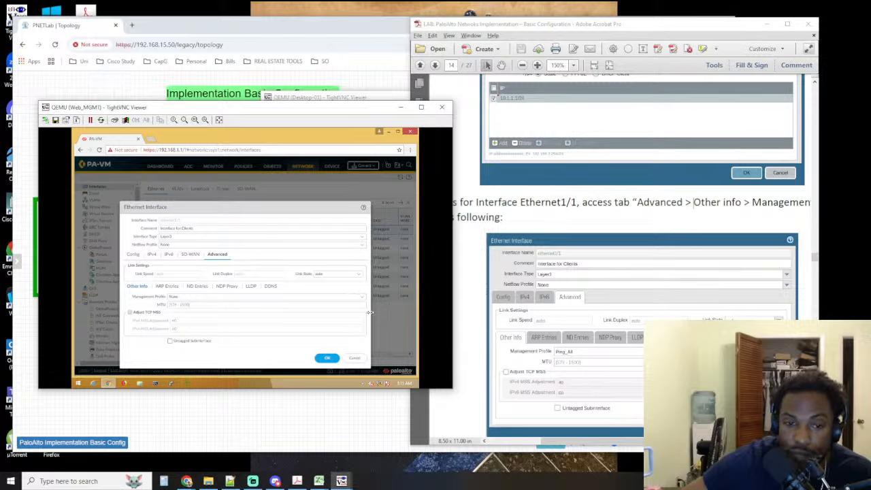
click(365, 302)
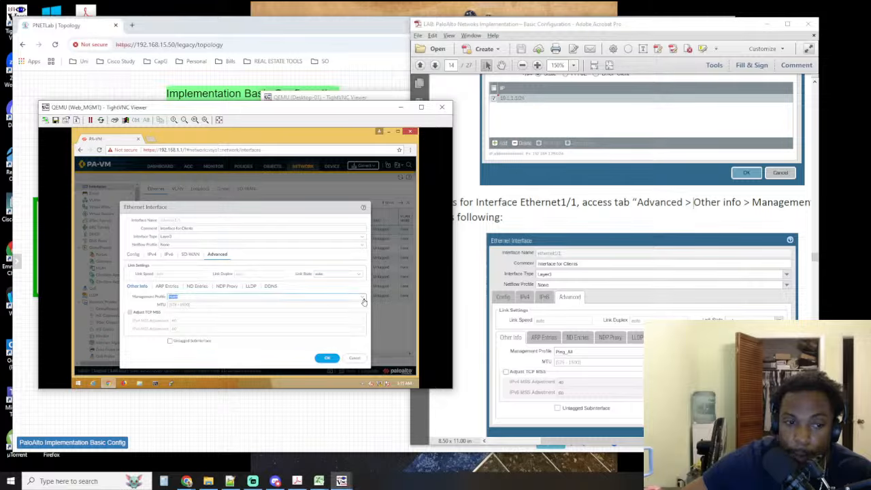
click(176, 313)
scroll(652, 247, down, 4)
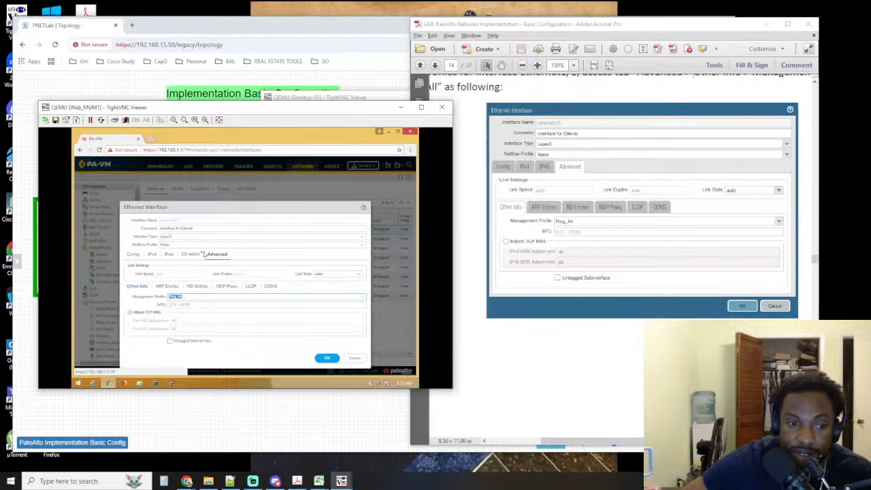
click(326, 358)
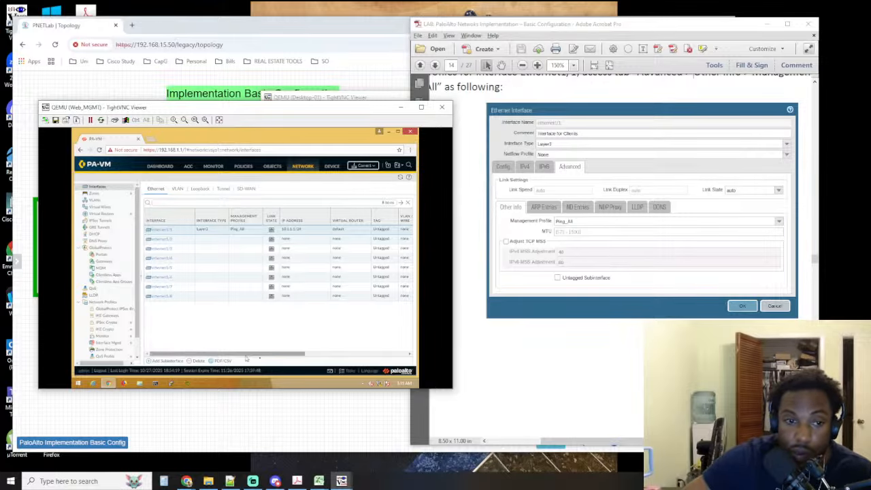
Switch to the Desktop-01 console and ping 10.1.1.1 again from its command prompt
scroll(519, 312, down, 8)
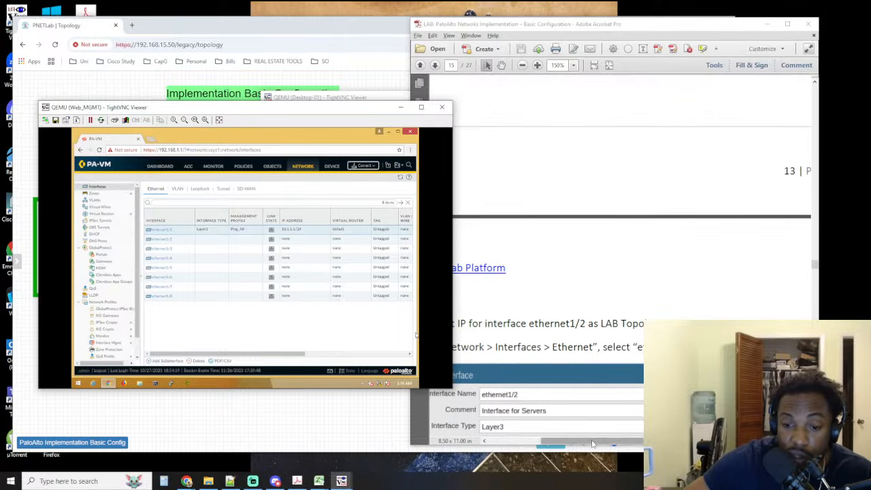
drag(593, 441, 574, 442)
click(245, 423)
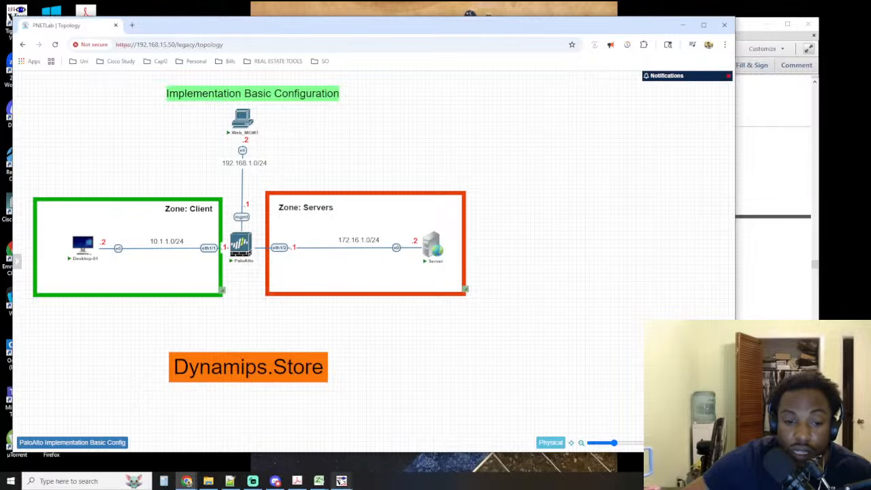
mouse_move(341, 481)
click(377, 455)
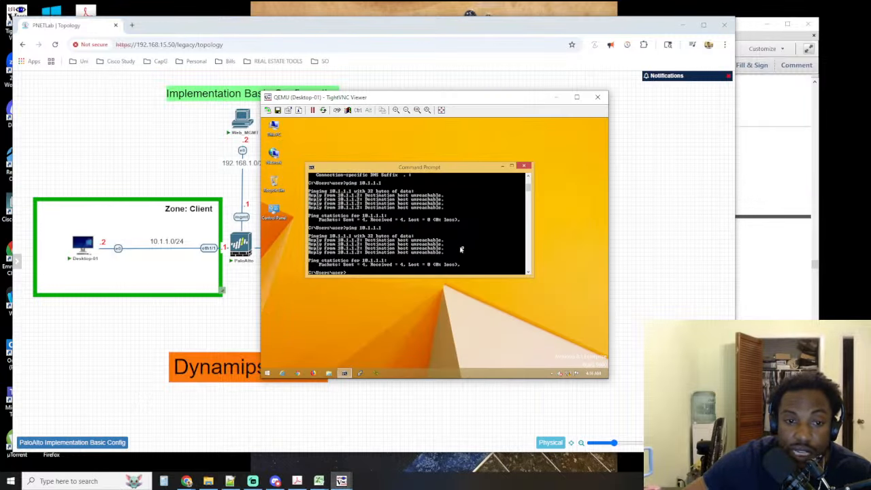
key(Up)
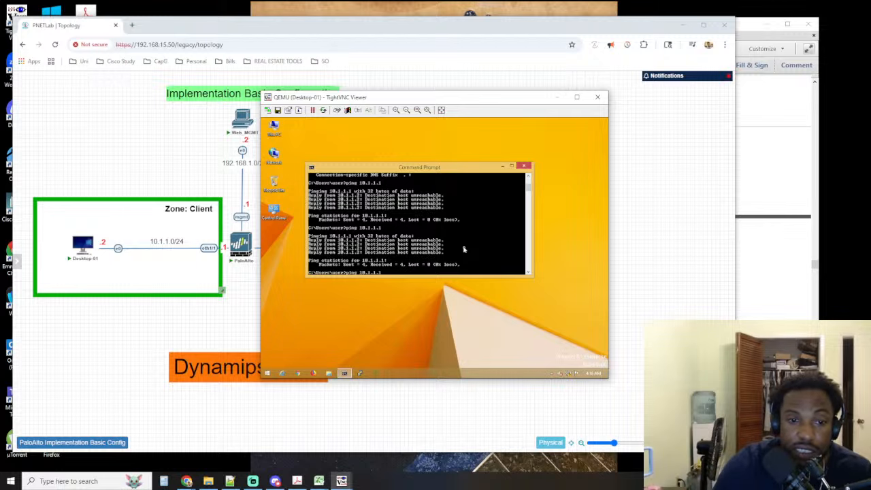
key(Return)
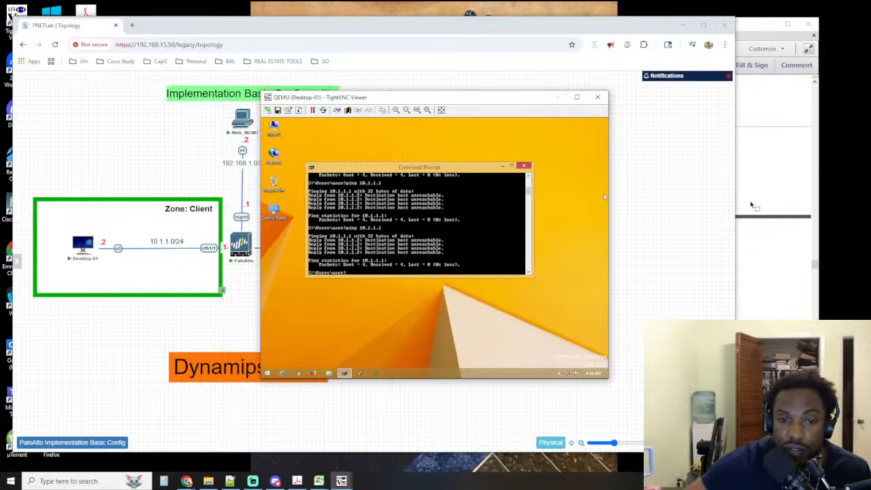
Reread the lab guide's instructions for assigning the management profile to Ethernet1/1
click(782, 202)
scroll(616, 204, up, 5)
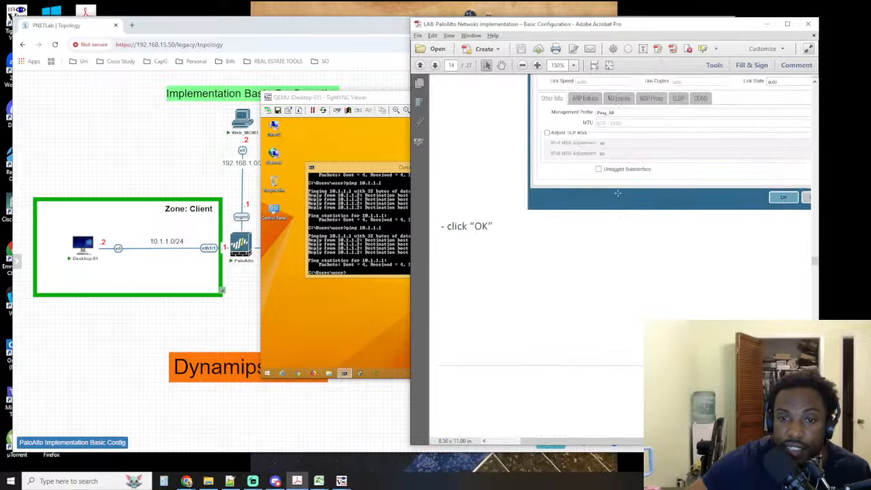
scroll(617, 194, up, 5)
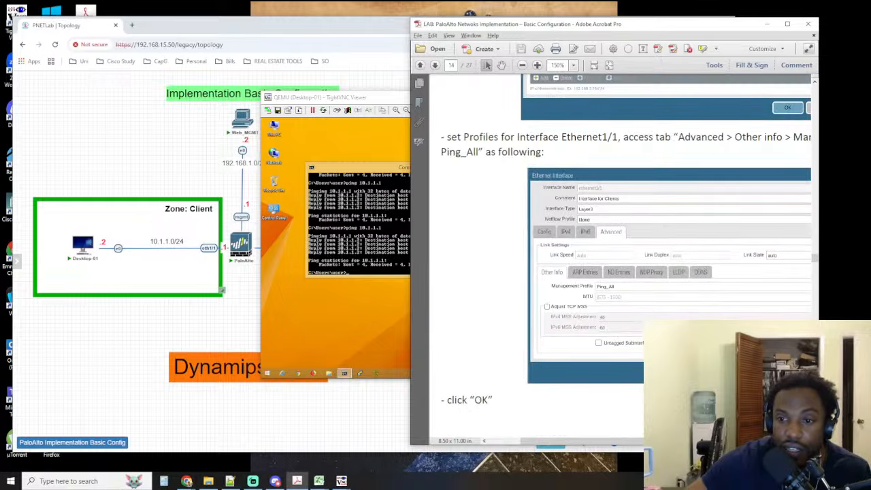
drag(642, 444, 731, 445)
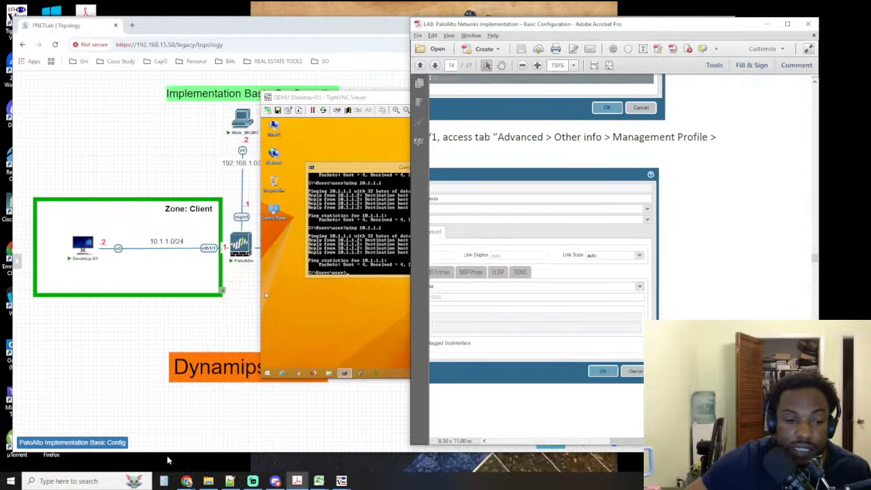
In the Web_MGMT console, review ethernet1/1's advanced settings, including link state, ARP entries, NDP proxy, LLDP, DDNS and management profile
mouse_move(343, 474)
click(306, 442)
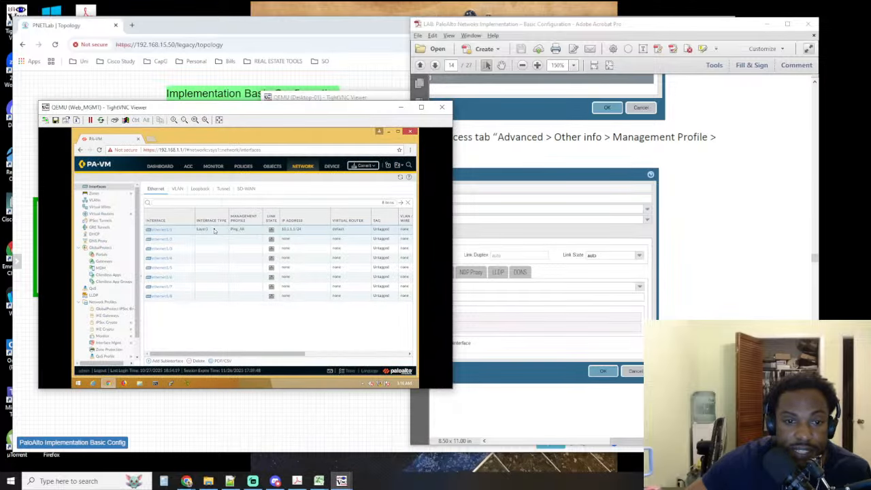
click(159, 231)
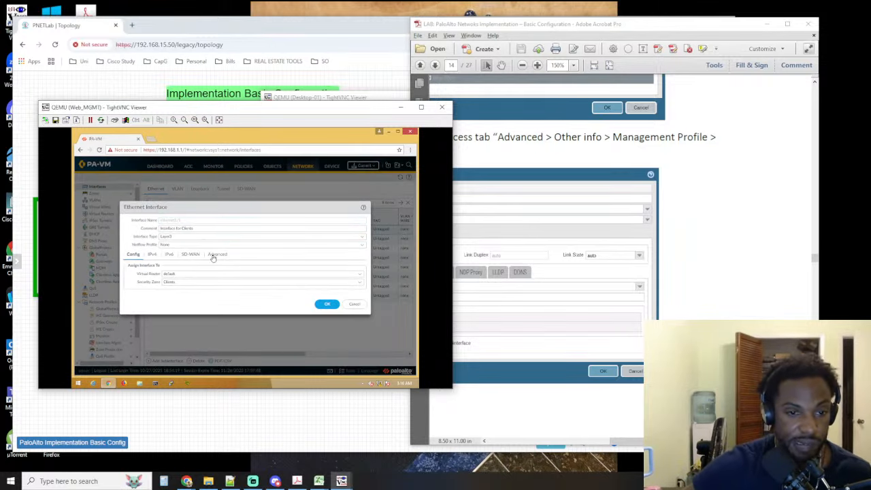
click(215, 255)
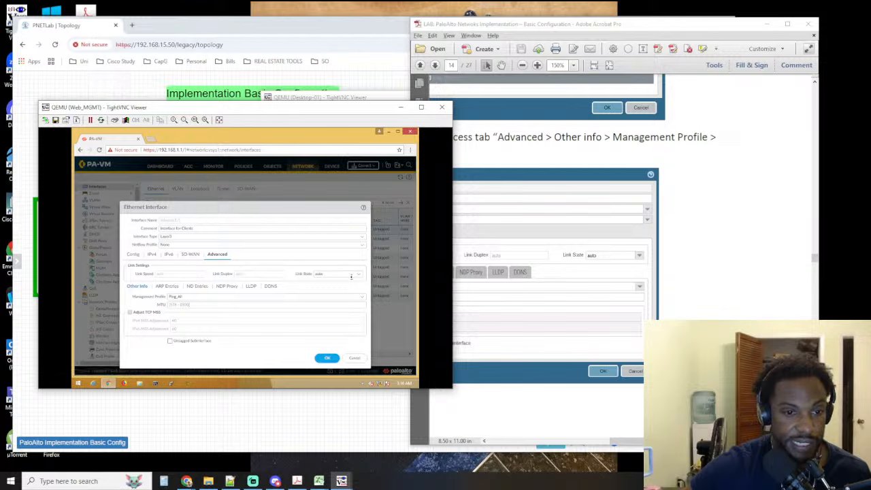
click(351, 275)
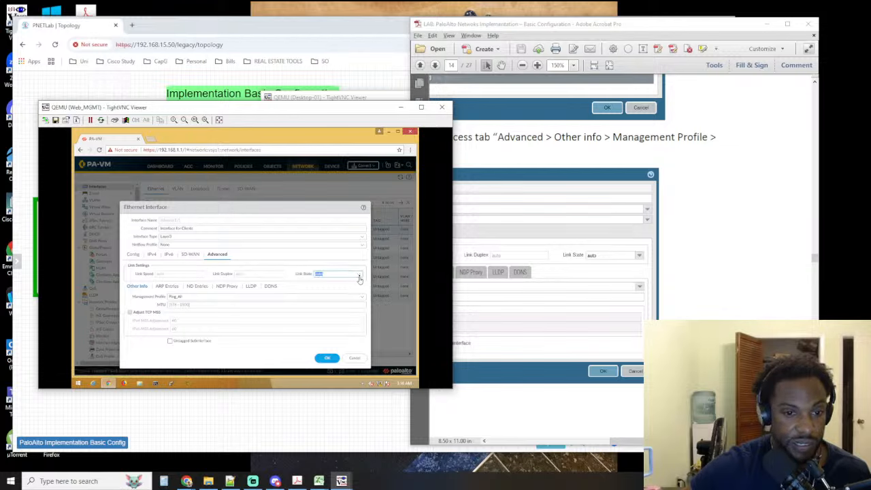
click(360, 276)
click(360, 276)
click(189, 288)
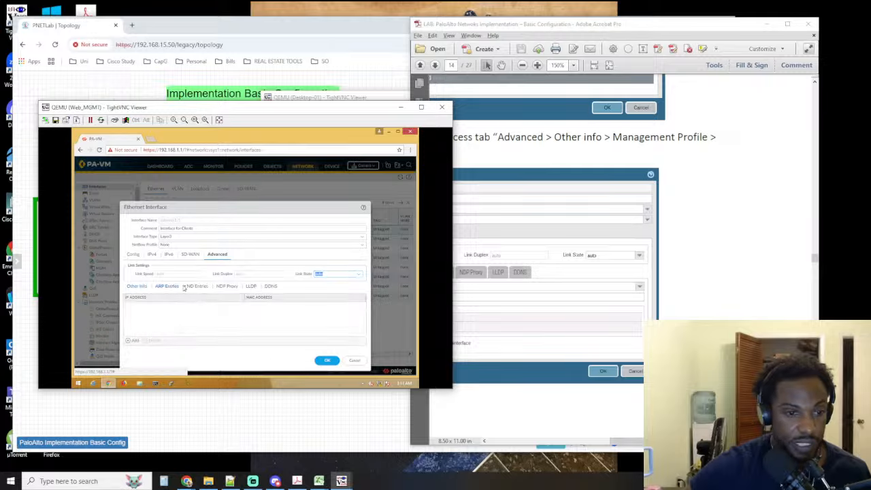
click(227, 286)
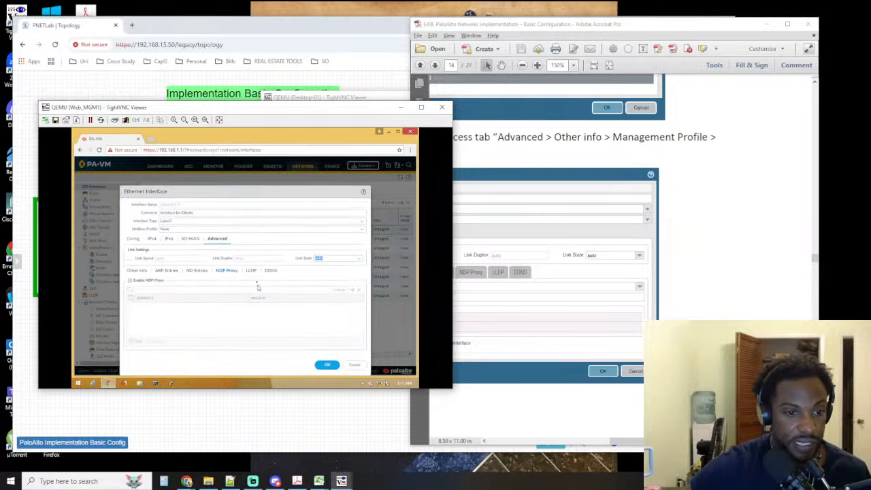
click(252, 272)
click(273, 271)
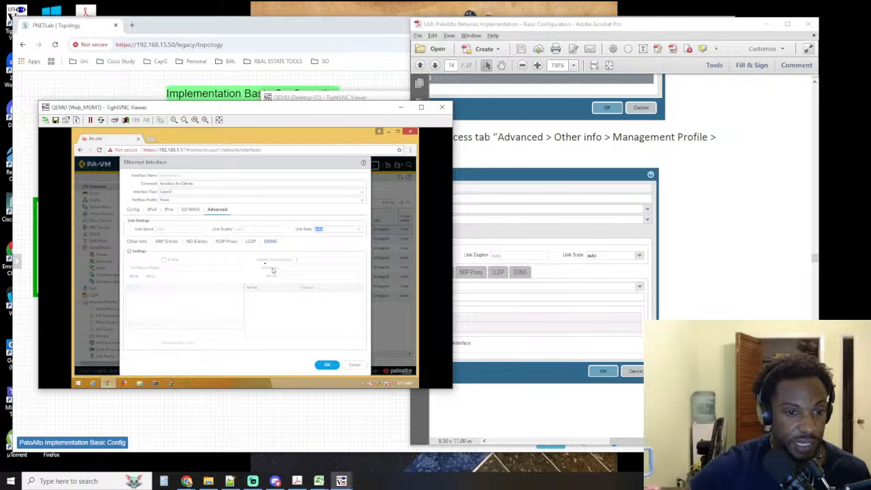
click(136, 242)
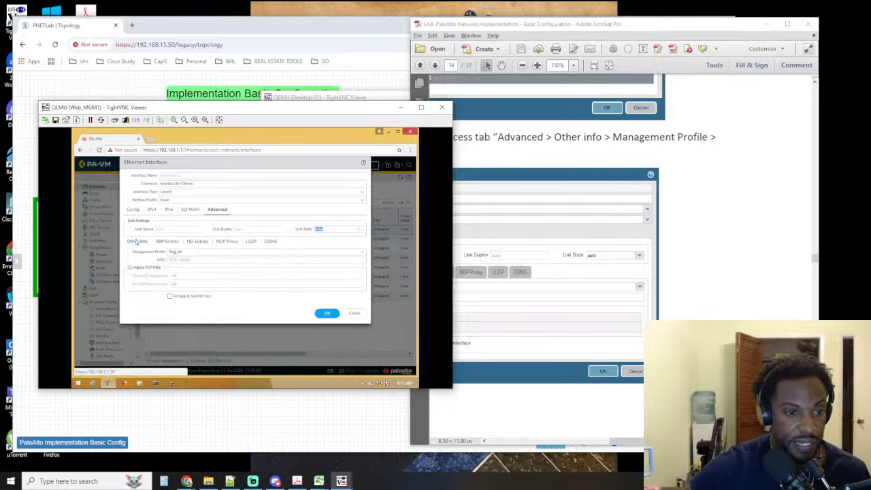
click(364, 254)
click(365, 255)
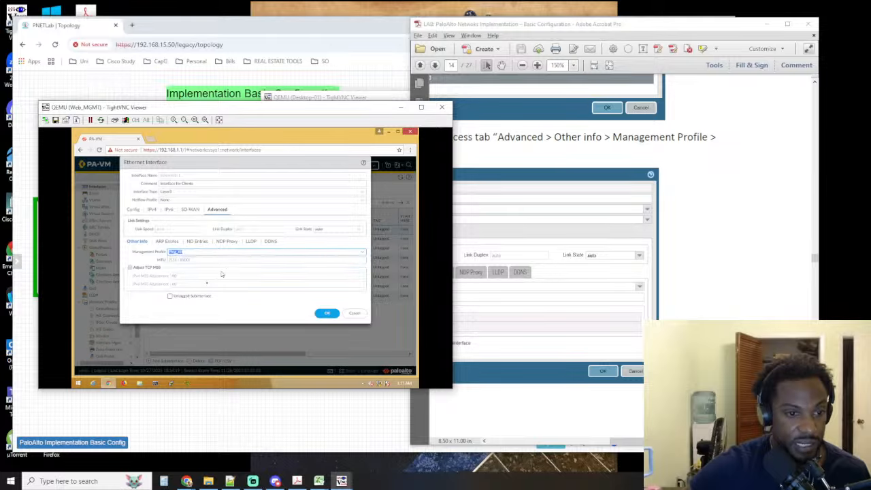
Delete ethernet1/1's static IPv4 address, add 10.1.1.1/24 again from the existing addresses, and save the interface
click(151, 211)
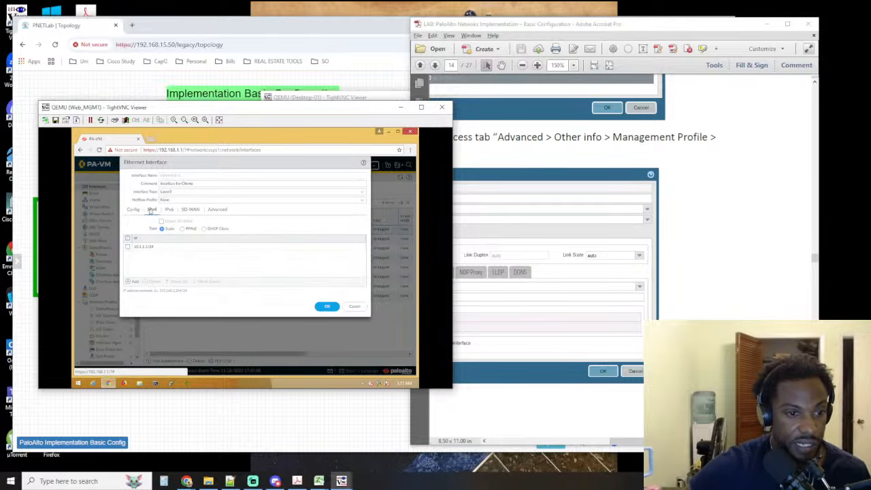
click(141, 248)
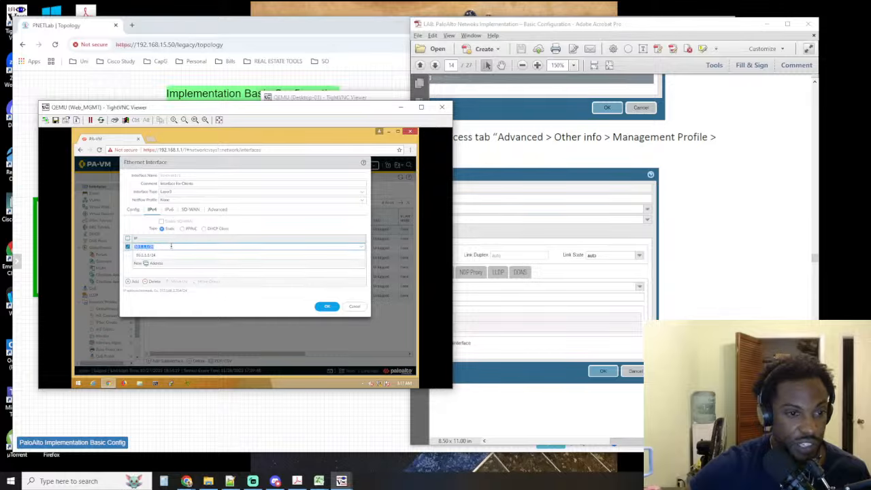
click(146, 281)
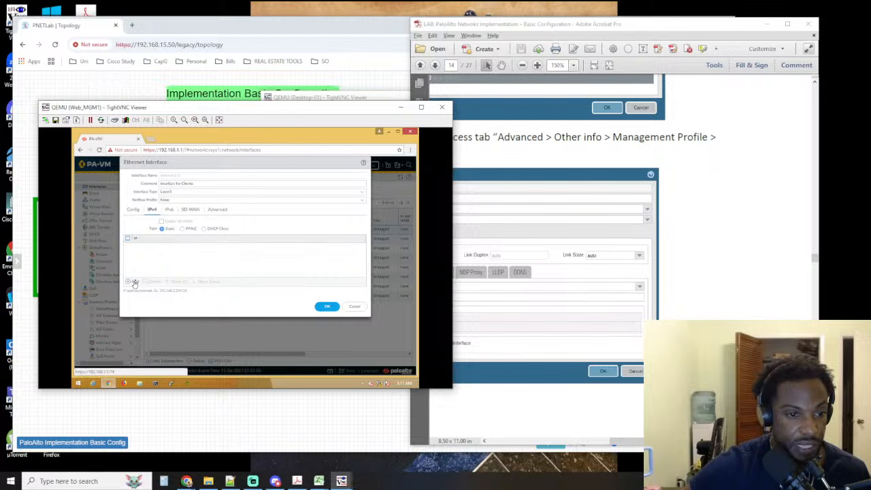
click(135, 282)
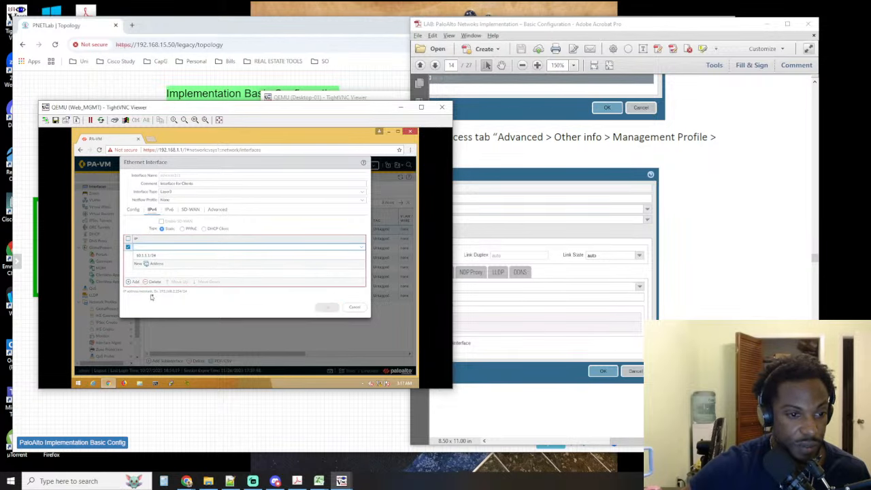
click(153, 256)
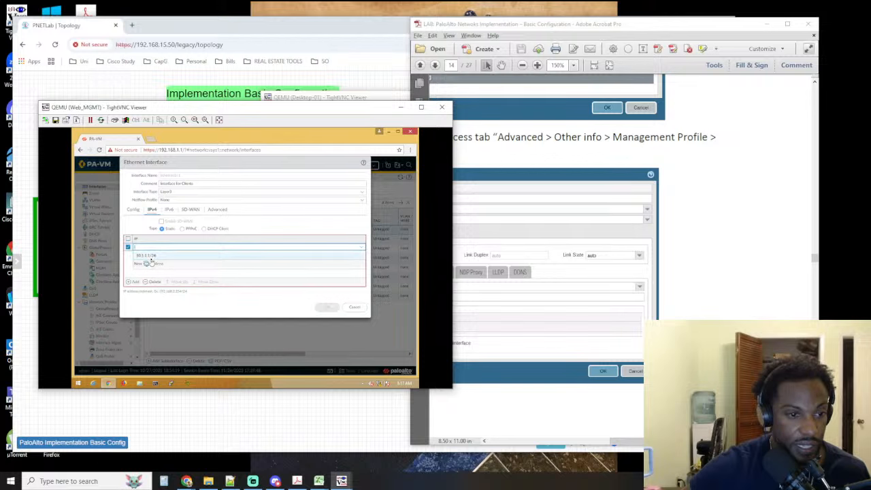
click(161, 256)
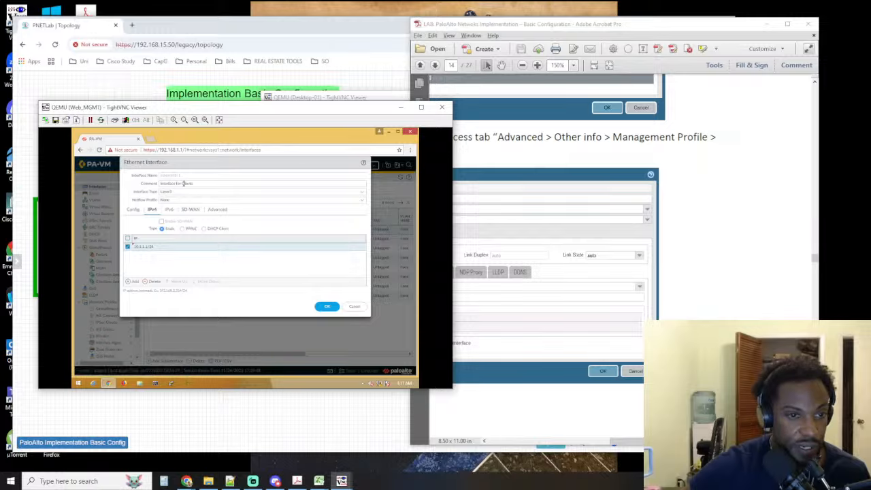
click(134, 210)
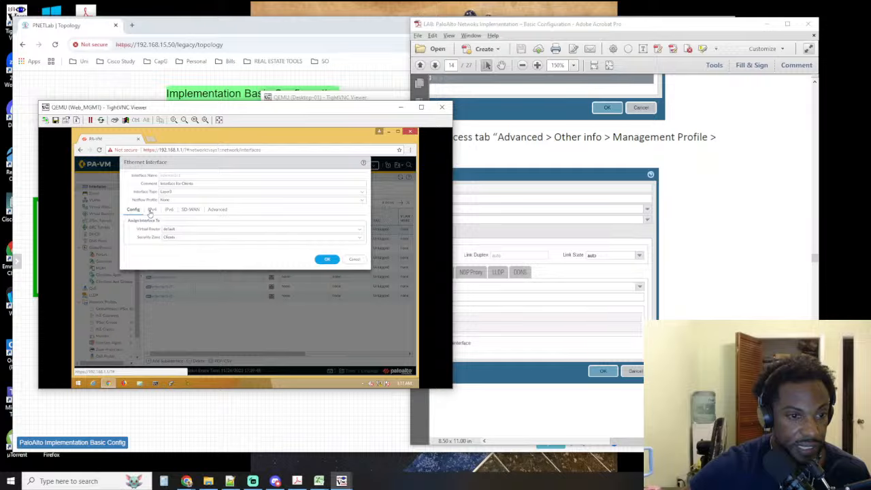
click(151, 211)
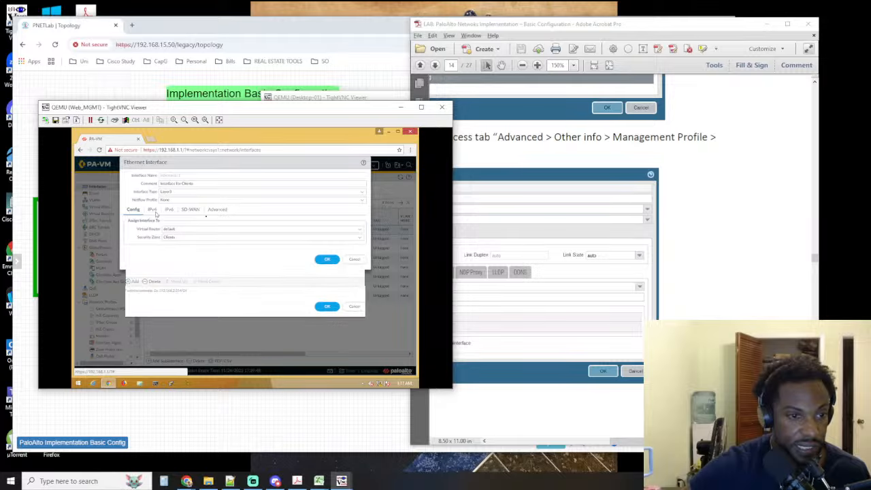
click(326, 306)
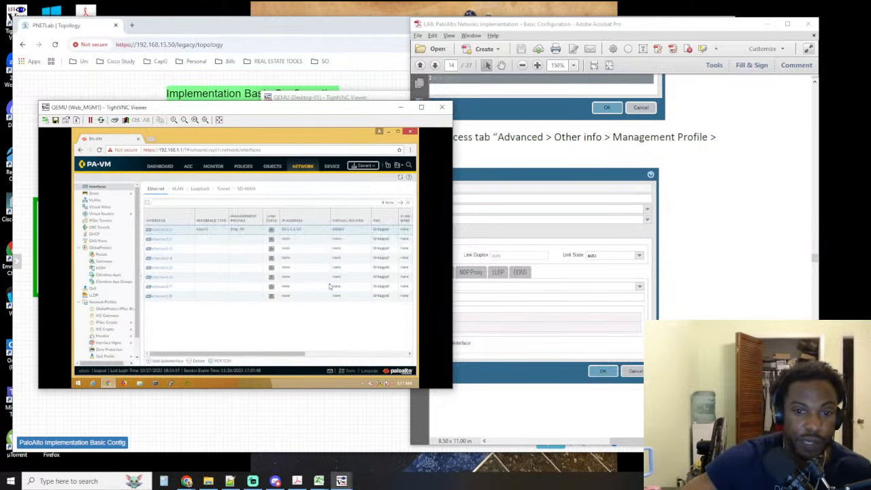
Look up Step 12 in the lab guide for the ethernet1/2 interface settings
click(674, 270)
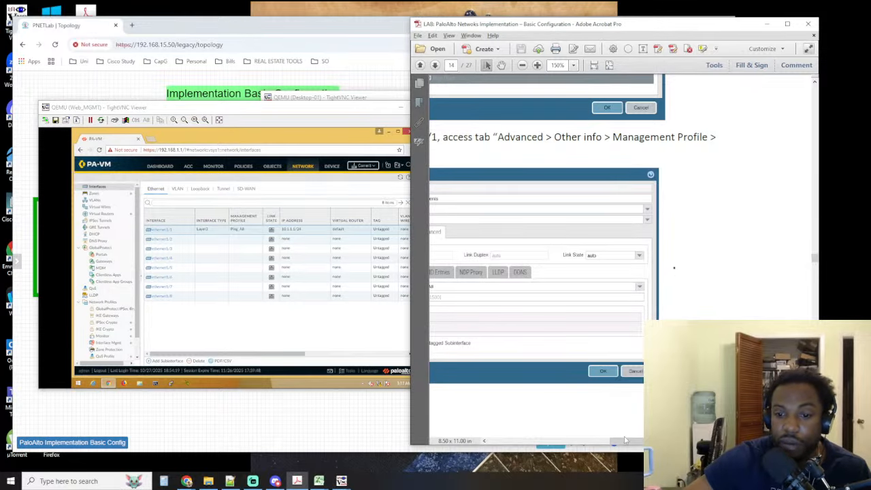
drag(625, 440, 528, 439)
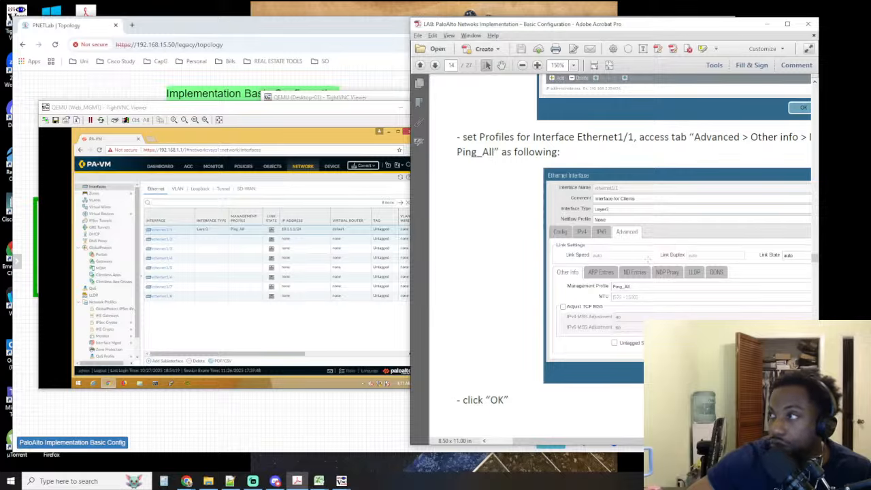
scroll(629, 241, down, 5)
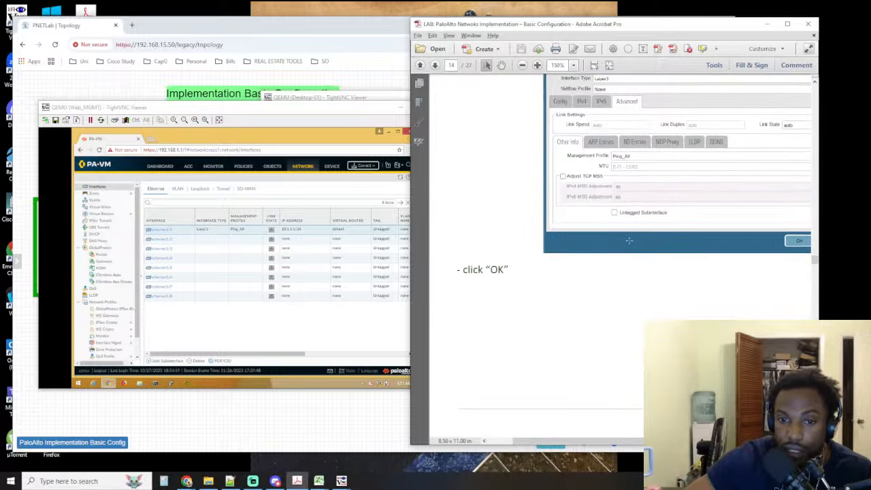
scroll(630, 244, down, 8)
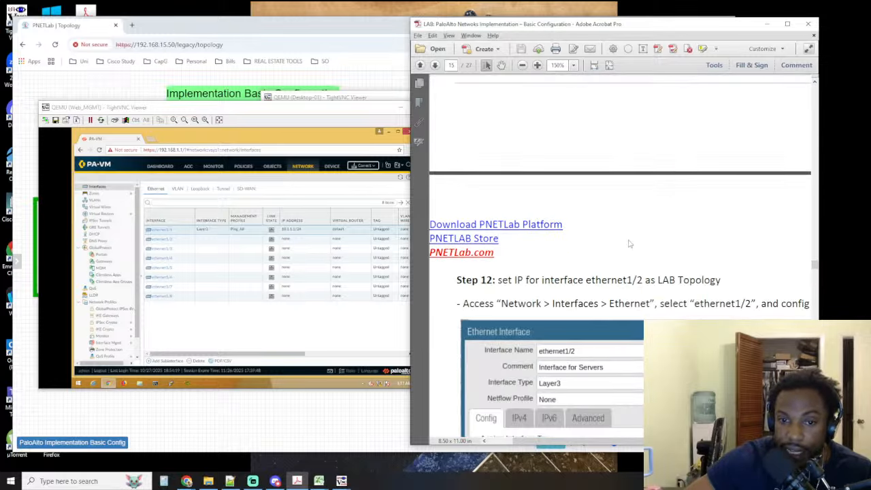
scroll(605, 252, down, 1)
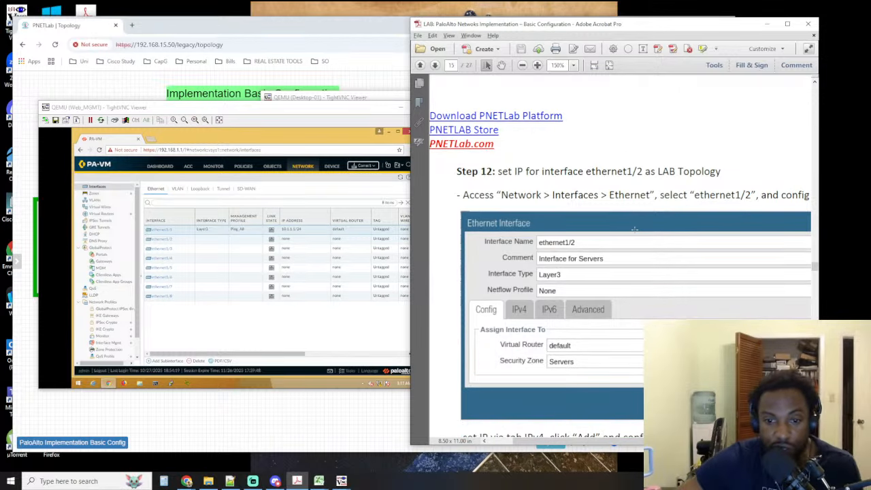
Check ethernet1/2 in the lab guide and topology, and set the interface's comment to Servers and its type to Layer3 in the Web_MGMT console
scroll(596, 227, down, 3)
scroll(596, 204, up, 2)
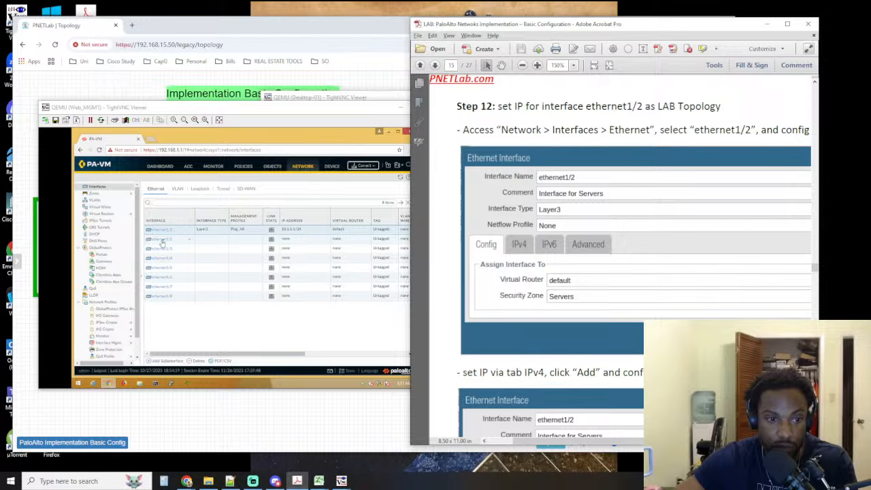
click(232, 405)
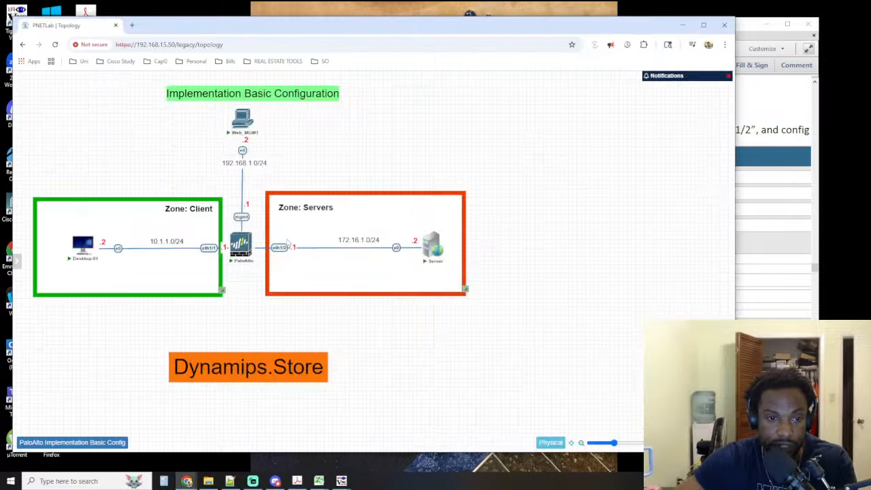
key(alt+Tab)
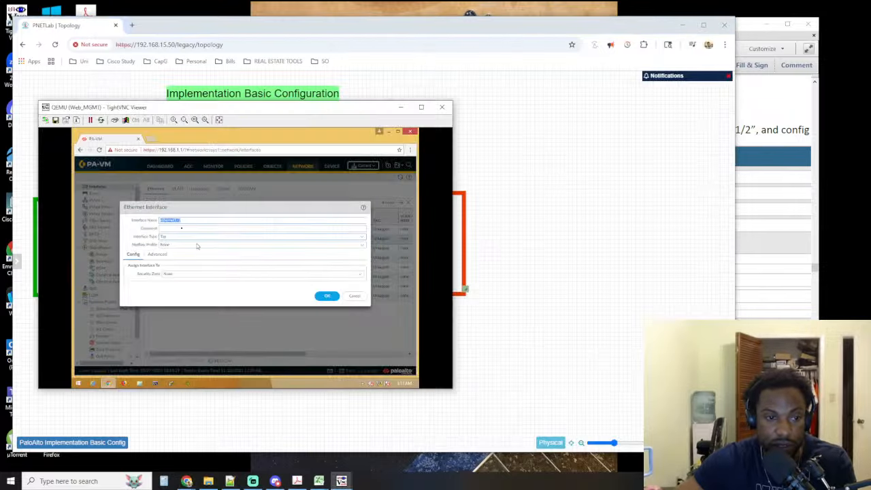
click(188, 229)
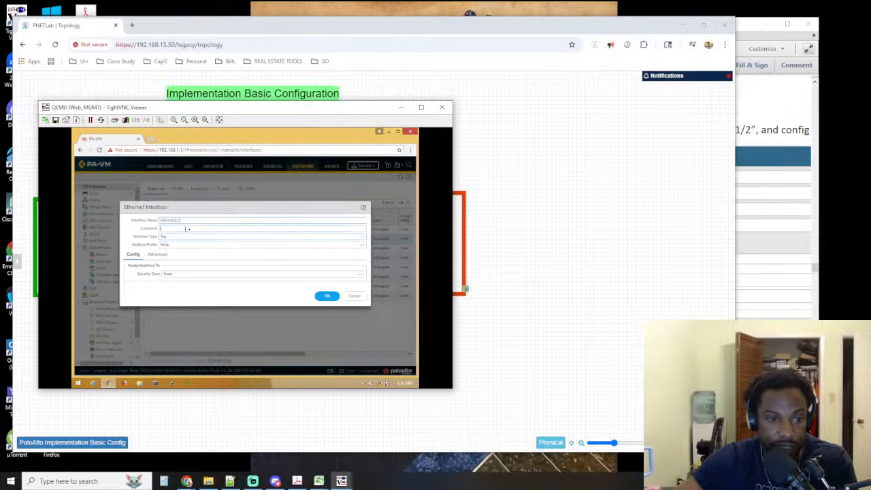
text(Setv)
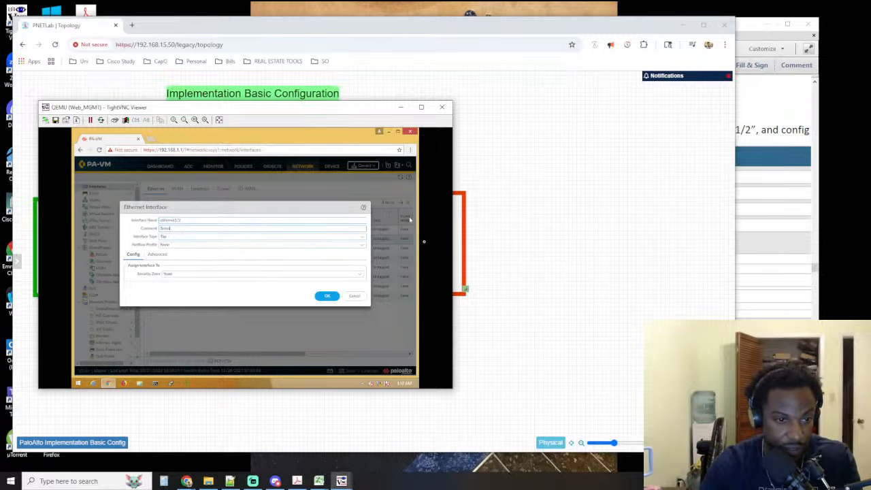
text(ers)
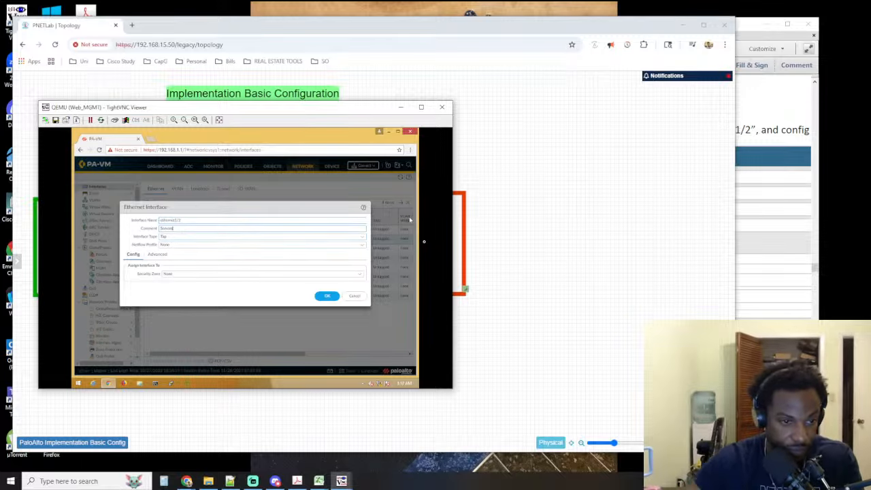
click(361, 238)
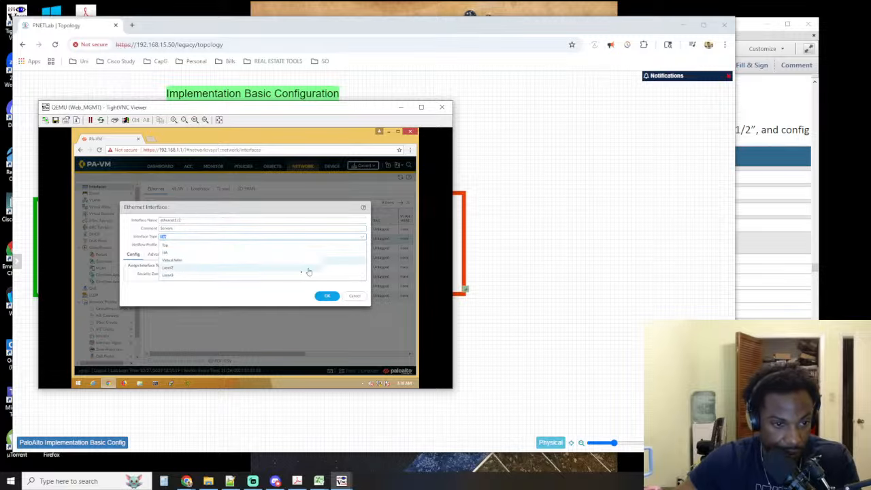
click(223, 276)
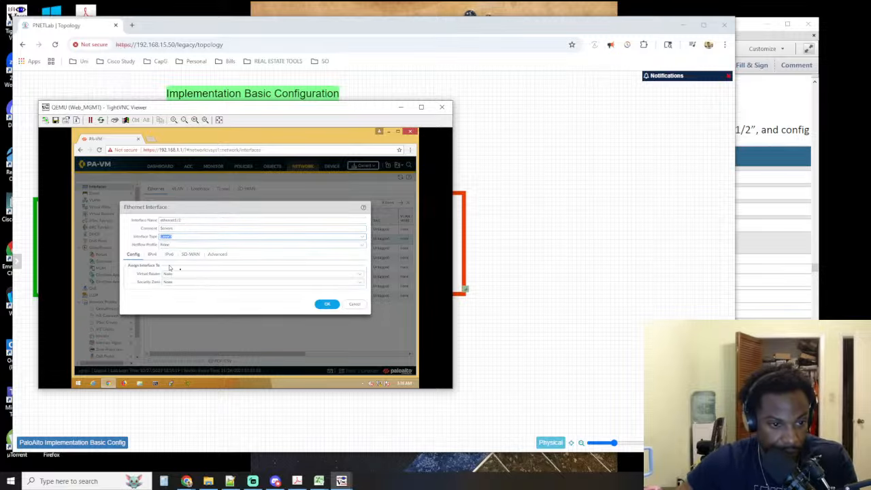
Assign ethernet1/2 to the default virtual router and the Servers security zone
click(349, 276)
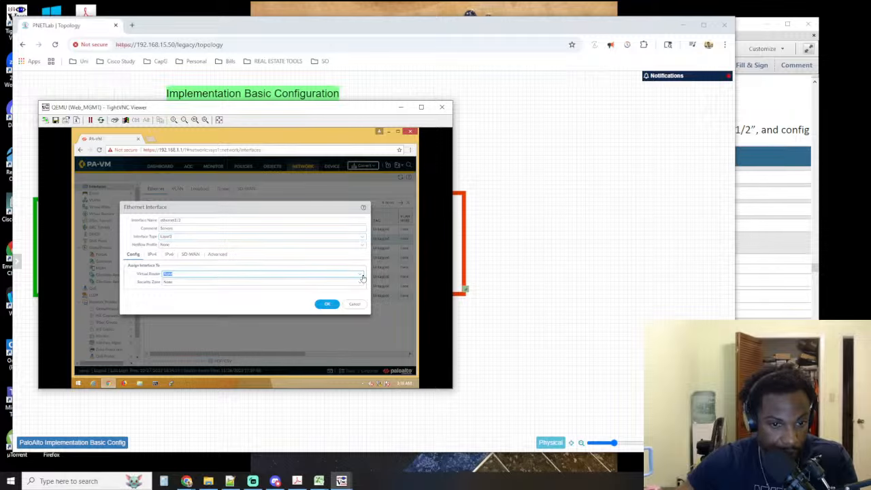
click(362, 279)
click(174, 288)
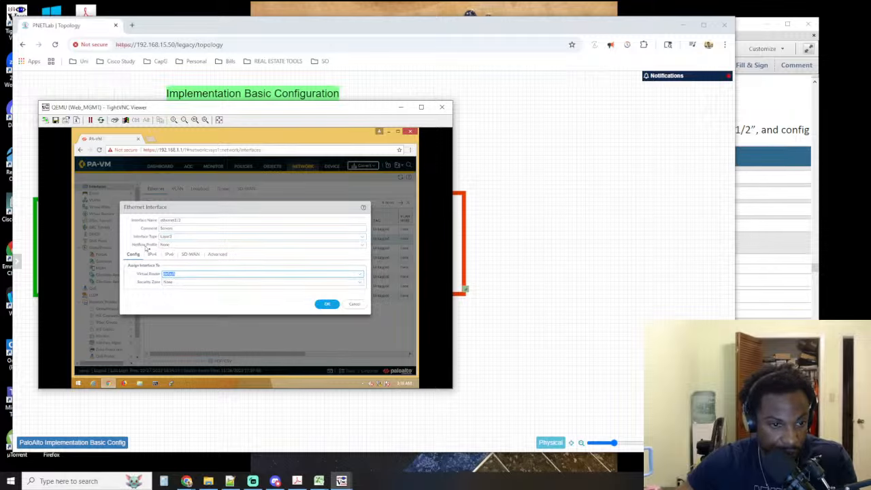
click(179, 284)
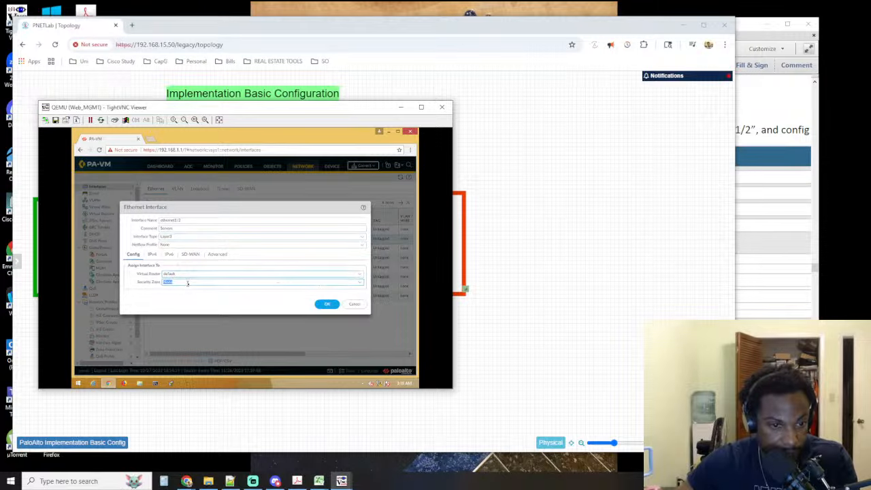
click(361, 288)
click(175, 310)
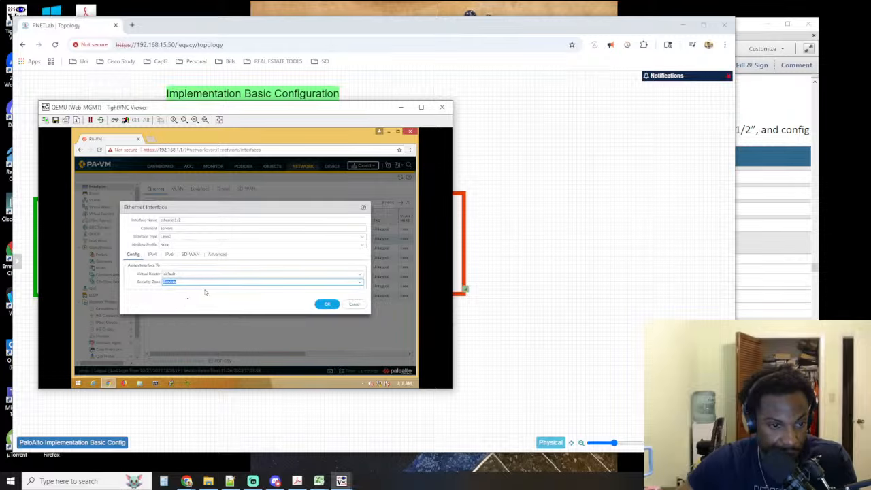
Add the static IPv4 address 172.16.1.1/24 to ethernet1/2, using the server subnet shown in the PNETLab topology
click(152, 255)
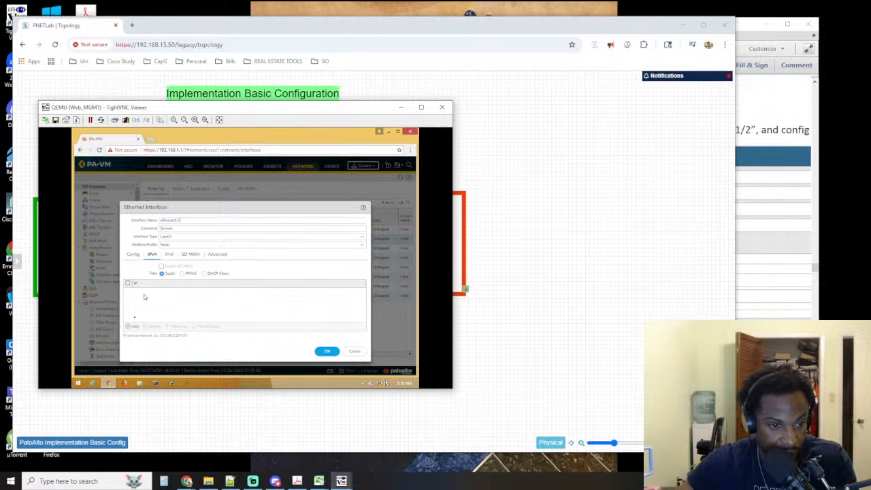
click(131, 326)
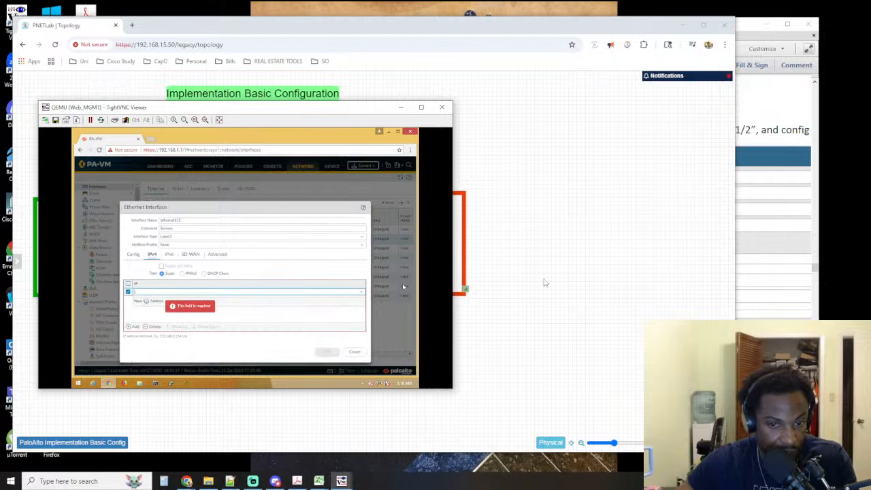
click(545, 282)
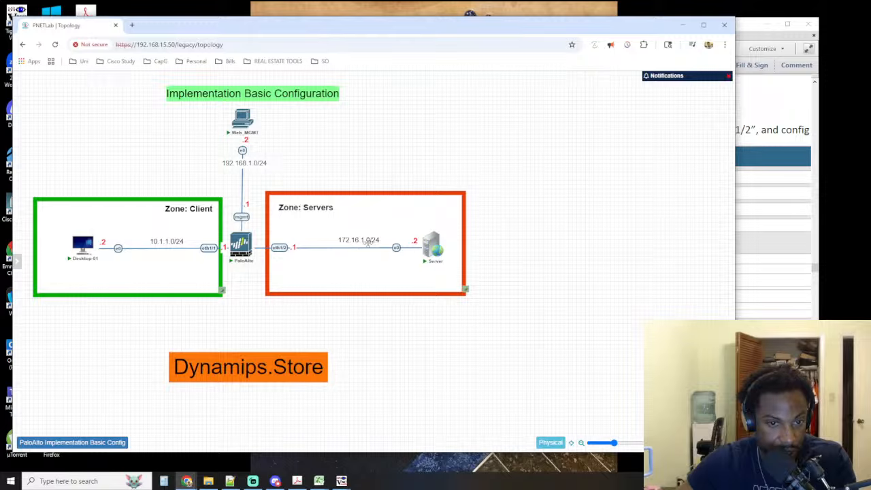
key(alt+Tab)
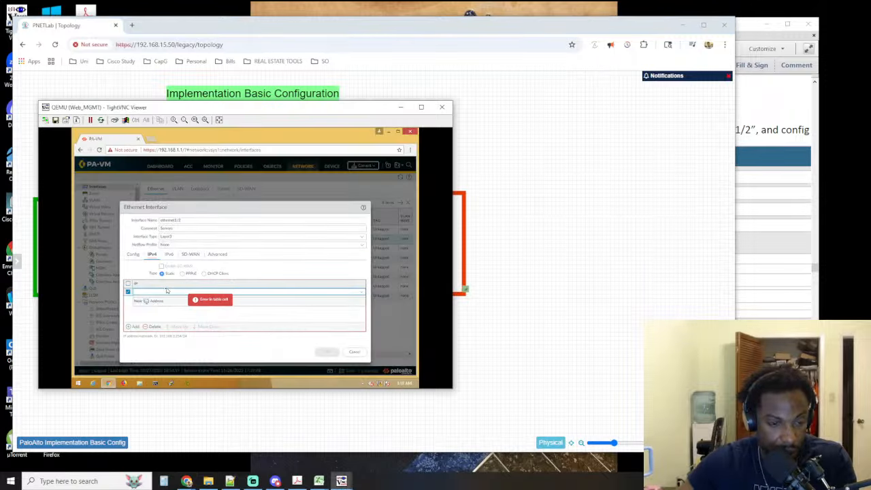
text(172.2)
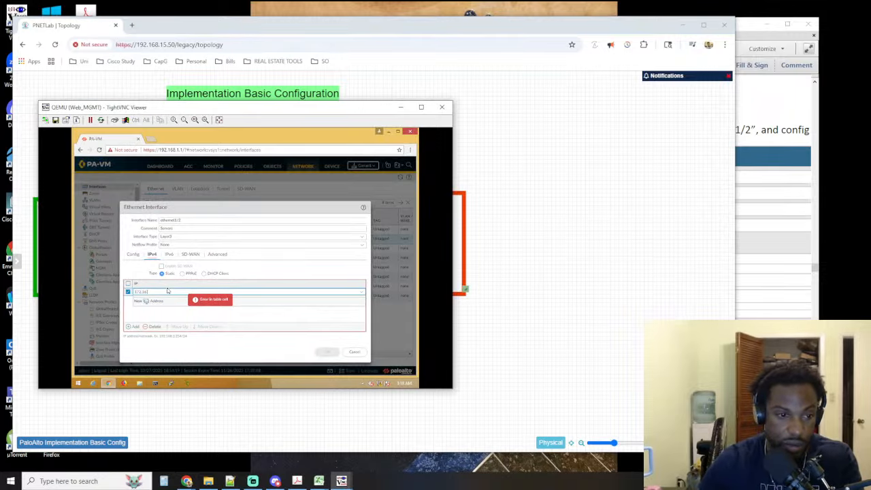
text(6.1.1/244)
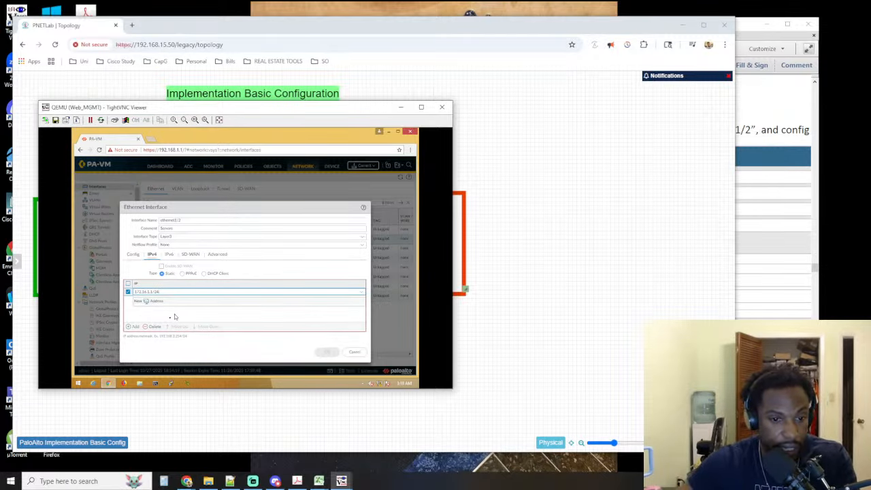
click(133, 327)
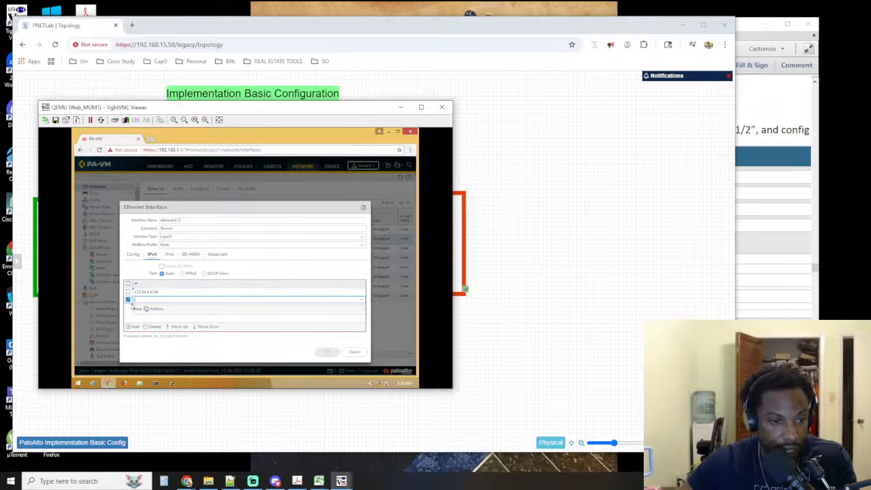
click(128, 300)
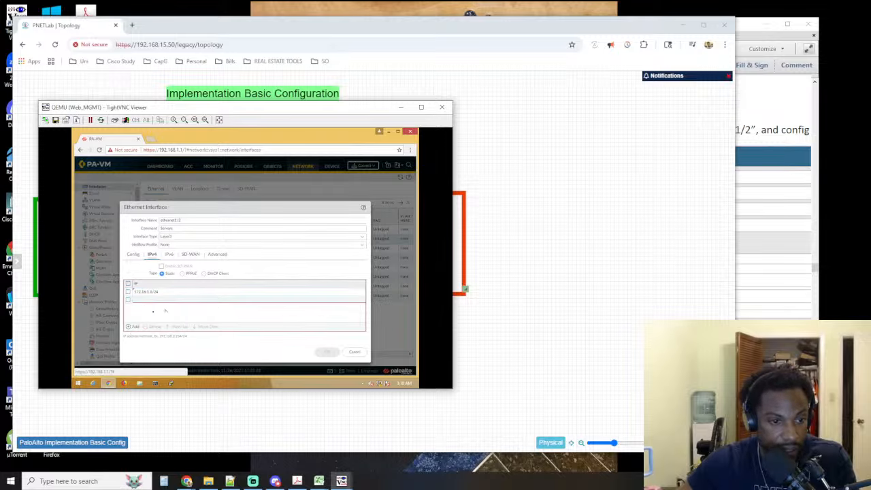
click(178, 292)
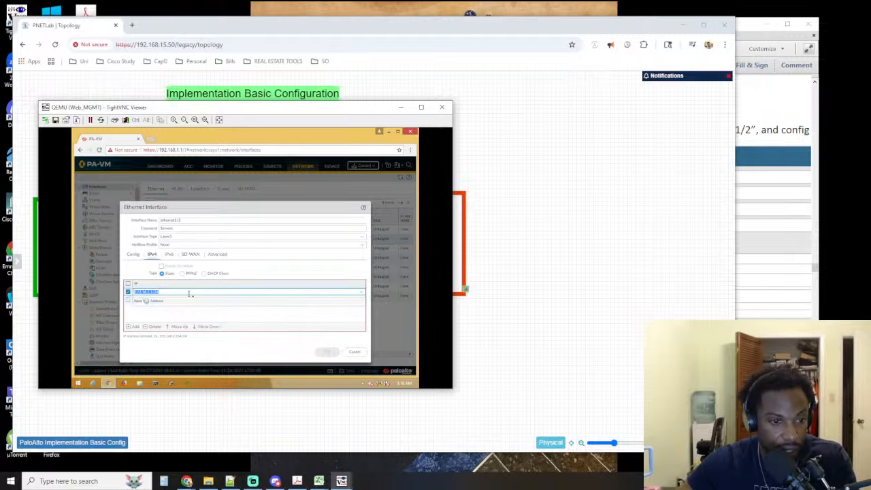
click(298, 343)
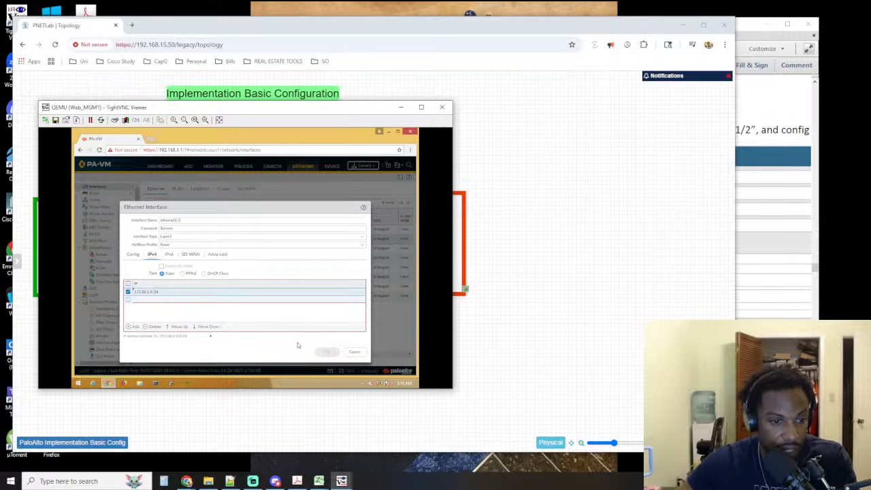
click(143, 300)
click(155, 327)
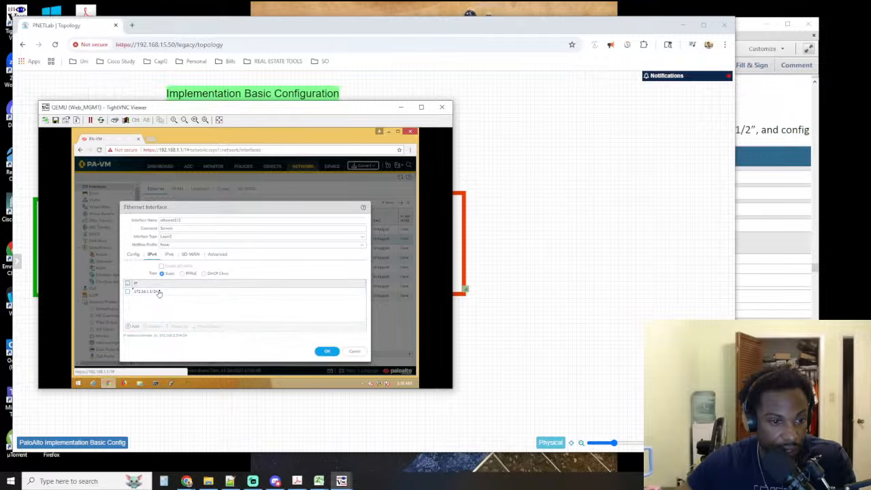
Save ethernet1/2's address settings, reopen the interface to assign the Ping_All management profile, and save it
click(168, 295)
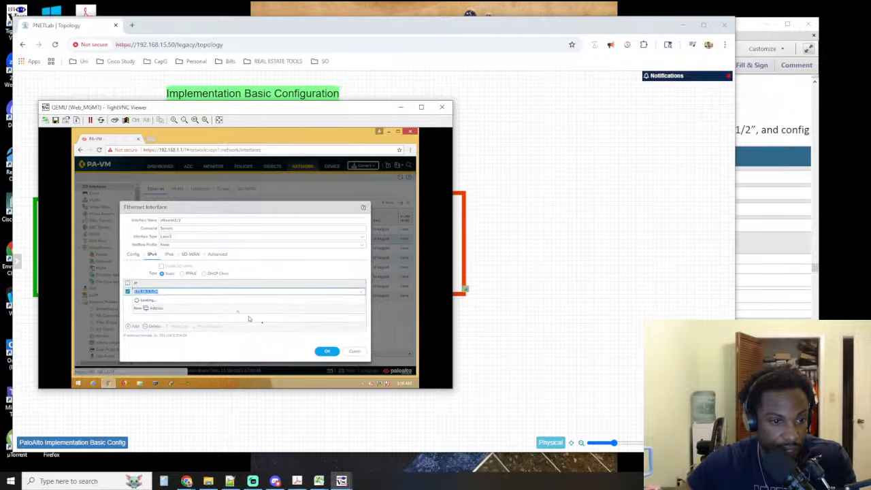
click(324, 351)
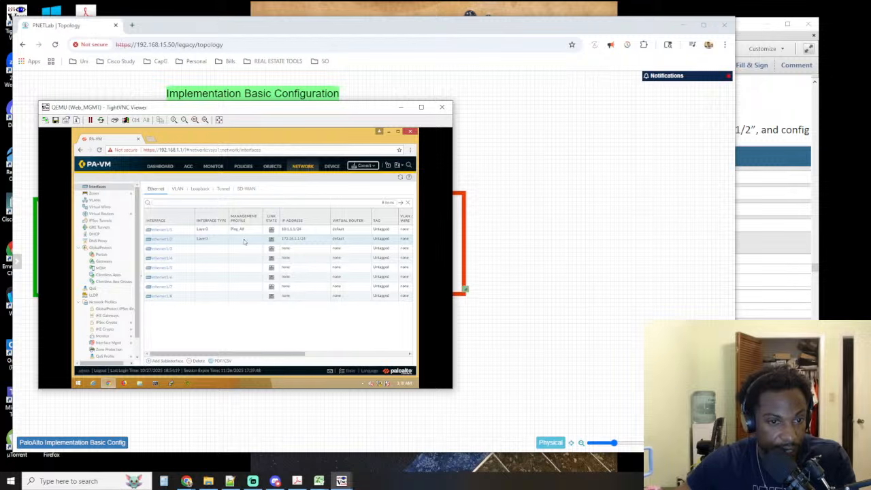
click(164, 240)
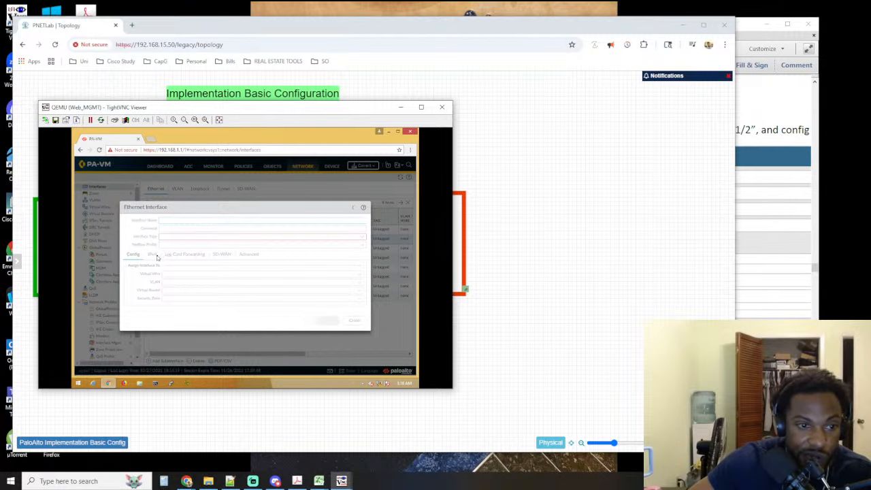
click(153, 254)
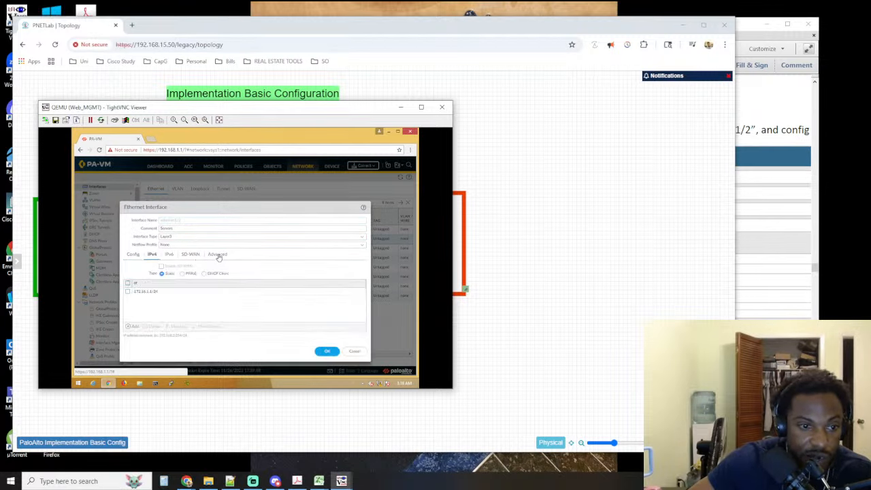
click(218, 254)
click(192, 298)
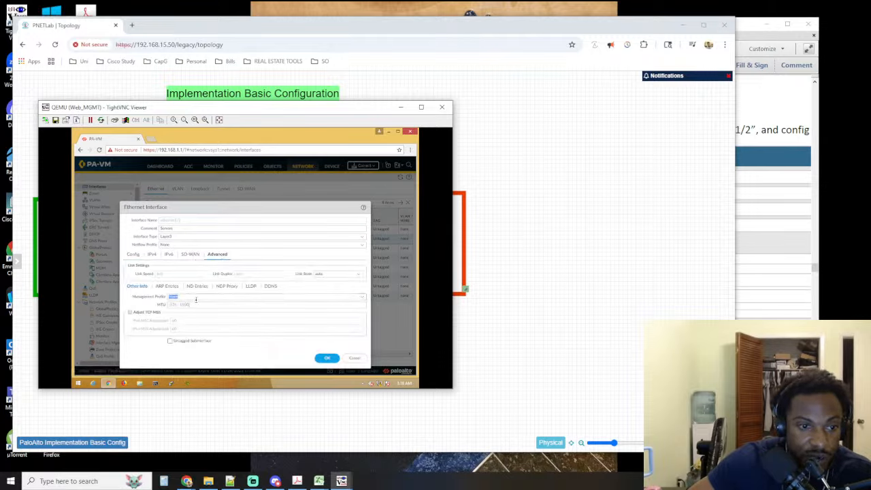
click(366, 300)
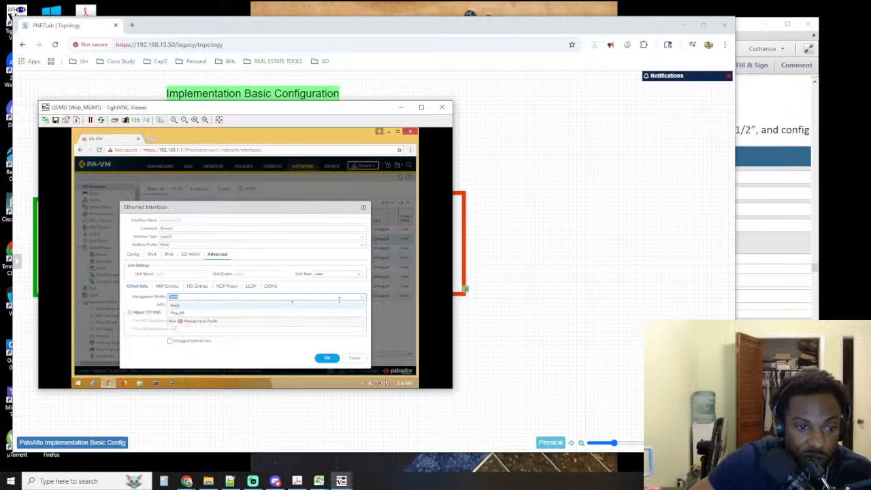
click(183, 312)
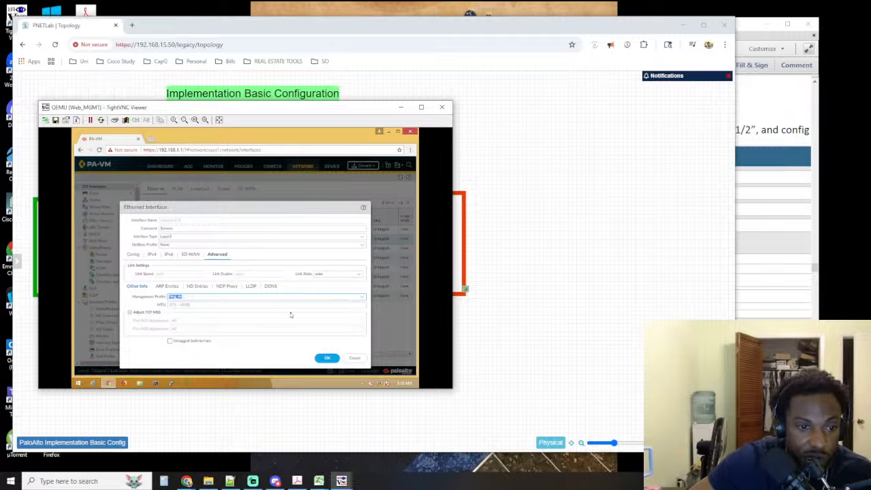
click(325, 358)
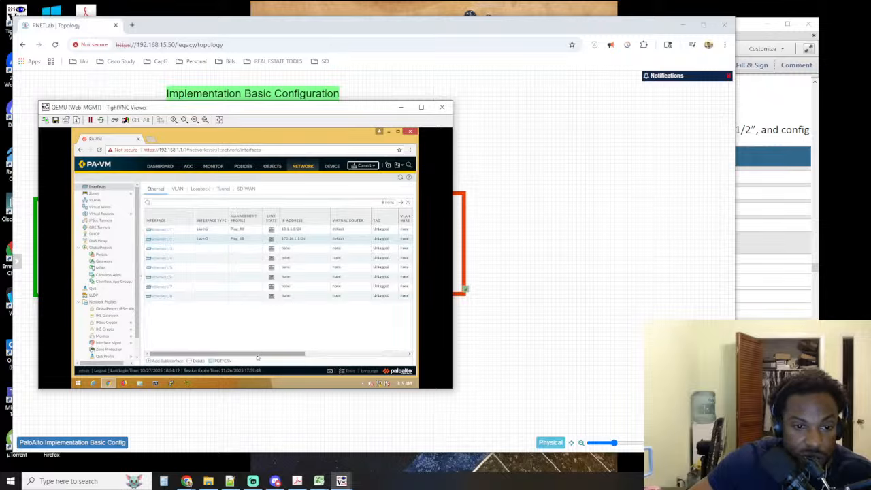
Review the zones and comments in the Ethernet interface list and compare ethernet1/2 with the lab guide's IPv4 and management profile instructions
drag(259, 354, 375, 358)
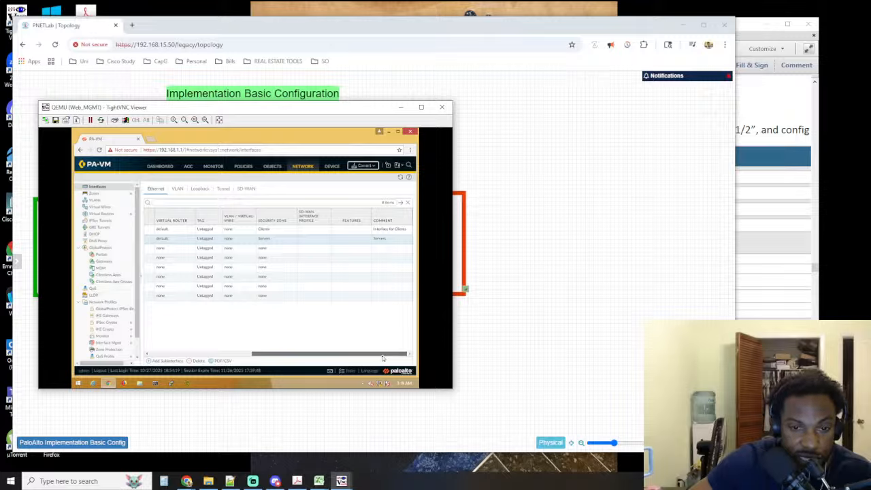
drag(366, 358, 161, 322)
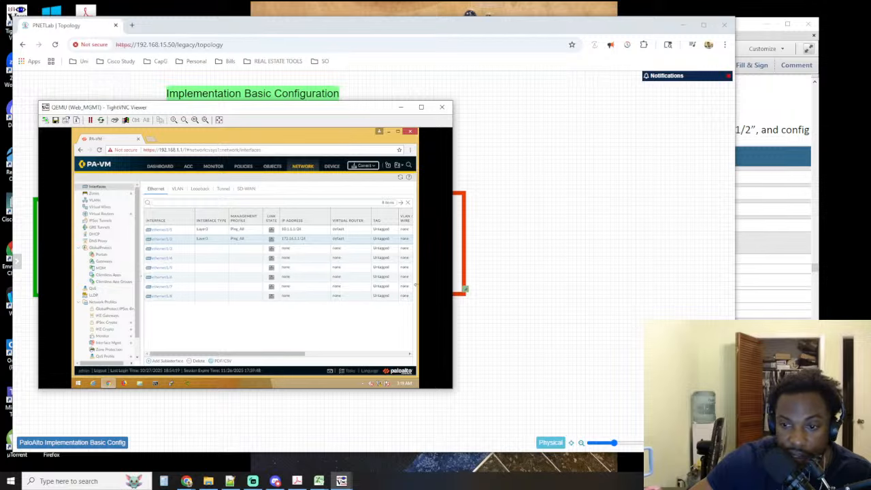
click(786, 289)
scroll(784, 289, down, 10)
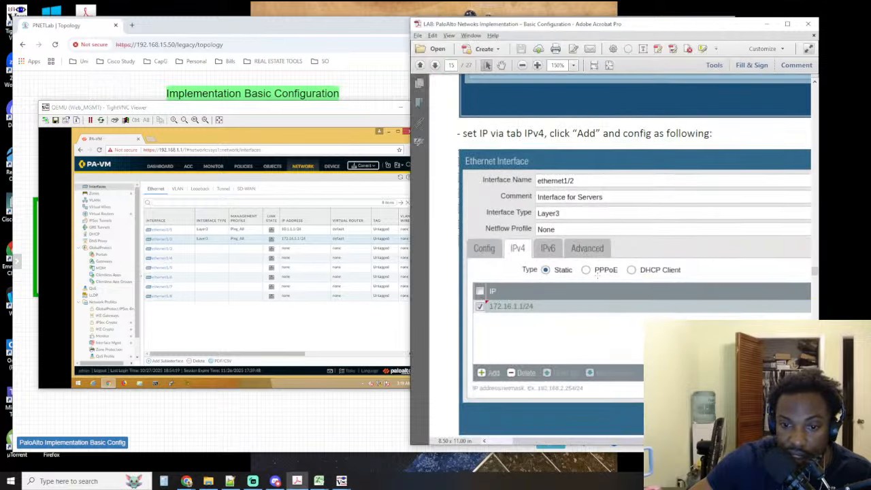
scroll(593, 275, down, 2)
scroll(550, 249, down, 10)
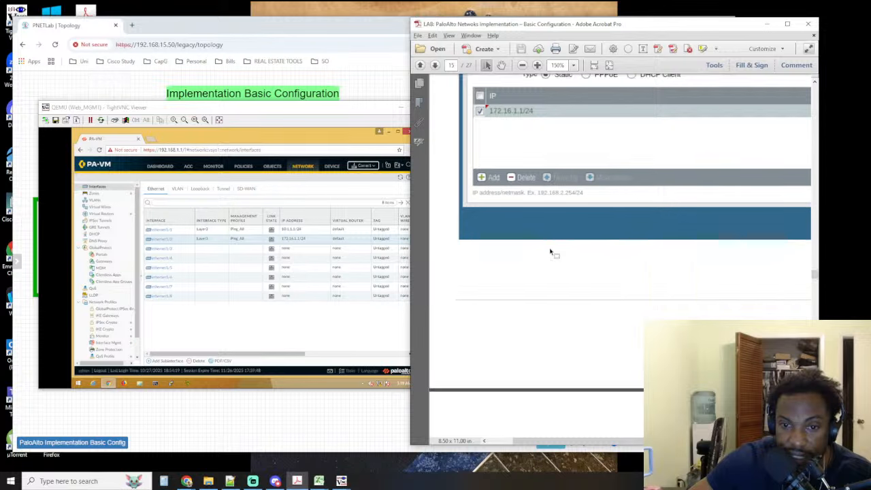
scroll(569, 305, down, 3)
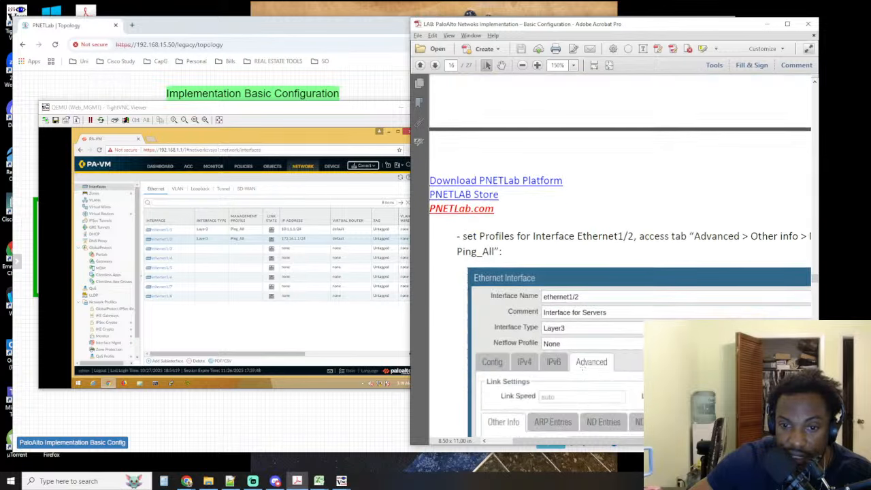
Check ethernet1/1 and ethernet1/2 in the firewall's Ethernet interface list against the lab guide's Step 13
scroll(584, 340, down, 3)
scroll(604, 282, down, 11)
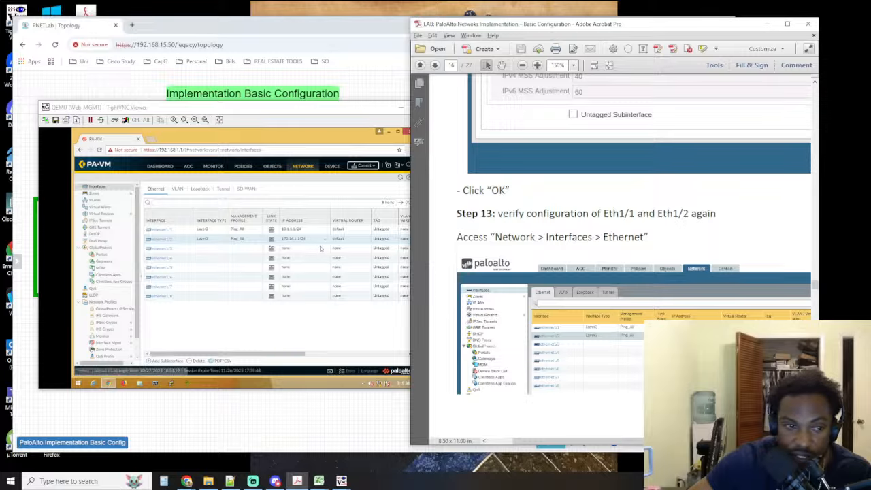
click(157, 190)
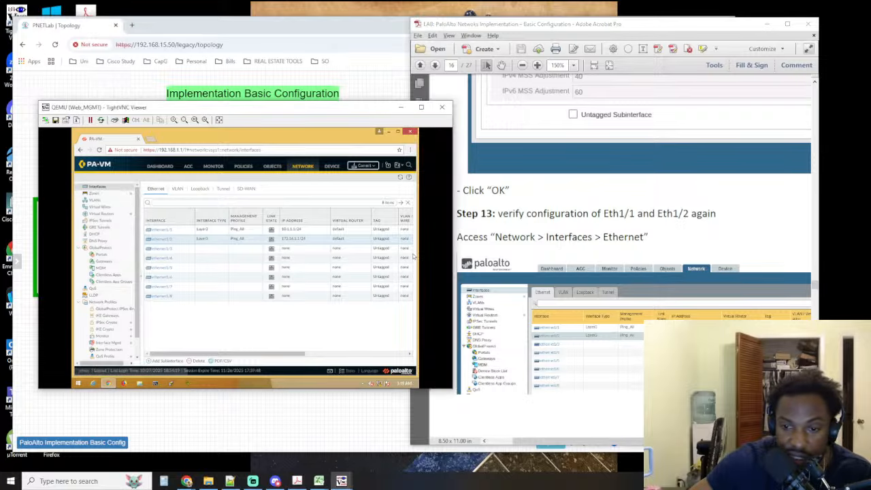
scroll(551, 273, down, 8)
scroll(632, 259, down, 1)
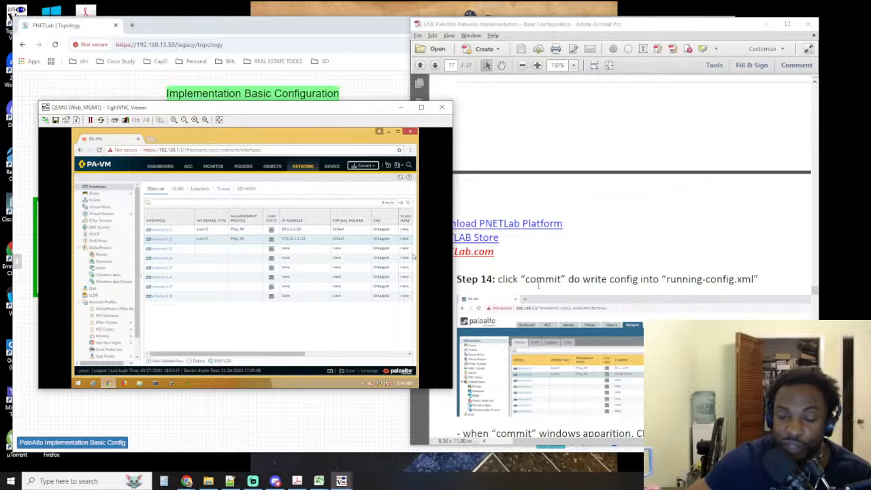
Commit all pending changes to the firewall's running configuration, as described in Step 14 of the lab guide
scroll(538, 286, down, 4)
scroll(629, 291, down, 3)
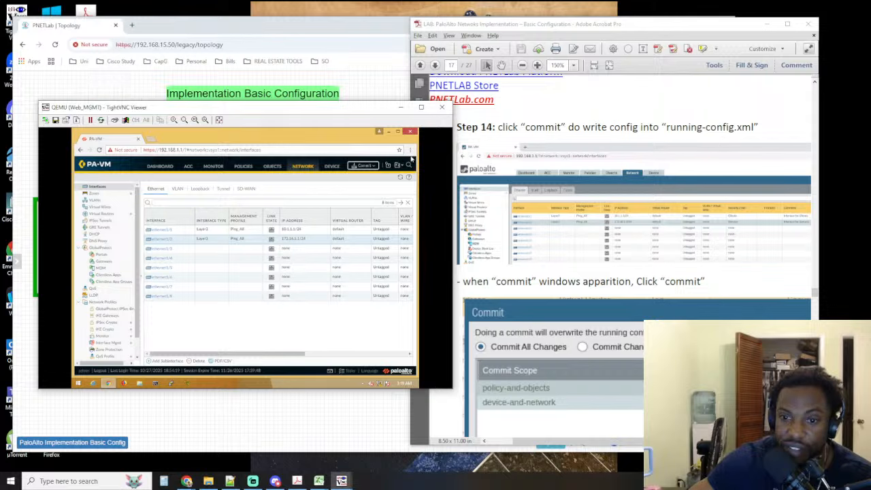
drag(544, 441, 648, 440)
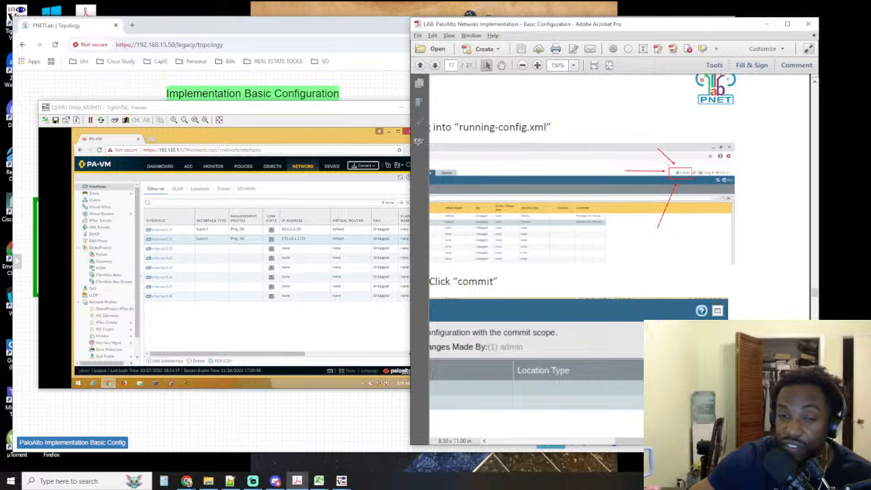
click(369, 168)
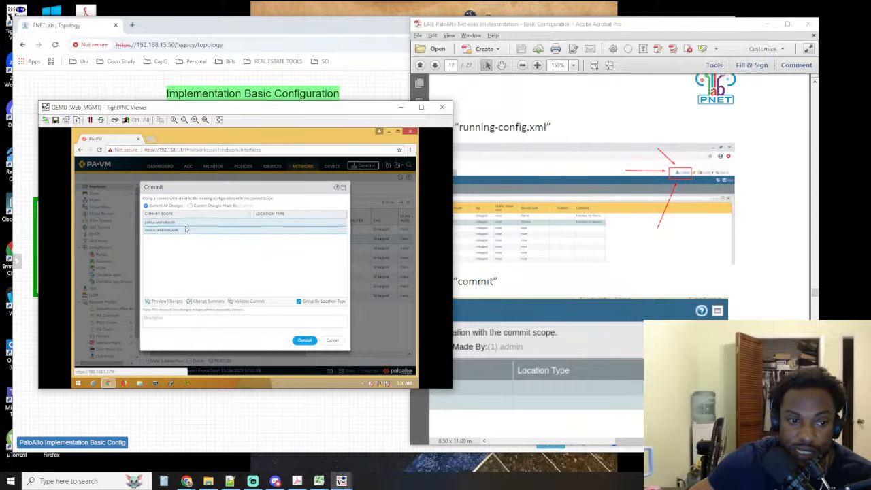
click(305, 341)
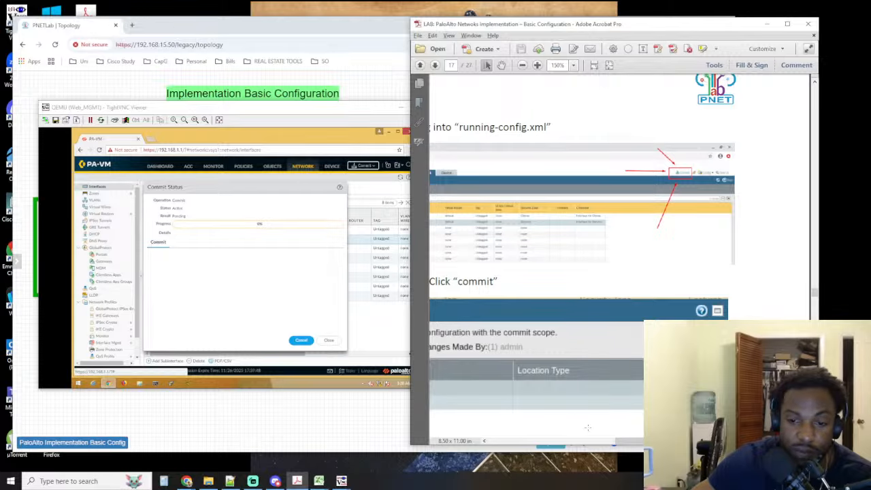
Read the lab guide's commit instructions and the TestCase phase 1 ping tests for Desktop-01 and the Server
drag(638, 442, 533, 443)
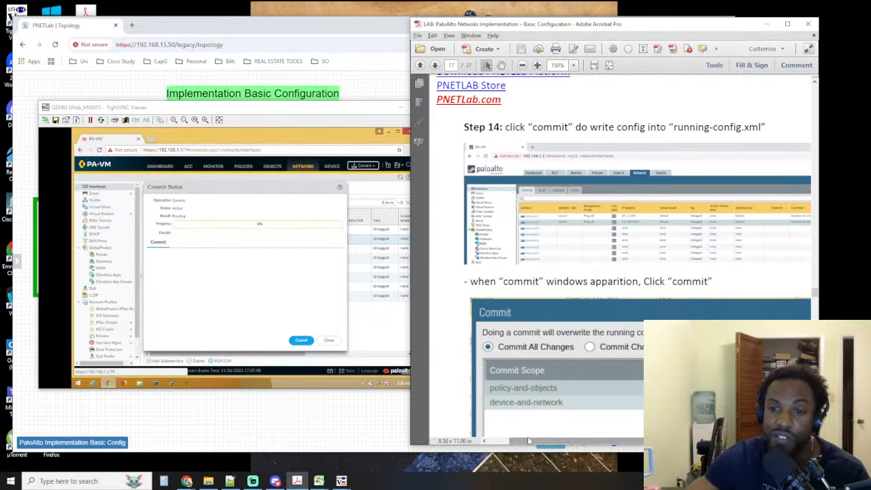
scroll(531, 434, down, 3)
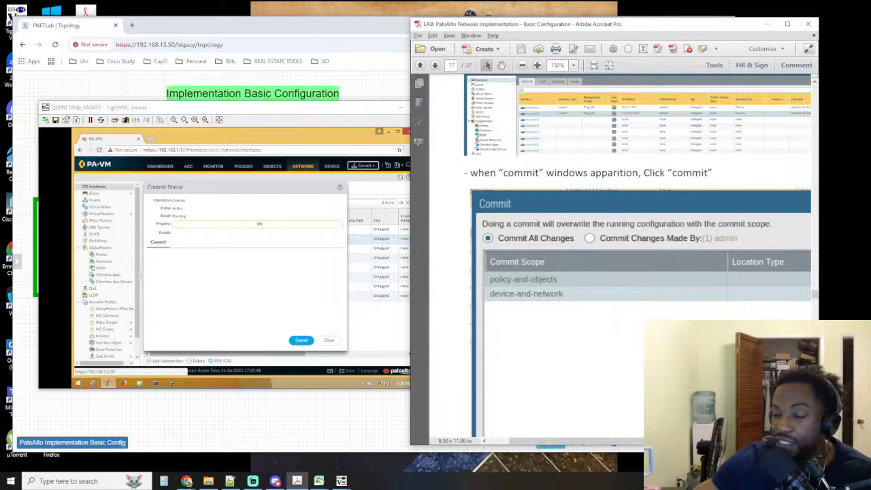
scroll(676, 283, down, 5)
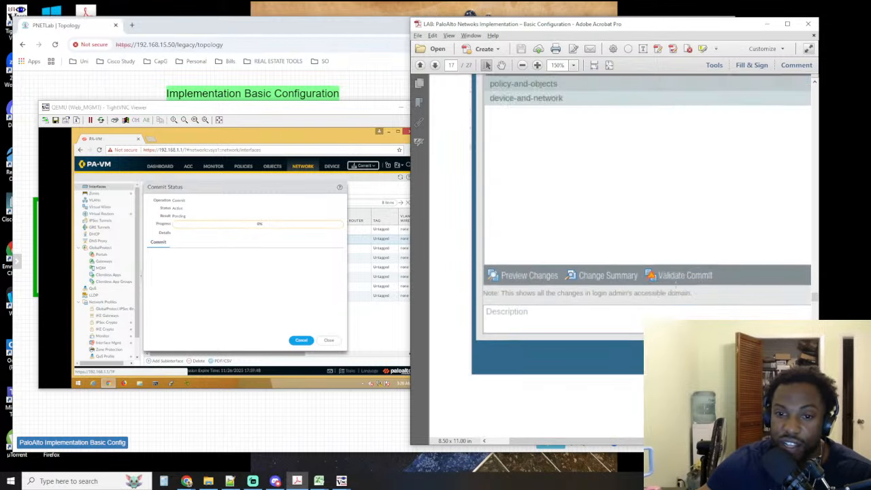
scroll(676, 282, up, 3)
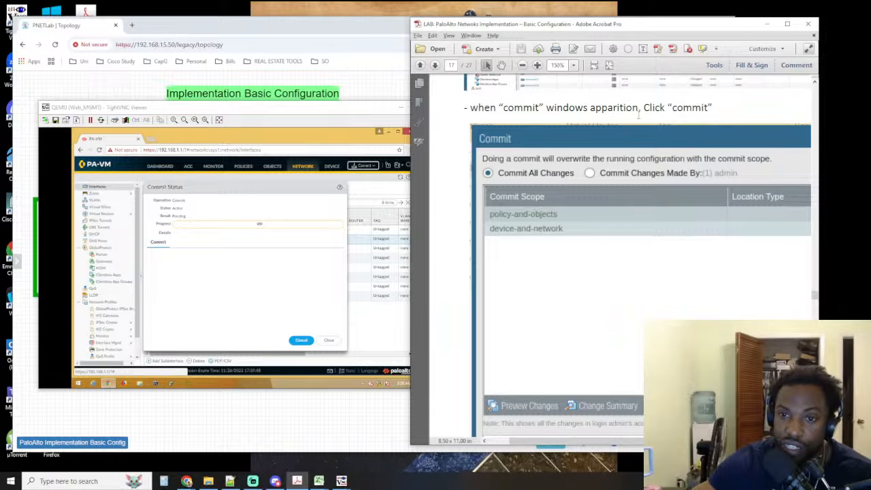
scroll(665, 113, down, 15)
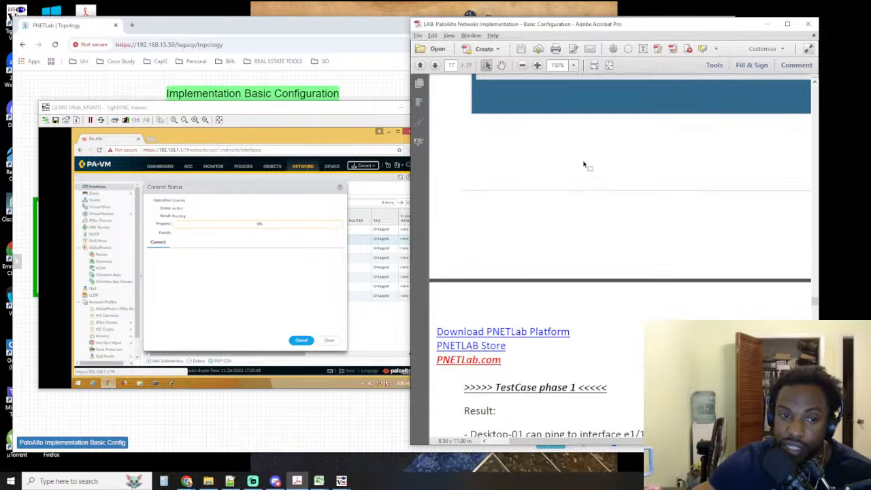
scroll(562, 177, down, 3)
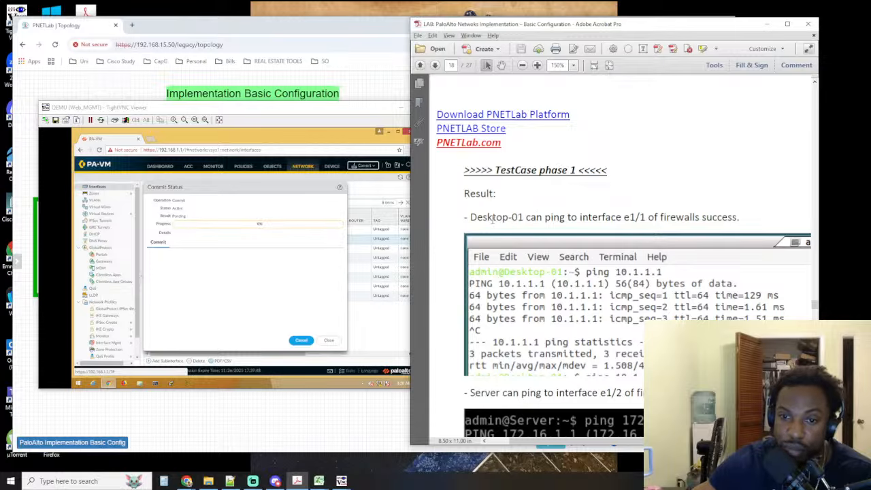
scroll(596, 279, down, 4)
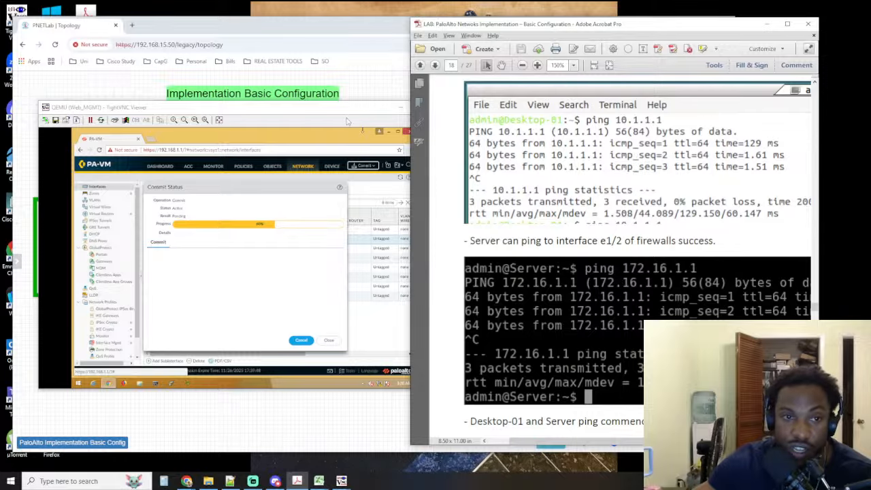
Bring up the Desktop-01 viewer, return to Web_MGMT to close the commit status, and check both configured interfaces' link states
click(158, 165)
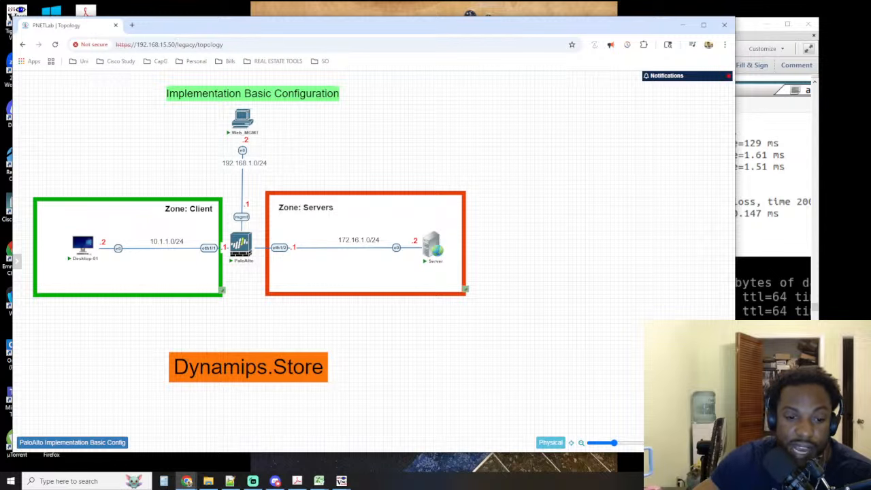
mouse_move(341, 481)
click(372, 449)
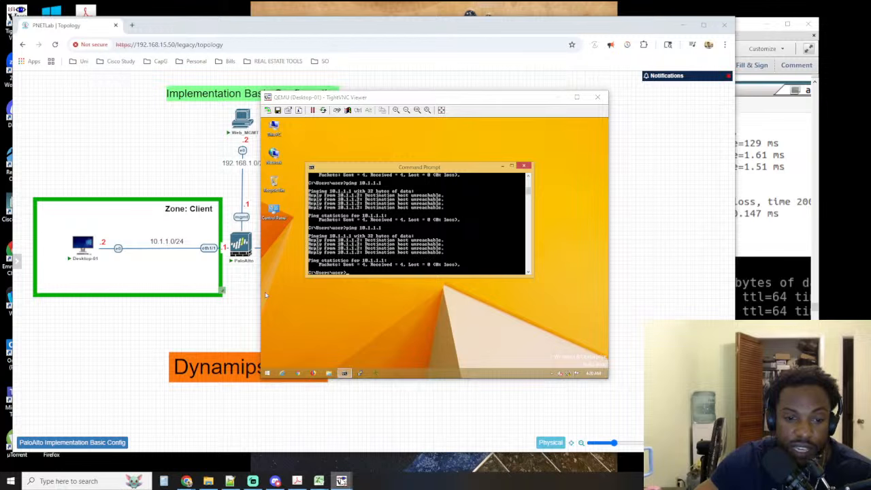
click(307, 443)
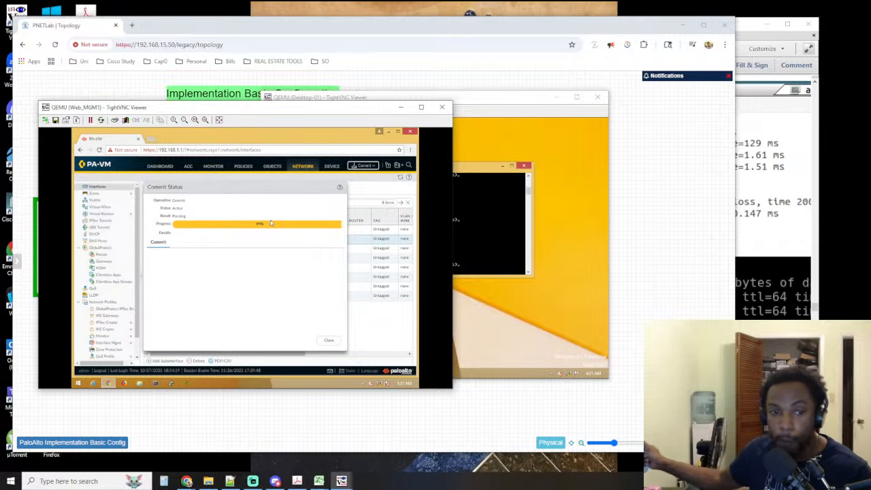
click(329, 340)
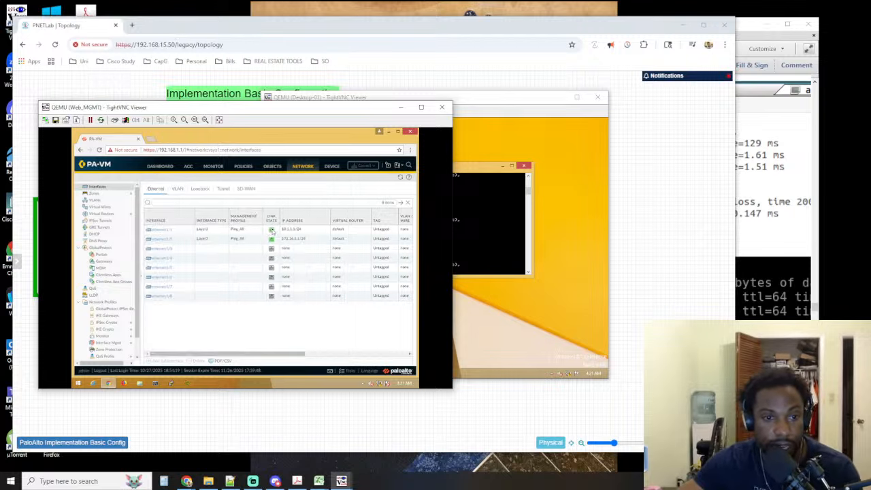
mouse_move(272, 239)
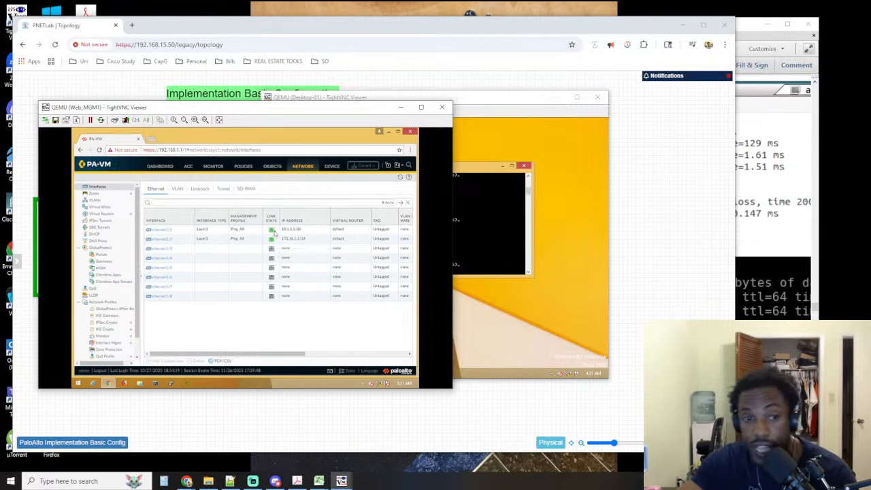
Ping the firewall's ethernet1/1 address 10.1.1.1 again from Desktop-01's command prompt, and minimize its viewer
click(475, 230)
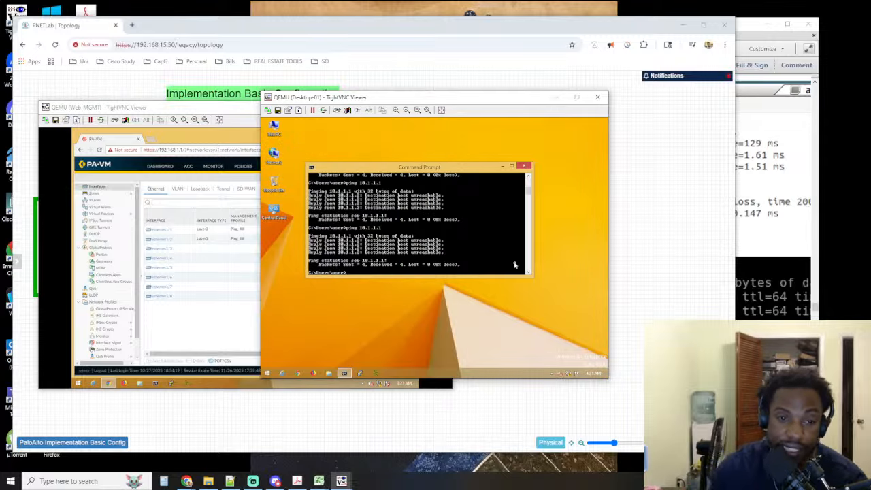
key(Up)
key(Return)
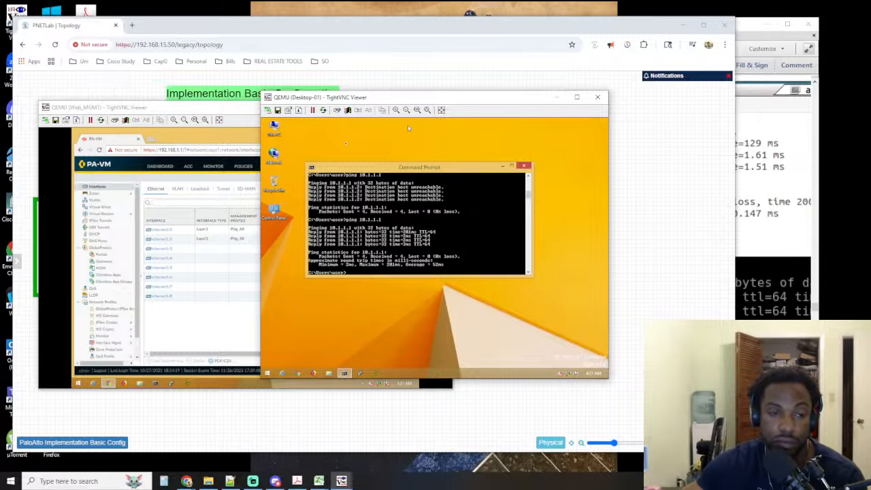
click(369, 34)
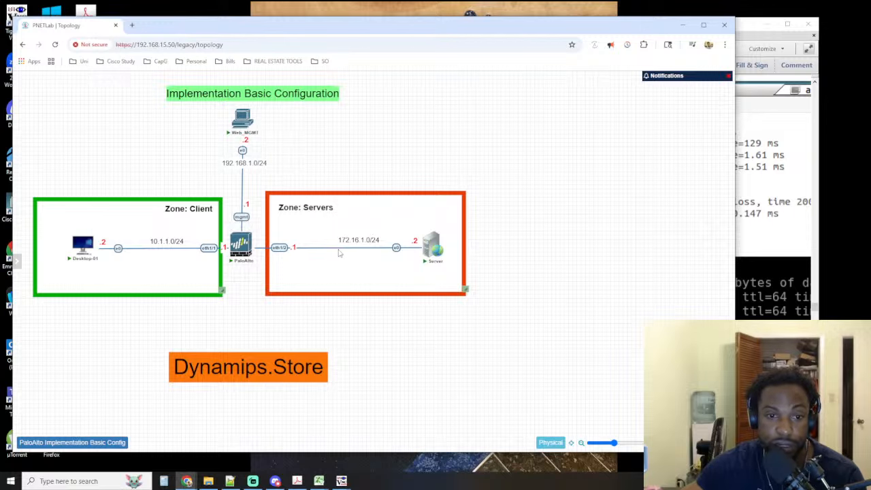
click(341, 481)
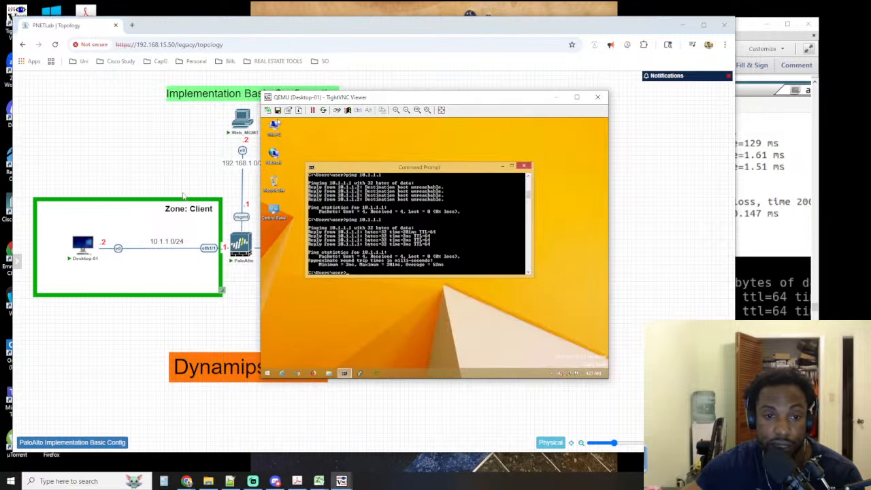
click(556, 98)
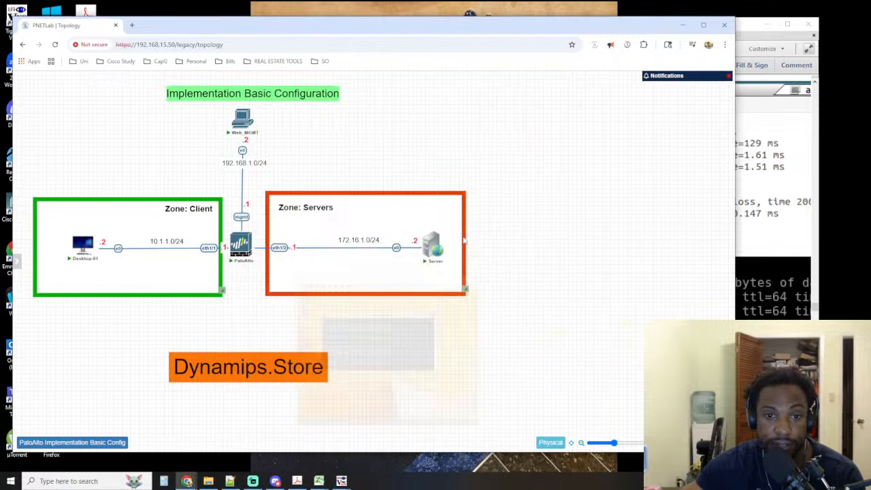
Open a new TightVNC connection to the Server node at 192.168.15.50 on port 30004
right_click(434, 247)
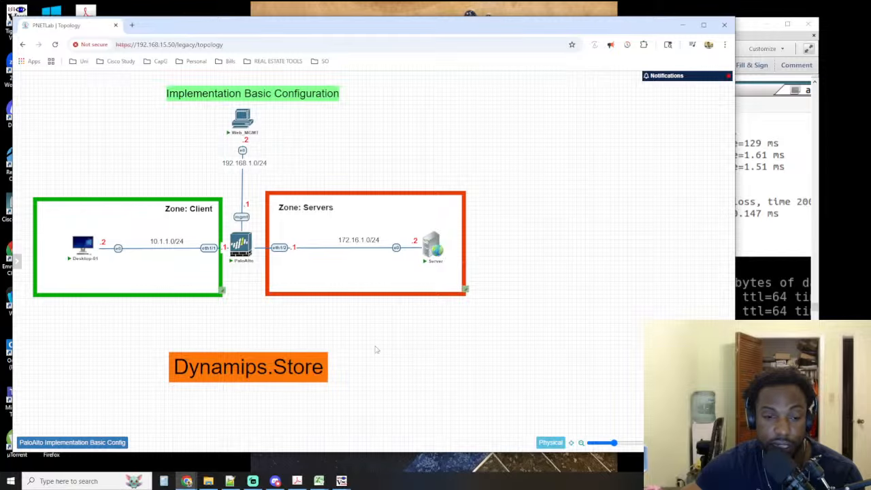
mouse_move(343, 479)
mouse_move(324, 435)
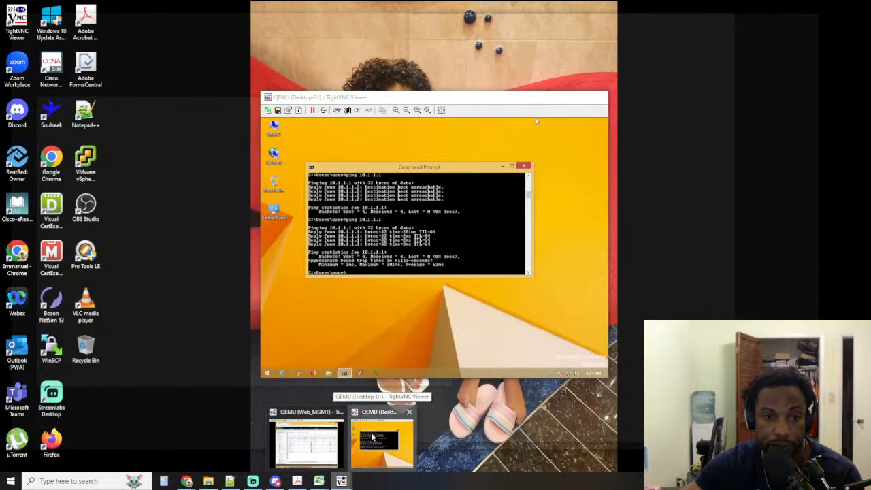
click(380, 443)
click(268, 110)
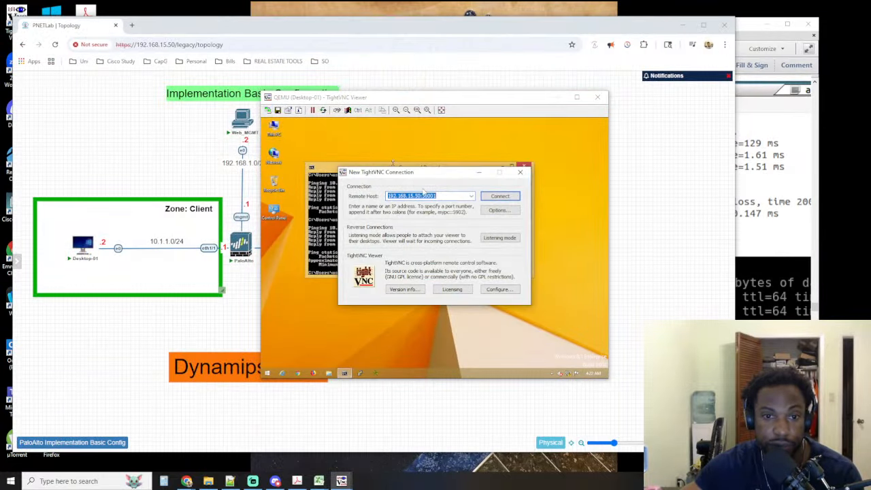
click(440, 196)
key(BackSpace)
text(4)
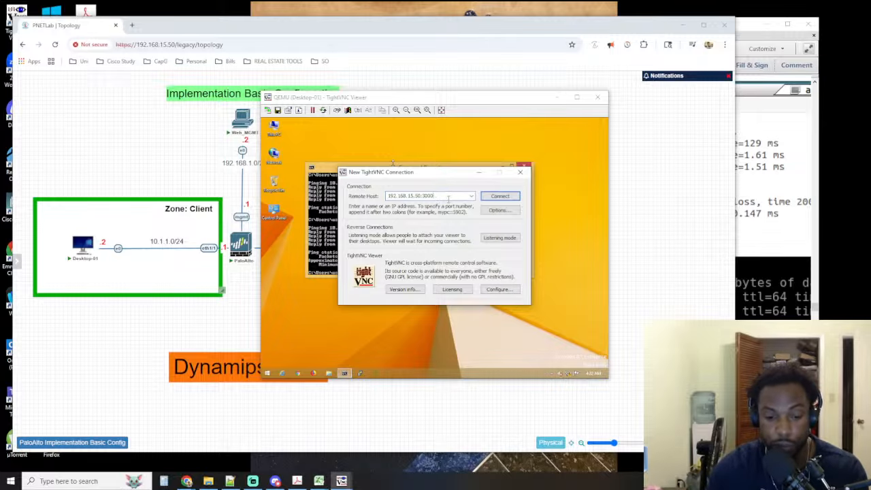
key(Return)
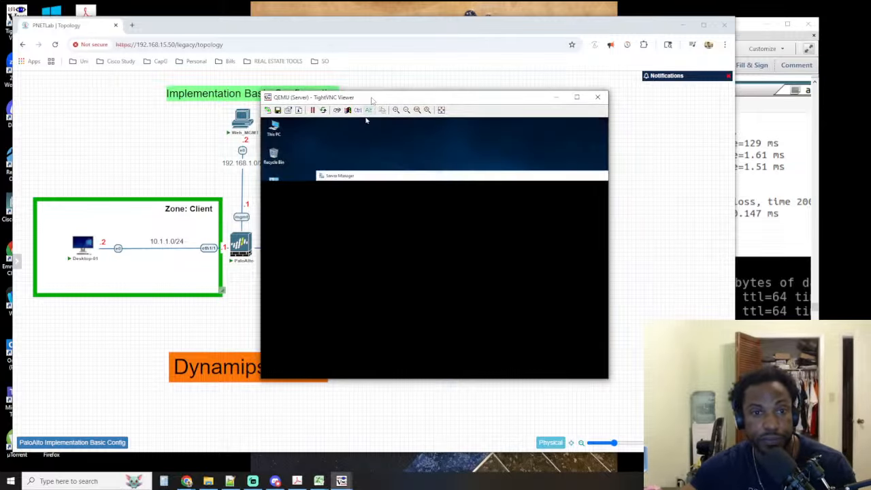
Move the Server's viewer window aside and close Server Manager on its desktop
drag(372, 99, 242, 142)
drag(438, 217, 344, 227)
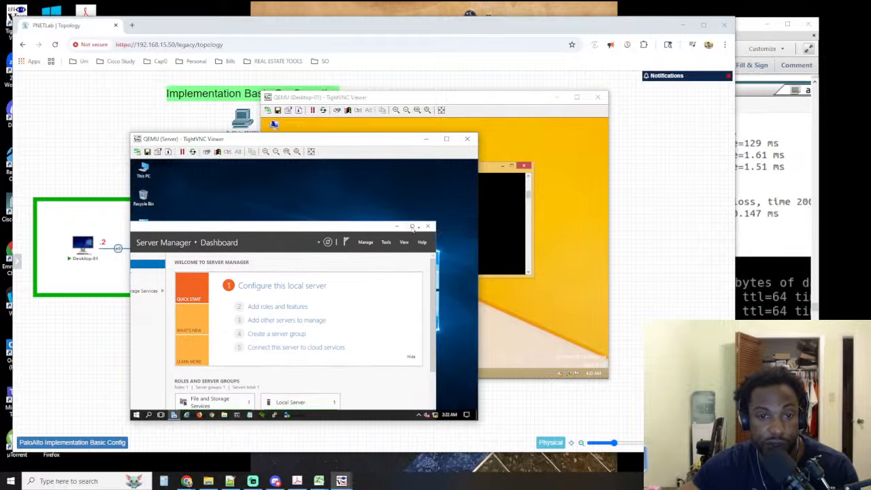
click(429, 226)
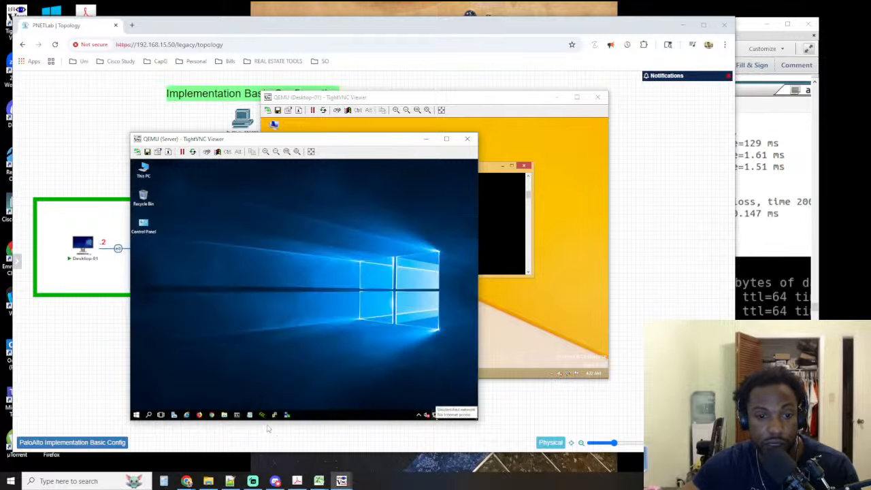
Ping the firewall's ethernet1/2 address 172.16.1.1 from the Server's command prompt, and minimize the Desktop-01 and Server viewers
click(237, 416)
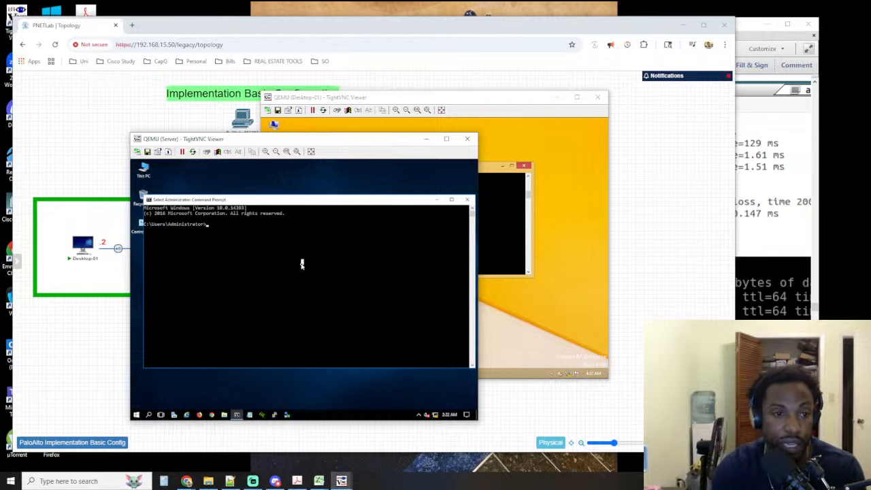
text(ping 17)
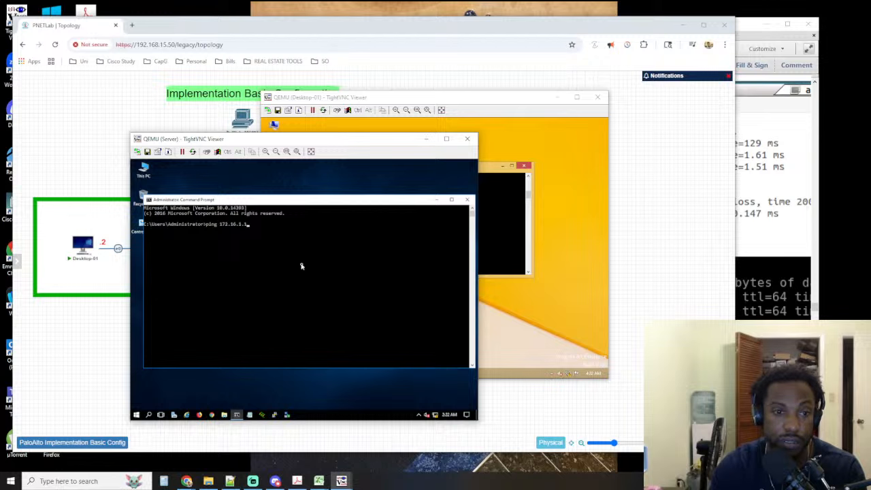
text(2.16.1.1)
key(Return)
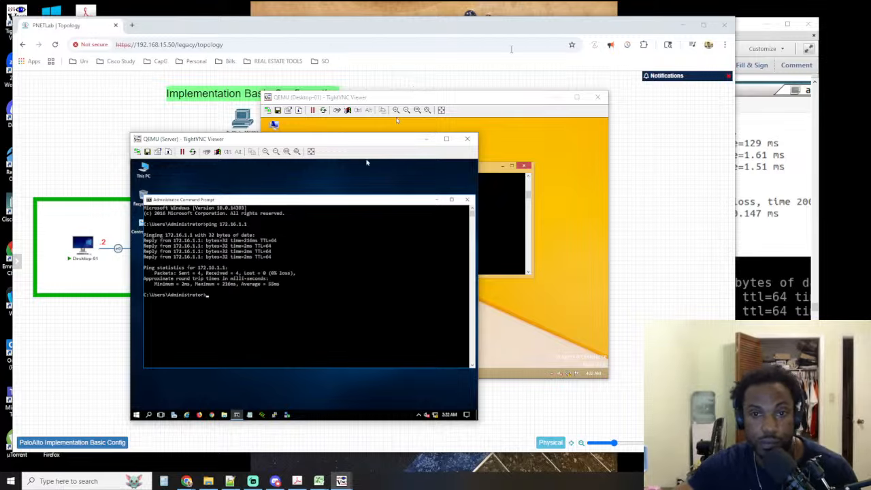
click(556, 97)
click(426, 138)
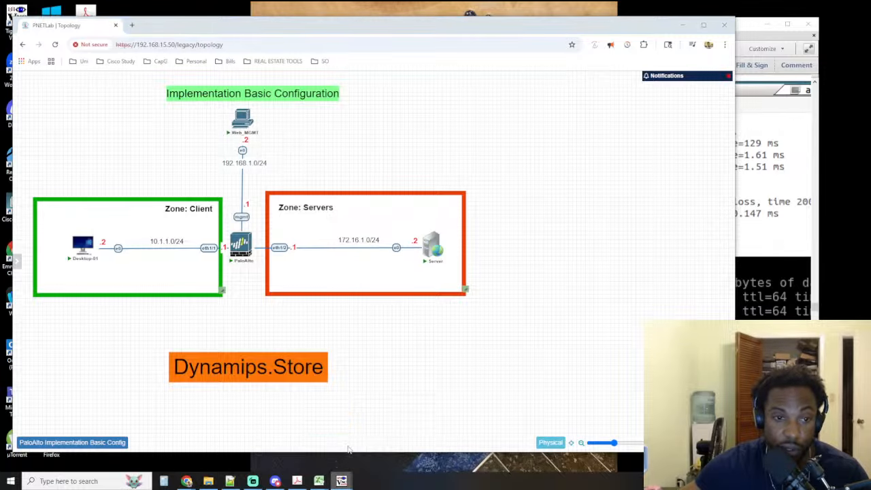
Check the link states of ethernet1/1 and ethernet1/2 in the Web_MGMT viewer, and the ping results in the Desktop-01 viewer
click(342, 481)
mouse_move(342, 480)
click(284, 420)
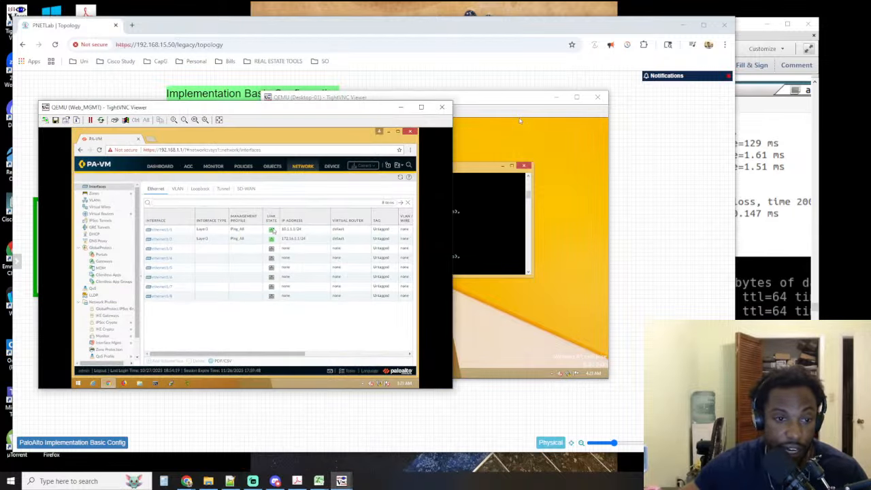
mouse_move(272, 230)
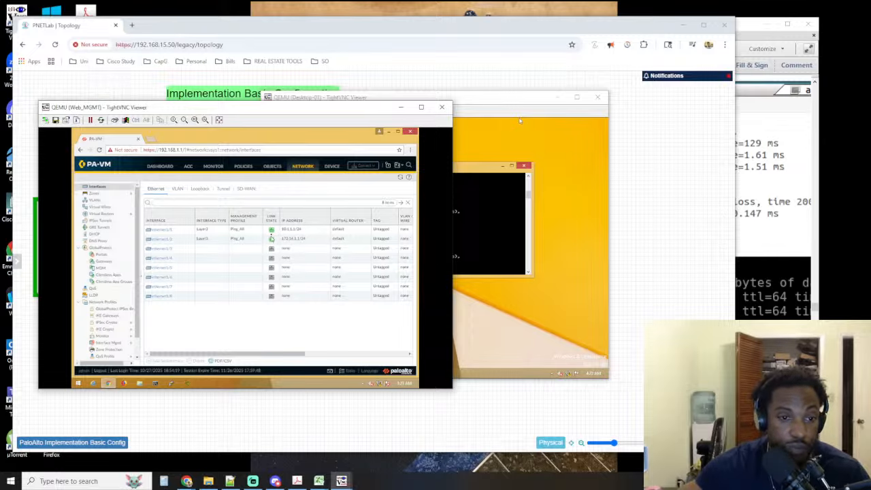
click(493, 221)
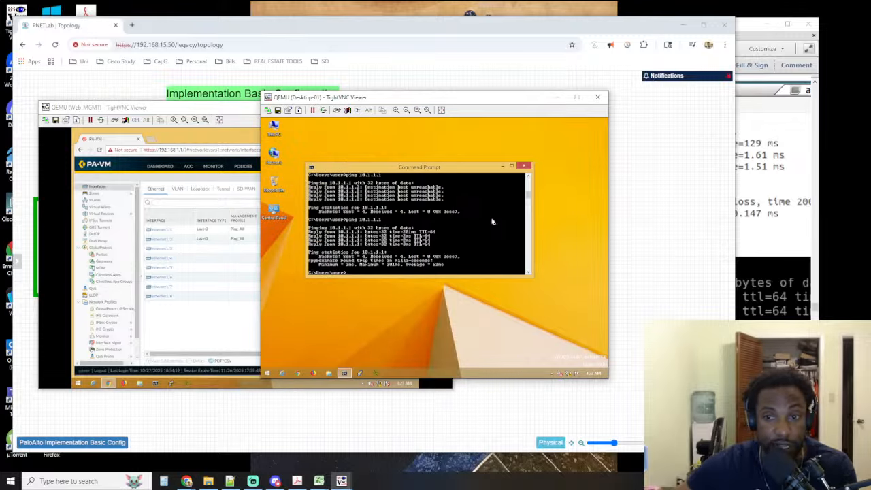
Compare the lab guide's ping tests with the PNETLab topology and read on to Step 15, the "Allow Ping" policy configuration
key(alt+Tab)
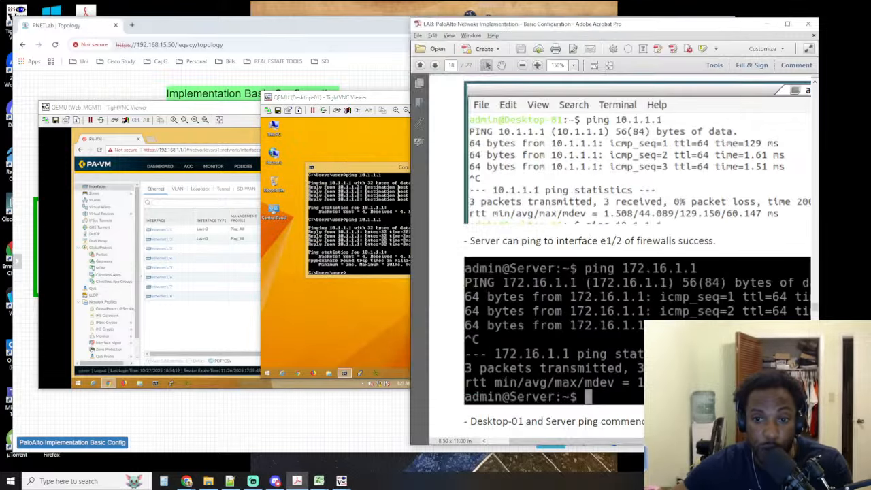
click(280, 33)
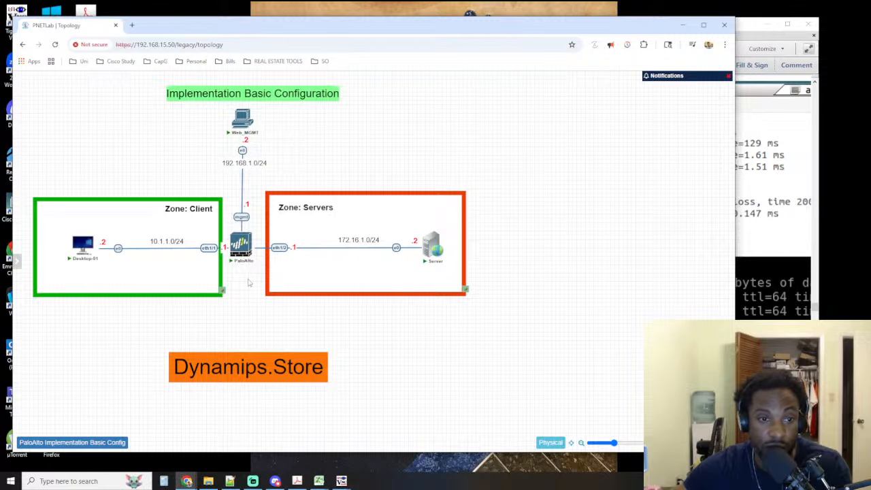
click(749, 224)
scroll(650, 234, down, 6)
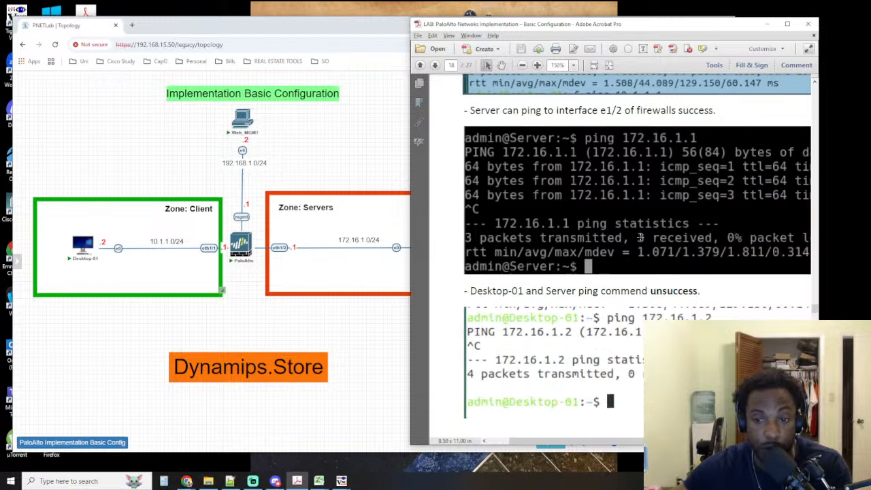
scroll(629, 233, down, 8)
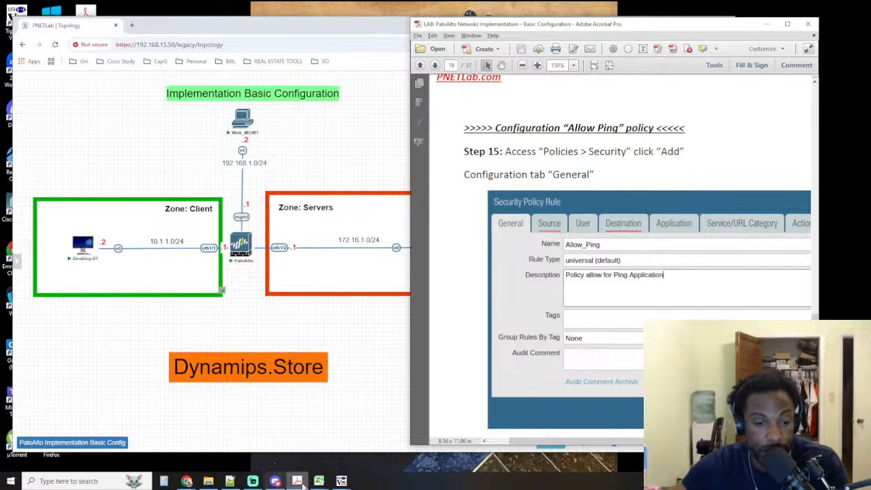
Switch to the Web_MGMT viewer and add a security policy rule named Allow_Ping on the firewall
mouse_move(341, 481)
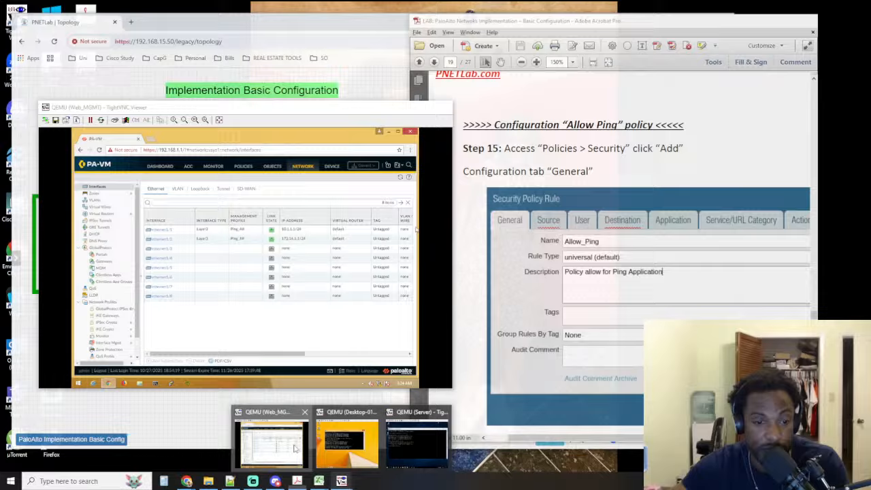
click(273, 442)
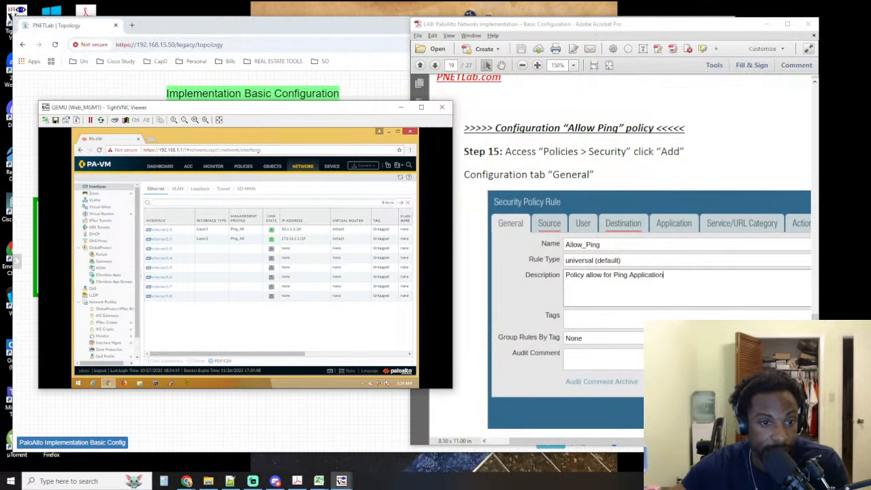
click(242, 166)
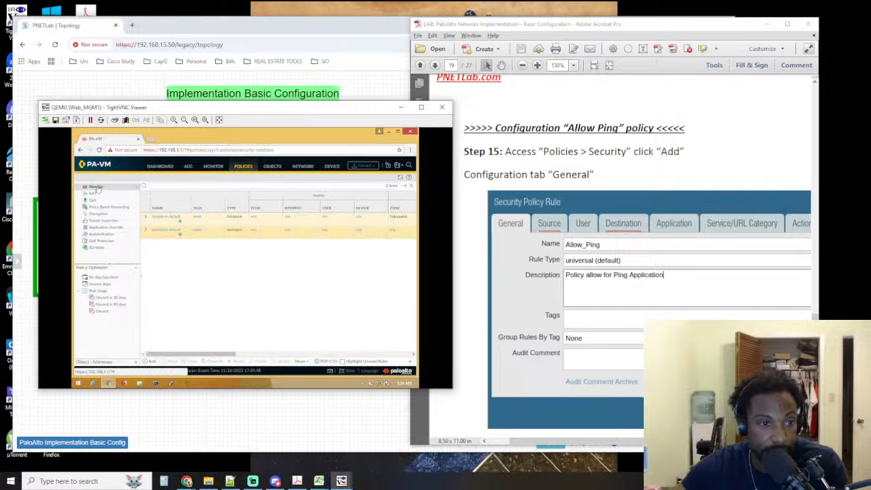
click(97, 187)
click(152, 362)
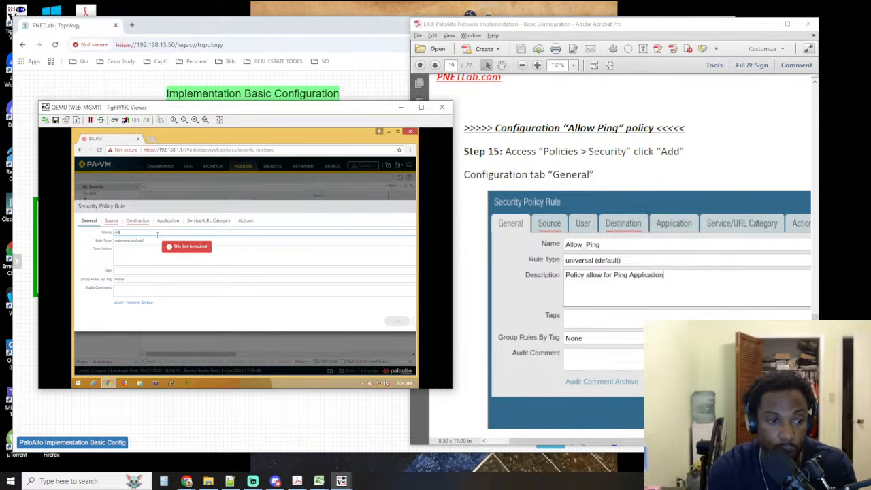
text(Allow_)
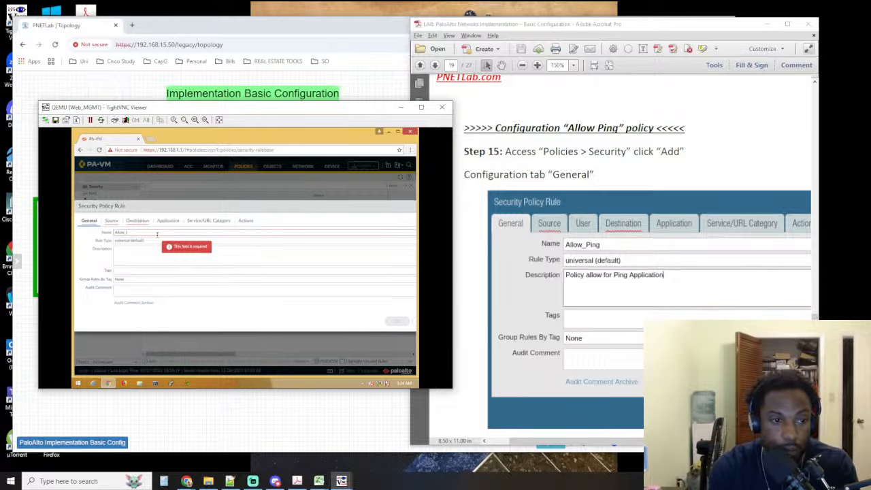
text(Ping)
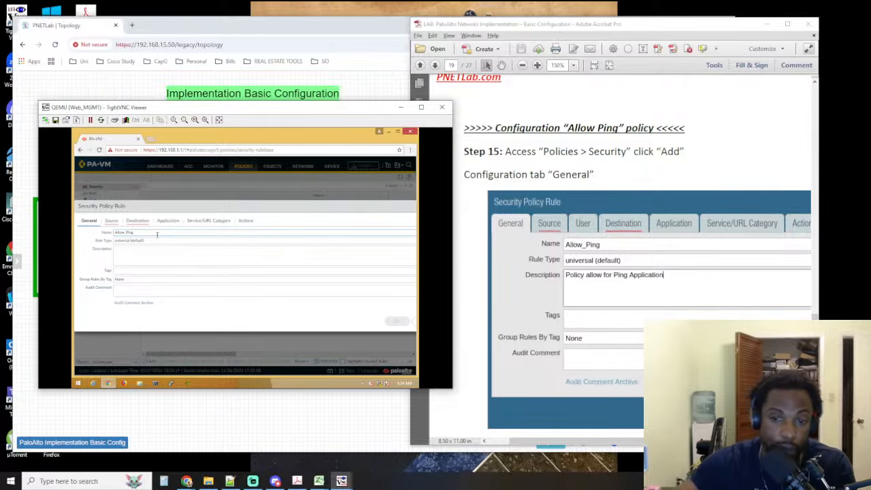
Enter "Policy allow for Ping Application" as the rule's description and check the general settings against the lab guide
click(192, 259)
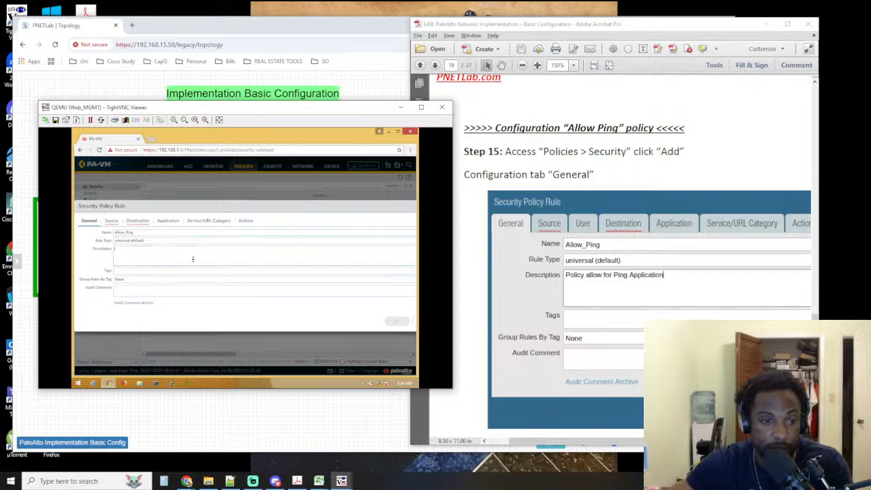
text(P)
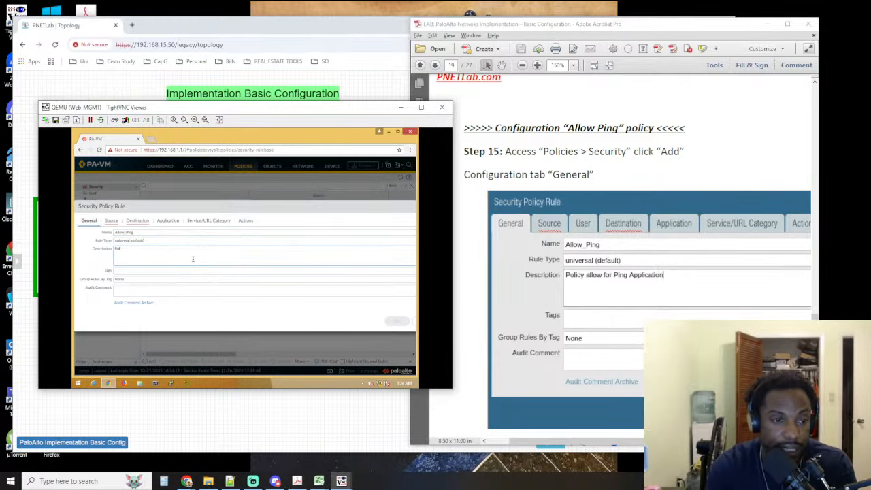
text(olicy al)
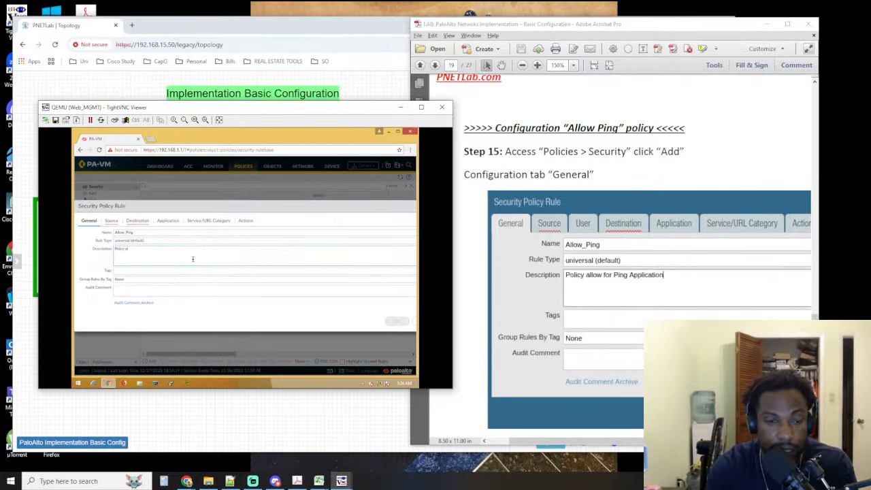
text(low for Ping Application)
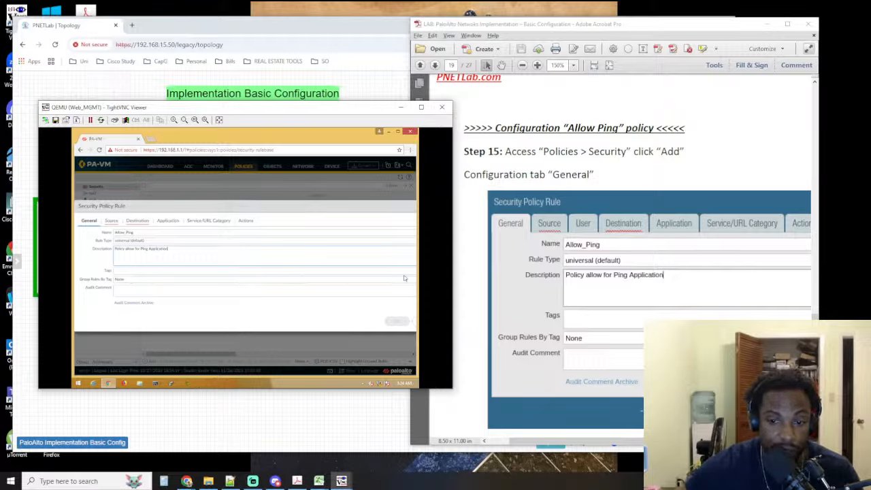
mouse_move(657, 441)
mouse_down()
mouse_move(761, 441)
mouse_move(661, 441)
mouse_move(748, 441)
mouse_move(666, 441)
mouse_move(746, 441)
mouse_move(674, 441)
mouse_up()
scroll(655, 253, down, 4)
scroll(655, 253, down, 4)
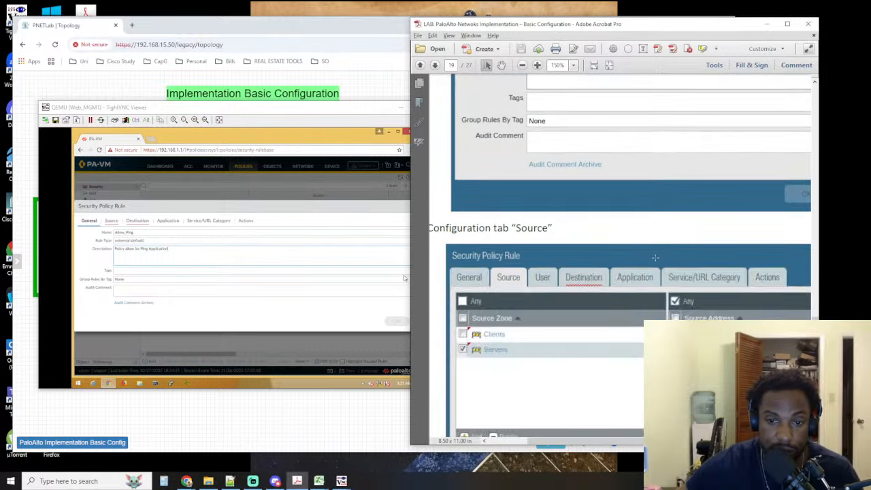
scroll(656, 259, up, 3)
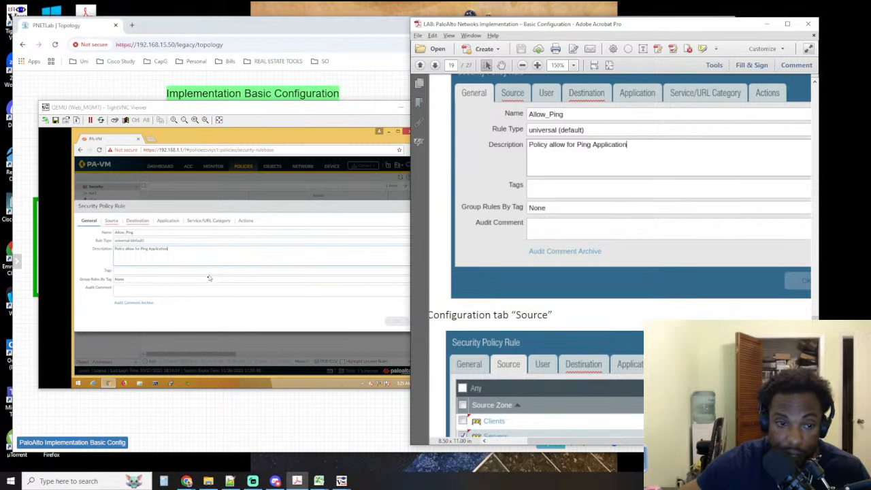
click(194, 294)
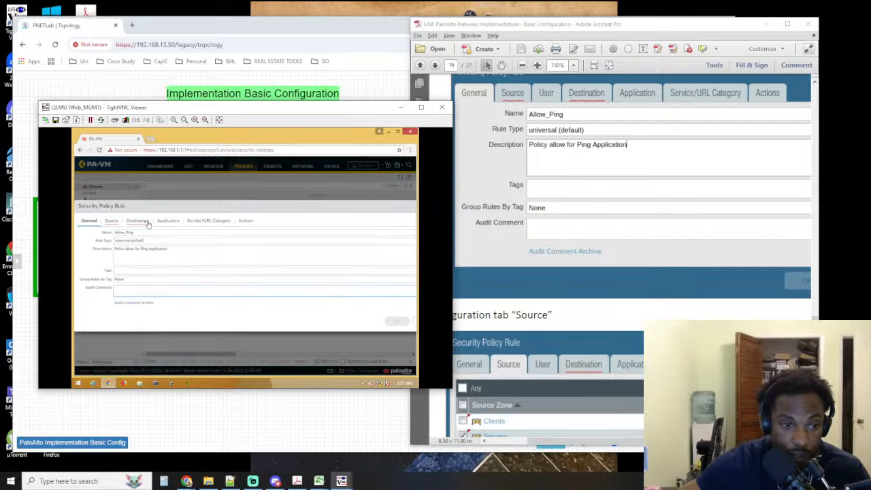
Add Clients and Servers as source zones of the Allow_Ping rule, following the lab guide
click(111, 222)
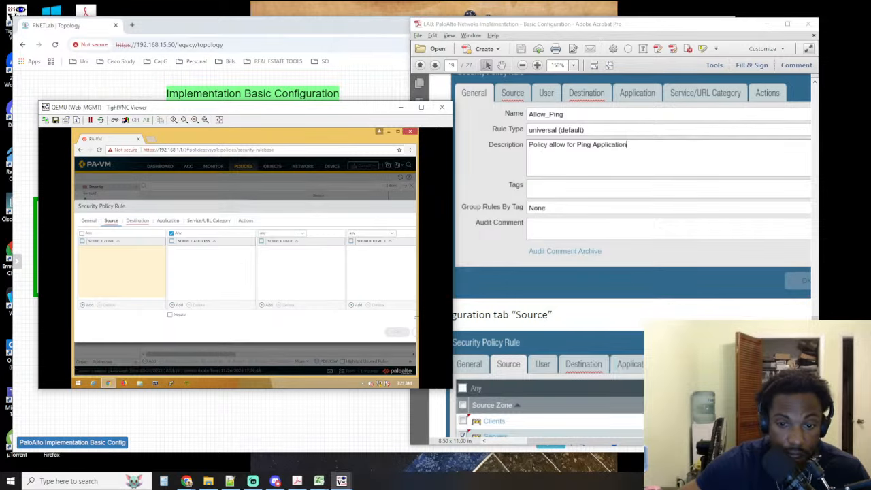
scroll(631, 264, down, 5)
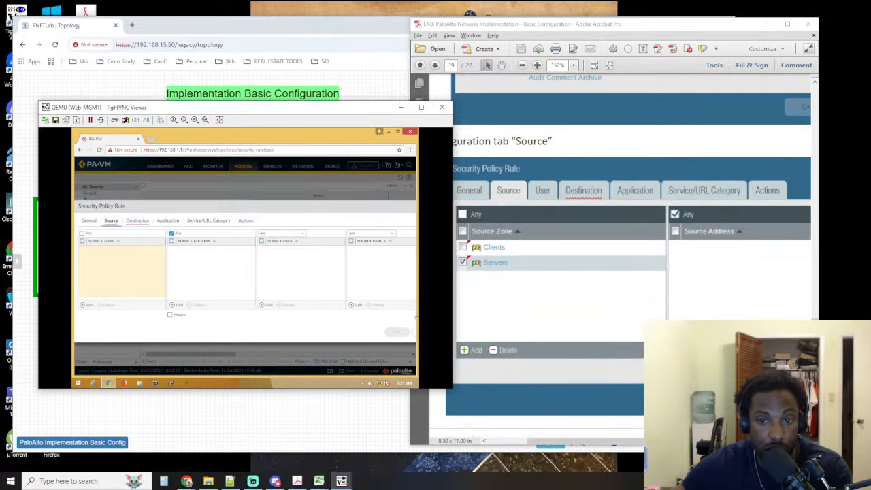
scroll(504, 274, down, 3)
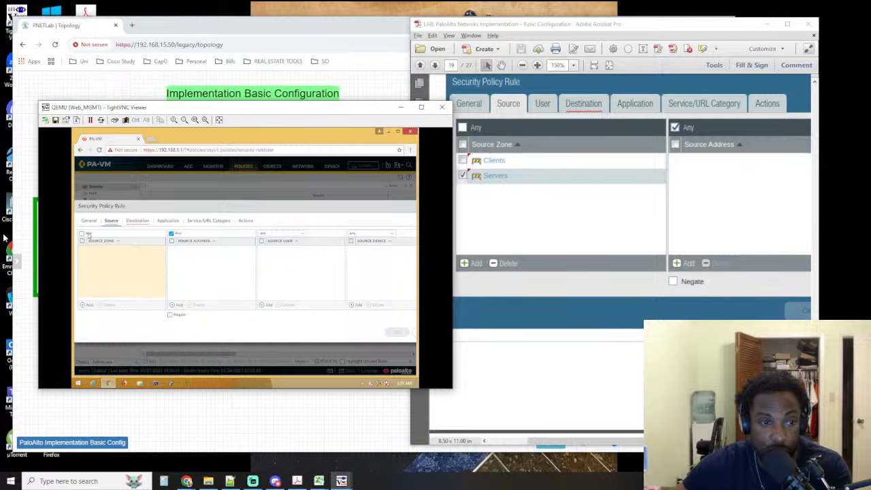
click(88, 307)
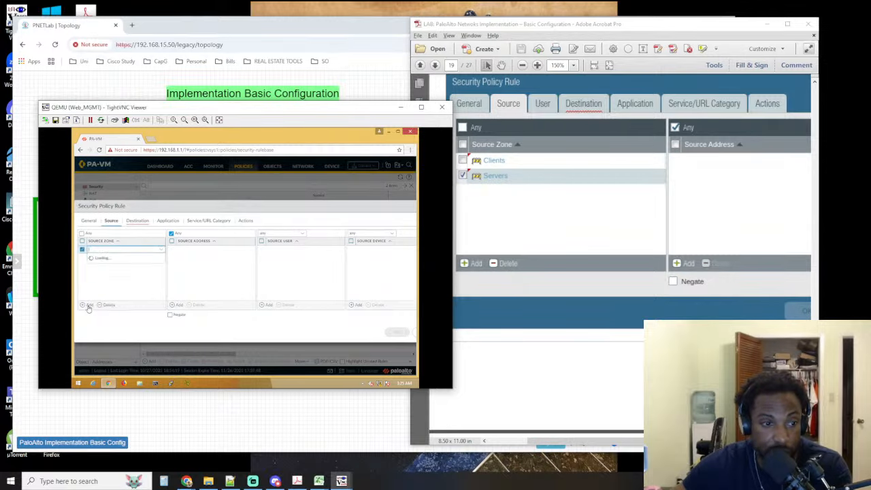
click(94, 268)
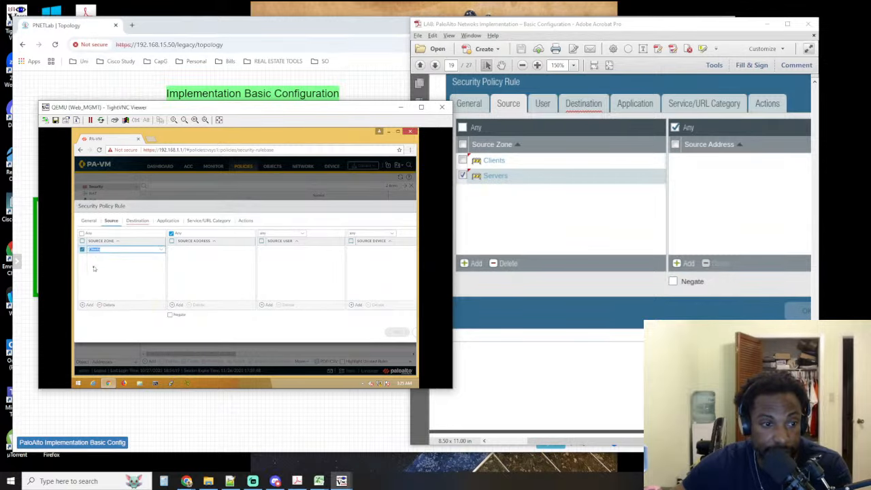
click(86, 306)
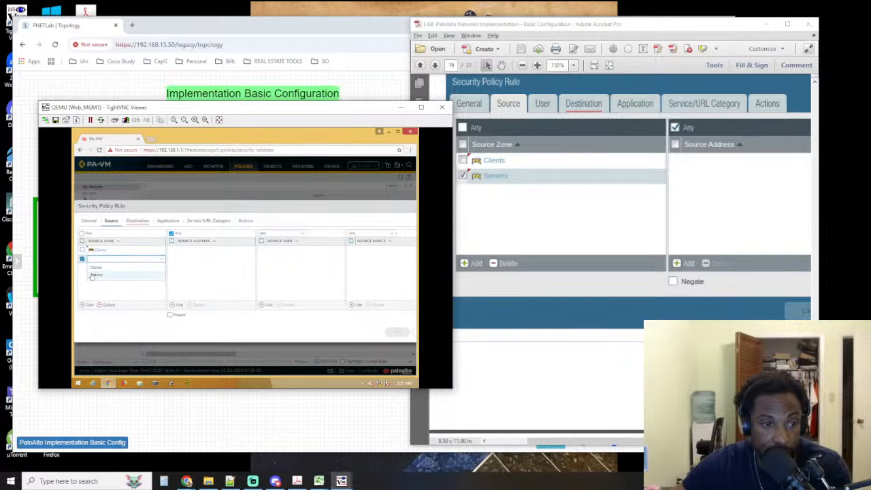
click(94, 274)
Read the lab guide's source, destination and application settings and open the Allow_Ping rule's destination settings for comparison
click(619, 359)
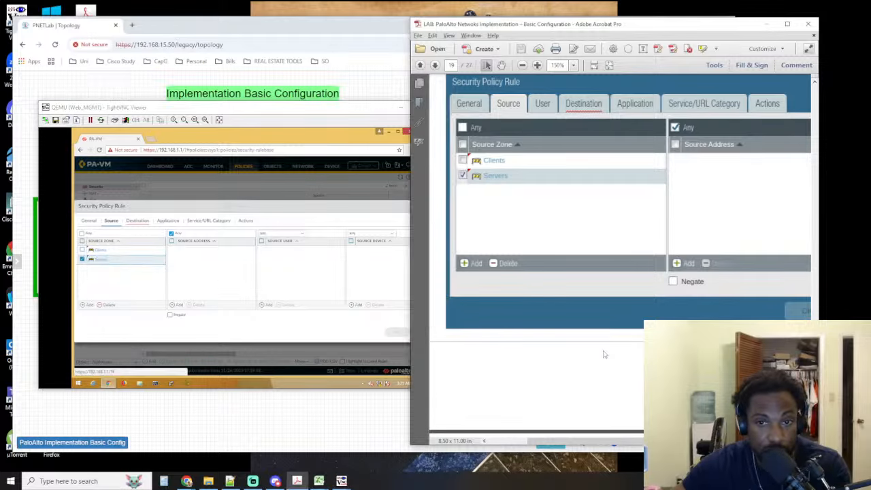
scroll(603, 352, down, 3)
scroll(564, 369, up, 3)
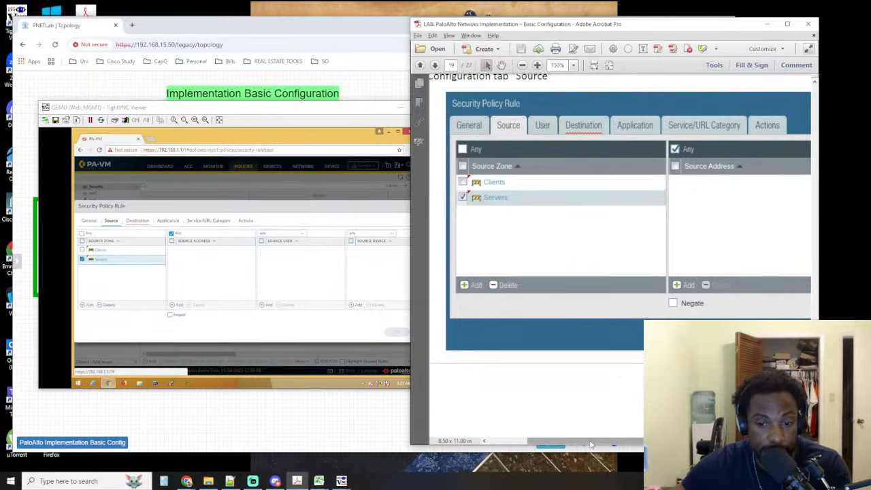
drag(591, 442, 555, 416)
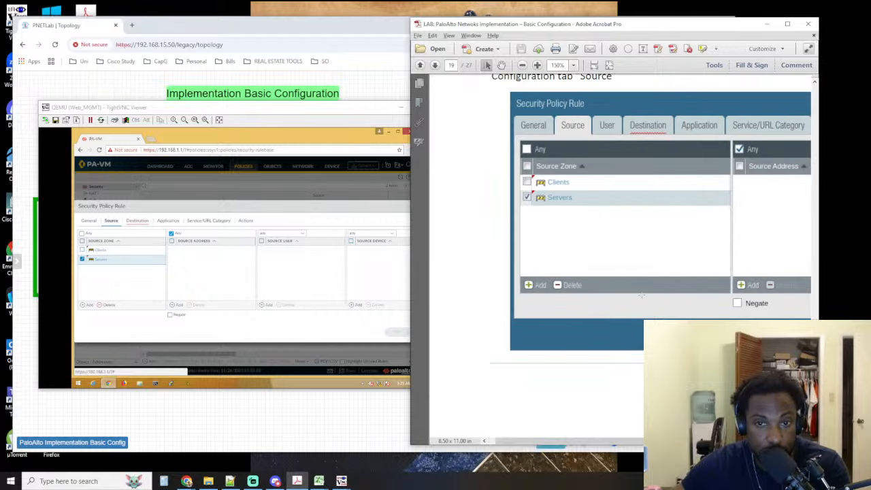
scroll(641, 274, up, 4)
scroll(626, 278, down, 5)
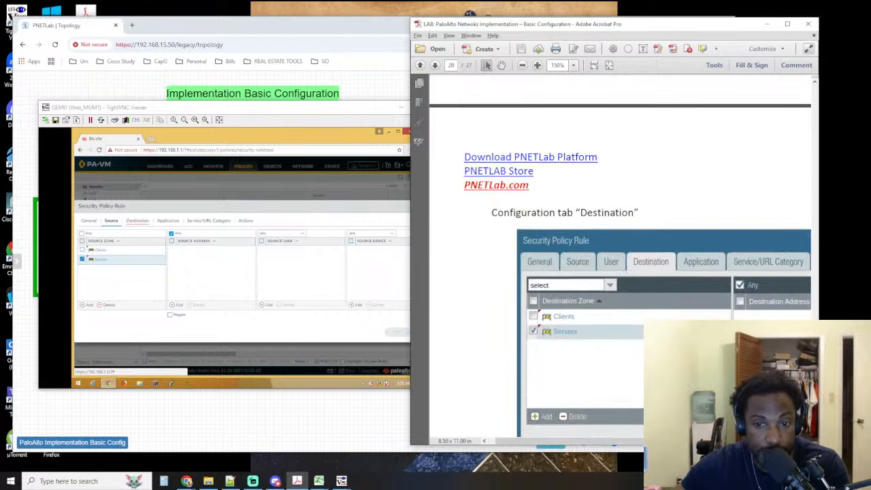
click(136, 221)
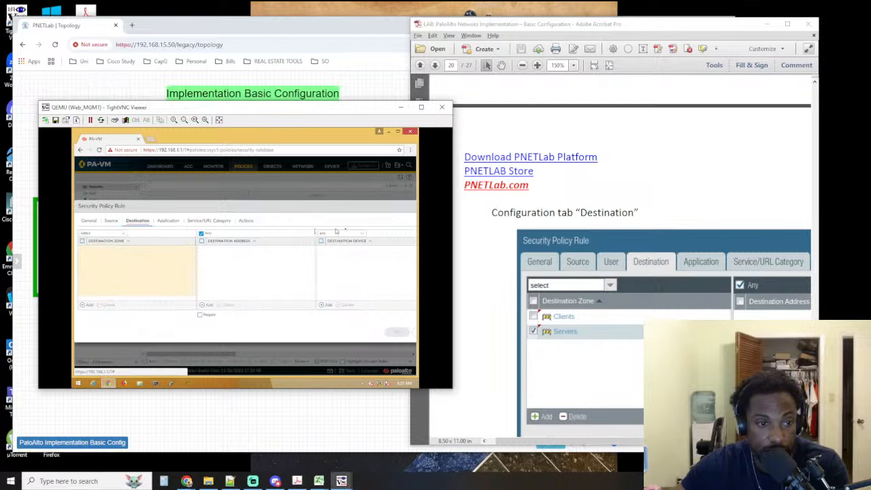
scroll(558, 249, down, 8)
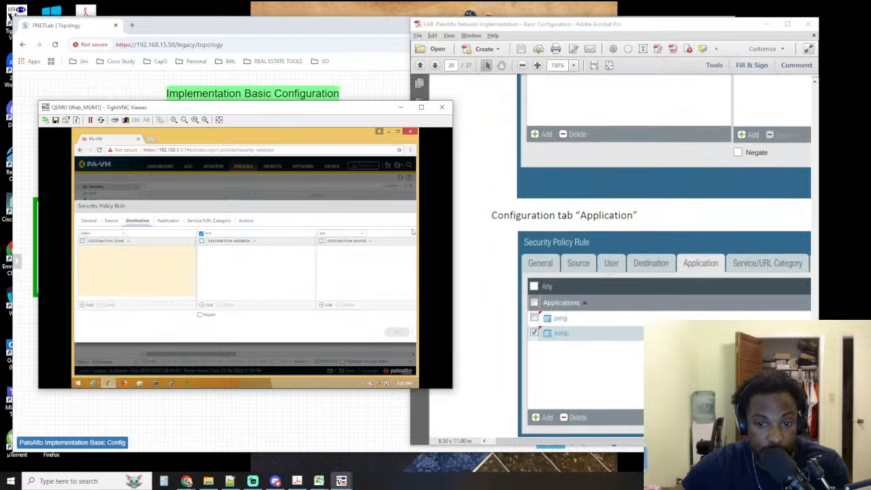
scroll(653, 258, up, 5)
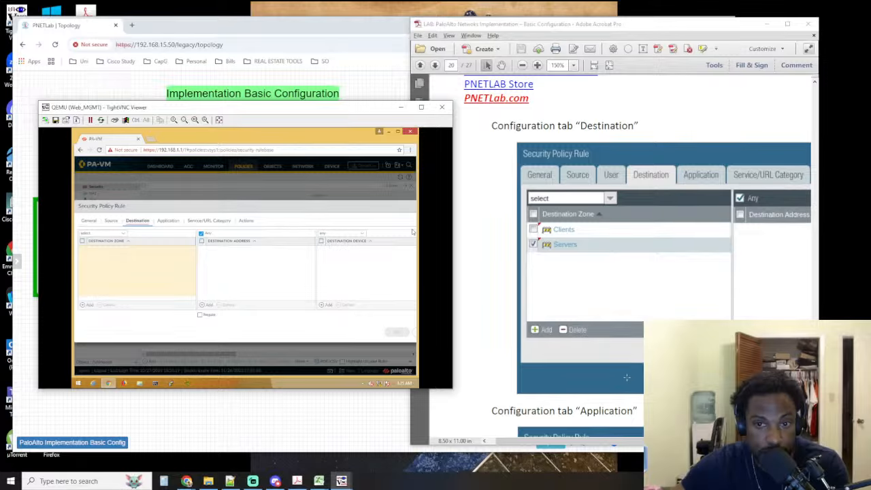
scroll(627, 377, up, 6)
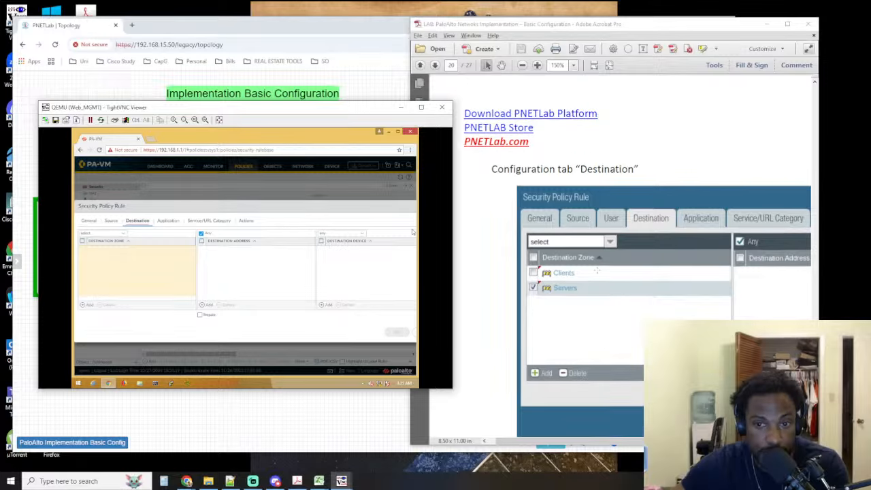
scroll(593, 254, down, 6)
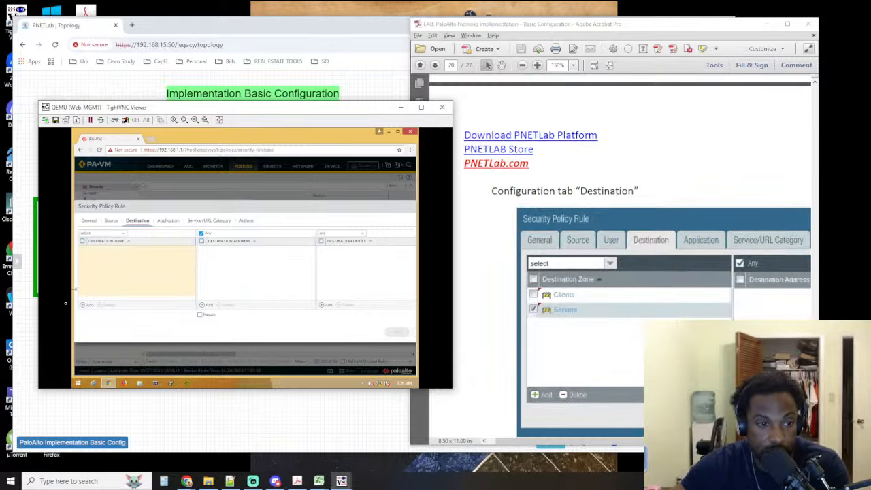
Add Clients and Servers as destination zones of the Allow_Ping rule, following the lab guide
click(85, 305)
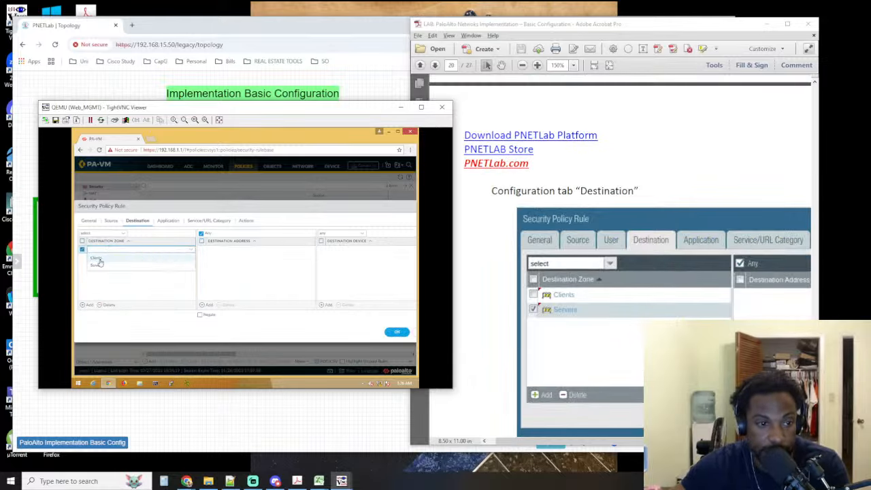
click(85, 305)
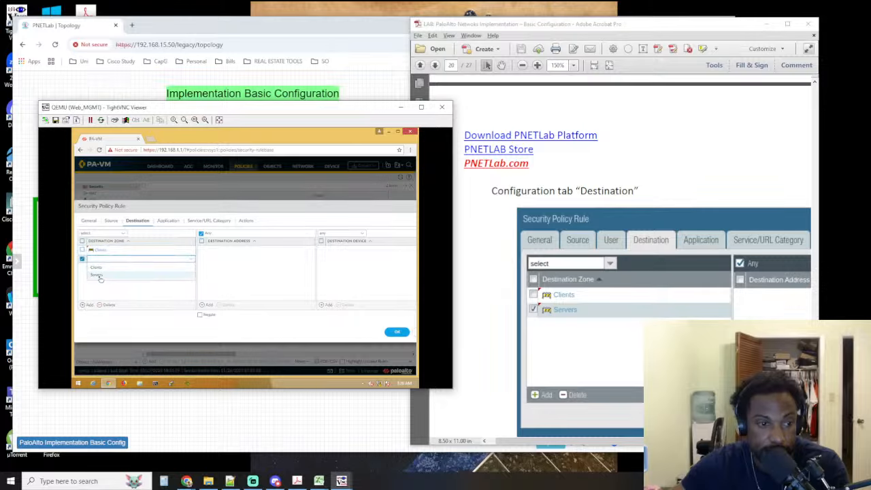
click(114, 278)
click(118, 278)
Add ping and icmp as the applications matched by the Allow_Ping rule
scroll(470, 307, down, 4)
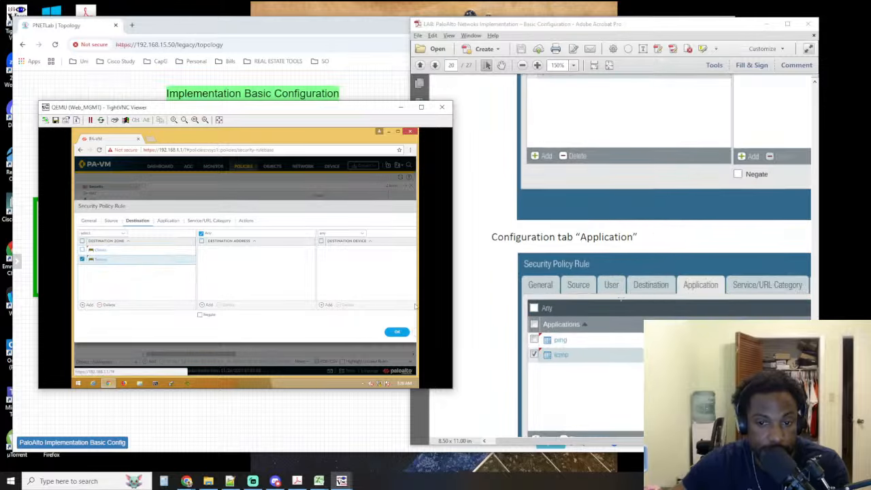
click(168, 220)
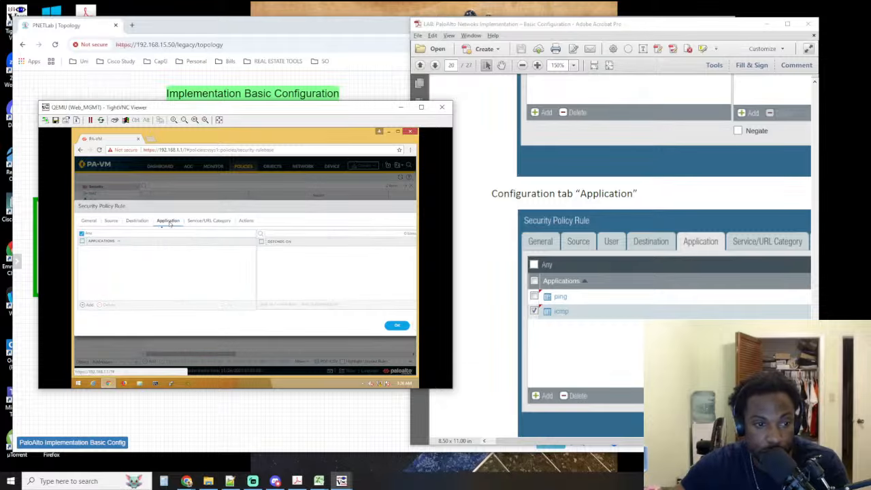
click(85, 305)
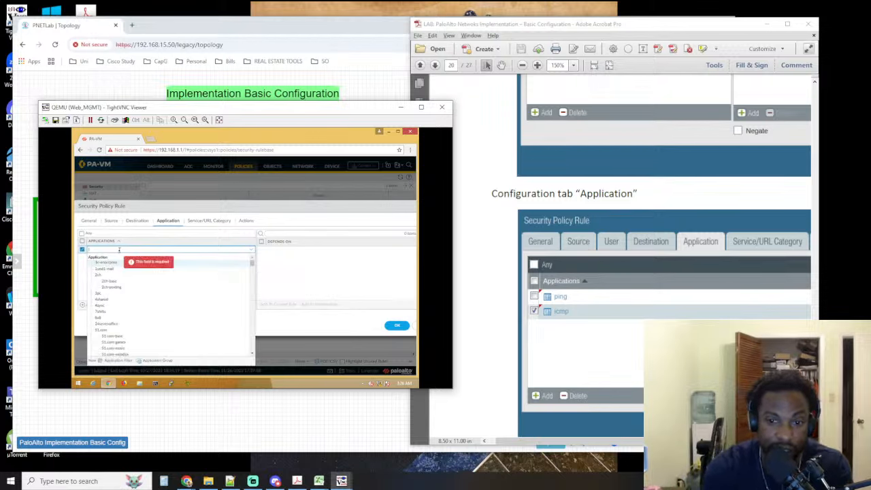
text(ping)
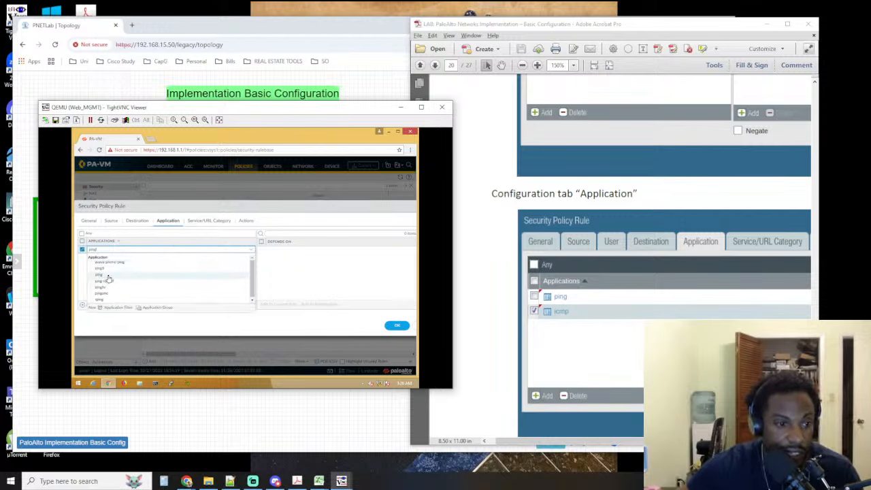
click(109, 275)
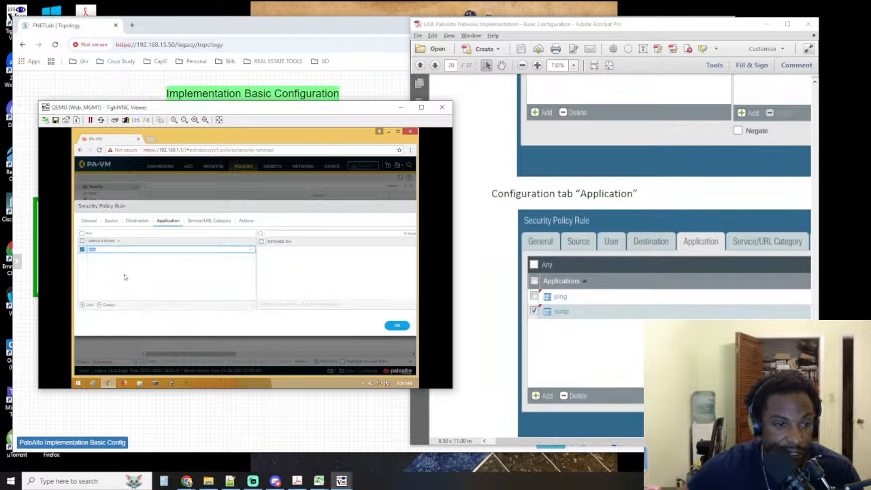
click(83, 305)
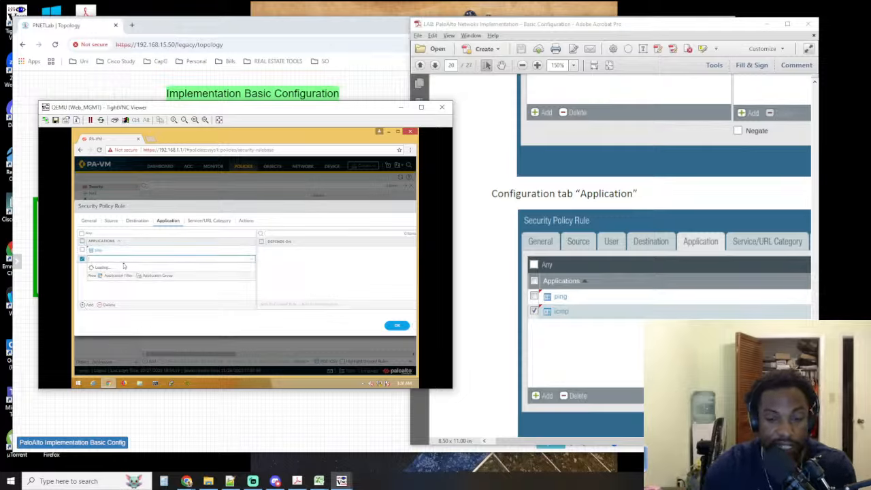
text(icmp)
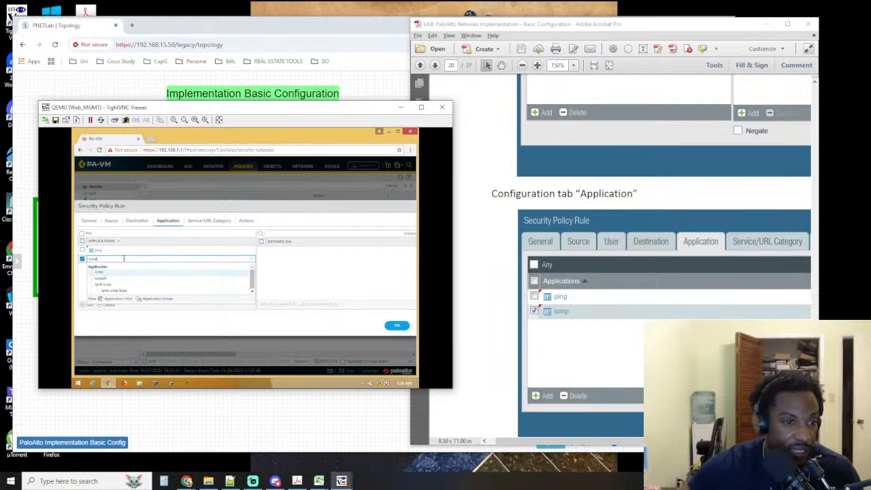
click(97, 272)
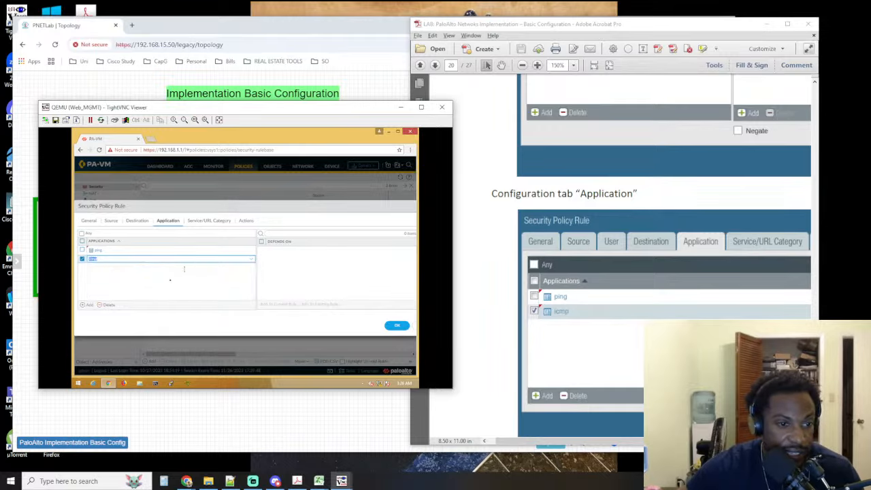
click(163, 288)
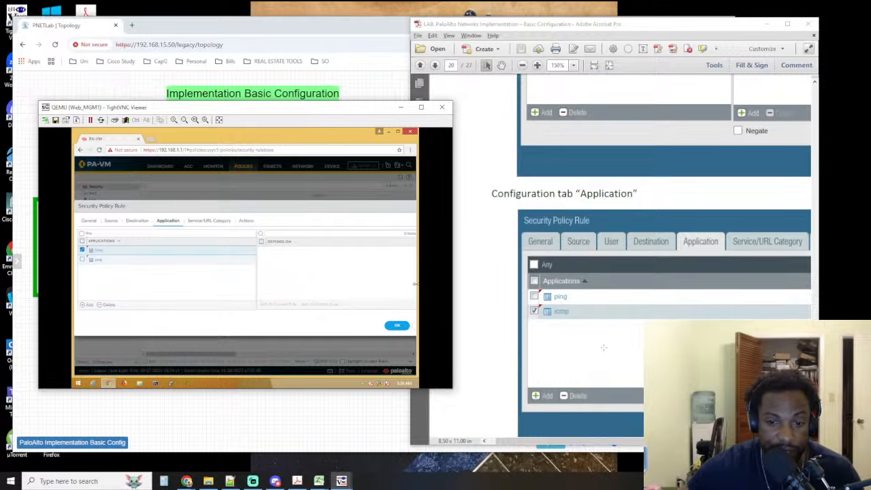
Save the Allow_Ping rule as the lab guide instructs and review its columns in the security policy list
scroll(603, 348, down, 4)
drag(569, 442, 403, 408)
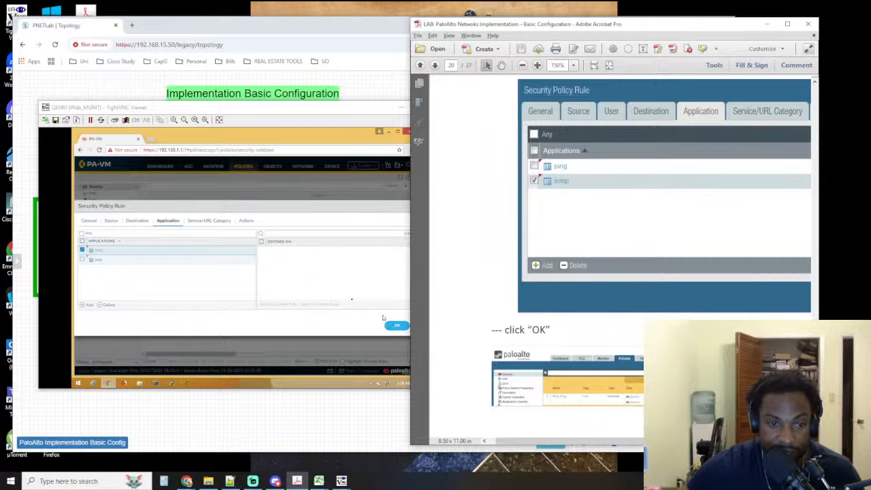
scroll(622, 243, down, 1)
click(397, 333)
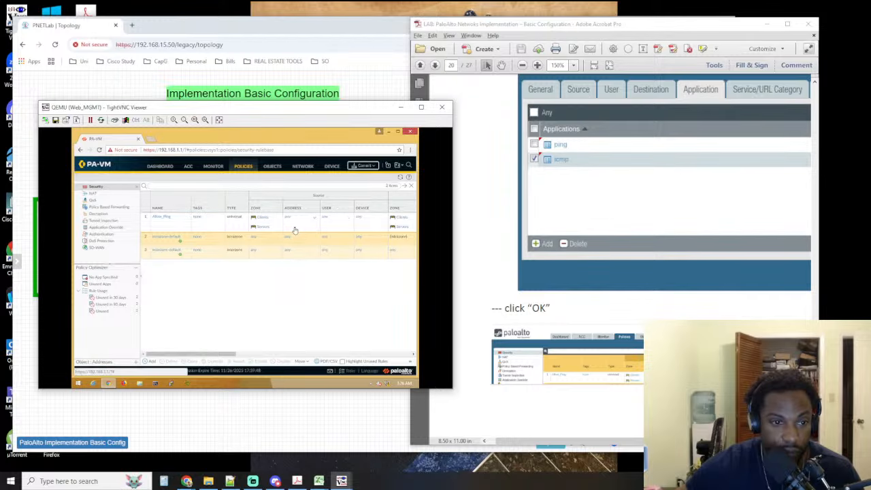
drag(220, 353, 336, 355)
drag(337, 355, 434, 351)
Commit all changes to the firewall's running configuration, following Step 16 of the lab guide
scroll(601, 320, down, 10)
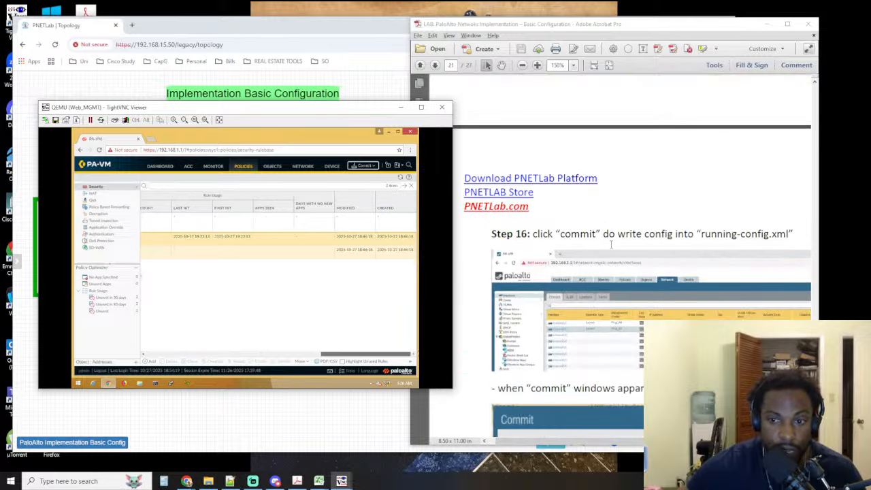
click(365, 166)
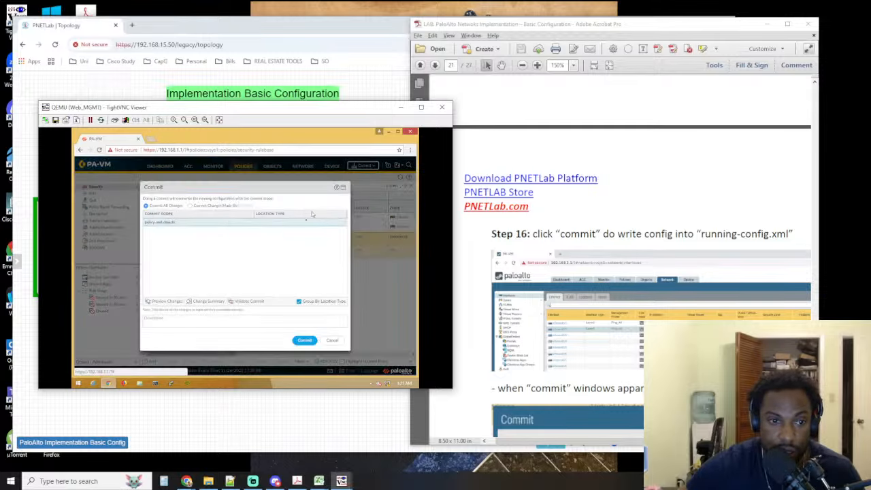
click(305, 340)
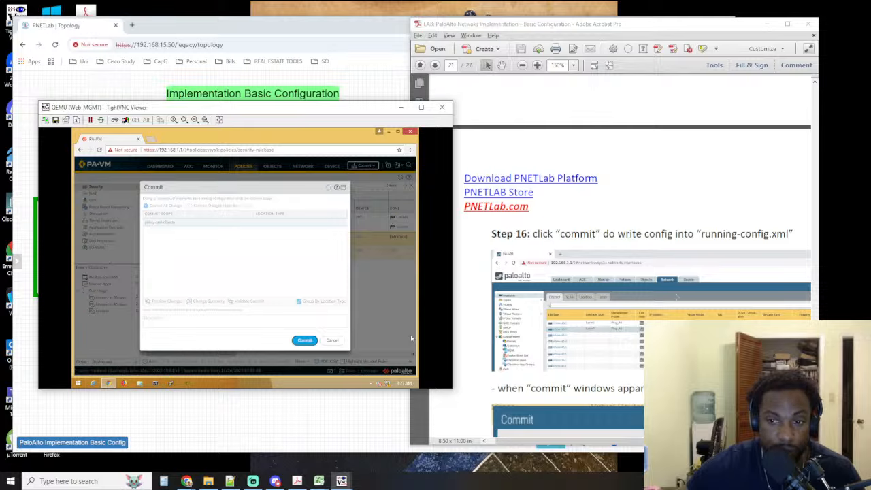
Read the lab guide's commit instructions and its "TestCase phase 2" section on the ping, hit count and SSH tests
scroll(671, 292, down, 3)
scroll(670, 291, down, 2)
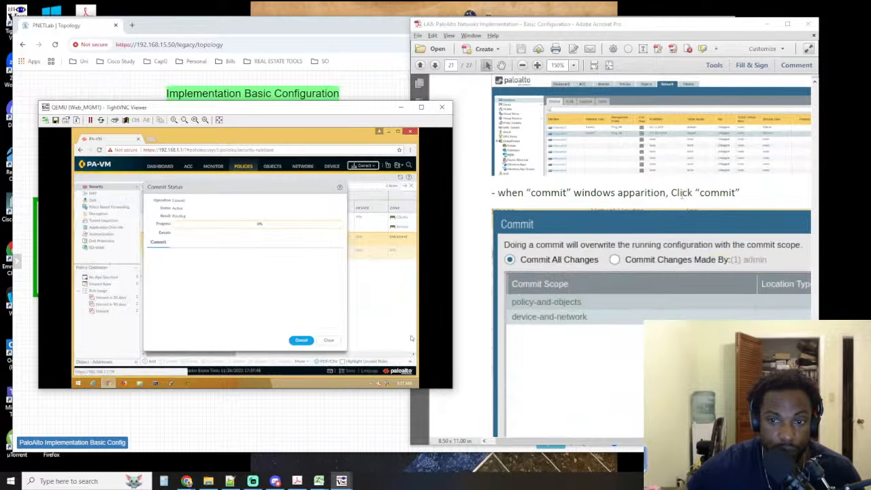
scroll(603, 178, down, 2)
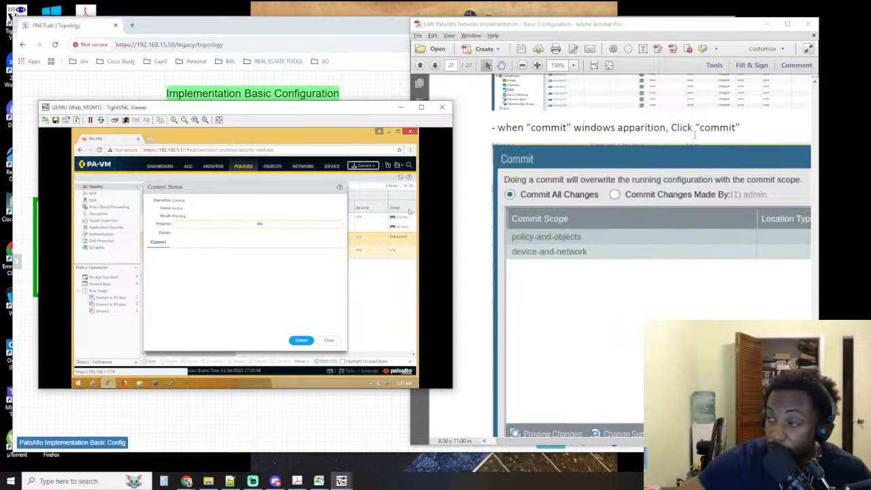
scroll(687, 131, down, 8)
scroll(683, 128, down, 12)
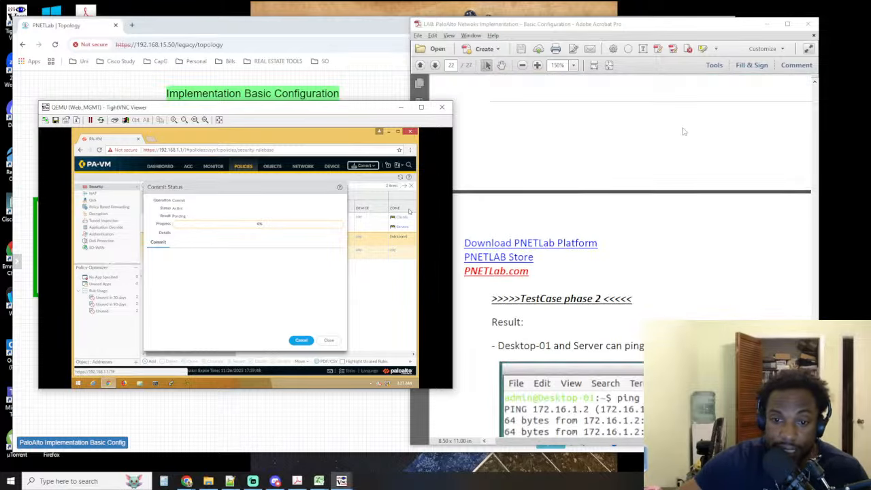
scroll(666, 135, down, 3)
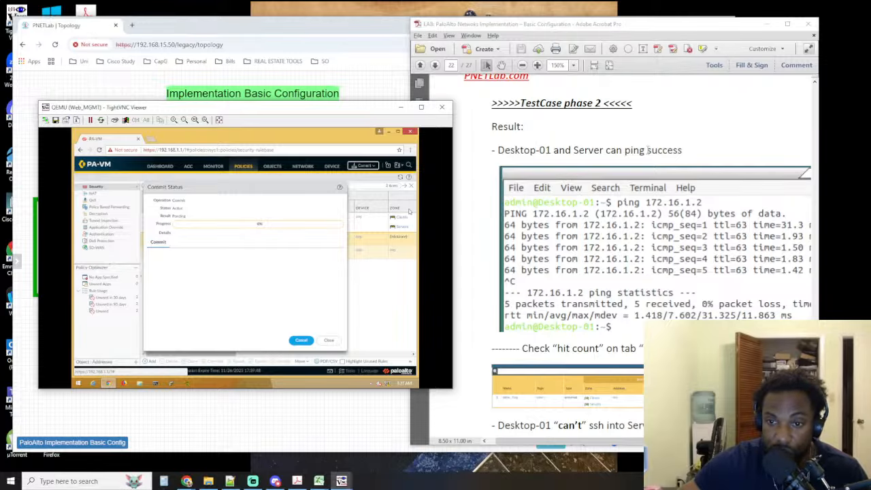
scroll(647, 150, down, 4)
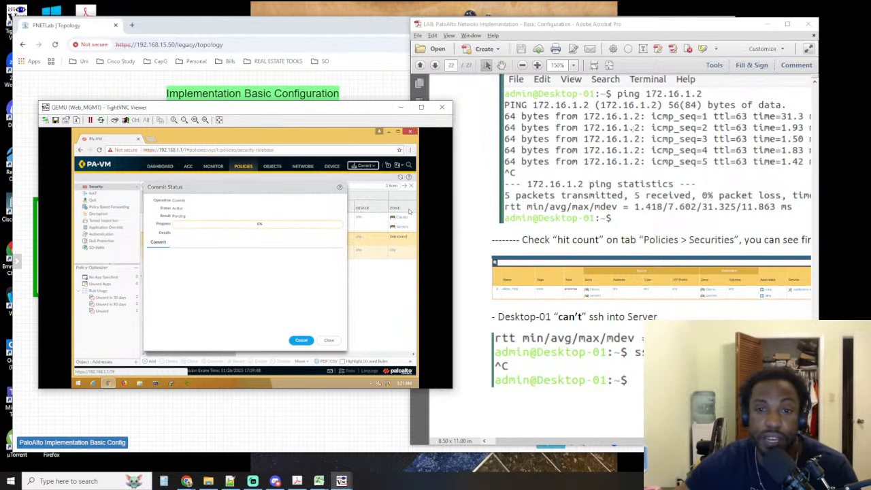
scroll(629, 128, up, 3)
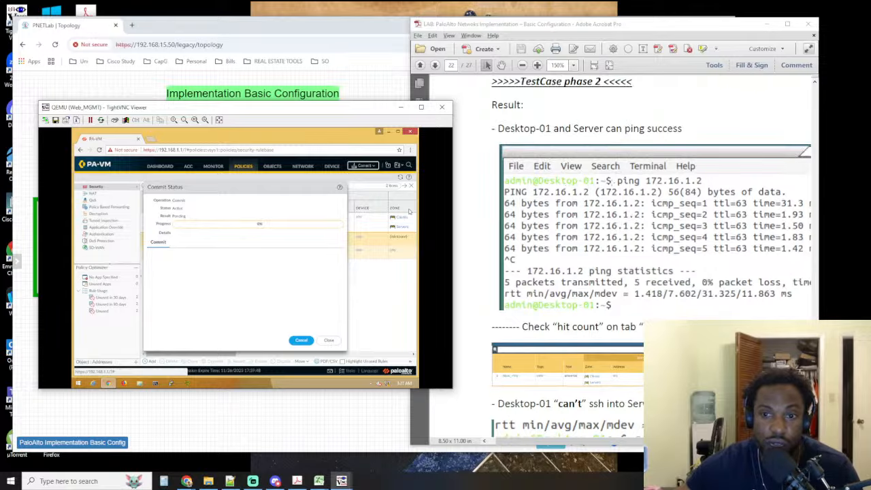
Switch to the PNETLab topology to locate Desktop-01 and Server, and return to the guide's SSH test between them
click(356, 25)
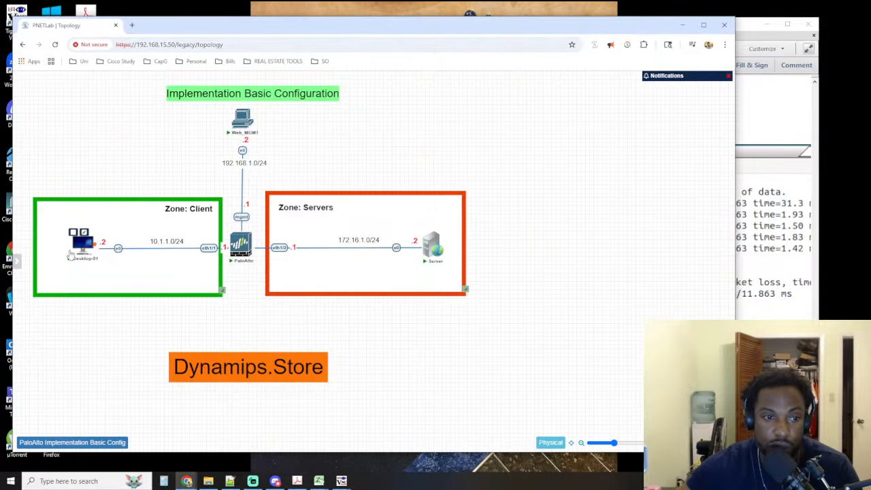
mouse_move(79, 243)
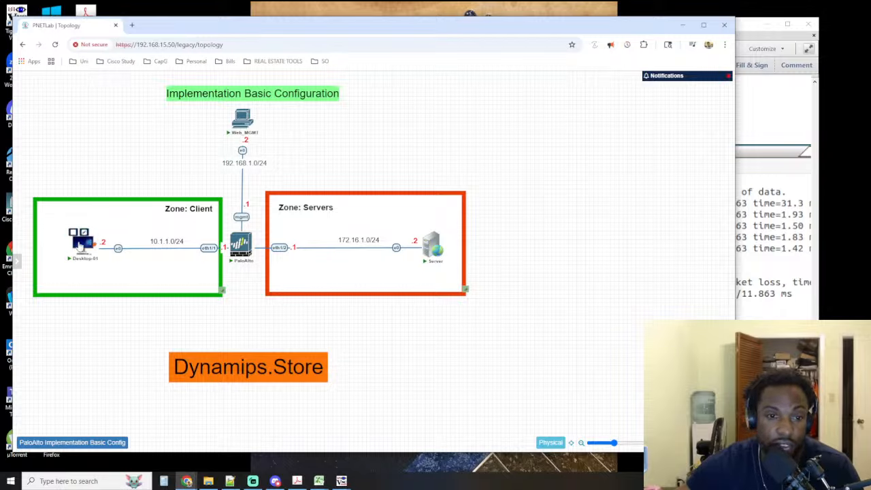
mouse_move(435, 236)
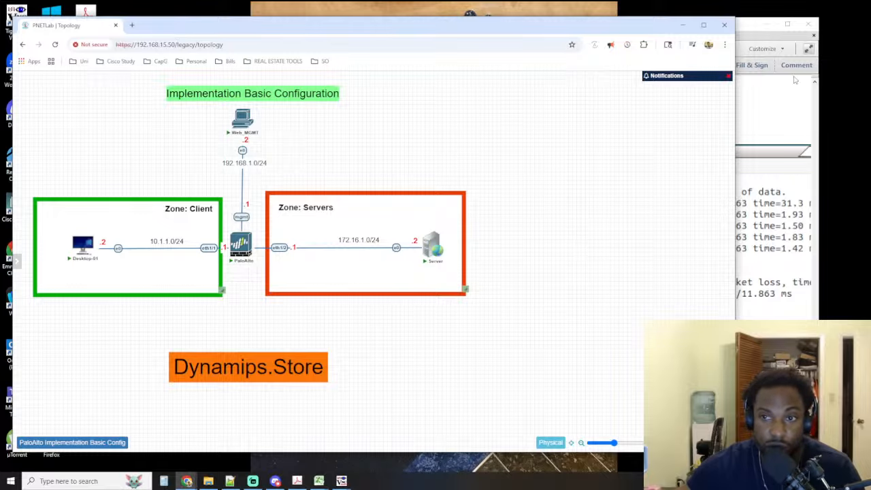
click(754, 94)
scroll(754, 93, down, 10)
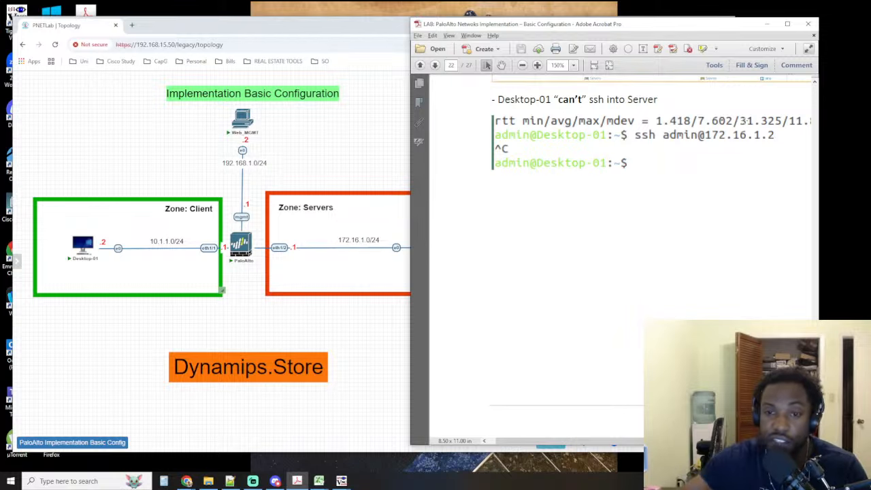
Review the lab guide's "TestCase phase 2" section on the ping, hit count and SSH tests between Desktop-01 and Server
scroll(652, 204, up, 4)
scroll(651, 258, up, 4)
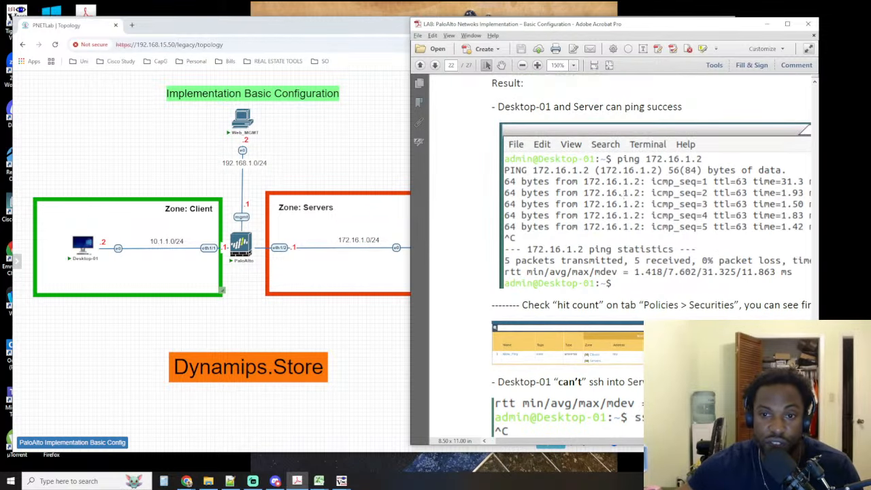
scroll(651, 258, down, 2)
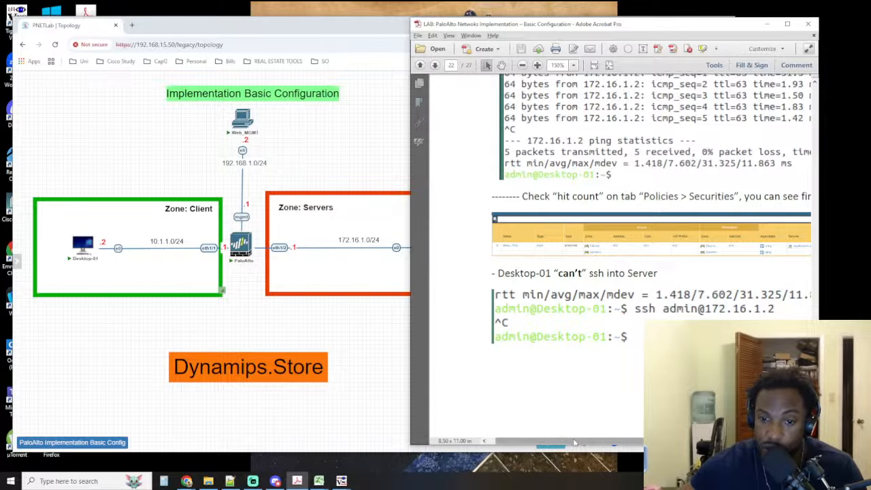
mouse_move(570, 441)
mouse_down()
mouse_move(651, 441)
mouse_move(569, 441)
mouse_up()
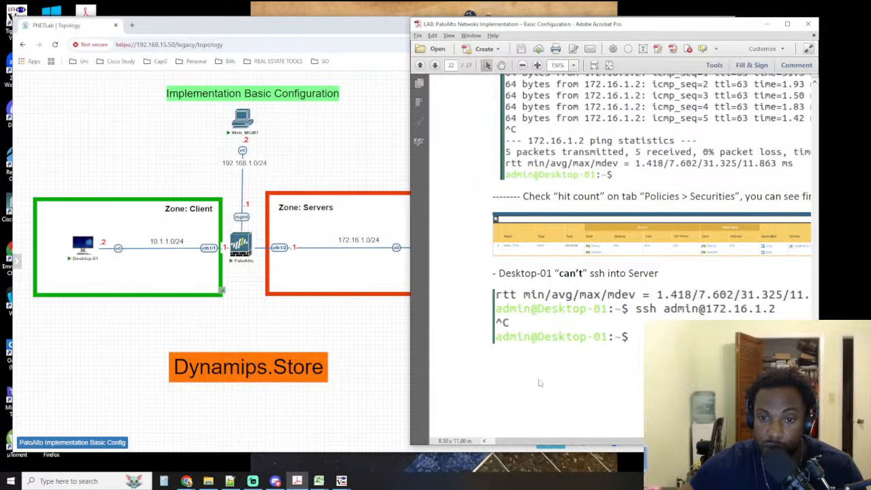
scroll(613, 258, up, 4)
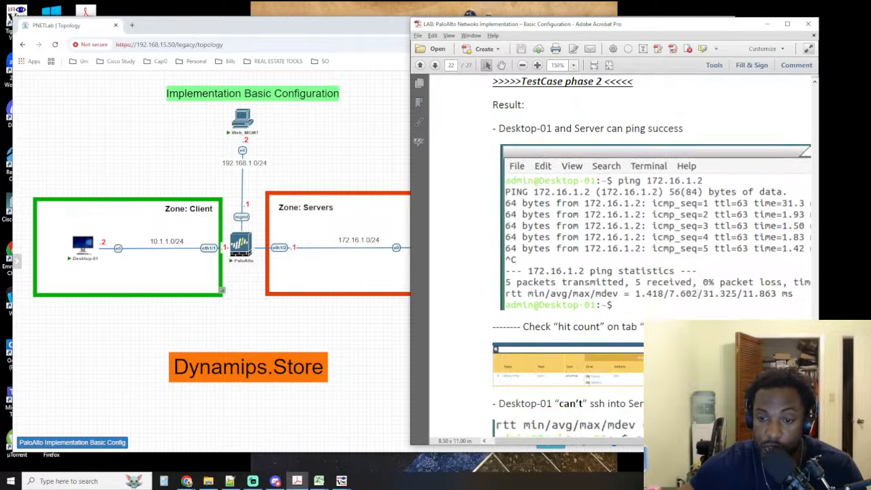
drag(591, 441, 619, 441)
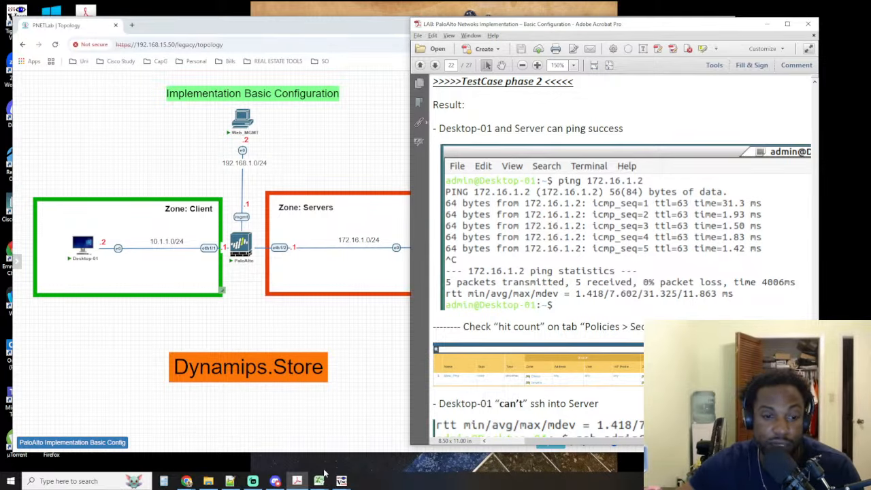
Switch to the Desktop-01 VNC session and ping the firewall's server-side interface, 172.16.1.1, from its command prompt
mouse_move(342, 481)
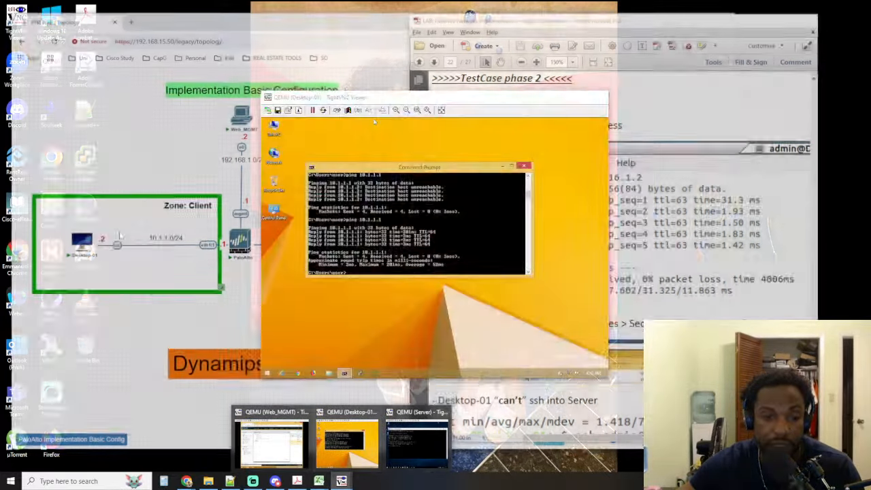
click(347, 443)
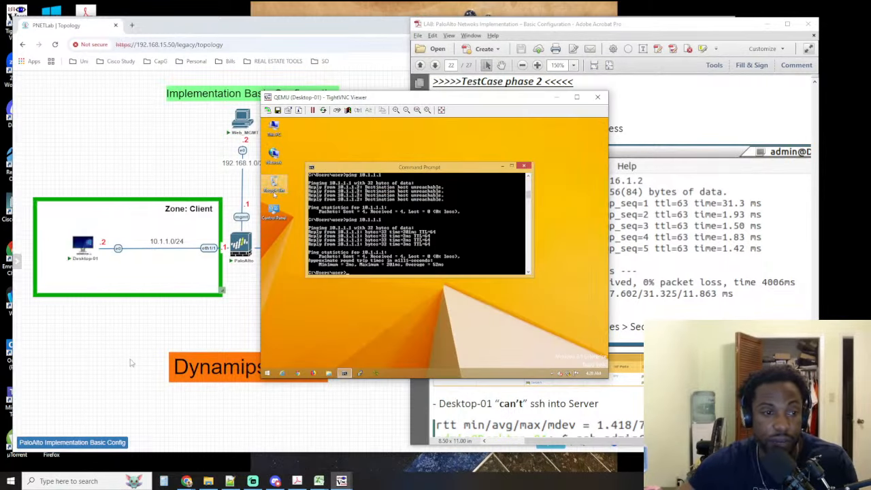
click(102, 238)
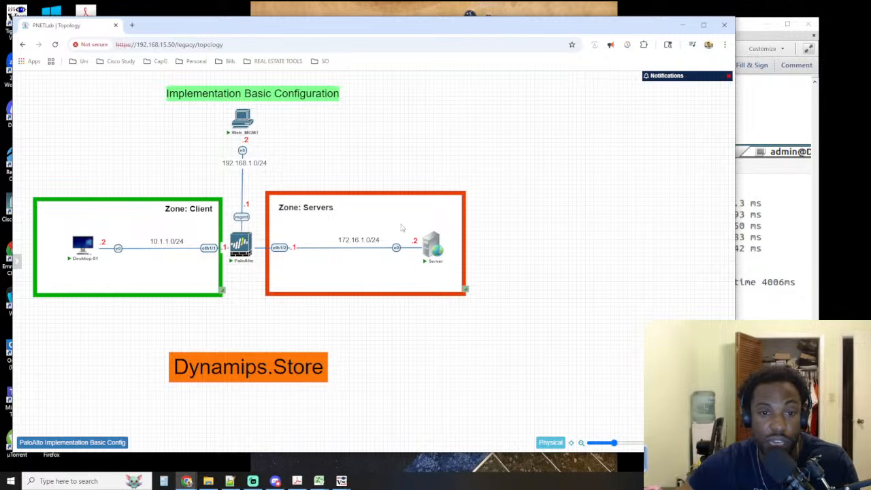
key(alt+Tab)
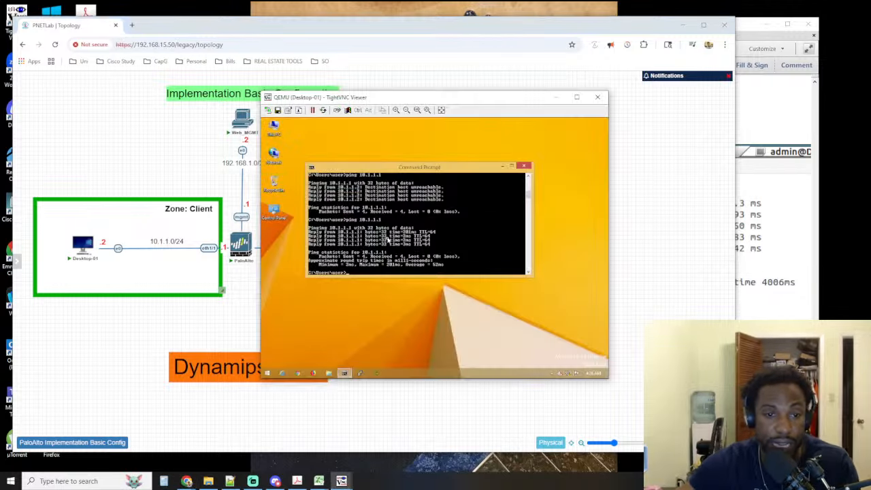
text(ping)
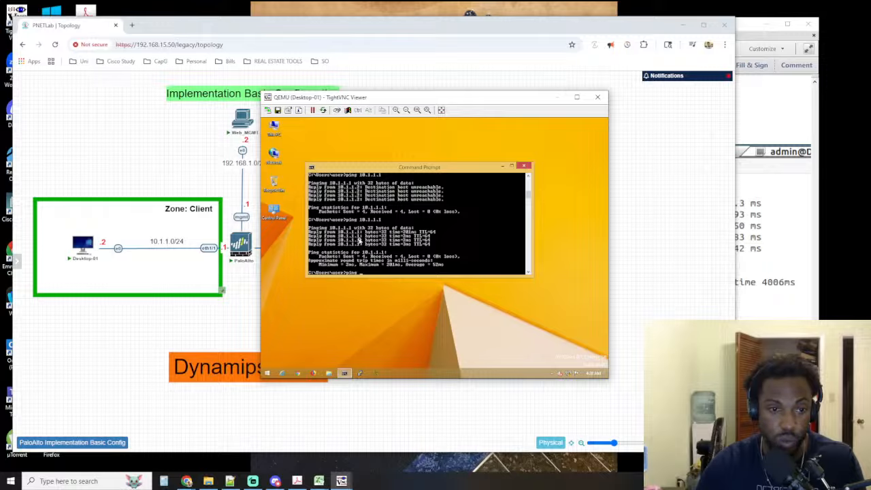
key(BackSpace)
key(BackSpace)
text(1)
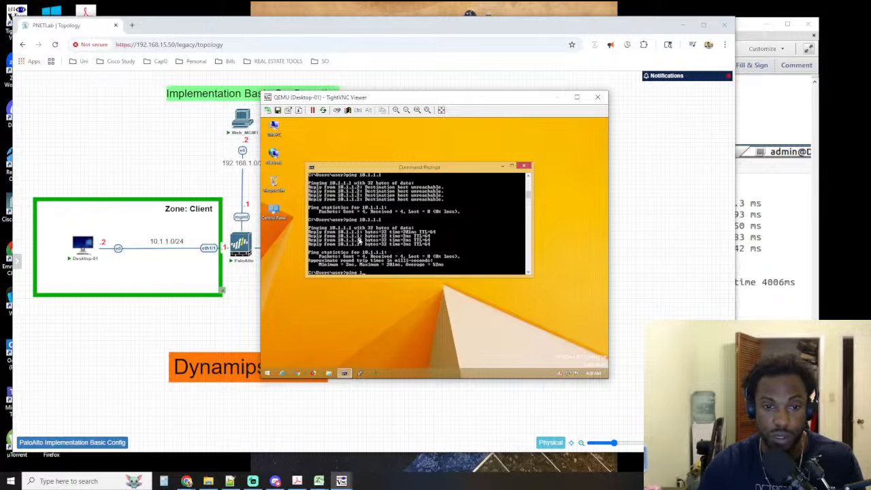
text(72.16.1.1)
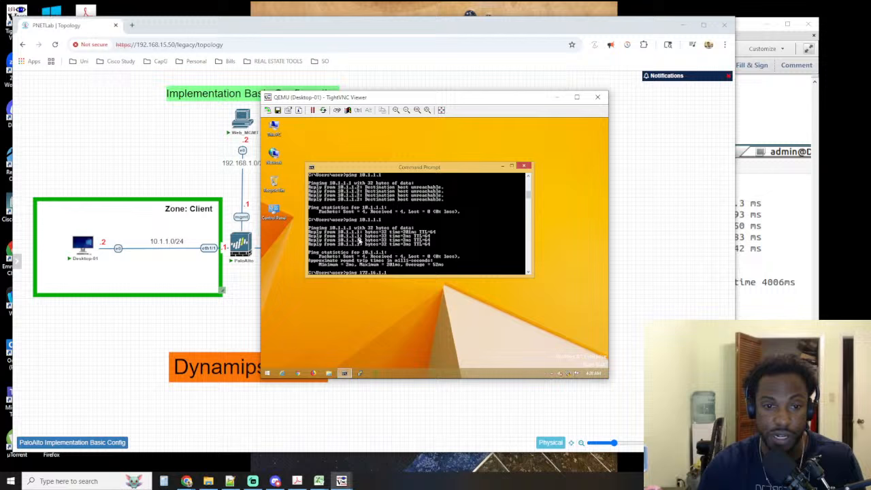
key(Return)
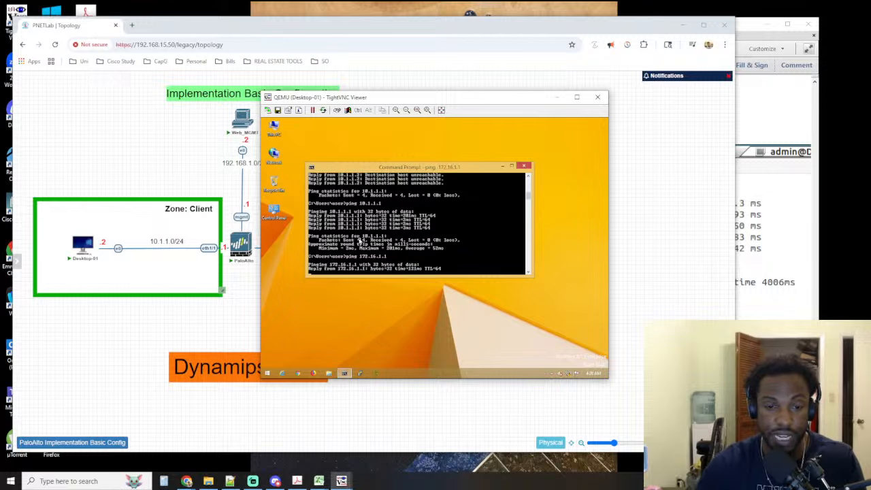
Check the topology and the guide's ping test, and ping the Server at 172.16.1.2 from Desktop-01's command prompt
key(alt+Tab)
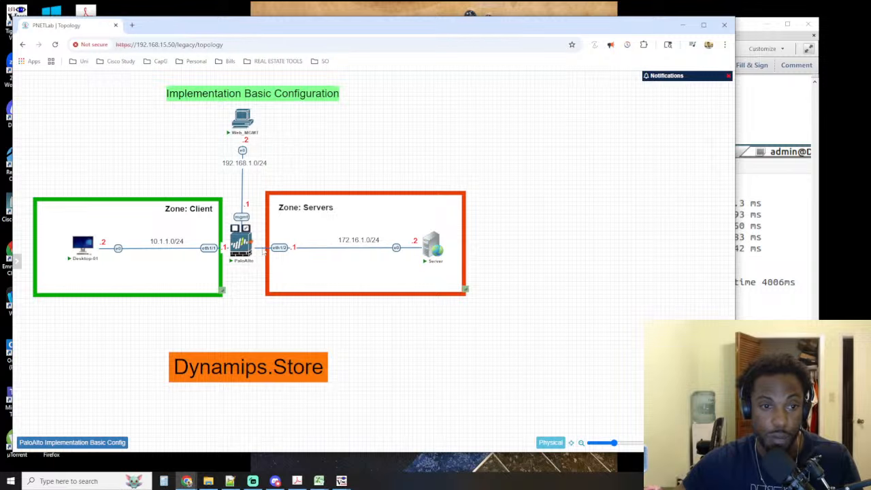
key(alt+Tab)
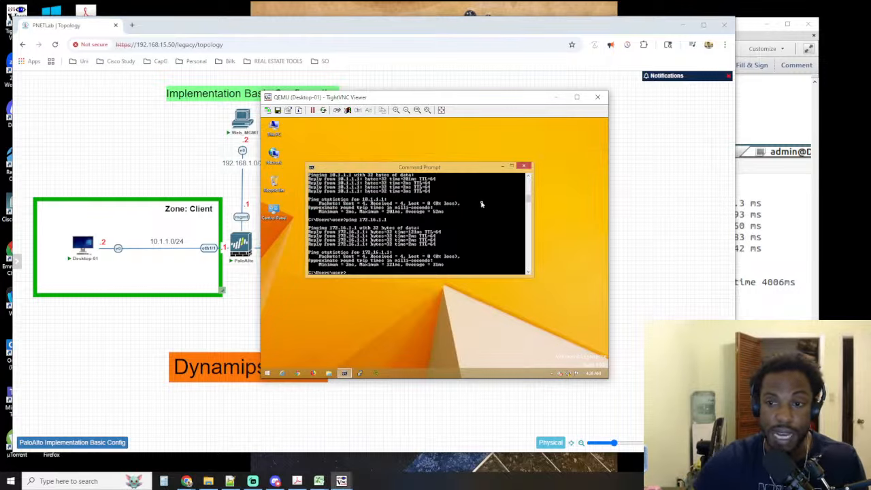
key(alt+Tab)
click(763, 101)
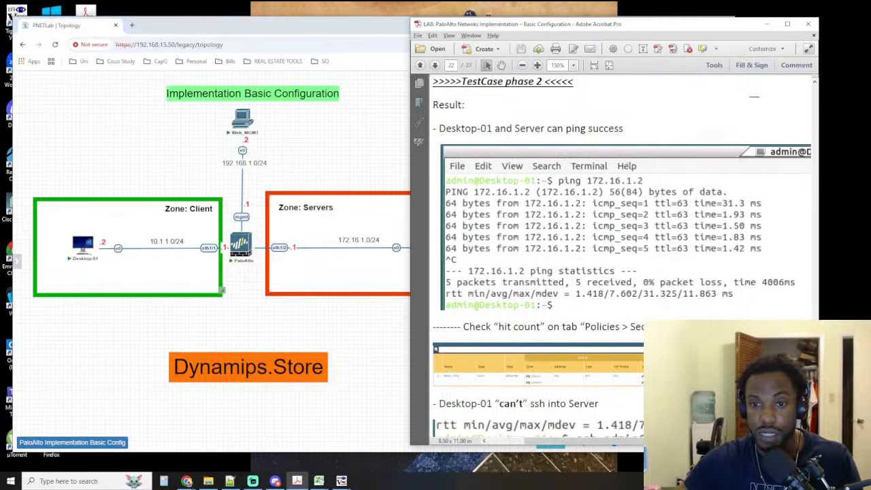
key(alt+Tab)
key(alt+Tab)
key(Tab)
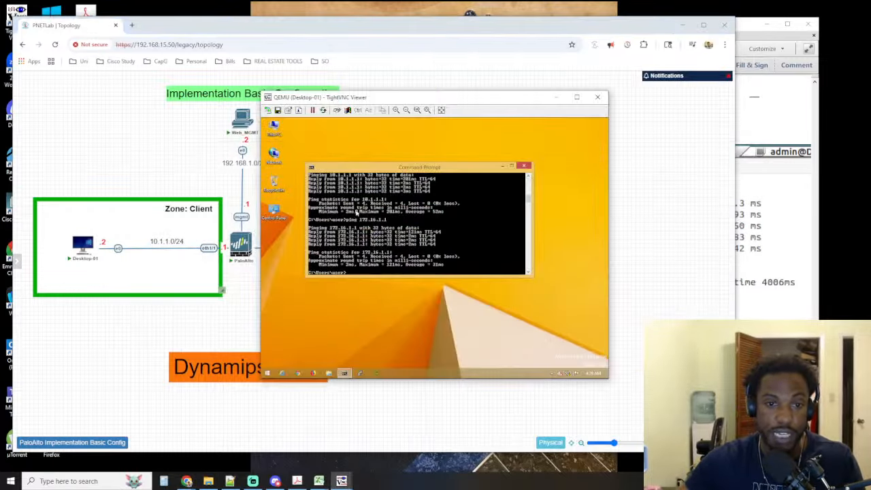
key(Up)
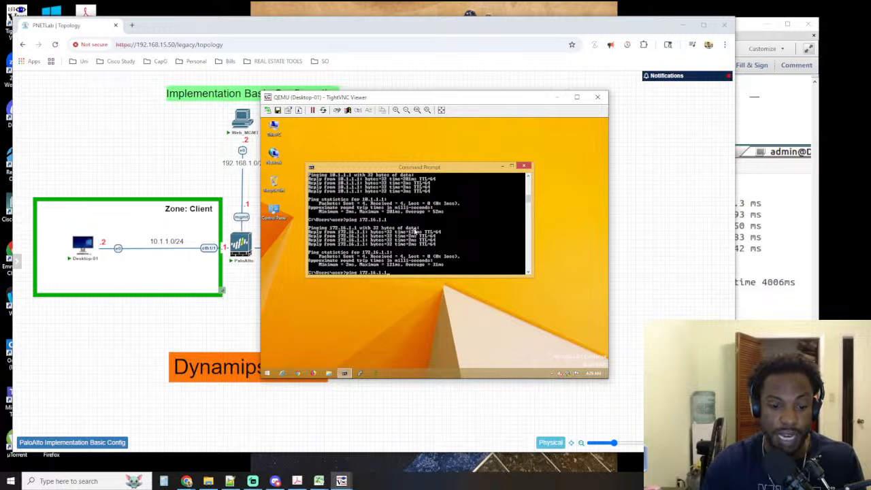
key(BackSpace)
text(2)
key(Return)
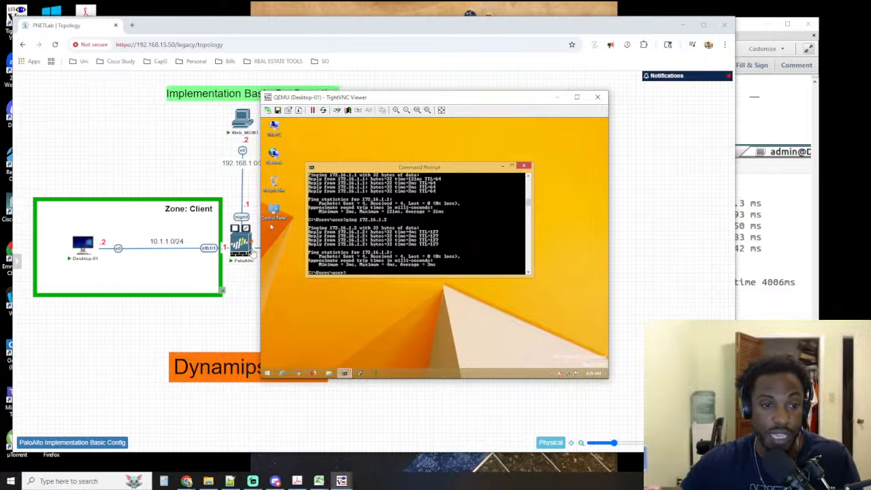
Switch to the Server's VNC session, place its window beside the Client zone, and ping Desktop-01 at 10.1.1.2
click(207, 314)
mouse_move(436, 254)
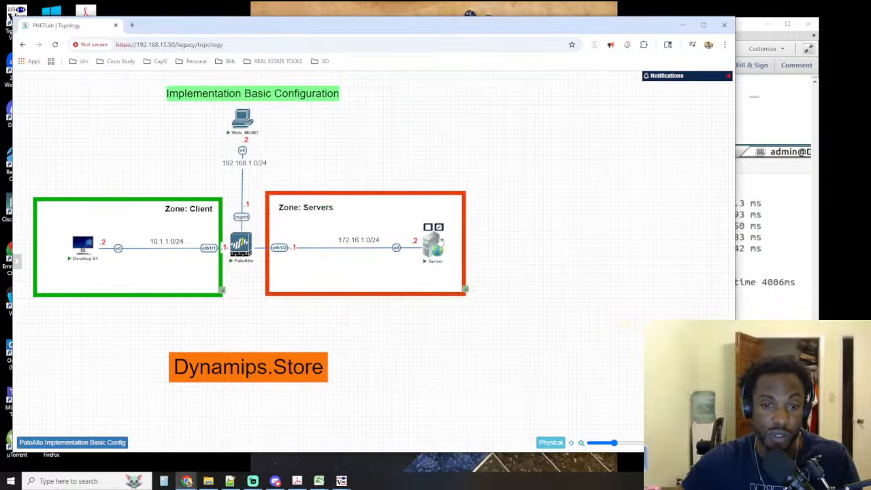
mouse_move(341, 480)
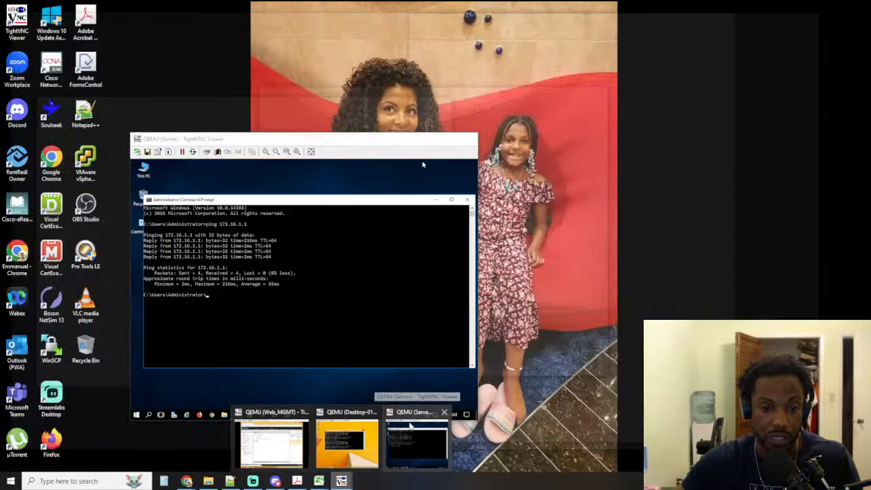
click(408, 427)
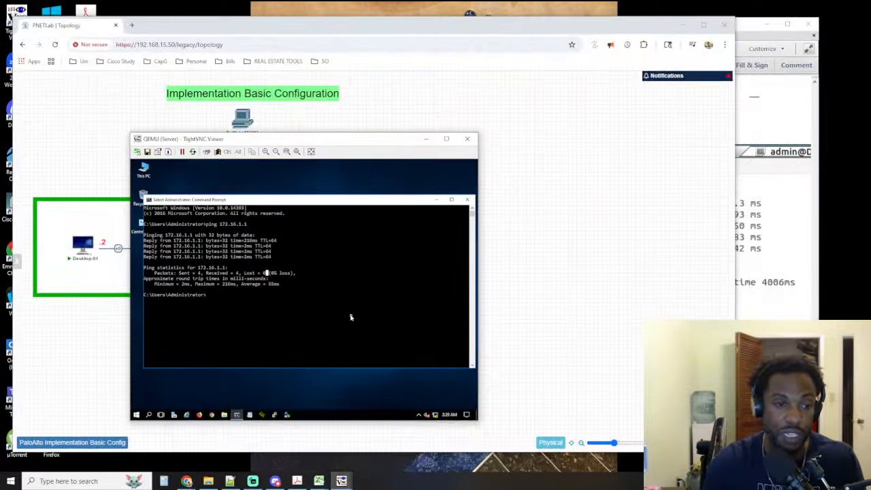
drag(283, 139, 444, 9)
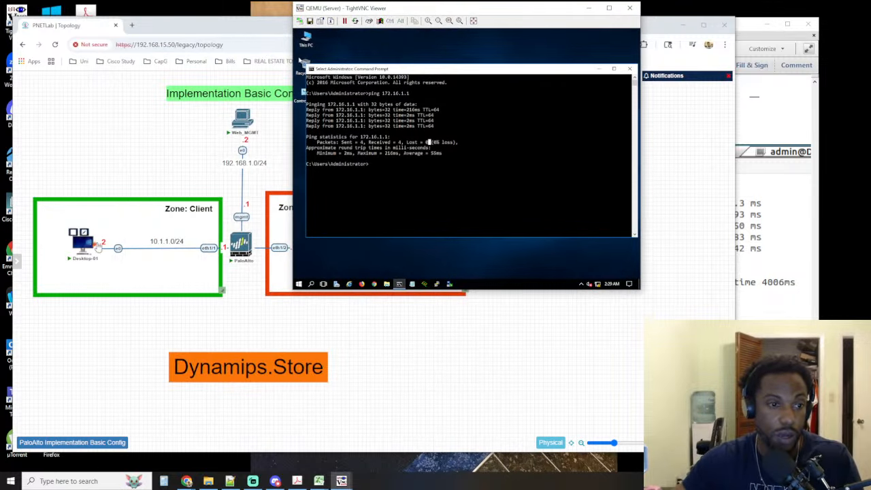
drag(441, 174, 423, 180)
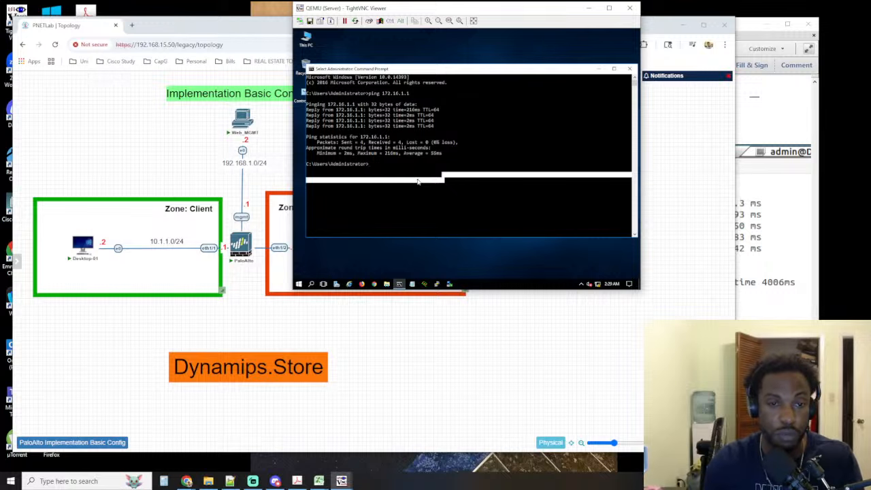
text(ping 10.1.1.2)
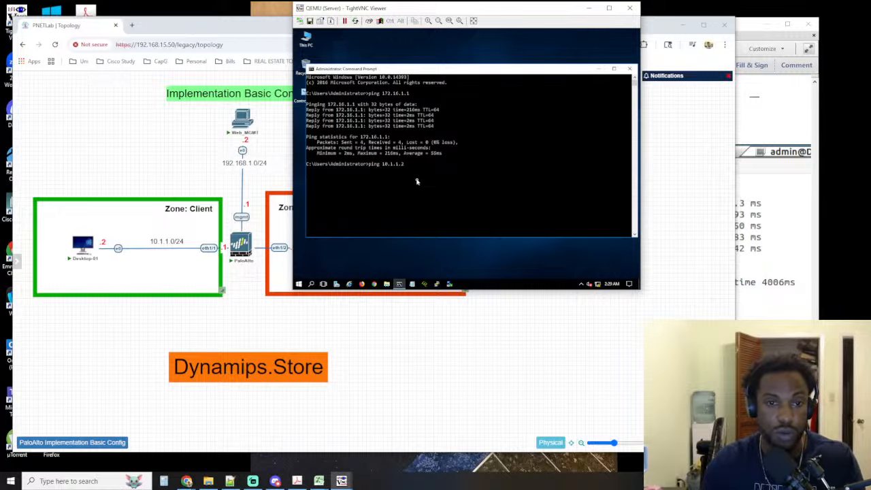
key(Return)
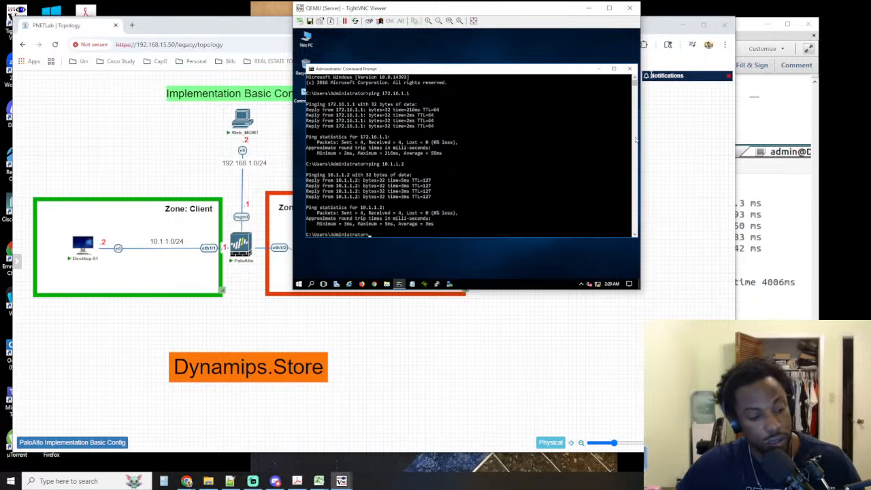
Read the lab guide's hit count and SSH tests, continuing to the General settings of the Allow_SSH rule
click(748, 26)
scroll(630, 195, down, 5)
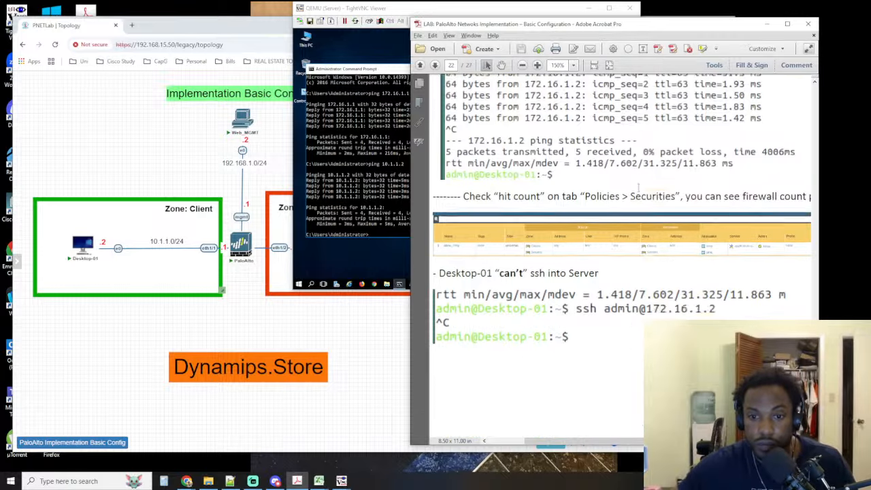
scroll(631, 195, down, 10)
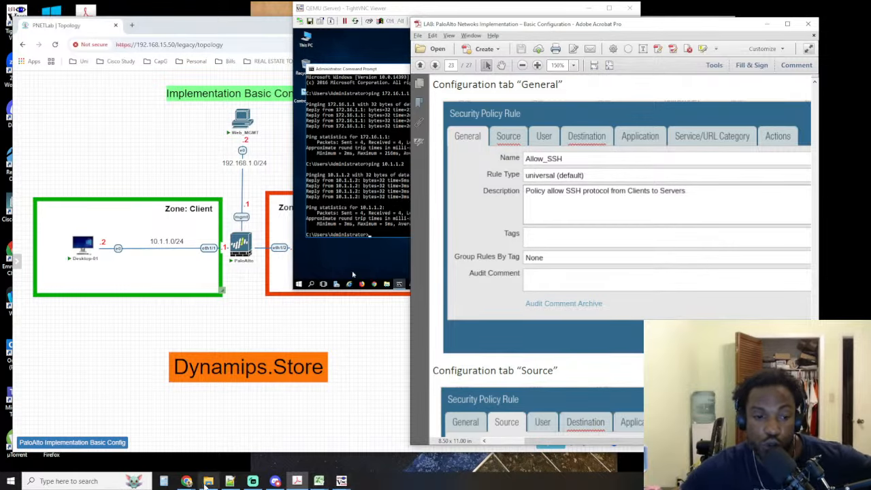
Switch to the Web_MGMT VNC session, dismiss the commit status report and shift the firewall's browser window to view the security rules
click(208, 481)
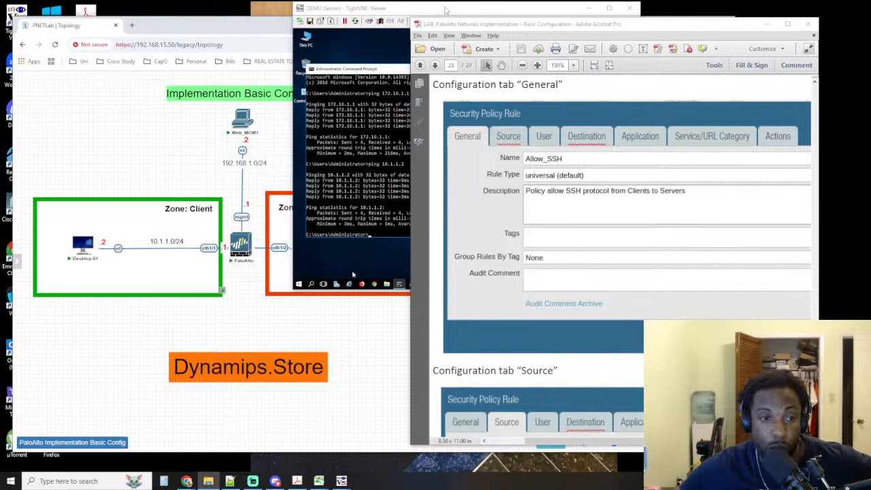
click(353, 275)
click(139, 332)
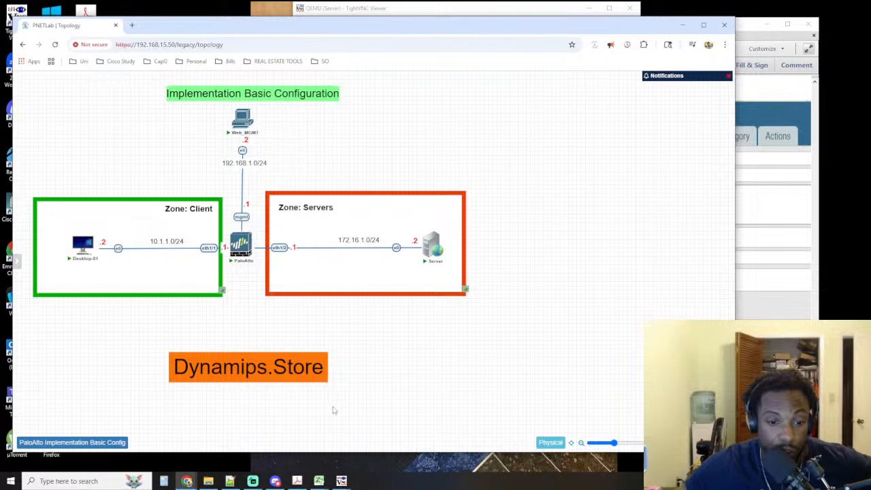
mouse_move(342, 482)
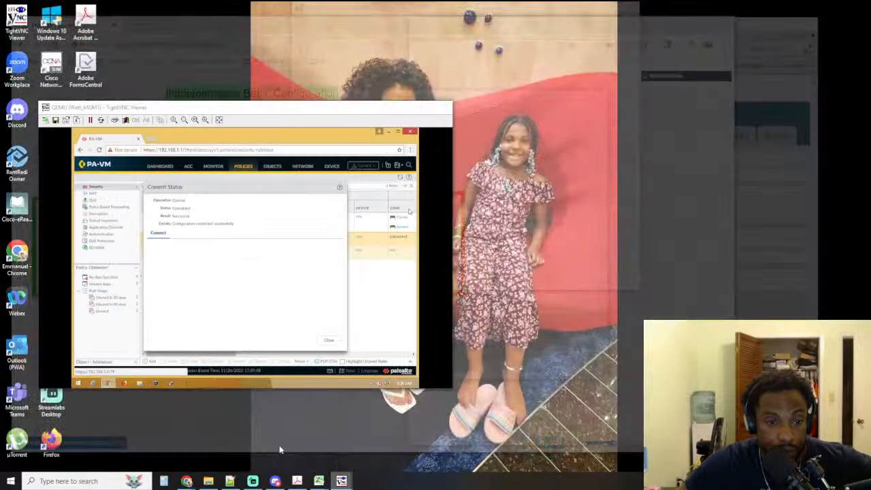
click(276, 449)
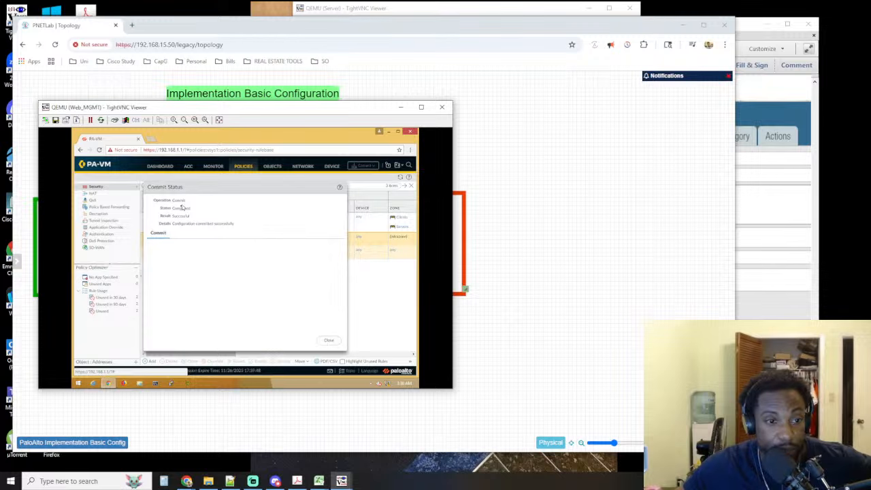
click(330, 340)
mouse_move(173, 138)
mouse_down()
mouse_move(187, 142)
mouse_move(179, 143)
mouse_up()
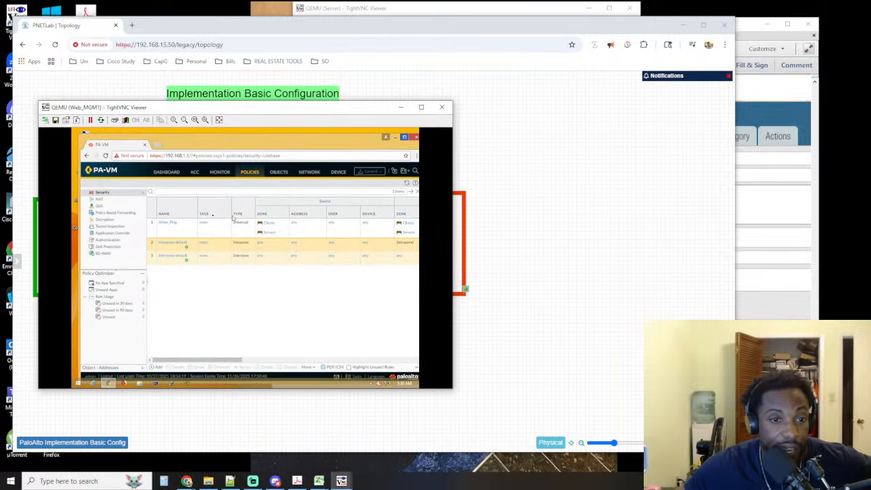
Return to the PNETLab topology and bring up the choice of open VNC sessions
click(510, 195)
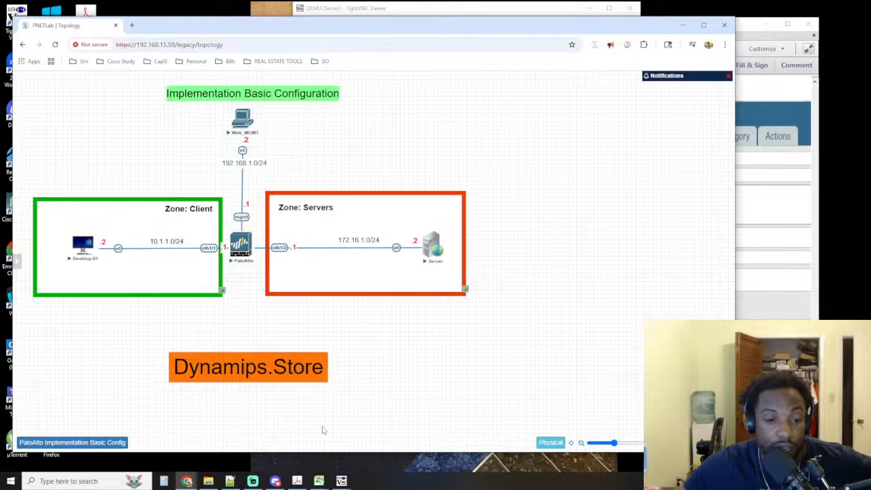
mouse_move(343, 482)
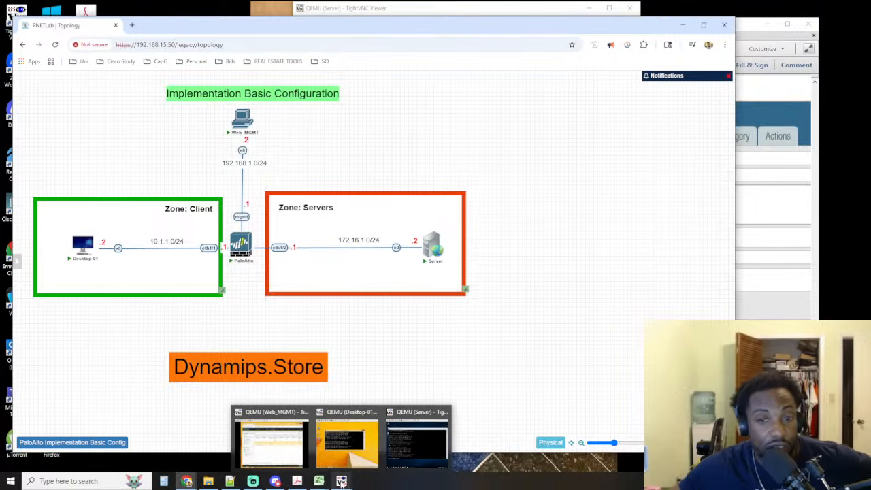